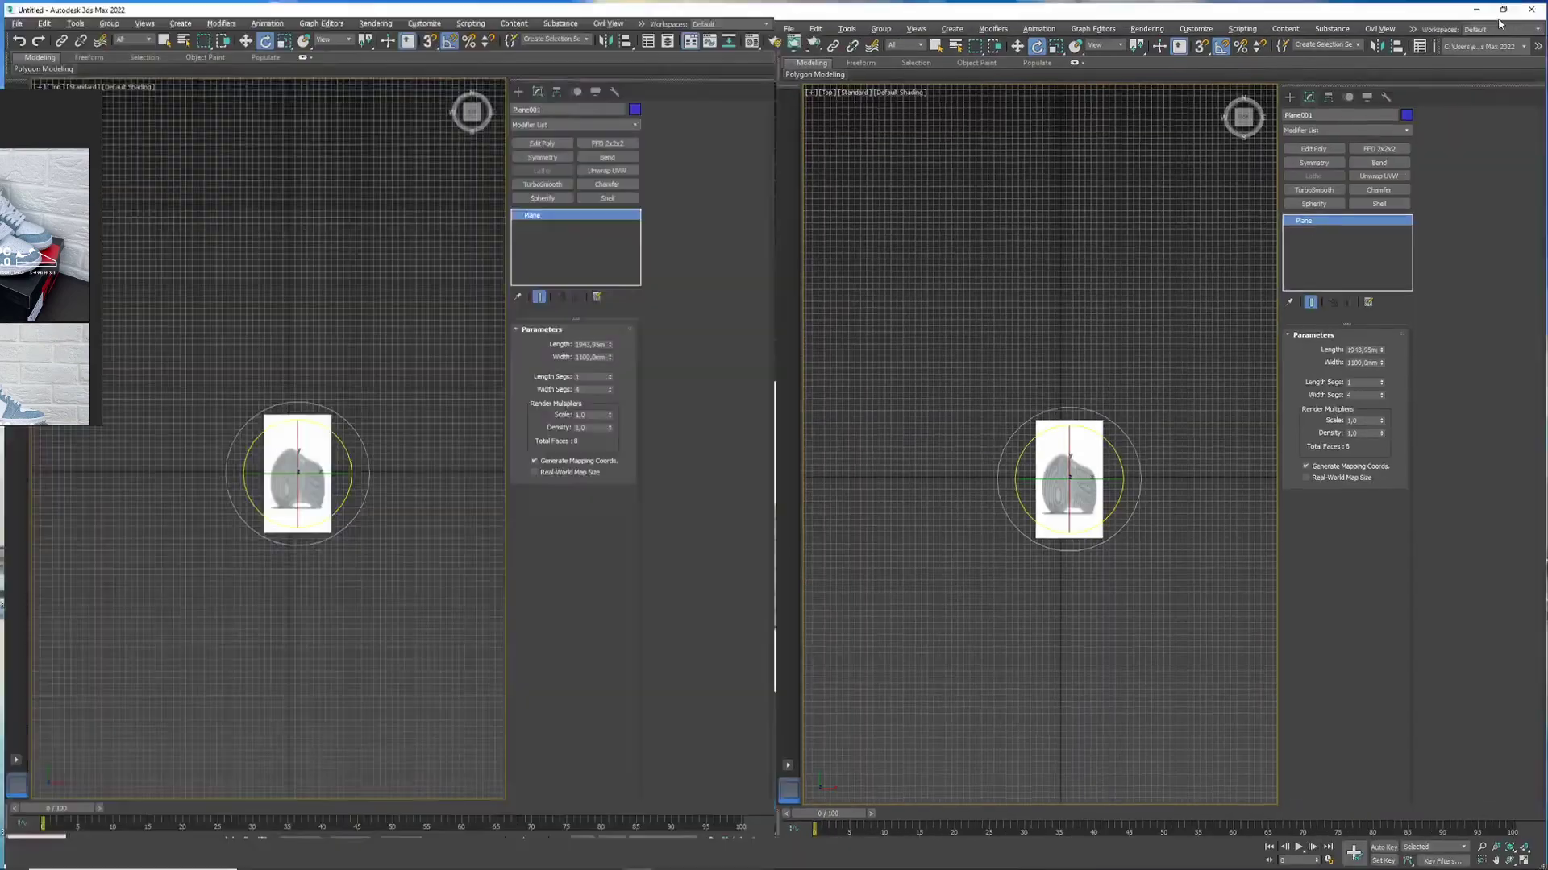
# Step: Set the reference plane's length to 641 mm and rotate it 90 degrees so the sole image stands upright
pyautogui.write('641')
pyautogui.press('Return')
pyautogui.scroll(5, 715, 527)
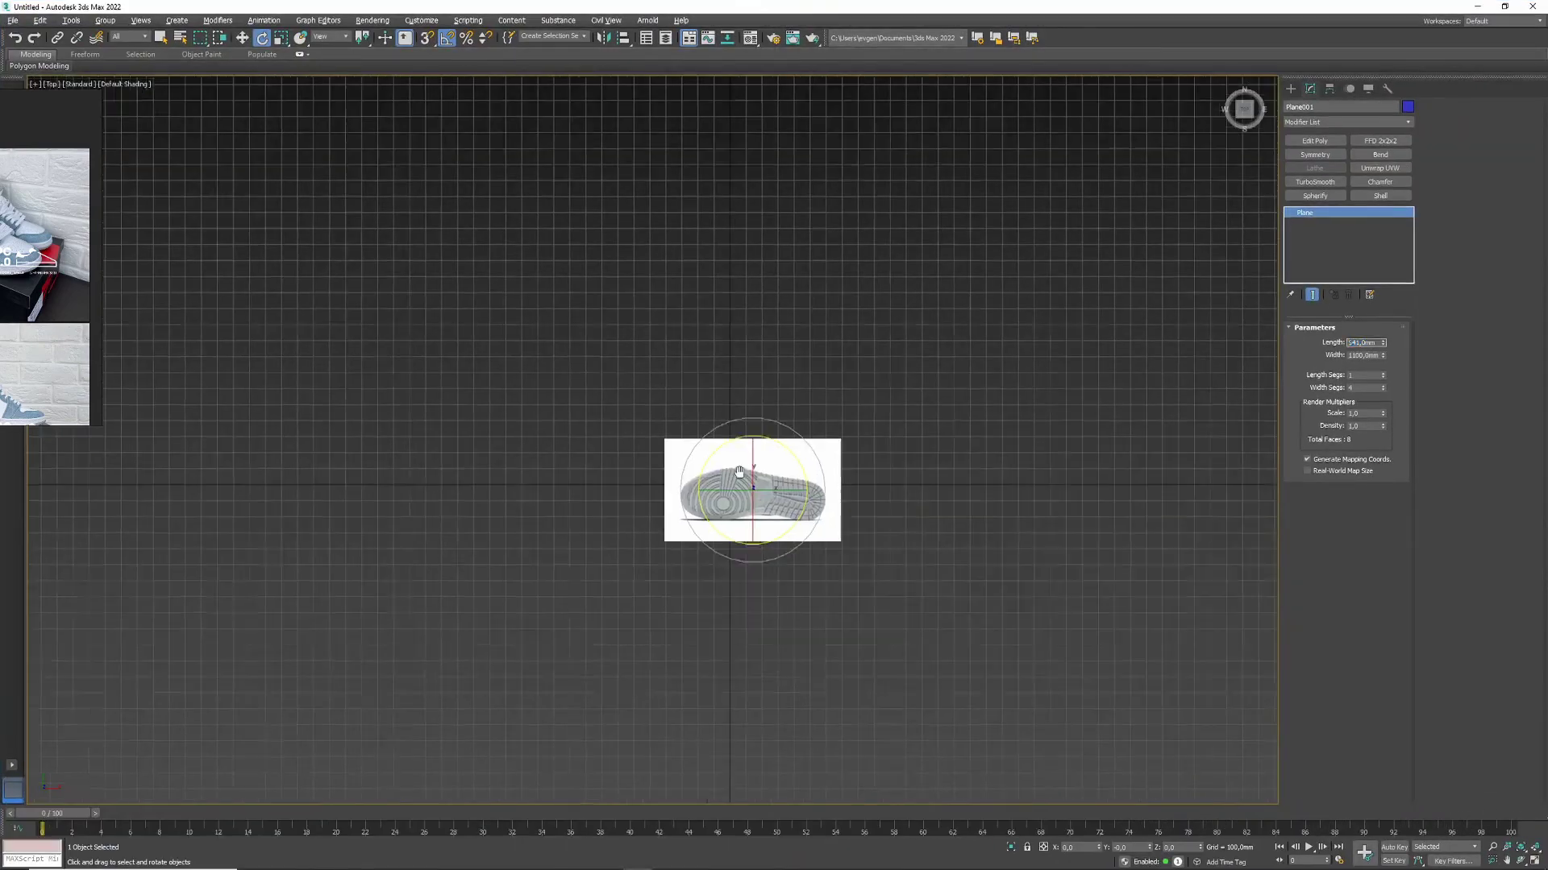
pyautogui.moveTo(810, 564); pyautogui.dragTo(878, 415)
pyautogui.press('w')
pyautogui.scroll(2, 988, 304)
pyautogui.moveTo(791, 528); pyautogui.dragTo(619, 524, button='middle')
# Step: Create a box beside the sole image and set its length to 300 mm
pyautogui.click(1290, 89)
pyautogui.click(1315, 168)
pyautogui.moveTo(1048, 499); pyautogui.dragTo(840, 489, button='middle')
pyautogui.moveTo(825, 479); pyautogui.dragTo(1046, 699)
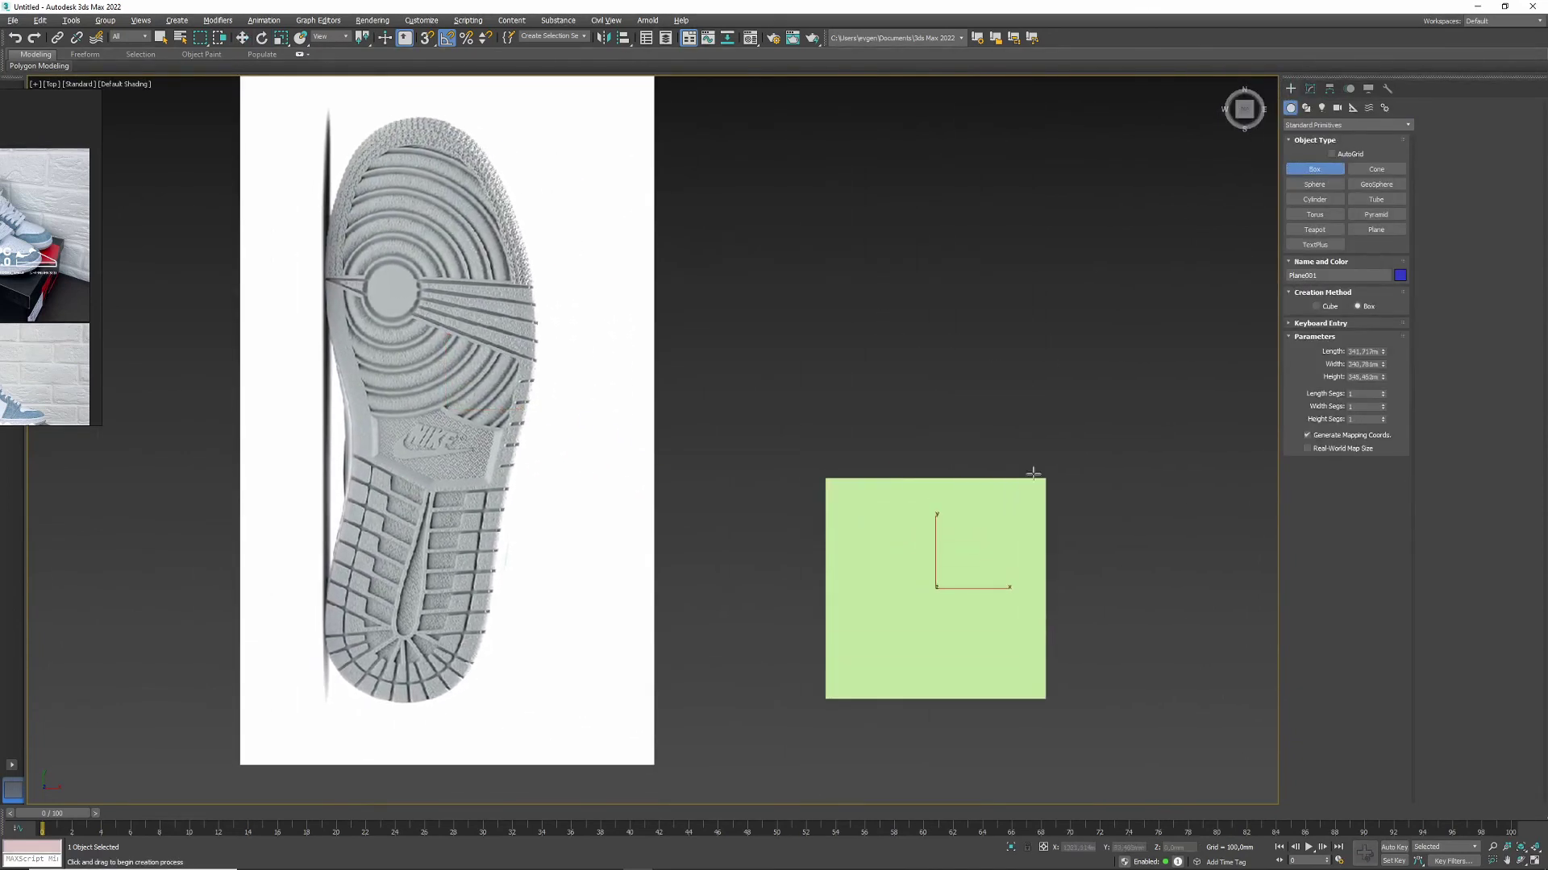
pyautogui.click(1032, 452)
pyautogui.click(1309, 89)
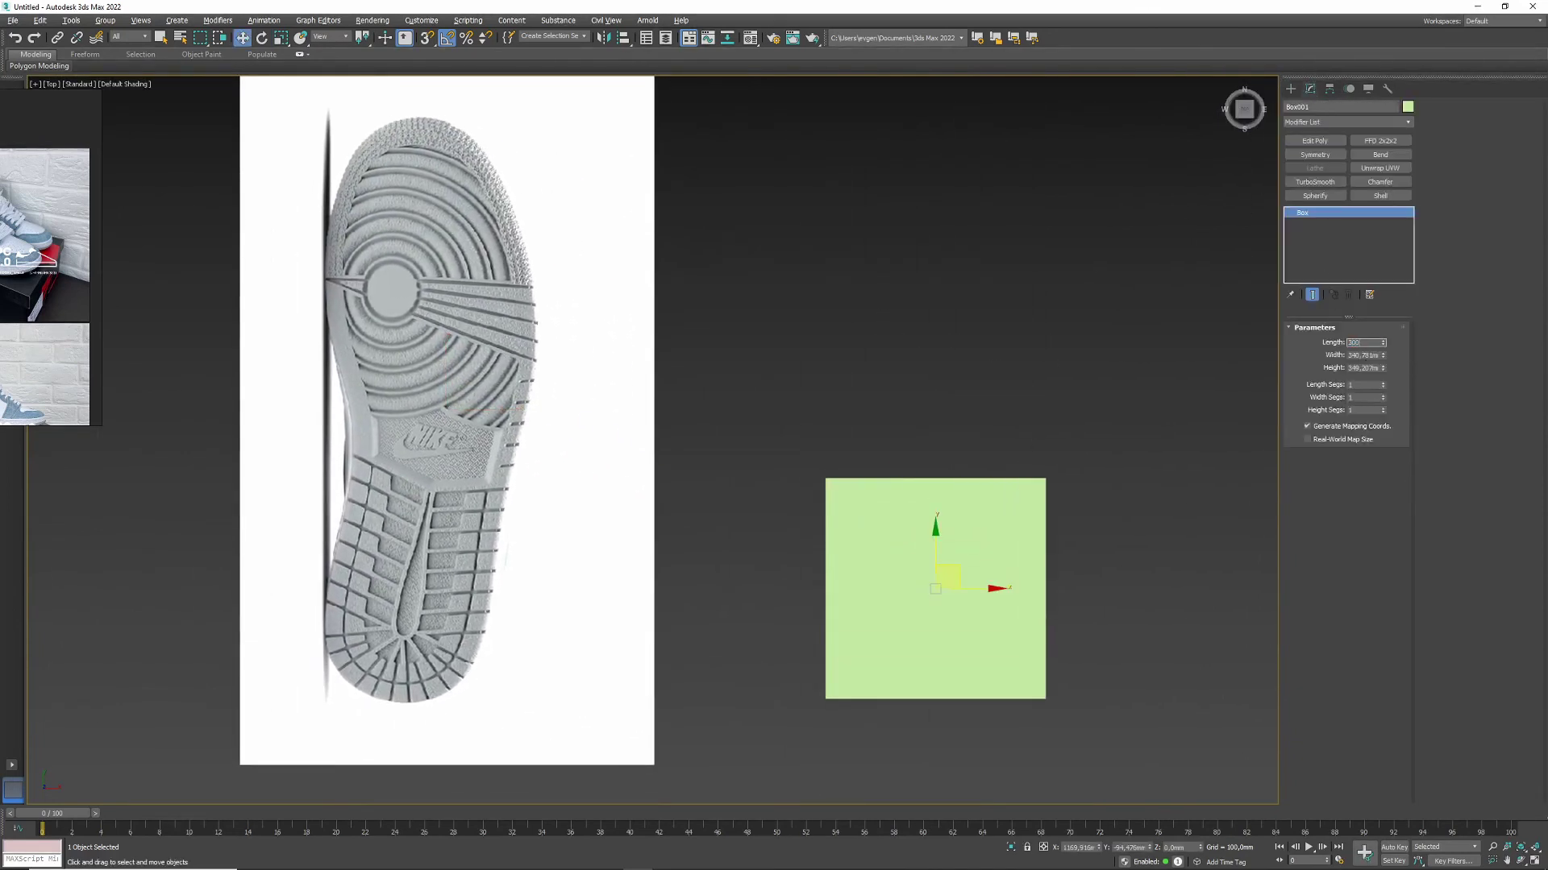
# Step: Apply TurboSmooth and Spherify to the box twice in alternation, and collapse the modifier stack into an editable poly
pyautogui.click(1315, 195)
pyautogui.click(1314, 181)
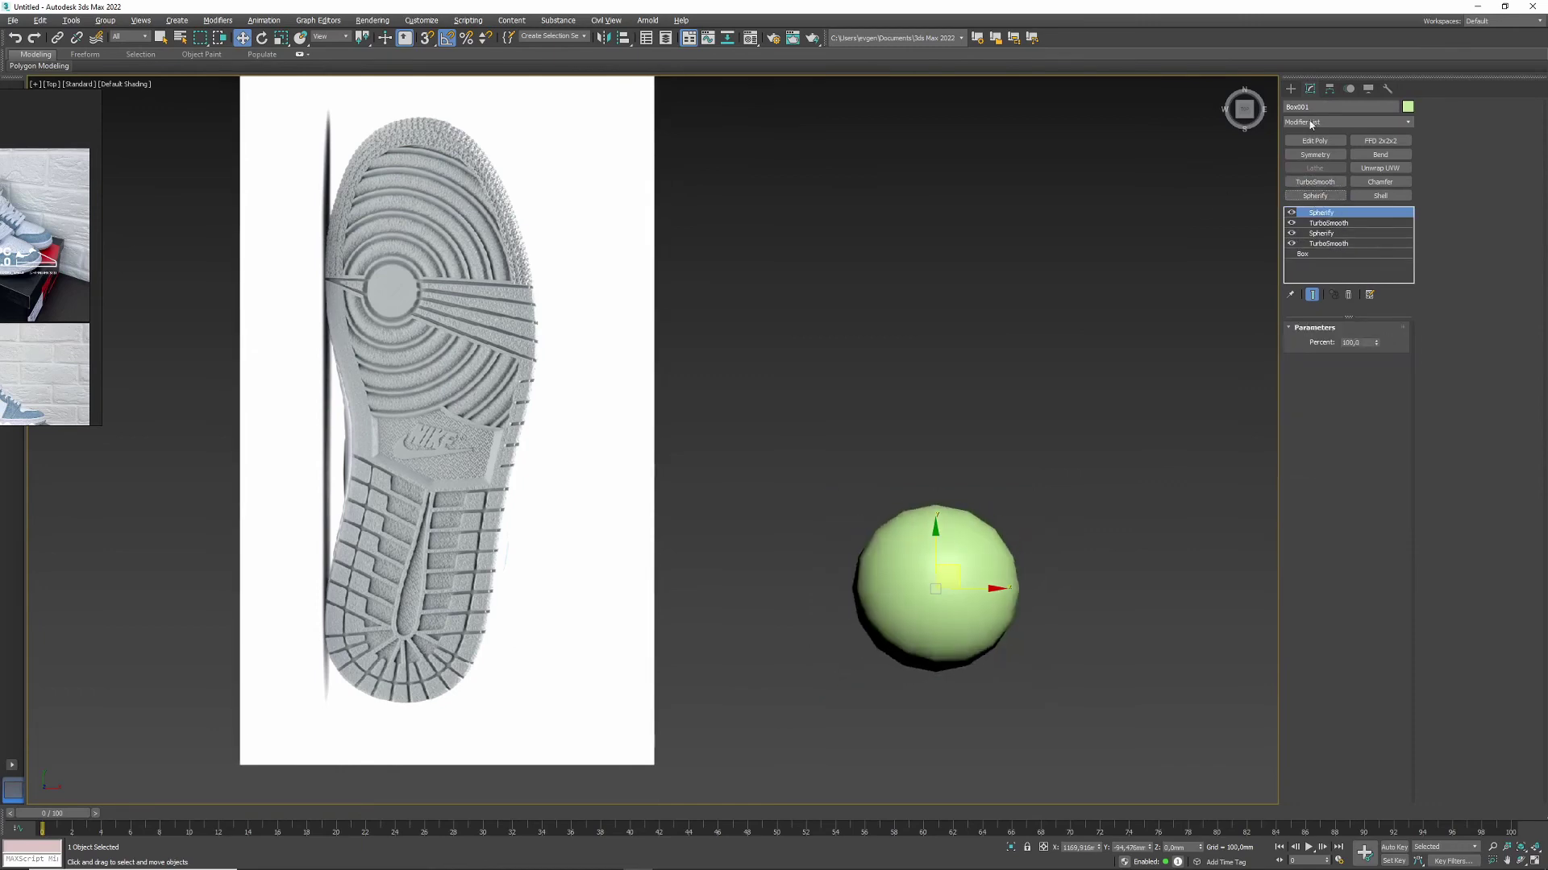
pyautogui.rightClick(1330, 212)
pyautogui.click(1370, 258)
# Step: Split the sphere along its middle edge loop and flatten the upper half's element into a disc
pyautogui.press('2')
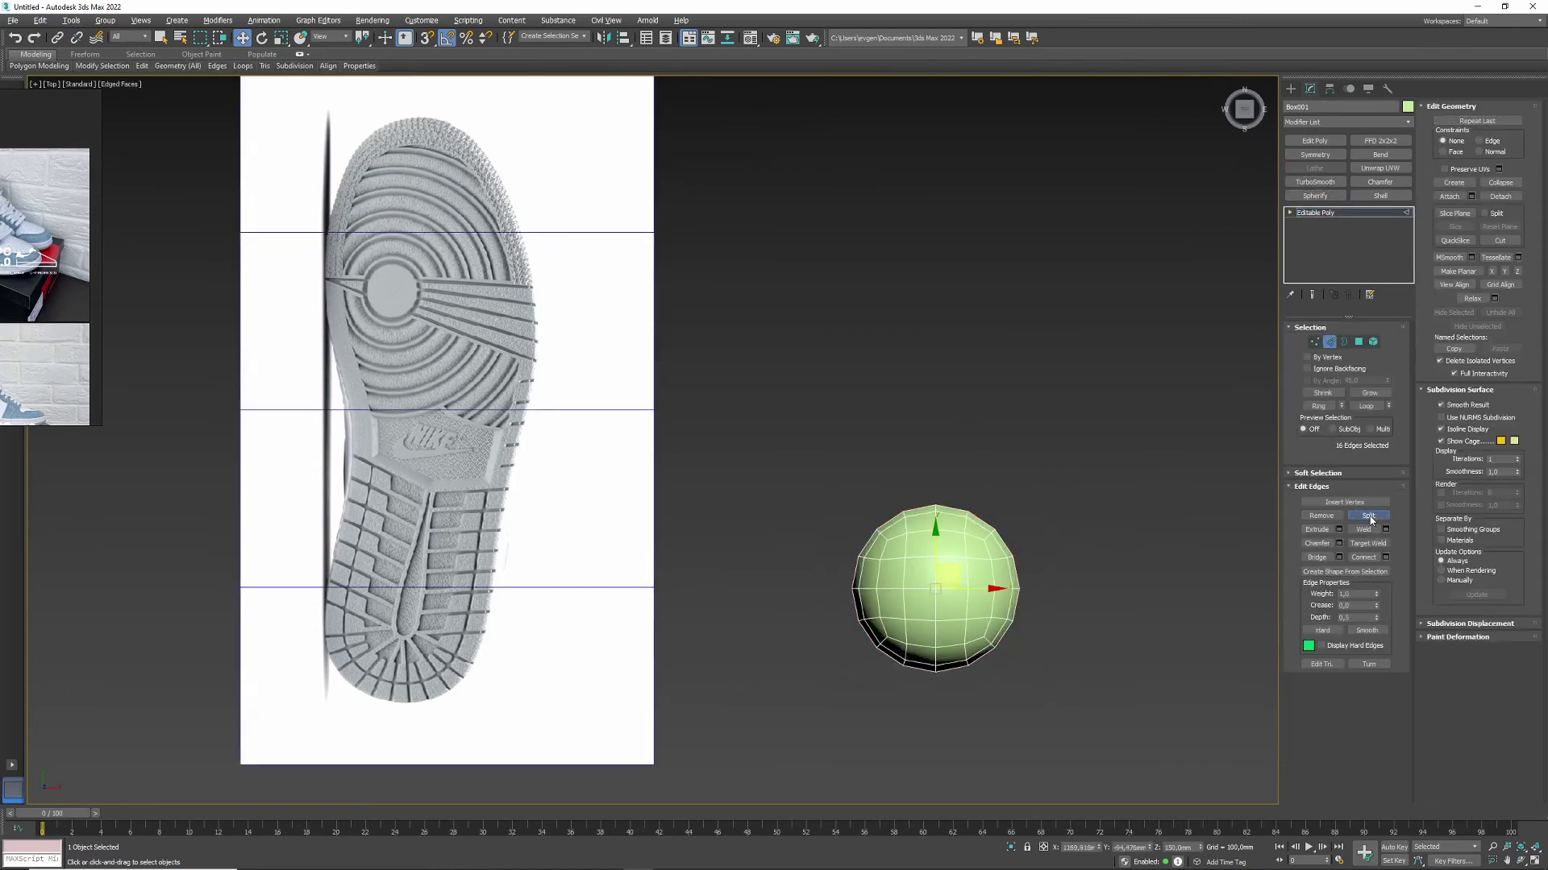
pyautogui.press('5')
pyautogui.click(973, 571)
pyautogui.click(1325, 727)
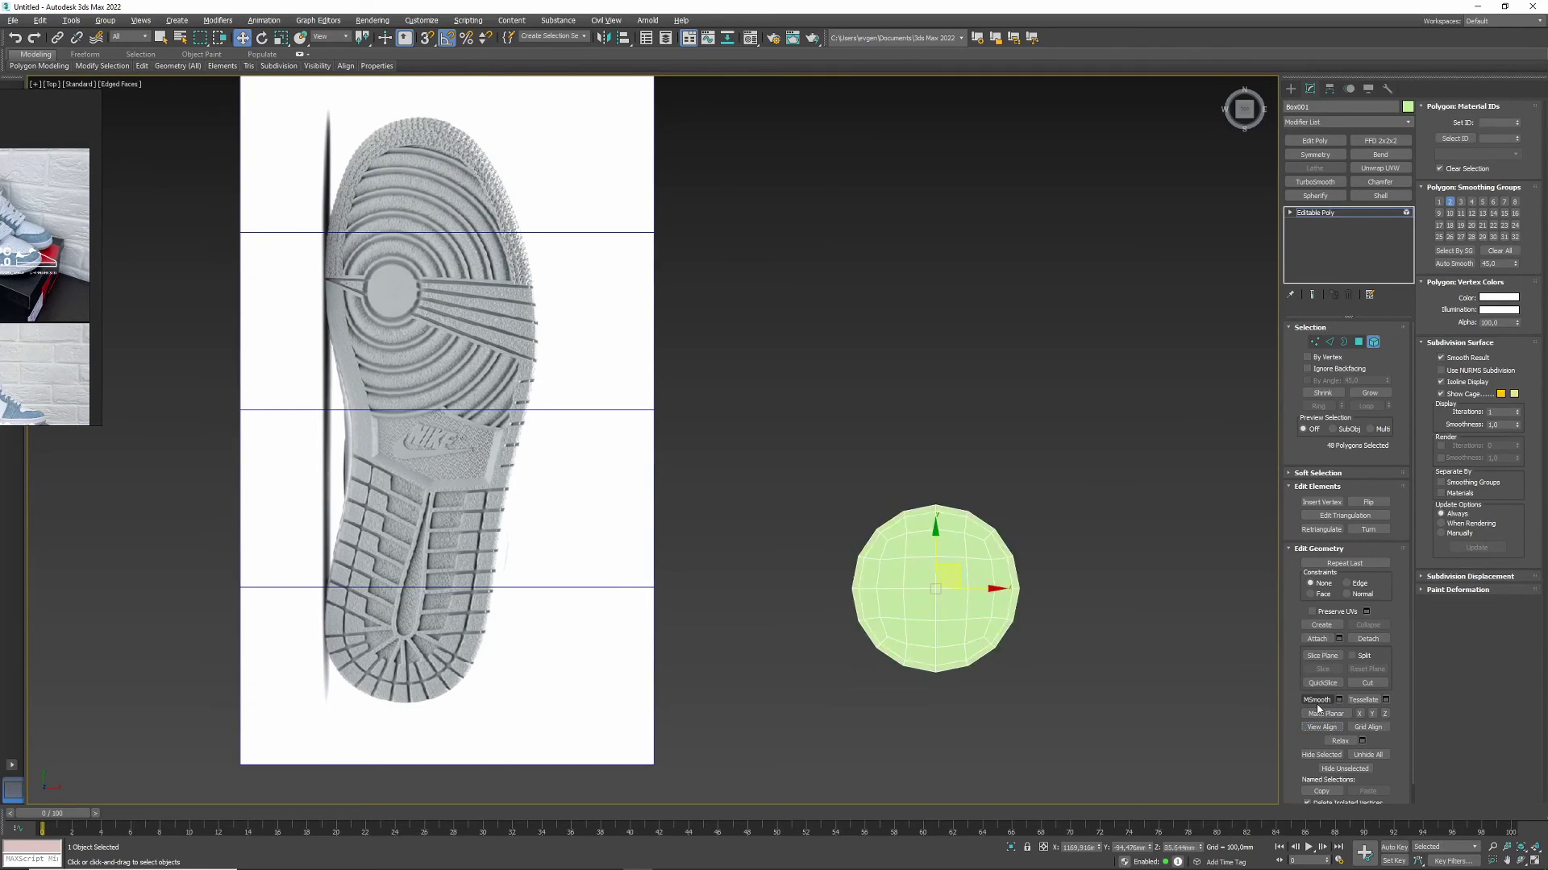
# Step: Move the flat disc over the heel of the sole in the reference image
pyautogui.click(935, 588)
pyautogui.scroll(2, 935, 589)
pyautogui.moveTo(1053, 449); pyautogui.dragTo(277, 484)
pyautogui.moveTo(276, 483); pyautogui.dragTo(449, 484, button='middle')
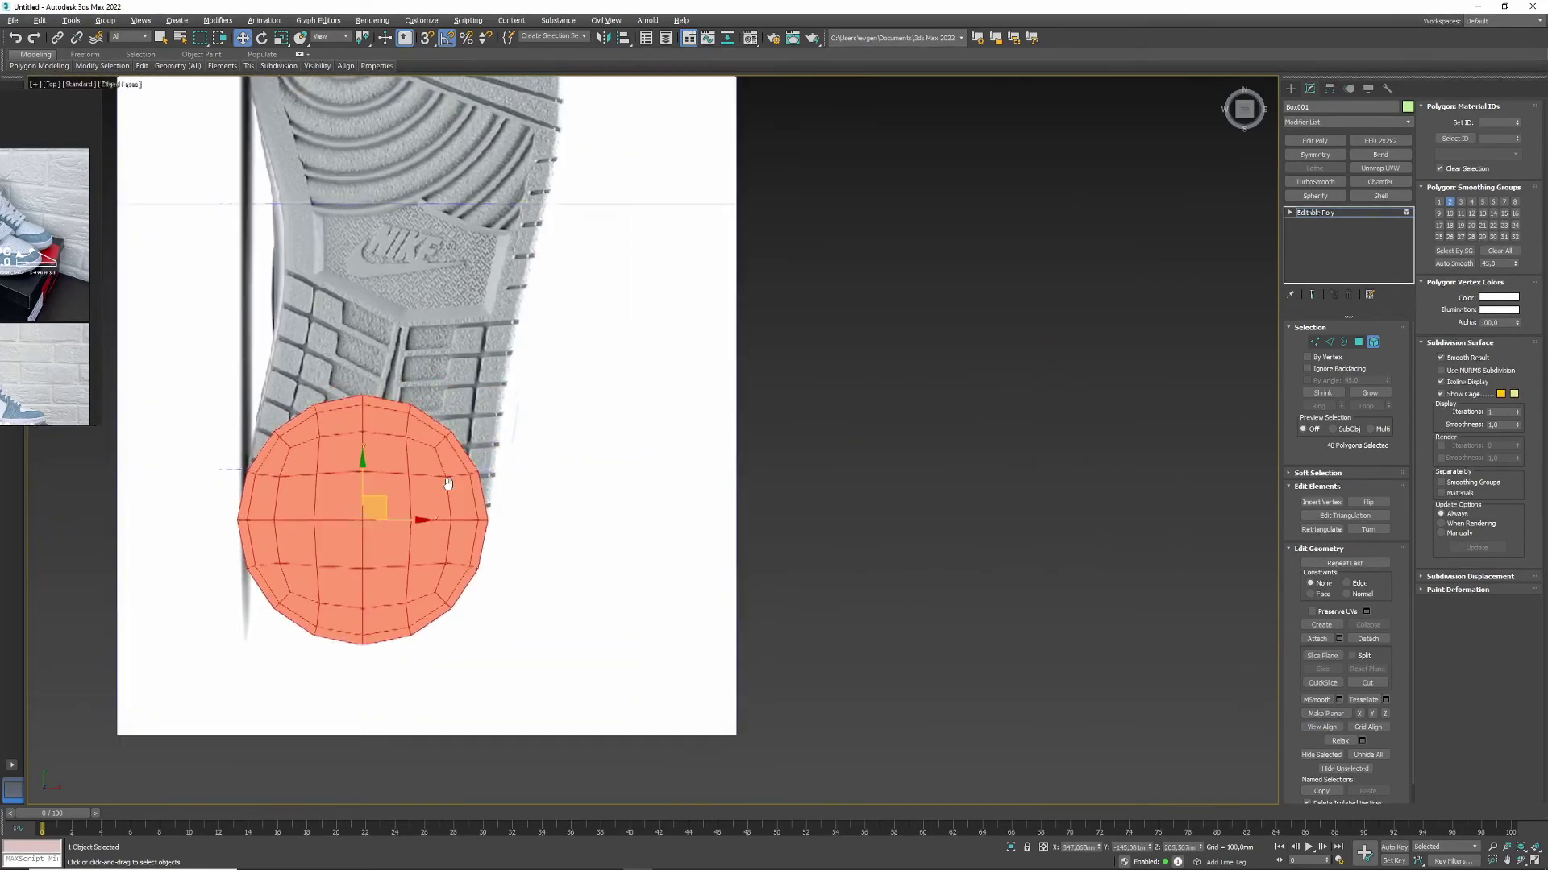
pyautogui.scroll(1, 448, 483)
pyautogui.click(1373, 343)
# Step: Reduce the reference plane to a single width segment
pyautogui.rightClick(1383, 388)
pyautogui.hotkey('alt', 'w')
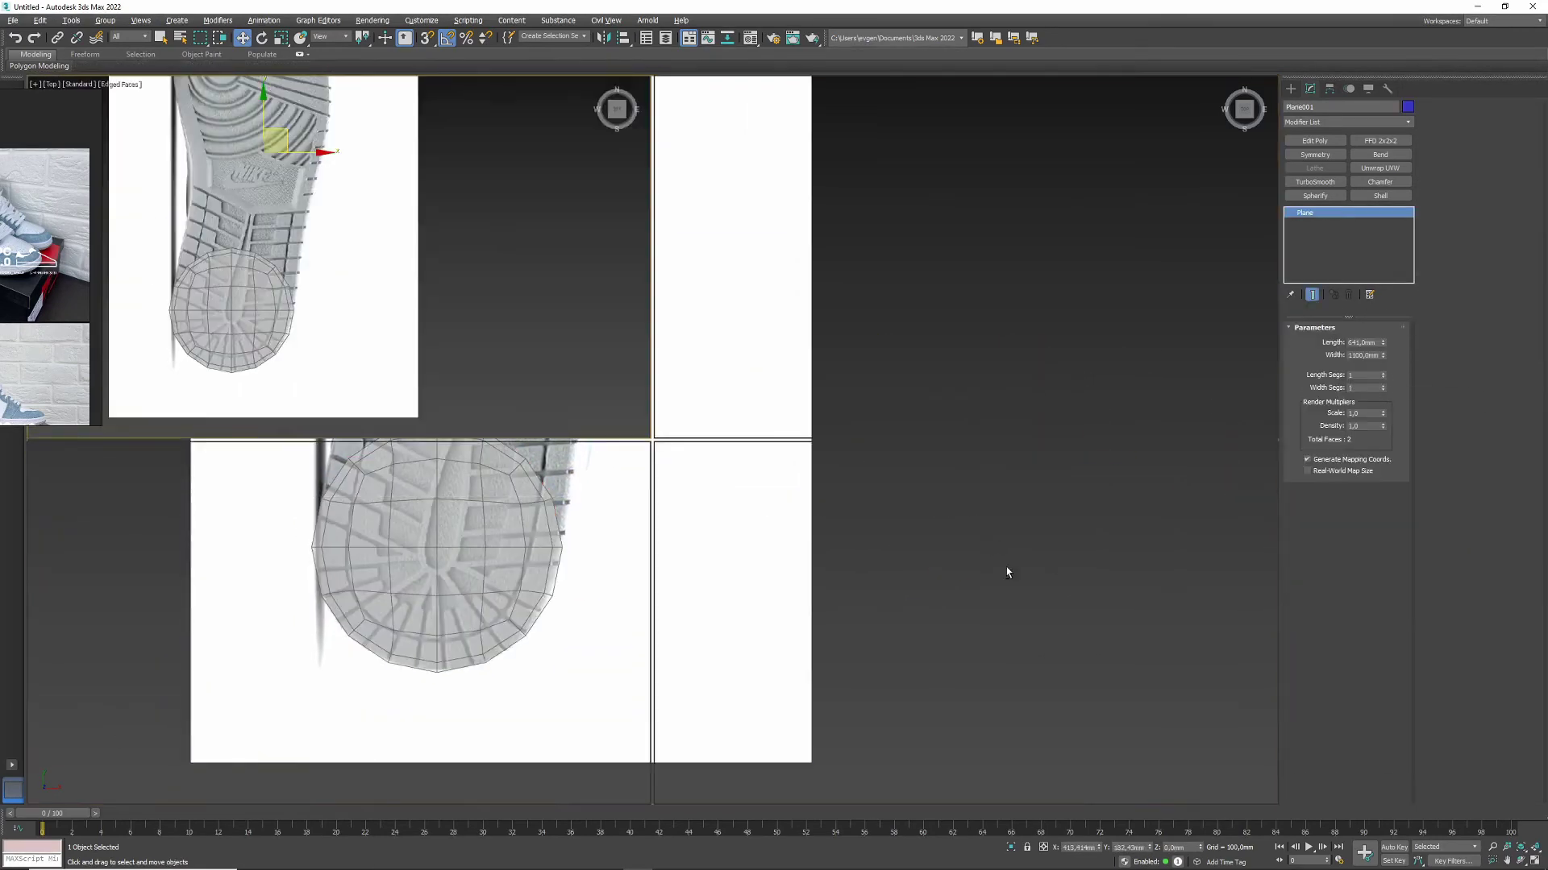
pyautogui.hotkey('alt', 'w')
pyautogui.keyDown('alt'); pyautogui.moveTo(1006, 568); pyautogui.dragTo(665, 476, button='middle'); pyautogui.keyUp('alt')
pyautogui.hotkey('alt', 'w')
pyautogui.middleClick(462, 280)
pyautogui.hotkey('alt', 'w')
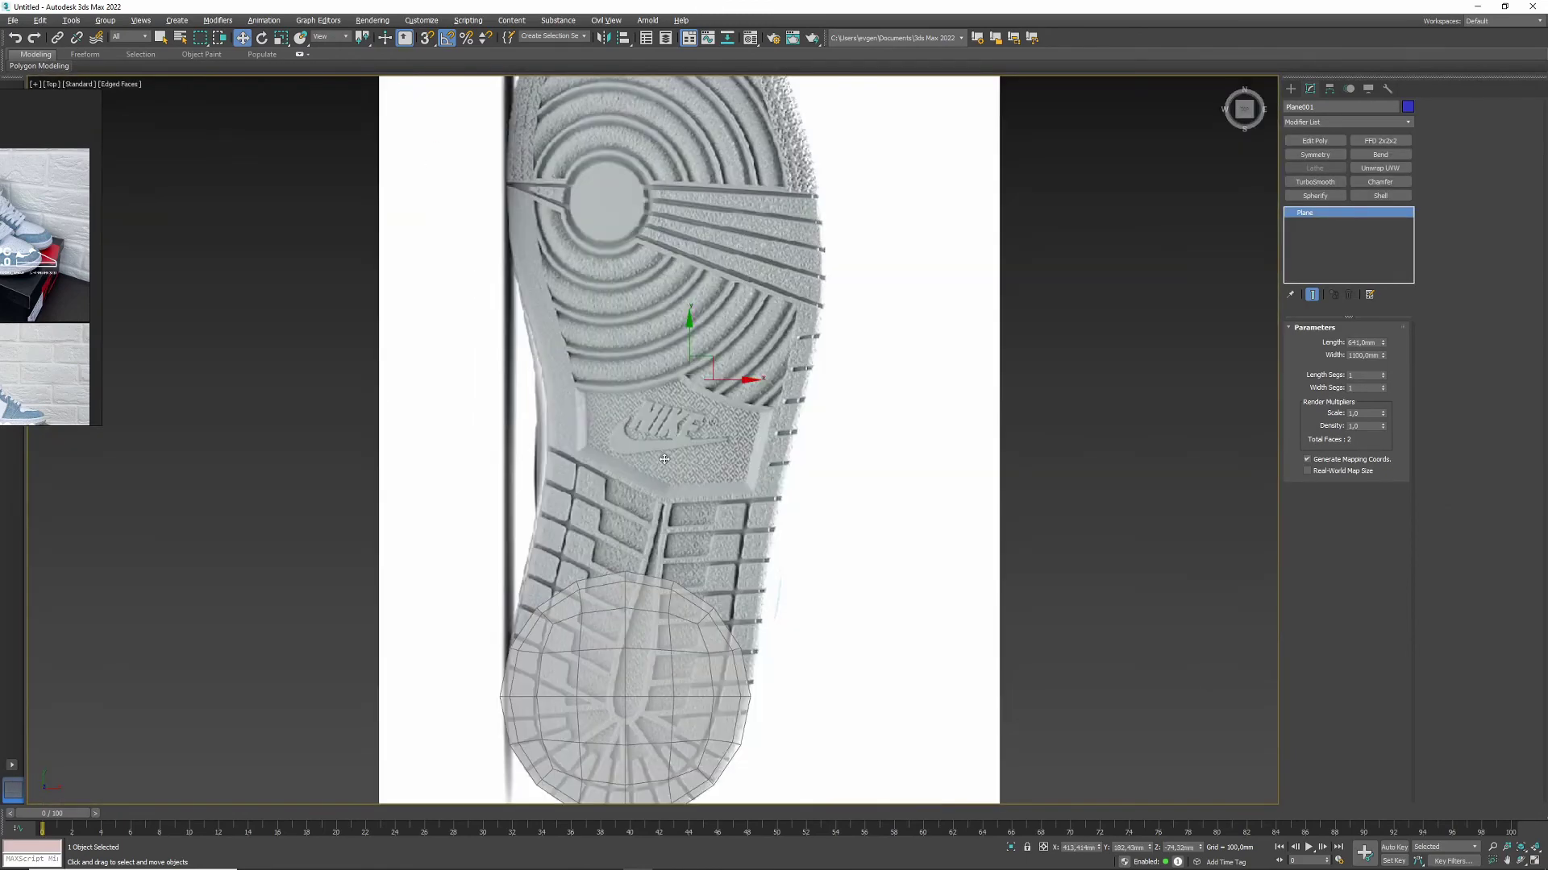
pyautogui.moveTo(863, 413); pyautogui.dragTo(916, 415, button='middle')
# Step: Center the heel disc's pivot on the object and rotate the disc 10 degrees clockwise to follow the heel
pyautogui.click(710, 614)
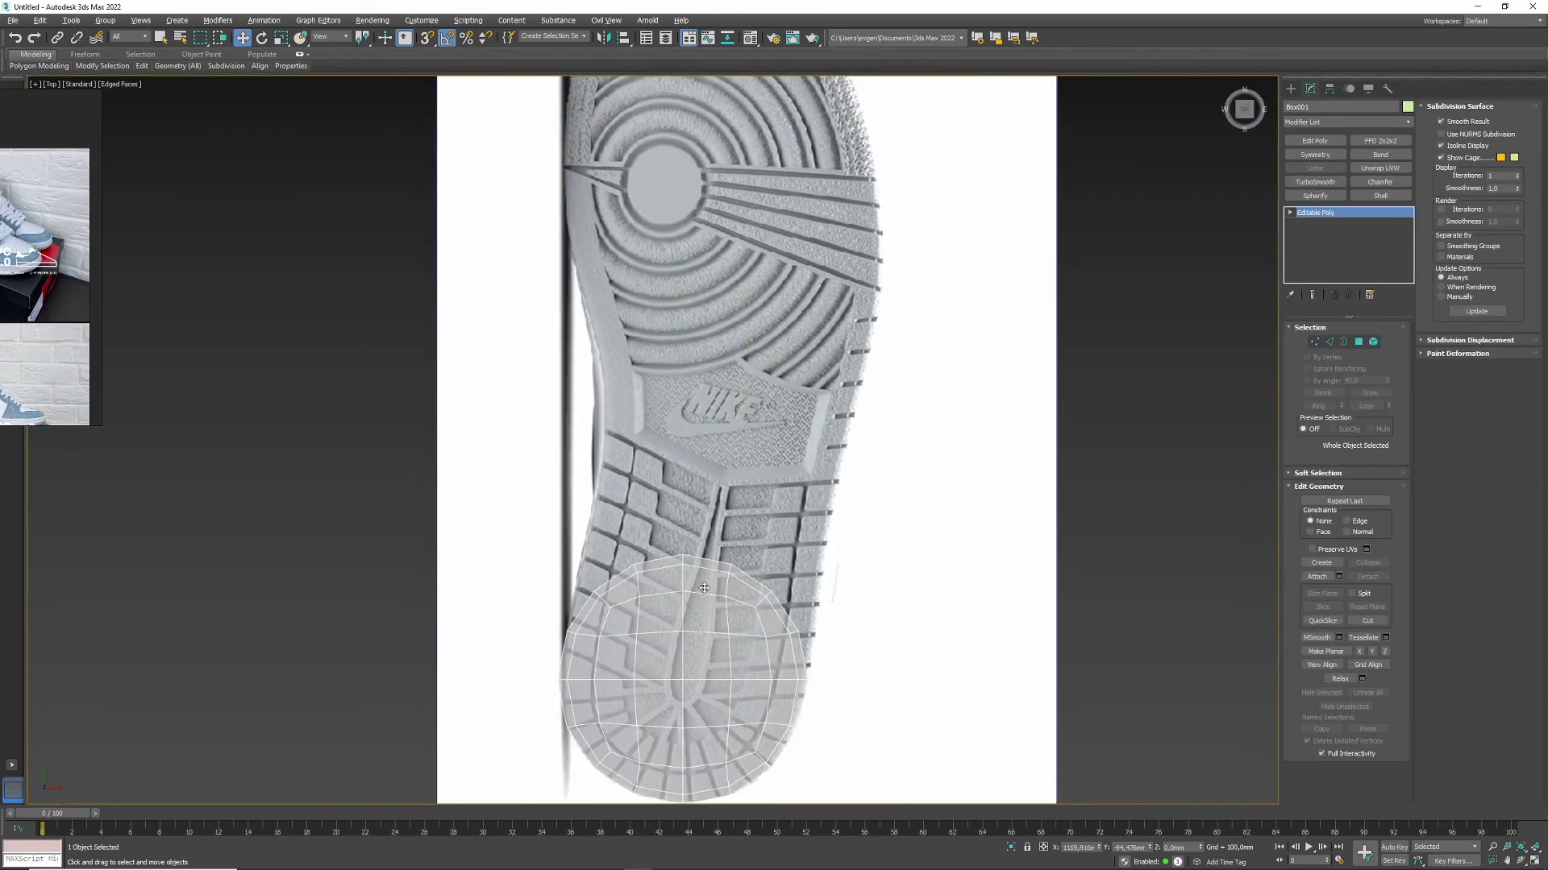
pyautogui.press('4')
pyautogui.press('4')
pyautogui.press('e')
pyautogui.moveTo(878, 542); pyautogui.dragTo(898, 433, button='middle')
pyautogui.click(1329, 89)
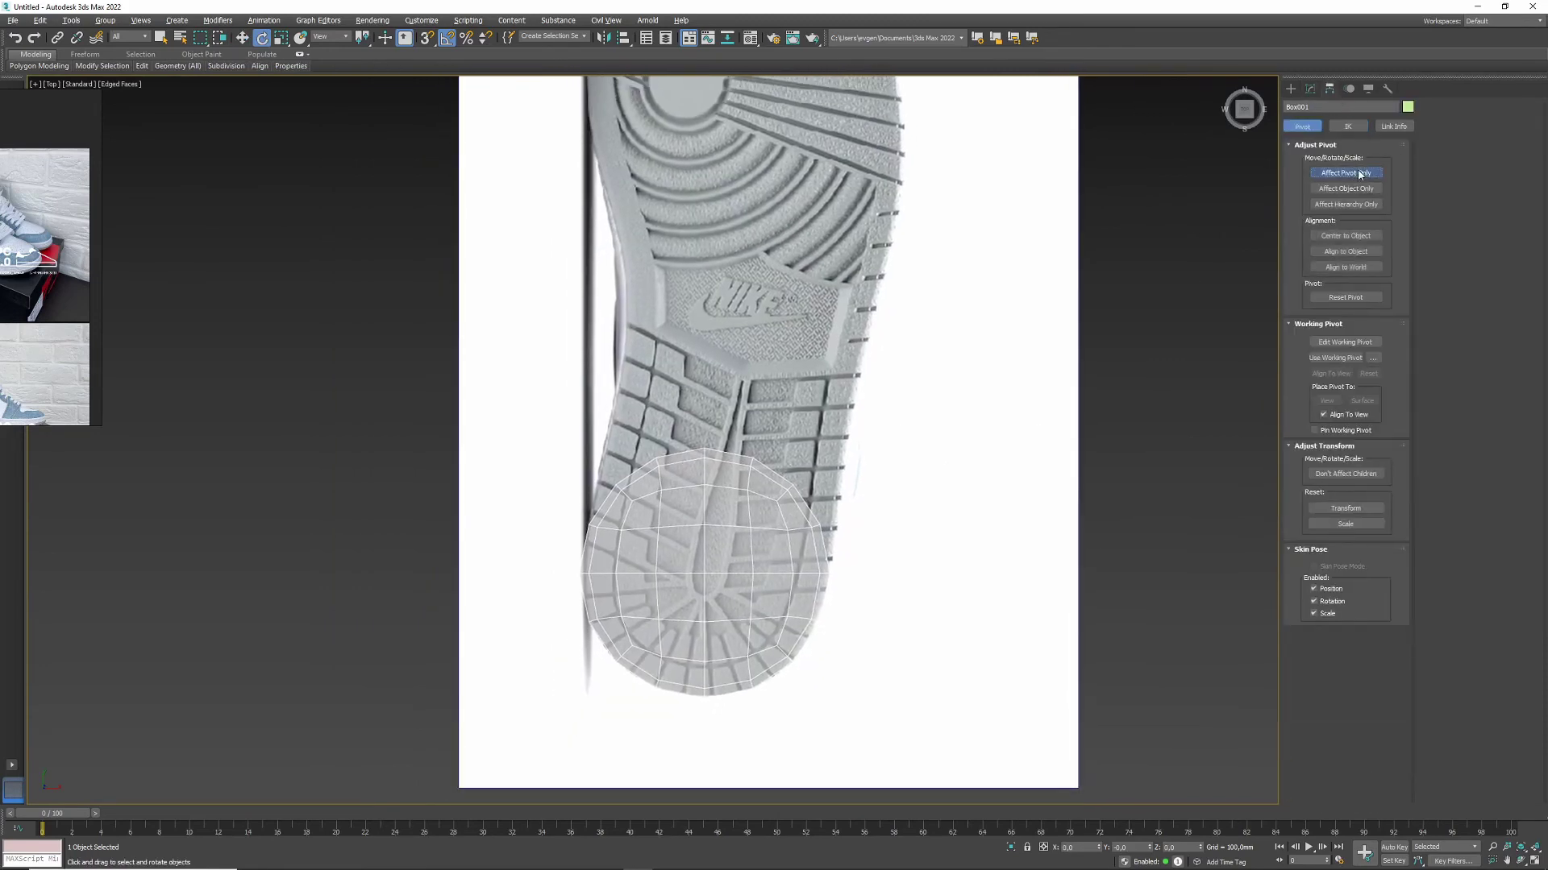
pyautogui.click(1345, 173)
pyautogui.moveTo(734, 531); pyautogui.dragTo(755, 521, button='middle')
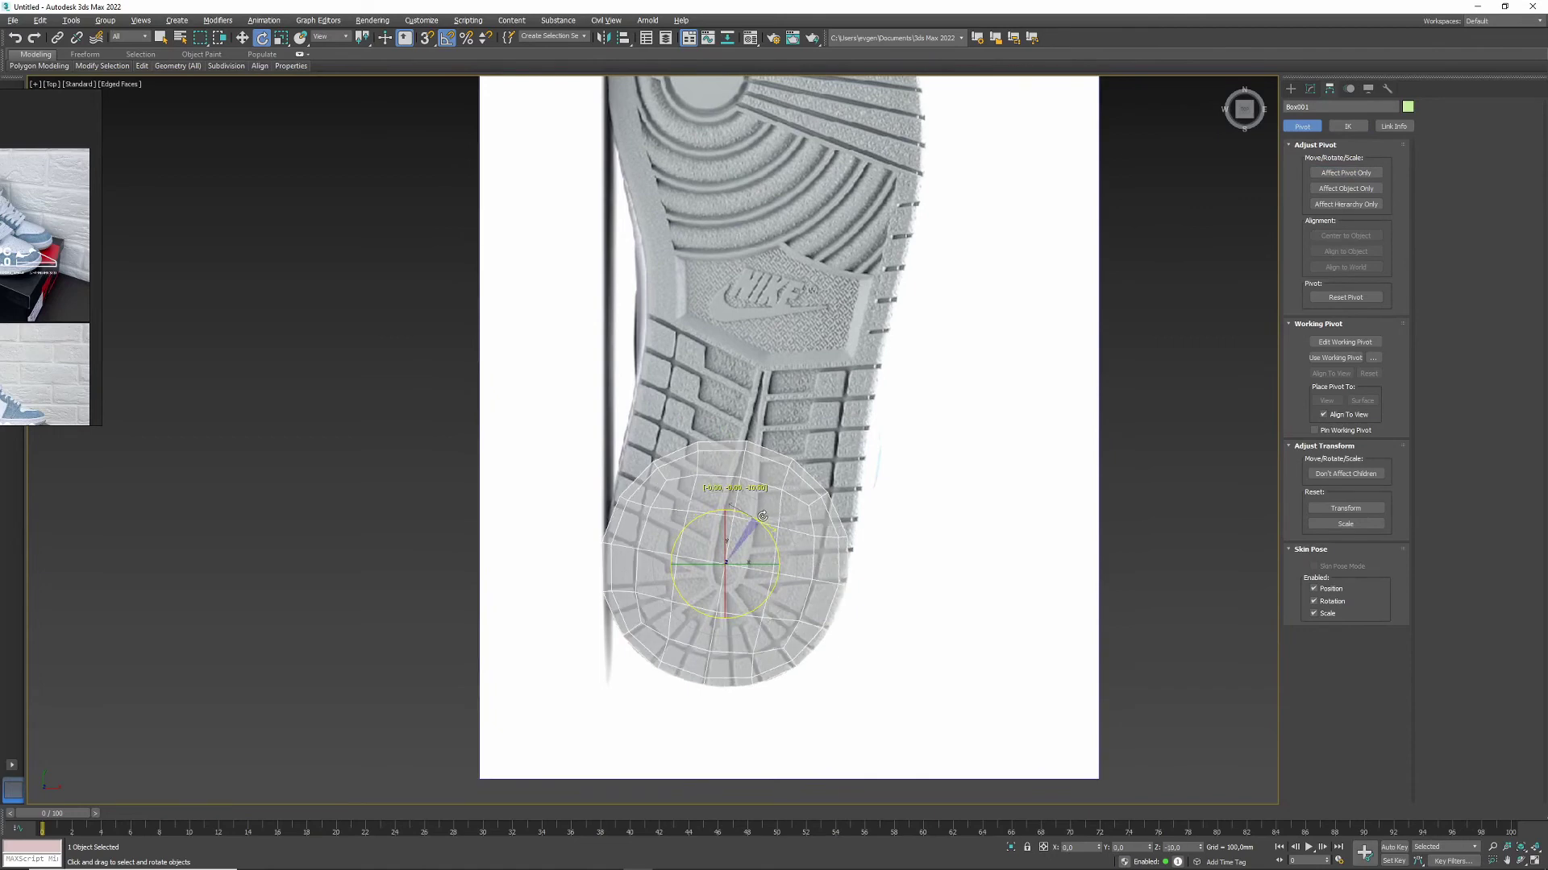
pyautogui.moveTo(762, 515); pyautogui.dragTo(763, 517)
pyautogui.moveTo(763, 516); pyautogui.dragTo(772, 524, button='middle')
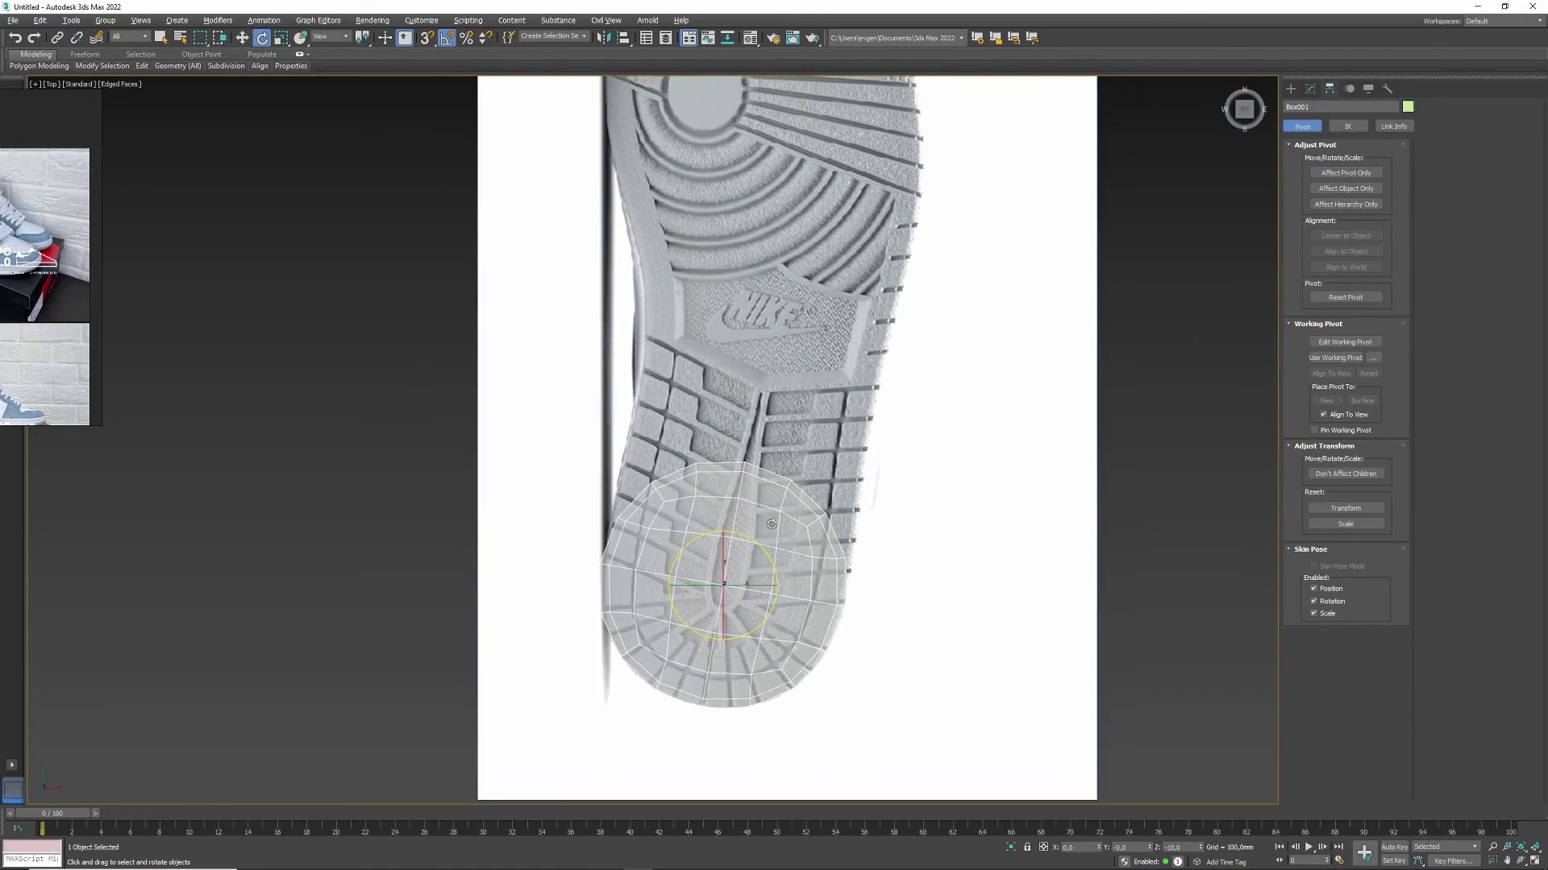
# Step: Select the polygons of the disc's front half and detach them from the heel half
pyautogui.click(1310, 89)
pyautogui.press('4')
pyautogui.moveTo(536, 420); pyautogui.dragTo(854, 561)
pyautogui.click(1500, 196)
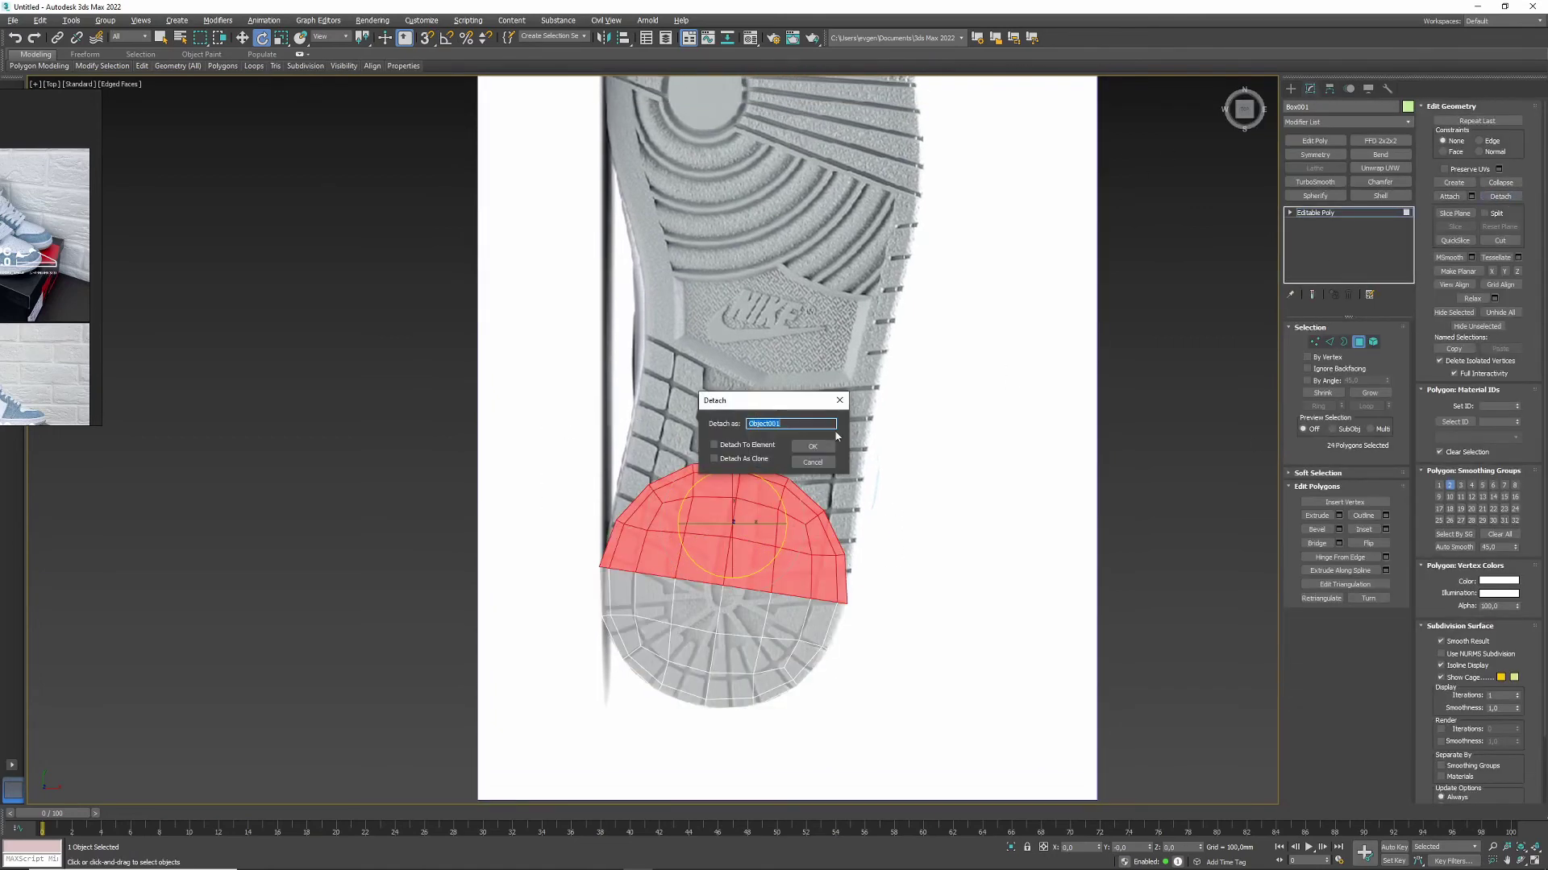
pyautogui.click(812, 446)
pyautogui.scroll(-5, 785, 774)
# Step: Move the detached half-disc to the toe of the sole and rotate it to align with the toe outline
pyautogui.moveTo(777, 601); pyautogui.dragTo(787, 227)
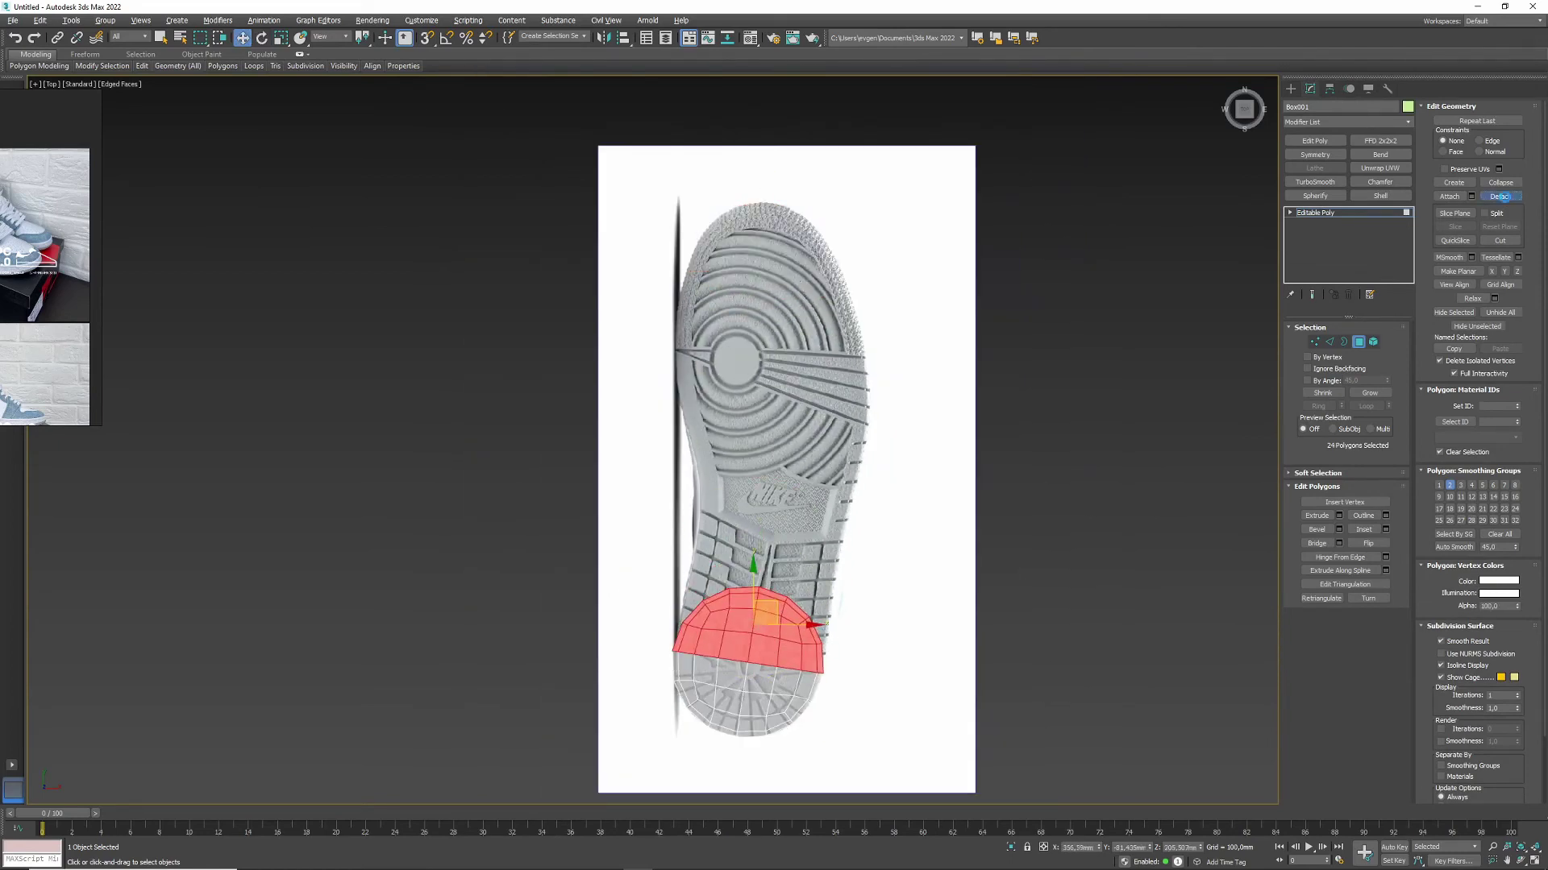
pyautogui.moveTo(765, 611); pyautogui.dragTo(778, 226)
pyautogui.scroll(3, 788, 244)
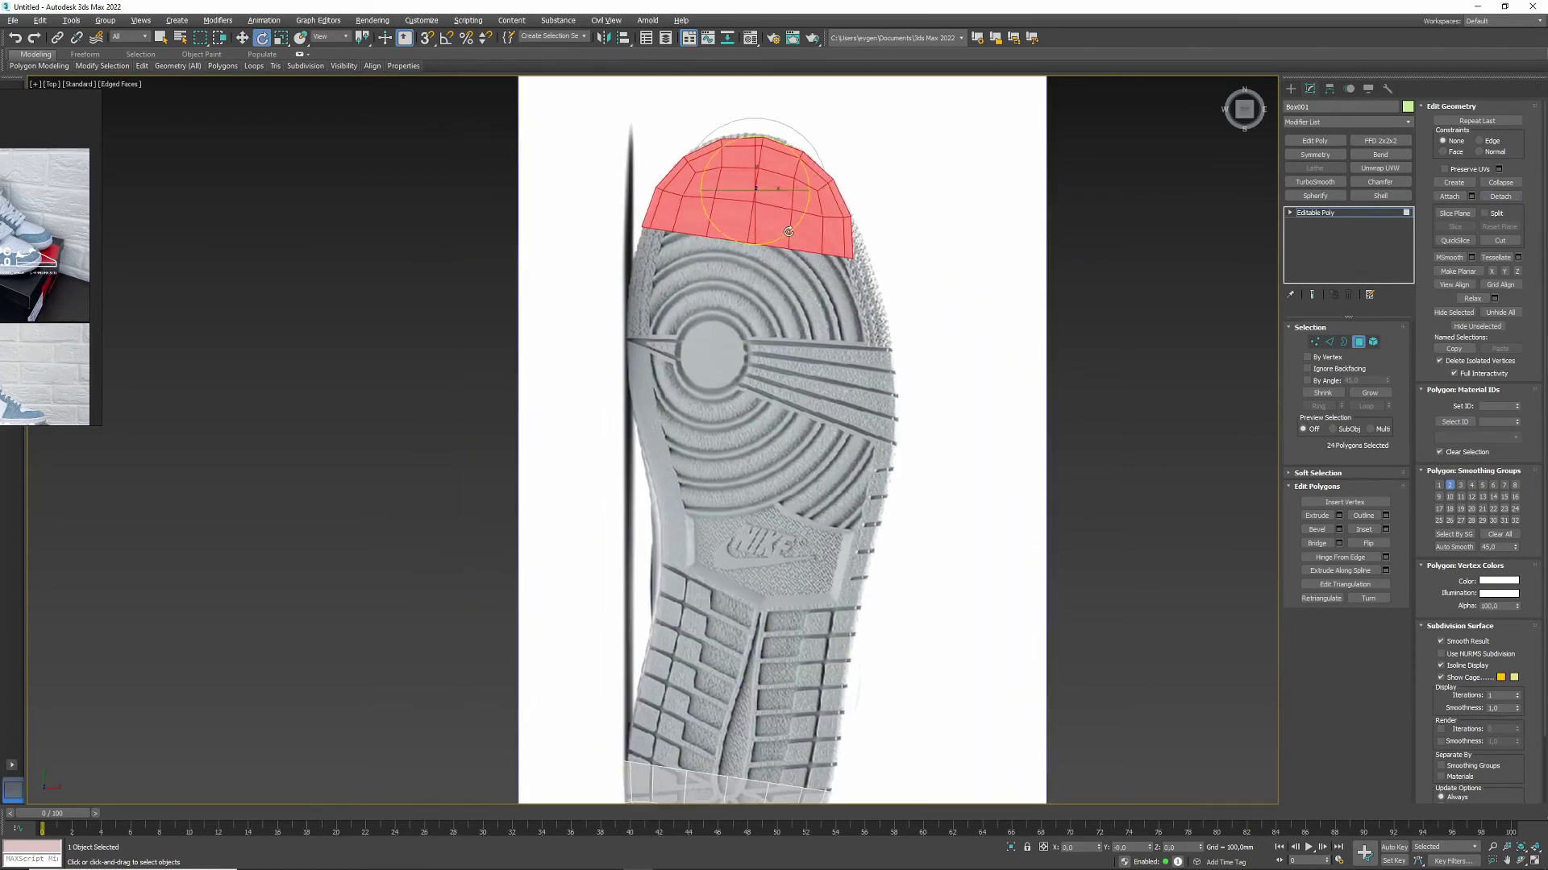
pyautogui.moveTo(786, 231); pyautogui.dragTo(771, 231, button='middle')
pyautogui.press('w')
pyautogui.scroll(3, 765, 190)
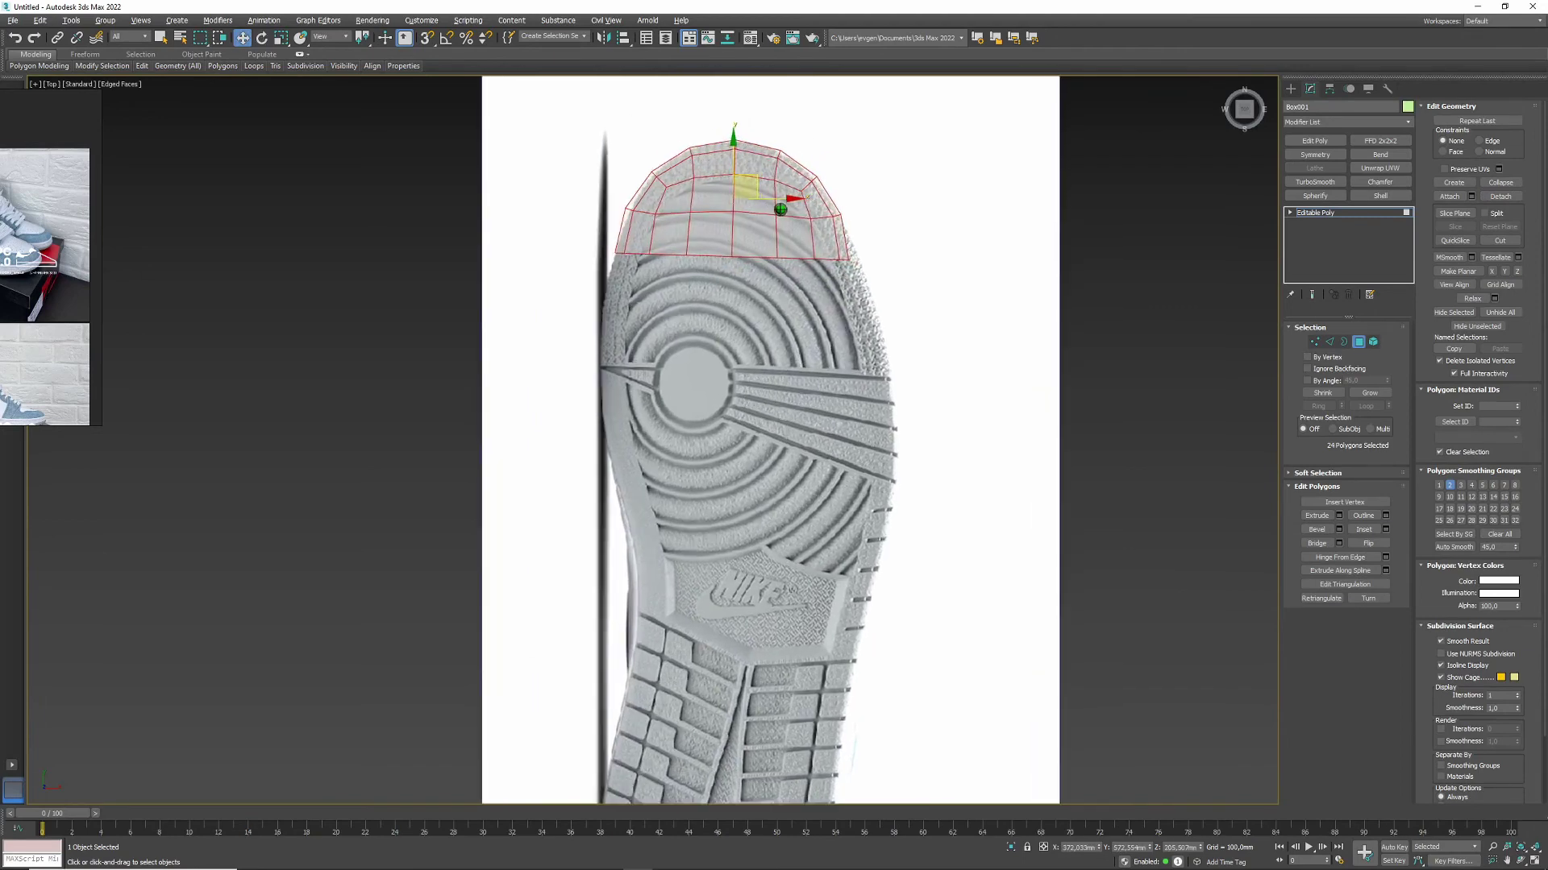
# Step: Adjust the toe piece's vertices to match the outline of the sole image
pyautogui.press('1')
pyautogui.scroll(2, 651, 198)
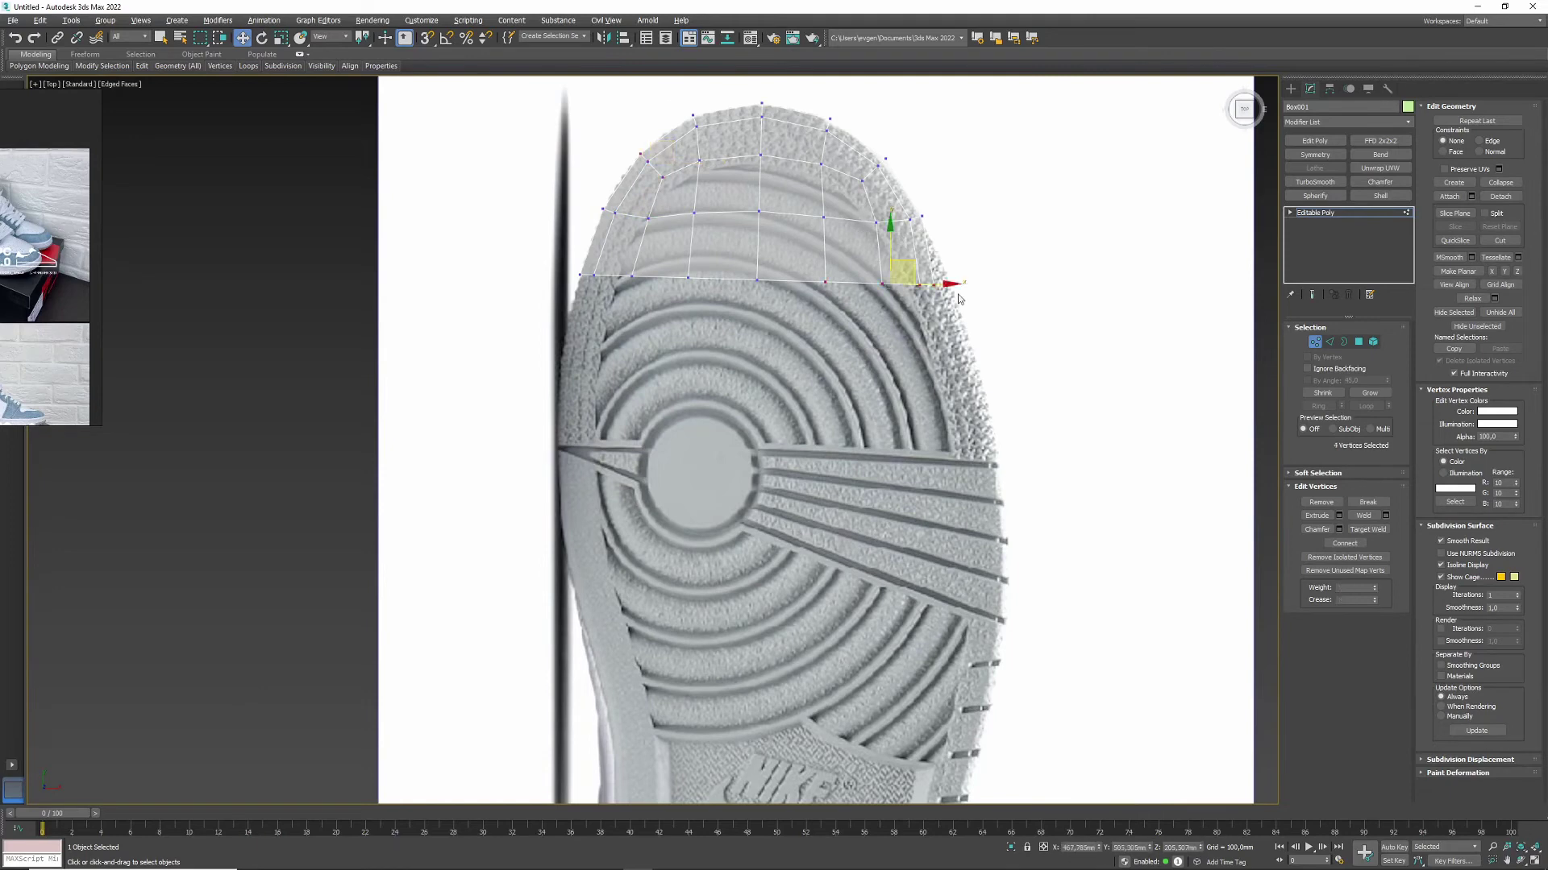
pyautogui.scroll(-3, 761, 145)
# Step: Bridge the toe and heel pieces and add an edge loop across the arch
pyautogui.press('2')
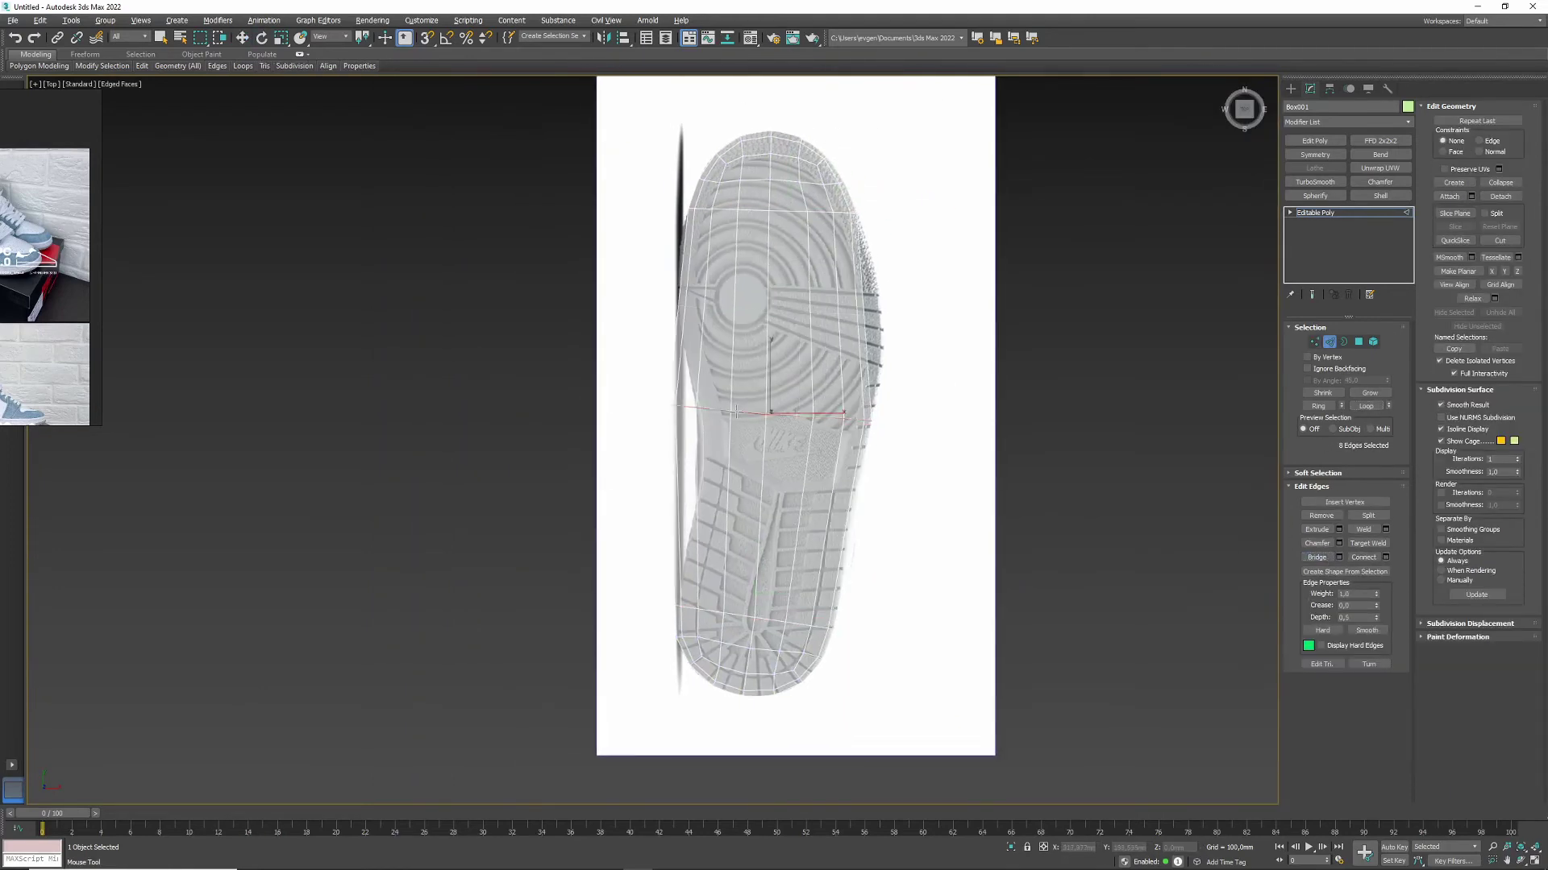
pyautogui.doubleClick(736, 409)
pyautogui.scroll(2, 736, 411)
# Step: Fit the arch edge loop to the sole outline with an FFD 2x2x2 modifier
pyautogui.click(1379, 140)
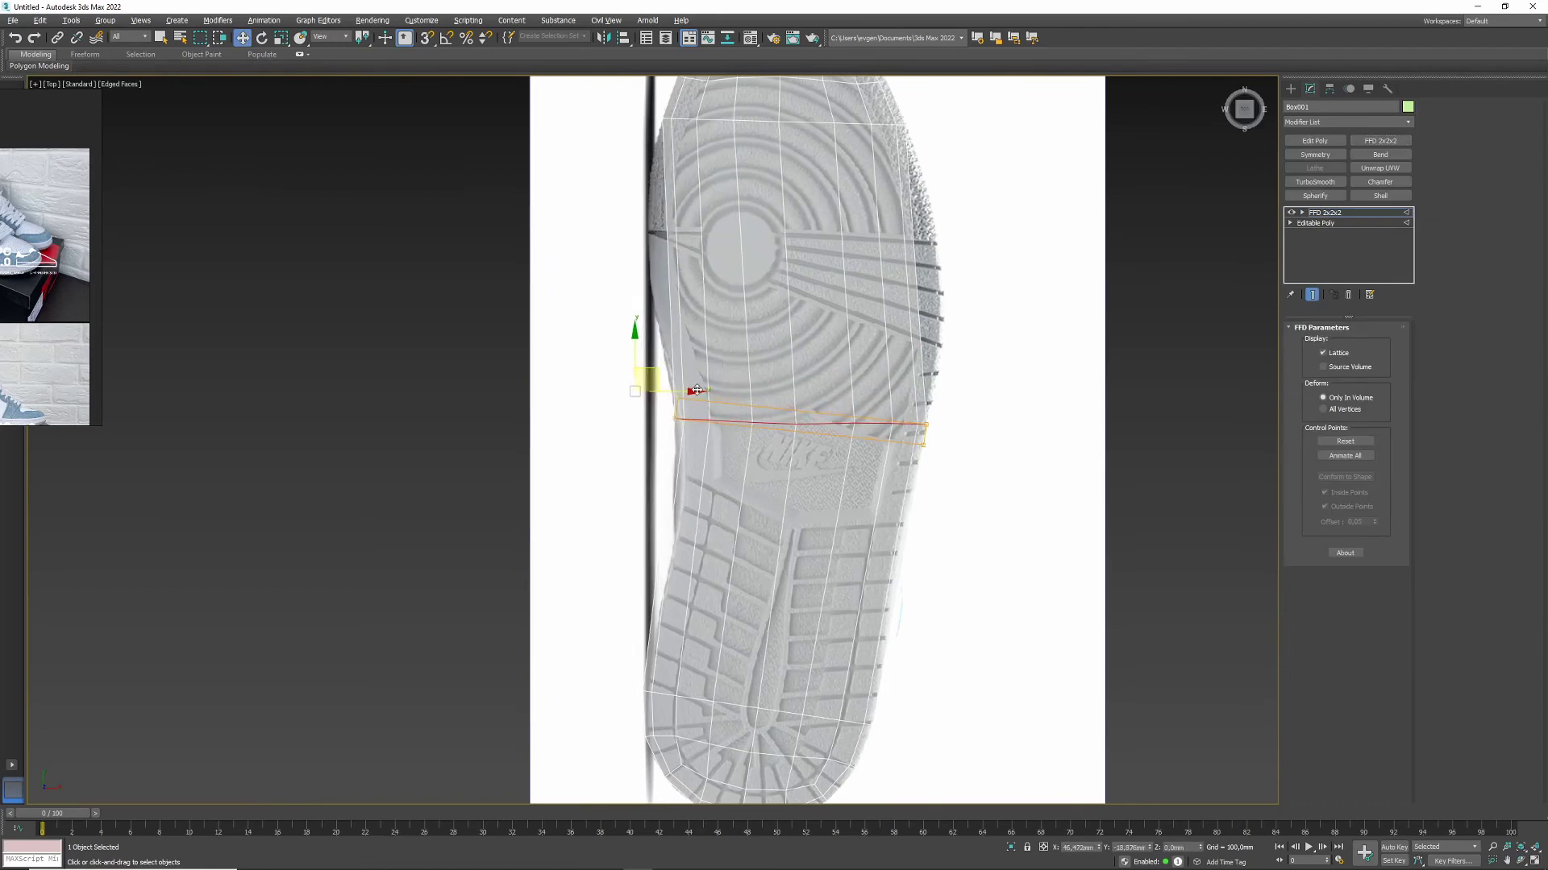
pyautogui.hotkey('ctrl', 'z')
pyautogui.hotkey('ctrl', 'z')
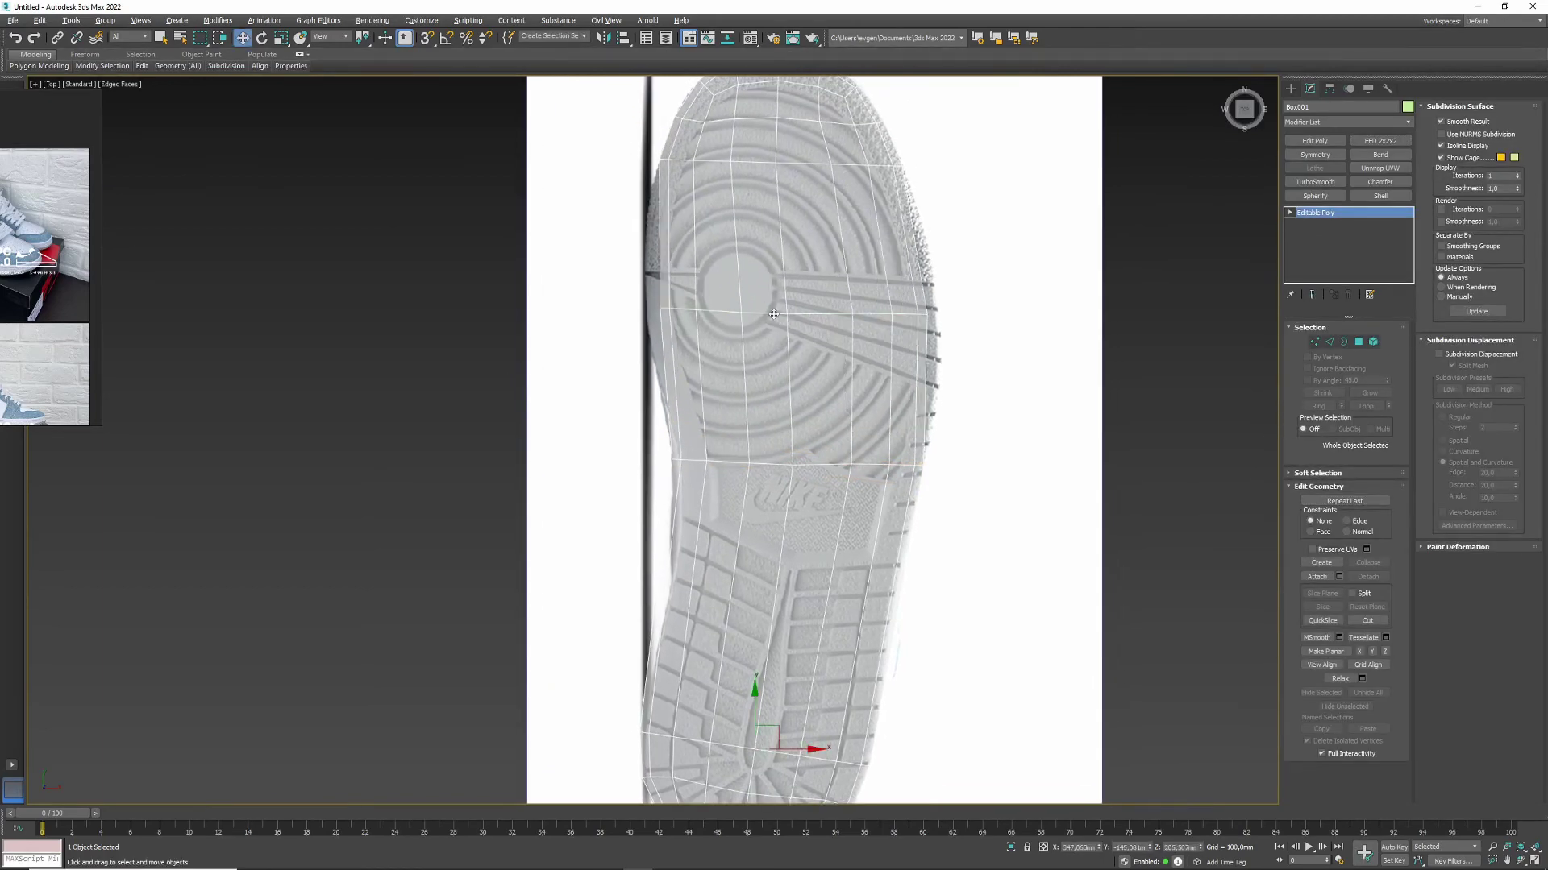
# Step: Fit the edge loop across the ball of the foot to the outline with FFD 2x2x2 and collapse the modifier
pyautogui.click(1388, 141)
pyautogui.moveTo(1056, 268); pyautogui.dragTo(1042, 276, button='middle')
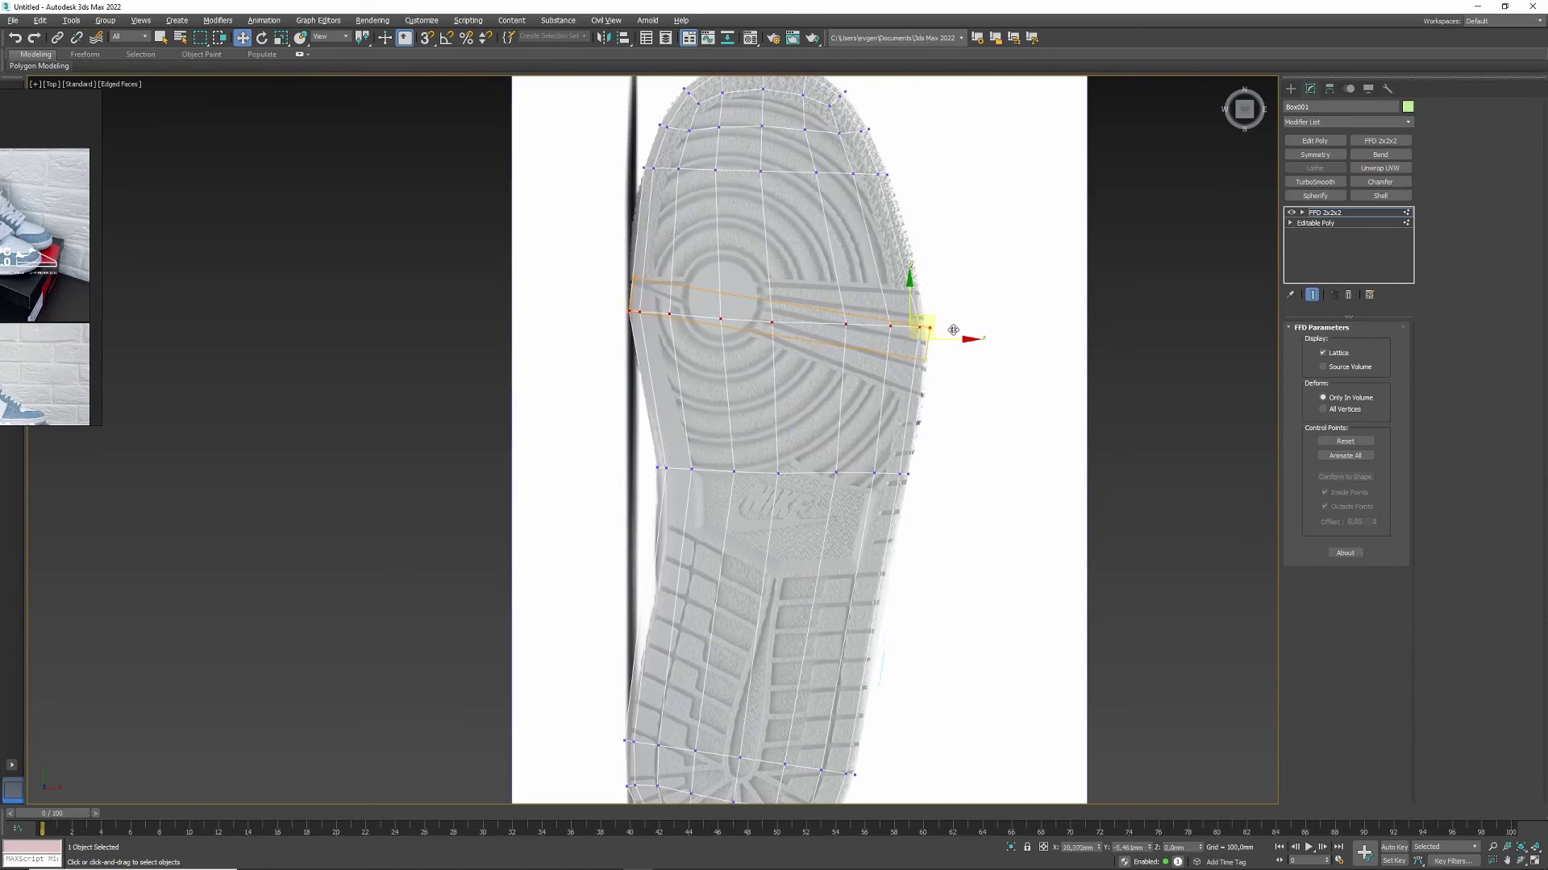
pyautogui.rightClick(1351, 213)
pyautogui.click(1370, 246)
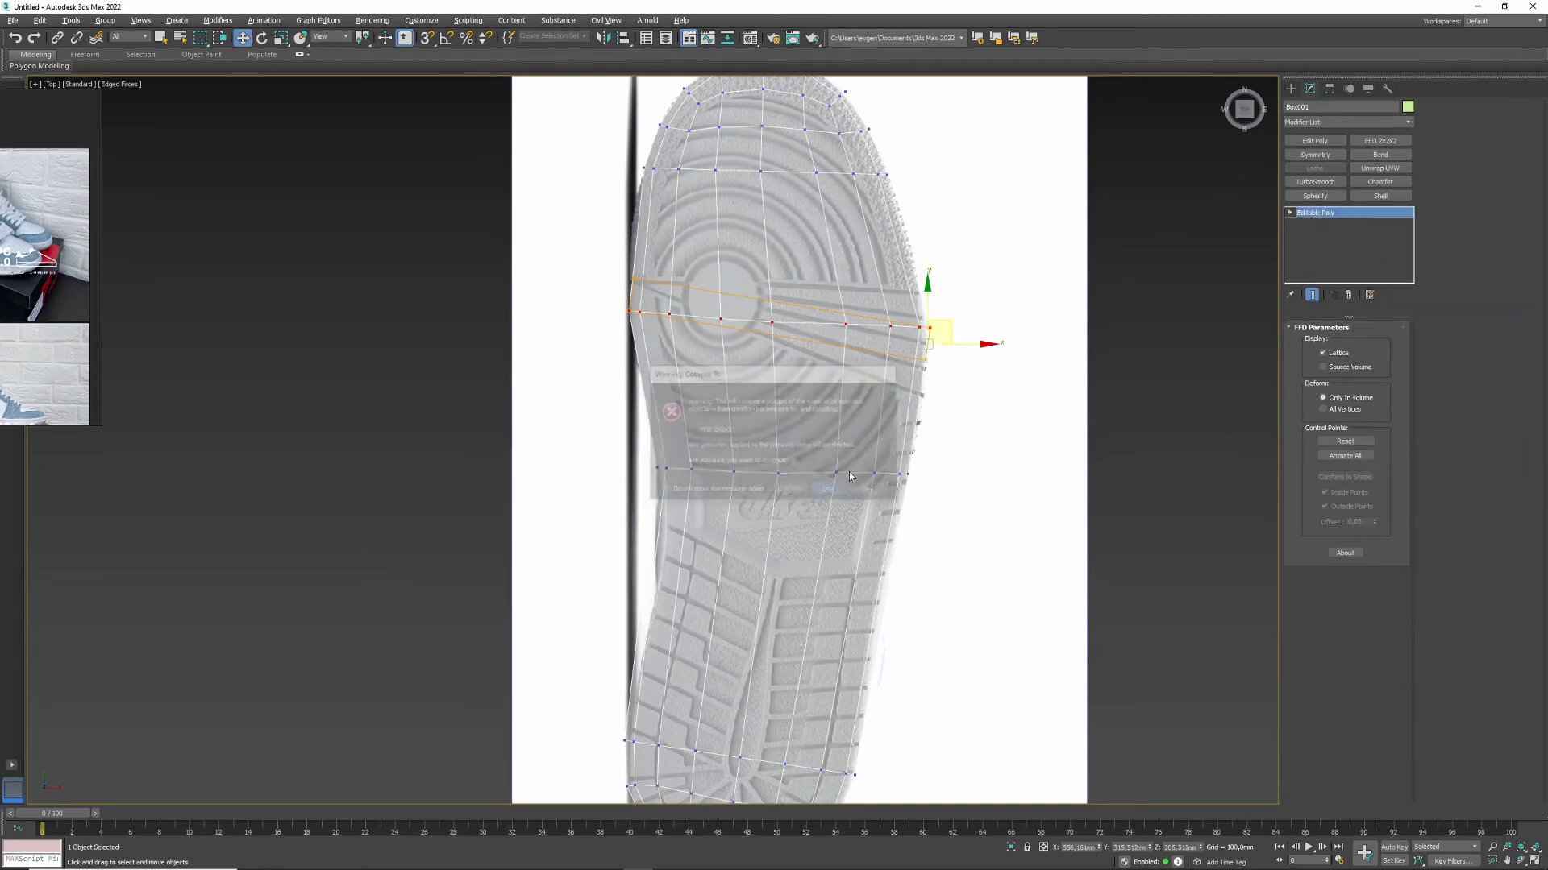
# Step: Apply Reset XForm to the sole mesh and collapse it back to an editable poly
pyautogui.click(1349, 89)
pyautogui.click(1368, 88)
pyautogui.click(1388, 88)
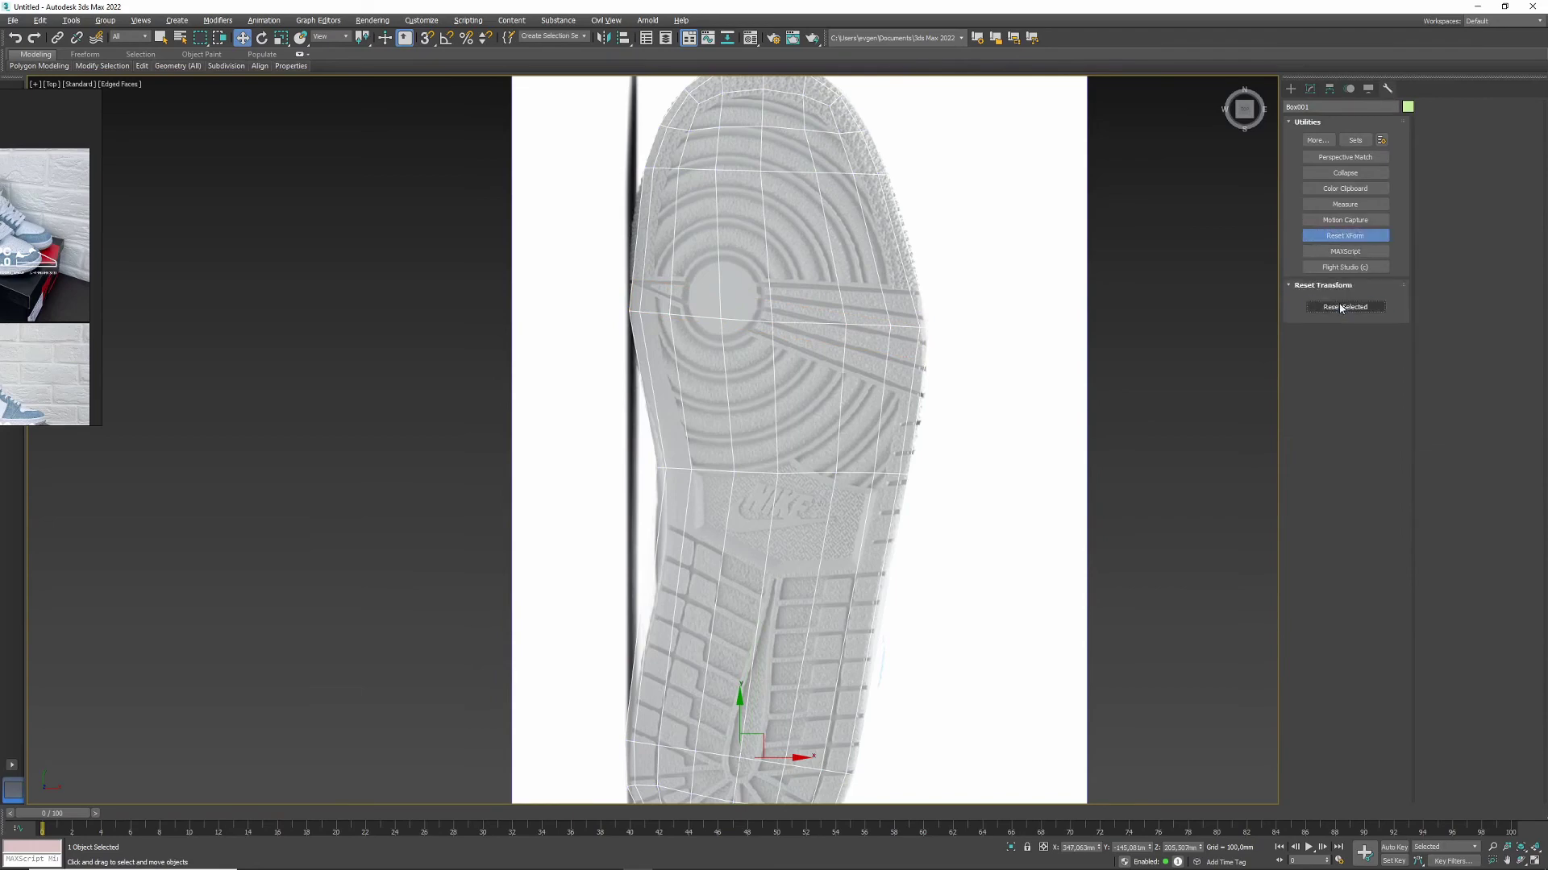
pyautogui.click(1341, 307)
pyautogui.click(1310, 88)
pyautogui.rightClick(1338, 212)
pyautogui.click(1370, 354)
pyautogui.click(830, 483)
# Step: Insert edge loops across the heel, arch and forefoot and move their side vertices to match the reference outline
pyautogui.press('2')
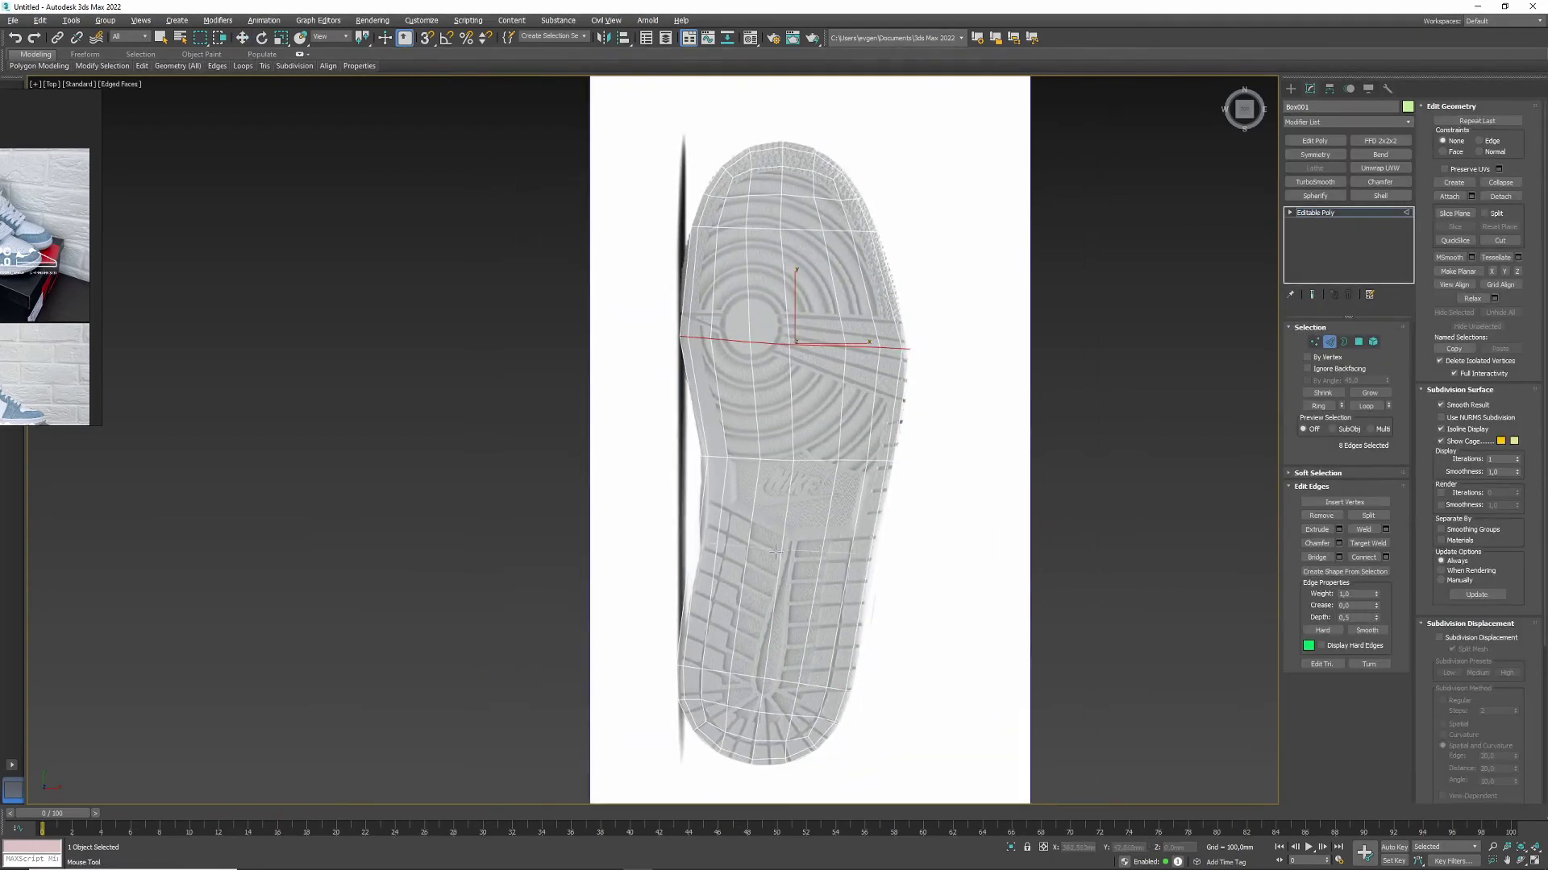
pyautogui.press('1')
pyautogui.press('w')
pyautogui.scroll(3, 765, 627)
pyautogui.moveTo(637, 504); pyautogui.dragTo(774, 536)
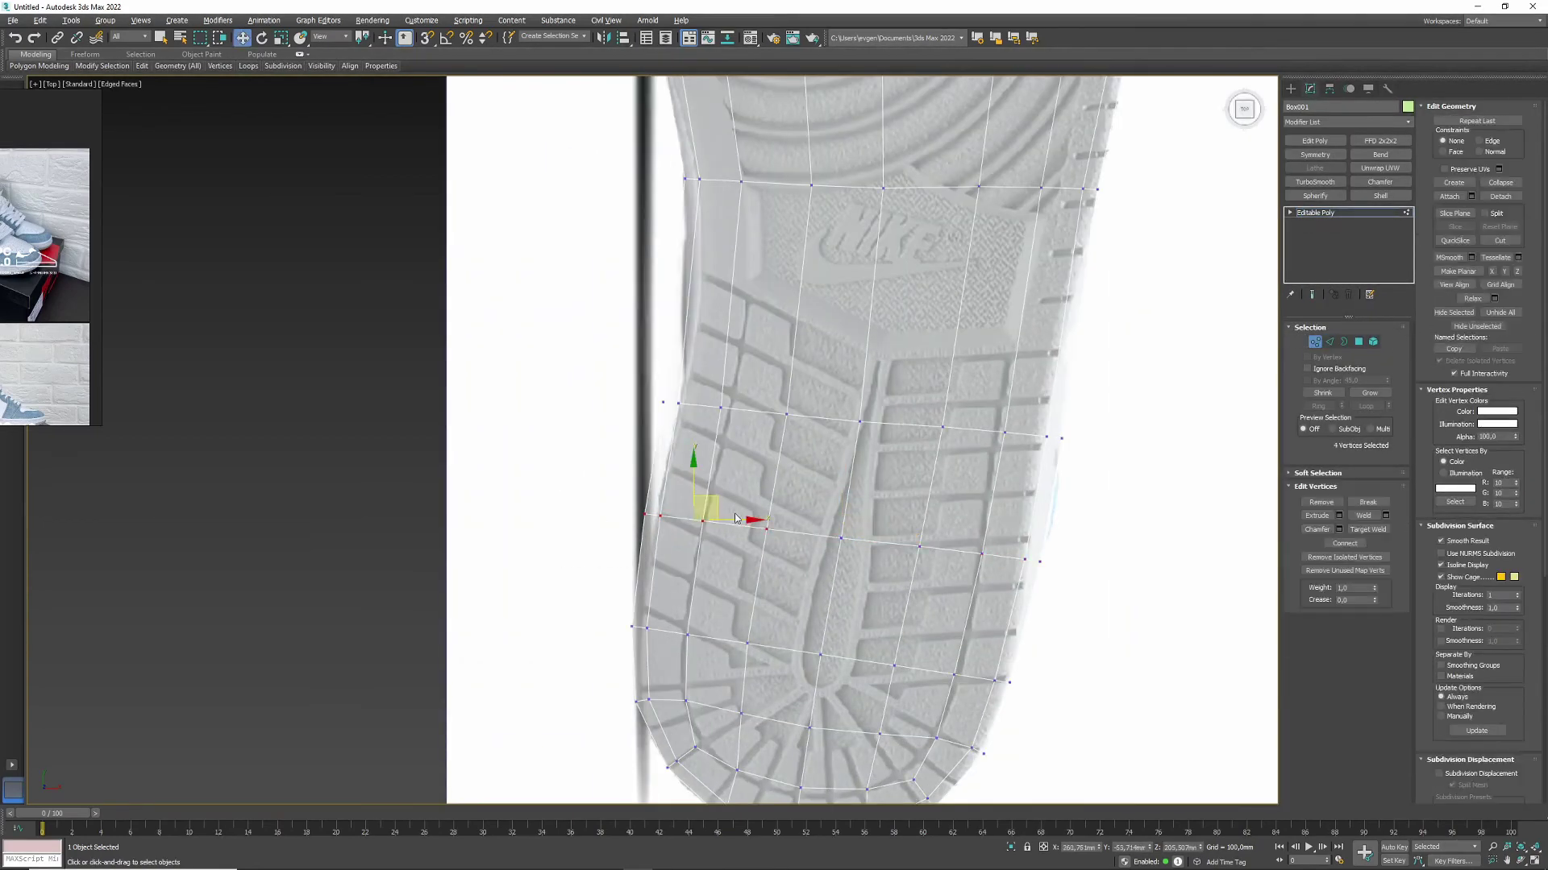
pyautogui.moveTo(931, 386); pyautogui.dragTo(921, 444, button='middle')
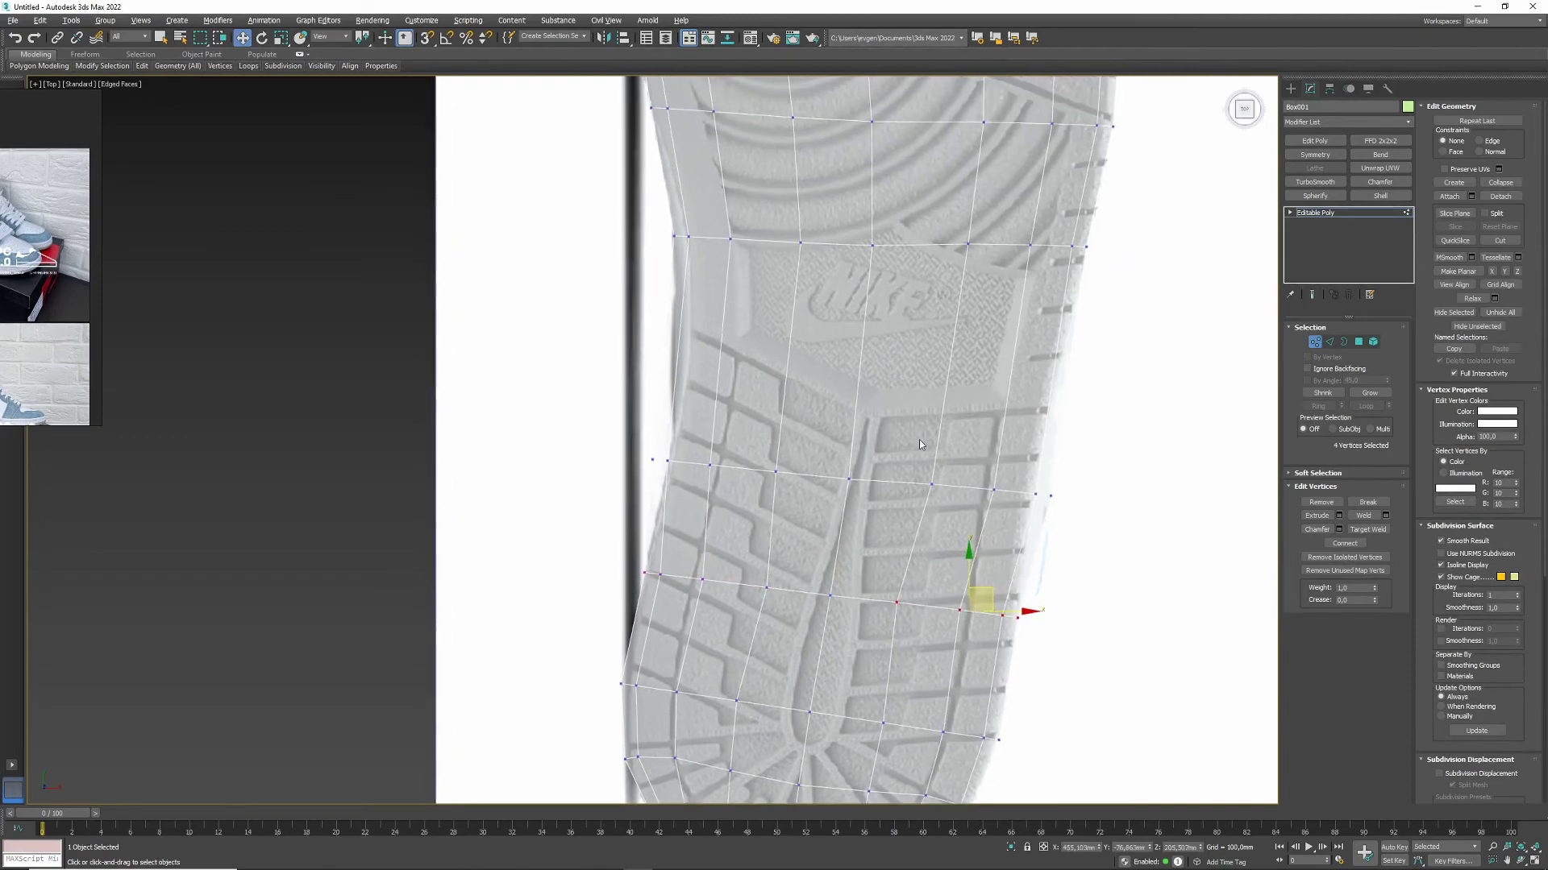
pyautogui.moveTo(652, 238); pyautogui.dragTo(668, 356, button='middle')
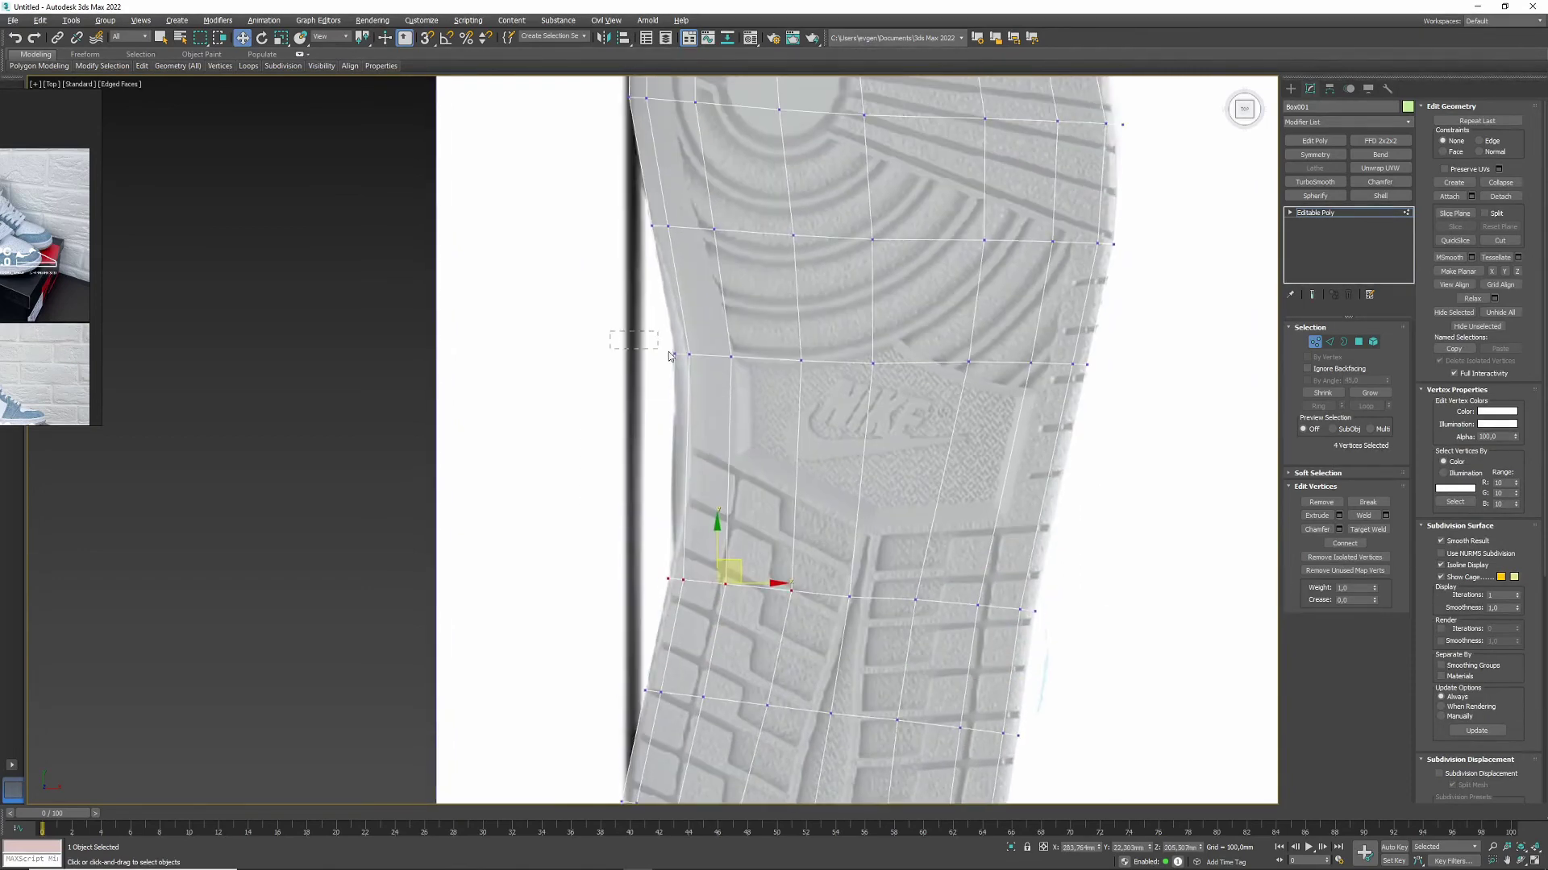
pyautogui.moveTo(1018, 113); pyautogui.dragTo(988, 335, button='middle')
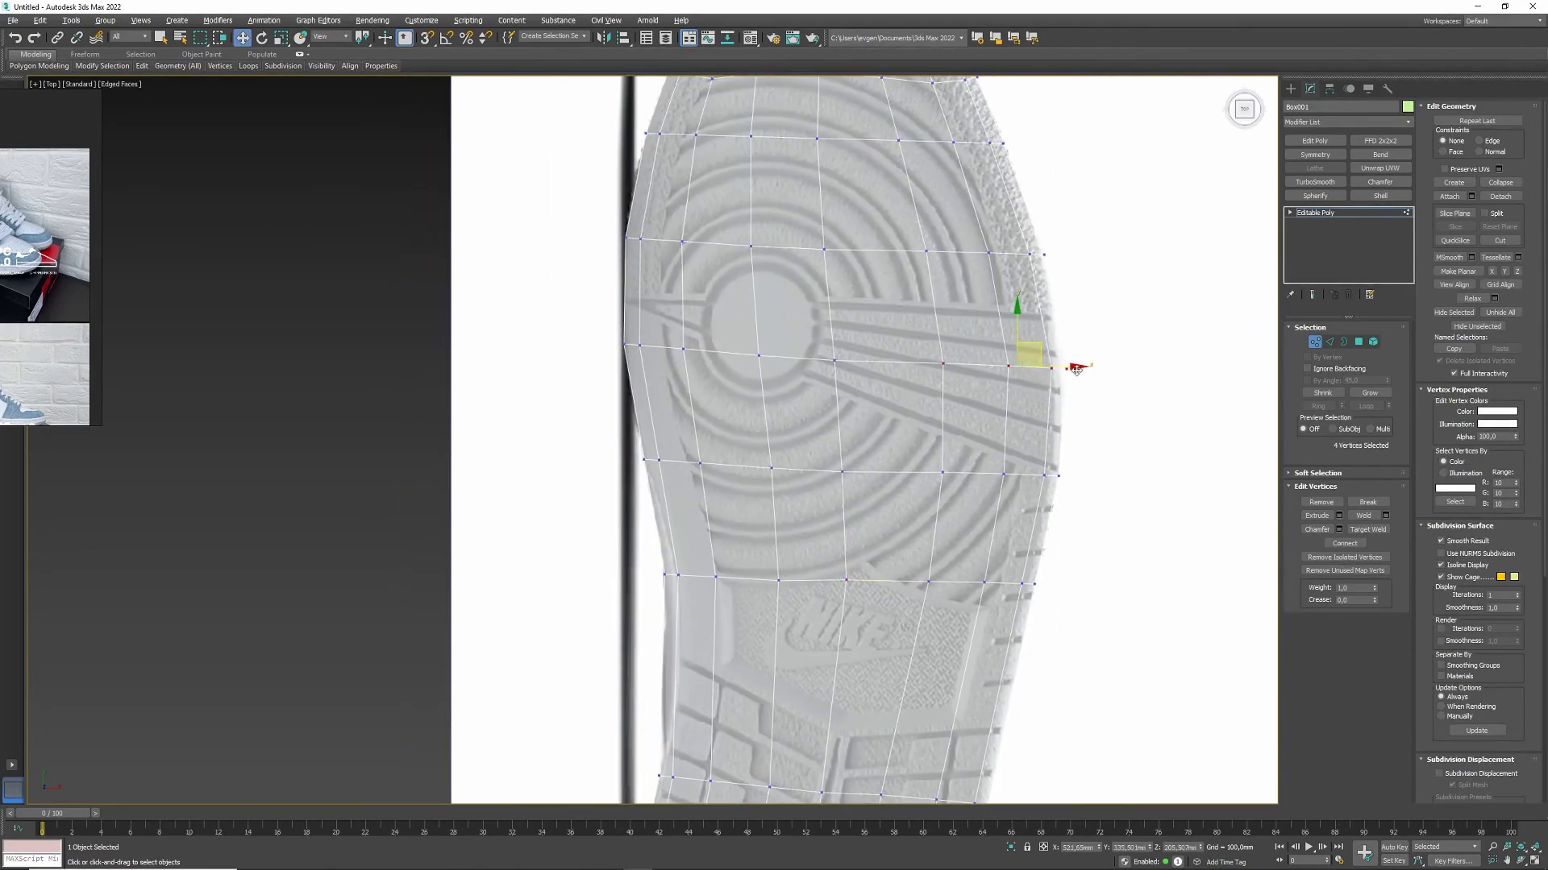
# Step: Insert further edge loops between the existing ones from the toe to the heel to densify the sole mesh
pyautogui.scroll(-2, 844, 335)
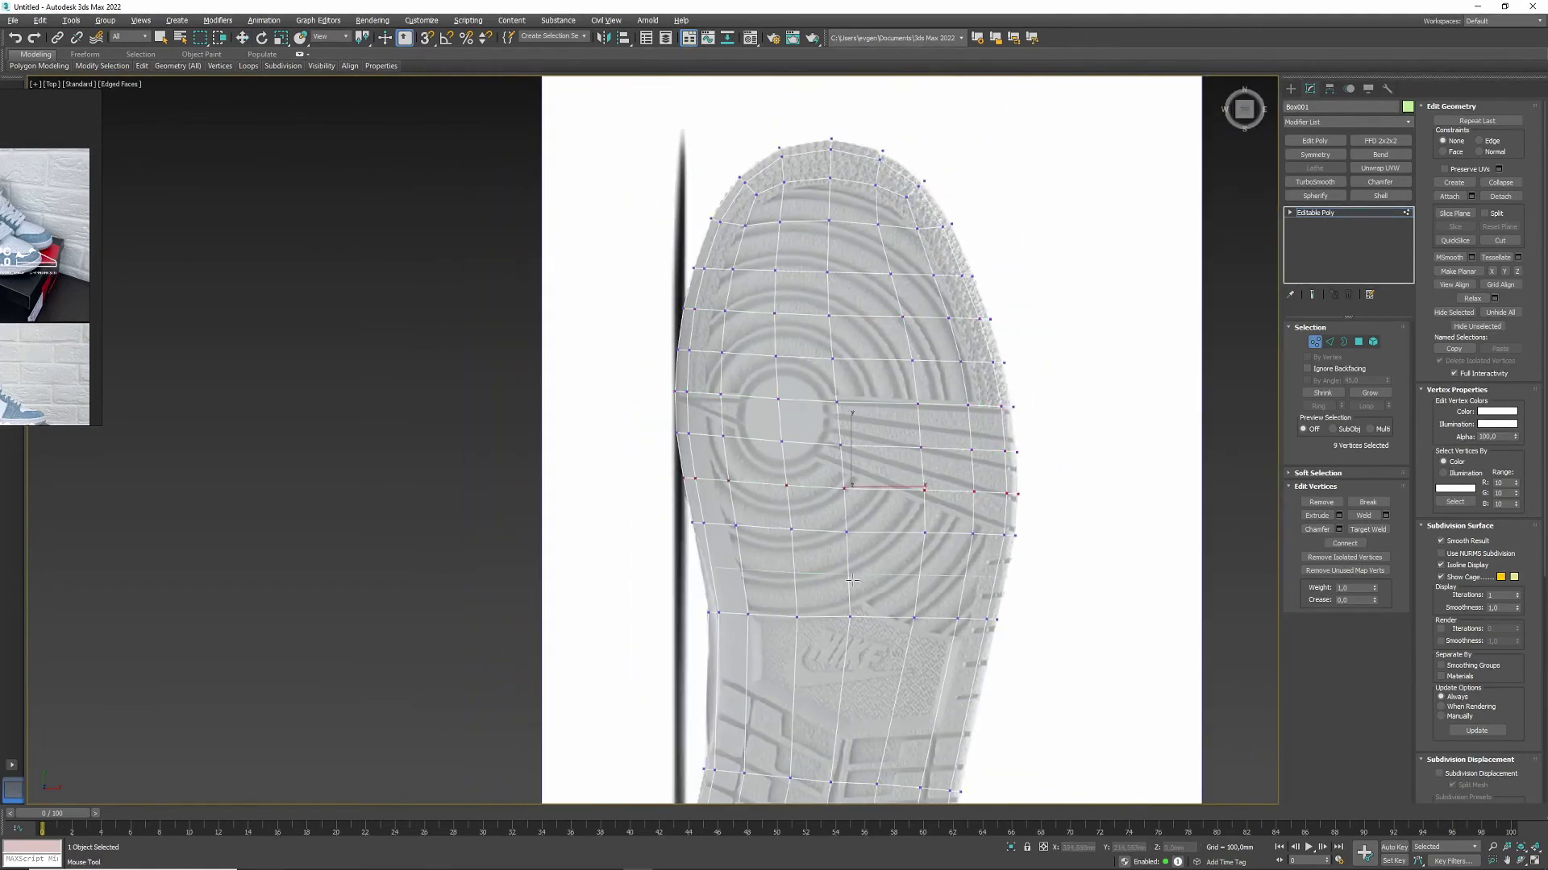
pyautogui.moveTo(849, 648); pyautogui.dragTo(830, 504, button='middle')
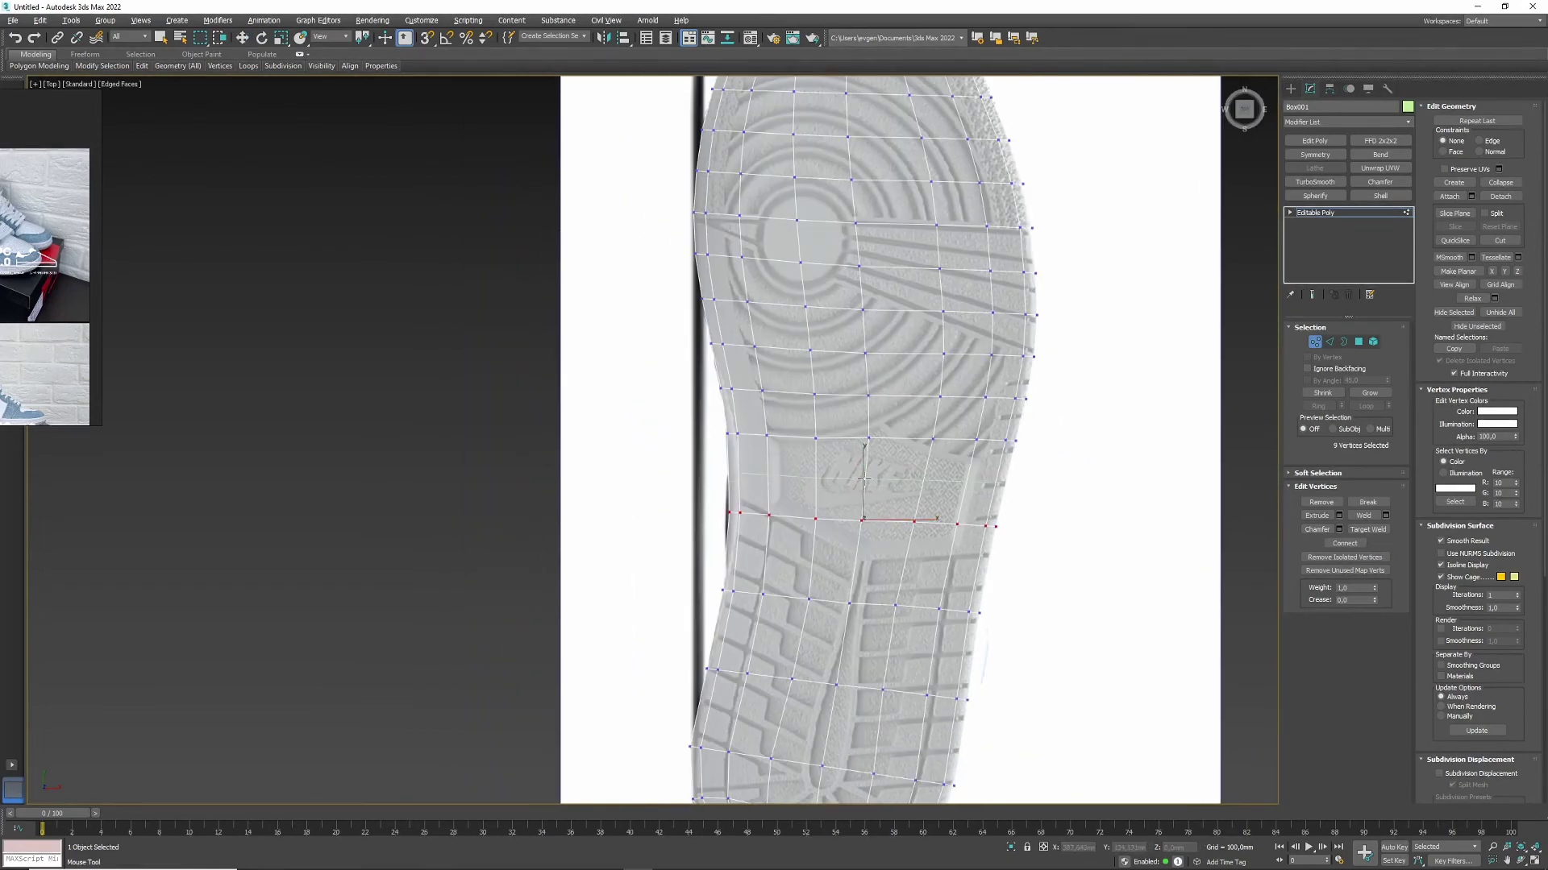
pyautogui.moveTo(865, 598); pyautogui.dragTo(878, 546, button='middle')
pyautogui.press('w')
# Step: Centre the sole mesh's pivot on the object and move the mesh to the world origin at X 0, Y 0, Z 0
pyautogui.moveTo(329, 312)
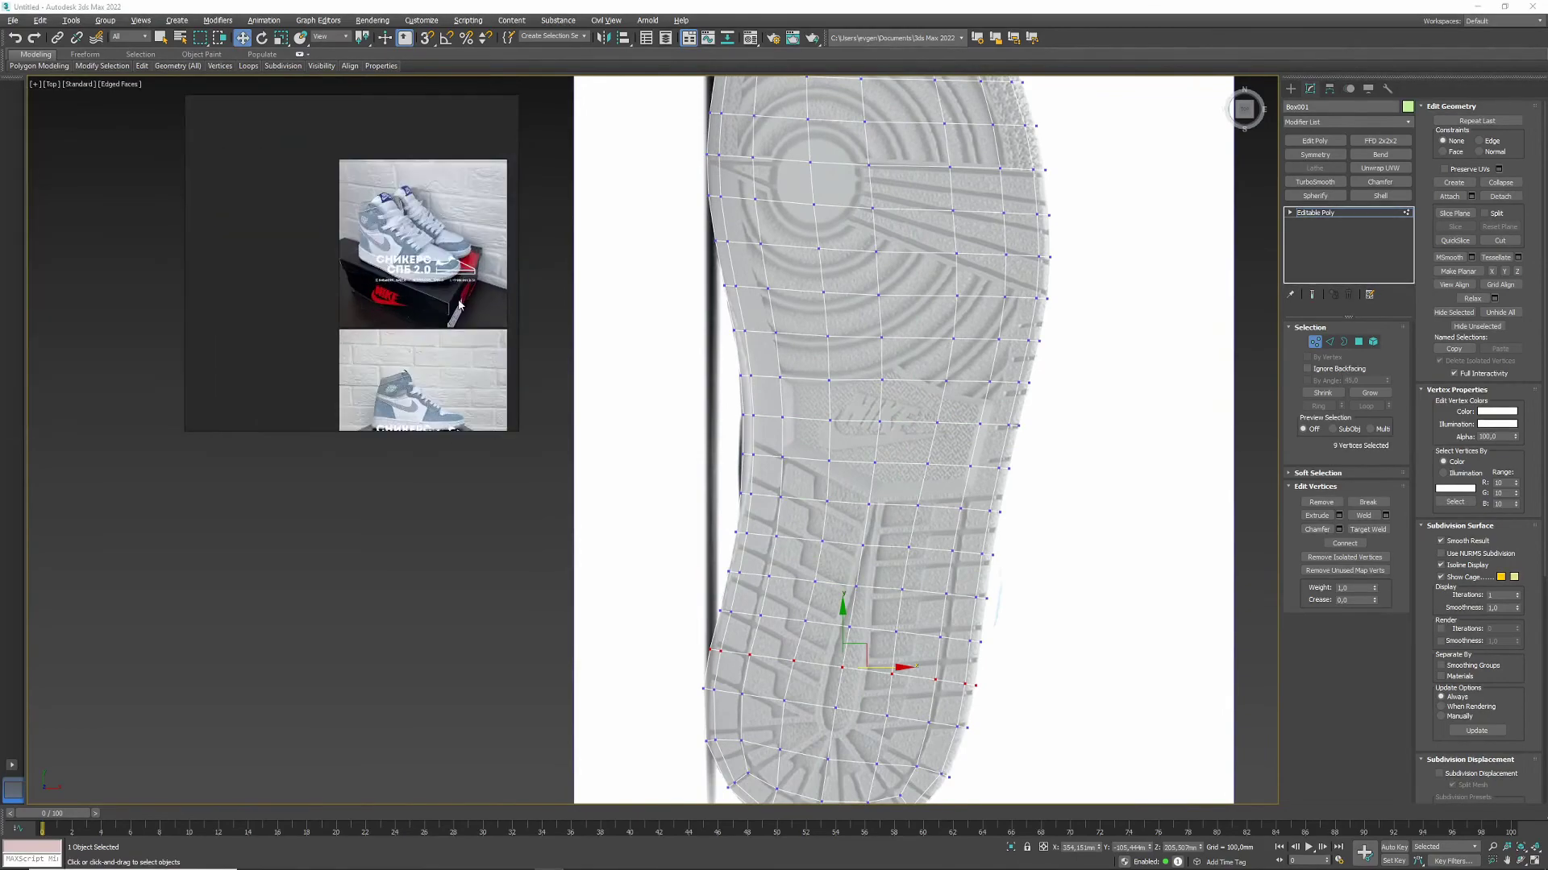
pyautogui.press('1')
pyautogui.keyDown('alt'); pyautogui.moveTo(886, 484); pyautogui.dragTo(998, 424, button='middle'); pyautogui.keyUp('alt')
pyautogui.hotkey('alt', 'w')
pyautogui.hotkey('alt', 'w')
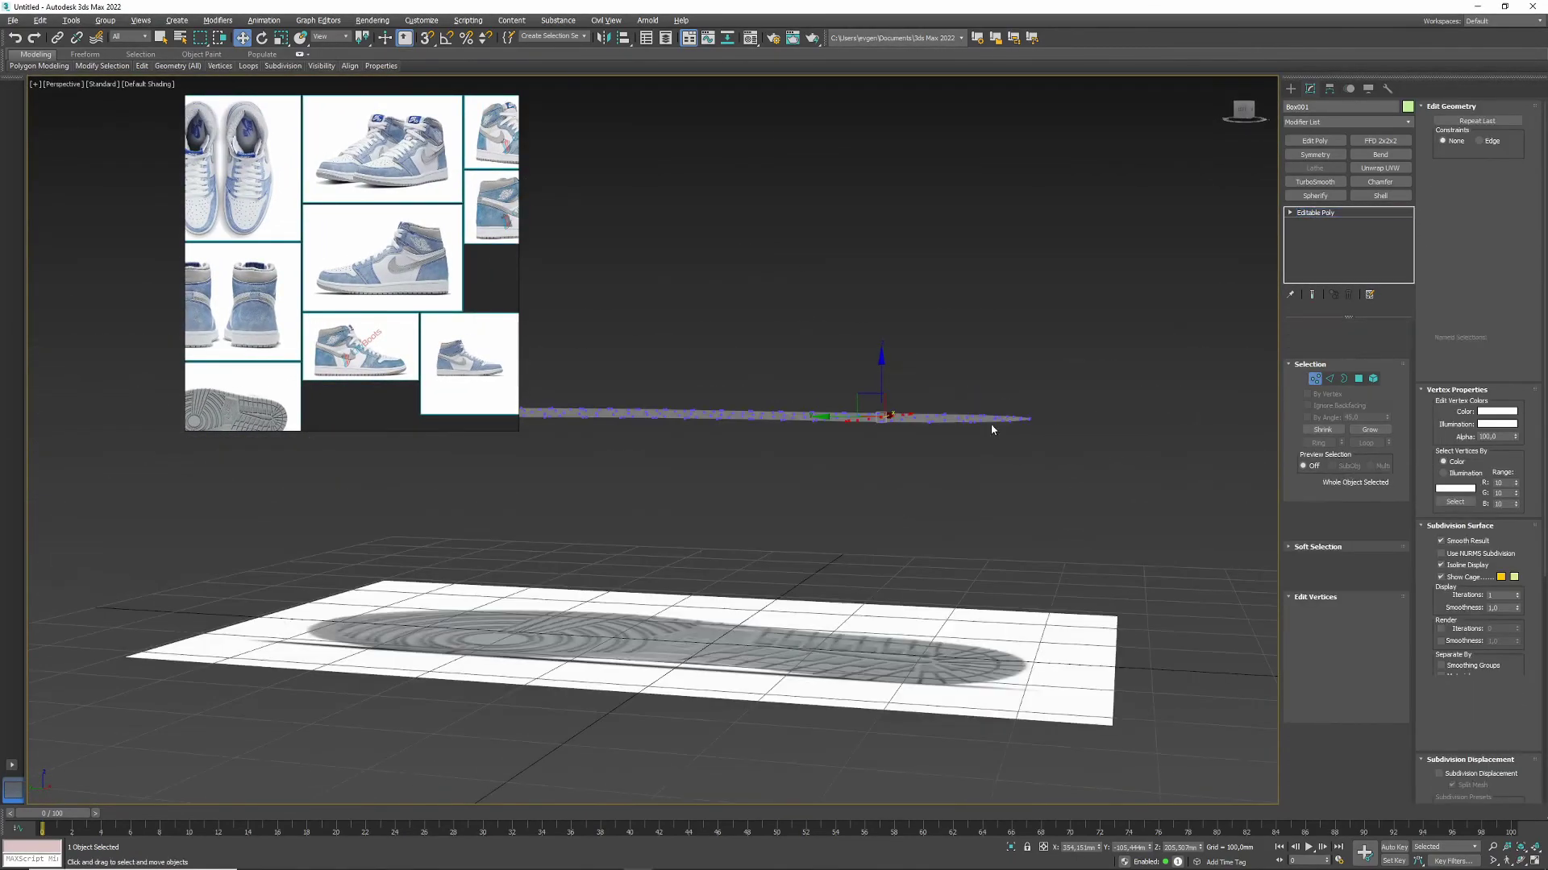
pyautogui.click(1329, 90)
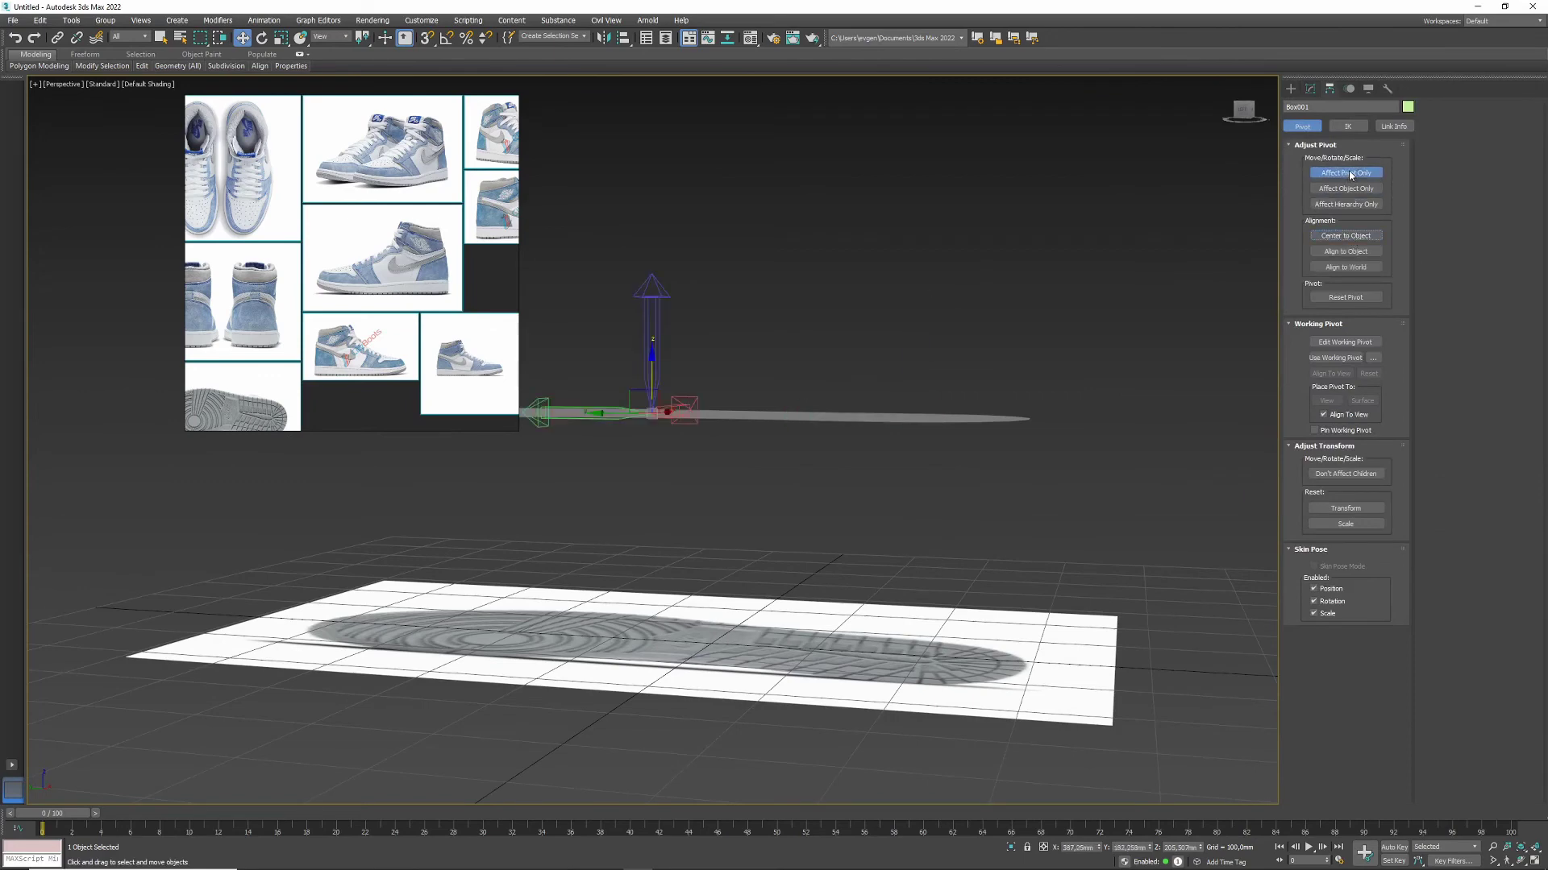
pyautogui.moveTo(1072, 546); pyautogui.dragTo(1048, 577, button='middle')
pyautogui.rightClick(1099, 848)
pyautogui.rightClick(1150, 847)
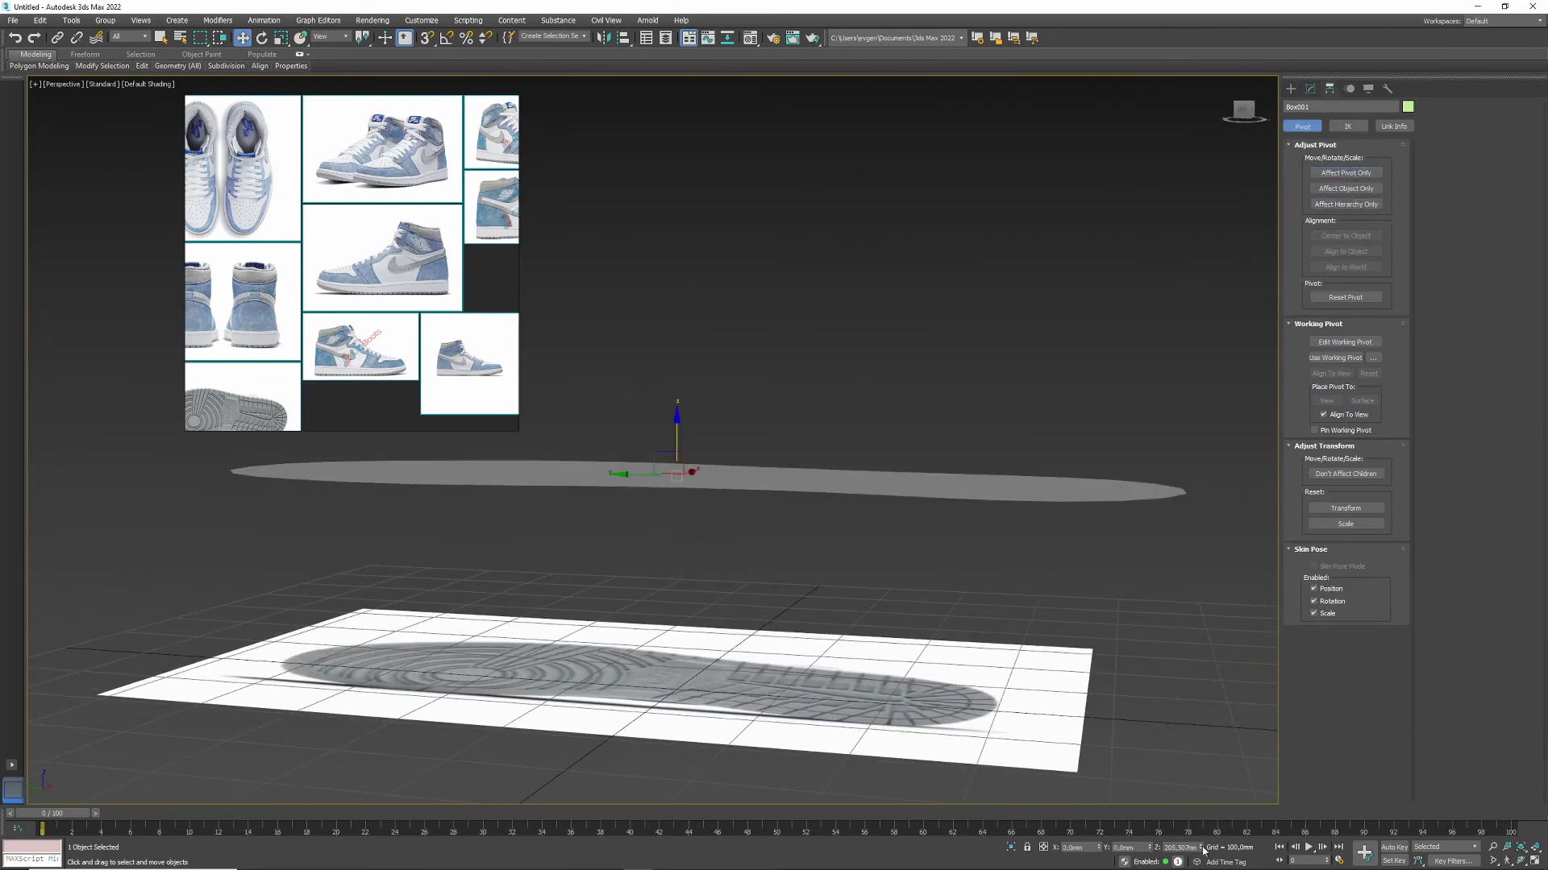
pyautogui.rightClick(1201, 847)
# Step: Move the sole reference plane under the mesh so that the printed outsole lines up with the mesh outline
pyautogui.keyDown('alt'); pyautogui.moveTo(936, 570); pyautogui.dragTo(939, 483, button='middle'); pyautogui.keyUp('alt')
pyautogui.hotkey('alt', 'w')
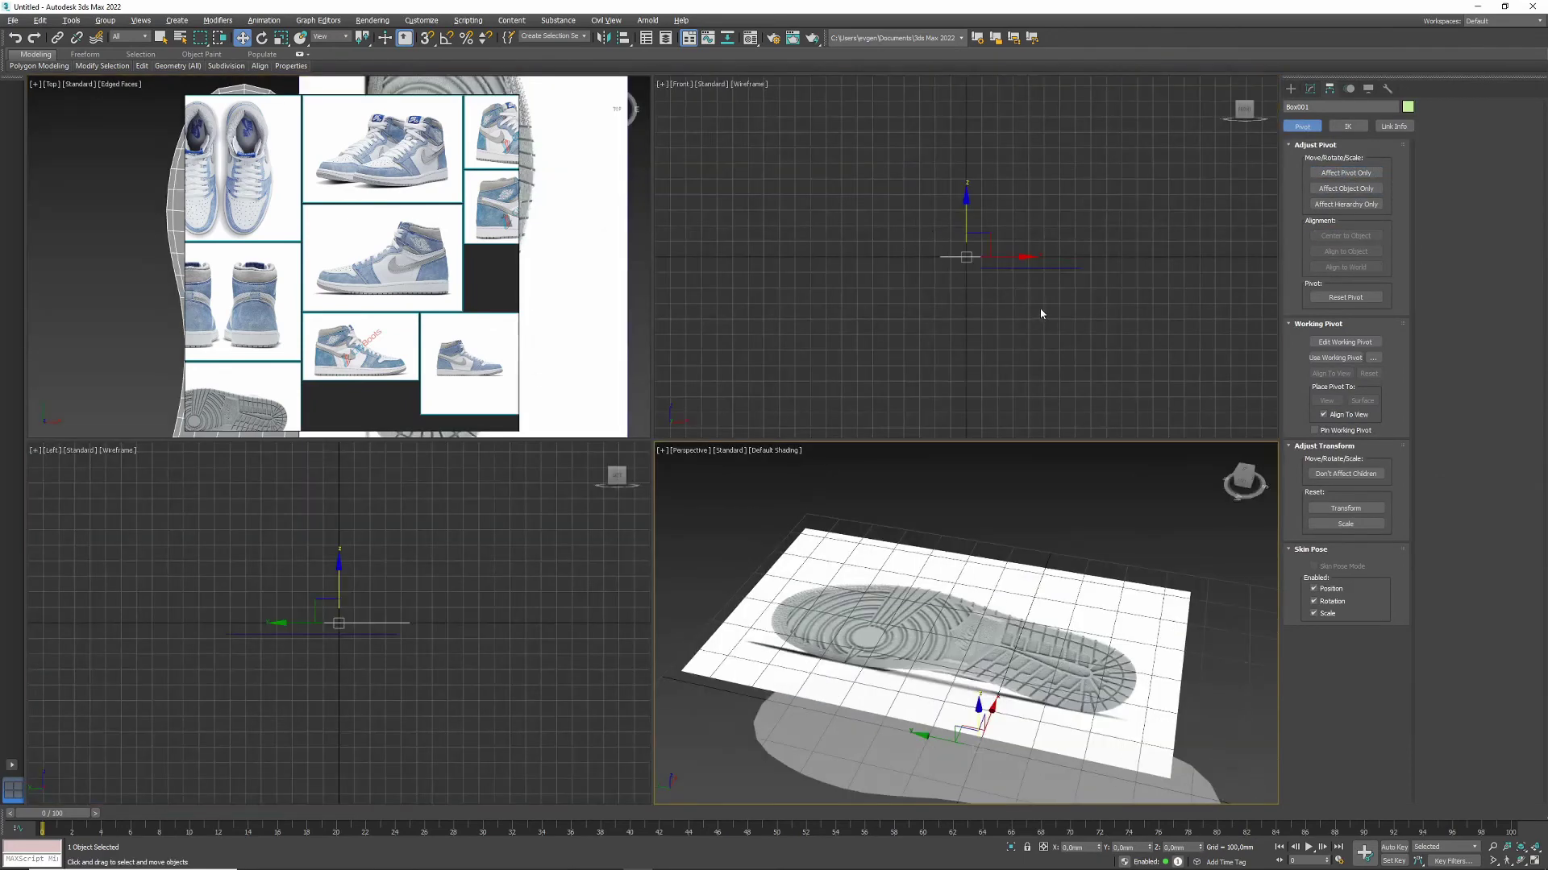
pyautogui.click(564, 339)
pyautogui.hotkey('alt', 'w')
pyautogui.scroll(-5, 782, 348)
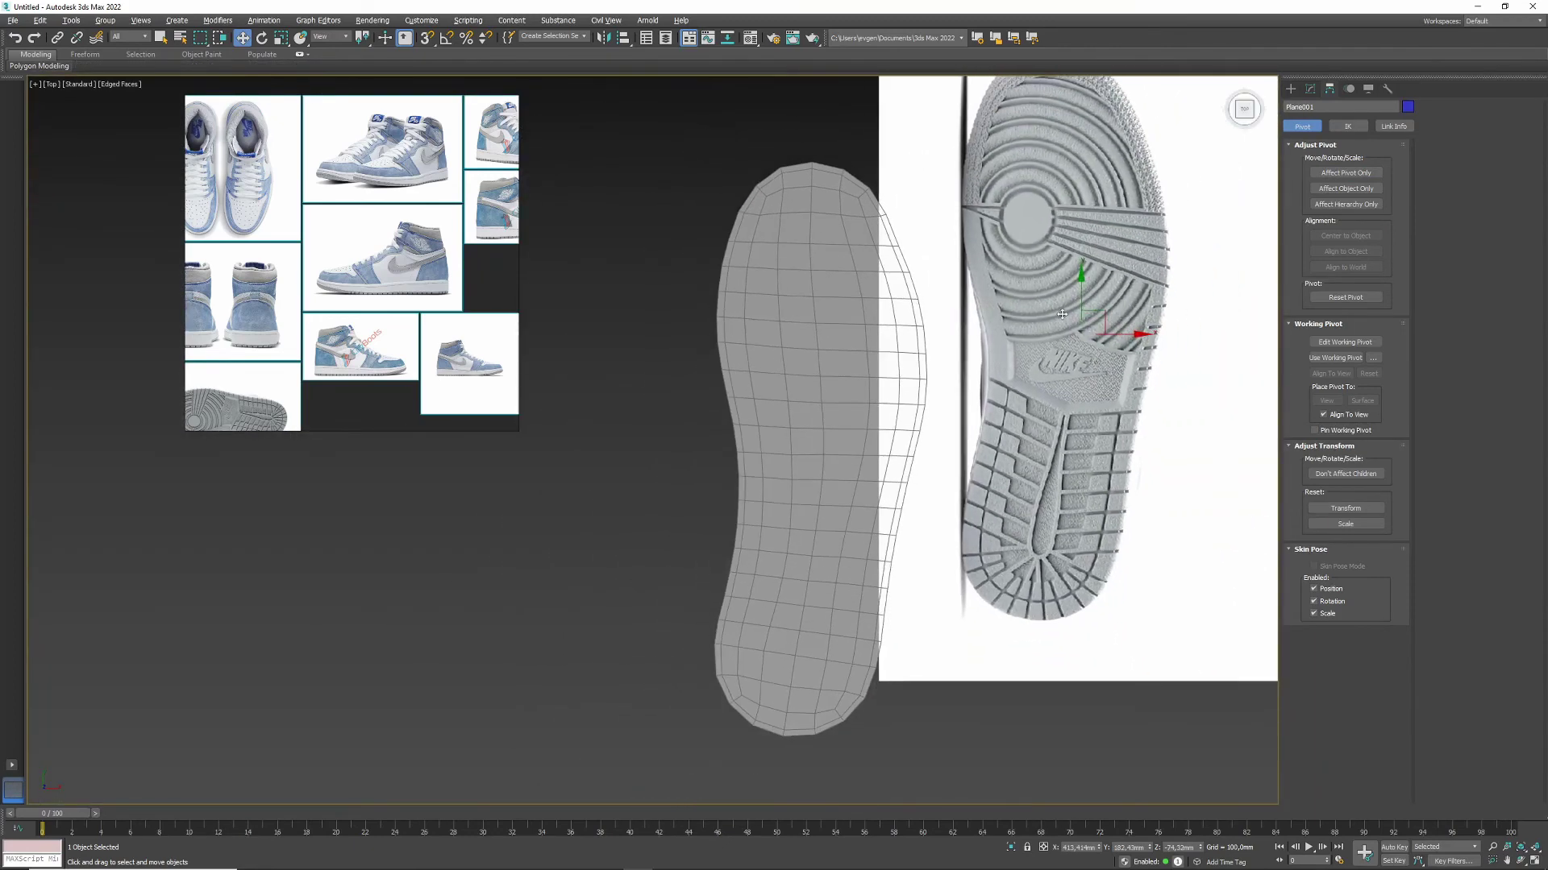
pyautogui.moveTo(1092, 338); pyautogui.dragTo(861, 427)
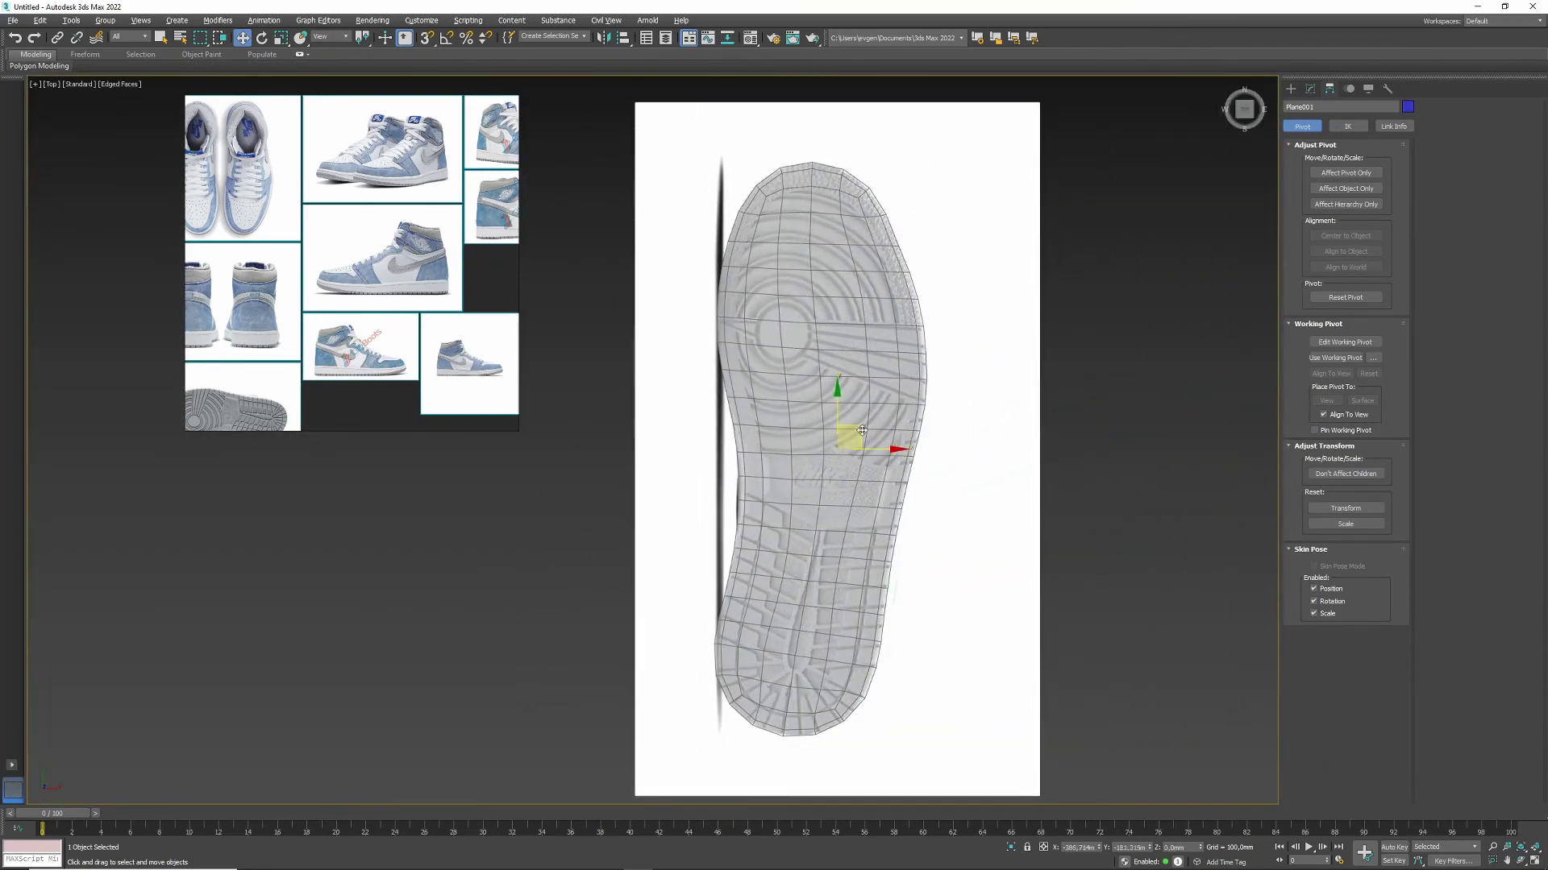
# Step: Make a copy of the sole reference plane beside the original
pyautogui.hotkey('alt', 'w')
pyautogui.click(999, 709)
pyautogui.moveTo(999, 709); pyautogui.dragTo(947, 570, button='middle')
pyautogui.scroll(-3, 364, 306)
pyautogui.scroll(5, 402, 357)
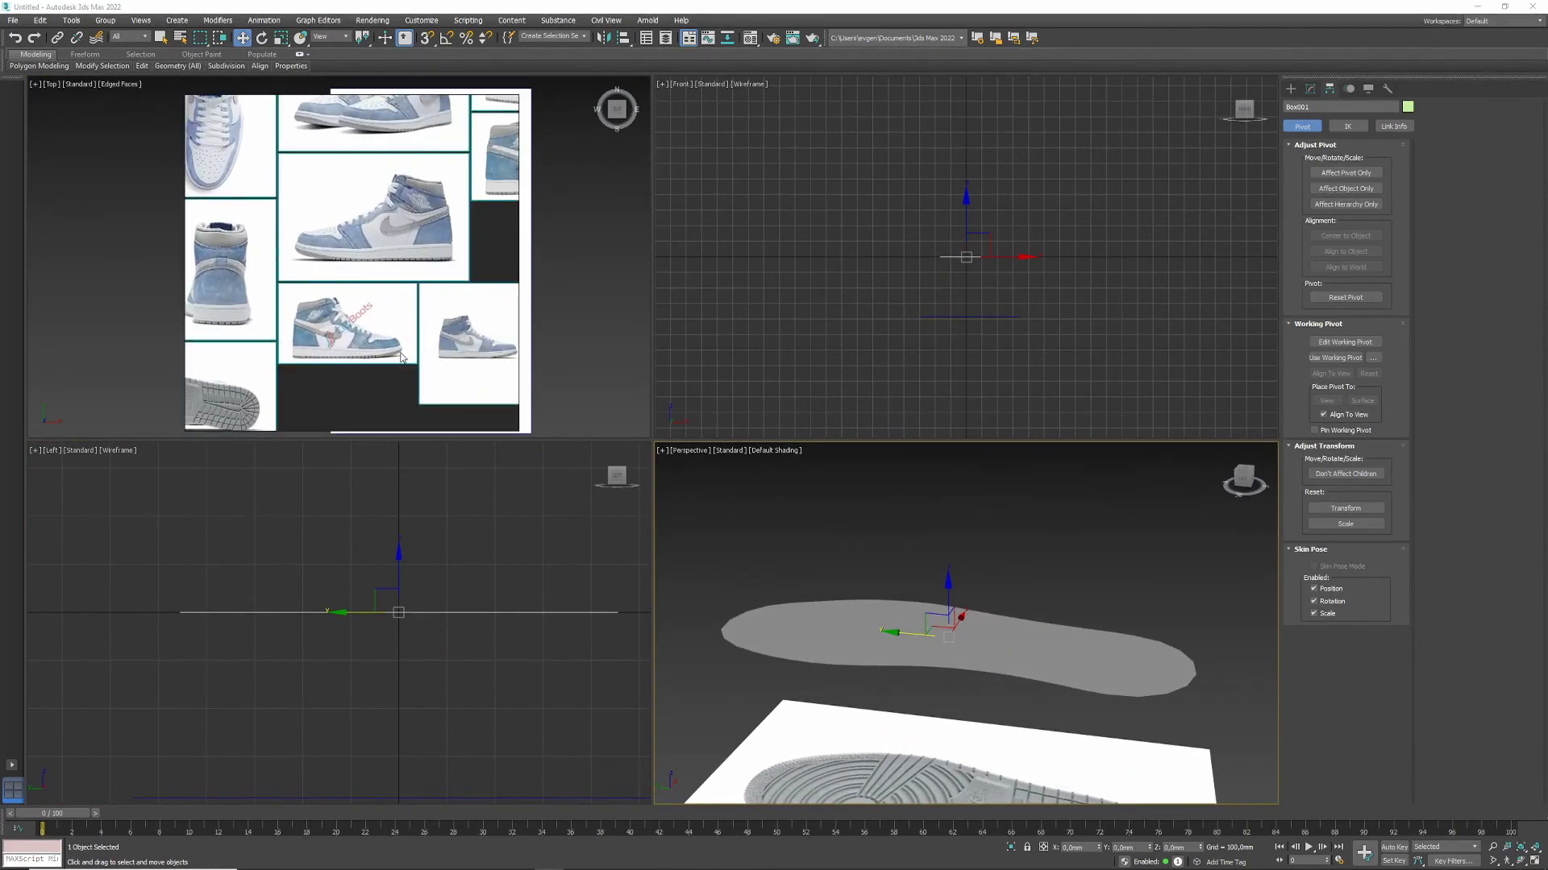
pyautogui.click(927, 754)
pyautogui.keyDown('alt'); pyautogui.moveTo(927, 753); pyautogui.dragTo(847, 644, button='middle'); pyautogui.keyUp('alt')
pyautogui.scroll(-3, 818, 636)
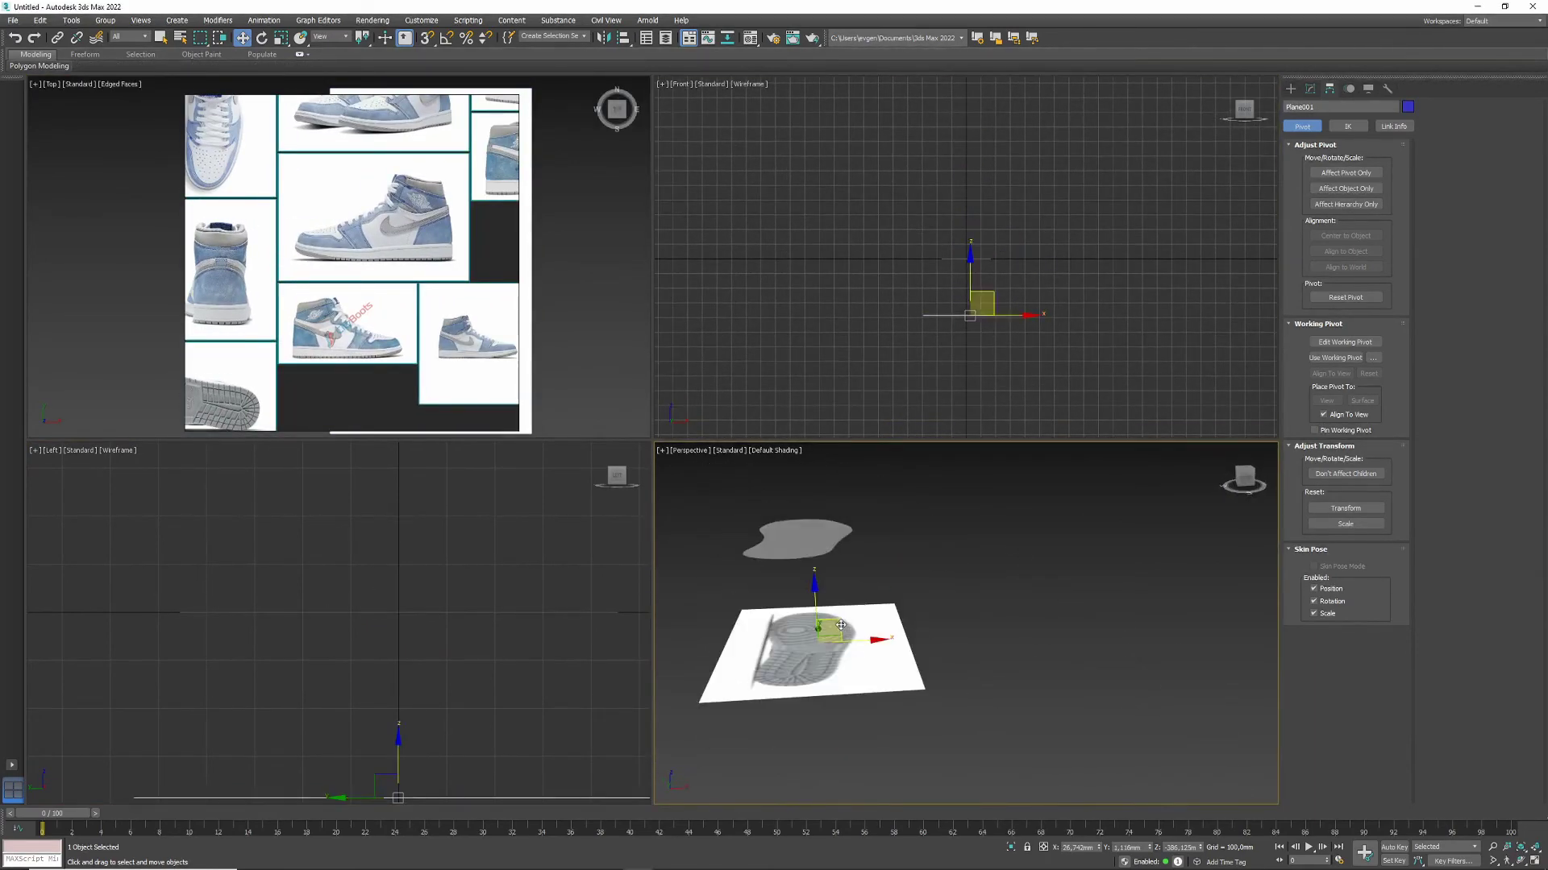
pyautogui.keyDown('shift'); pyautogui.moveTo(841, 625); pyautogui.dragTo(1007, 524); pyautogui.keyUp('shift')
pyautogui.click(774, 493)
pyautogui.keyDown('alt'); pyautogui.moveTo(773, 516); pyautogui.dragTo(806, 580, button='middle'); pyautogui.keyUp('alt')
# Step: Apply the side-view sneaker photo to the copied plane and rotate the plane upright with angle snap to face the left view
pyautogui.click(311, 858)
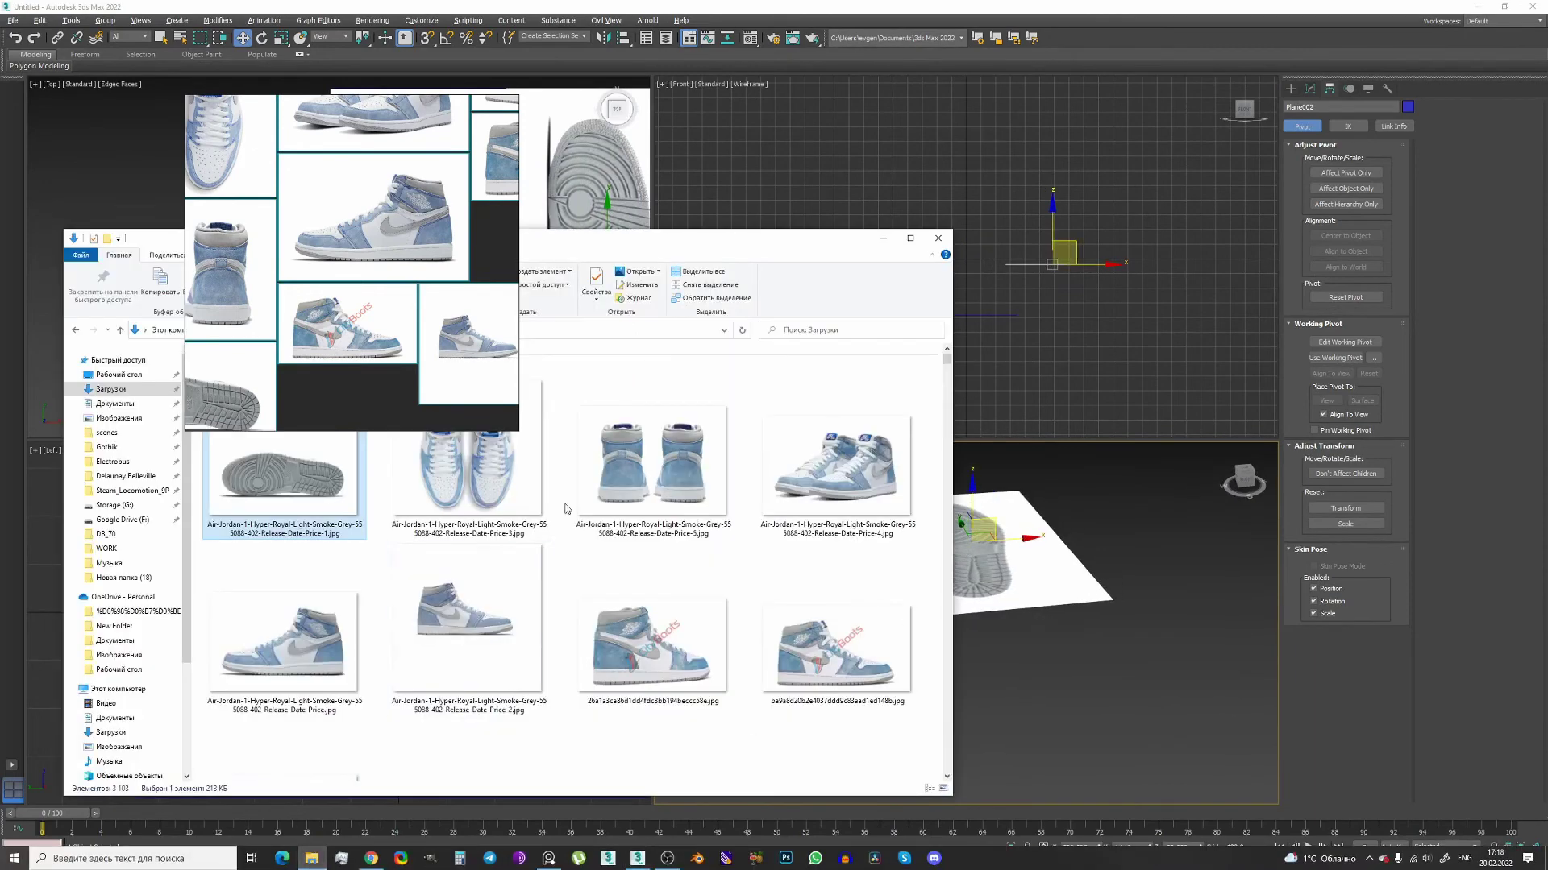
pyautogui.moveTo(282, 641); pyautogui.dragTo(1003, 542)
pyautogui.press('e')
pyautogui.press('a')
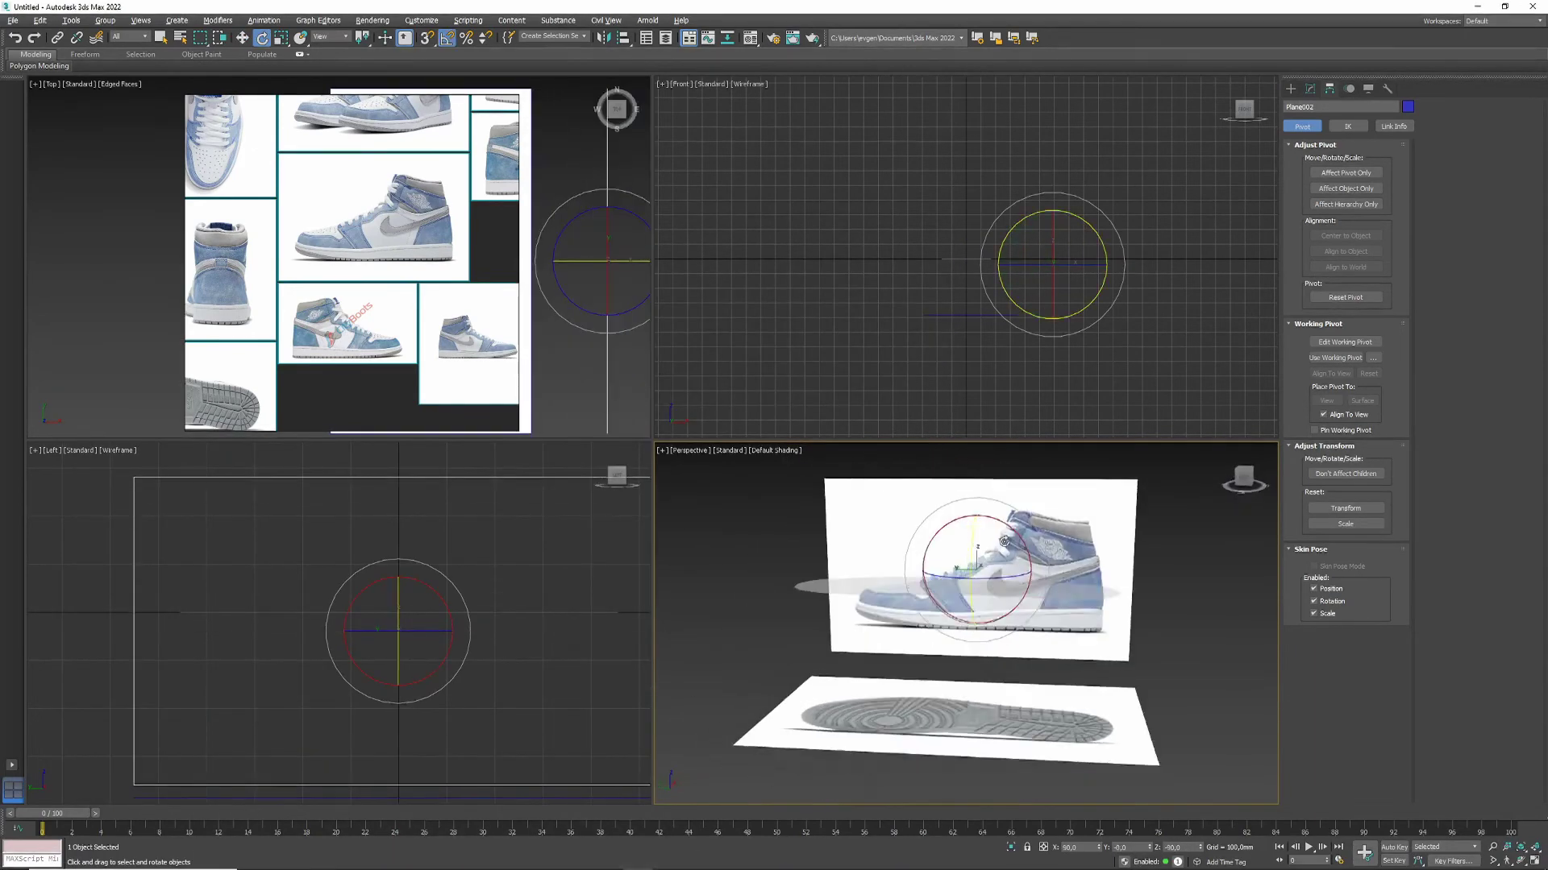
pyautogui.keyDown('alt'); pyautogui.moveTo(1003, 542); pyautogui.dragTo(1056, 516, button='middle'); pyautogui.keyUp('alt')
pyautogui.hotkey('alt', 'w')
pyautogui.hotkey('alt', 'w')
pyautogui.press('l')
pyautogui.hotkey('alt', 'w')
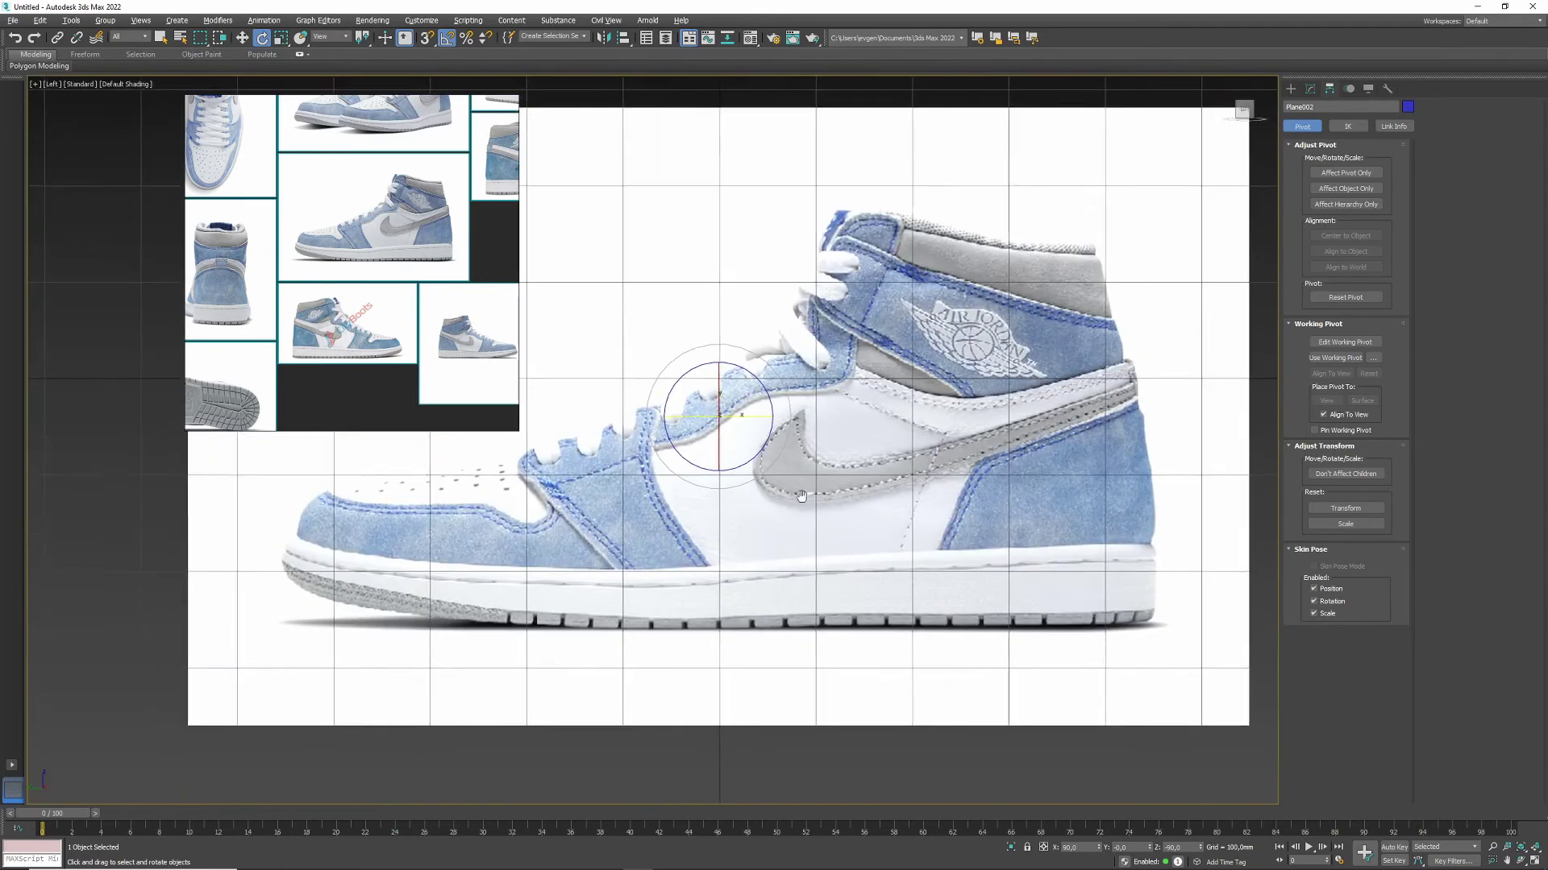
# Step: Check the side photo in the file browser and set the upright reference plane's length to 737 mm
pyautogui.hotkey('alt', 'w')
pyautogui.rightClick(801, 495)
pyautogui.hotkey('alt', 'w')
pyautogui.click(613, 856)
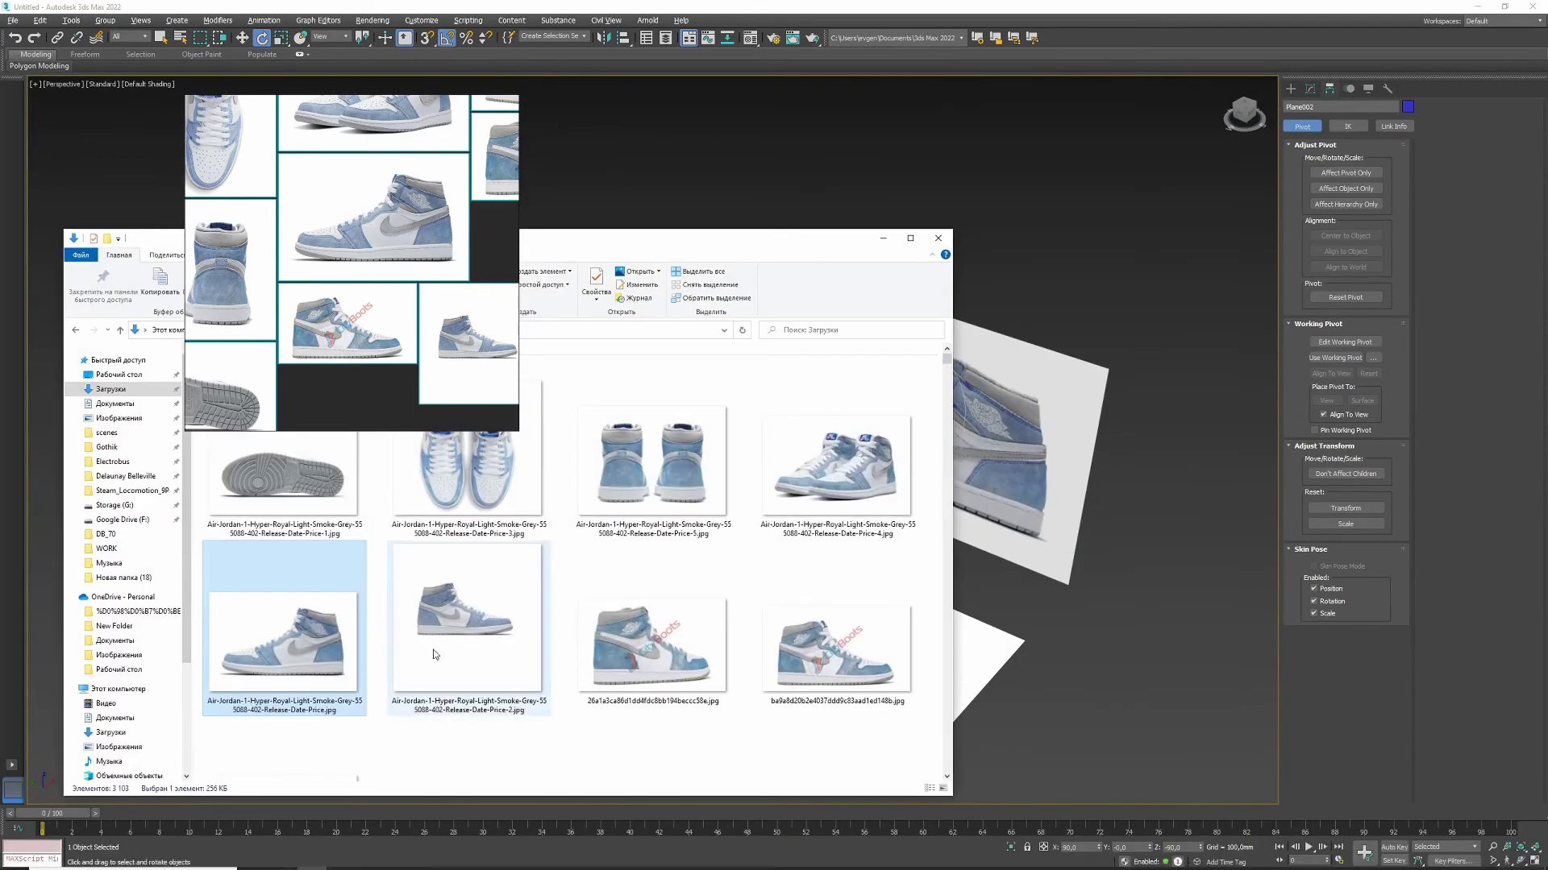
pyautogui.click(1310, 88)
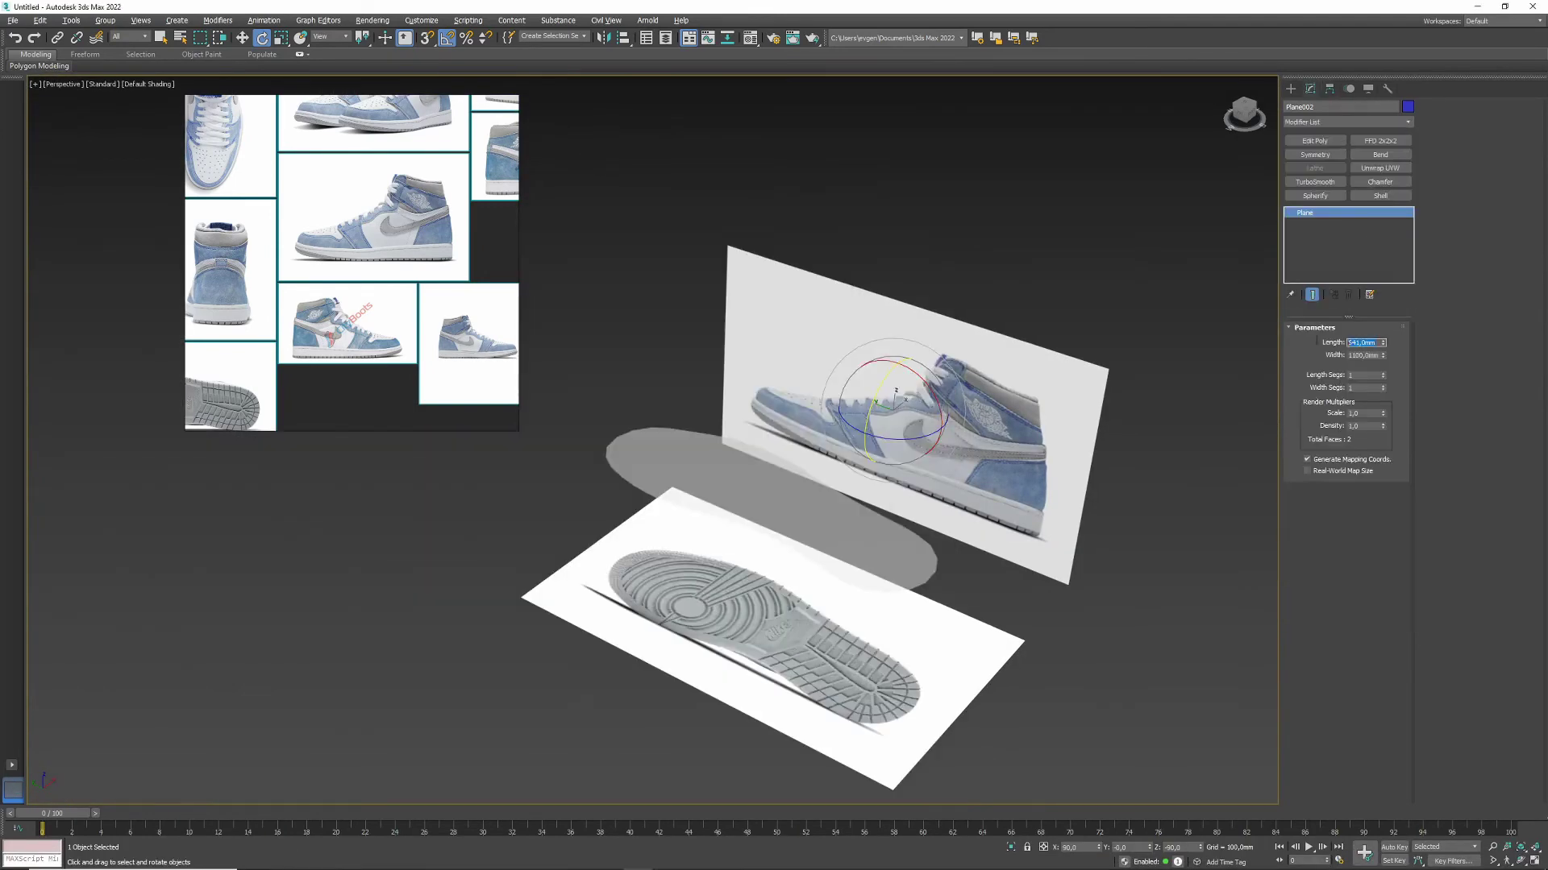
pyautogui.write('737')
pyautogui.press('Return')
# Step: Move the side reference plane beside the sole mesh so the shoe's outsole sits at the mesh's ground level
pyautogui.keyDown('alt'); pyautogui.moveTo(886, 444); pyautogui.dragTo(564, 613, button='middle'); pyautogui.keyUp('alt')
pyautogui.press('w')
pyautogui.hotkey('alt', 'w')
pyautogui.hotkey('alt', 'w')
pyautogui.moveTo(686, 479); pyautogui.dragTo(686, 553, button='middle')
pyautogui.press('F3')
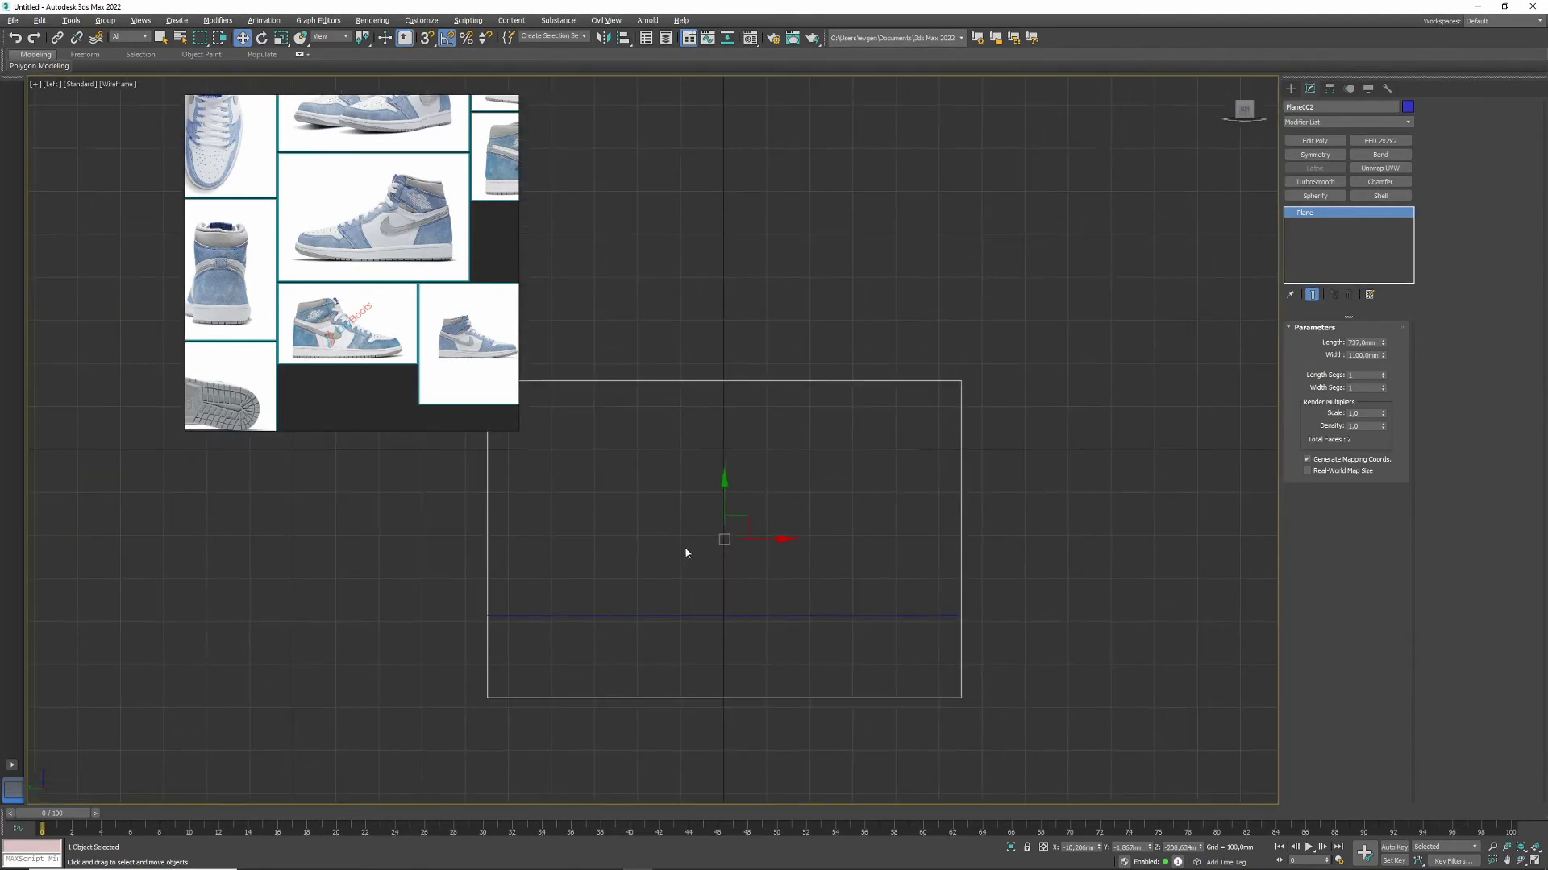
pyautogui.click(727, 396)
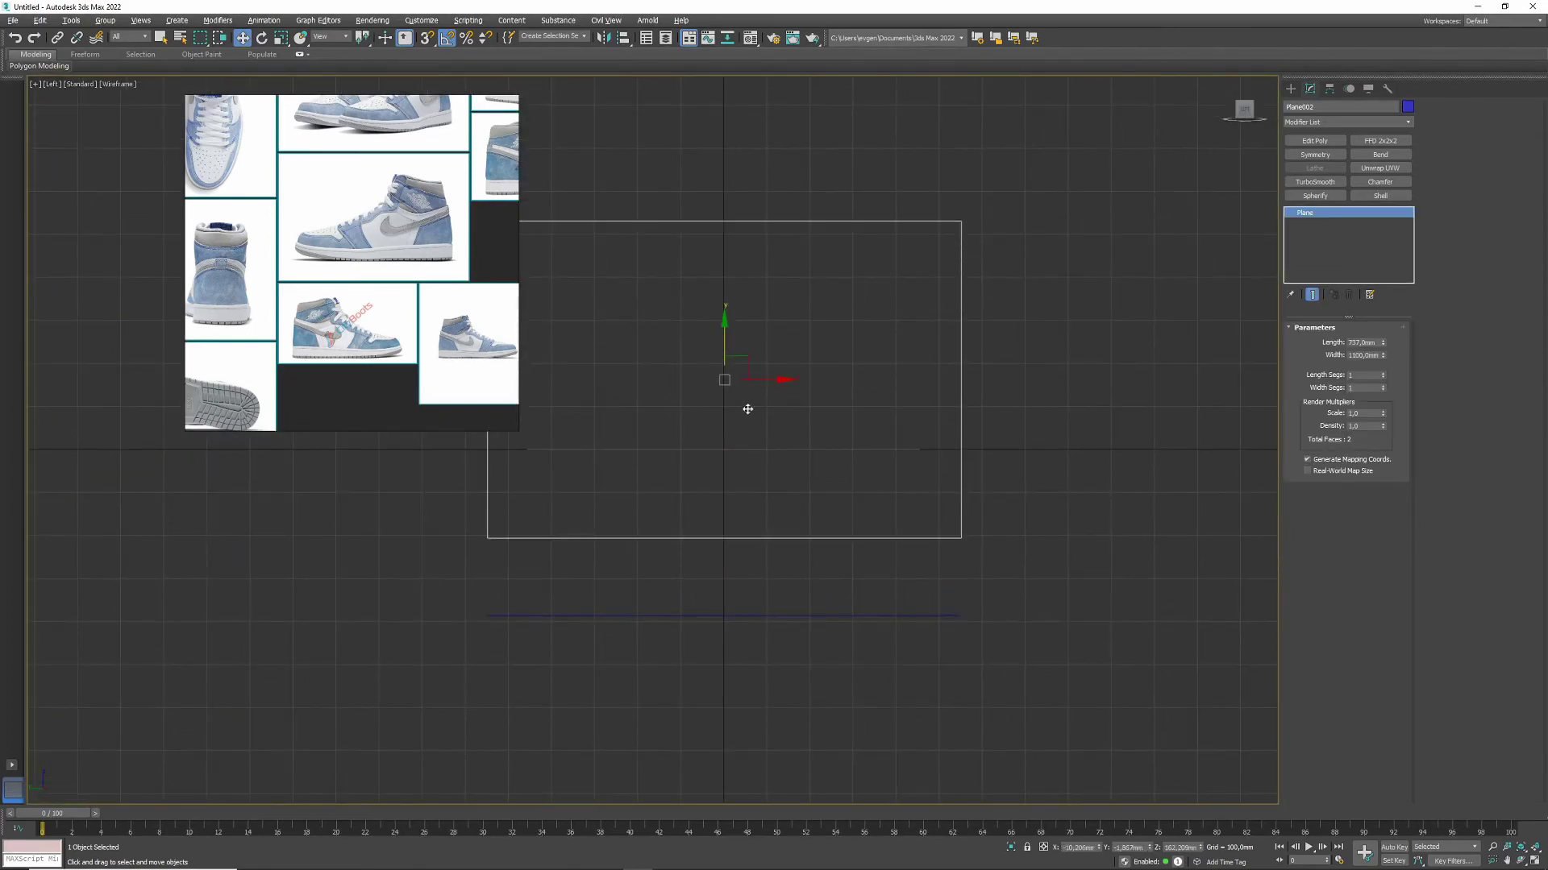
pyautogui.press('F3')
pyautogui.hotkey('alt', 'w')
pyautogui.moveTo(359, 588); pyautogui.dragTo(427, 548)
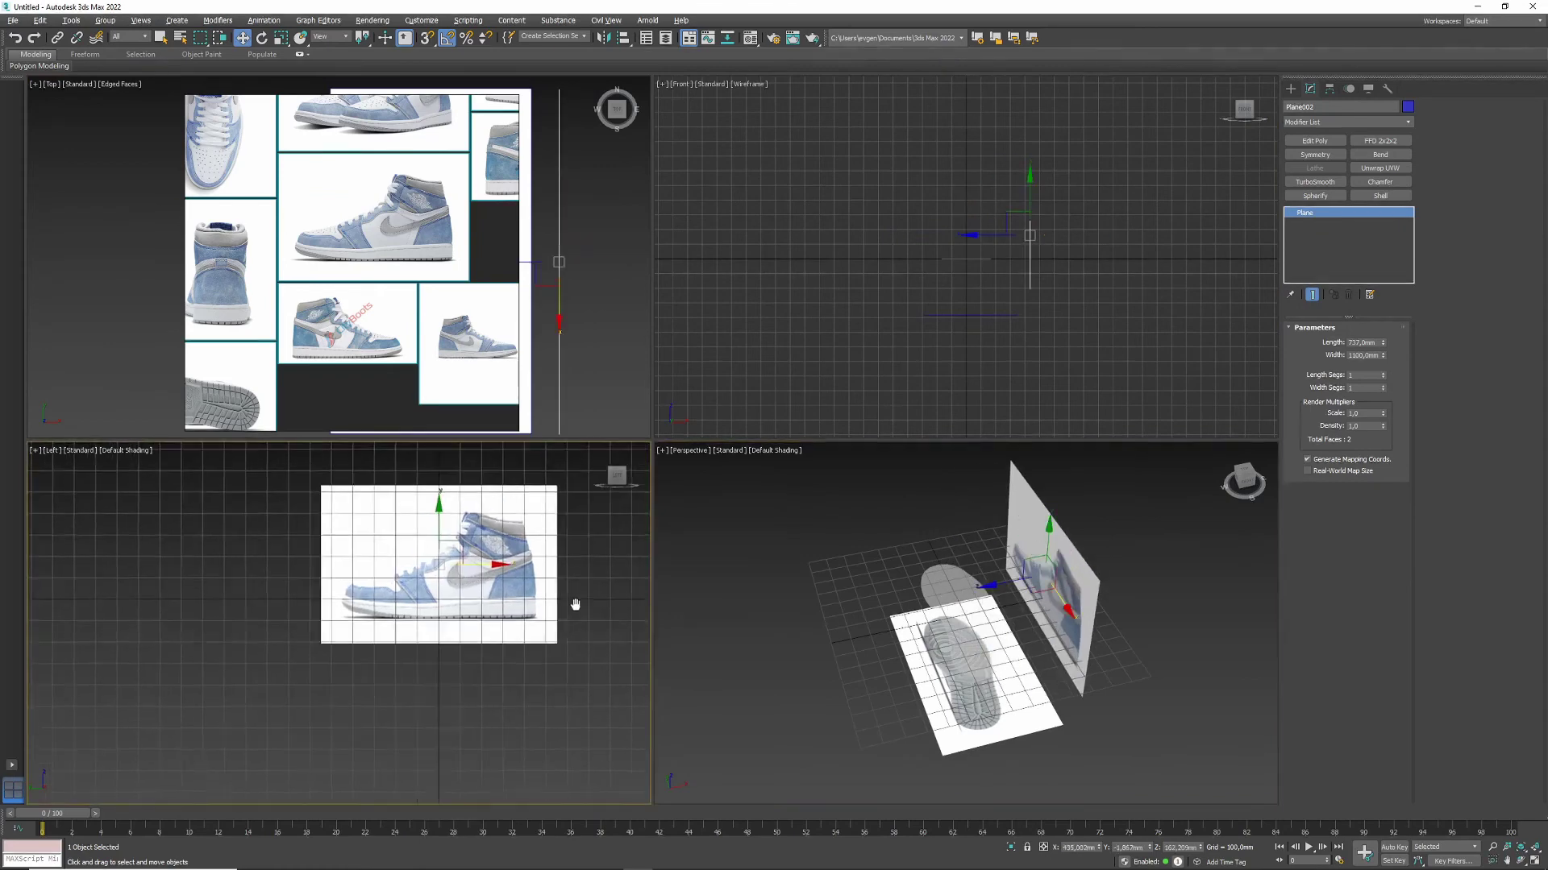
pyautogui.hotkey('alt', 'w')
pyautogui.scroll(3, 839, 427)
pyautogui.moveTo(831, 397); pyautogui.dragTo(822, 344)
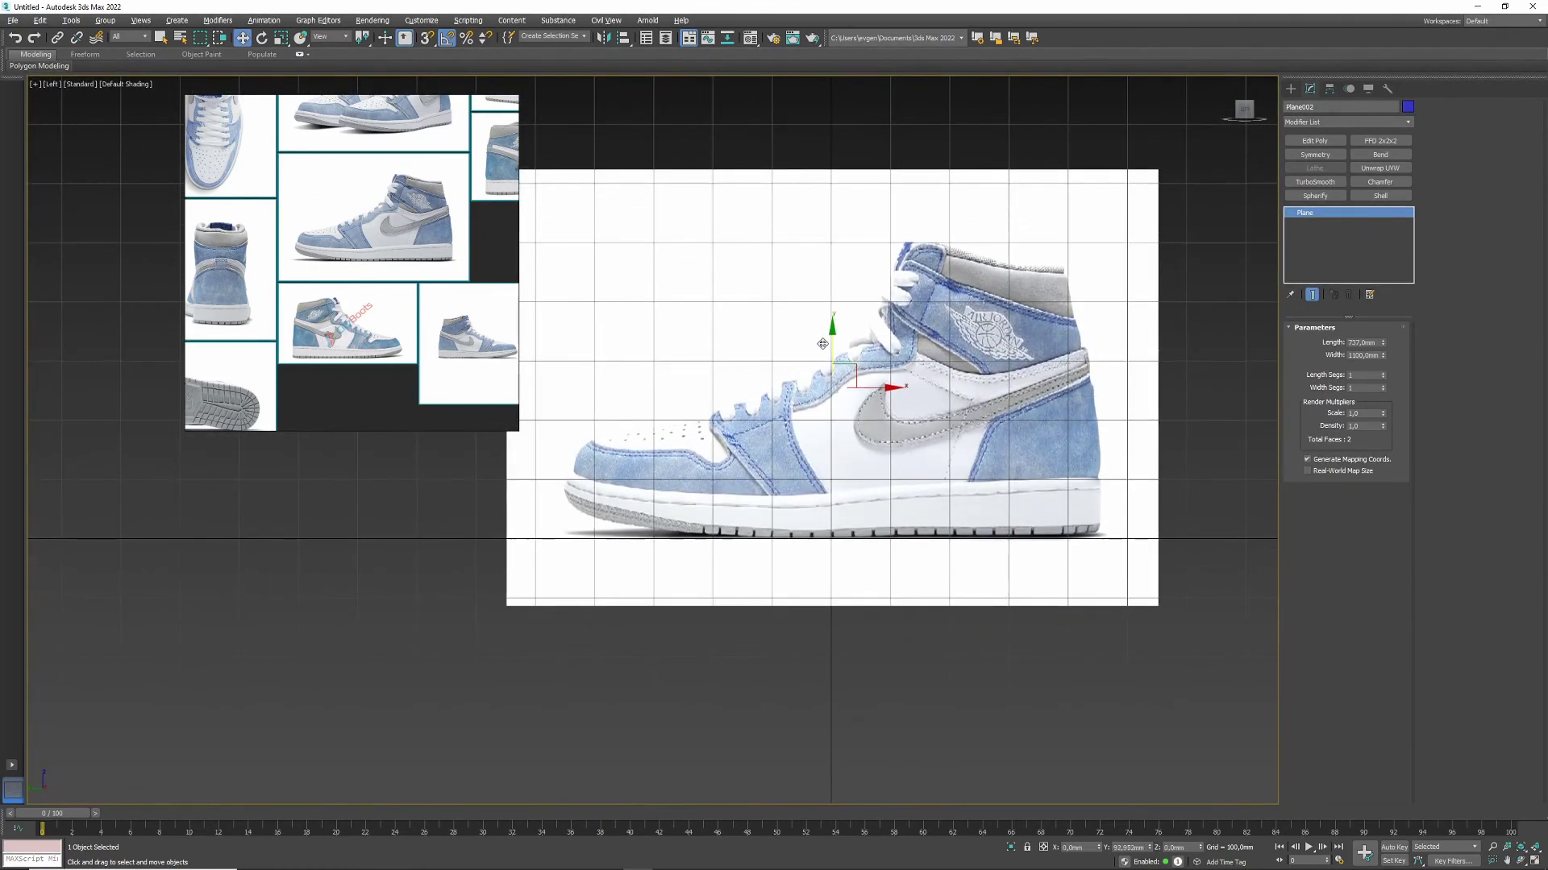
# Step: Add an FFD 4x4x4 modifier to the sole mesh
pyautogui.hotkey('alt', 'w')
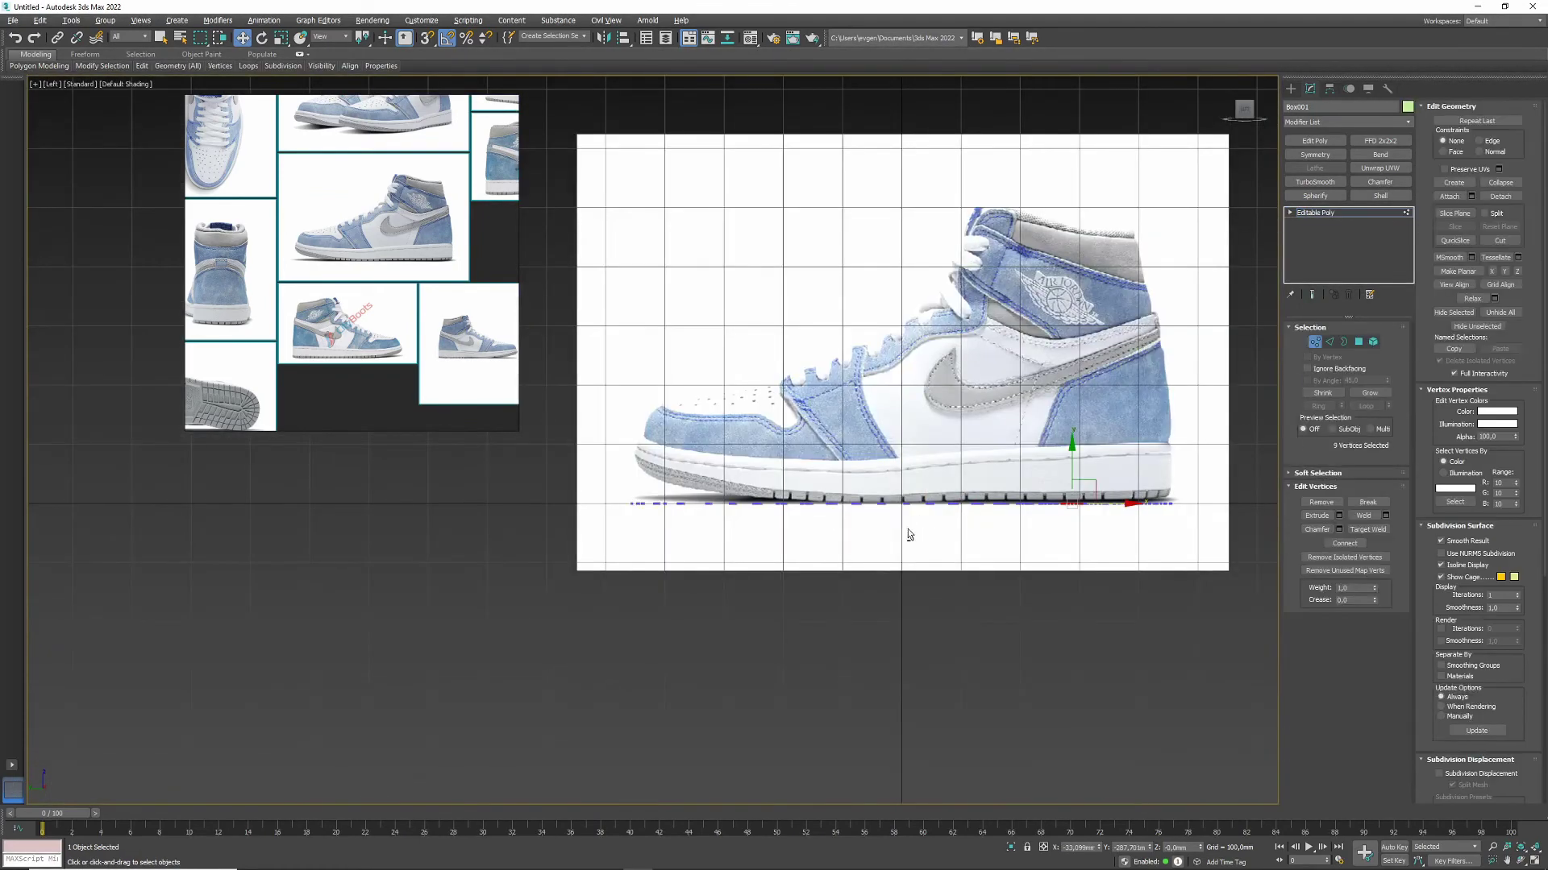
pyautogui.hotkey('alt', 'w')
pyautogui.hotkey('alt', 'w')
pyautogui.scroll(3, 604, 535)
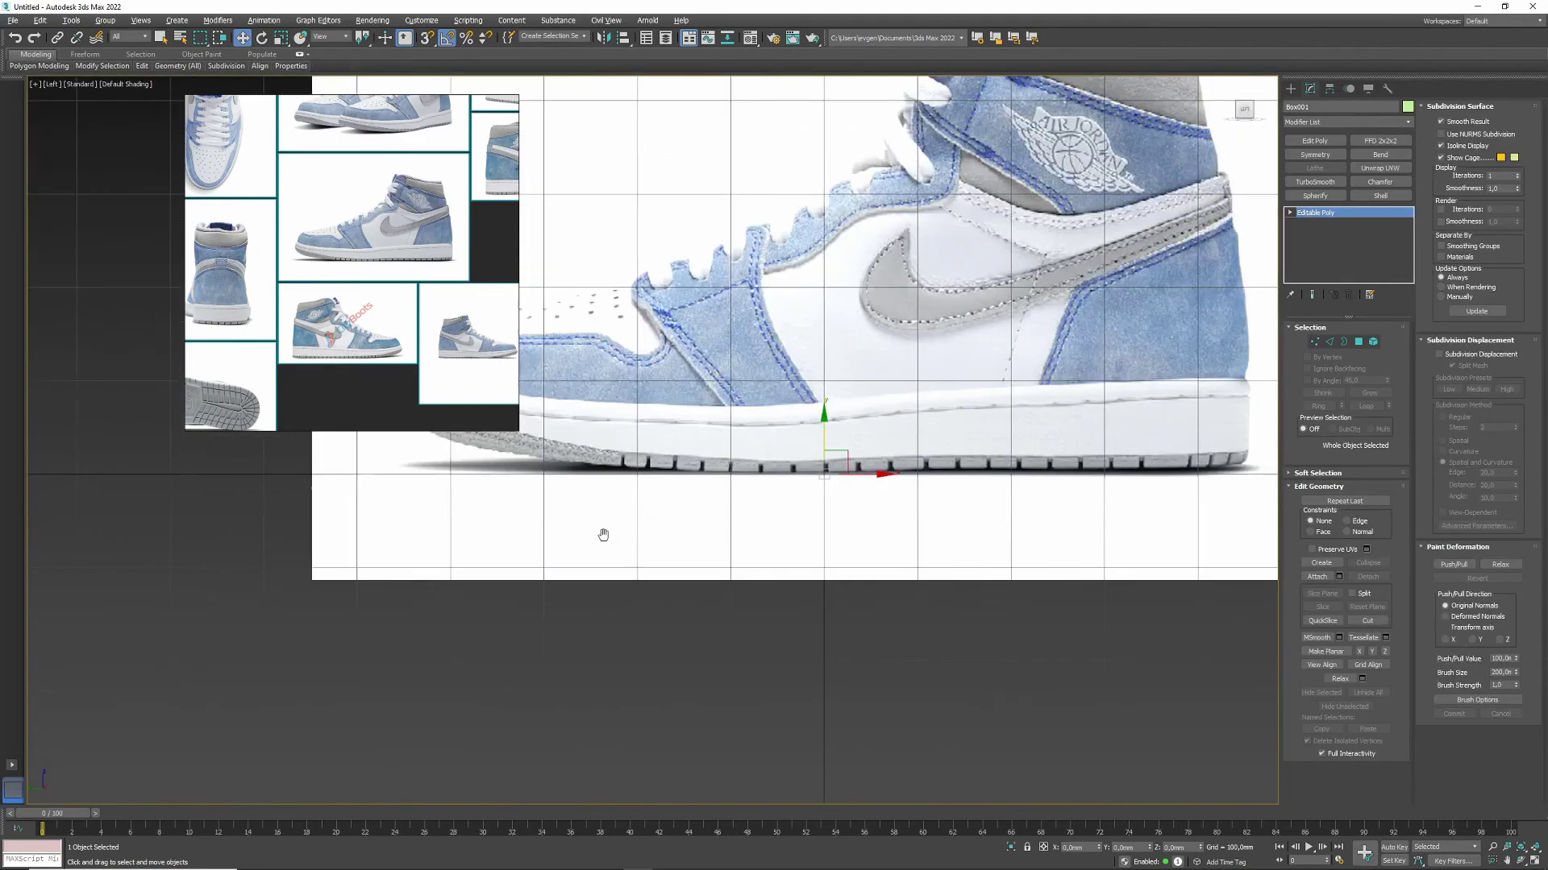
pyautogui.moveTo(605, 535); pyautogui.dragTo(663, 621, button='middle')
pyautogui.press('3')
pyautogui.moveTo(698, 621); pyautogui.dragTo(670, 545)
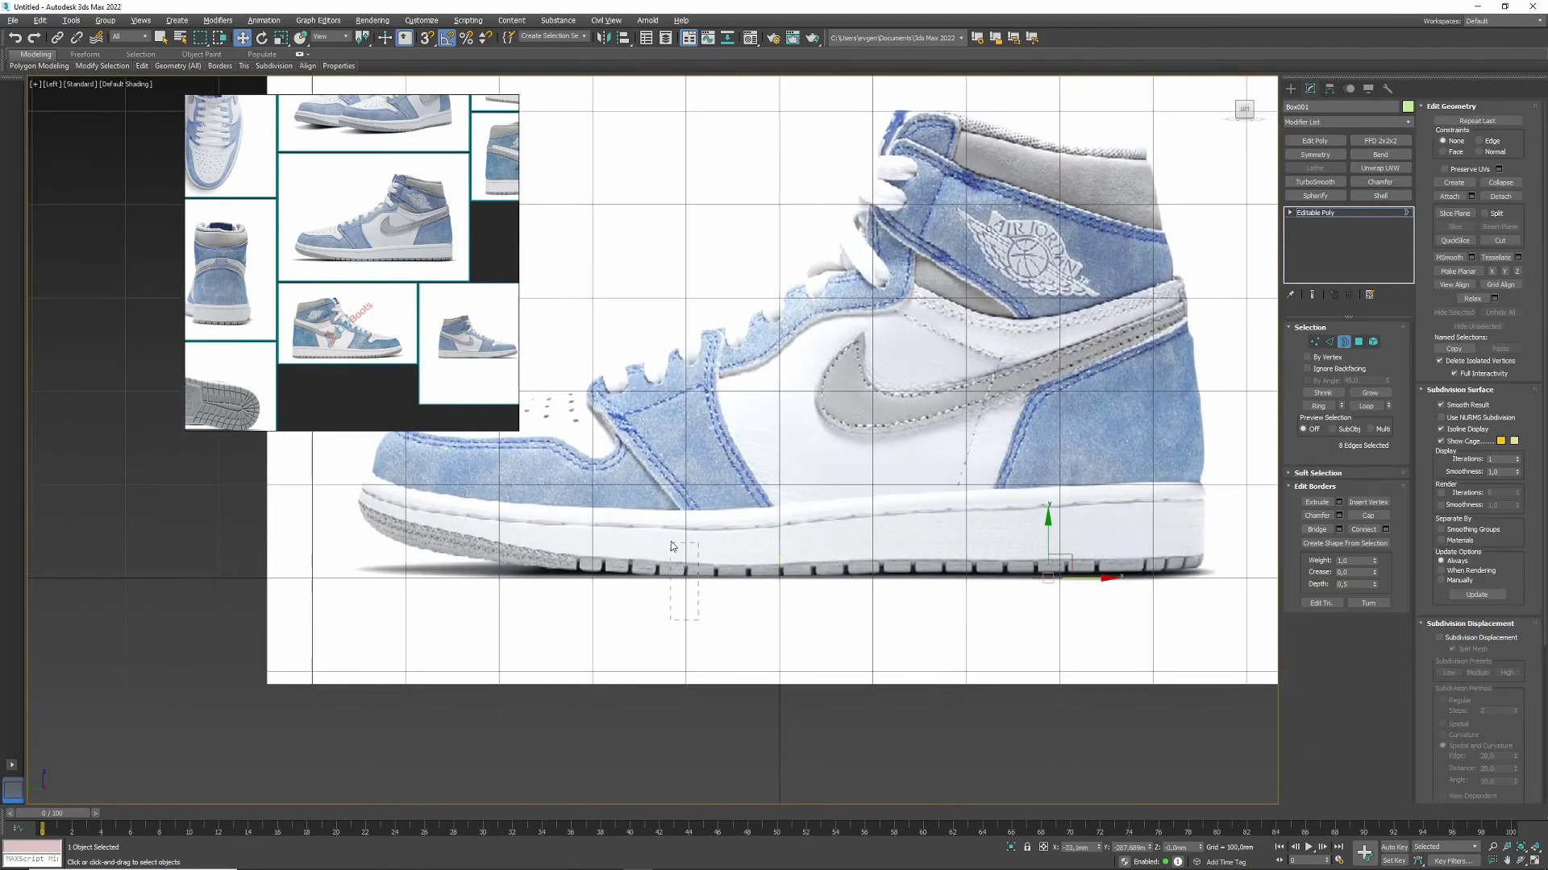
pyautogui.click(1406, 122)
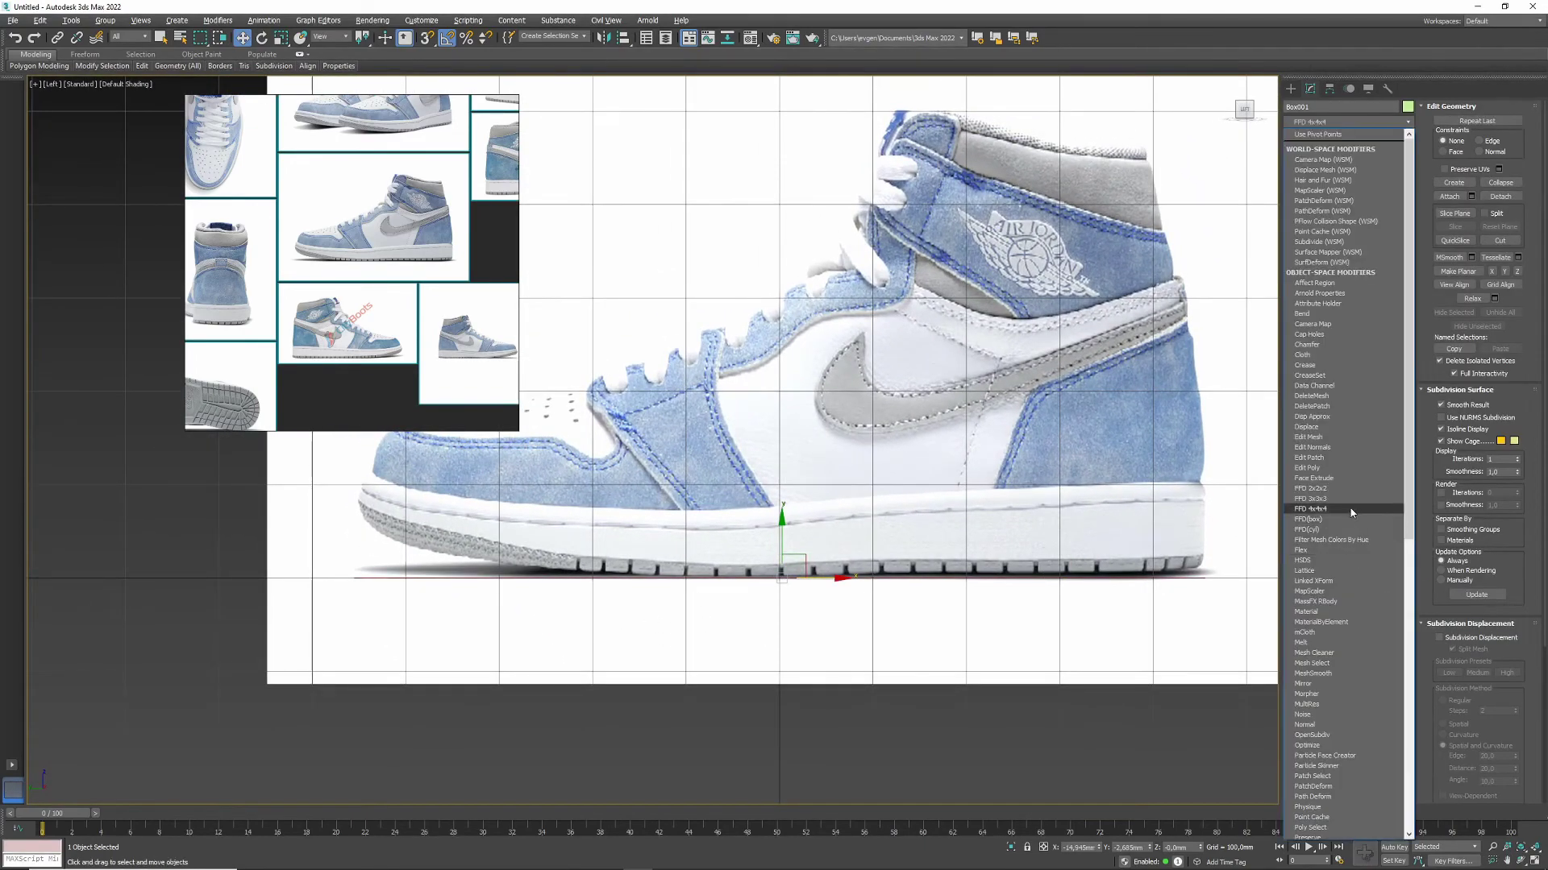
pyautogui.click(1351, 510)
# Step: Raise the lattice points at the toe to follow the side photo, adjust the heel end, and collapse the FFD modifier
pyautogui.moveTo(370, 557); pyautogui.dragTo(520, 568, button='middle')
pyautogui.click(1326, 212)
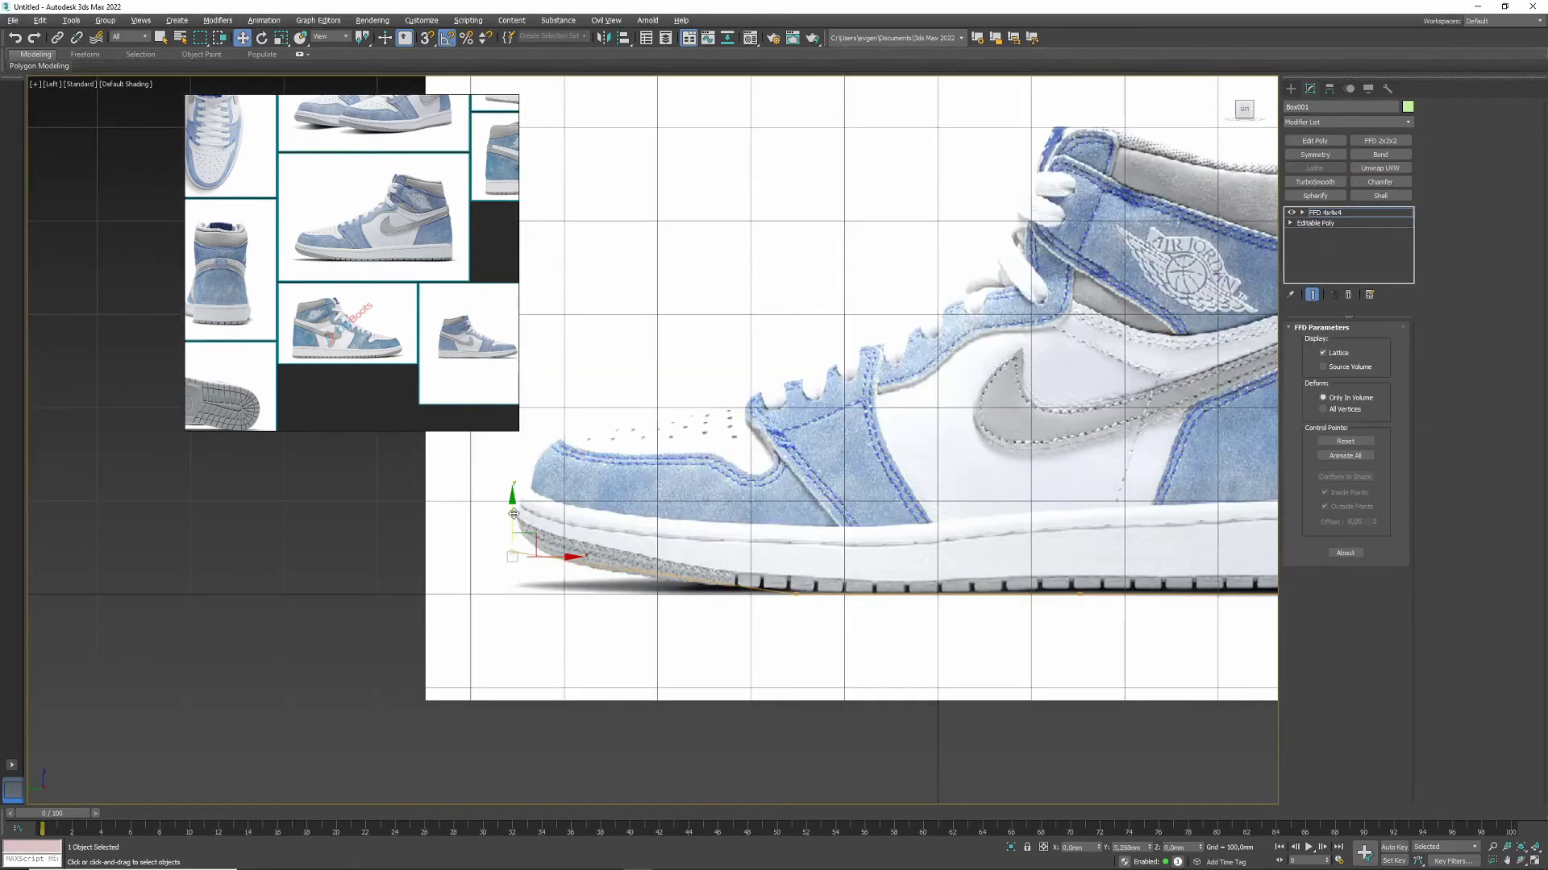
pyautogui.moveTo(963, 516); pyautogui.dragTo(614, 514, button='middle')
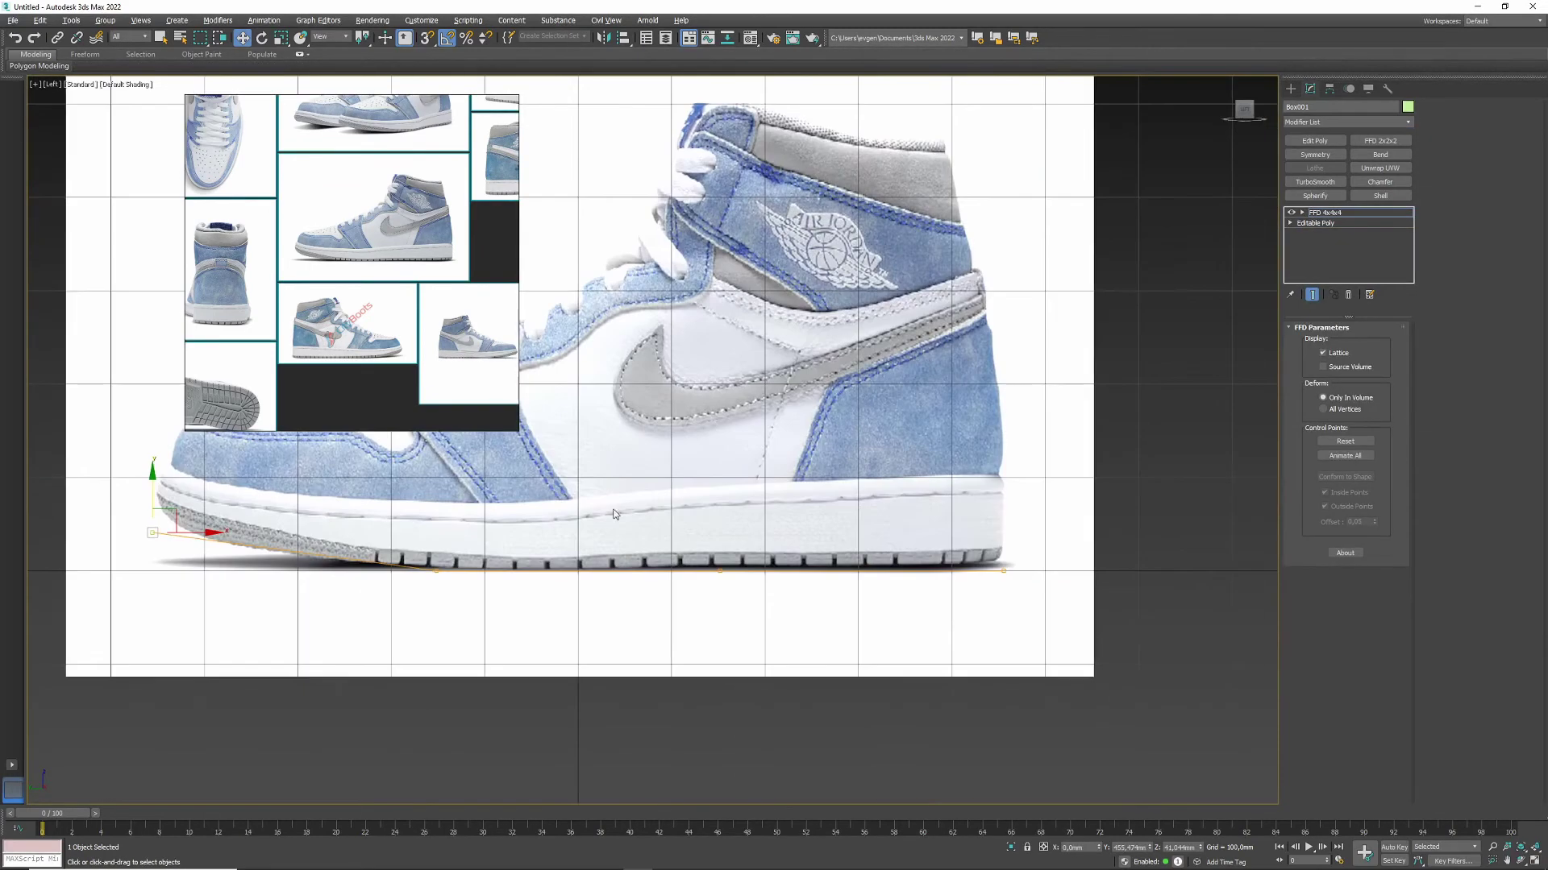
pyautogui.rightClick(1326, 212)
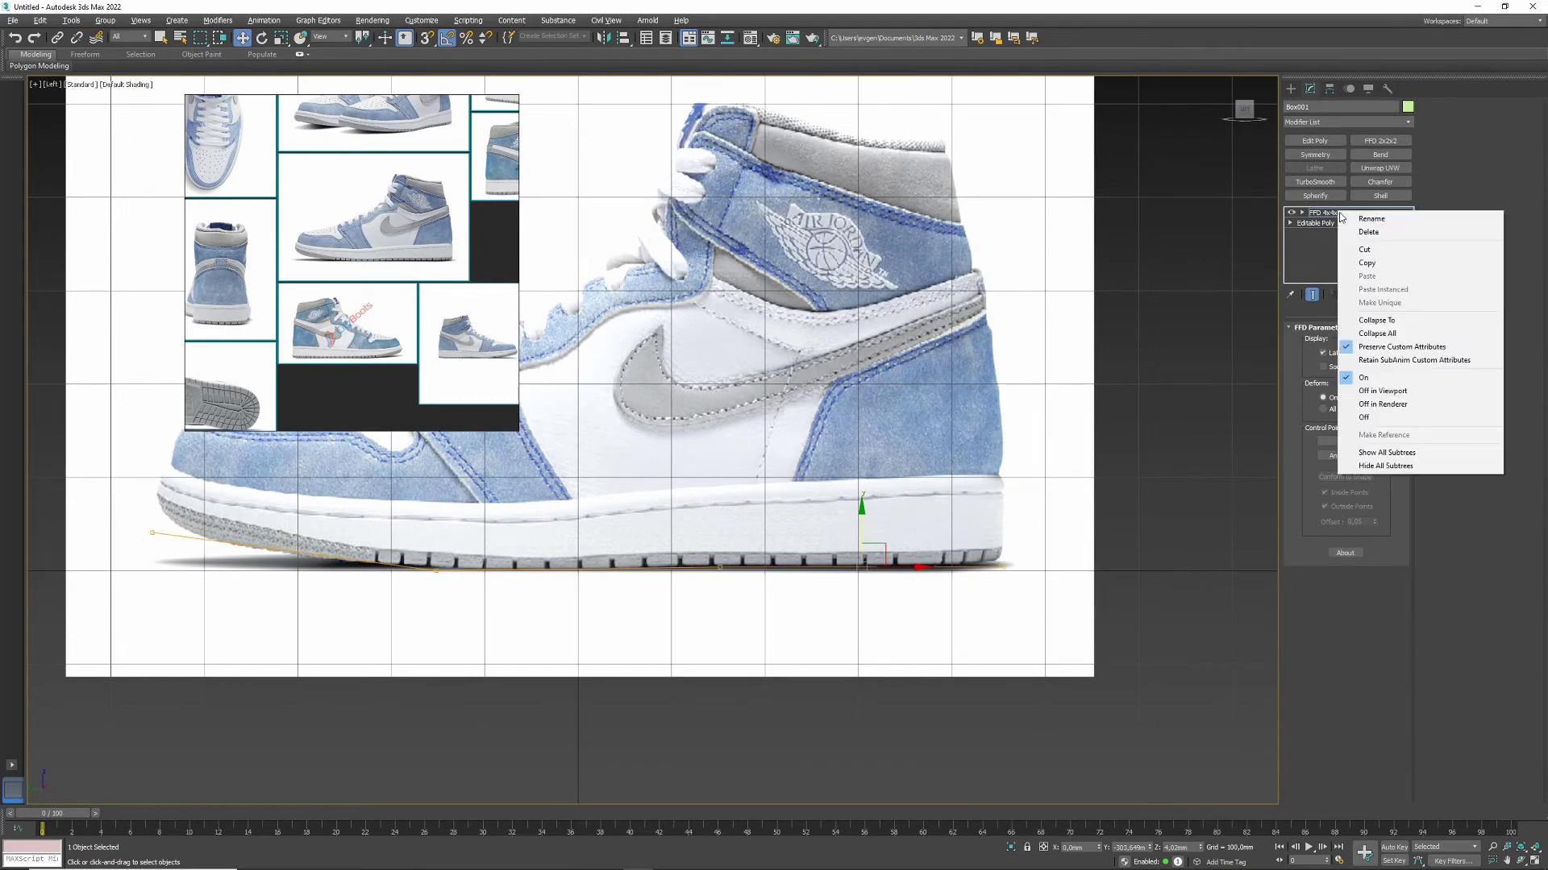
pyautogui.click(1370, 324)
pyautogui.press('Return')
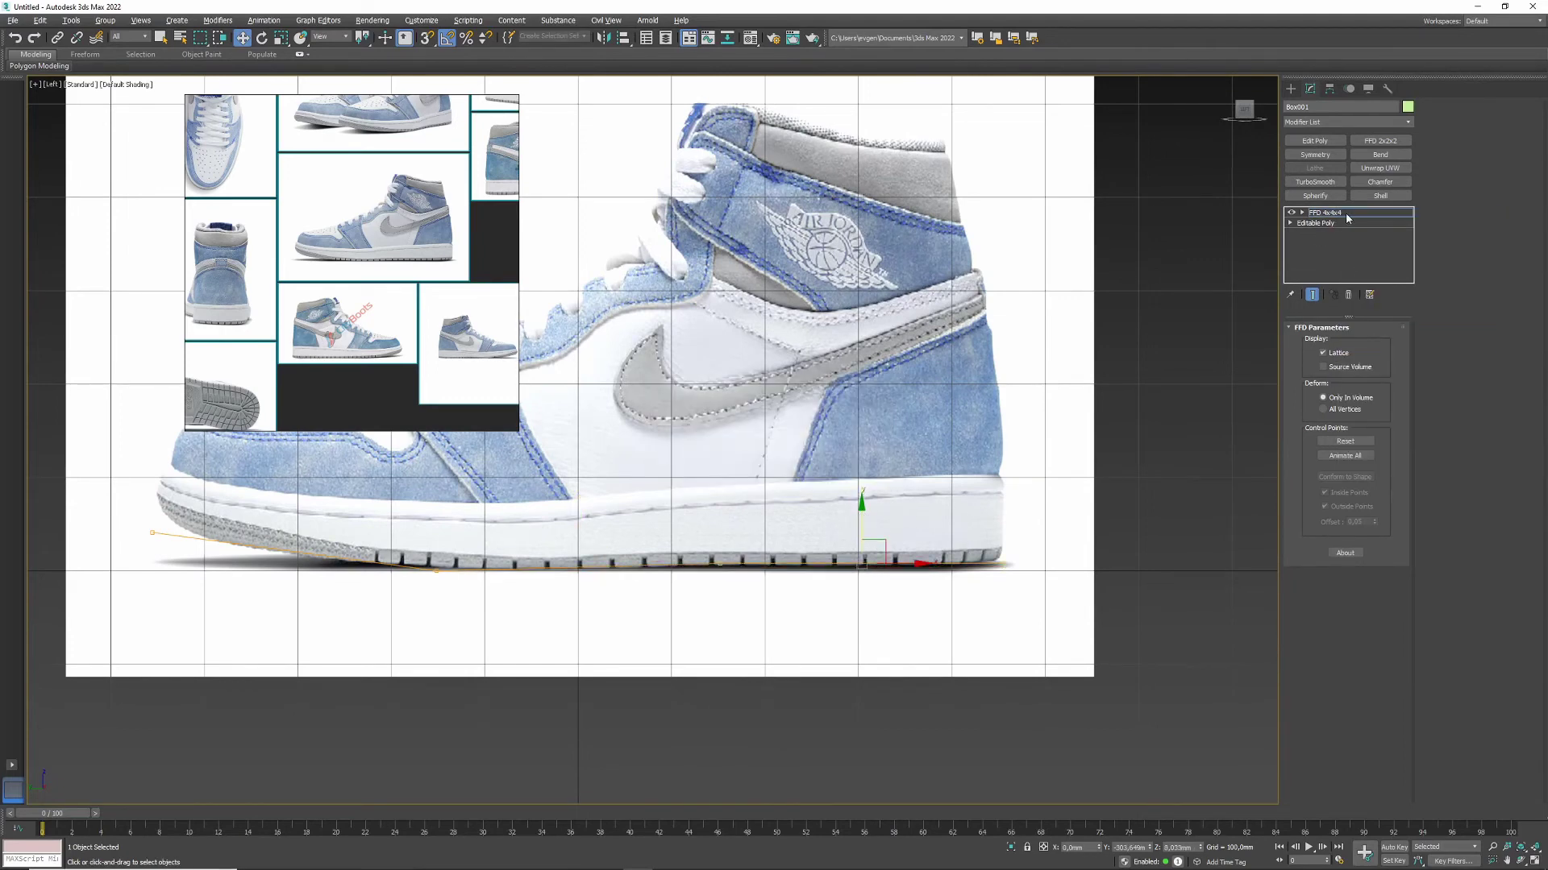
pyautogui.rightClick(1346, 217)
pyautogui.click(1374, 331)
# Step: Select the vertices of the front half of the sole and apply an FFD 4x4x4 modifier to them
pyautogui.click(790, 488)
pyautogui.moveTo(809, 515); pyautogui.dragTo(878, 498, button='middle')
pyautogui.moveTo(1163, 594); pyautogui.dragTo(743, 457)
pyautogui.moveTo(743, 458); pyautogui.dragTo(809, 482, button='middle')
pyautogui.click(1346, 121)
pyautogui.click(1330, 419)
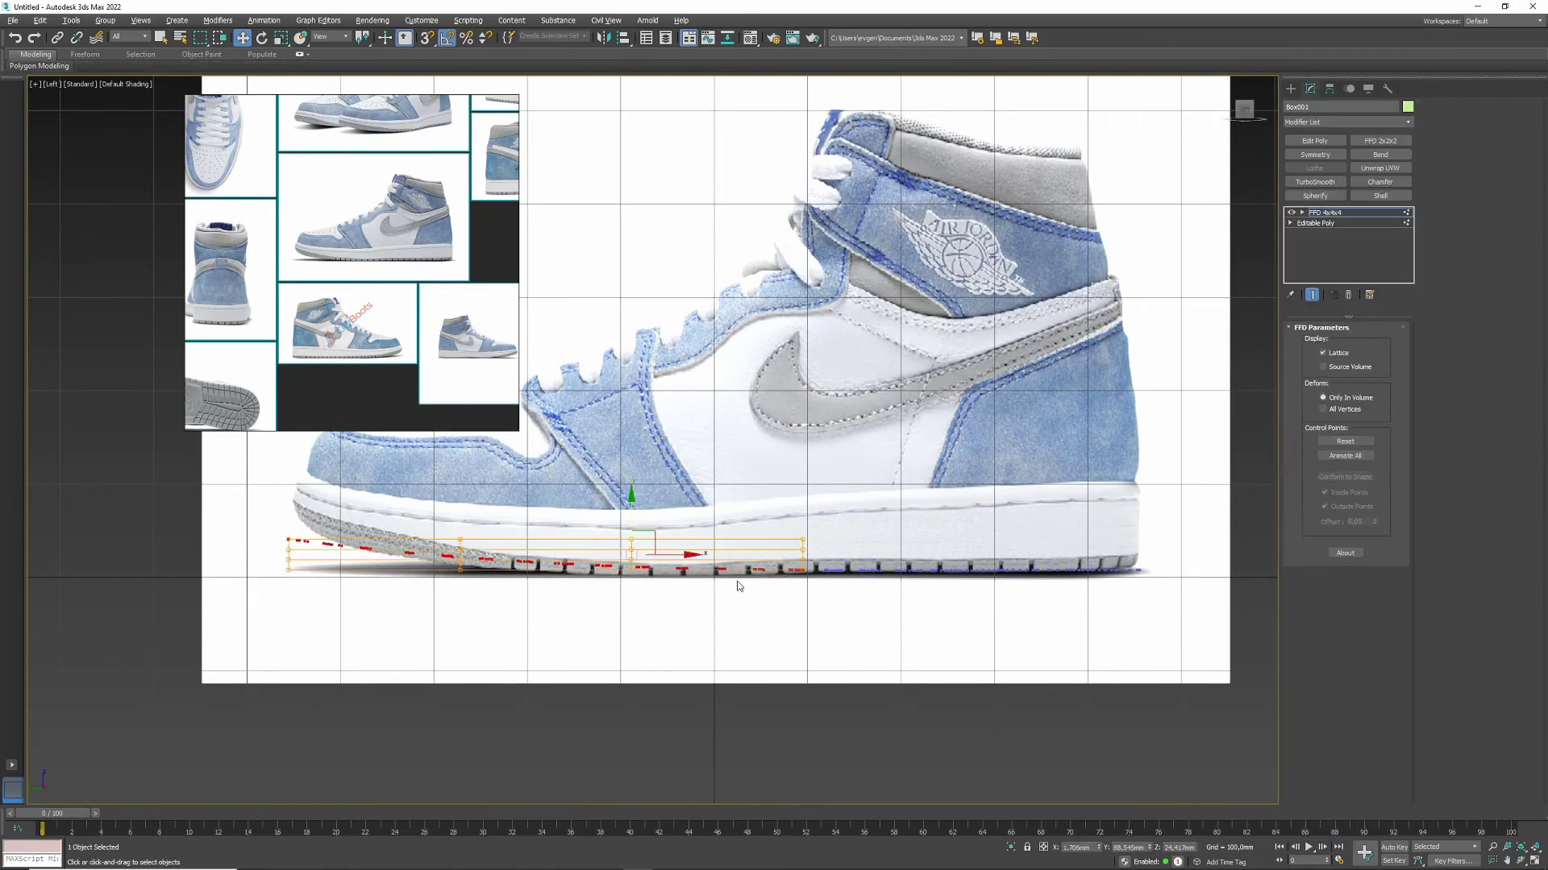
# Step: Lower the lattice points under the ball of the foot and raise the toe points to match the outsole's lower edge
pyautogui.scroll(4, 596, 605)
pyautogui.moveTo(656, 524); pyautogui.dragTo(656, 556)
pyautogui.moveTo(919, 459); pyautogui.dragTo(975, 548)
pyautogui.moveTo(970, 536); pyautogui.dragTo(1027, 536, button='middle')
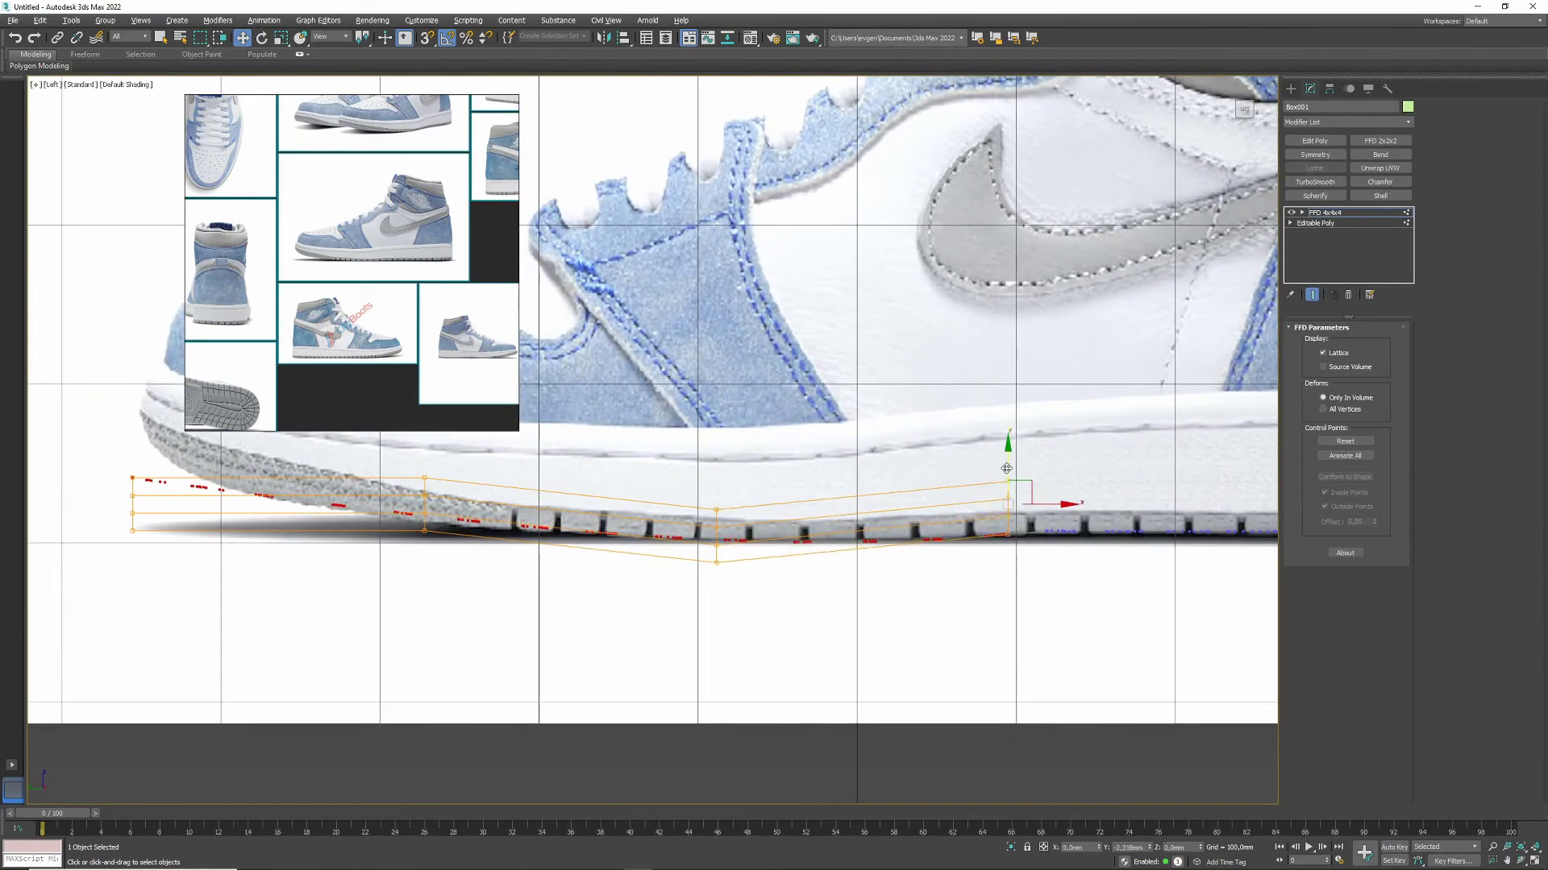
pyautogui.moveTo(382, 454); pyautogui.dragTo(578, 464, button='middle')
pyautogui.moveTo(336, 466); pyautogui.dragTo(586, 499, button='middle')
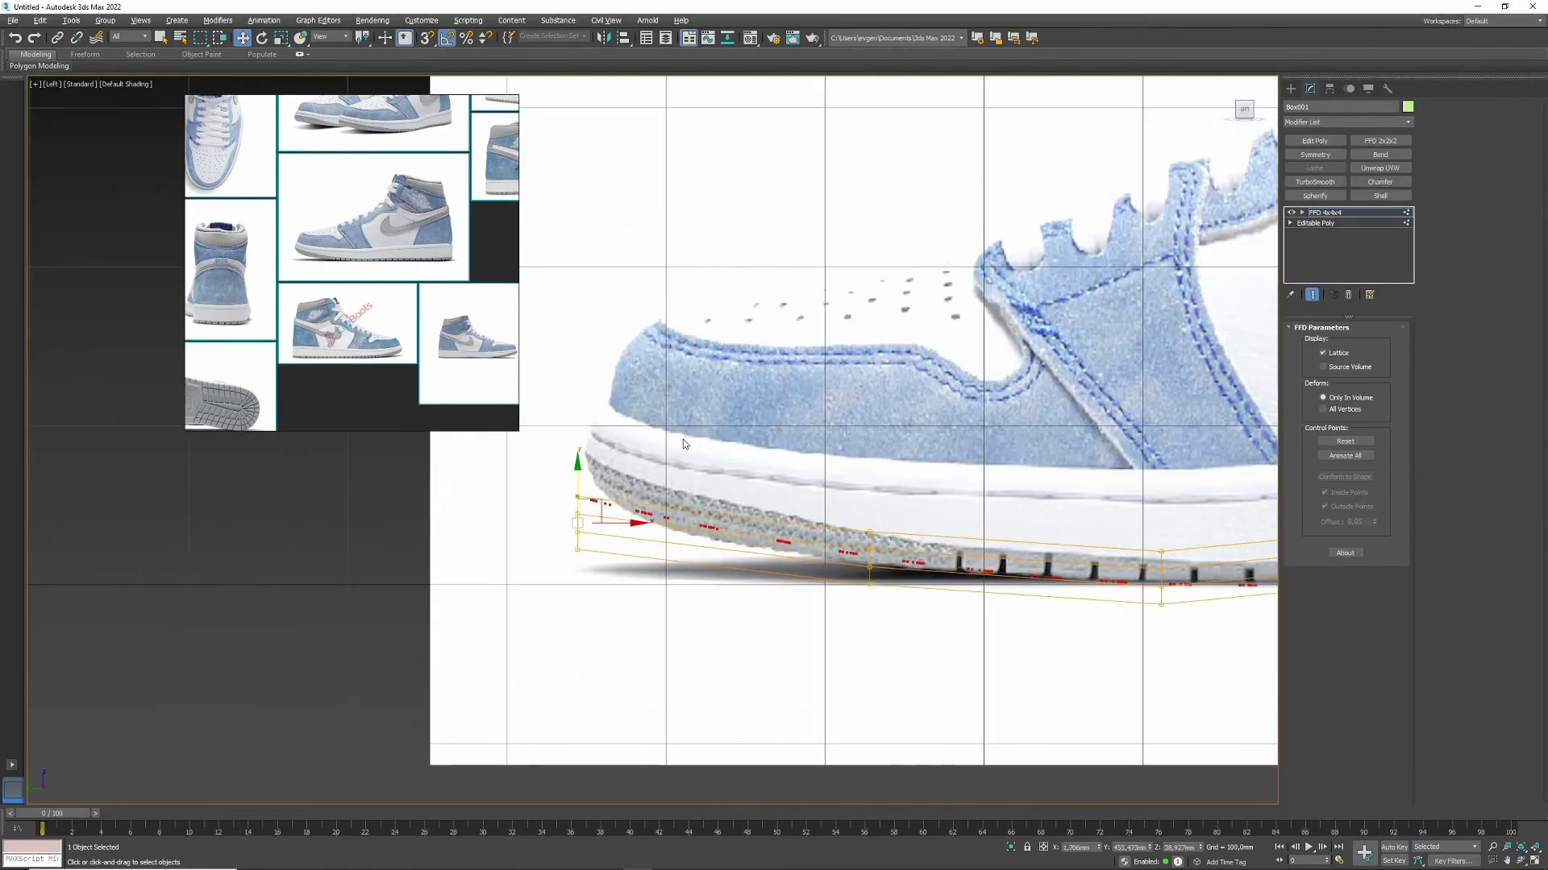
pyautogui.moveTo(957, 503); pyautogui.dragTo(874, 516, button='middle')
pyautogui.moveTo(1079, 553); pyautogui.dragTo(815, 519, button='middle')
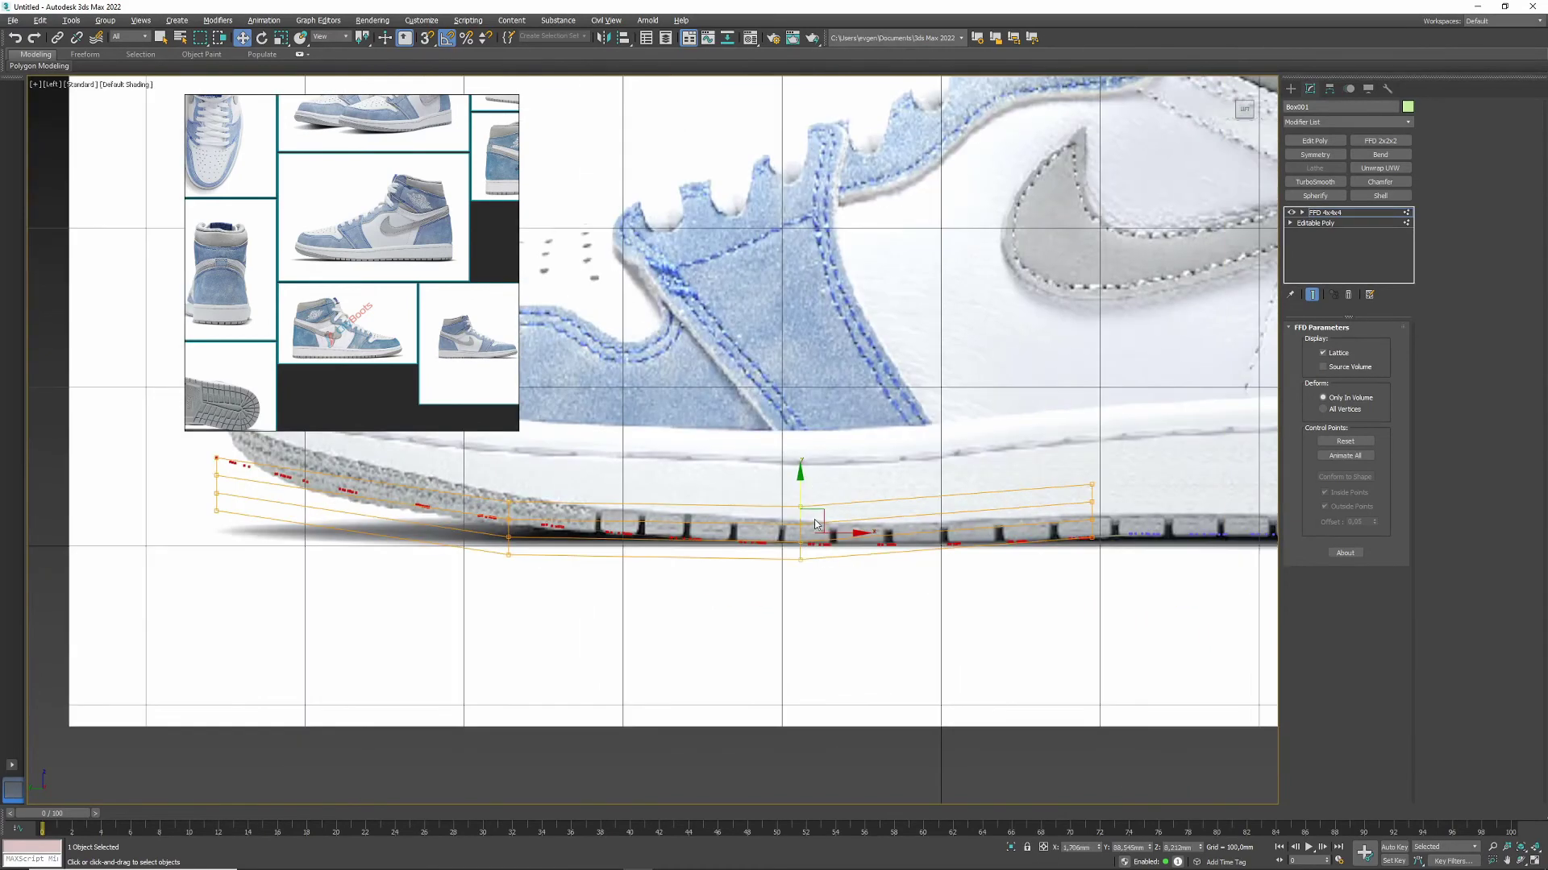
# Step: Fine-tune the height of the lattice points behind the toe and collapse the FFD modifier into the editable poly
pyautogui.click(646, 522)
pyautogui.moveTo(646, 483); pyautogui.dragTo(646, 497)
pyautogui.moveTo(331, 430); pyautogui.dragTo(433, 496, button='middle')
pyautogui.rightClick(1326, 212)
pyautogui.click(1371, 234)
pyautogui.scroll(2, 556, 556)
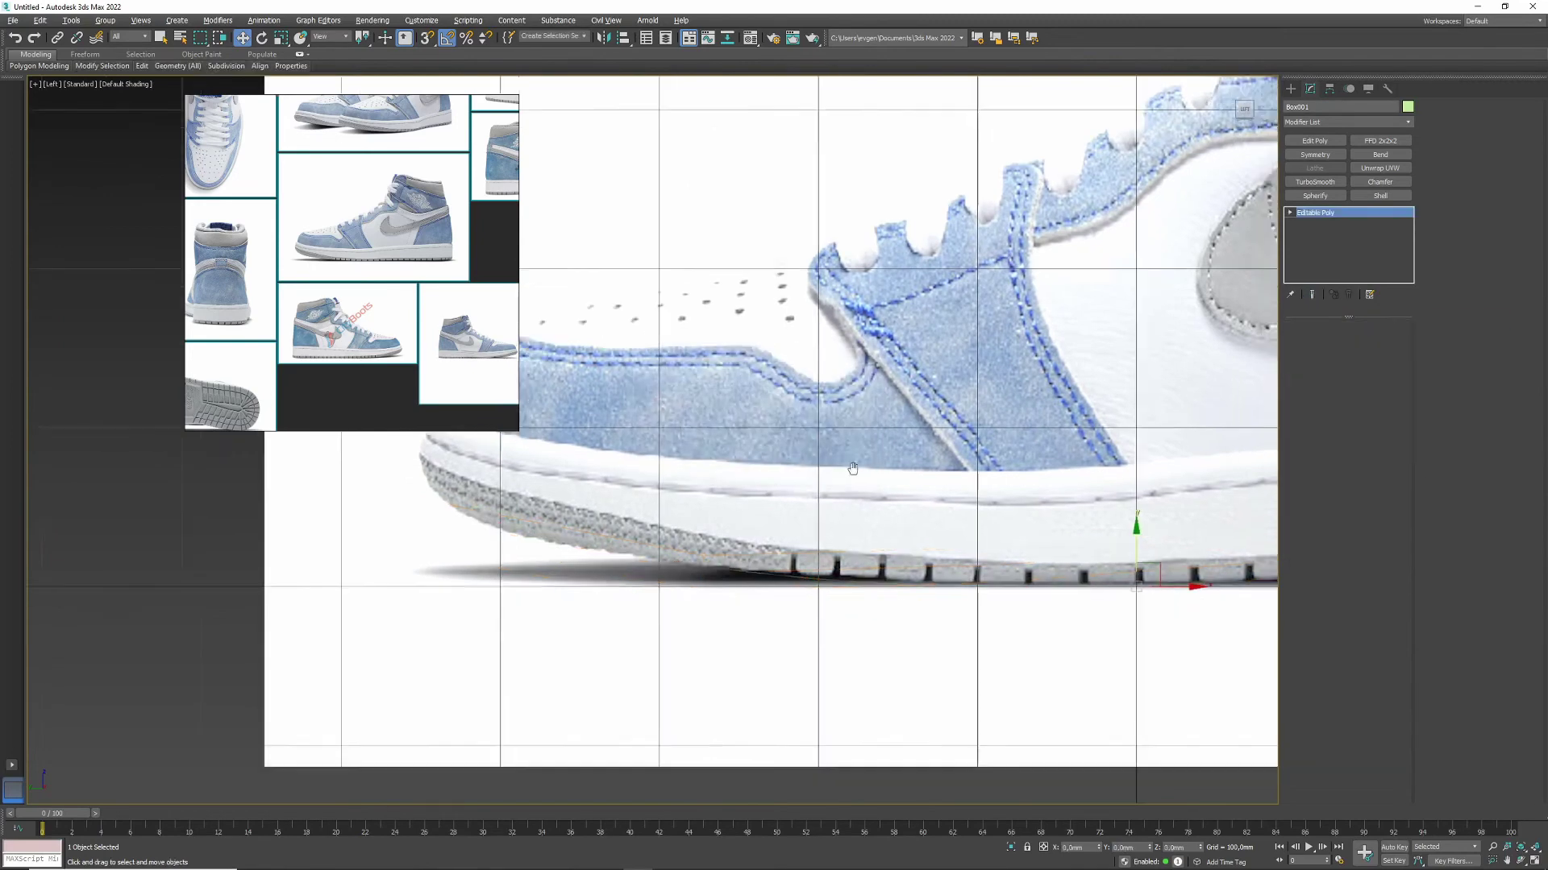
# Step: Bend the toe-tip vertices up along the outsole's front curve with an FFD 3x3x3 modifier and collapse it
pyautogui.press('1')
pyautogui.click(1346, 121)
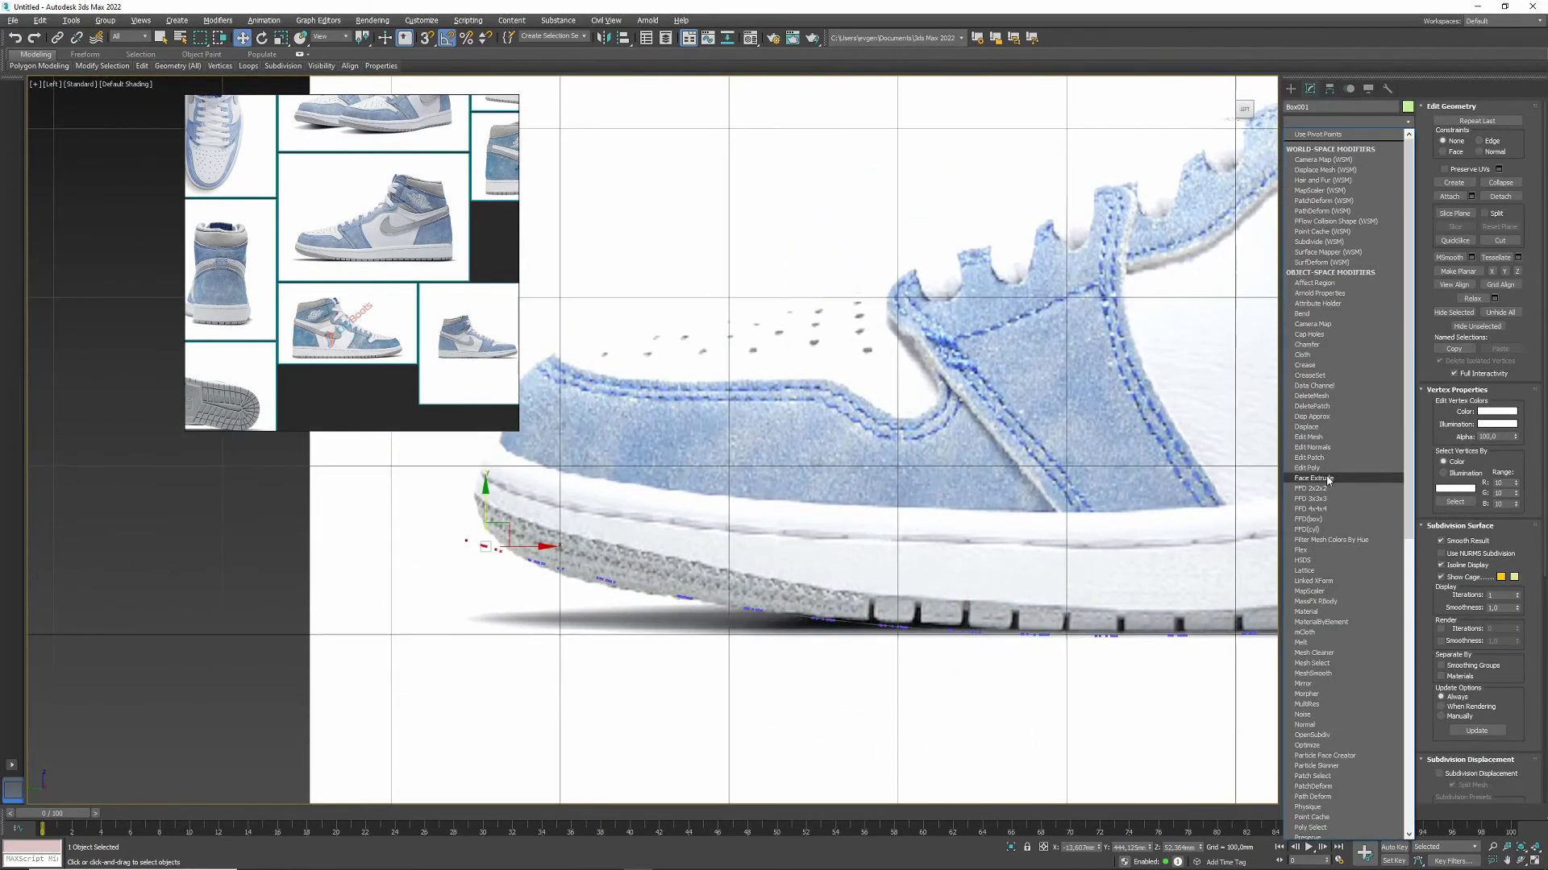
pyautogui.click(1338, 596)
pyautogui.scroll(4, 539, 508)
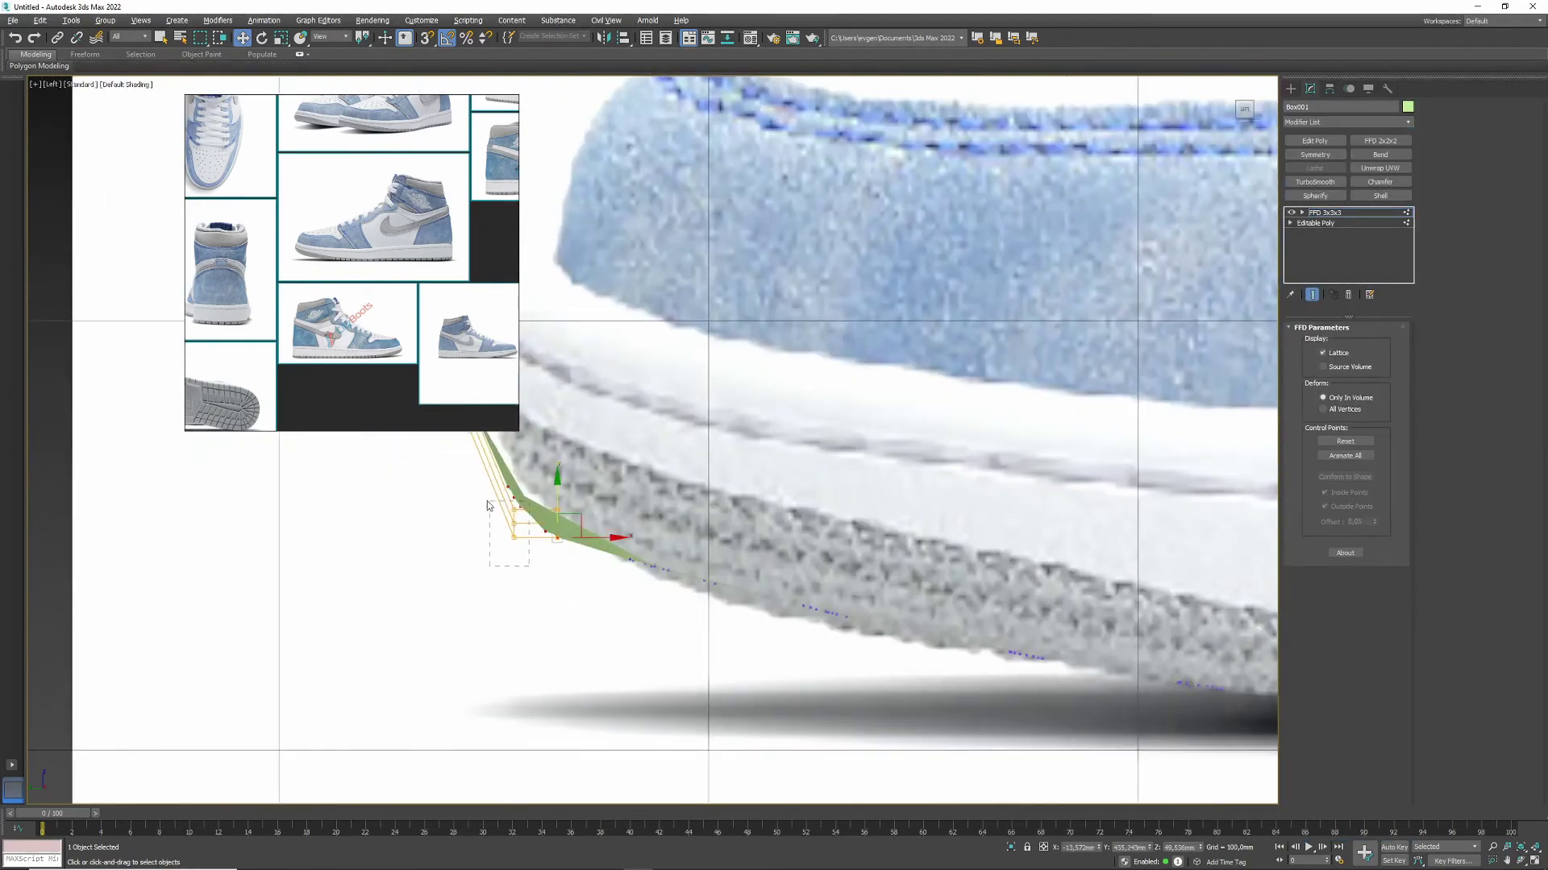
pyautogui.moveTo(547, 476); pyautogui.dragTo(603, 540, button='middle')
pyautogui.rightClick(1330, 212)
pyautogui.click(1373, 329)
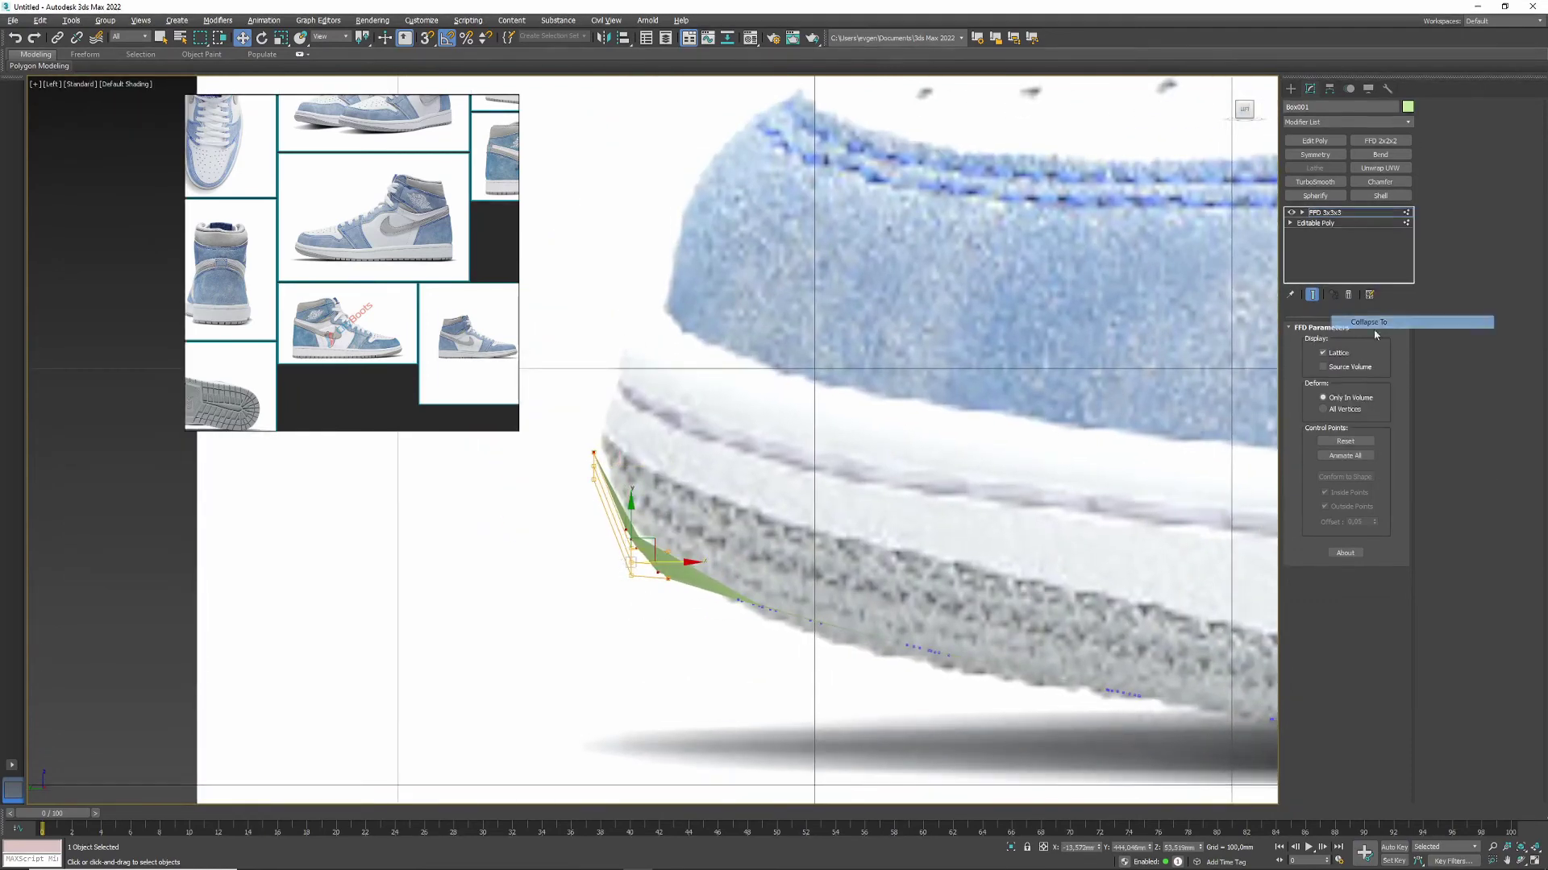
pyautogui.hotkey('alt', 'w')
pyautogui.scroll(5, 915, 595)
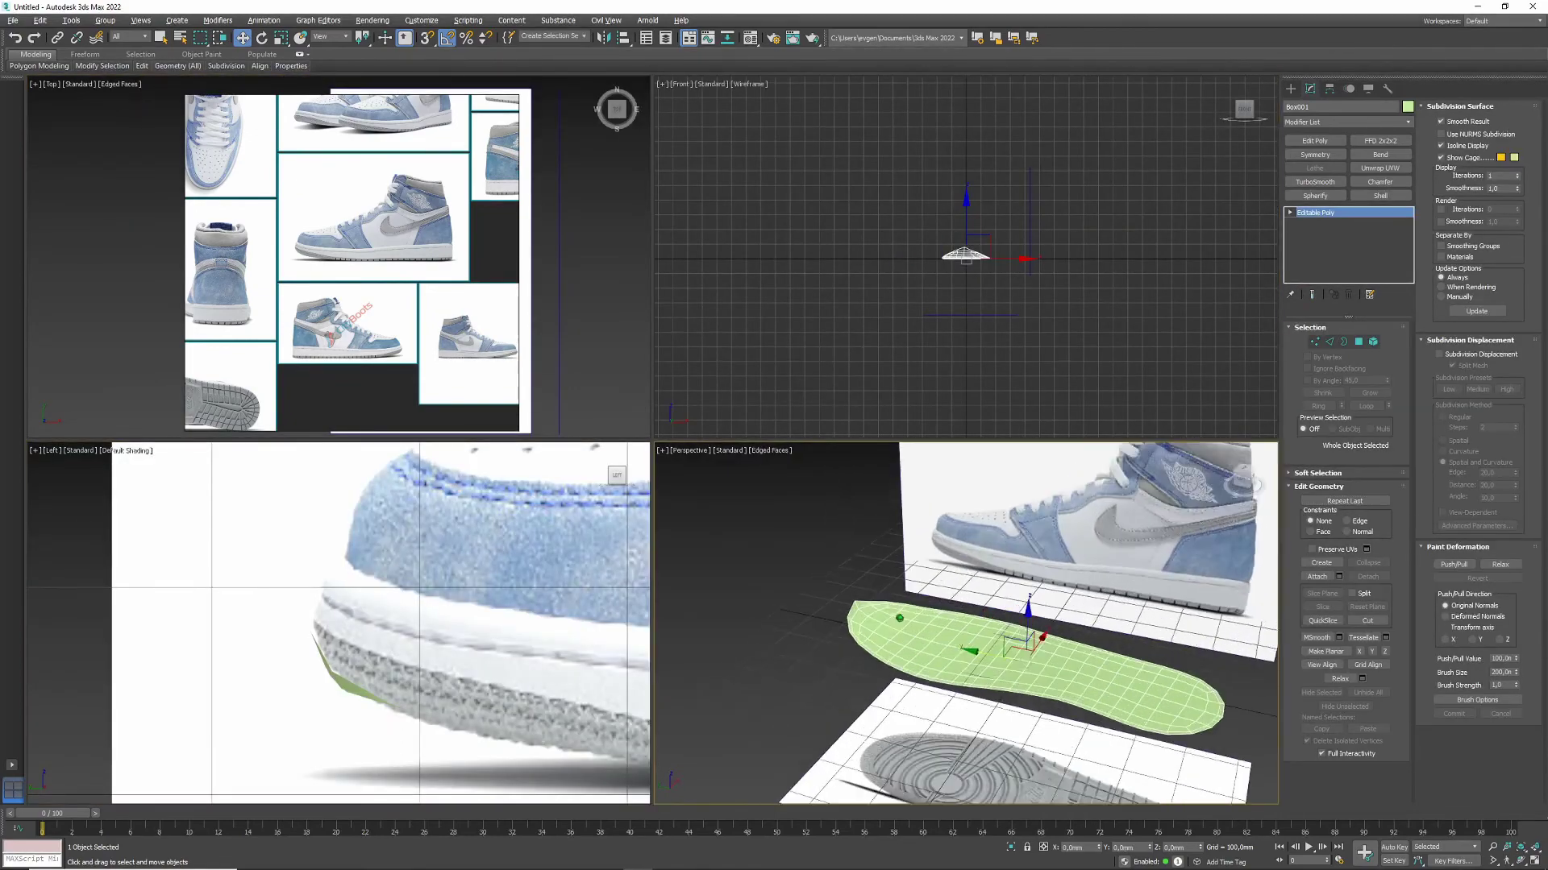
# Step: Raise the sole's outer edges in the side view to form the side wall of the outsole
pyautogui.press('2')
pyautogui.scroll(-3, 520, 665)
pyautogui.hotkey('alt', 'w')
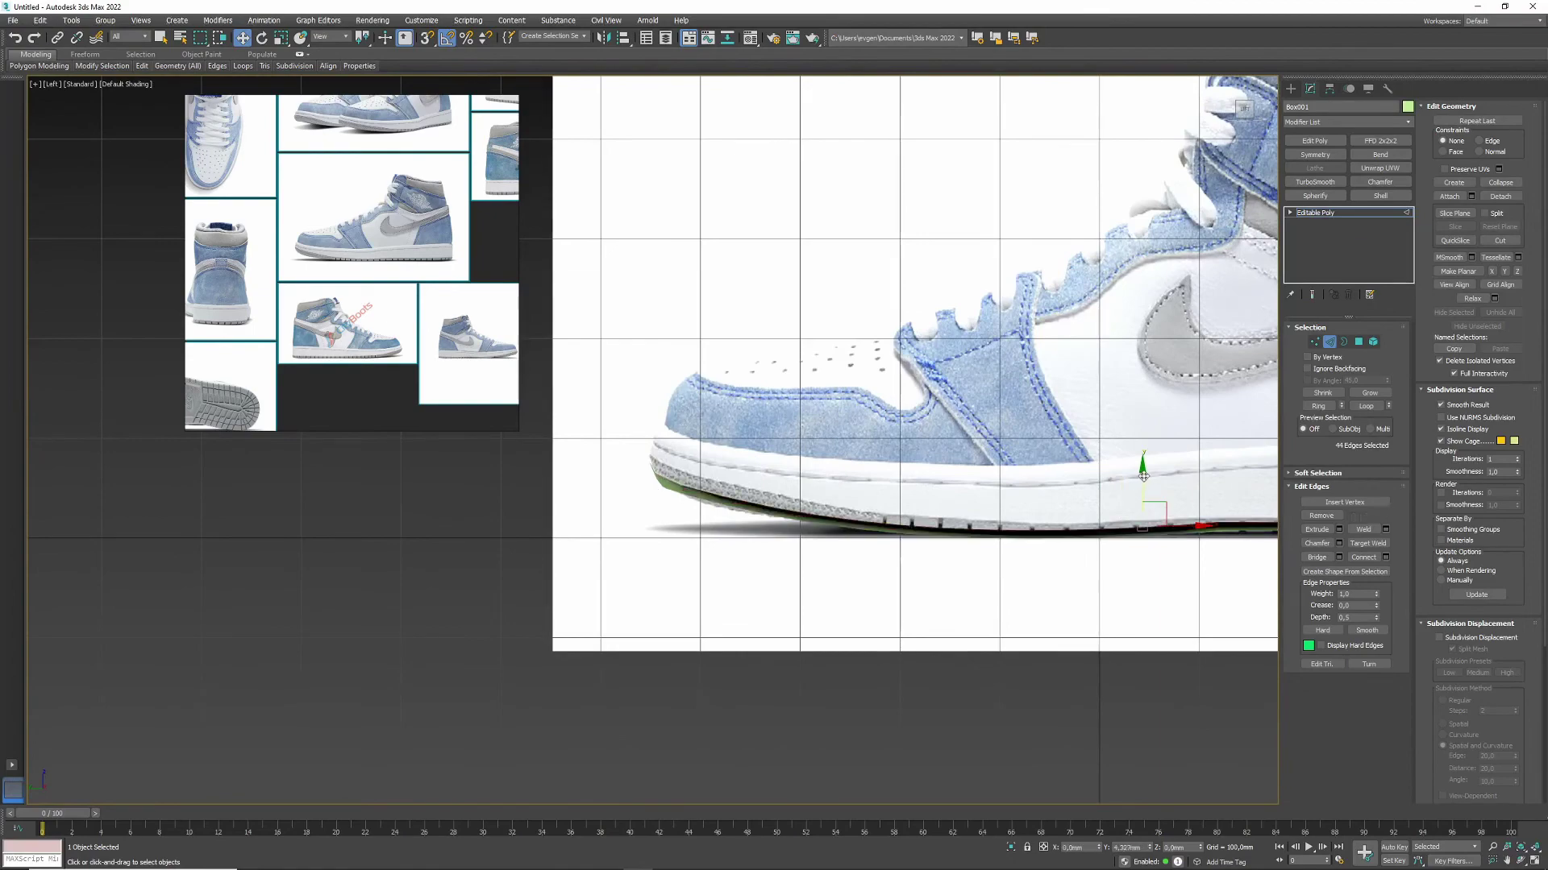
pyautogui.press('4')
pyautogui.scroll(2, 1115, 491)
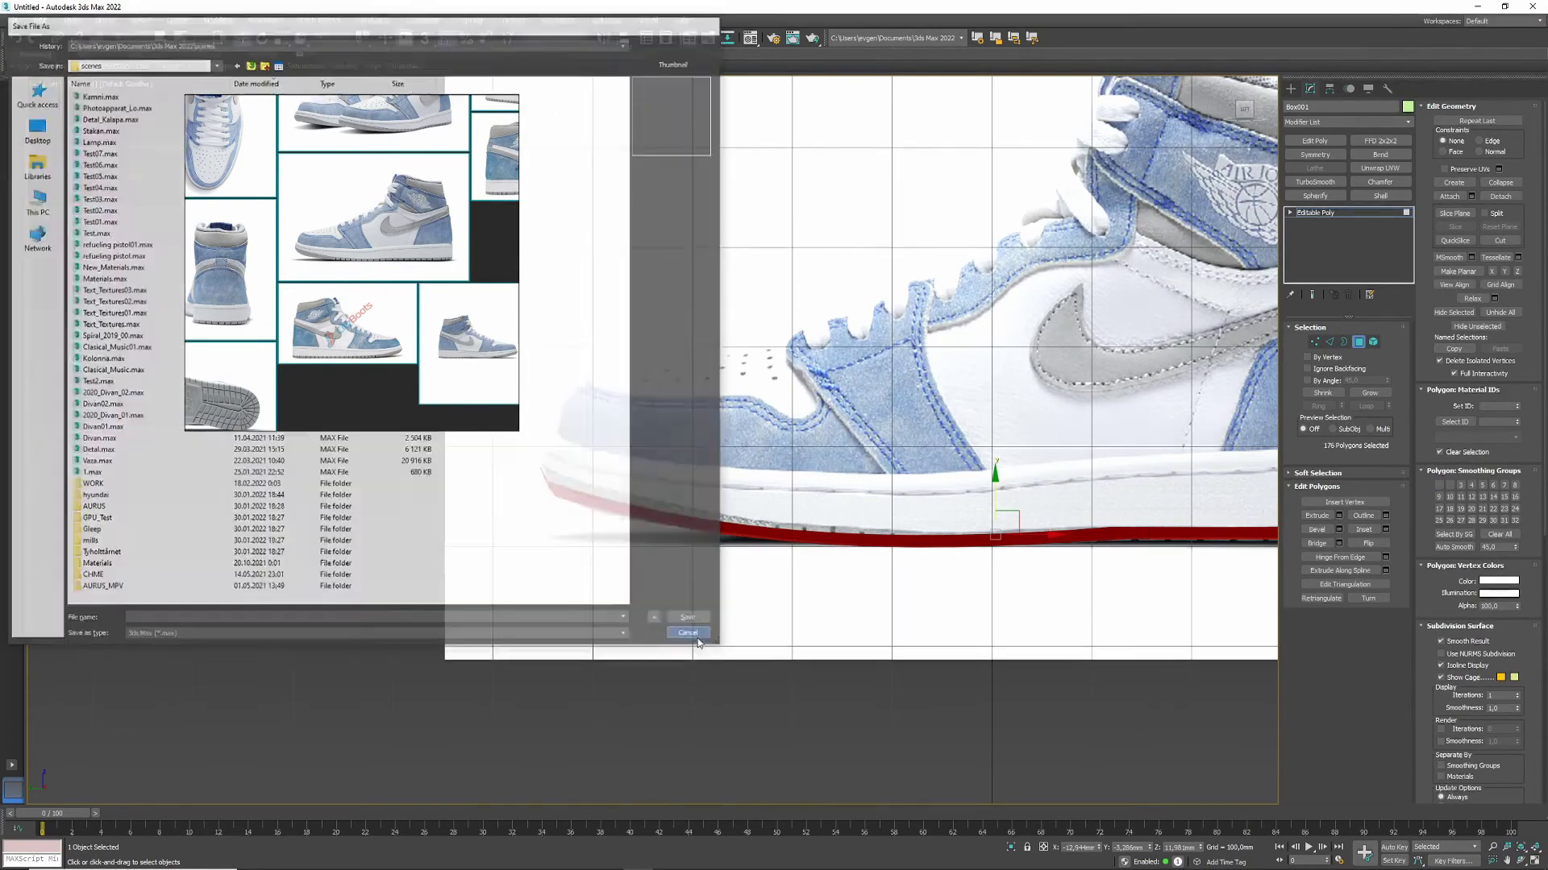
pyautogui.scroll(-2, 962, 527)
# Step: Reposition the individual rim vertices at the toe tip so the wall's upper edge runs in one smooth line
pyautogui.press('1')
pyautogui.scroll(4, 633, 422)
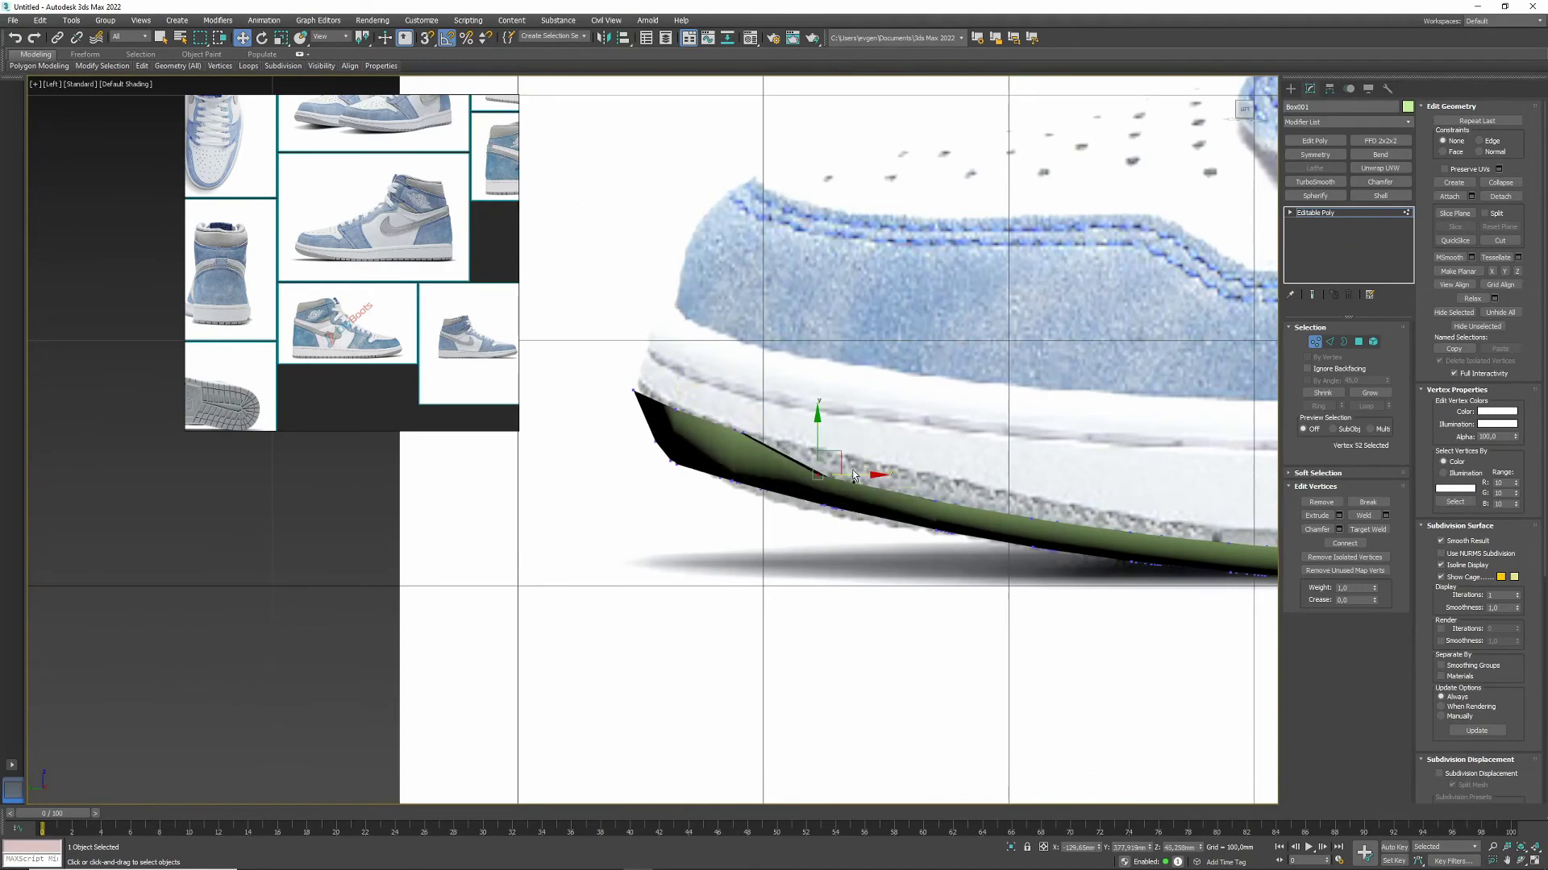
pyautogui.press('F3')
pyautogui.moveTo(846, 471); pyautogui.dragTo(826, 428)
pyautogui.press('F3')
pyautogui.press('F3')
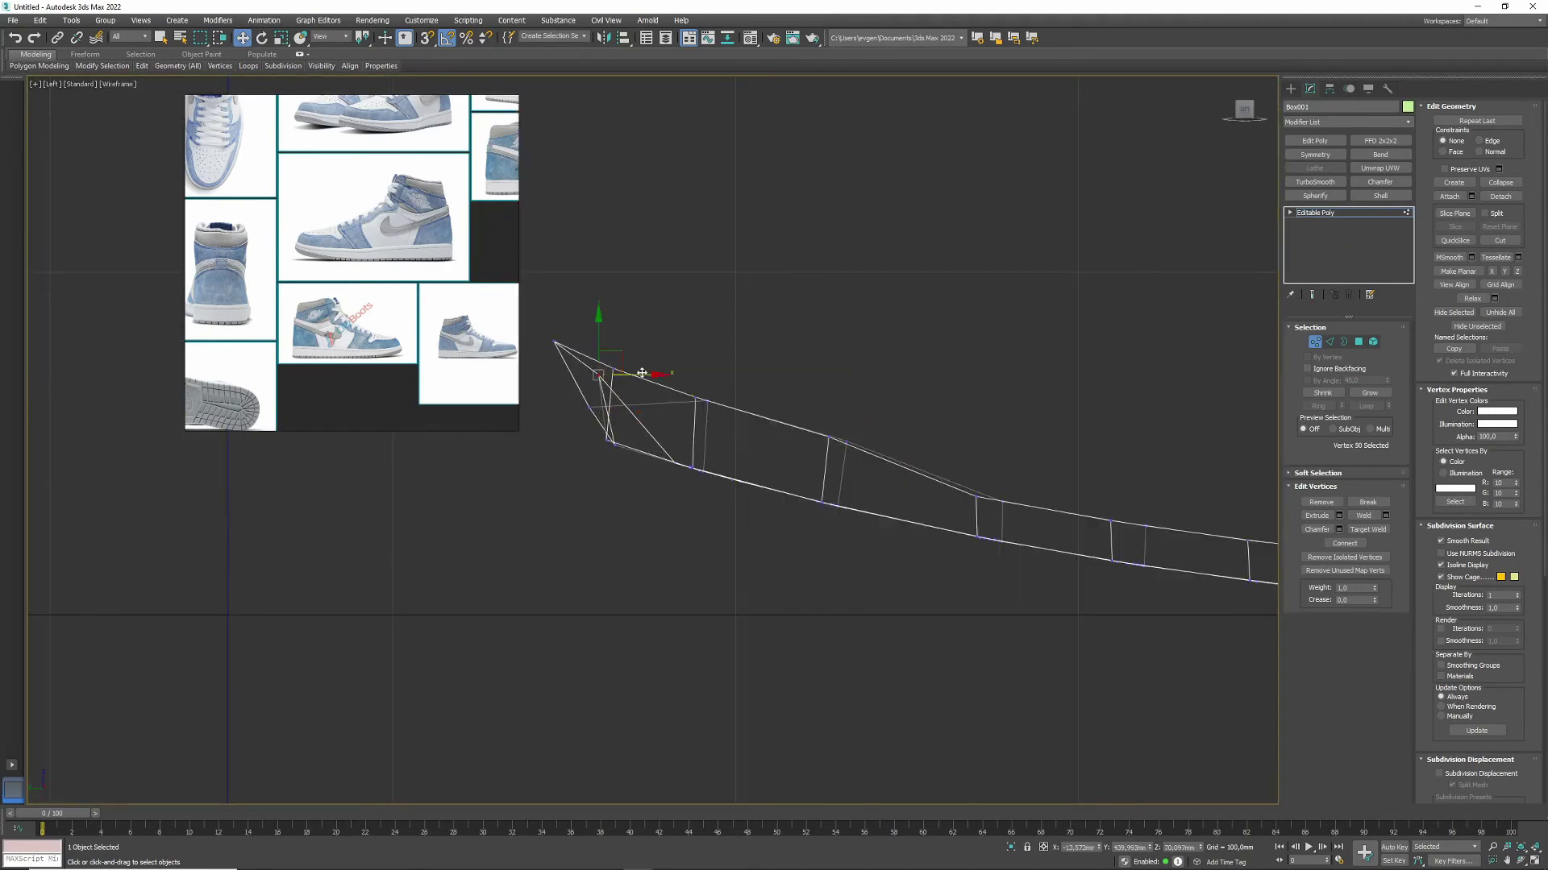
pyautogui.click(601, 403)
pyautogui.scroll(2, 581, 443)
pyautogui.hotkey('alt', 'w')
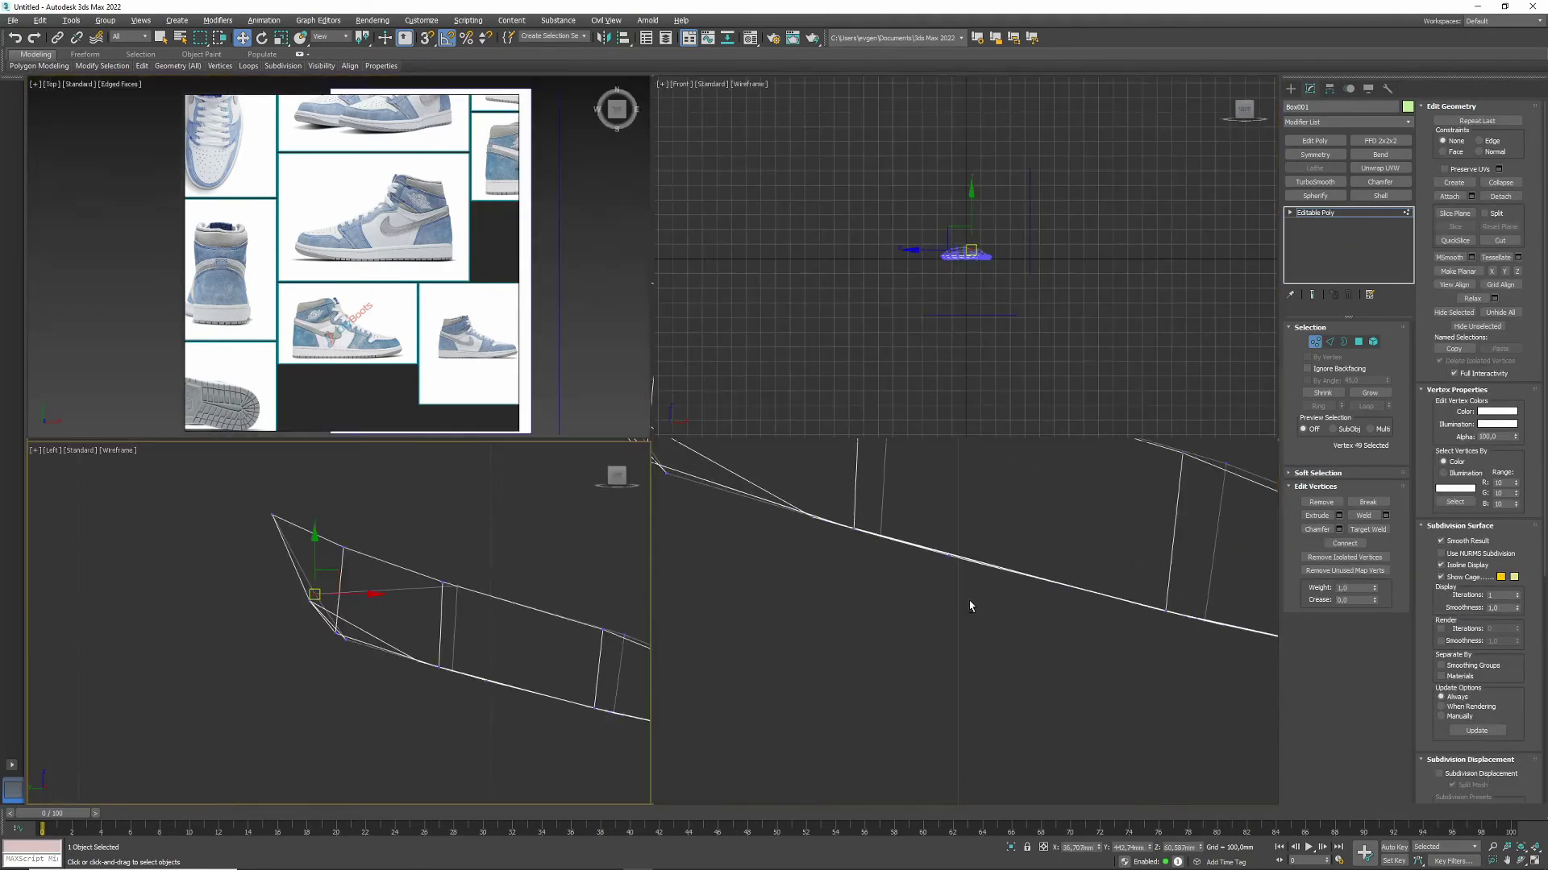
pyautogui.hotkey('alt', 'w')
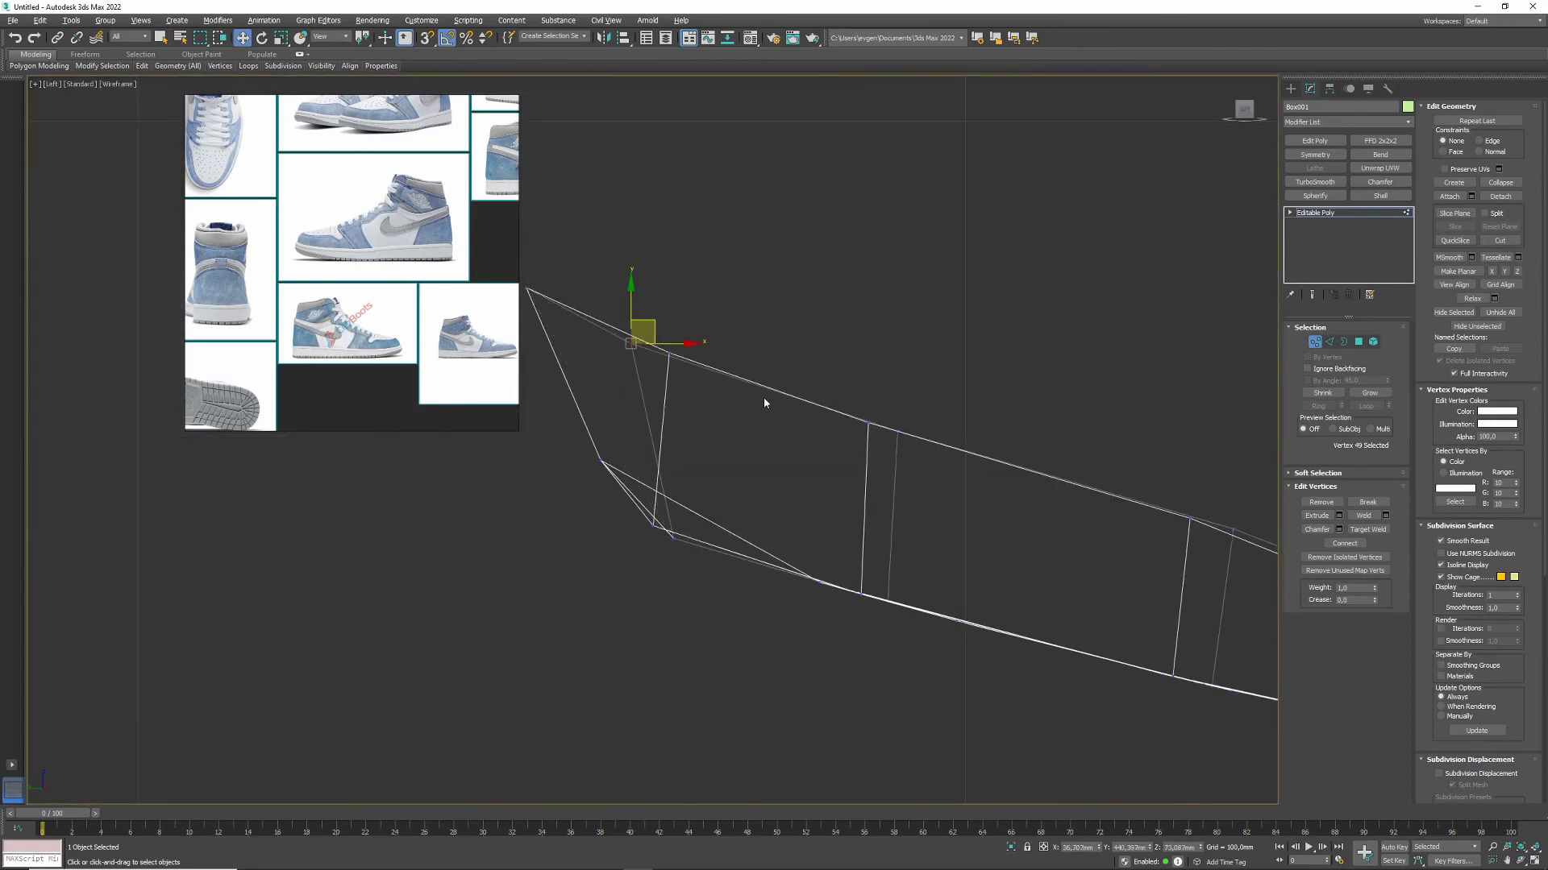
# Step: Move the rim vertex pairs just behind the toe onto the upper edge of the grey outsole
pyautogui.press('F3')
pyautogui.press('F3')
pyautogui.scroll(-2, 840, 494)
pyautogui.moveTo(806, 495); pyautogui.dragTo(854, 443)
pyautogui.press('F3')
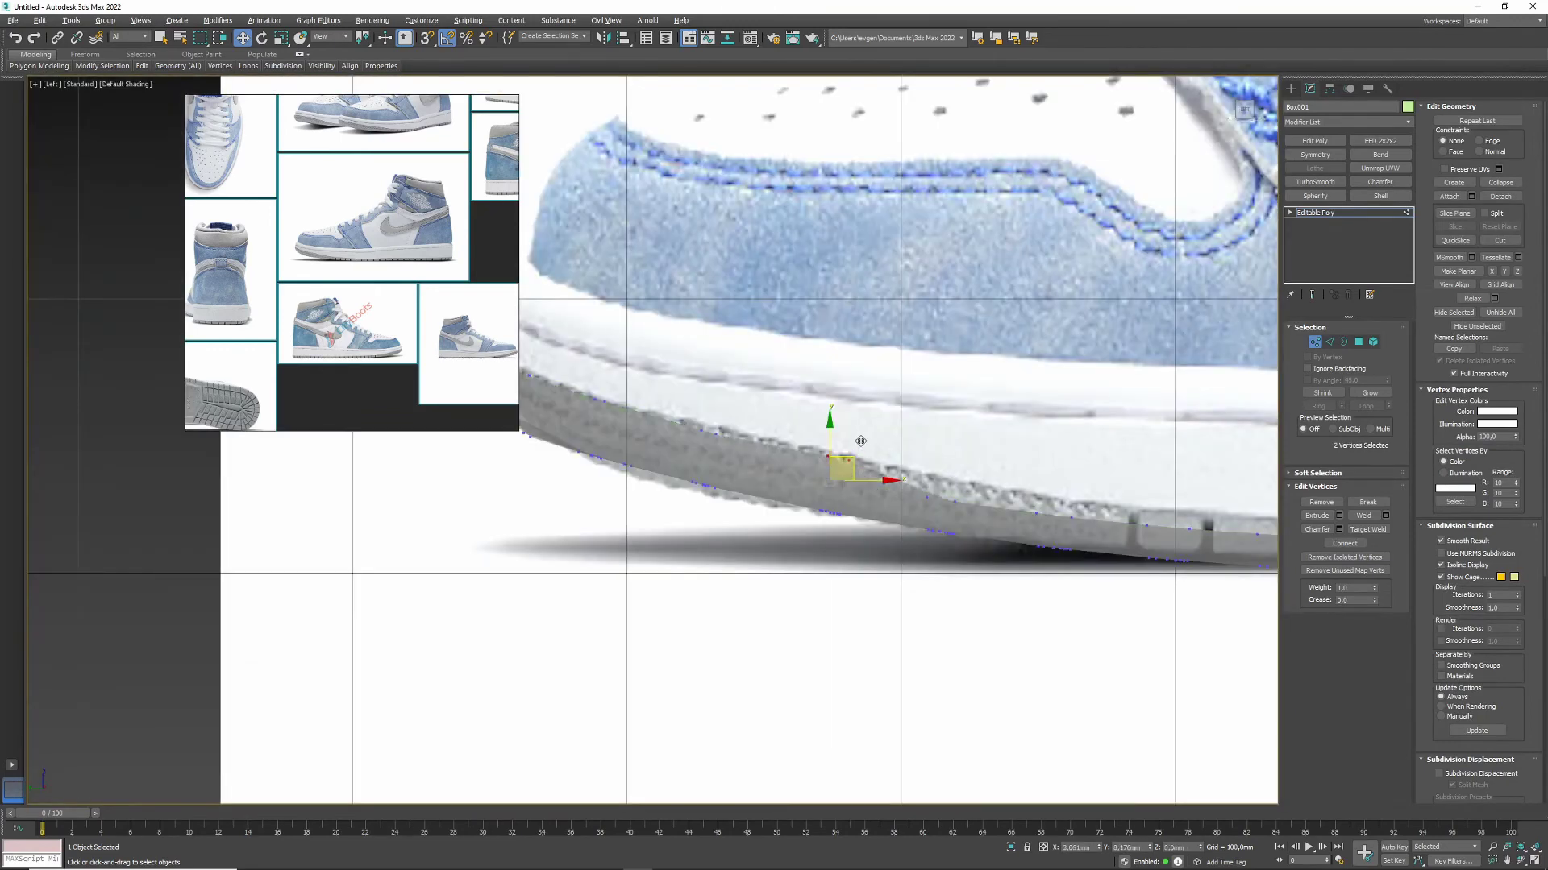
pyautogui.moveTo(967, 480); pyautogui.dragTo(707, 400, button='middle')
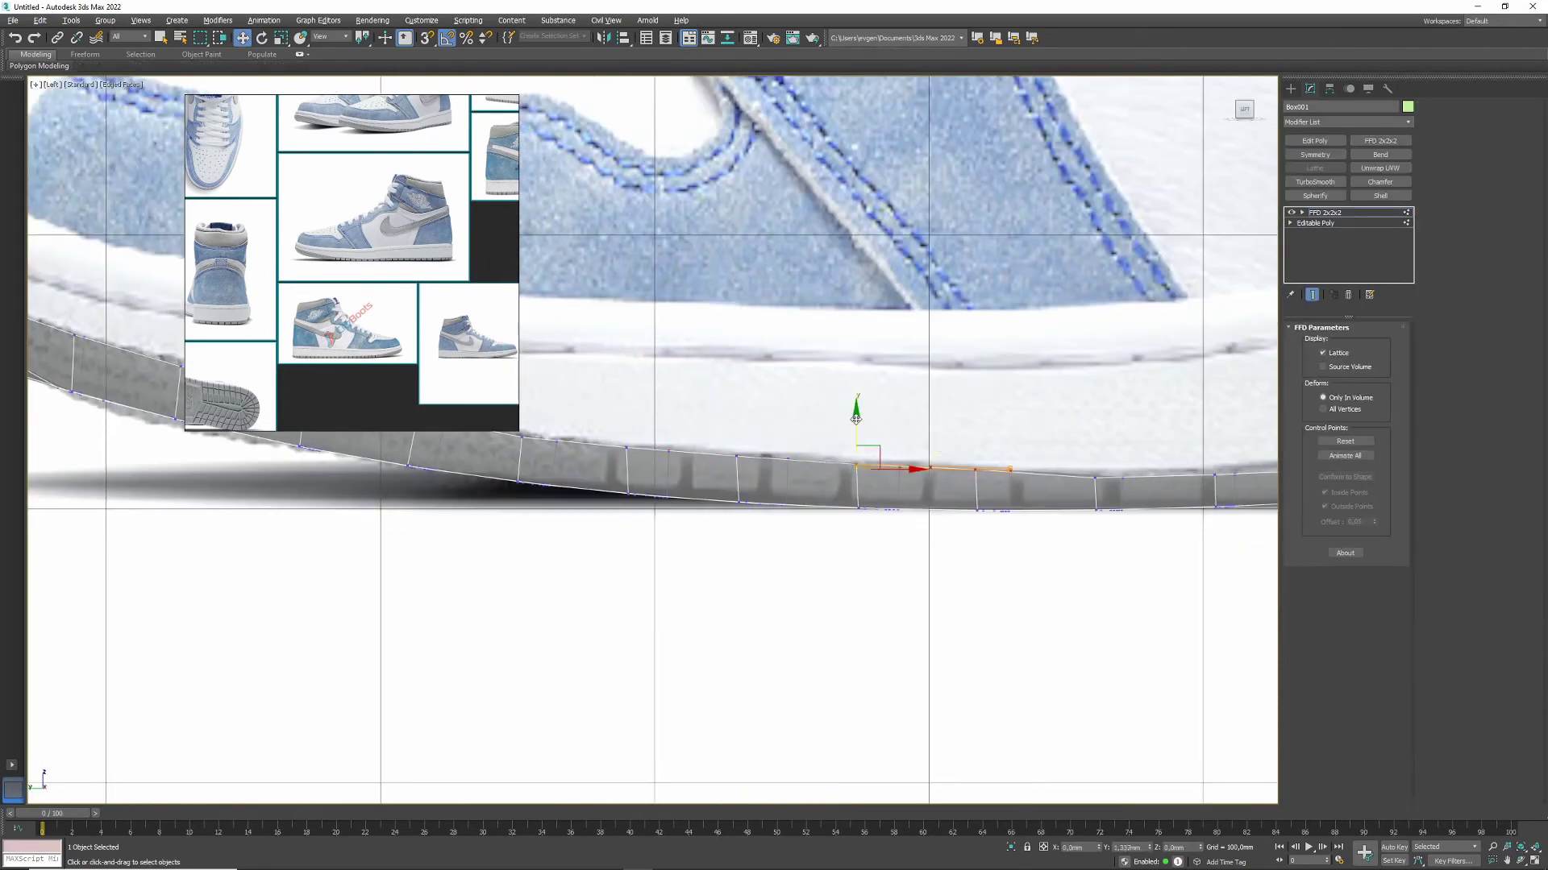
# Step: Adjust the sole's upper edge loop and vertices under the ball of the foot to follow the outsole's top line
pyautogui.press('2')
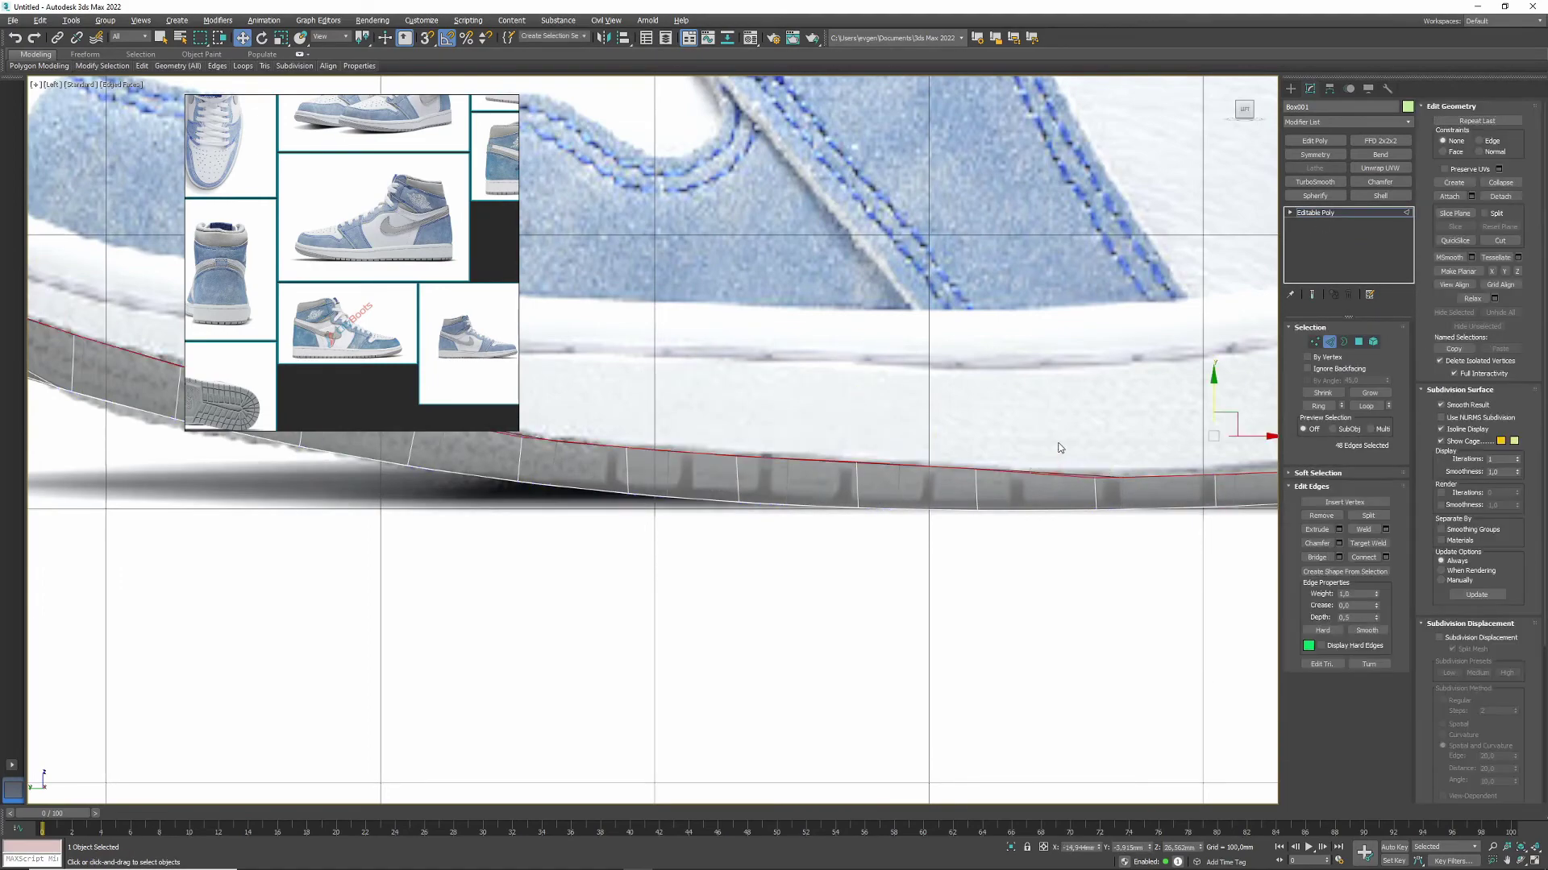
pyautogui.scroll(-5, 990, 415)
pyautogui.press('1')
pyautogui.moveTo(1007, 458); pyautogui.dragTo(1096, 471, button='middle')
pyautogui.moveTo(533, 450); pyautogui.dragTo(715, 476)
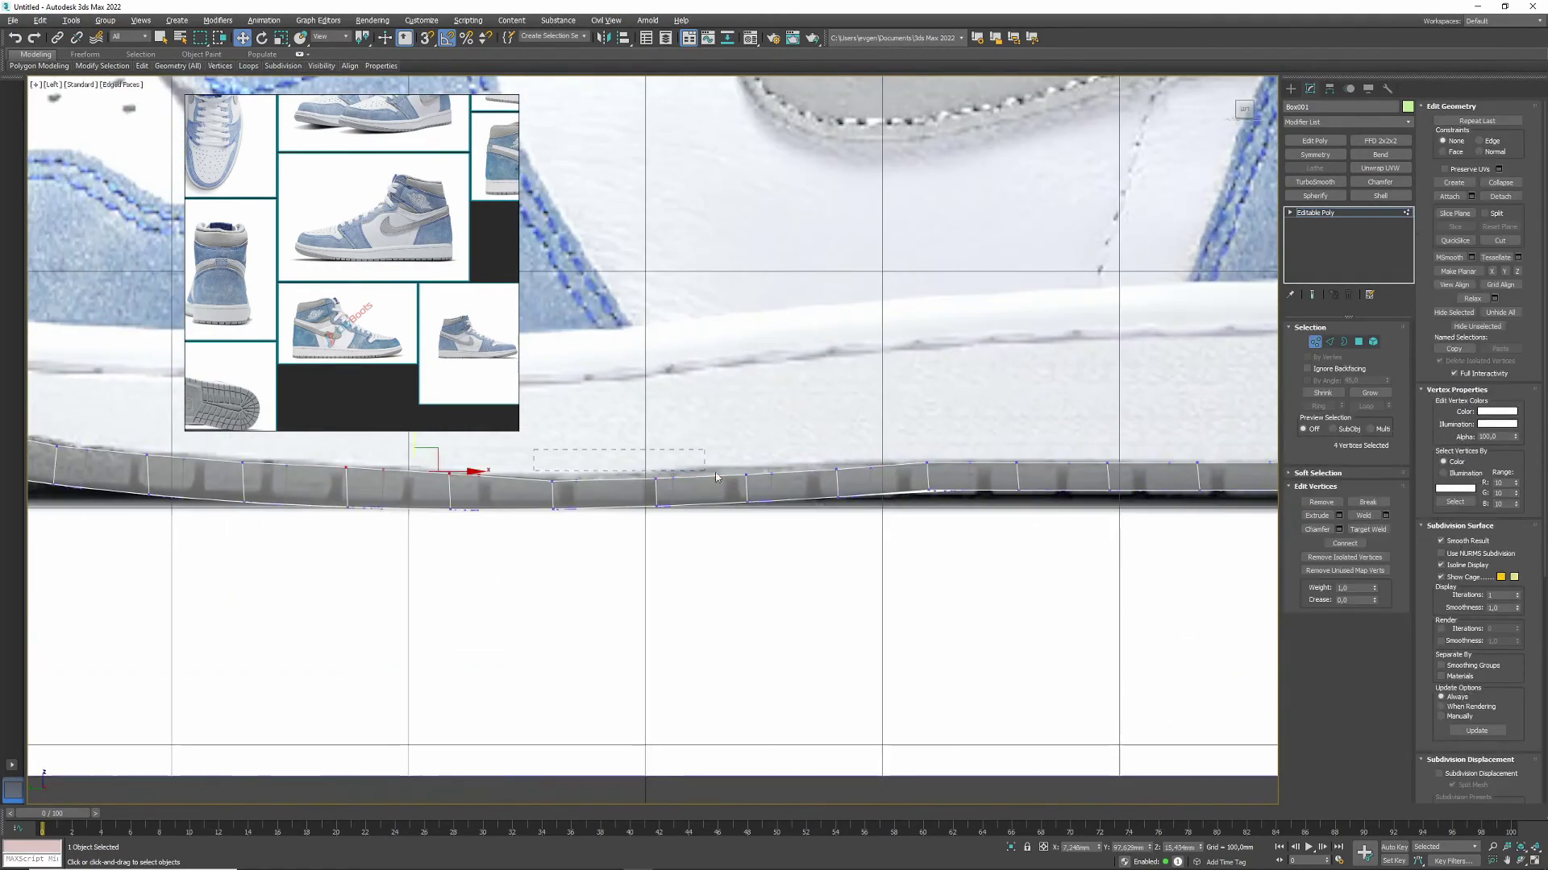
# Step: Align the midfoot rim vertices and lower the bottom vertices from arch to heel onto the outsole's lower edge
pyautogui.moveTo(854, 425); pyautogui.dragTo(687, 416, button='middle')
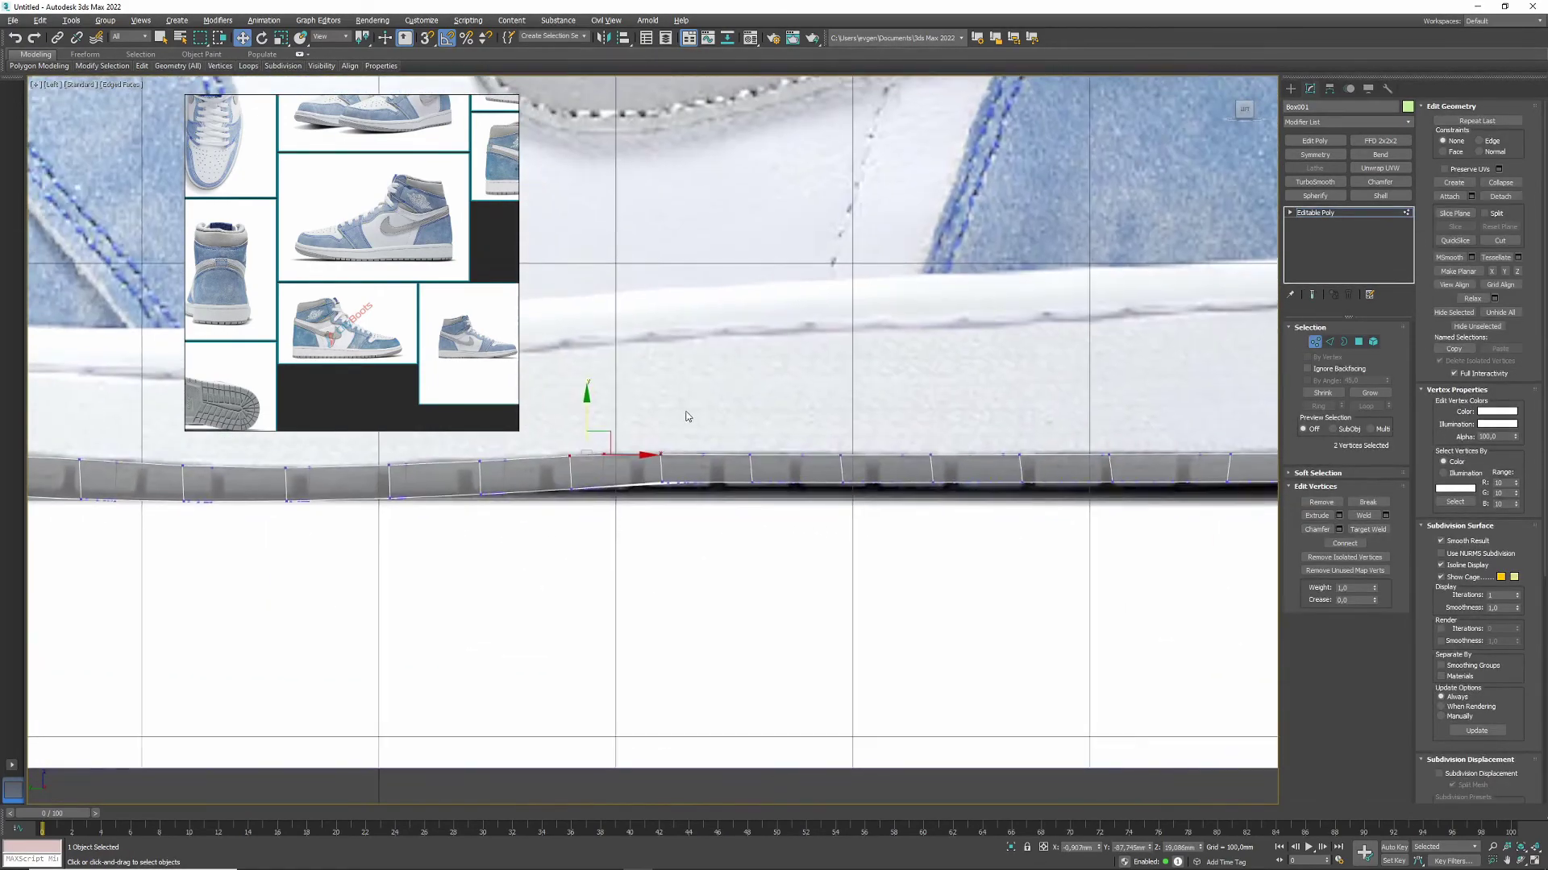
pyautogui.scroll(-2, 623, 476)
pyautogui.moveTo(623, 476); pyautogui.dragTo(1174, 519)
pyautogui.scroll(1, 883, 436)
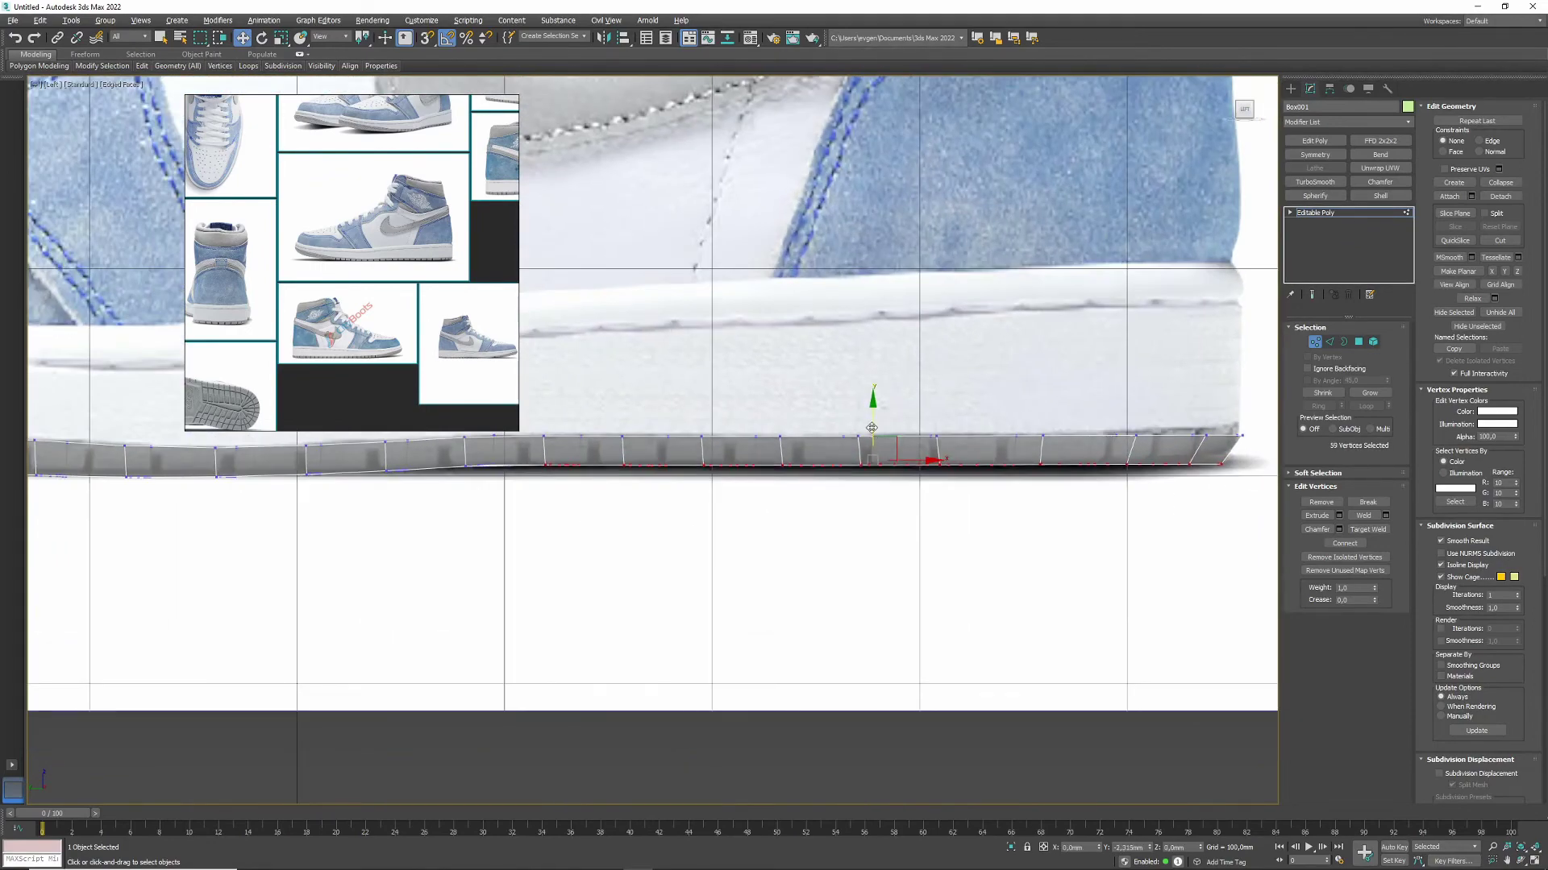
pyautogui.moveTo(872, 428); pyautogui.dragTo(724, 485, button='middle')
pyautogui.scroll(2, 723, 485)
pyautogui.hotkey('ctrl', 'z')
pyautogui.scroll(-2, 943, 331)
pyautogui.moveTo(943, 330); pyautogui.dragTo(943, 330, button='middle')
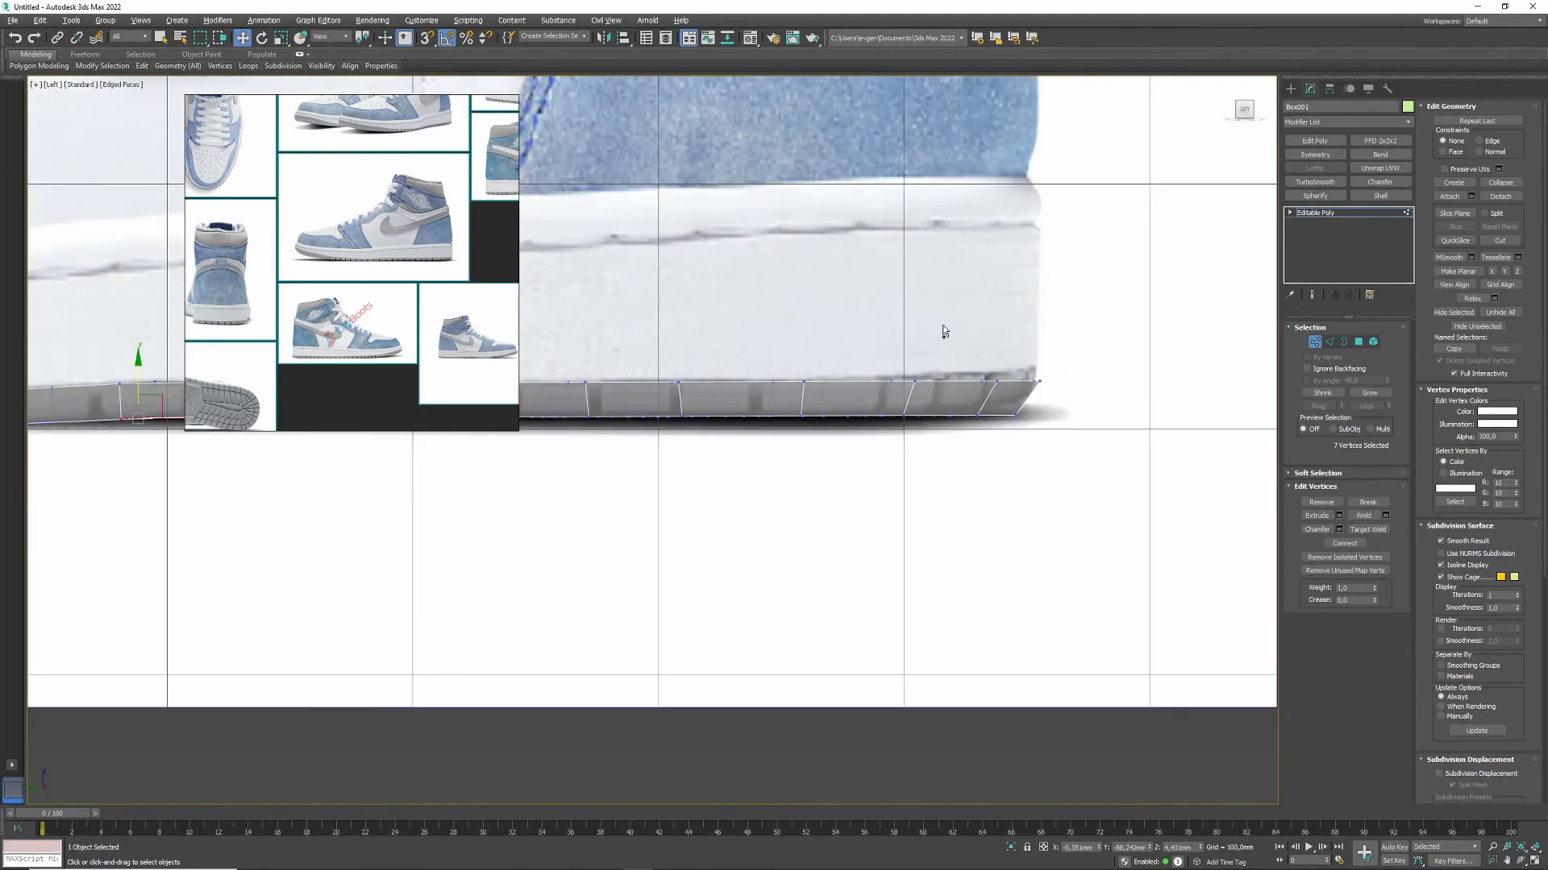
# Step: Raise the upper heel vertices toward the back with an FFD 3x3x3 modifier and collapse it into the editable poly
pyautogui.click(1362, 122)
pyautogui.click(1334, 499)
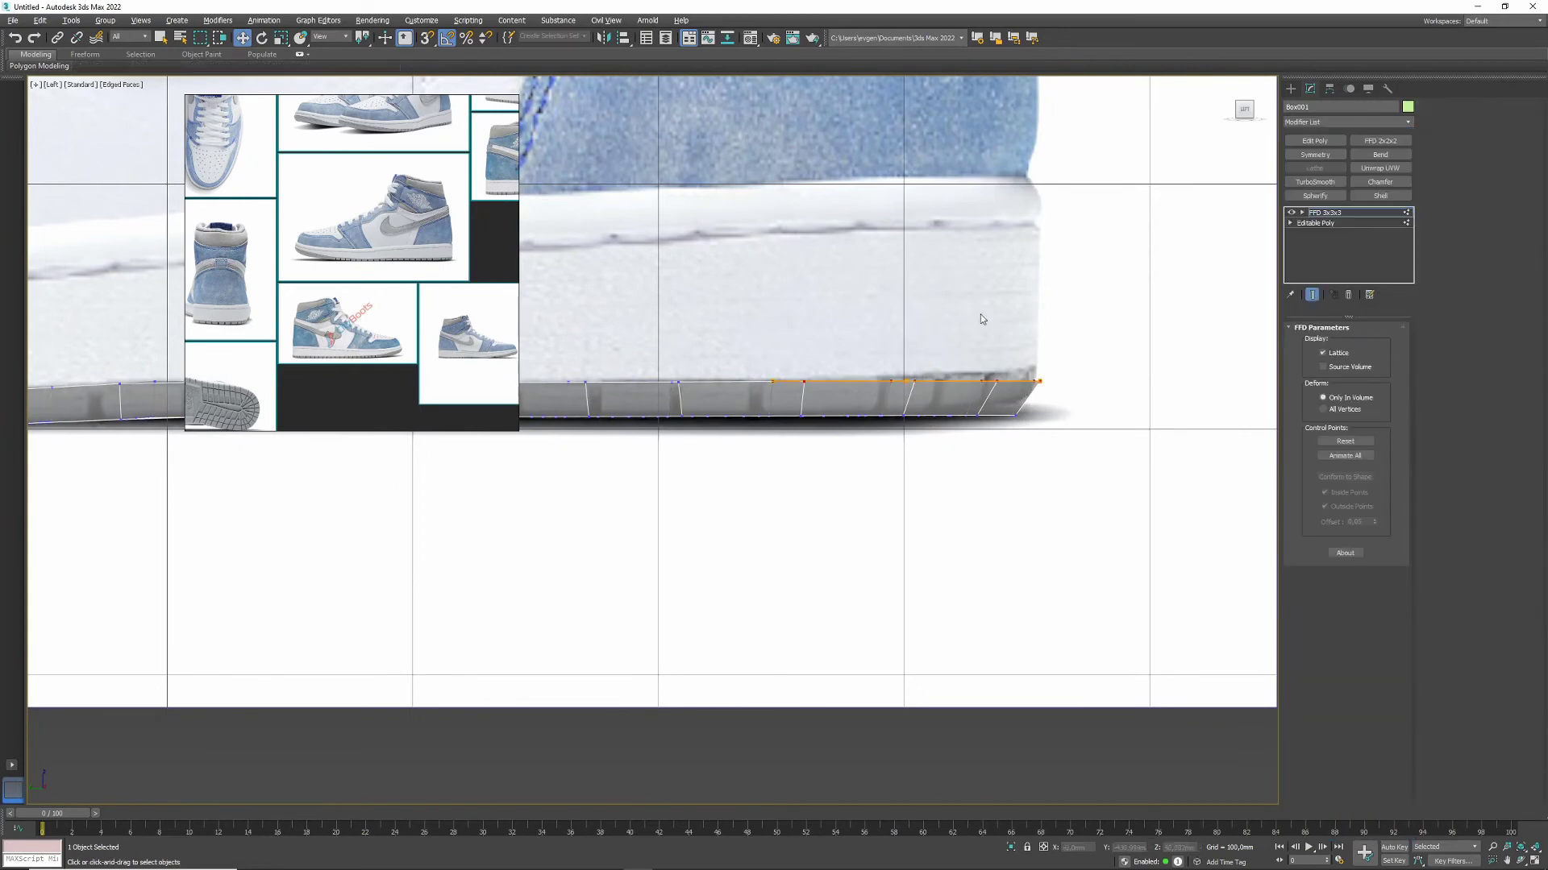
pyautogui.rightClick(1326, 212)
pyautogui.click(1362, 233)
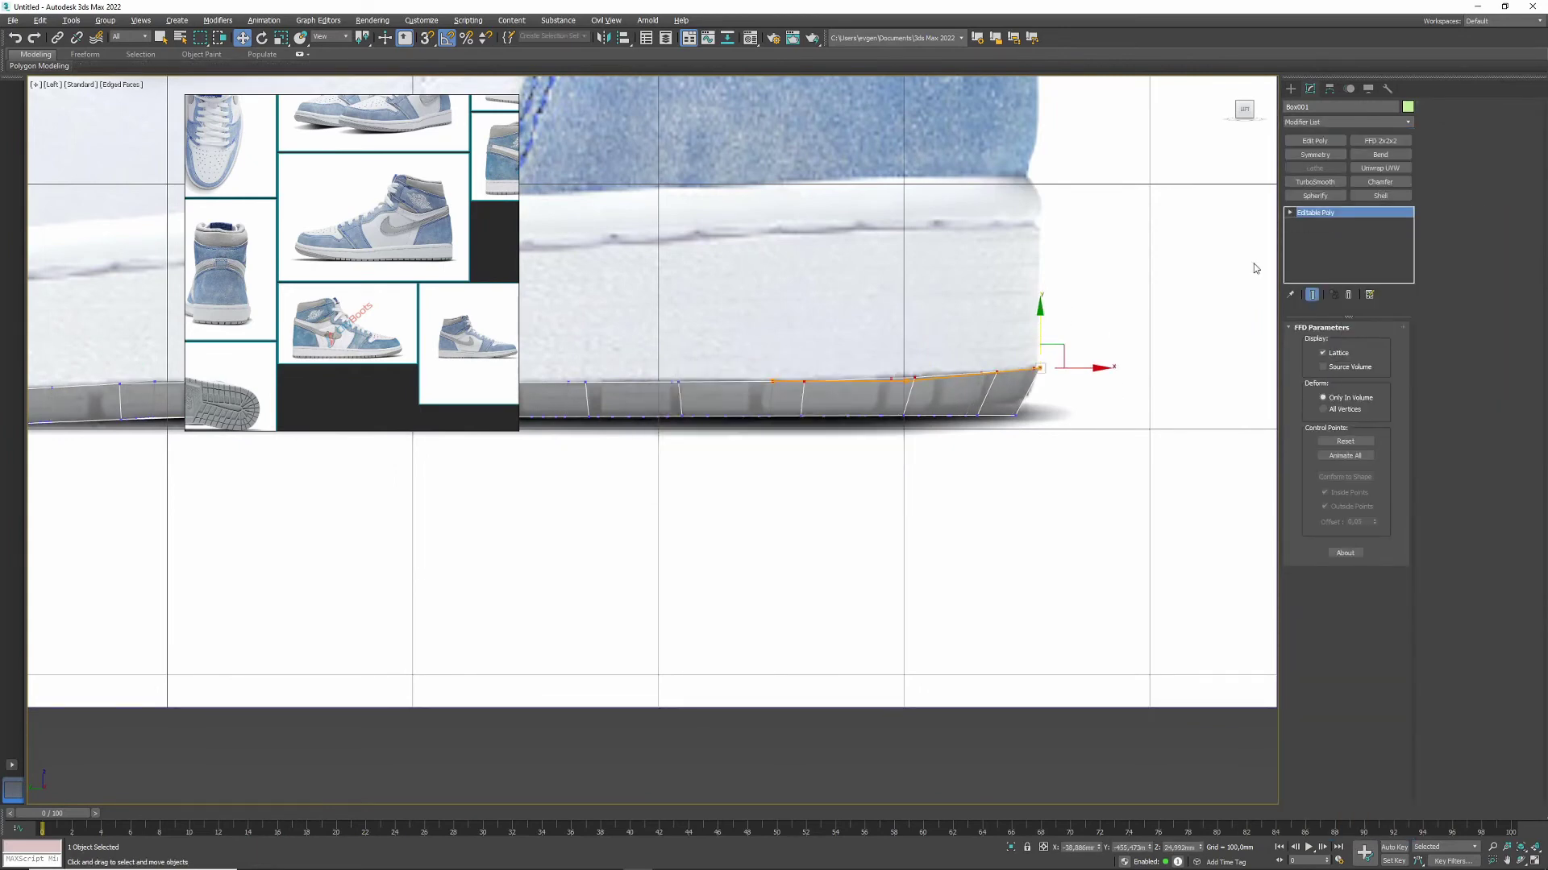
# Step: Bend the bottom heel vertices up toward the back with another FFD 3x3x3 modifier and collapse it
pyautogui.click(1362, 122)
pyautogui.click(1334, 499)
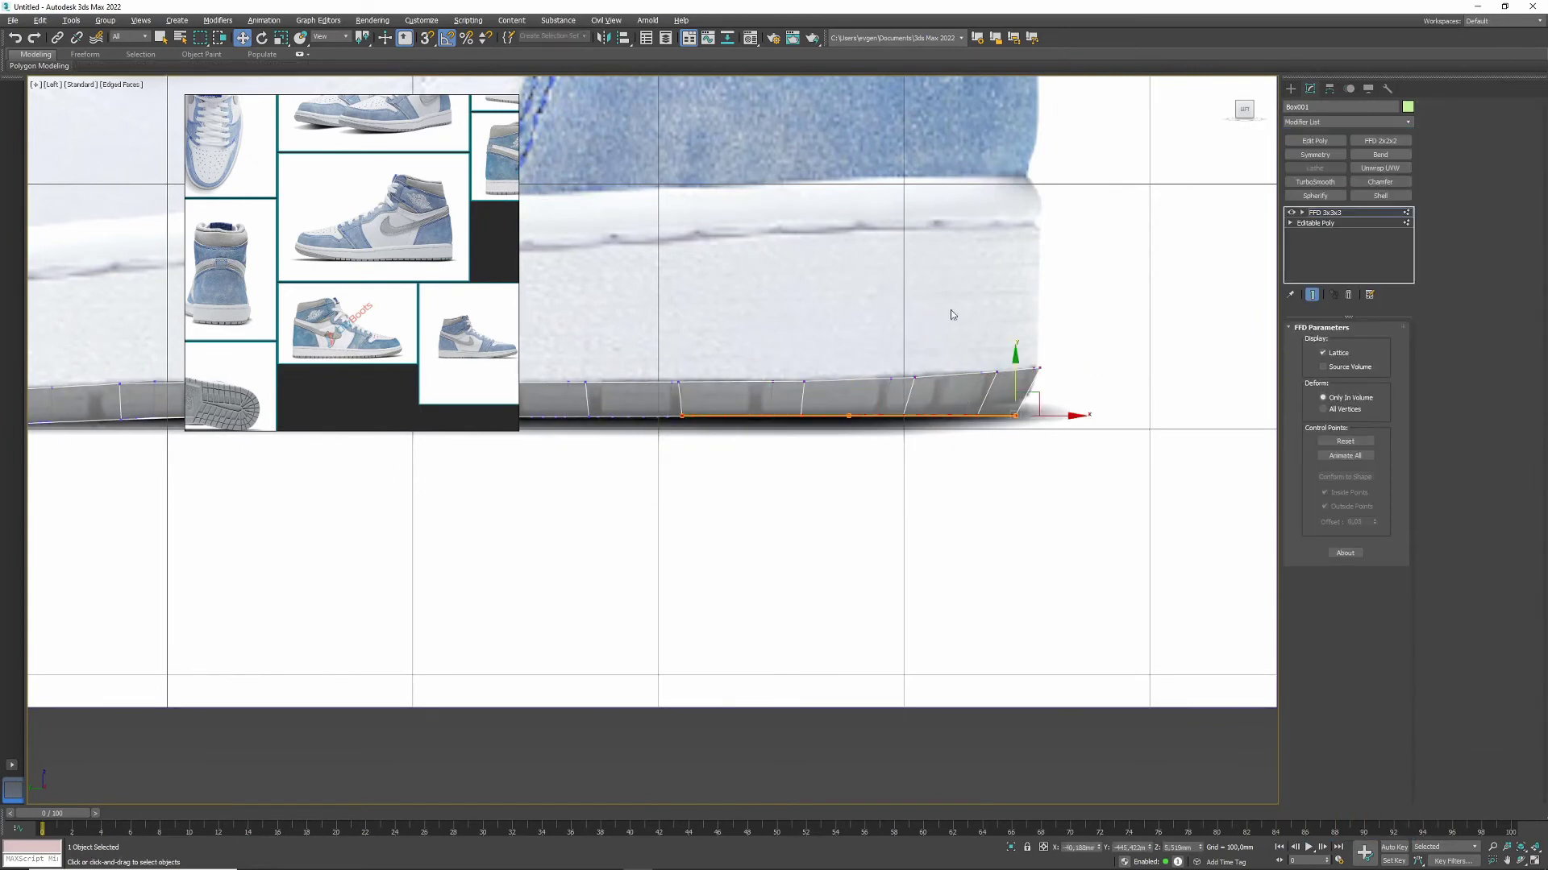
pyautogui.rightClick(1326, 212)
pyautogui.click(1362, 234)
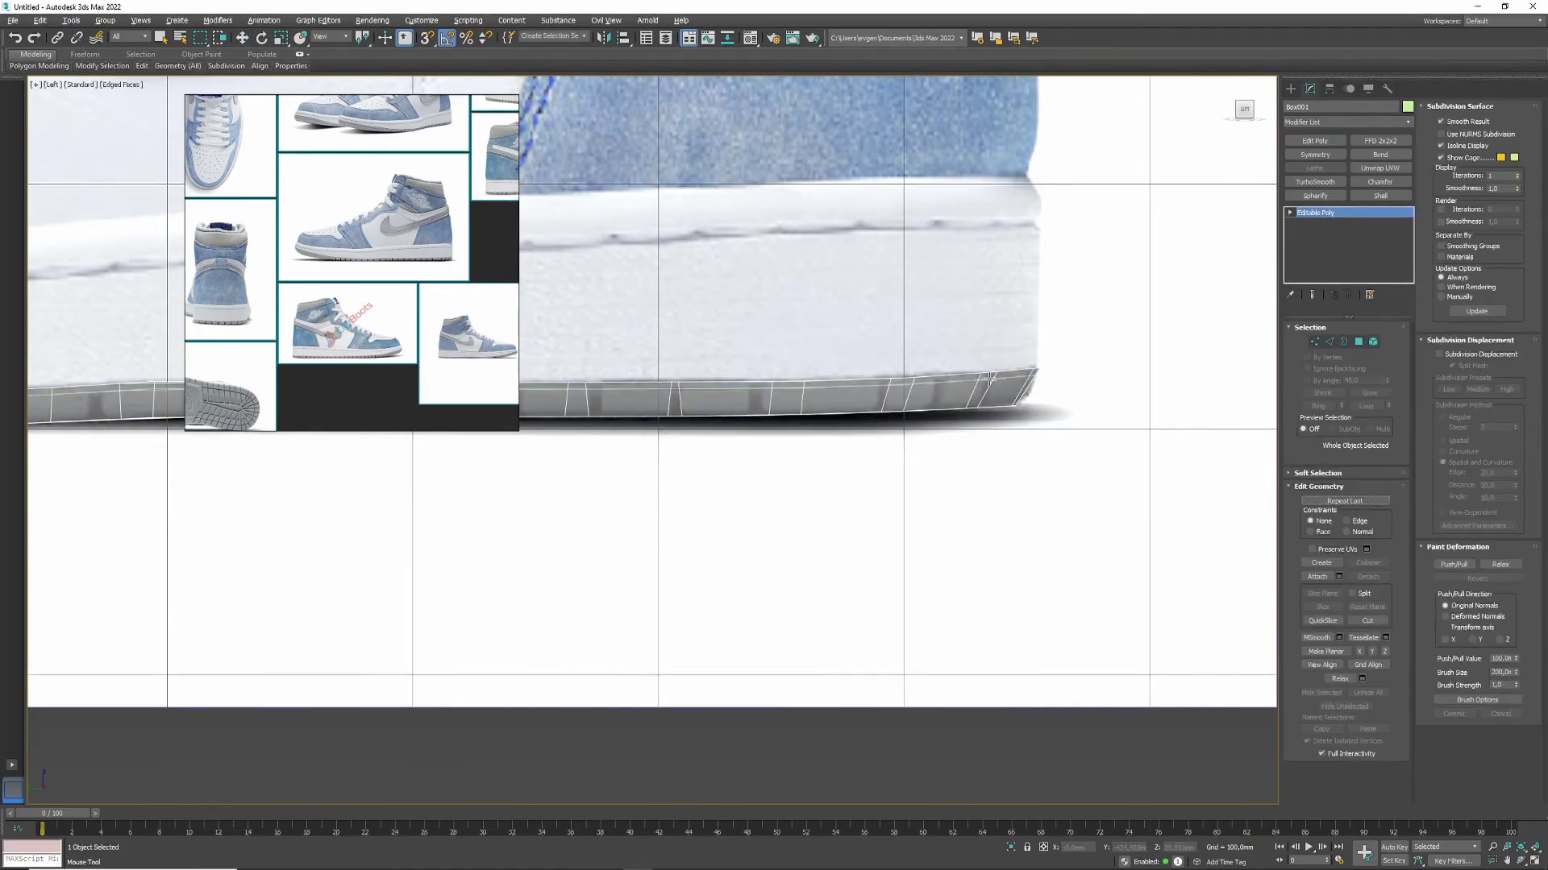
# Step: Move the outer vertices of the forefoot in the top view to fit the outline of the sole reference
pyautogui.hotkey('alt', 'w')
pyautogui.hotkey('alt', 'w')
pyautogui.press('w')
pyautogui.moveTo(1026, 594); pyautogui.dragTo(795, 519, button='middle')
pyautogui.press('1')
pyautogui.hotkey('alt', 'w')
pyautogui.hotkey('alt', 'w')
pyautogui.scroll(5, 788, 310)
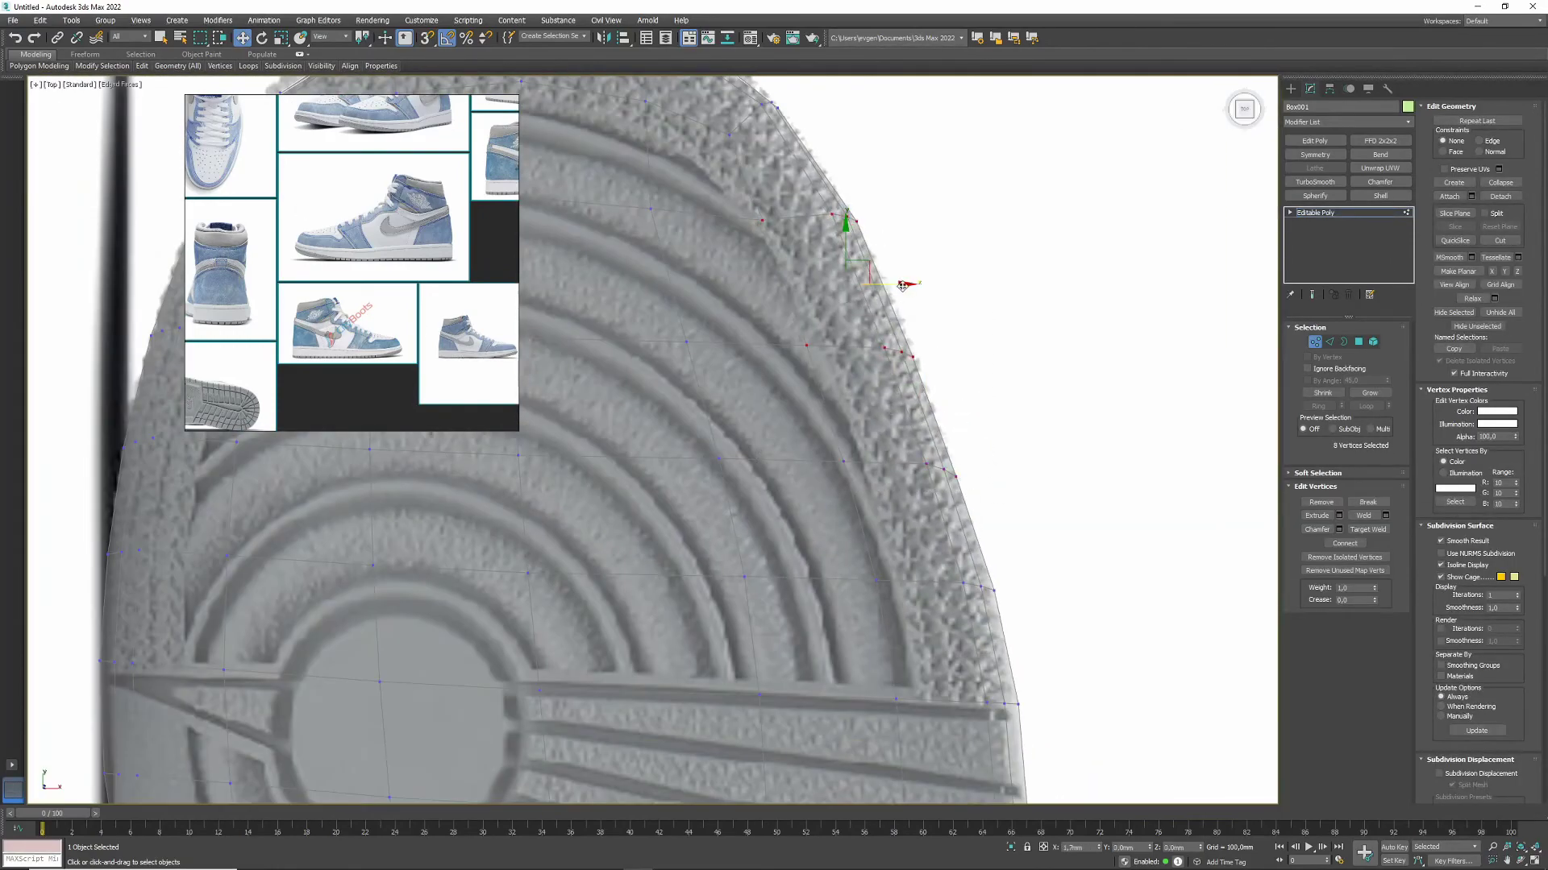
pyautogui.press('1')
# Step: Examine the sole's shape in perspective against the side and bottom reference images
pyautogui.hotkey('alt', 'w')
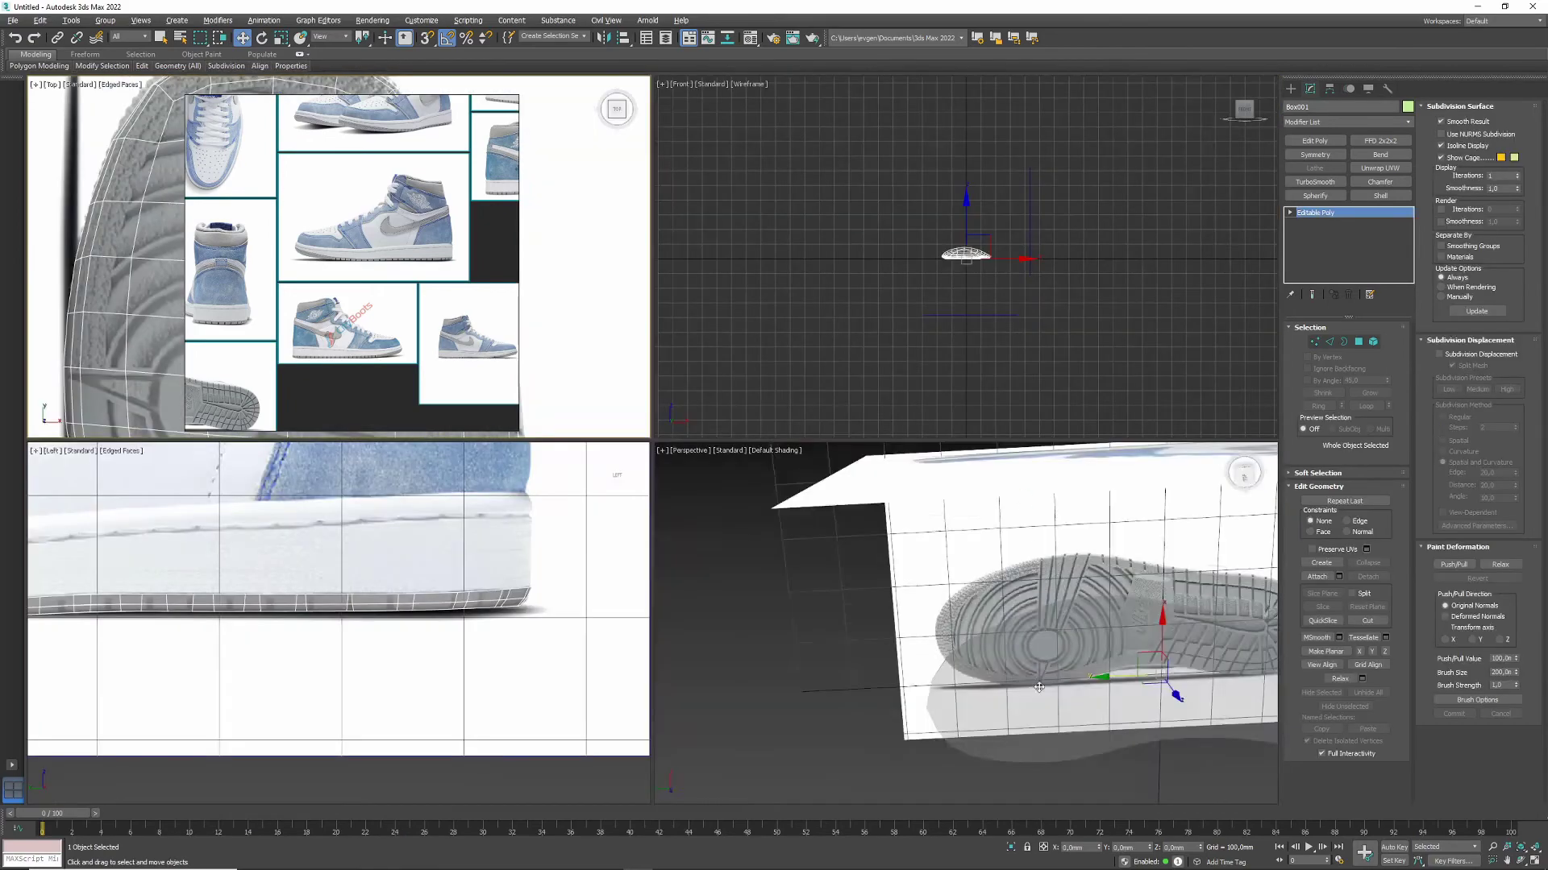
pyautogui.keyDown('alt'); pyautogui.moveTo(971, 467); pyautogui.dragTo(1064, 601, button='middle'); pyautogui.keyUp('alt')
pyautogui.hotkey('alt', 'w')
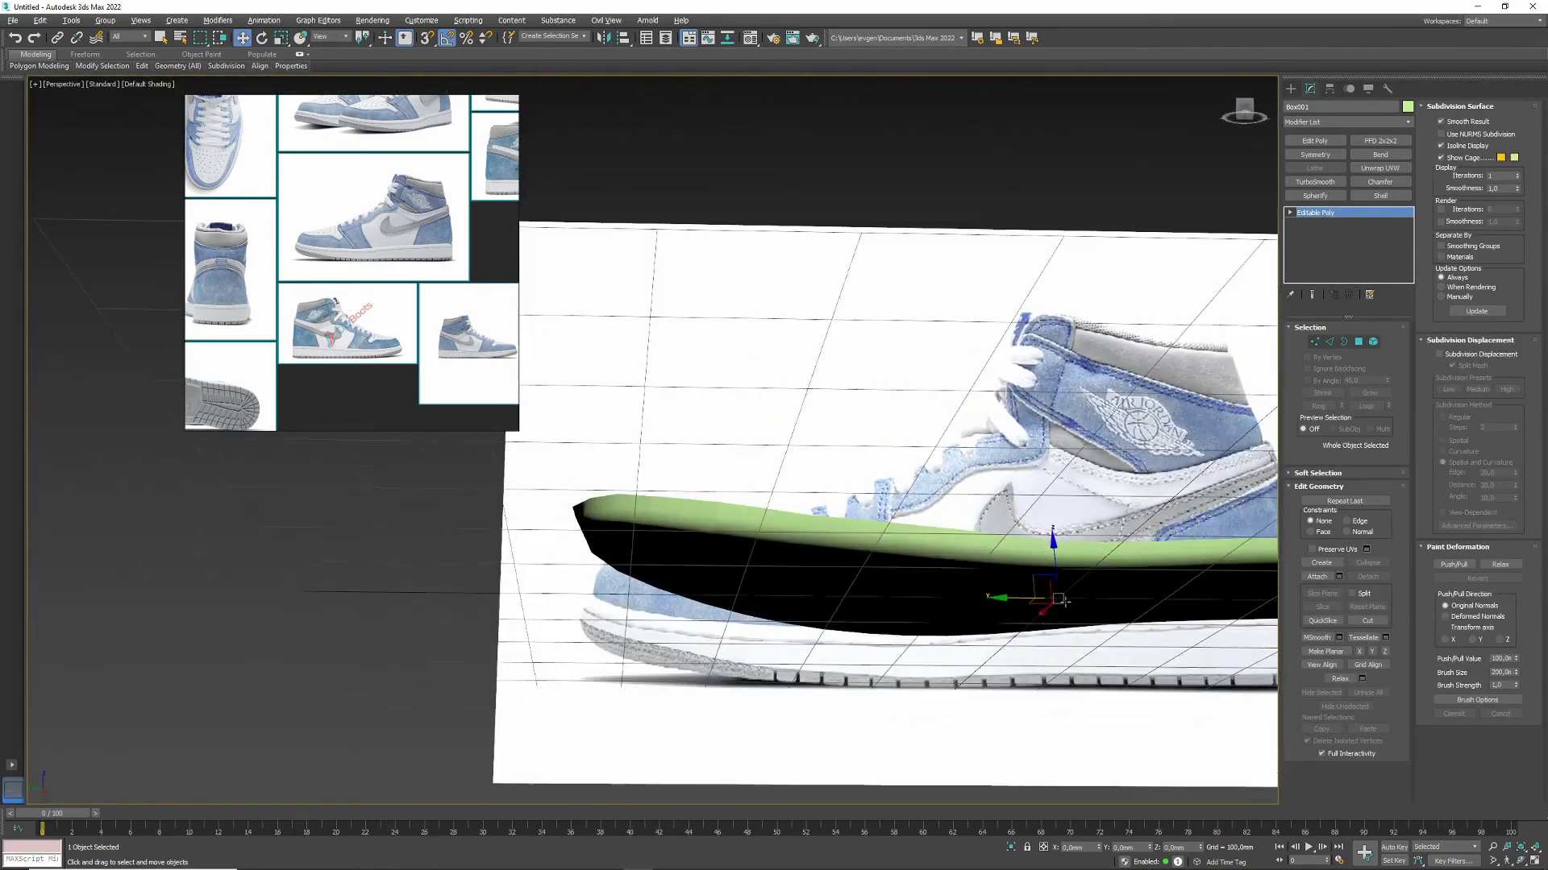
pyautogui.scroll(-5, 1059, 598)
pyautogui.scroll(2, 1058, 598)
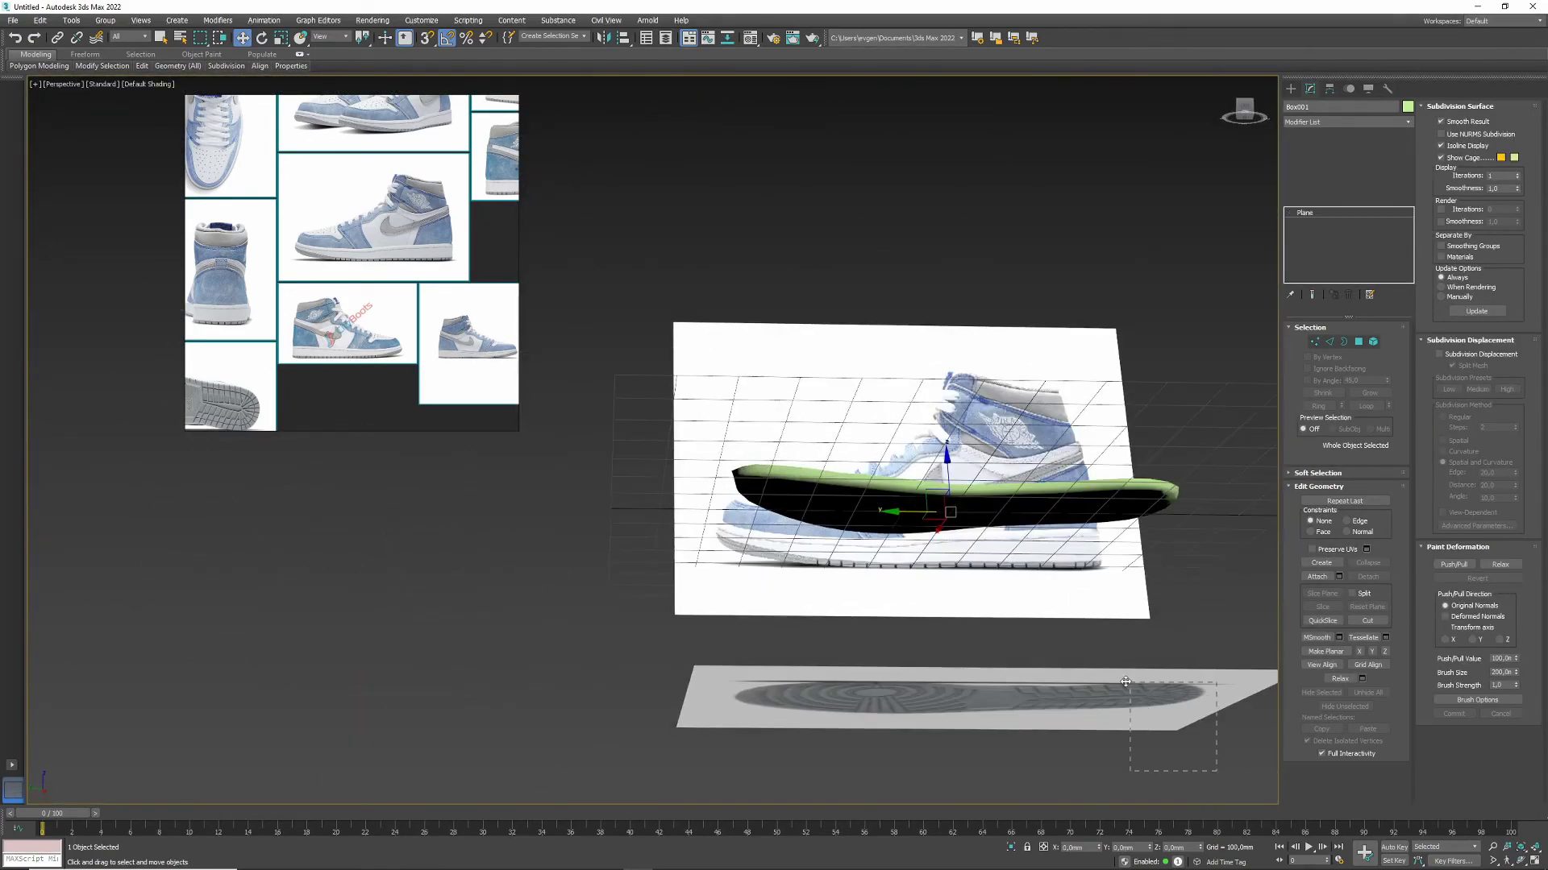
pyautogui.click(868, 568)
pyautogui.keyDown('alt'); pyautogui.moveTo(867, 567); pyautogui.dragTo(806, 456, button='middle'); pyautogui.keyUp('alt')
pyautogui.click(806, 456)
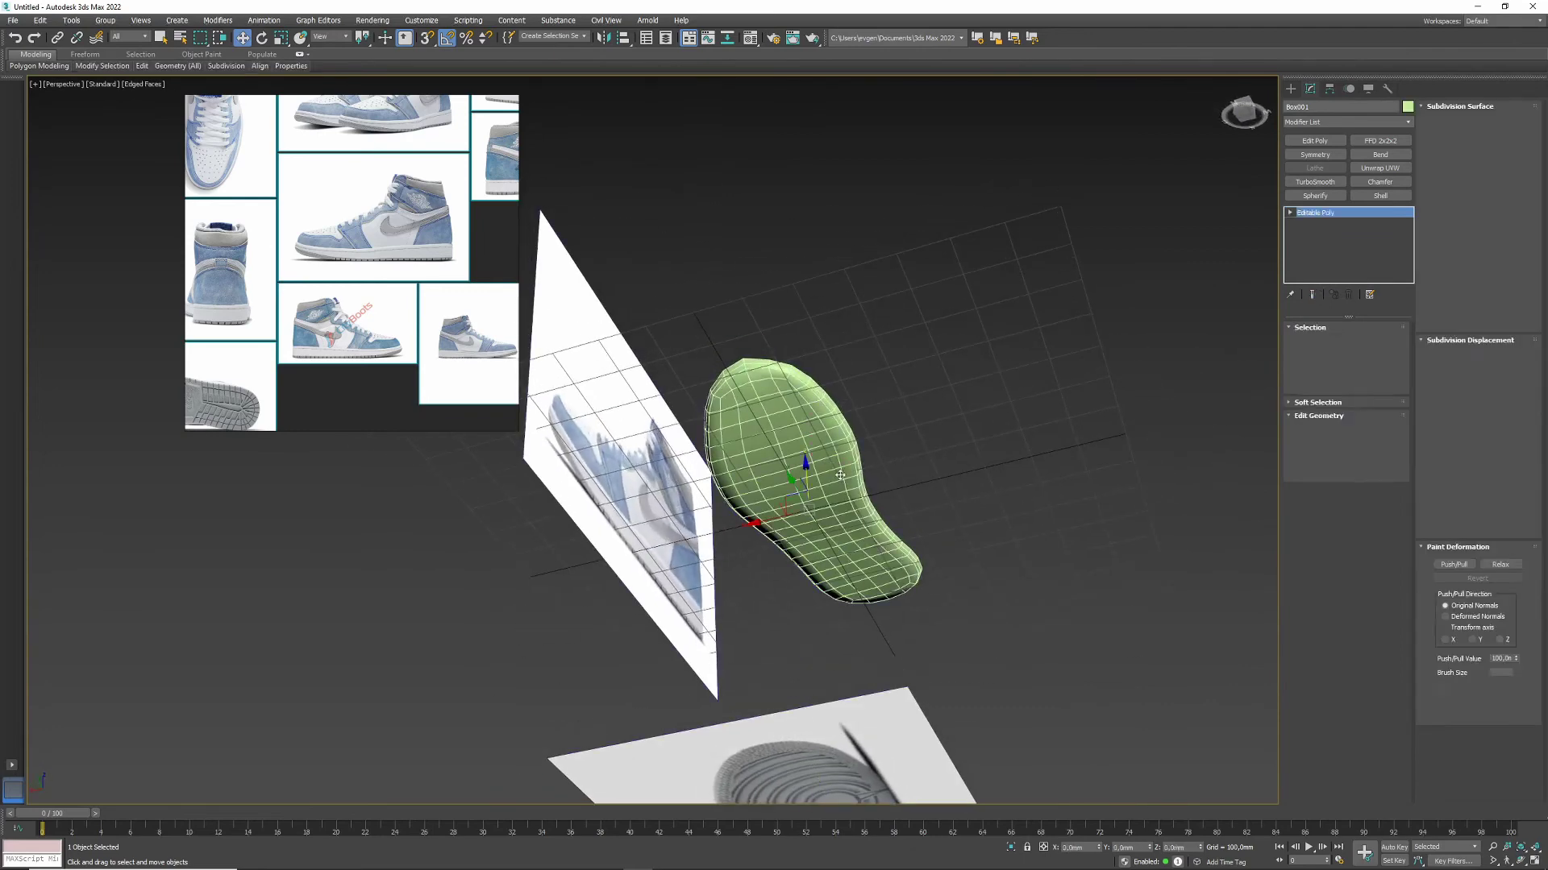
# Step: Smooth the whole sole with a TurboSmooth modifier set to 2 iterations with isoline display enabled
pyautogui.press('4')
pyautogui.hotkey('ctrl', 'a')
pyautogui.press('4')
pyautogui.click(1315, 181)
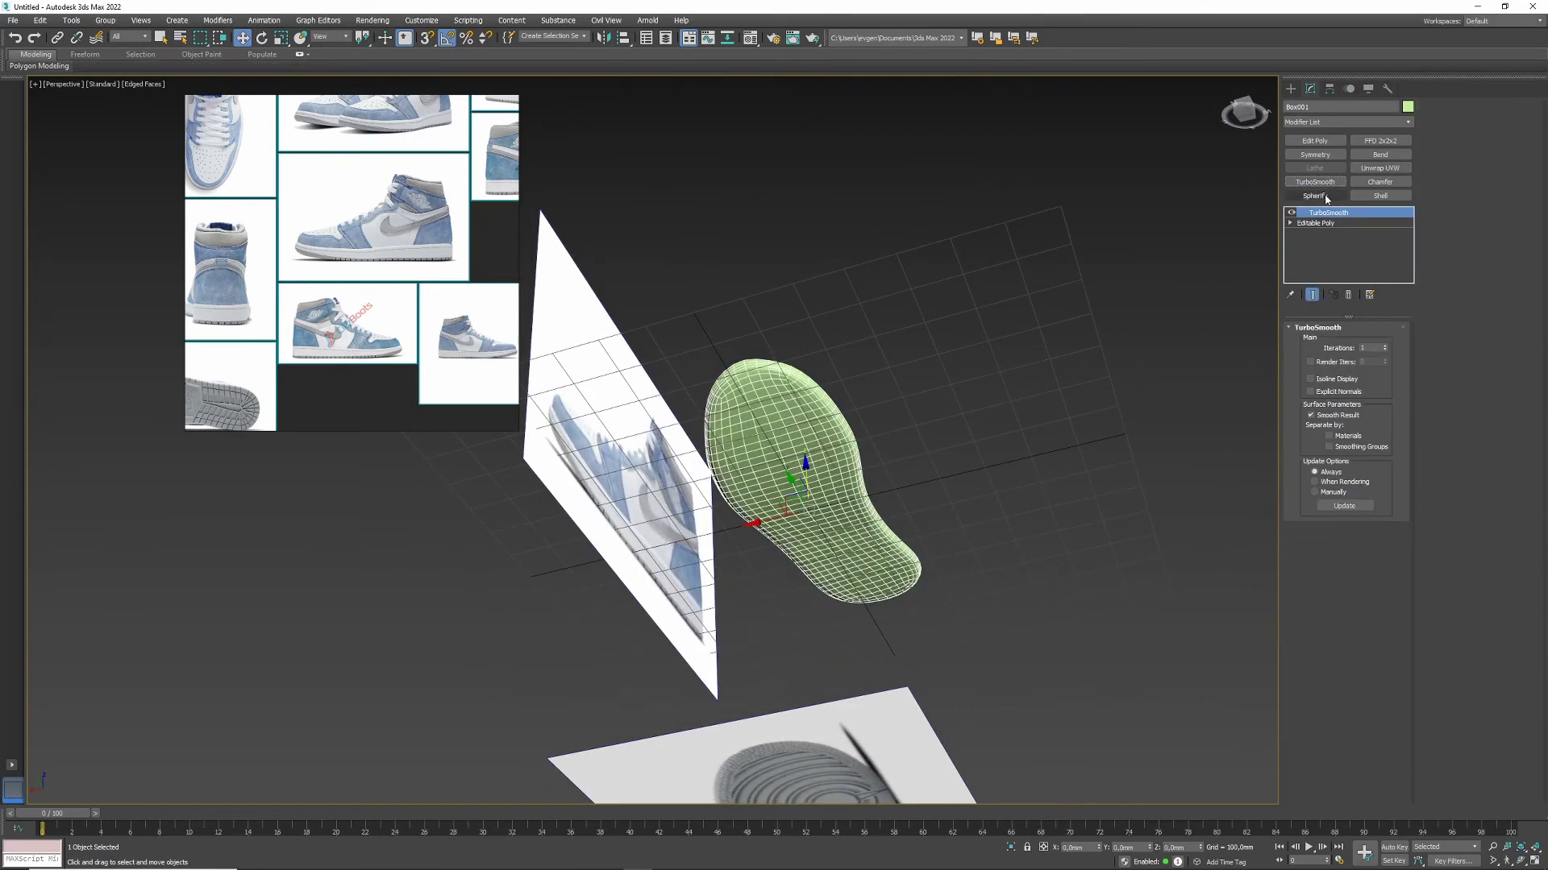
pyautogui.press('F4')
pyautogui.keyDown('alt'); pyautogui.moveTo(897, 493); pyautogui.dragTo(1000, 359, button='middle'); pyautogui.keyUp('alt')
pyautogui.click(1310, 379)
pyautogui.press('F4')
pyautogui.keyDown('alt'); pyautogui.moveTo(1048, 419); pyautogui.dragTo(1113, 435, button='middle'); pyautogui.keyUp('alt')
# Step: Extrude the sole's open border upward in the side view to form the white midsole's wall
pyautogui.hotkey('alt', 'w')
pyautogui.hotkey('alt', 'w')
pyautogui.scroll(5, 767, 511)
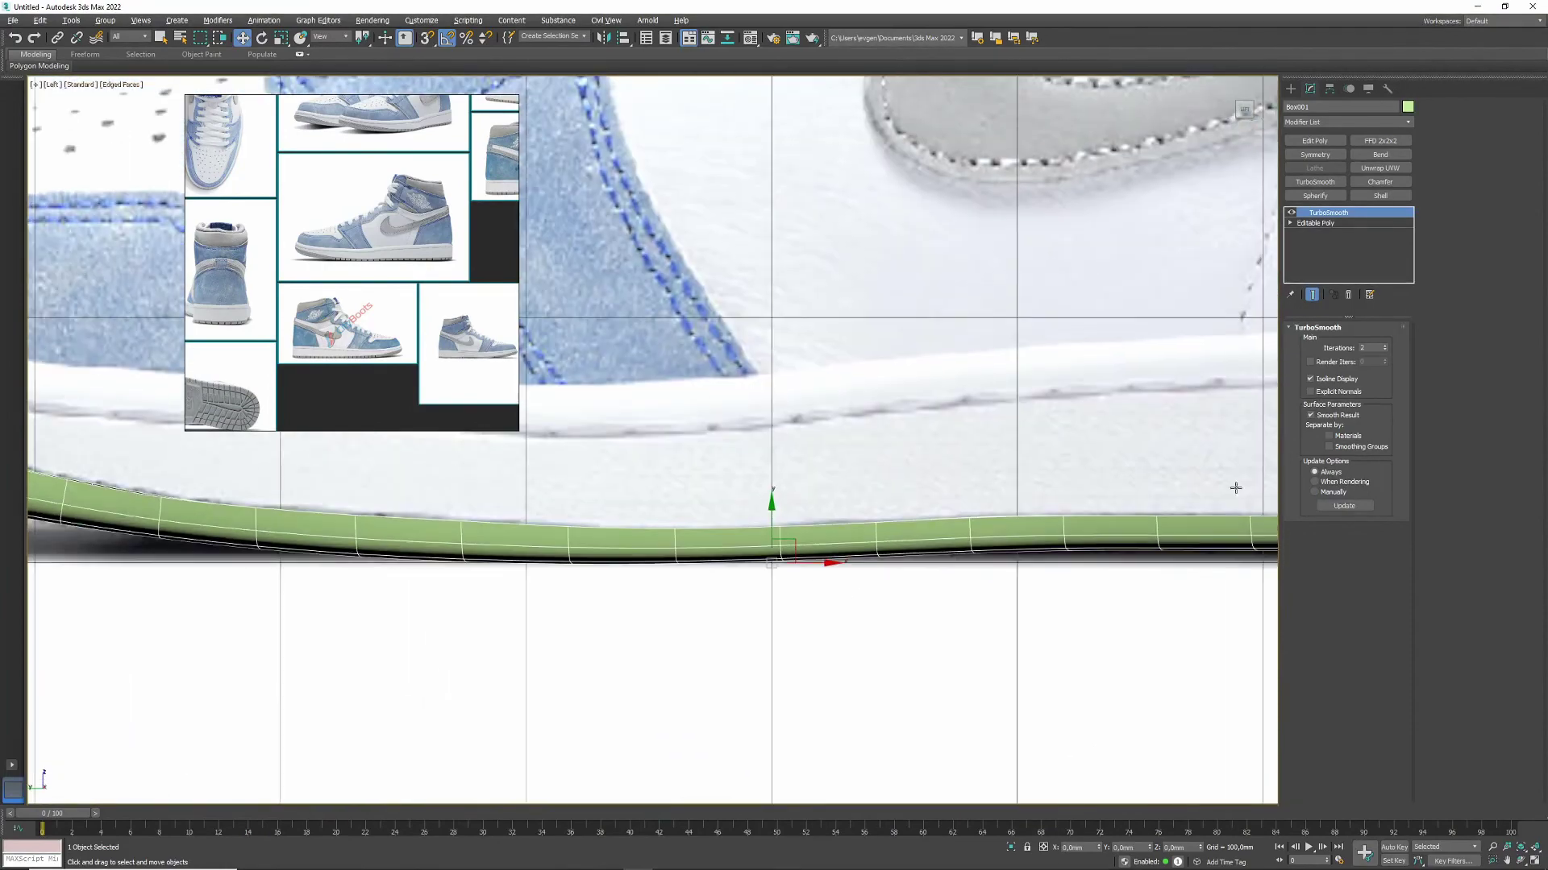
pyautogui.press('3')
pyautogui.scroll(-6, 925, 554)
pyautogui.keyDown('shift'); pyautogui.moveTo(866, 493); pyautogui.dragTo(988, 486); pyautogui.keyUp('shift')
# Step: Fit the wall's top vertices at the heel and toe to the midsole's upper edge
pyautogui.press('1')
pyautogui.scroll(4, 901, 429)
pyautogui.scroll(3, 1087, 430)
pyautogui.click(987, 482)
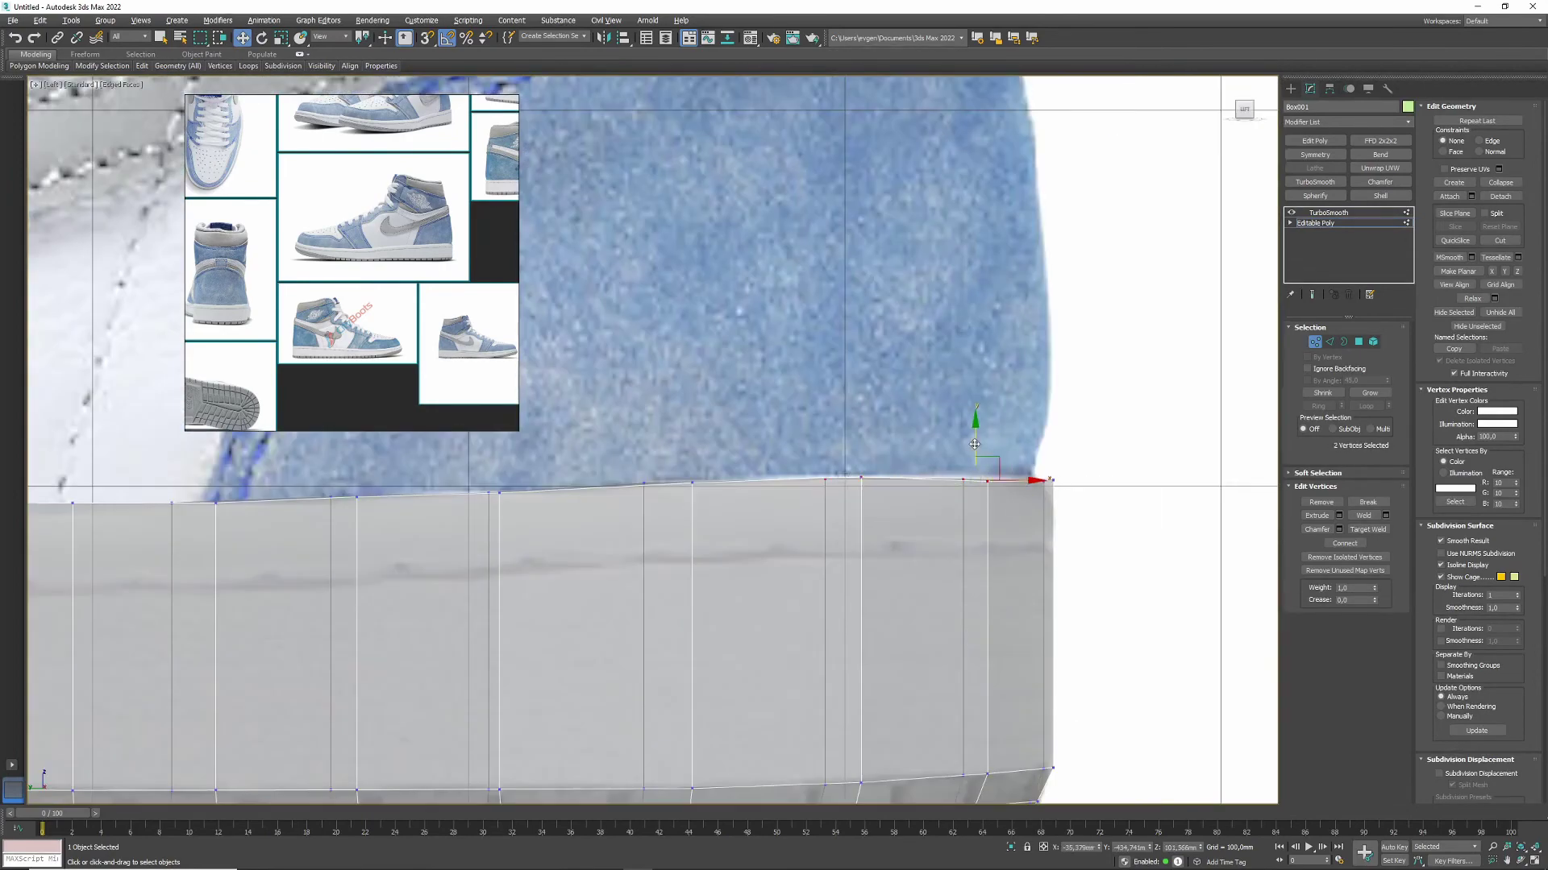
pyautogui.scroll(-6, 974, 444)
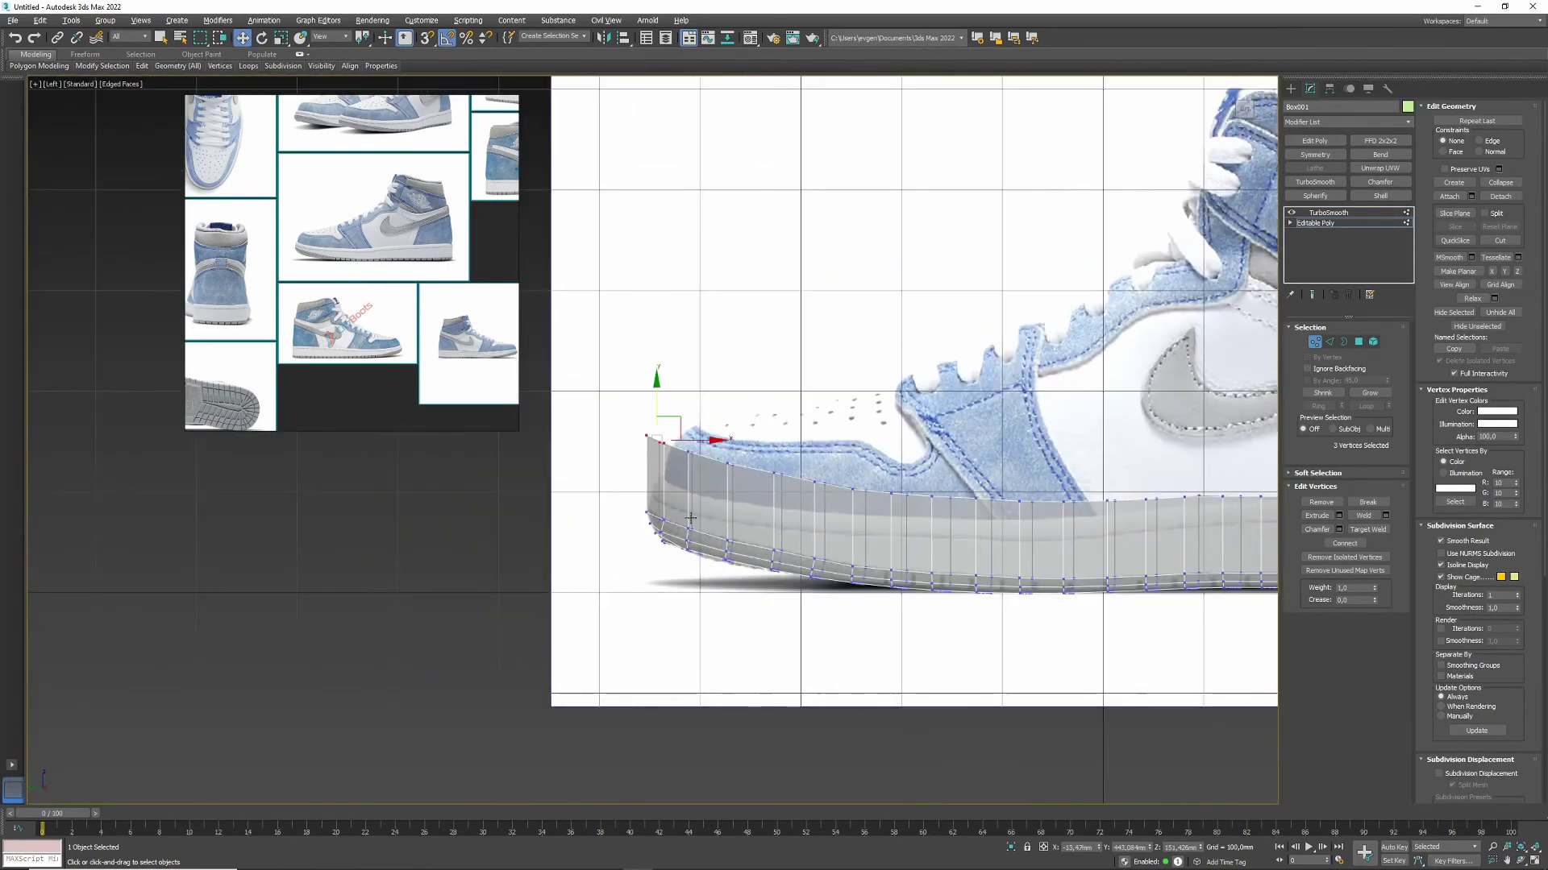
pyautogui.scroll(5, 601, 418)
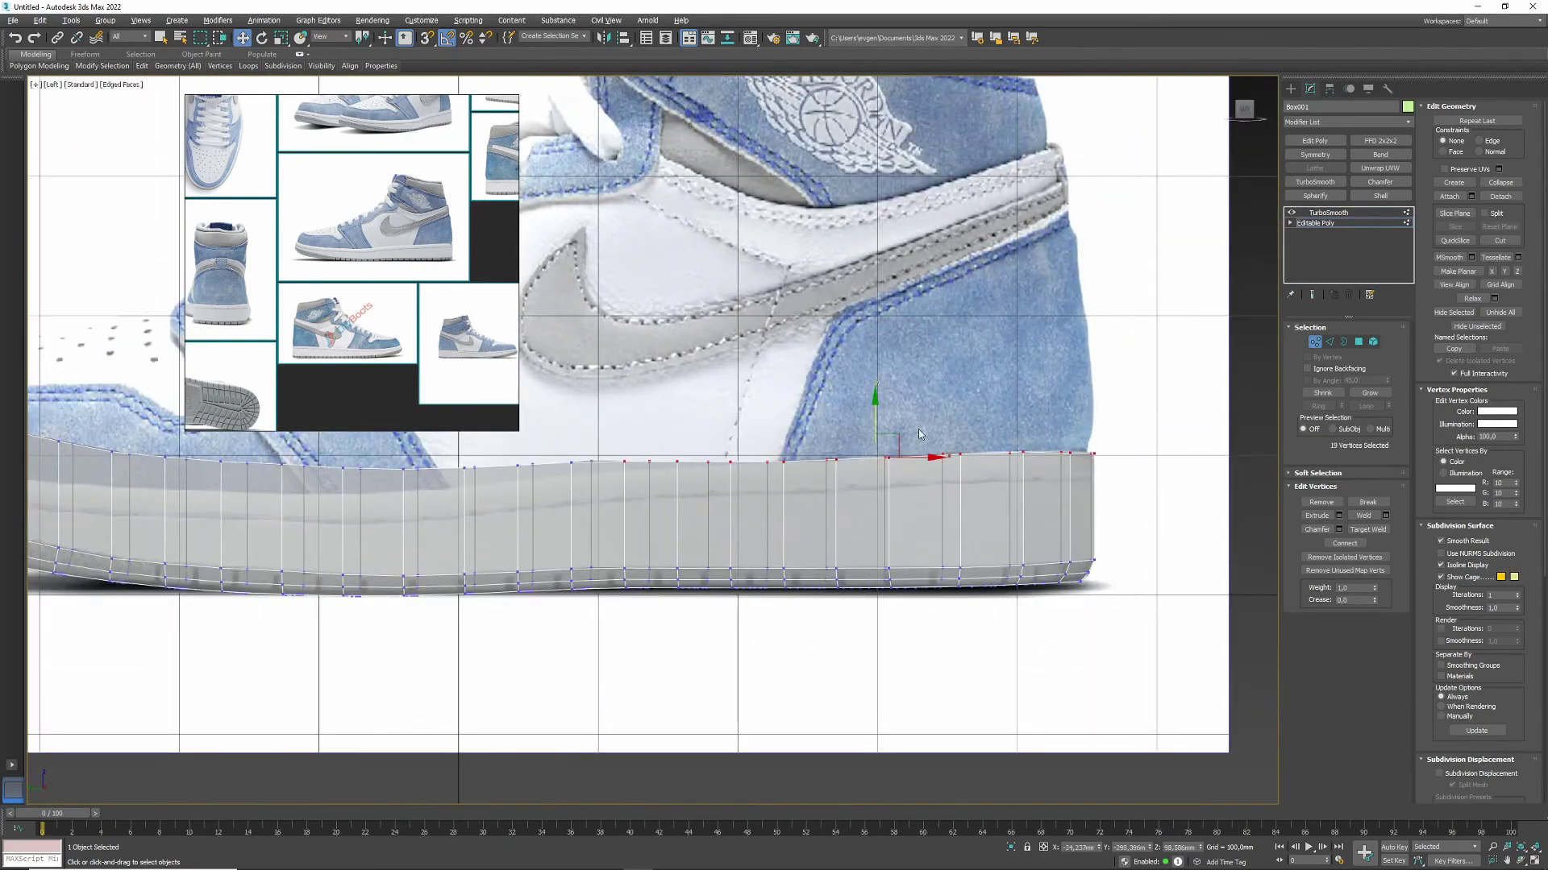
# Step: Lower the top vertices of the midfoot wall in pairs to follow the midsole's upper edge
pyautogui.scroll(1, 874, 408)
pyautogui.scroll(1, 836, 451)
pyautogui.moveTo(778, 431); pyautogui.dragTo(854, 478)
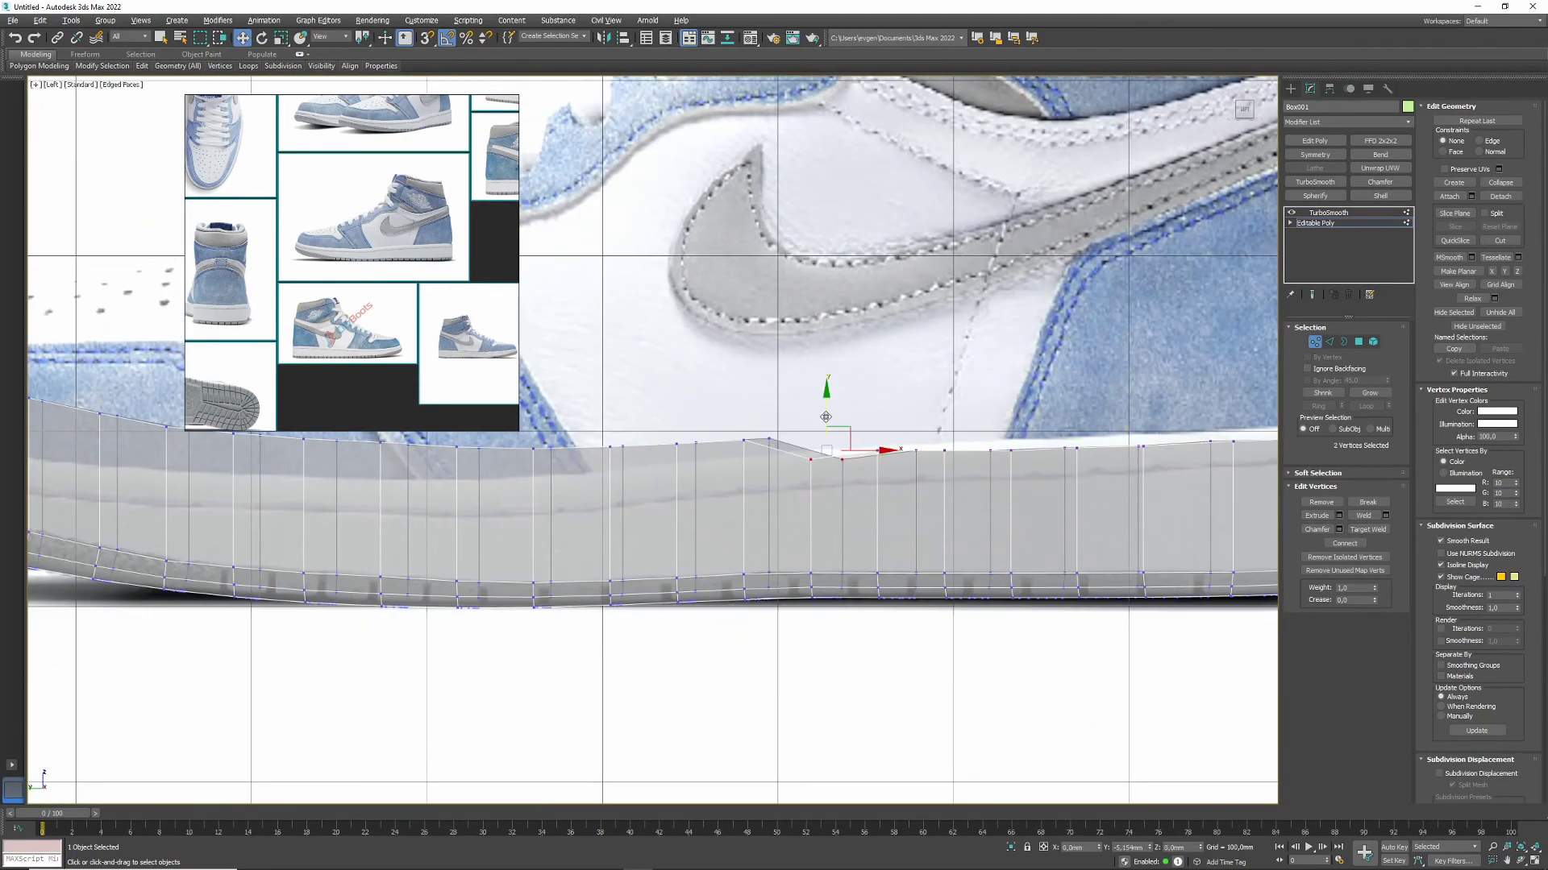
pyautogui.moveTo(916, 414); pyautogui.dragTo(969, 417, button='middle')
pyautogui.moveTo(788, 422); pyautogui.dragTo(836, 459)
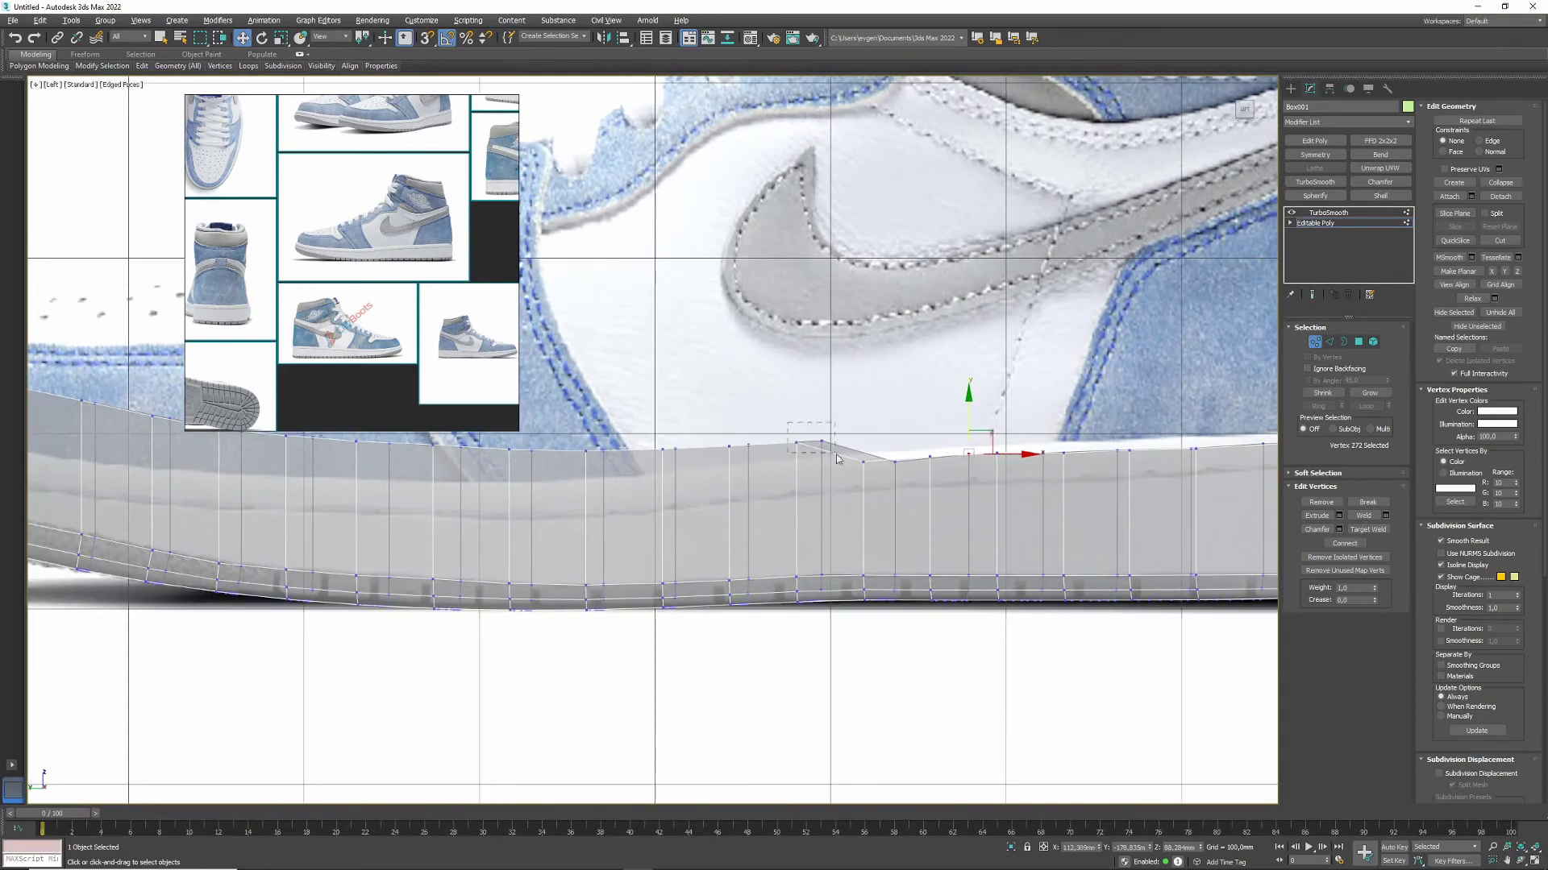
pyautogui.moveTo(739, 404); pyautogui.dragTo(896, 419, button='middle')
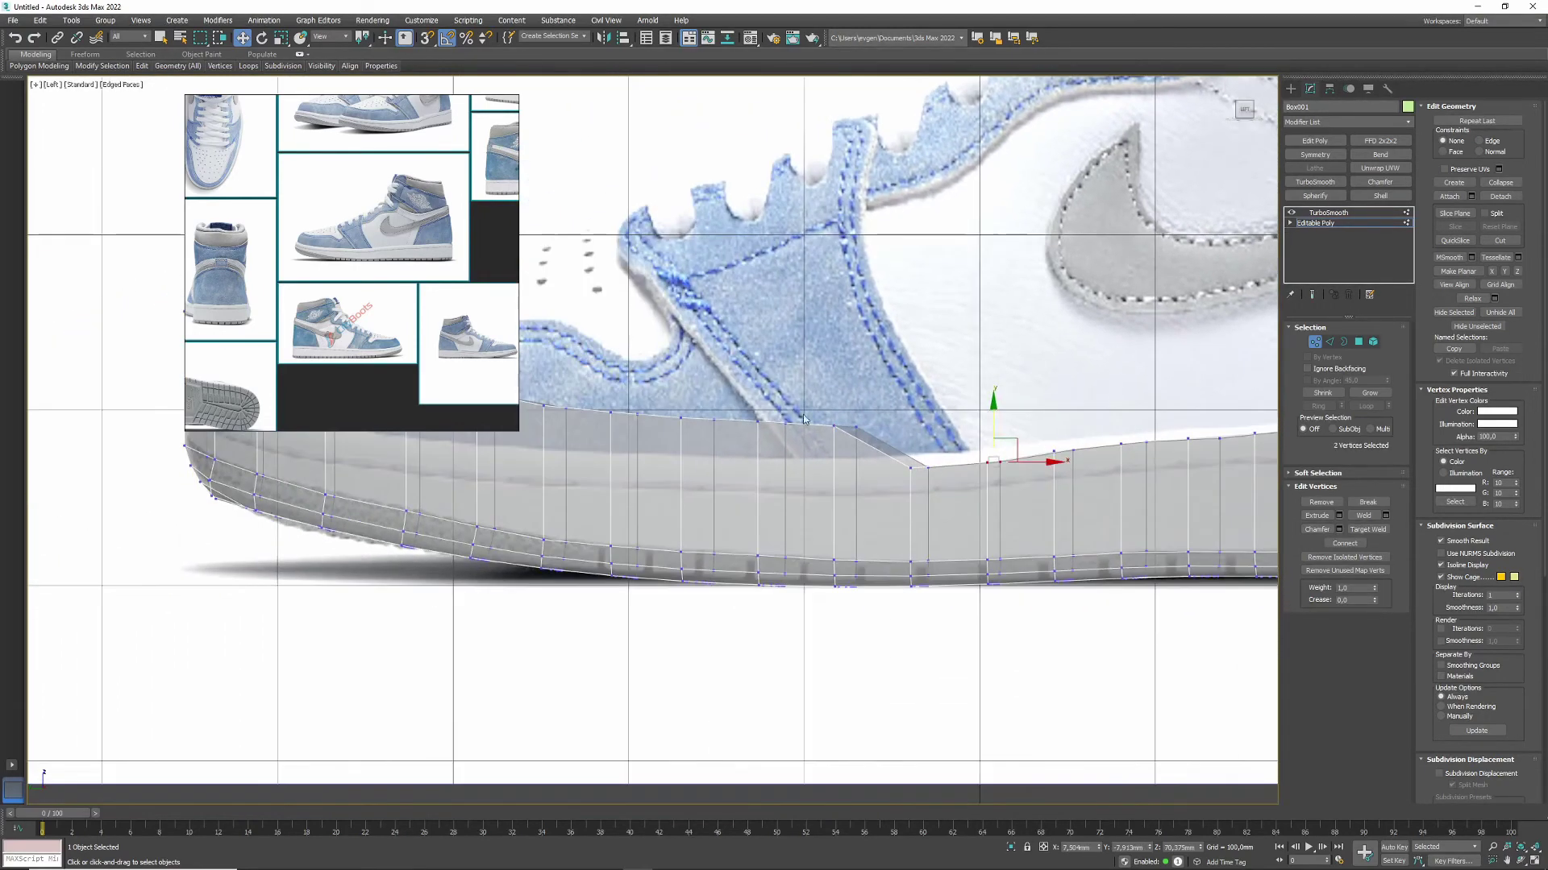
# Step: Lower the remaining top vertices from the forefoot to the toe onto the midsole's upper edge
pyautogui.moveTo(828, 431); pyautogui.dragTo(909, 423, button='middle')
pyautogui.moveTo(838, 419); pyautogui.dragTo(759, 452)
pyautogui.moveTo(759, 452); pyautogui.dragTo(966, 407, button='middle')
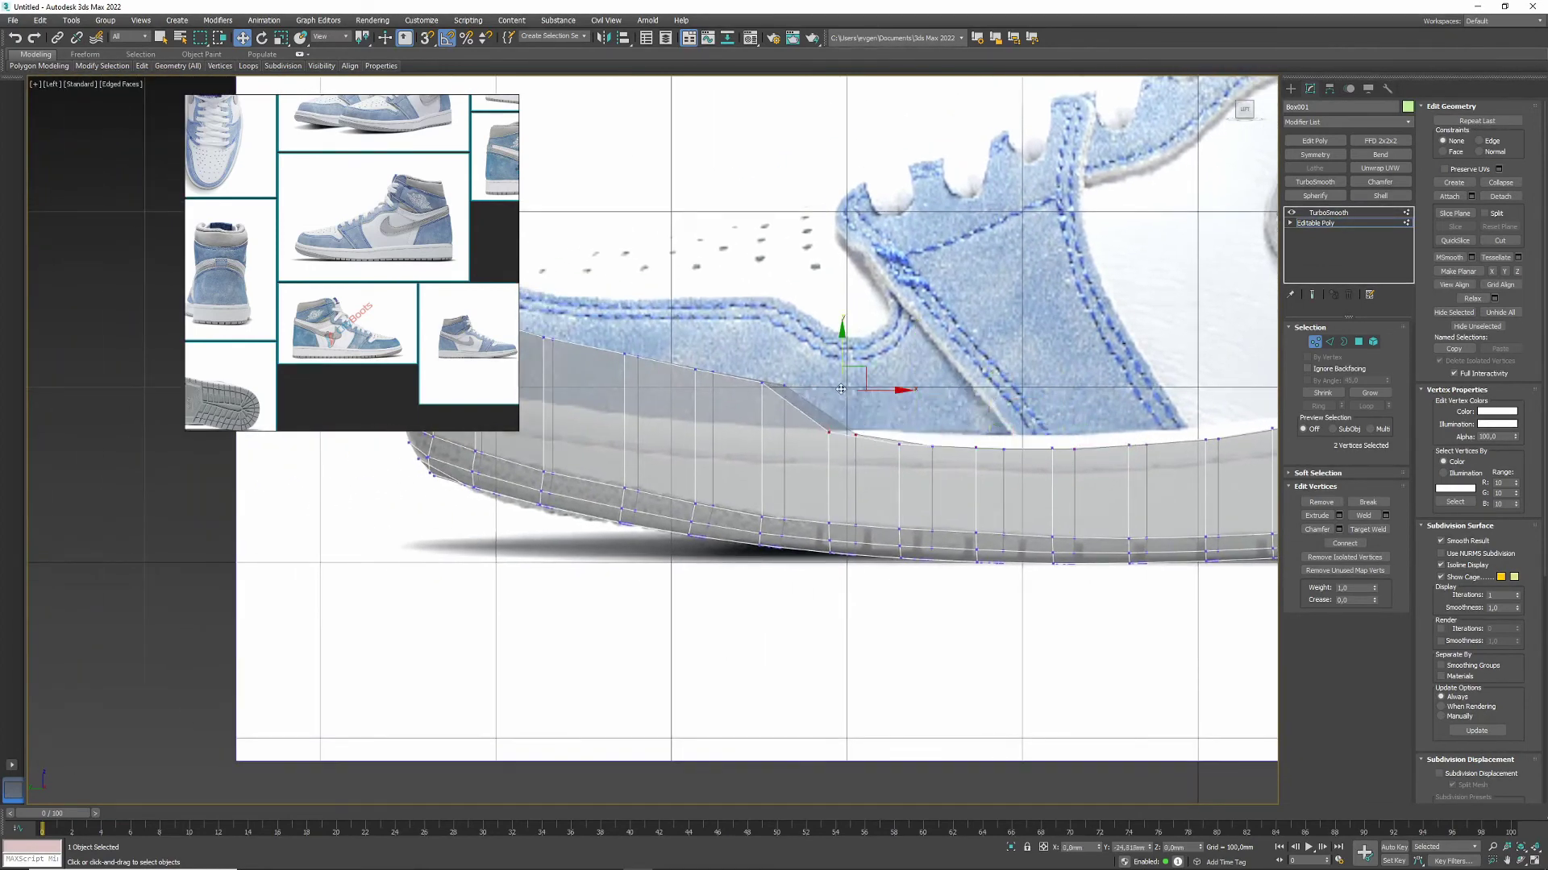
pyautogui.moveTo(764, 404); pyautogui.dragTo(685, 349)
pyautogui.moveTo(685, 349); pyautogui.dragTo(905, 424, button='middle')
pyautogui.moveTo(867, 415); pyautogui.dragTo(839, 352)
pyautogui.moveTo(825, 420); pyautogui.dragTo(905, 433, button='middle')
pyautogui.moveTo(862, 411); pyautogui.dragTo(835, 345)
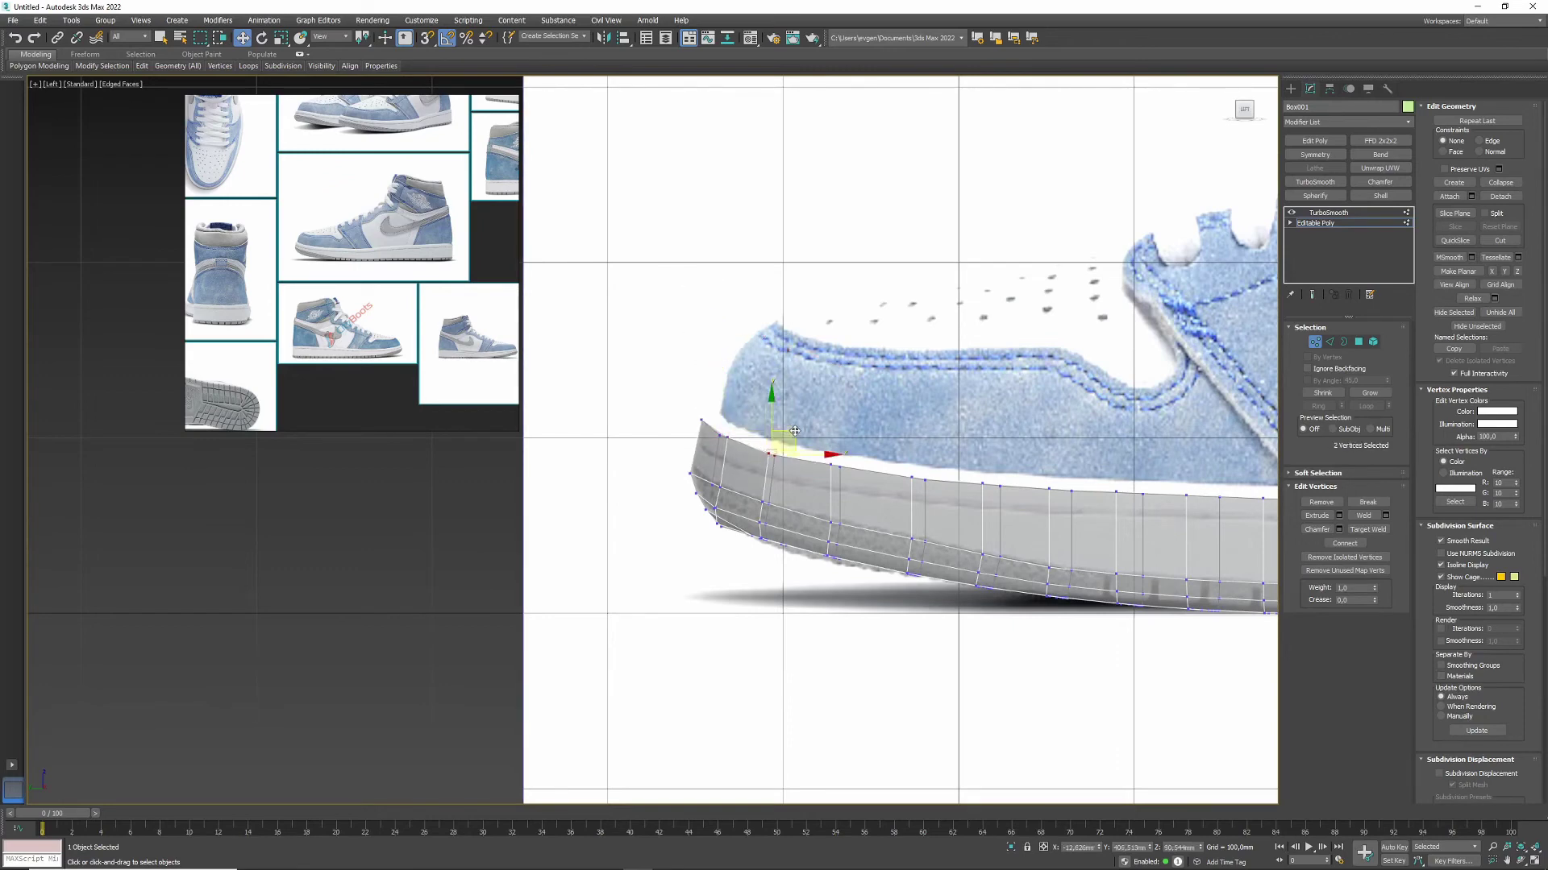
# Step: Cap the open border at the top of the midsole wall and inset the cap polygon to form a narrow rim
pyautogui.press('3')
pyautogui.press('p')
pyautogui.keyDown('alt'); pyautogui.moveTo(858, 448); pyautogui.dragTo(911, 403, button='middle'); pyautogui.keyUp('alt')
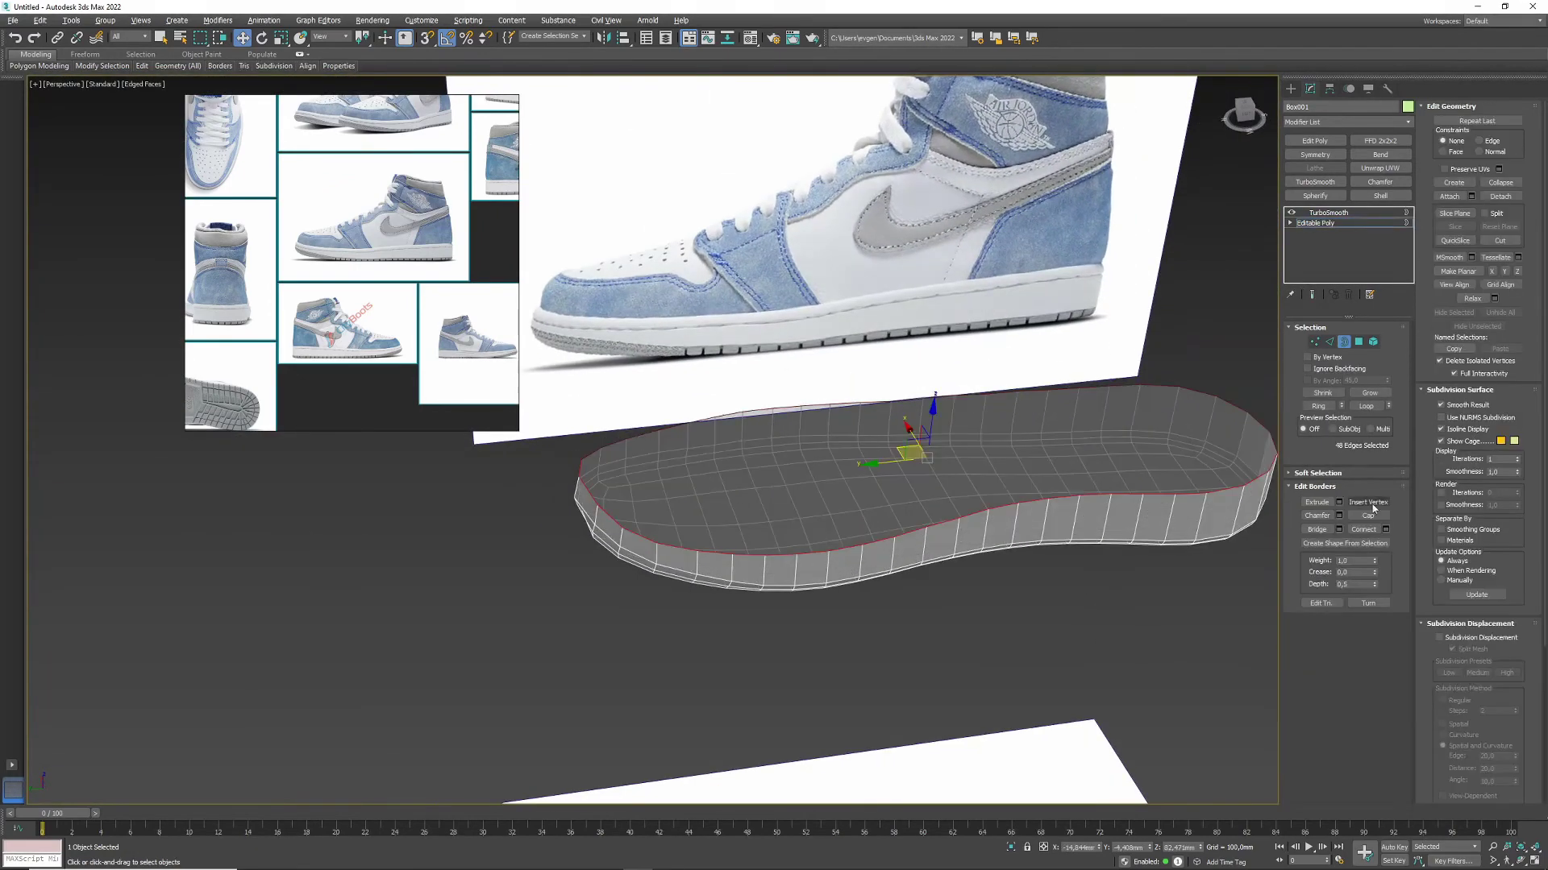
pyautogui.press('4')
pyautogui.click(1385, 530)
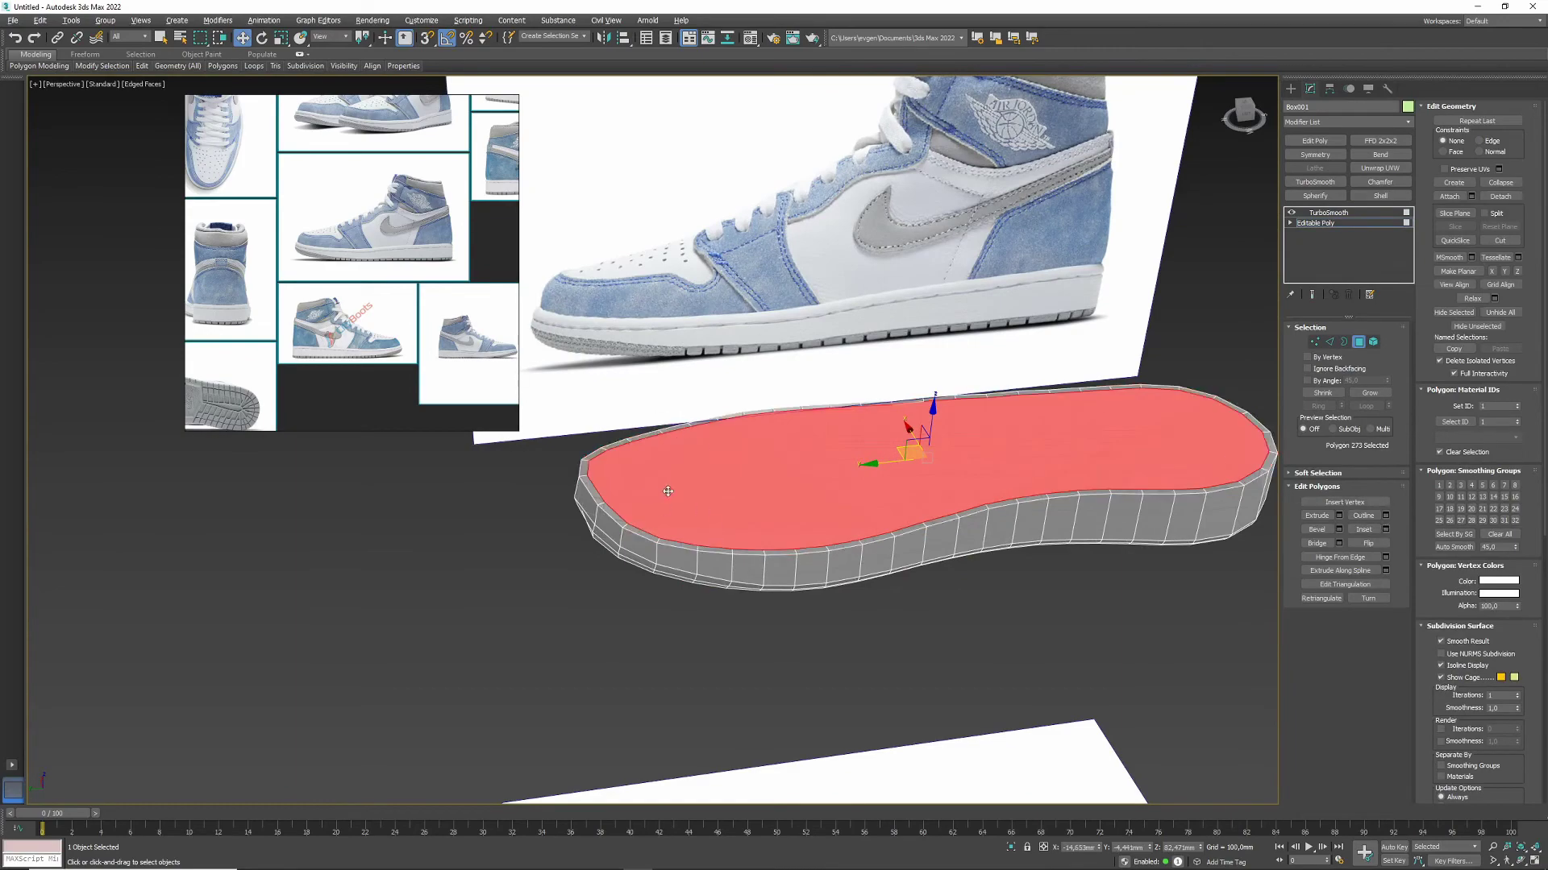
# Step: Remove the inset cap polygon from the midsole's top and select the open border around the rim
pyautogui.press('3')
pyautogui.hotkey('alt', 'w')
pyautogui.hotkey('alt', 'w')
pyautogui.scroll(5, 370, 501)
pyautogui.moveTo(370, 500); pyautogui.dragTo(634, 556, button='middle')
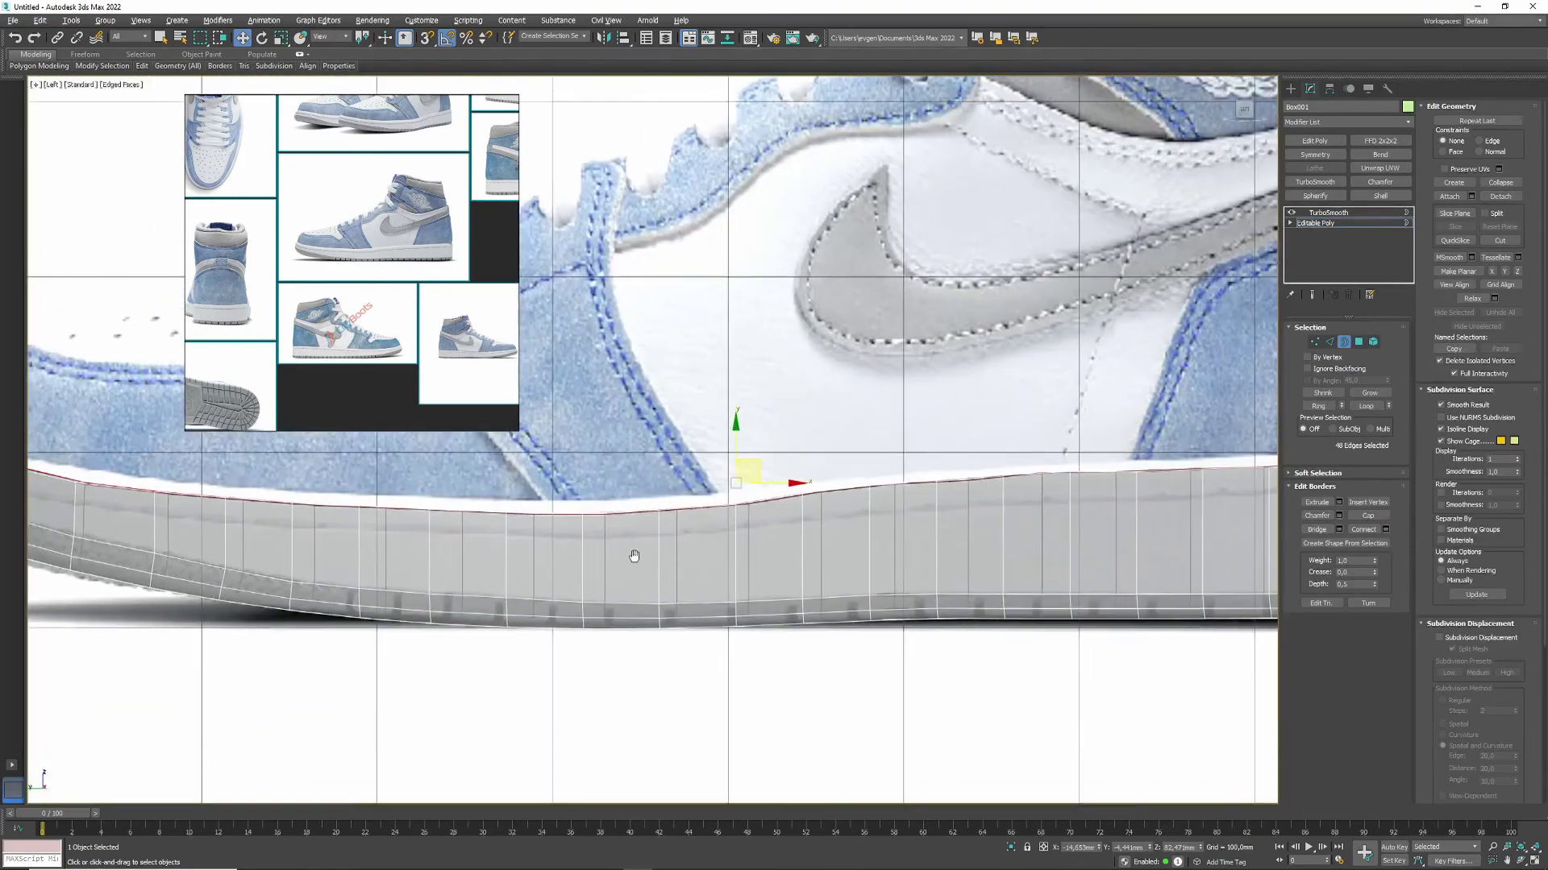
# Step: Adjust the top rim vertices from midfoot to heel so they run evenly beneath the midsole's upper edge in the side reference
pyautogui.scroll(2, 927, 459)
pyautogui.press('1')
pyautogui.scroll(3, 927, 459)
pyautogui.moveTo(875, 466); pyautogui.dragTo(1060, 535)
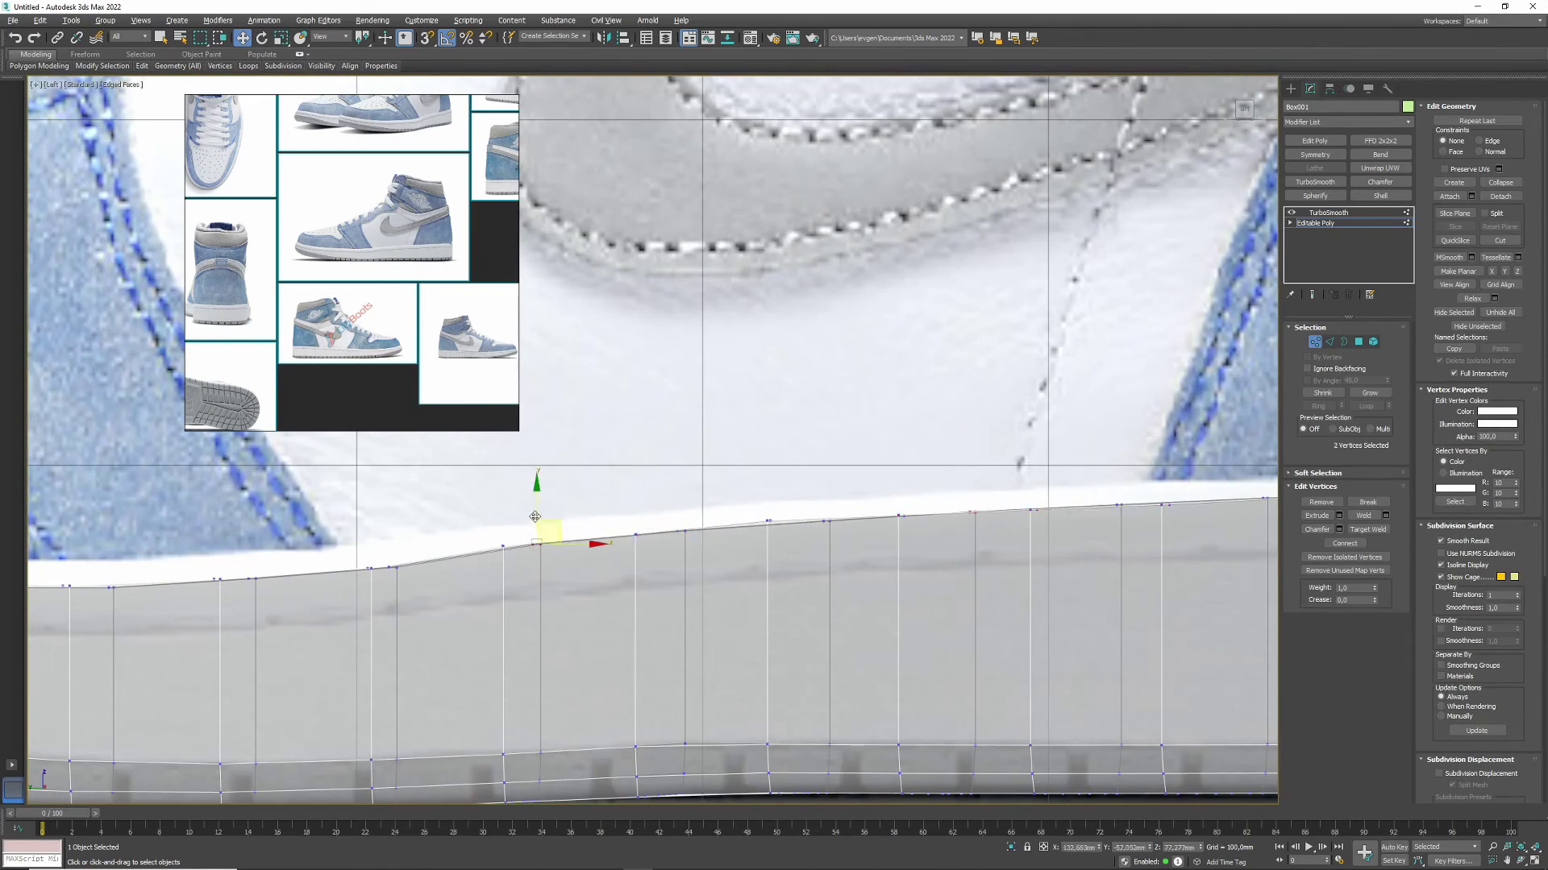
pyautogui.moveTo(985, 540); pyautogui.dragTo(951, 471, button='middle')
pyautogui.moveTo(701, 393); pyautogui.dragTo(1051, 480)
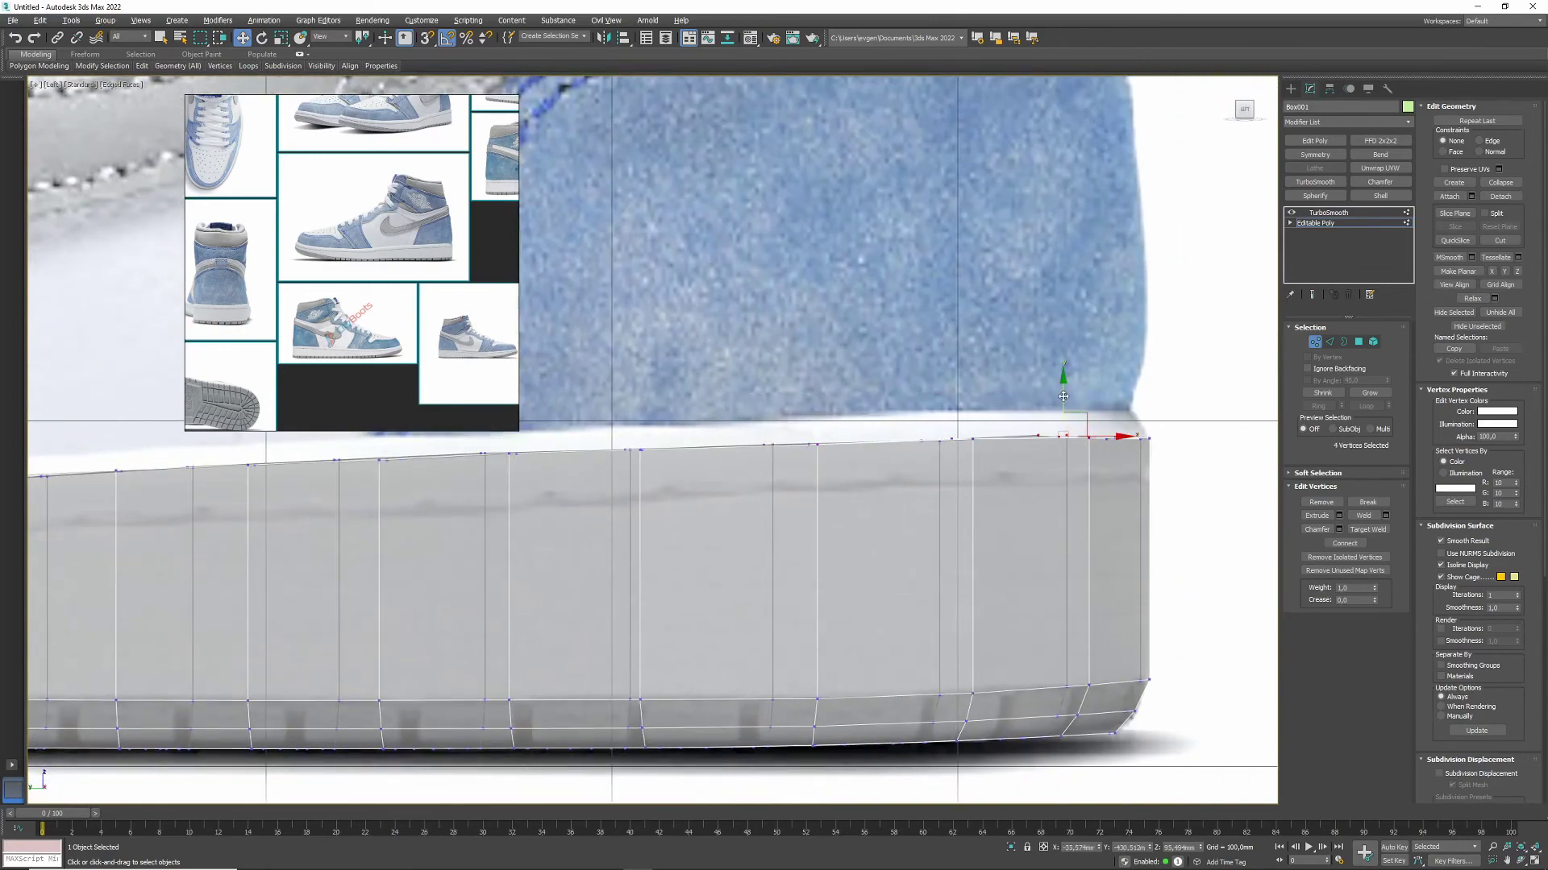
pyautogui.scroll(3, 1099, 446)
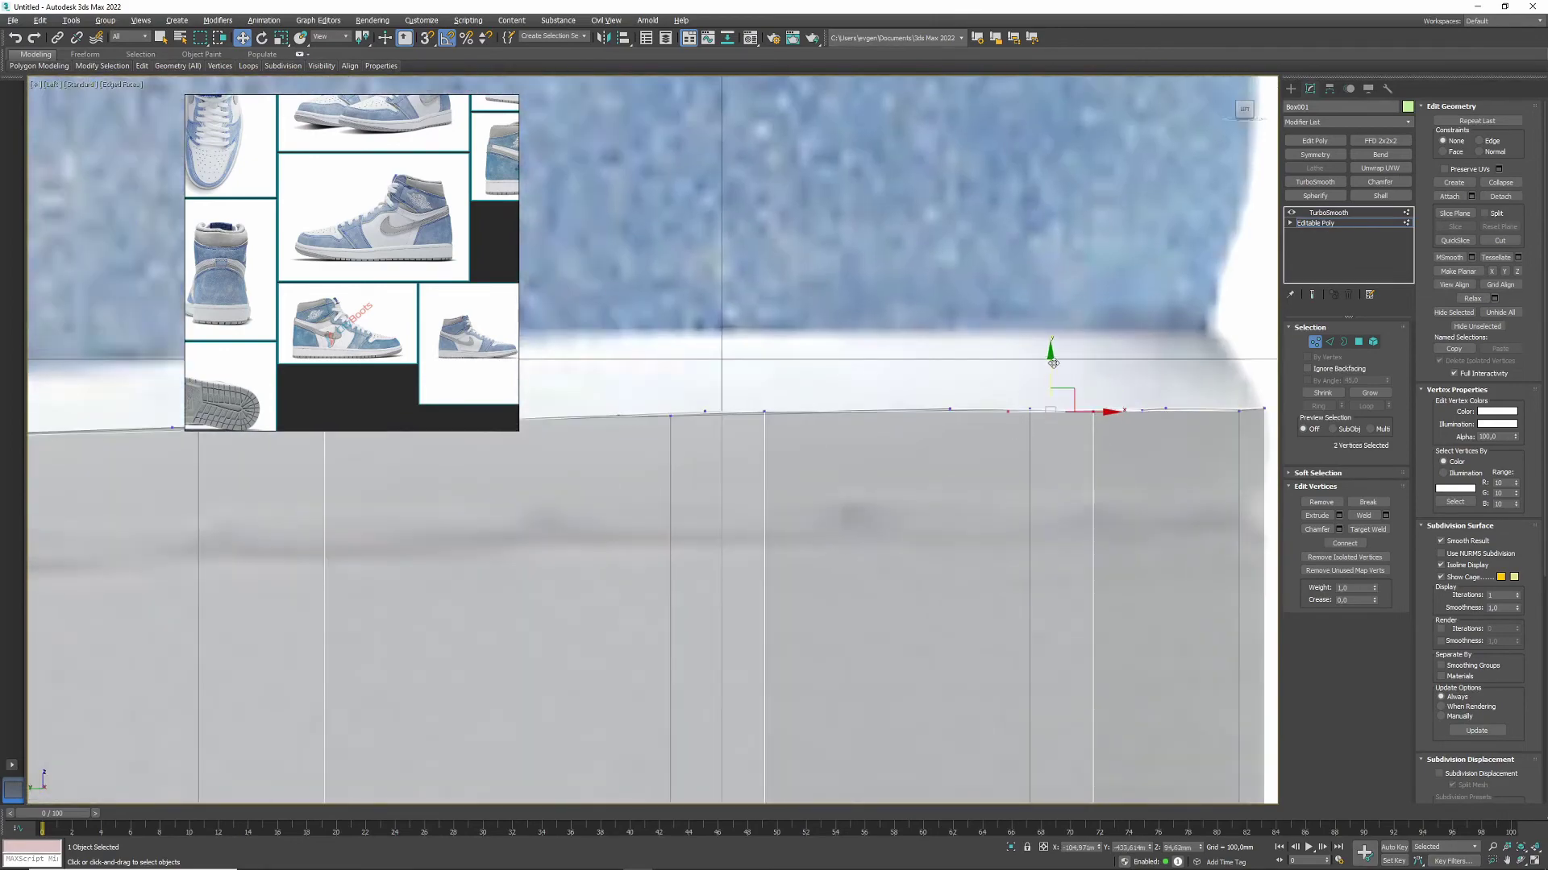
# Step: Extend the open top border upward by one strip to meet the midsole's upper edge
pyautogui.scroll(-3, 1053, 363)
pyautogui.press('3')
pyautogui.click(814, 503)
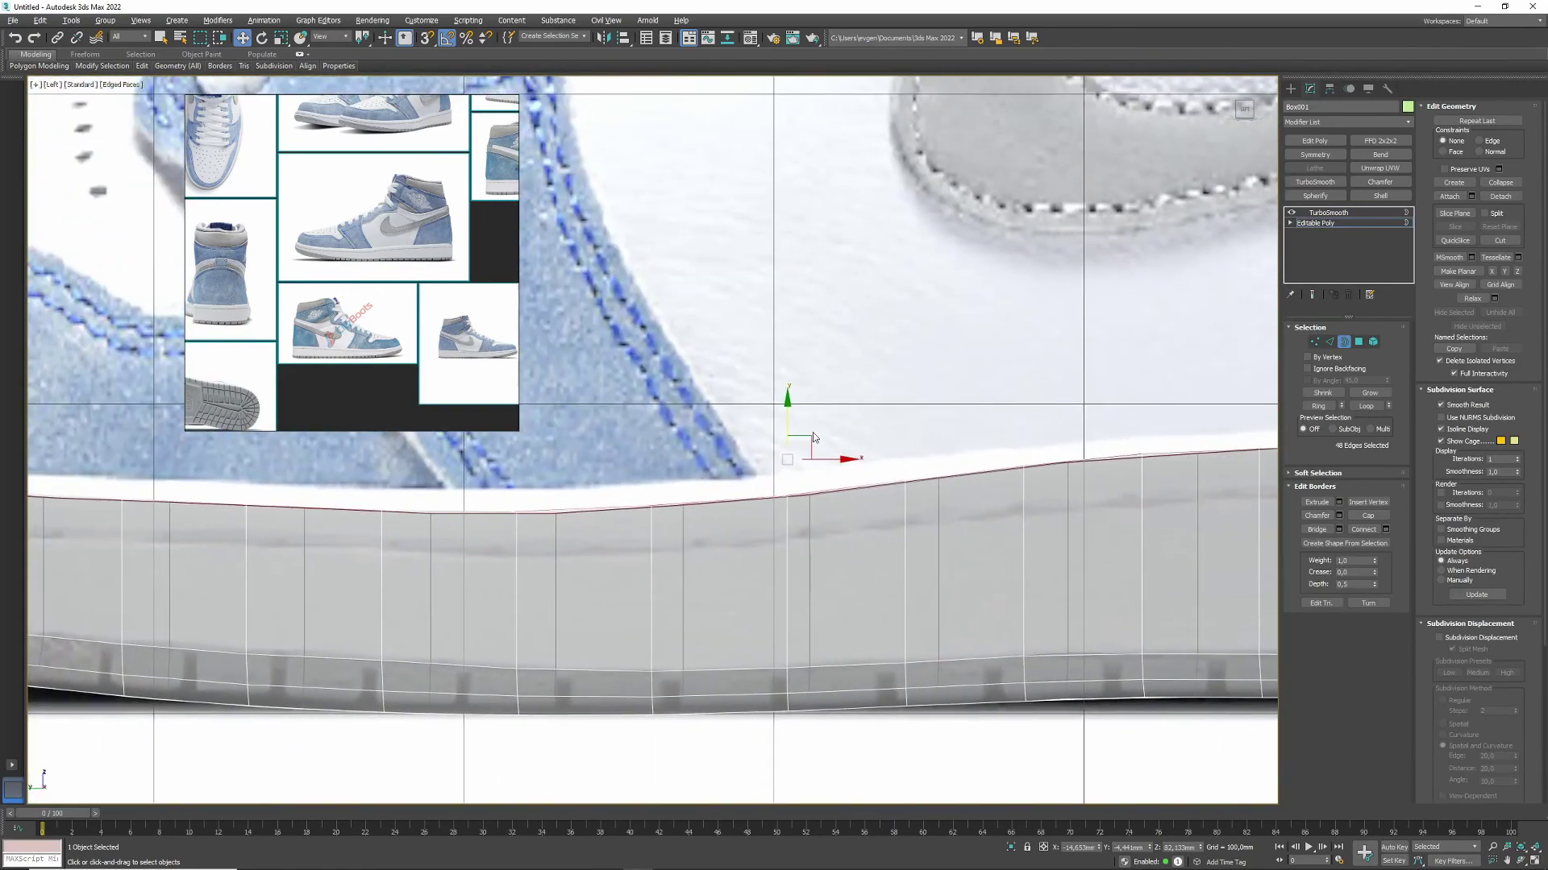
pyautogui.moveTo(788, 424); pyautogui.dragTo(790, 393)
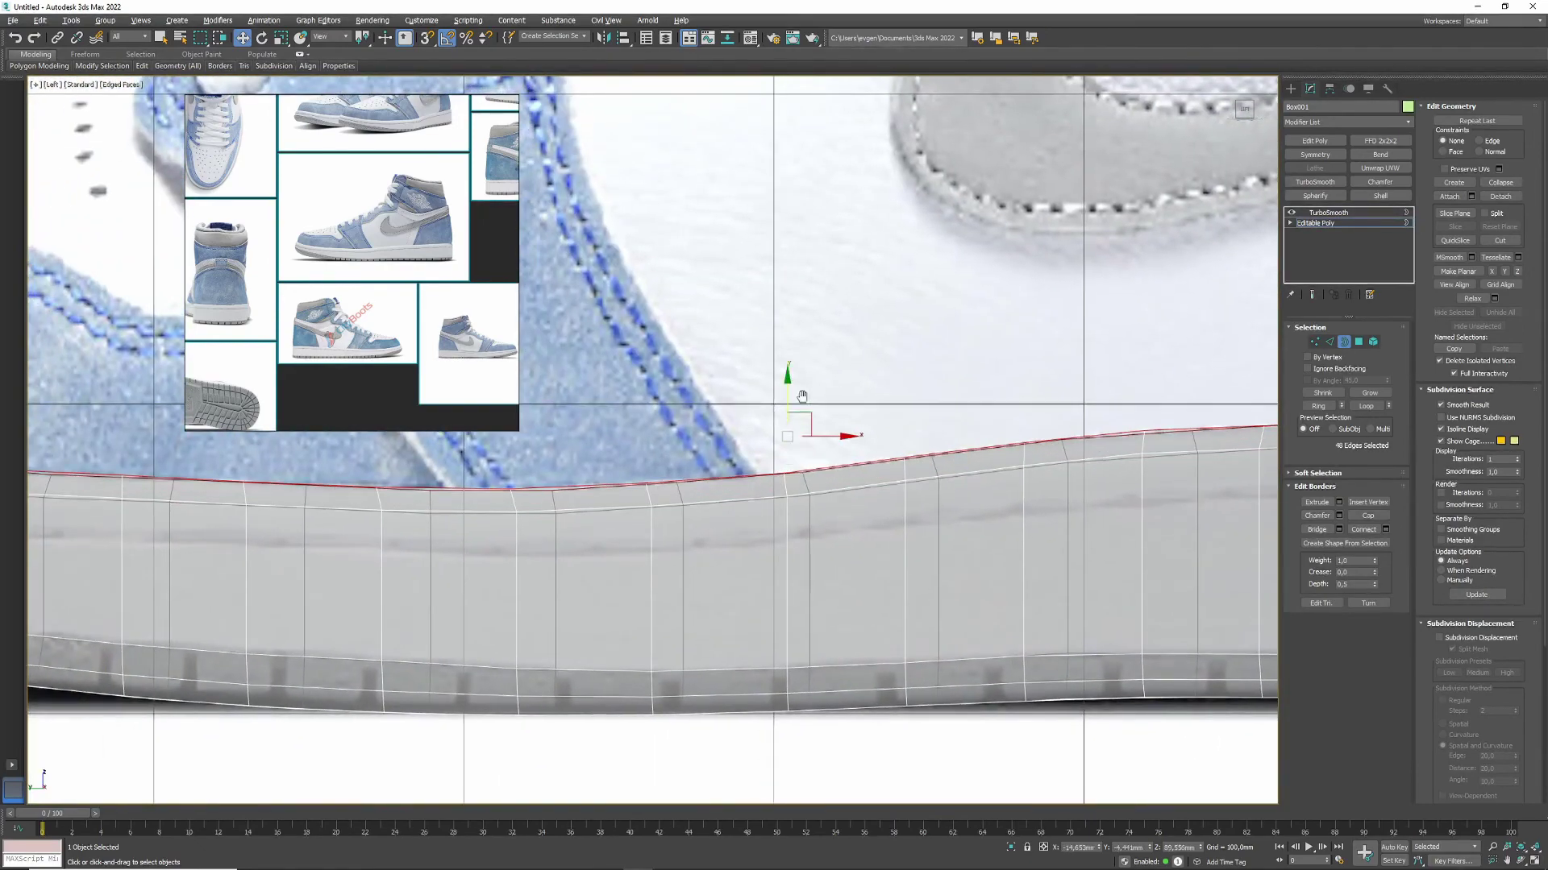
# Step: Add horizontal edge loops around the midsole wall and adjust the middle one to follow the seam in the side reference
pyautogui.moveTo(802, 396); pyautogui.dragTo(788, 517, button='middle')
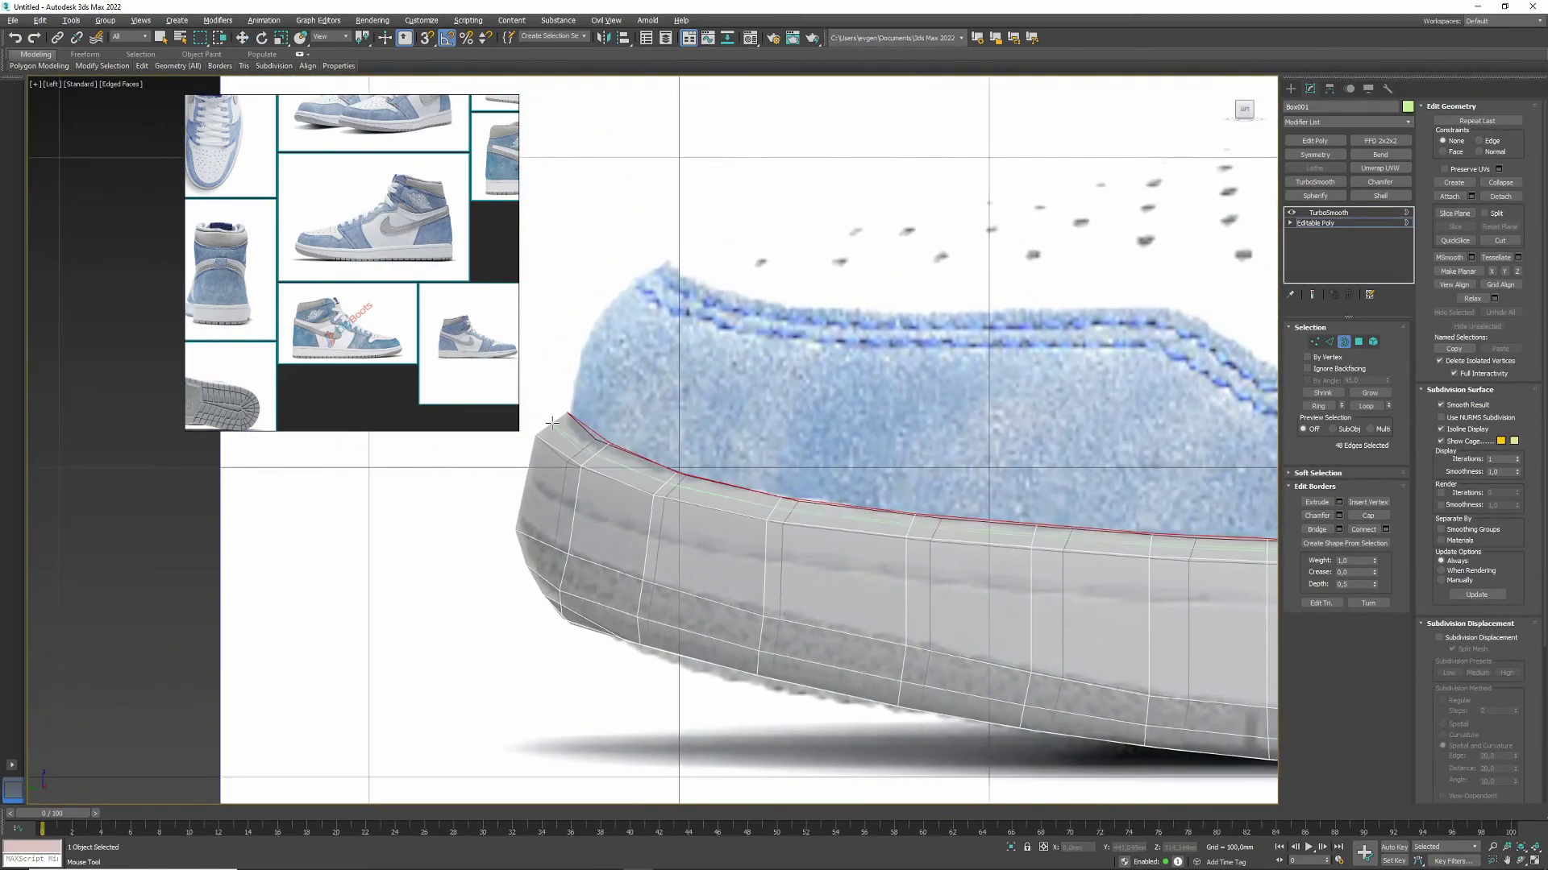
pyautogui.scroll(4, 601, 526)
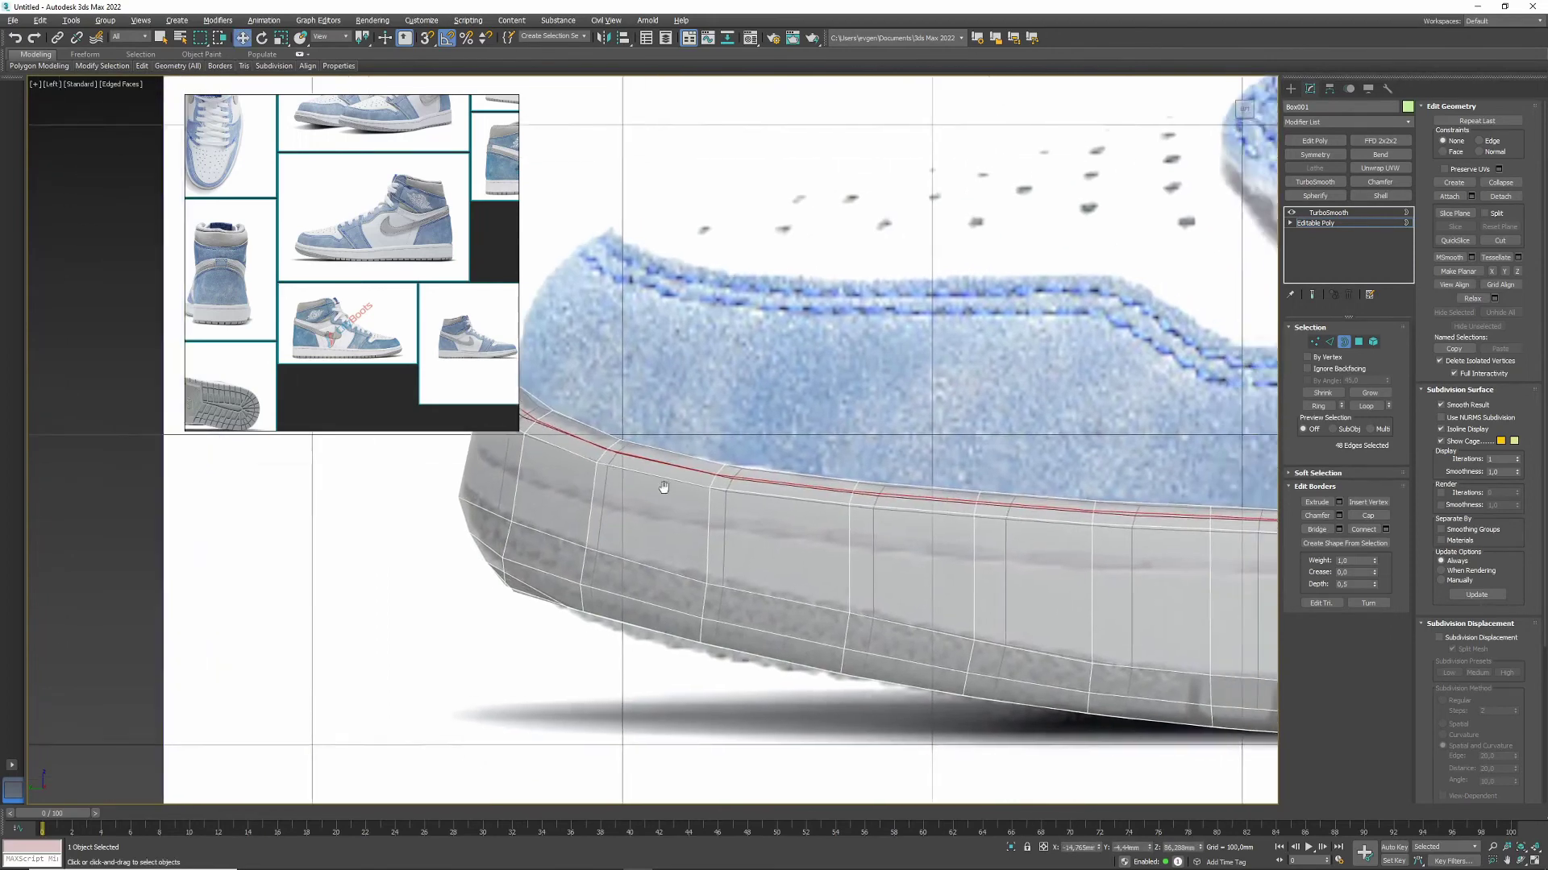
pyautogui.moveTo(607, 525); pyautogui.dragTo(595, 612)
pyautogui.hotkey('ctrl', 'z')
pyautogui.press('2')
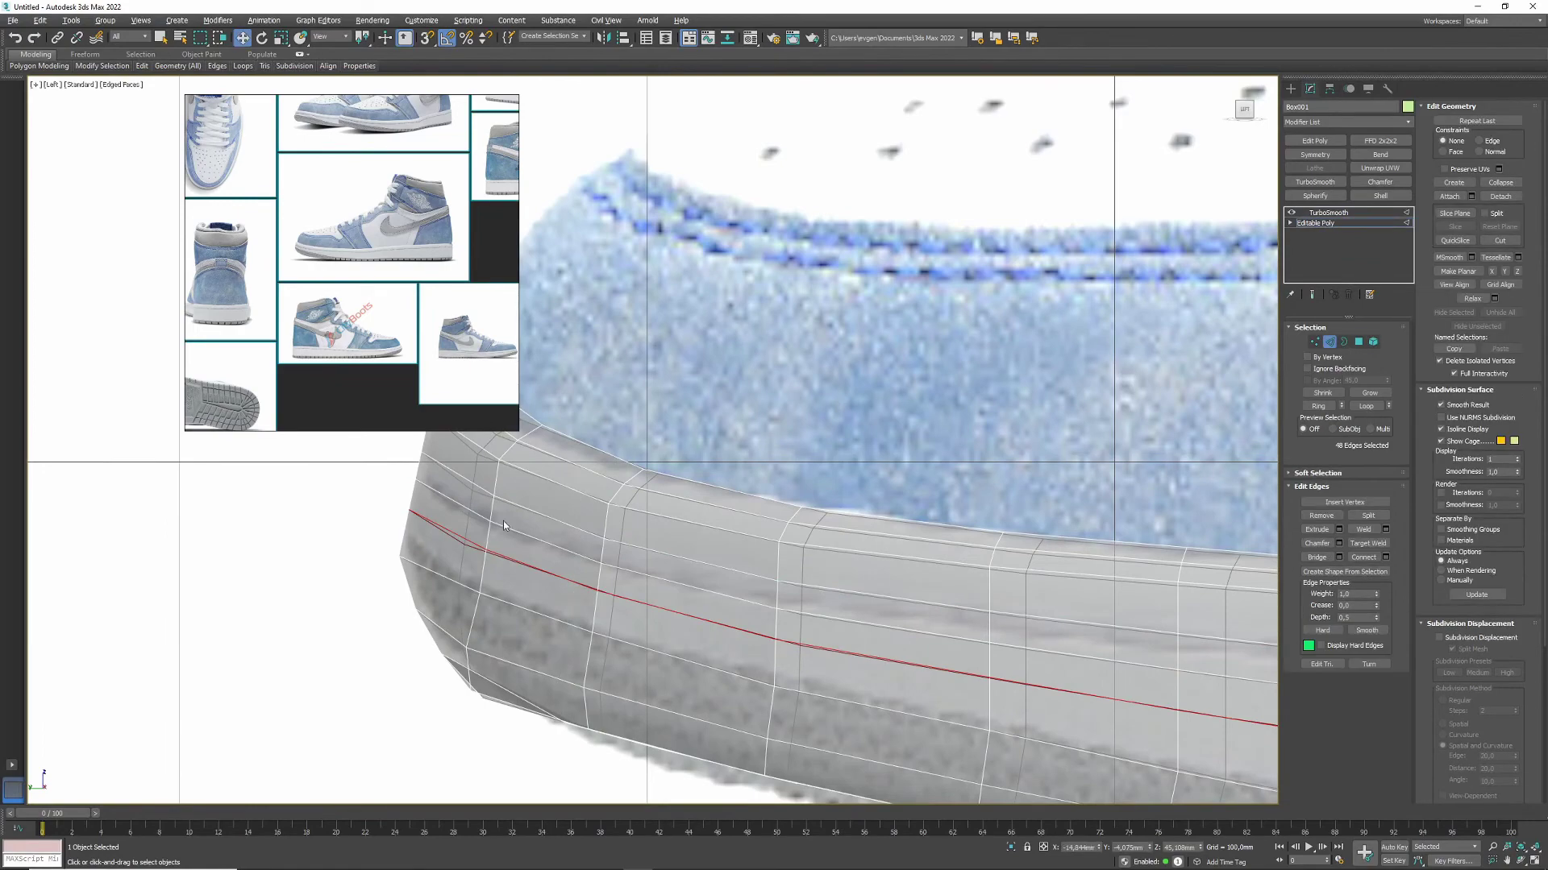
pyautogui.moveTo(495, 510); pyautogui.dragTo(479, 513)
# Step: Extrude the middle edge loop around the whole midsole wall inward to form a narrow groove
pyautogui.hotkey('alt', 'w')
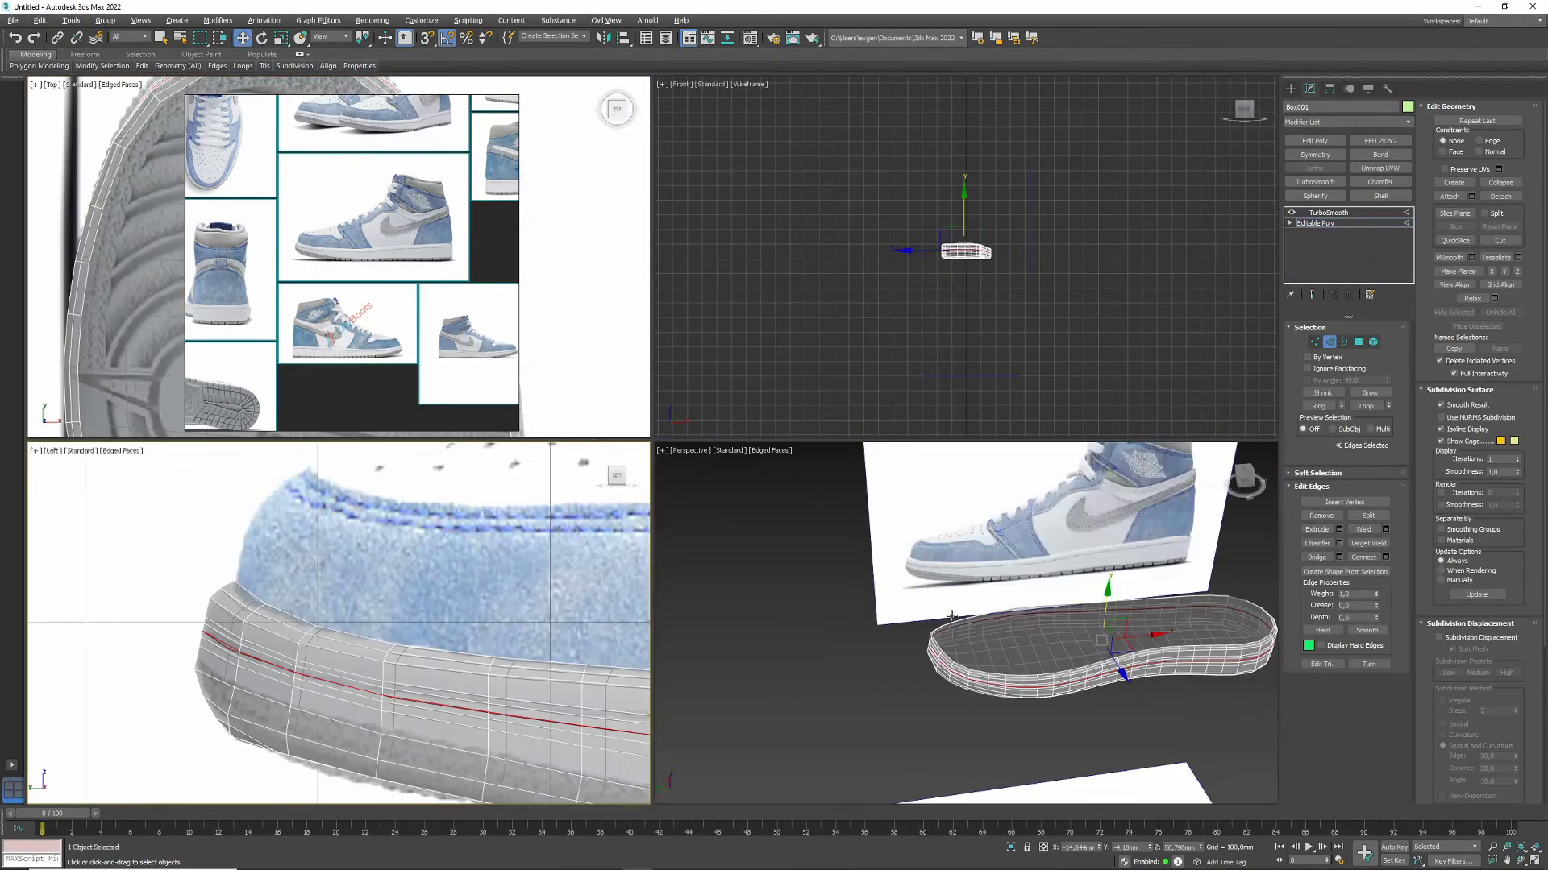
pyautogui.keyDown('alt'); pyautogui.moveTo(959, 596); pyautogui.dragTo(953, 481, button='middle'); pyautogui.keyUp('alt')
pyautogui.hotkey('alt', 'w')
pyautogui.click(1052, 259)
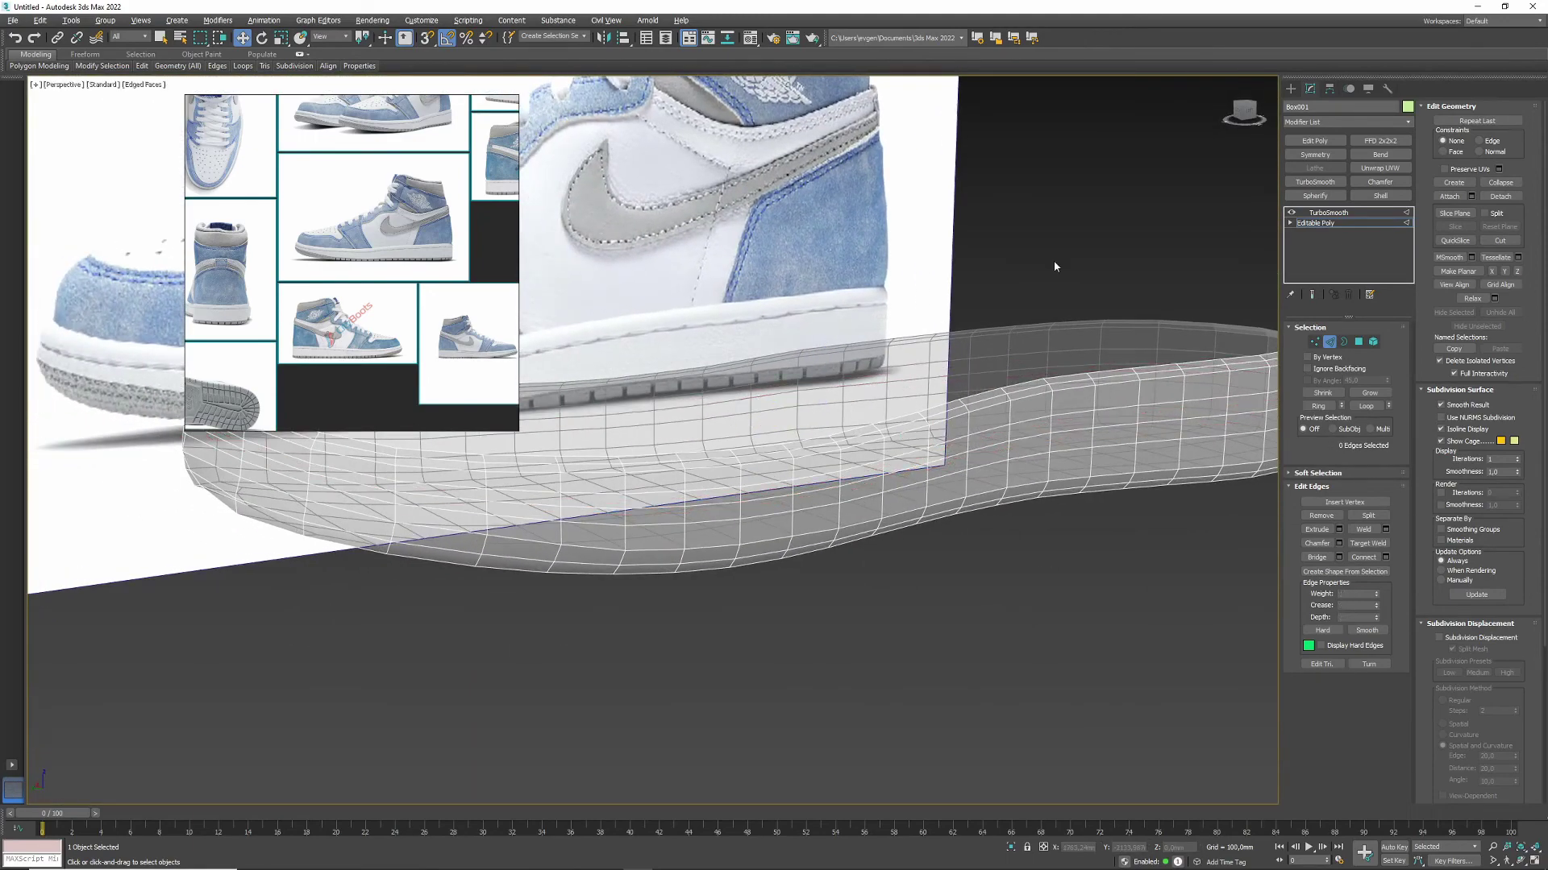
pyautogui.click(995, 434)
pyautogui.doubleClick(1034, 436)
pyautogui.keyDown('alt'); pyautogui.moveTo(1034, 436); pyautogui.dragTo(1032, 485, button='middle'); pyautogui.keyUp('alt')
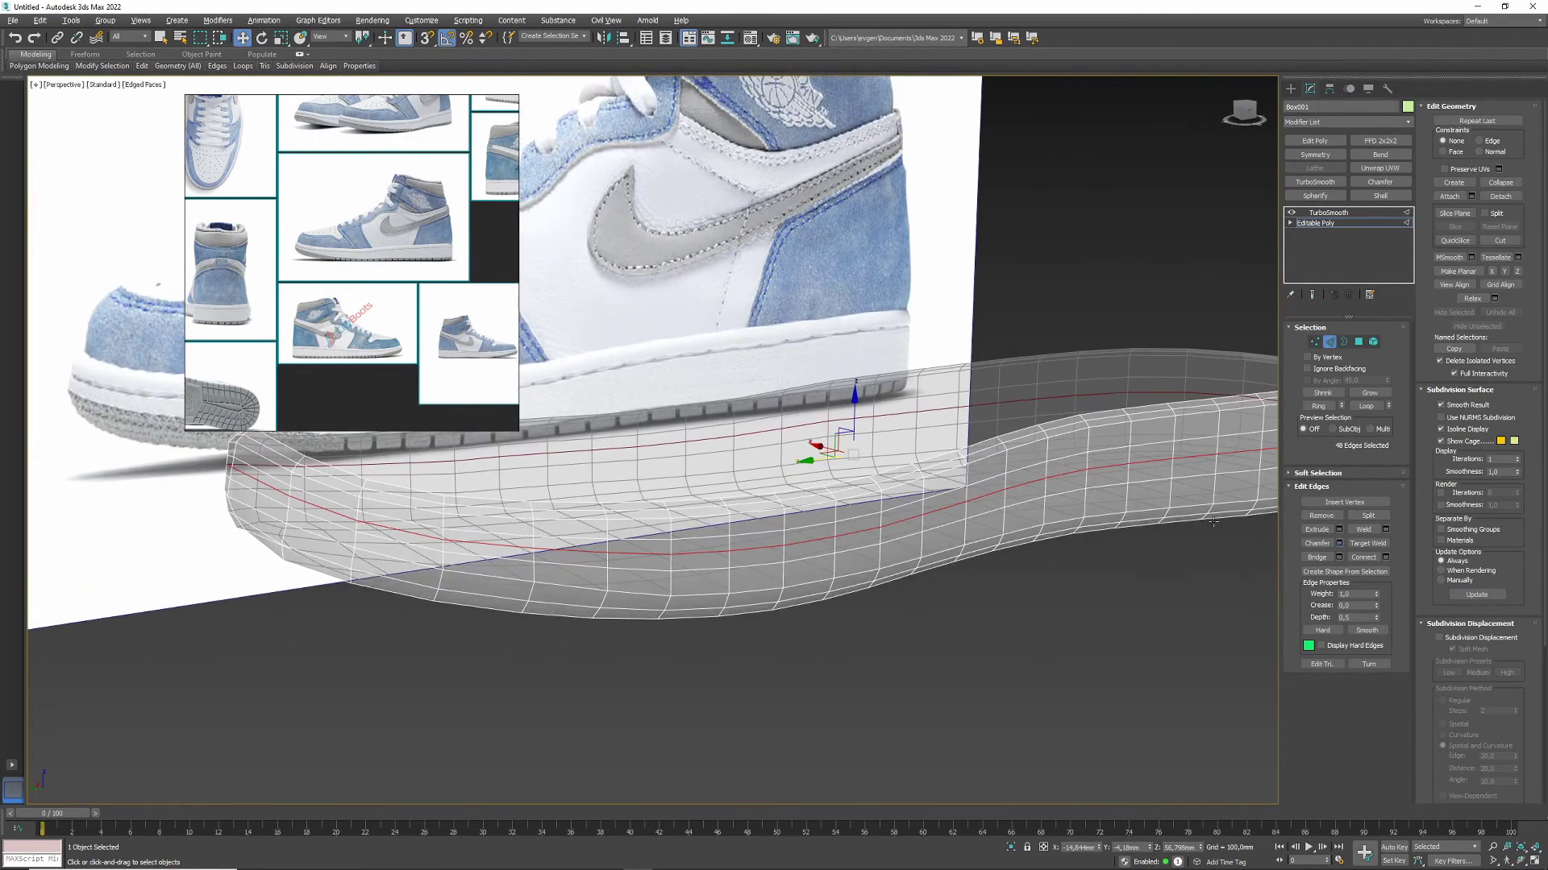
pyautogui.hotkey('ctrl', 'shift', 'c')
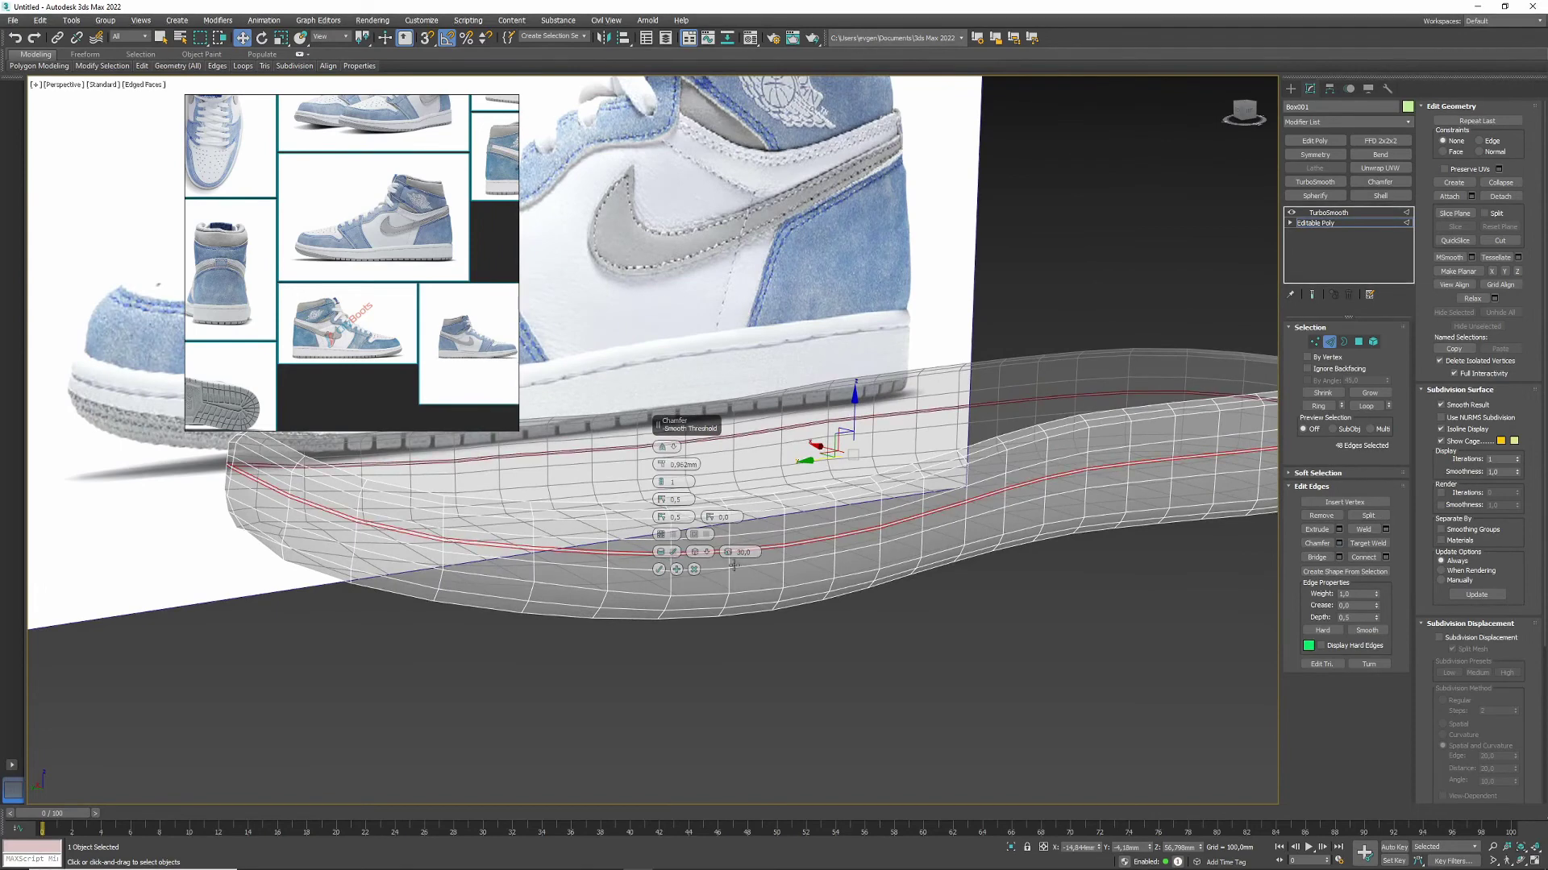
pyautogui.click(1338, 529)
pyautogui.rightClick(661, 464)
pyautogui.rightClick(660, 447)
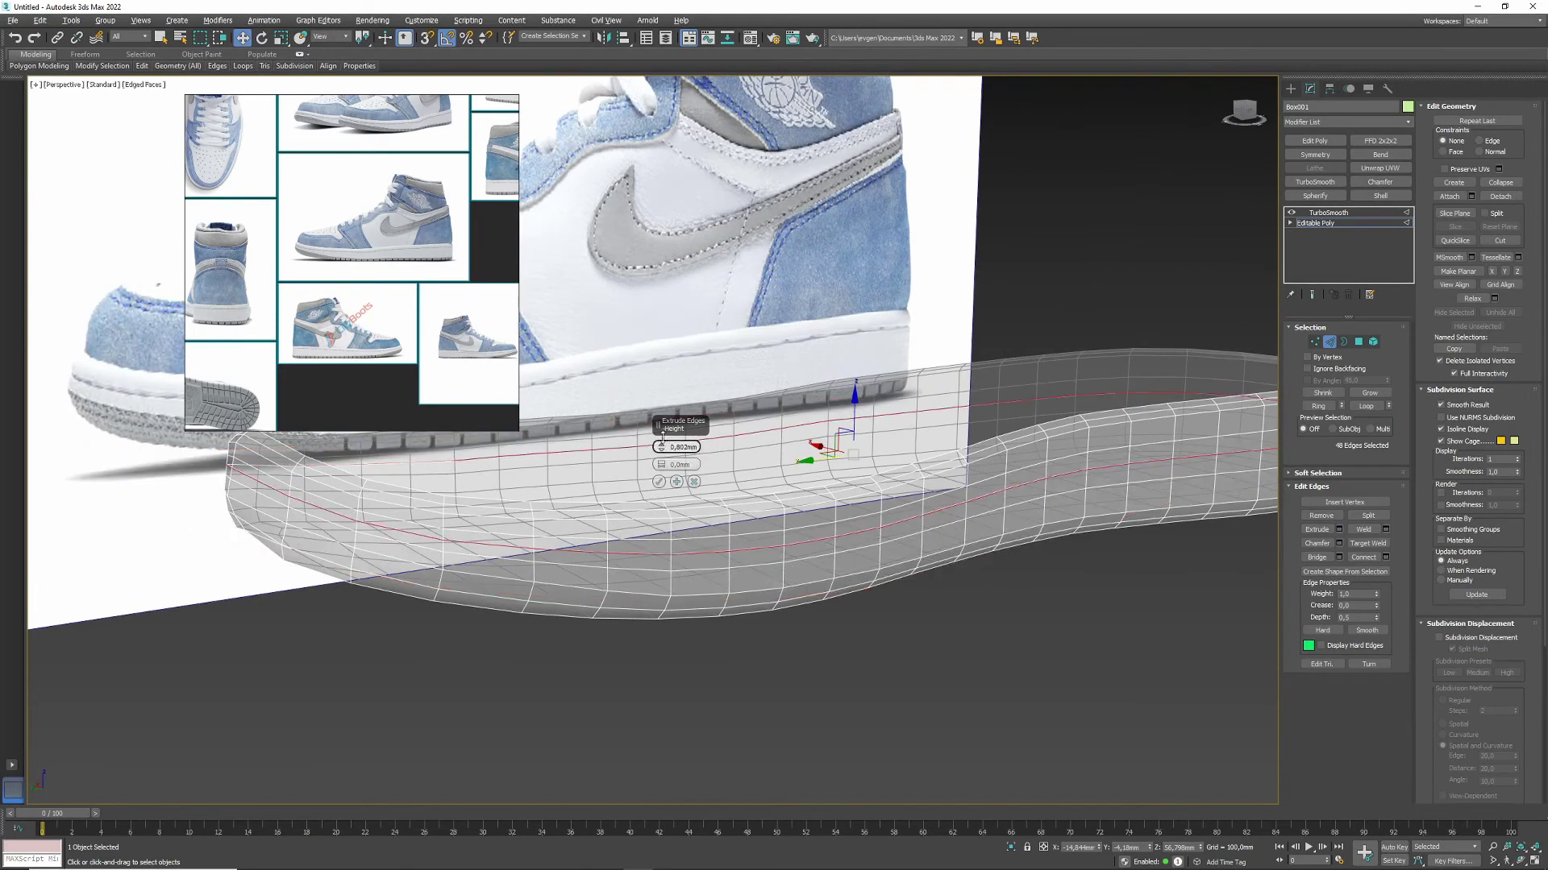
pyautogui.moveTo(662, 464)
pyautogui.mouseDown()
pyautogui.moveTo(666, 443)
pyautogui.moveTo(660, 461)
pyautogui.mouseUp()
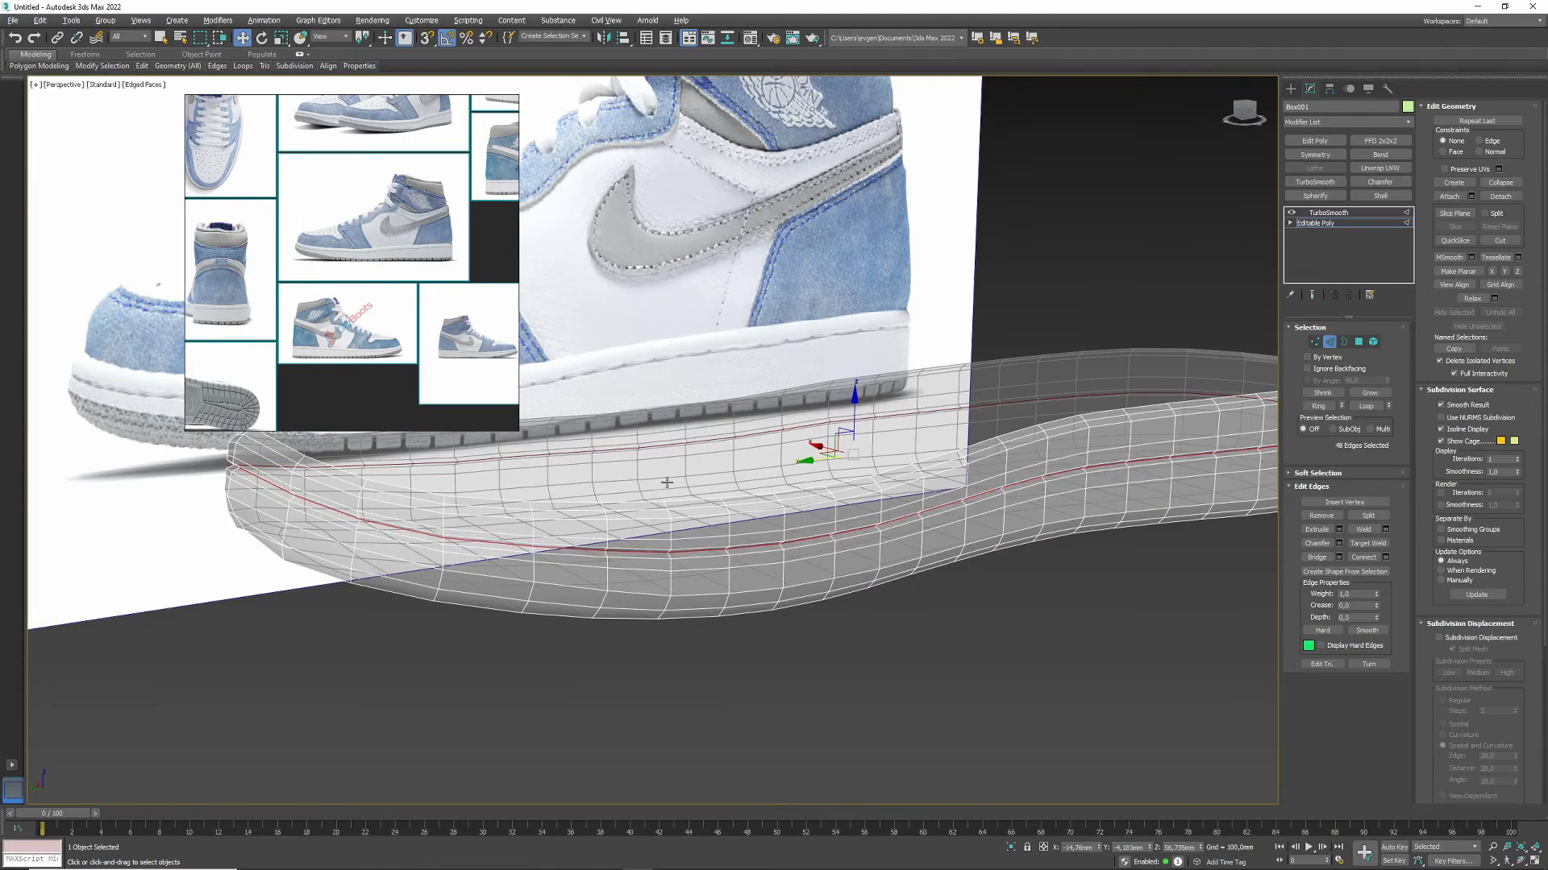
# Step: Move the foremost toe vertices in the left wireframe view to refine the toe profile
pyautogui.press('2')
pyautogui.press('F4')
pyautogui.keyDown('alt'); pyautogui.moveTo(933, 580); pyautogui.dragTo(1069, 536, button='middle'); pyautogui.keyUp('alt')
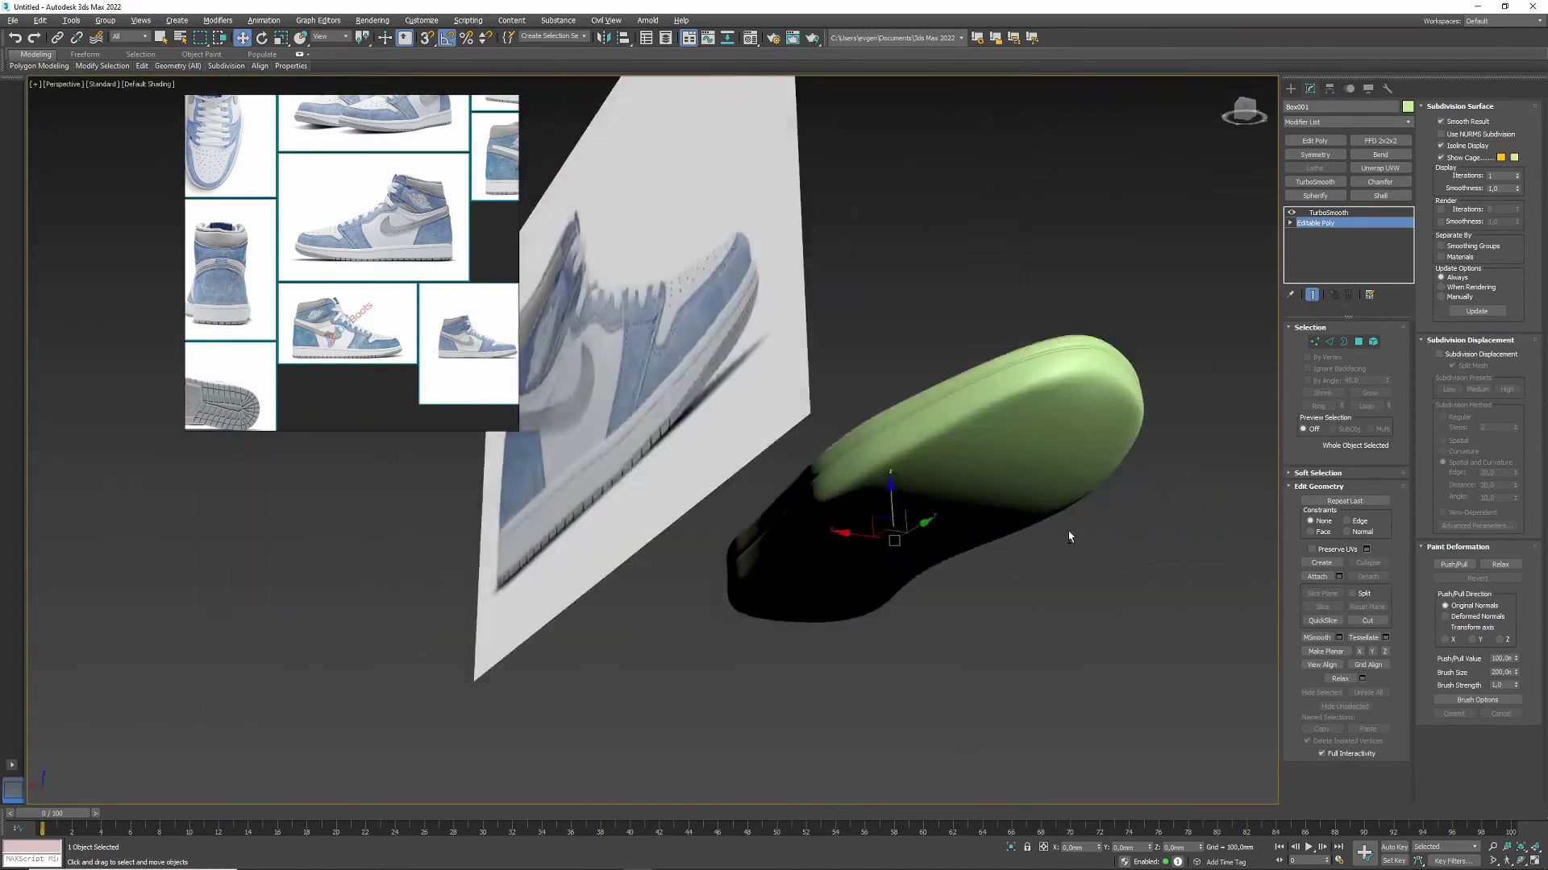
pyautogui.press('l')
pyautogui.hotkey('alt', 'w')
pyautogui.hotkey('alt', 'w')
pyautogui.press('F3')
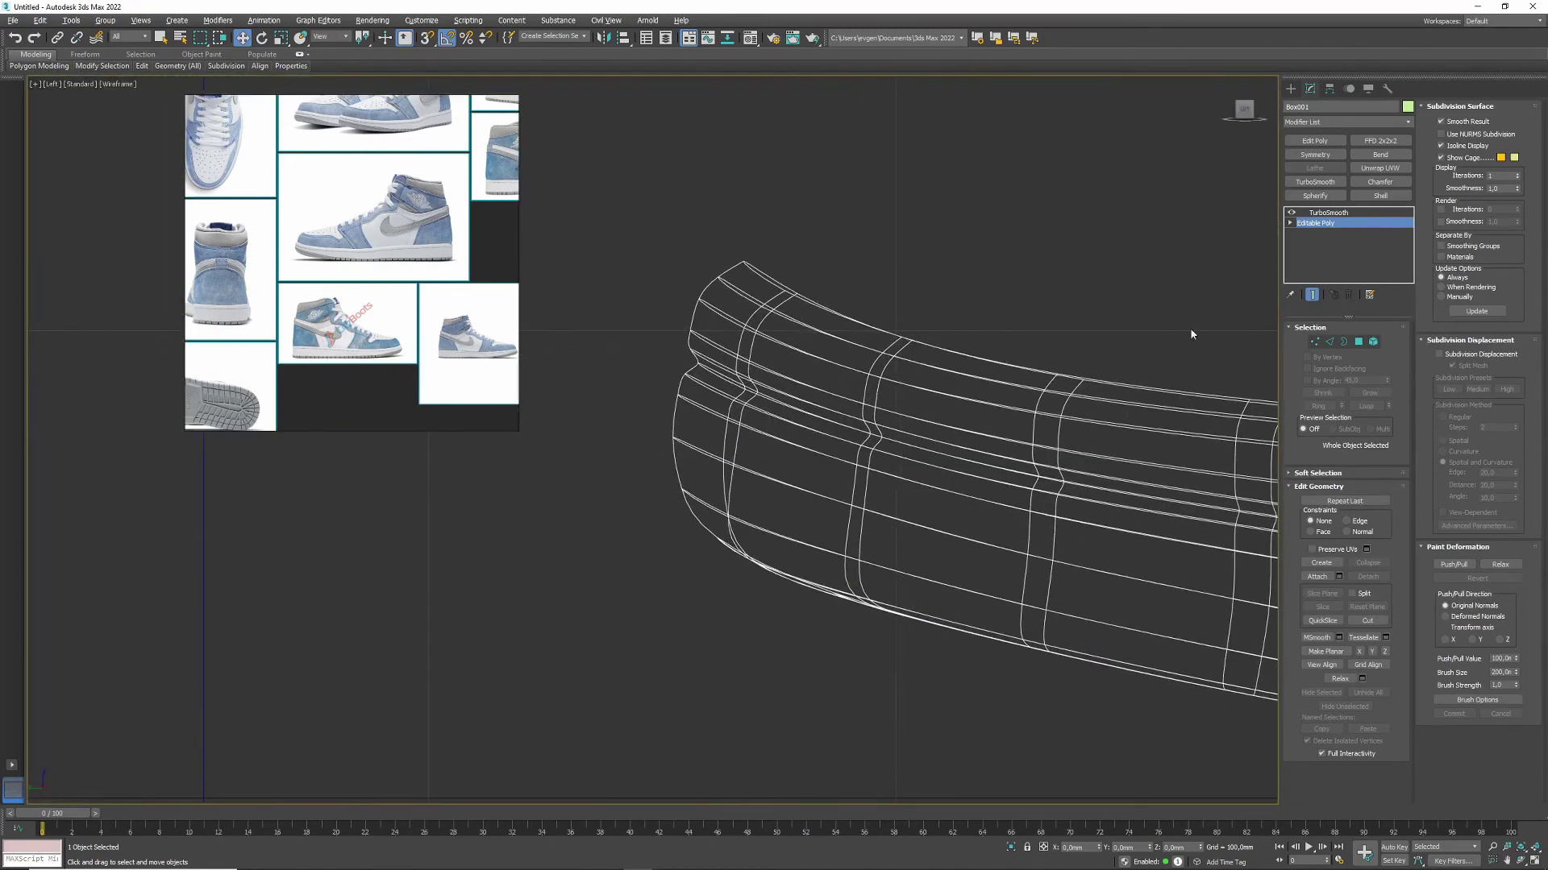
pyautogui.press('1')
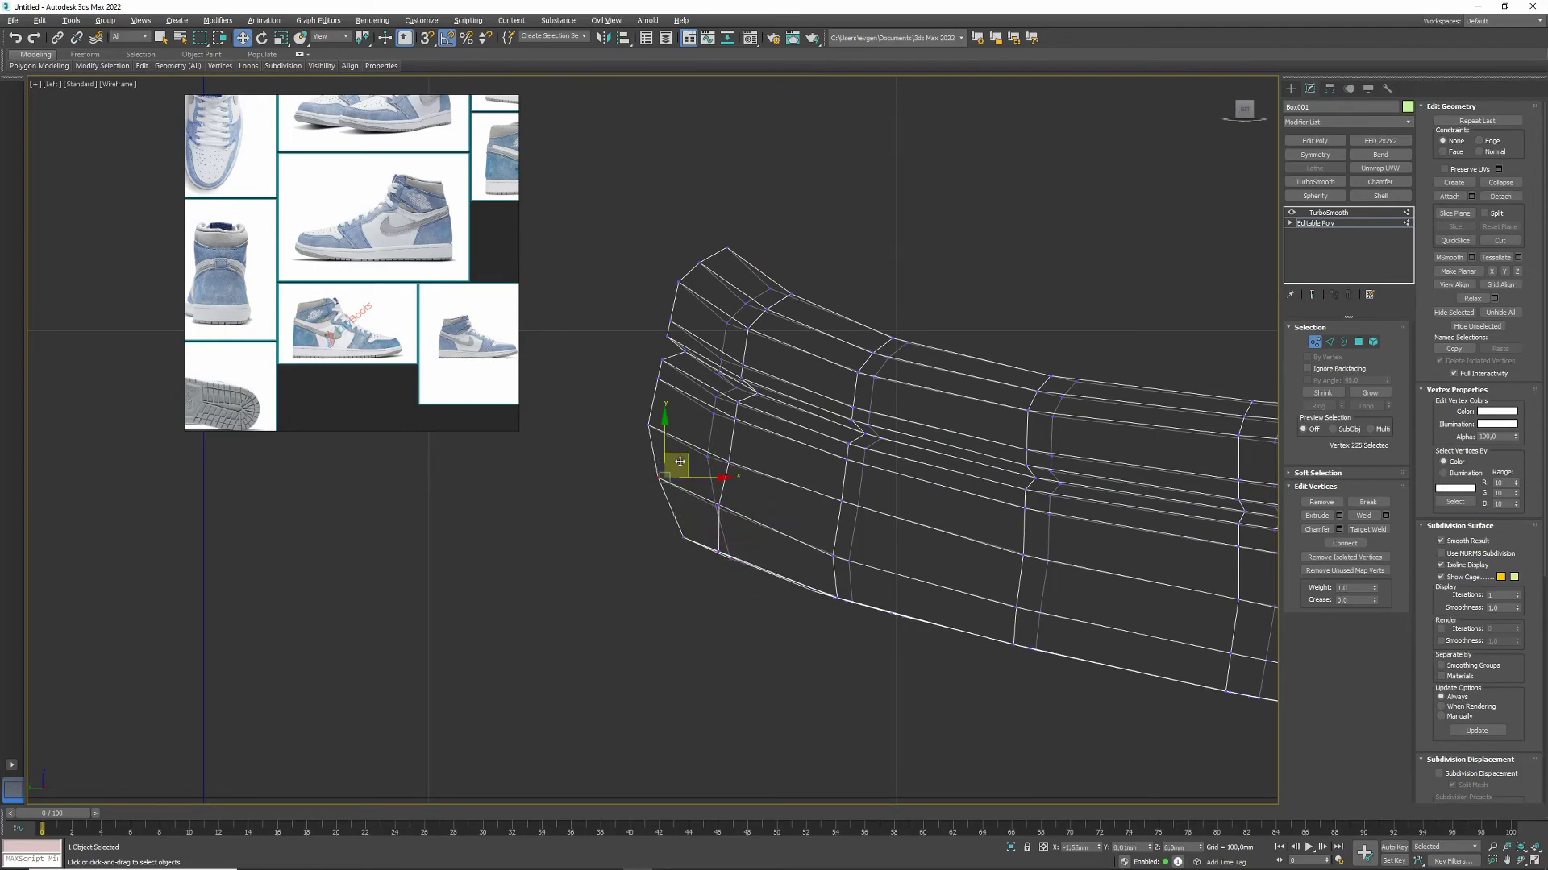
pyautogui.press('1')
pyautogui.hotkey('alt', 'w')
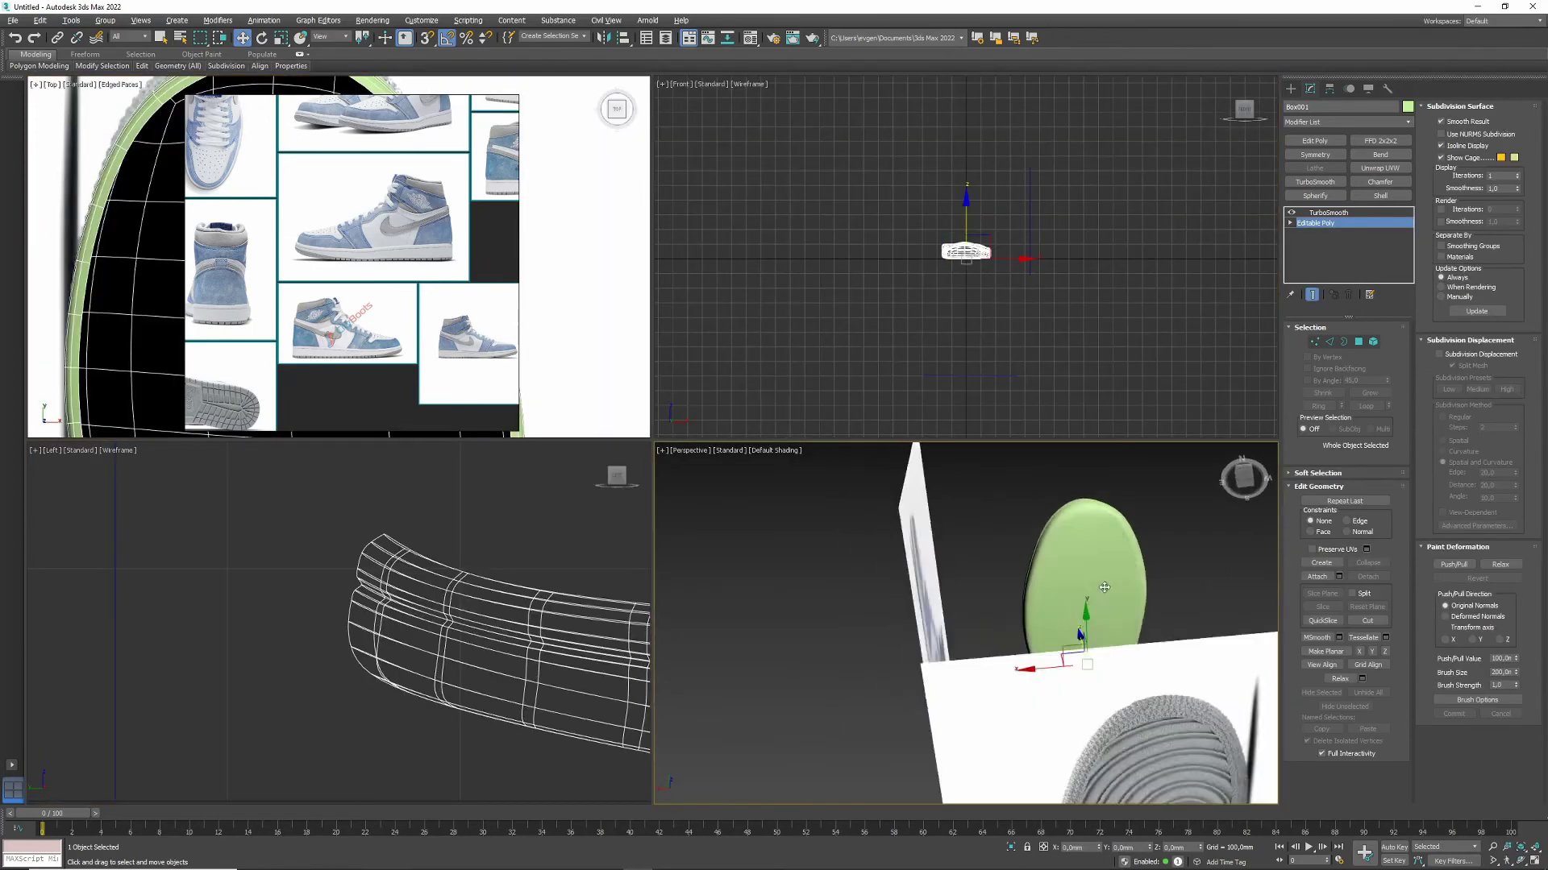
# Step: Fit the toe vertices to the side reference so the smoothed sole follows the shoe's front outline
pyautogui.keyDown('alt'); pyautogui.moveTo(967, 685); pyautogui.dragTo(999, 530, button='middle'); pyautogui.keyUp('alt')
pyautogui.hotkey('alt', 'w')
pyautogui.hotkey('alt', 'w')
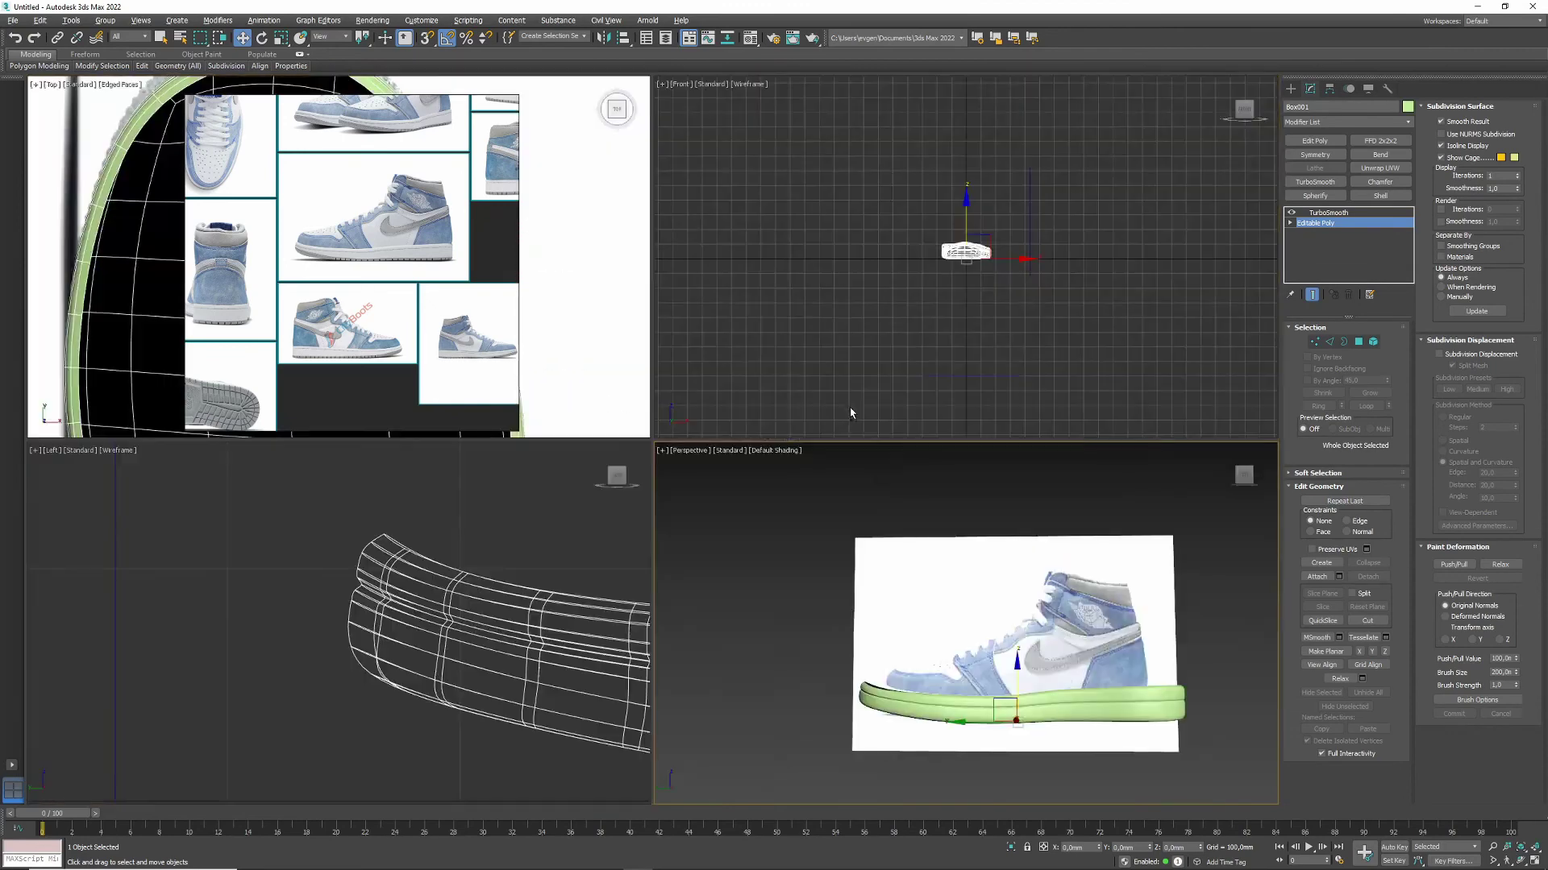
pyautogui.hotkey('alt', 'w')
pyautogui.scroll(2, 783, 359)
pyautogui.press('1')
pyautogui.moveTo(677, 238); pyautogui.dragTo(742, 294)
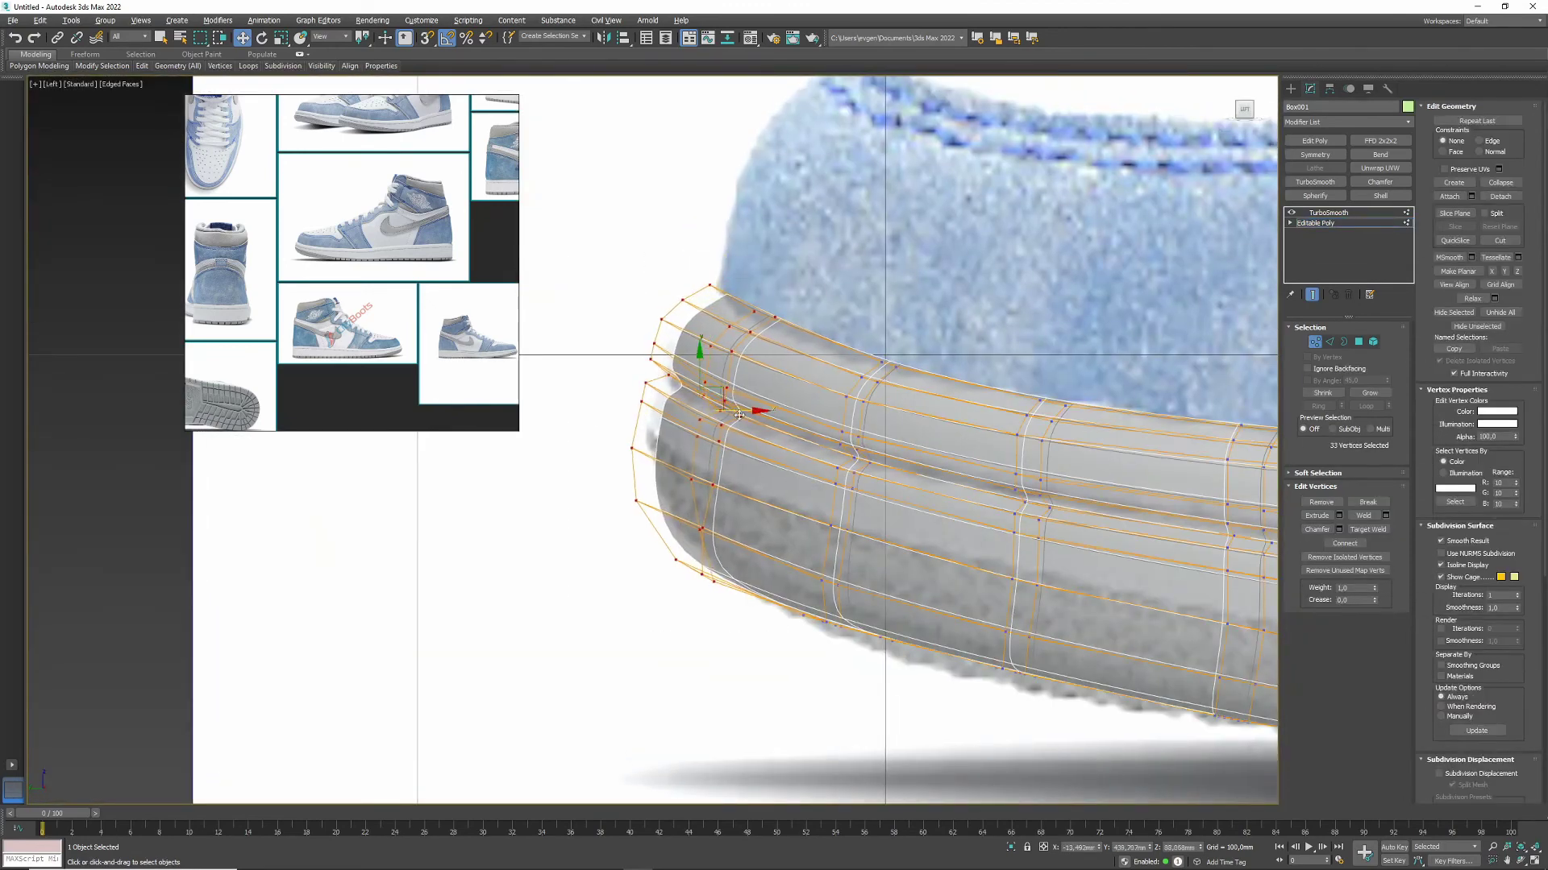
pyautogui.keyDown('alt'); pyautogui.moveTo(698, 435); pyautogui.dragTo(714, 357); pyautogui.keyUp('alt')
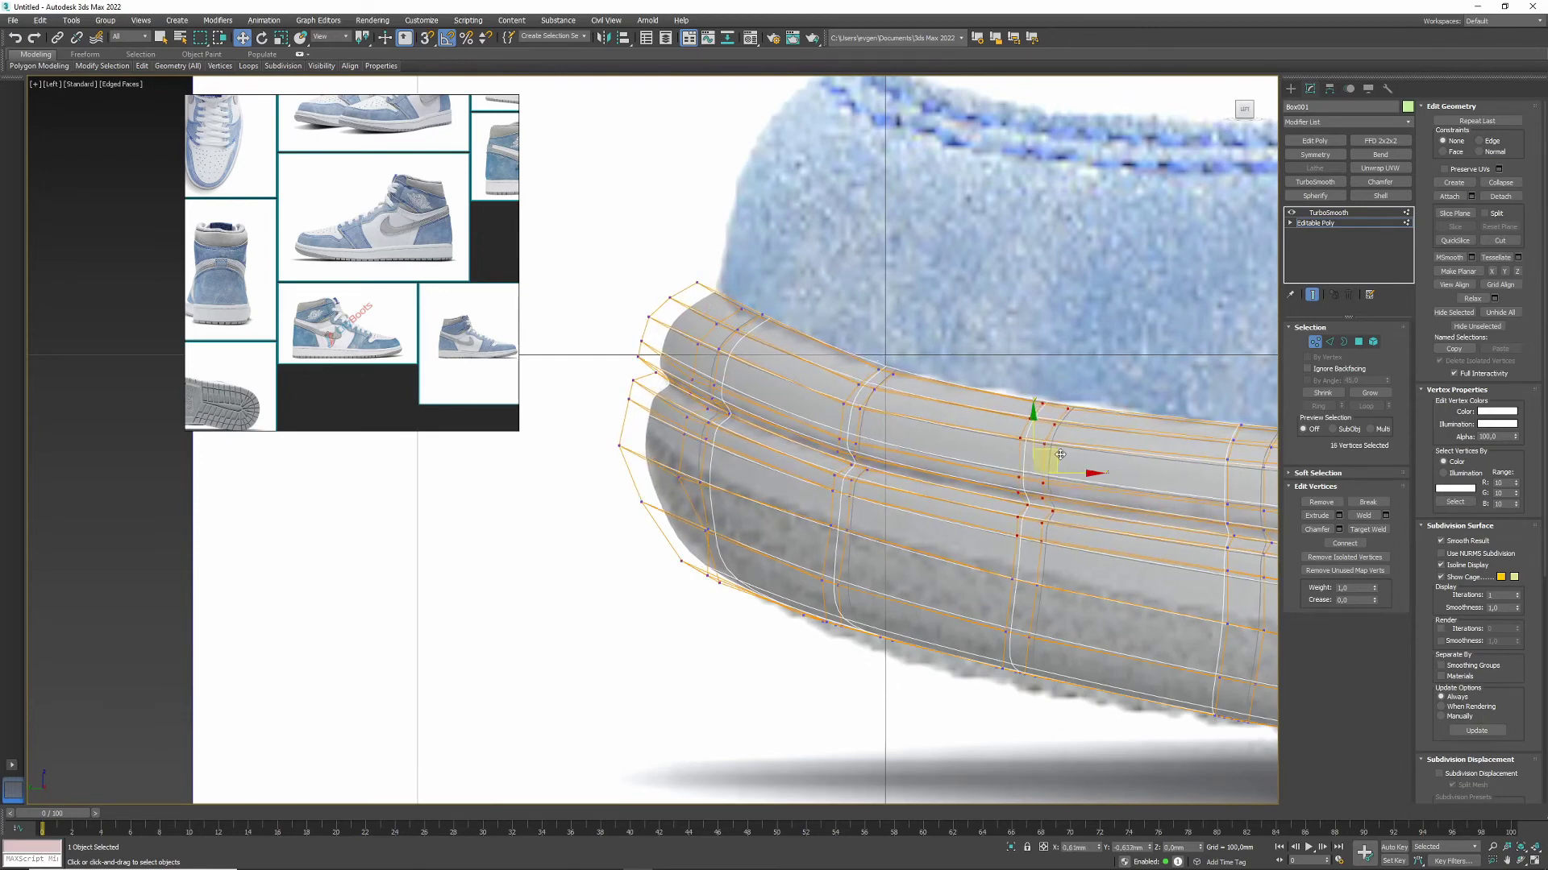
pyautogui.moveTo(660, 266); pyautogui.dragTo(698, 278, button='middle')
pyautogui.press('1')
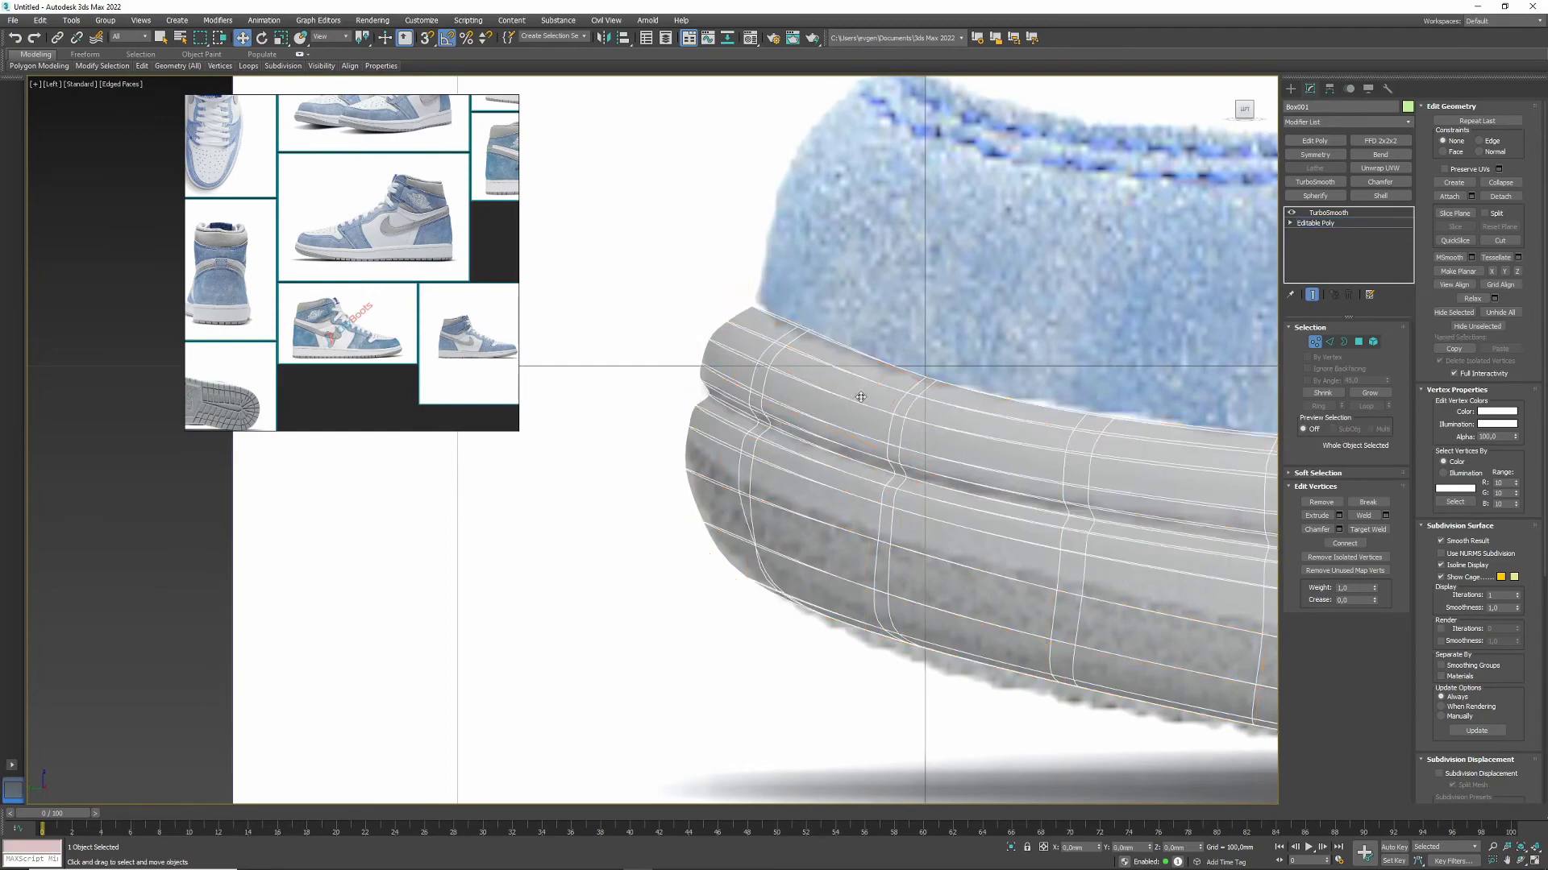
# Step: Select the sole's underside polygons by an angle of 5 and clone them upward as a separate object
pyautogui.hotkey('alt', 'w')
pyautogui.hotkey('alt', 'w')
pyautogui.moveTo(943, 544)
pyautogui.keyDown('alt'); pyautogui.mouseDown(button='middle')
pyautogui.moveTo(908, 556)
pyautogui.moveTo(927, 403)
pyautogui.mouseUp(button='middle'); pyautogui.keyUp('alt')
pyautogui.press('F4')
pyautogui.click(1359, 342)
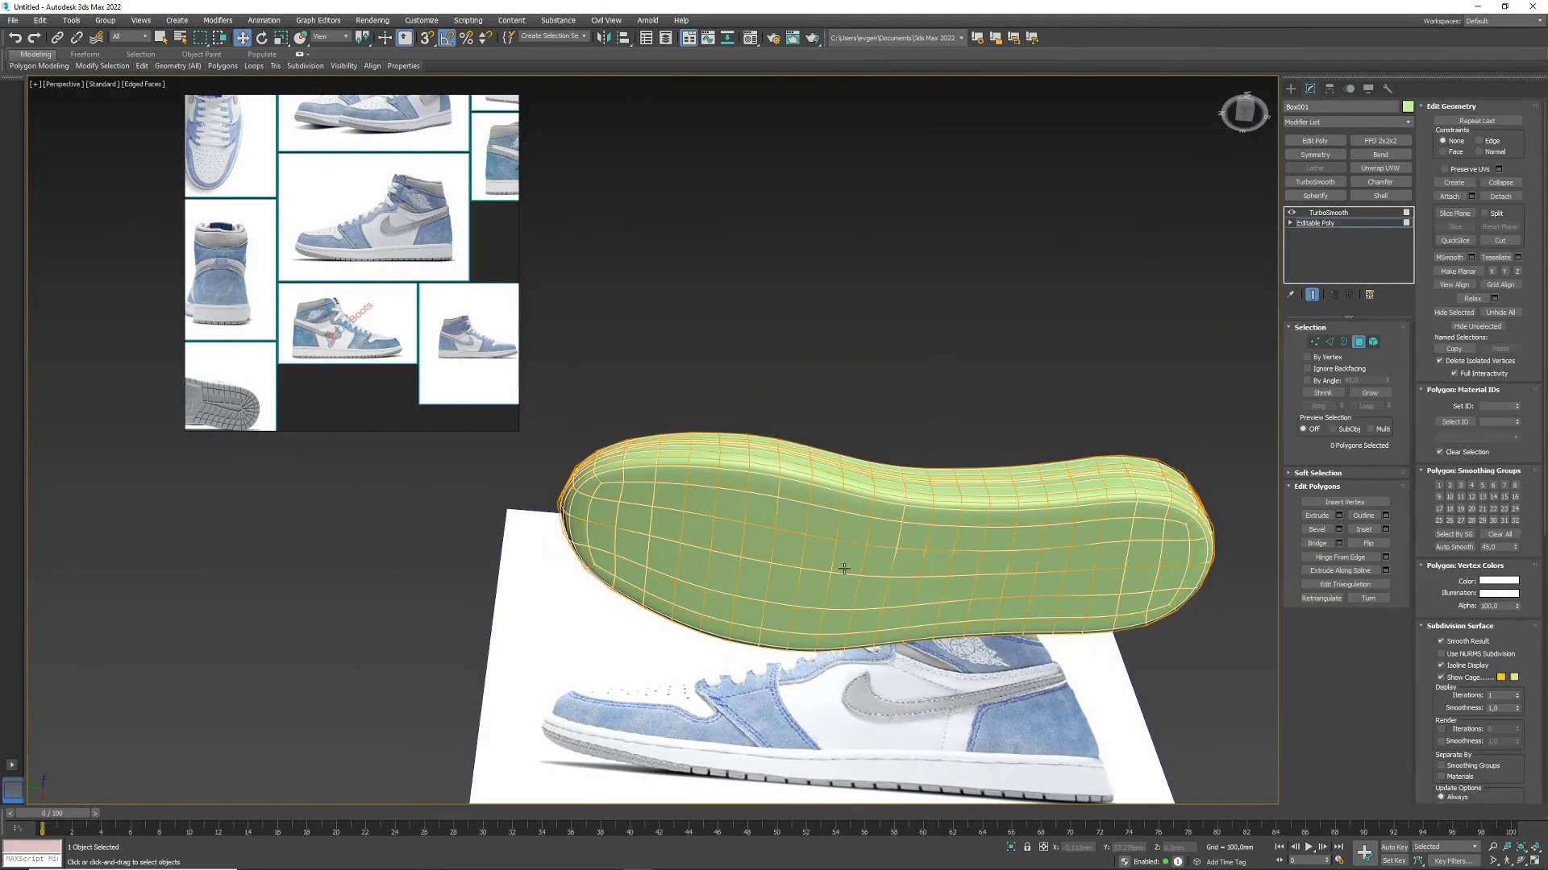
pyautogui.click(1312, 294)
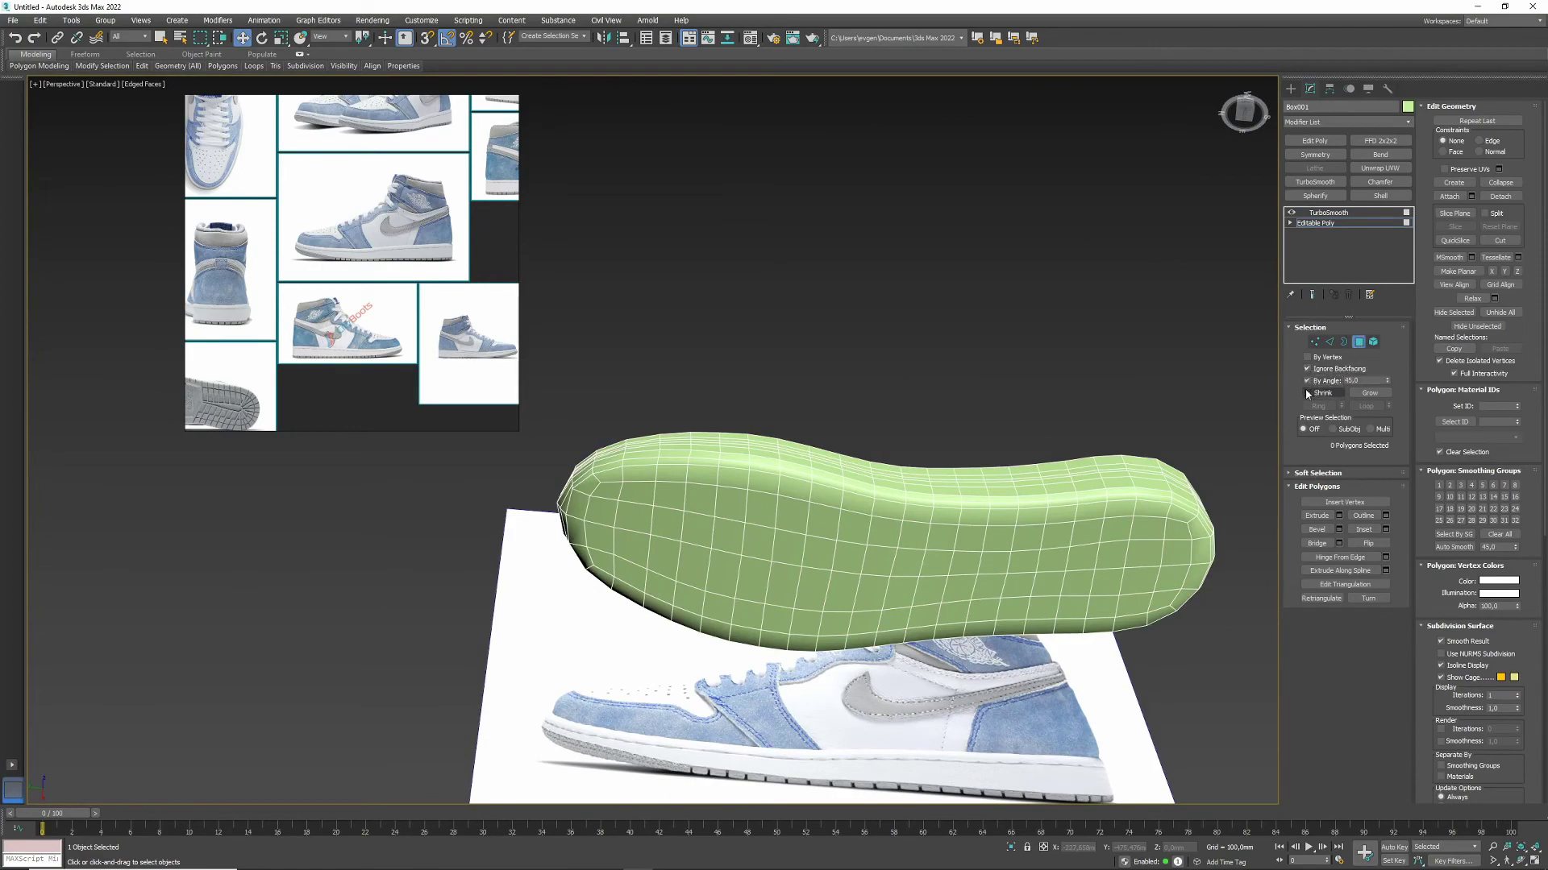
pyautogui.click(726, 517)
pyautogui.press('q')
pyautogui.moveTo(823, 617)
pyautogui.keyDown('alt'); pyautogui.mouseDown(button='middle')
pyautogui.moveTo(823, 565)
pyautogui.moveTo(823, 661)
pyautogui.moveTo(822, 625)
pyautogui.mouseUp(button='middle'); pyautogui.keyUp('alt')
pyautogui.press('w')
pyautogui.keyDown('shift'); pyautogui.moveTo(887, 524); pyautogui.dragTo(887, 379); pyautogui.keyUp('shift')
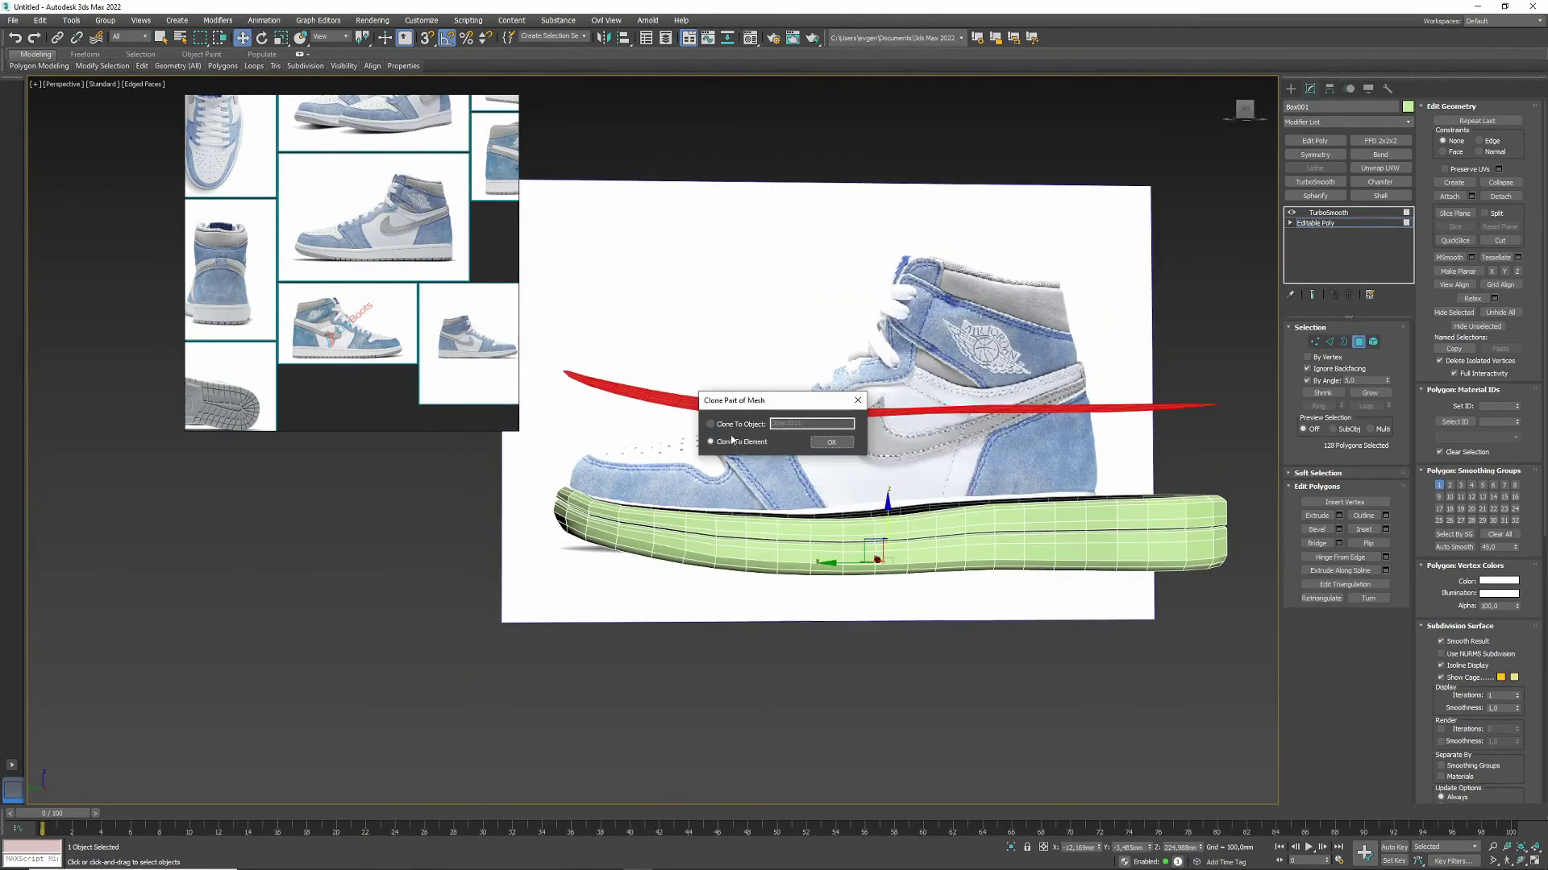
pyautogui.press('Return')
# Step: Select the outer border of the cloned sole surface and scale it slightly outward
pyautogui.press('4')
pyautogui.click(688, 397)
pyautogui.keyDown('alt'); pyautogui.moveTo(687, 397); pyautogui.dragTo(705, 452, button='middle'); pyautogui.keyUp('alt')
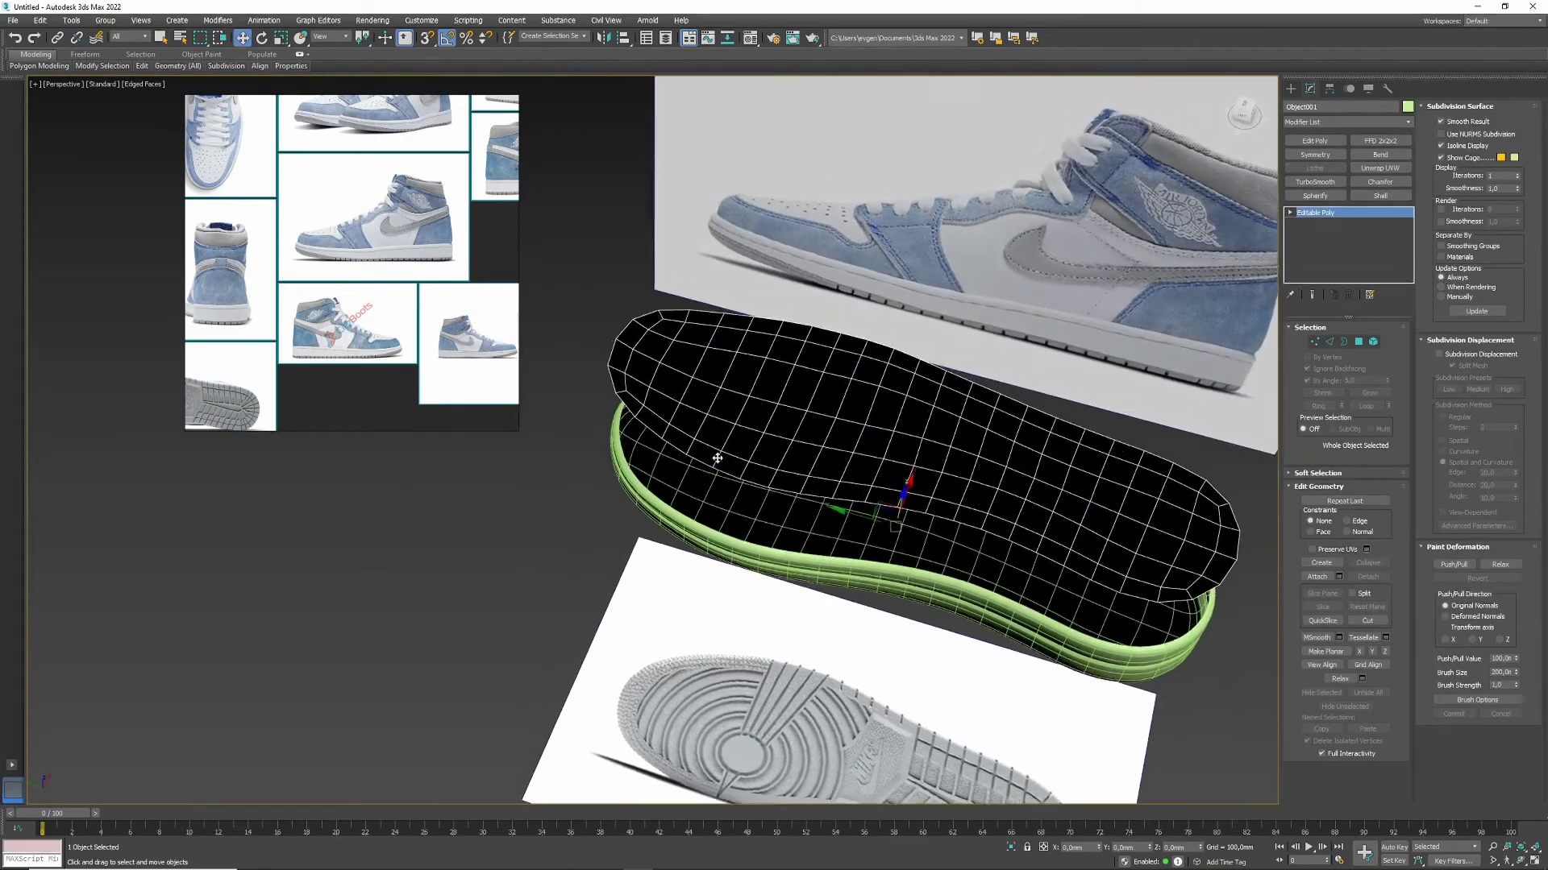
pyautogui.press('3')
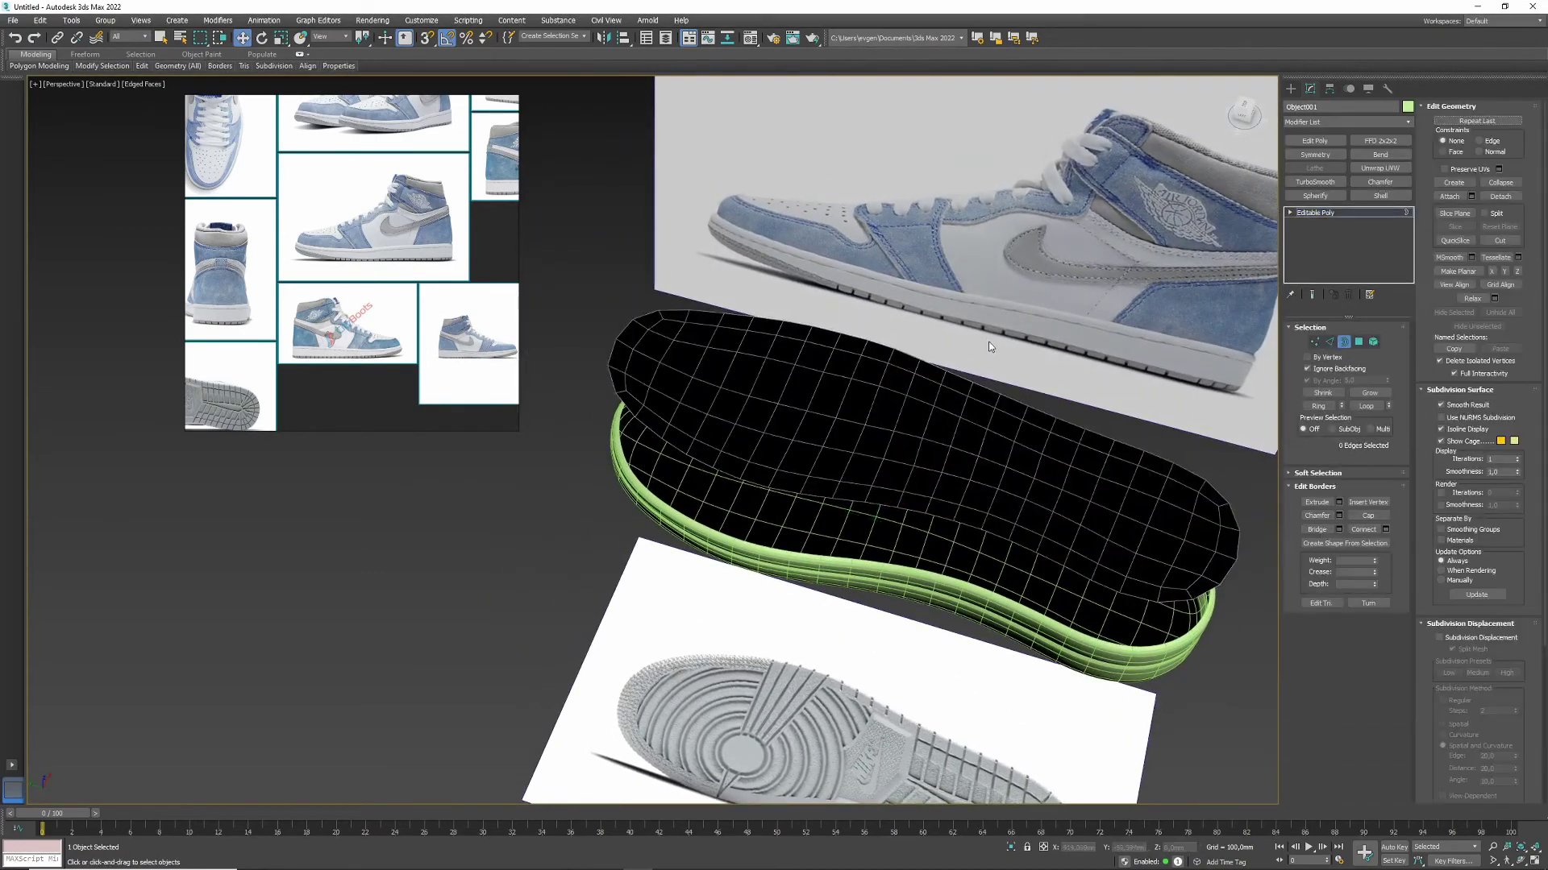
pyautogui.click(1358, 341)
pyautogui.hotkey('ctrl', 'a')
pyautogui.keyDown('ctrl'); pyautogui.click(1343, 341); pyautogui.keyUp('ctrl')
pyautogui.keyDown('alt'); pyautogui.moveTo(887, 484); pyautogui.dragTo(959, 540, button='middle'); pyautogui.keyUp('alt')
pyautogui.press('r')
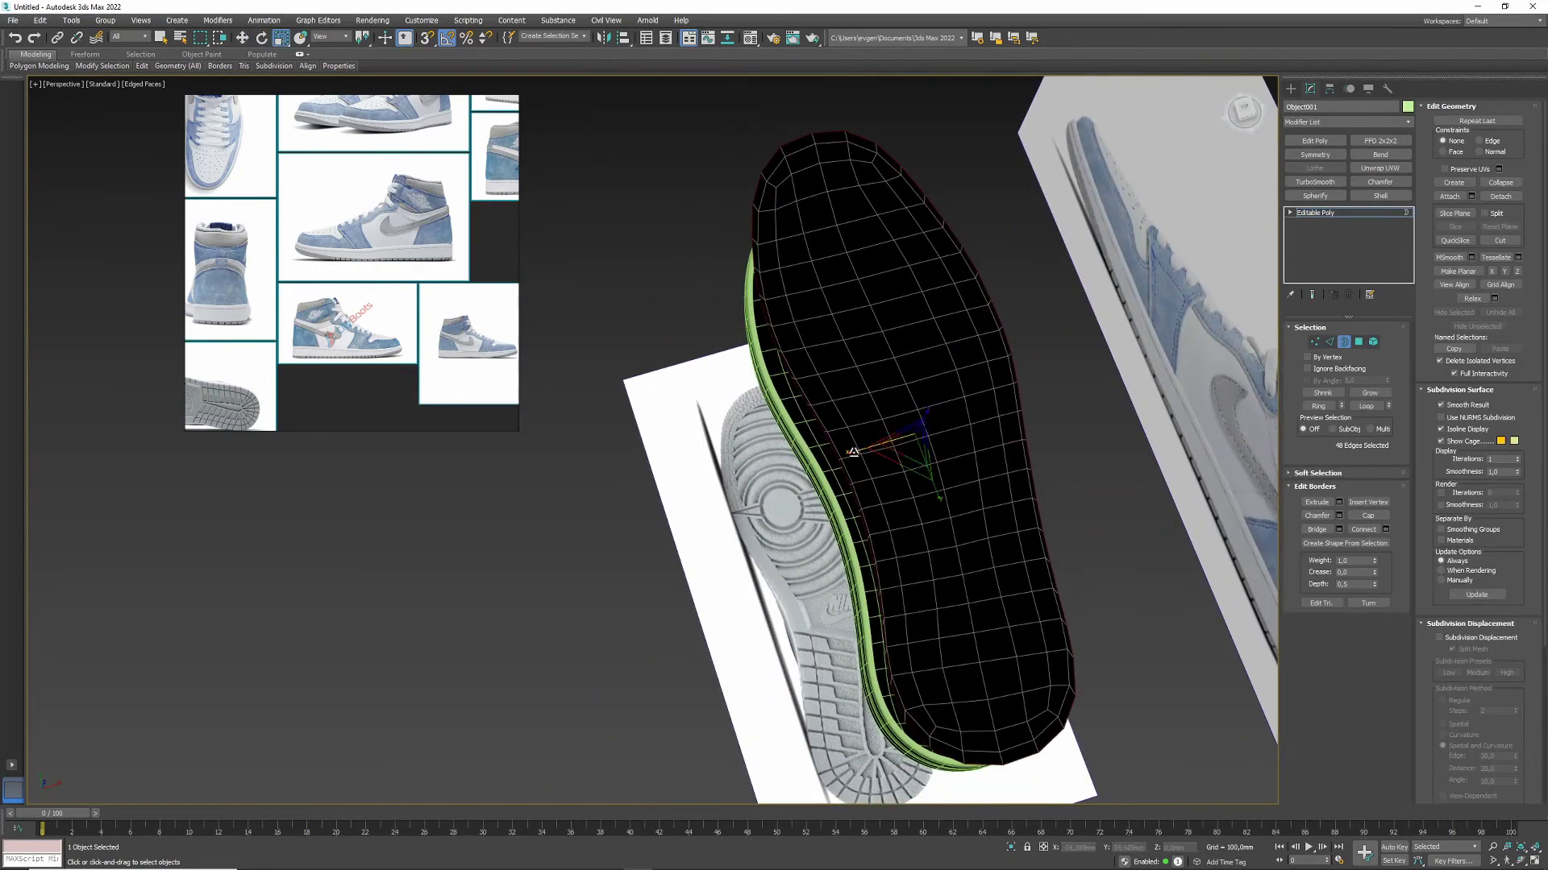
pyautogui.moveTo(853, 452); pyautogui.dragTo(814, 379)
# Step: Halve the edges around the cloned surface's border using a dot ring selection of every second edge
pyautogui.press('2')
pyautogui.click(103, 65)
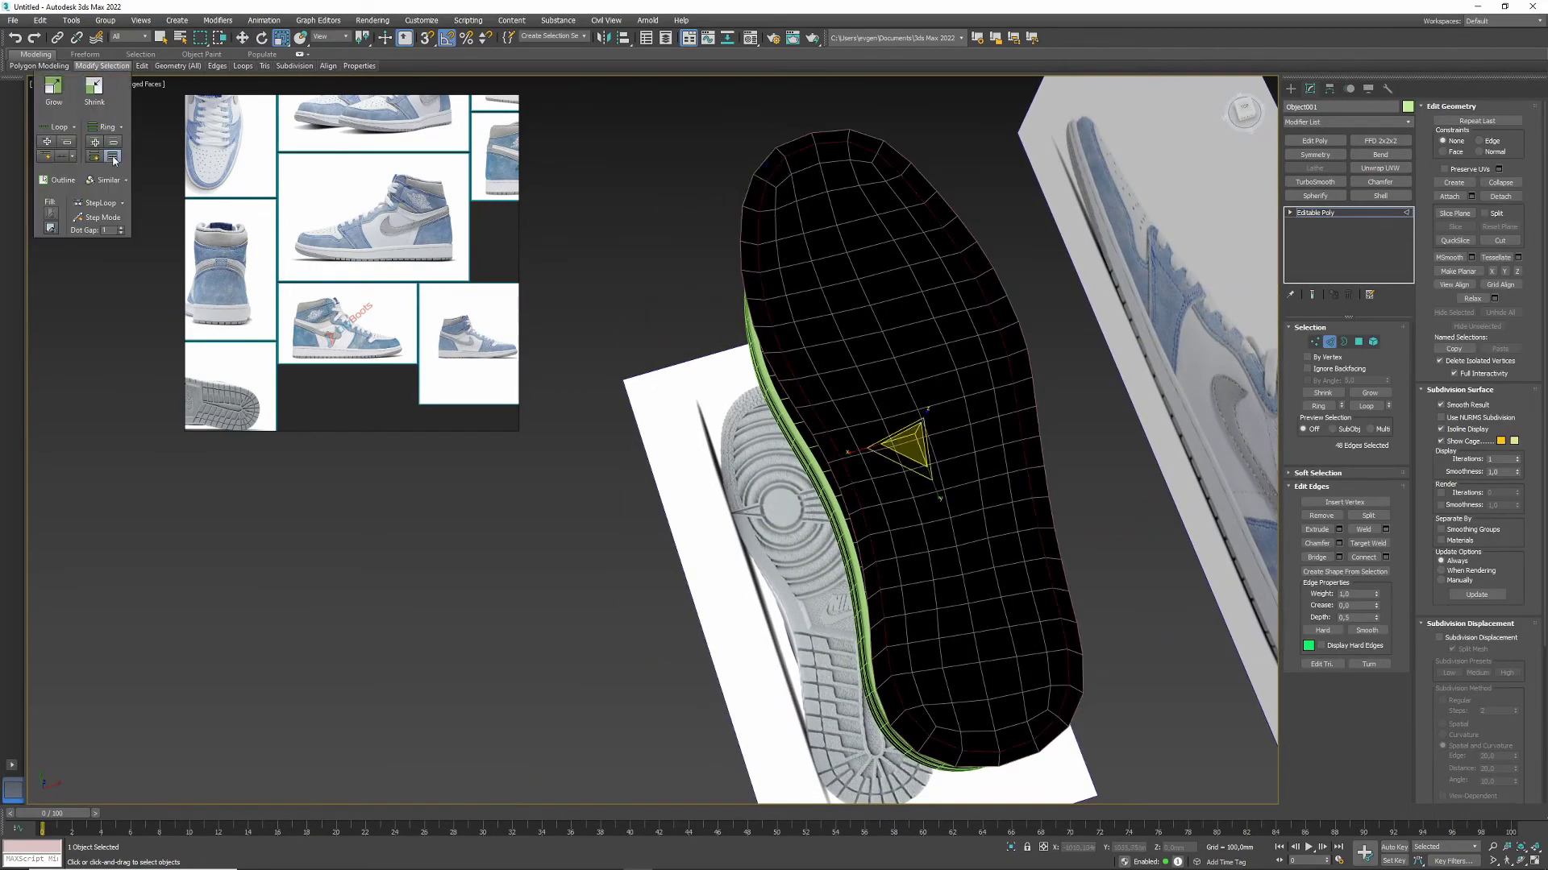
pyautogui.click(113, 158)
pyautogui.keyDown('alt'); pyautogui.moveTo(1098, 397); pyautogui.dragTo(685, 492, button='middle'); pyautogui.keyUp('alt')
pyautogui.press('4')
# Step: Extend the cloned surface's border downward as a strip toward the midsole's upper edge in the left view
pyautogui.hotkey('alt', 'w')
pyautogui.middleClick(496, 520)
pyautogui.hotkey('alt', 'w')
pyautogui.press('3')
pyautogui.scroll(-6, 496, 520)
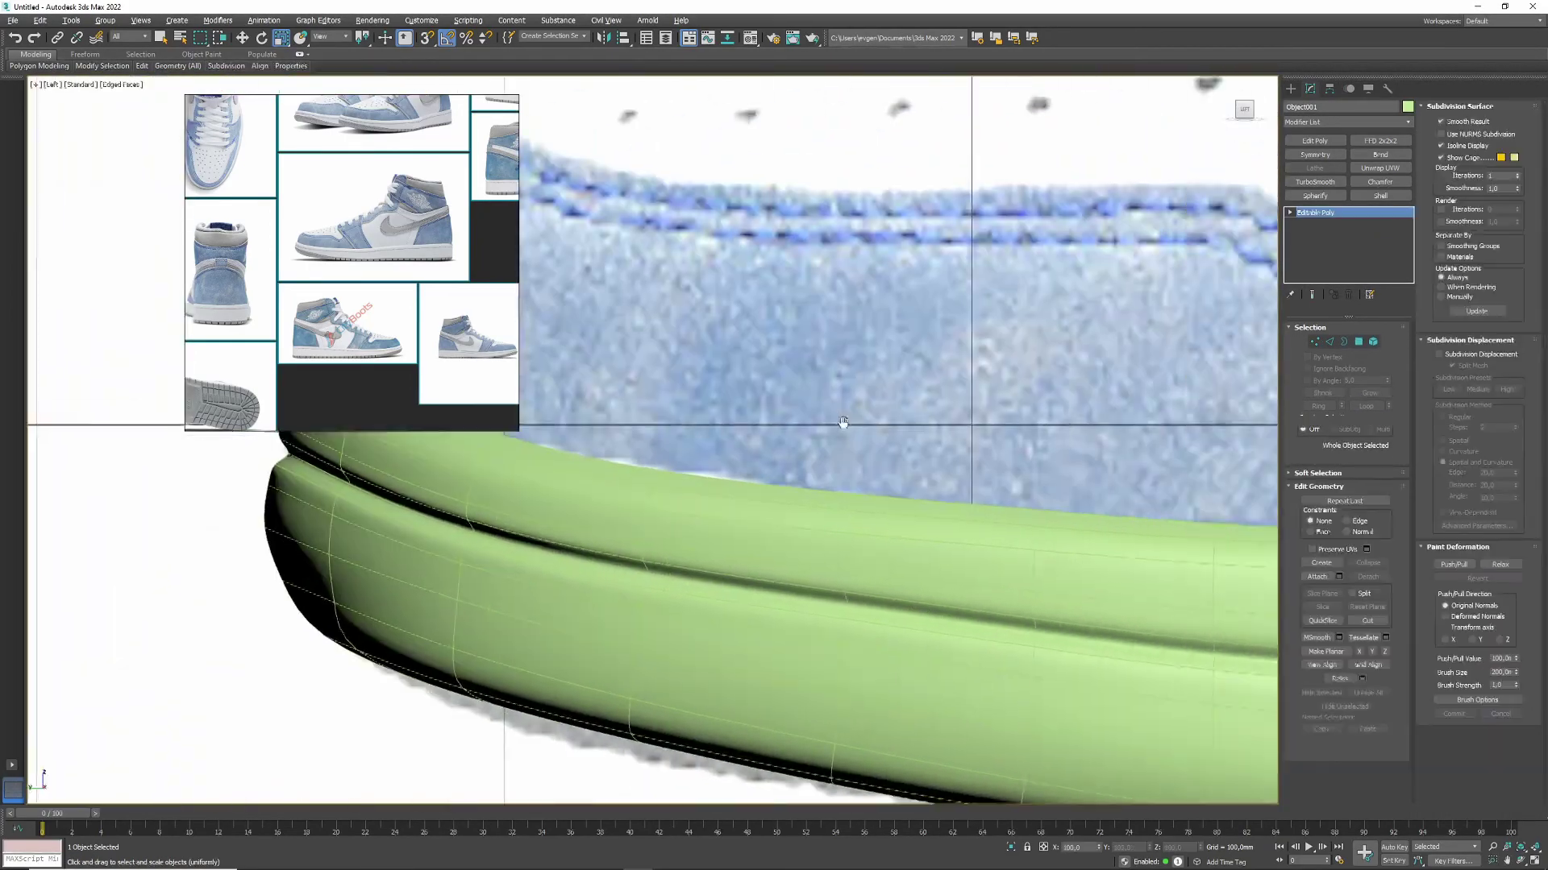
pyautogui.keyDown('shift'); pyautogui.moveTo(871, 385); pyautogui.dragTo(877, 457); pyautogui.keyUp('shift')
pyautogui.moveTo(877, 457); pyautogui.dragTo(905, 446, button='middle')
pyautogui.scroll(-3, 905, 446)
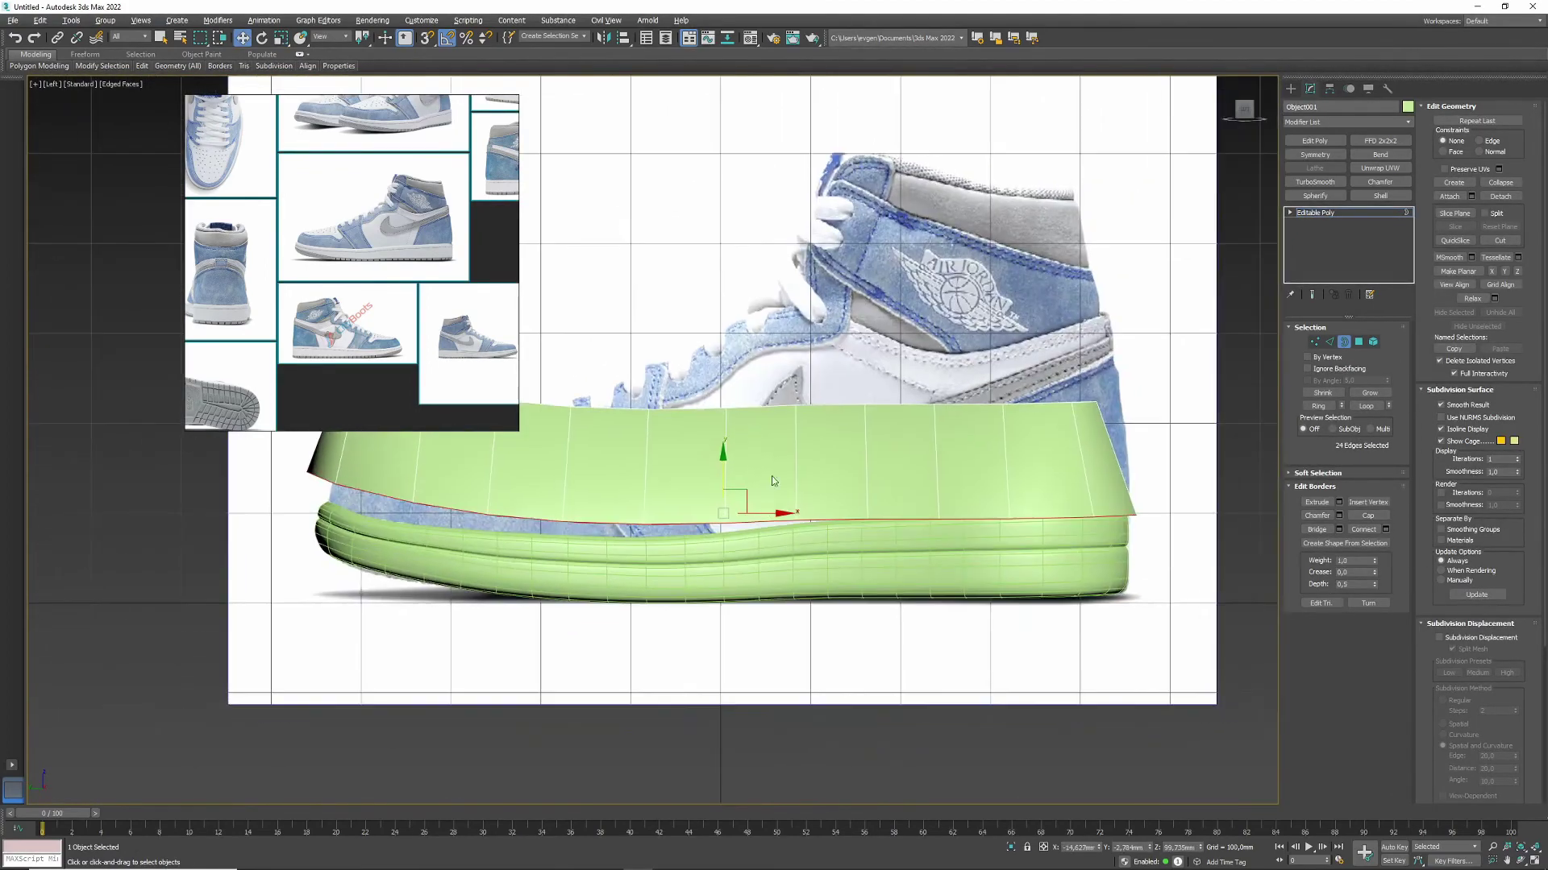
# Step: Make the cloned surface see-through and move its lower border vertices onto the midsole's upper edge from toe to heel in the left view
pyautogui.scroll(5, 758, 512)
pyautogui.press('1')
pyautogui.moveTo(645, 476); pyautogui.dragTo(801, 509)
pyautogui.hotkey('alt', 'x')
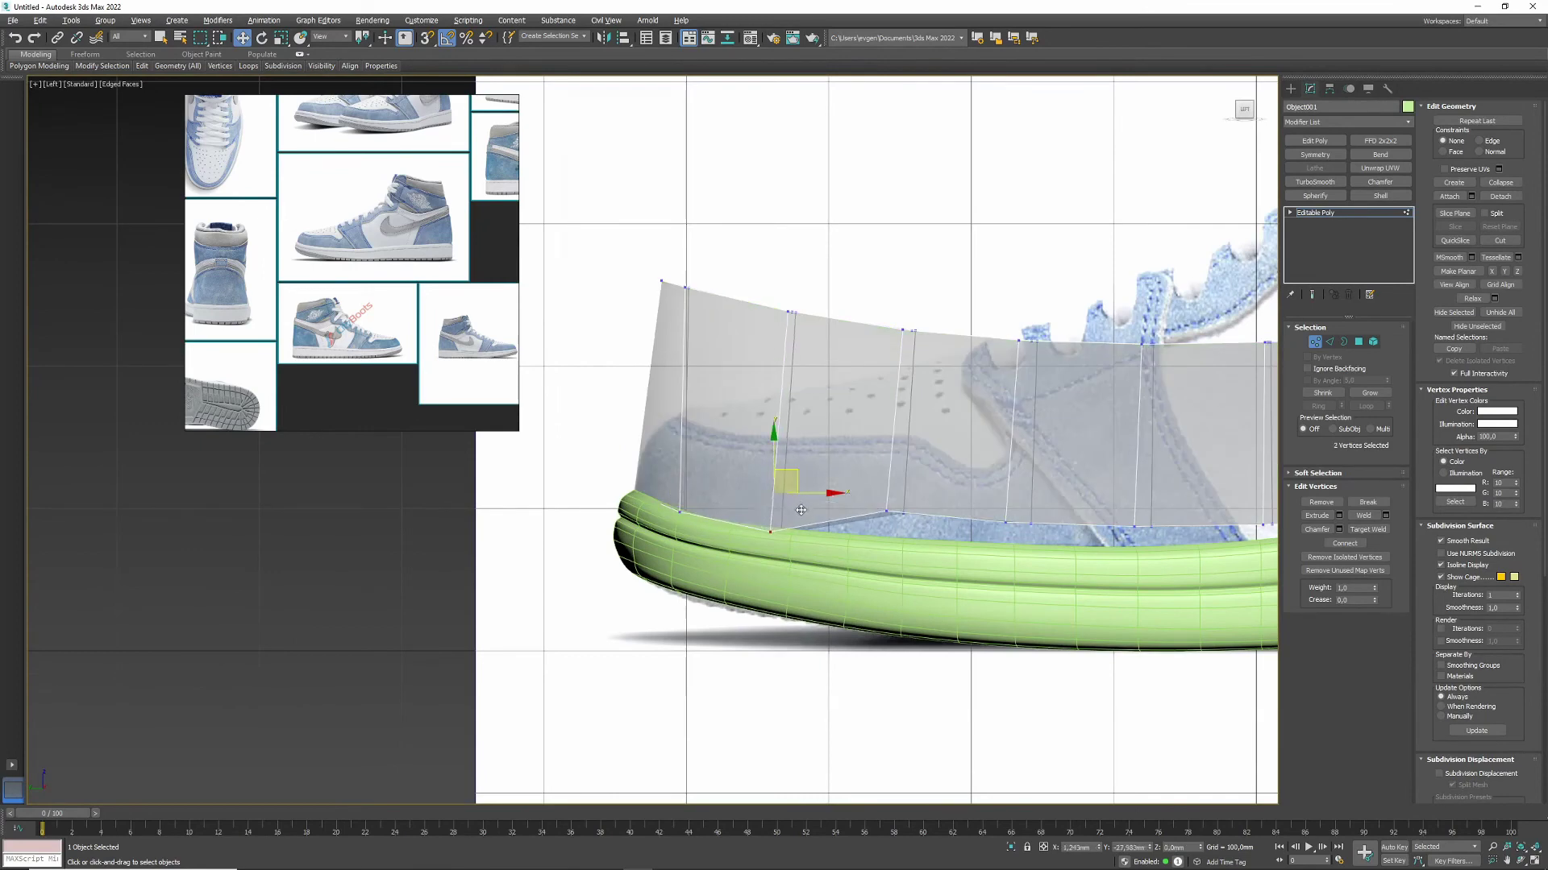
pyautogui.moveTo(1043, 531); pyautogui.dragTo(623, 524, button='middle')
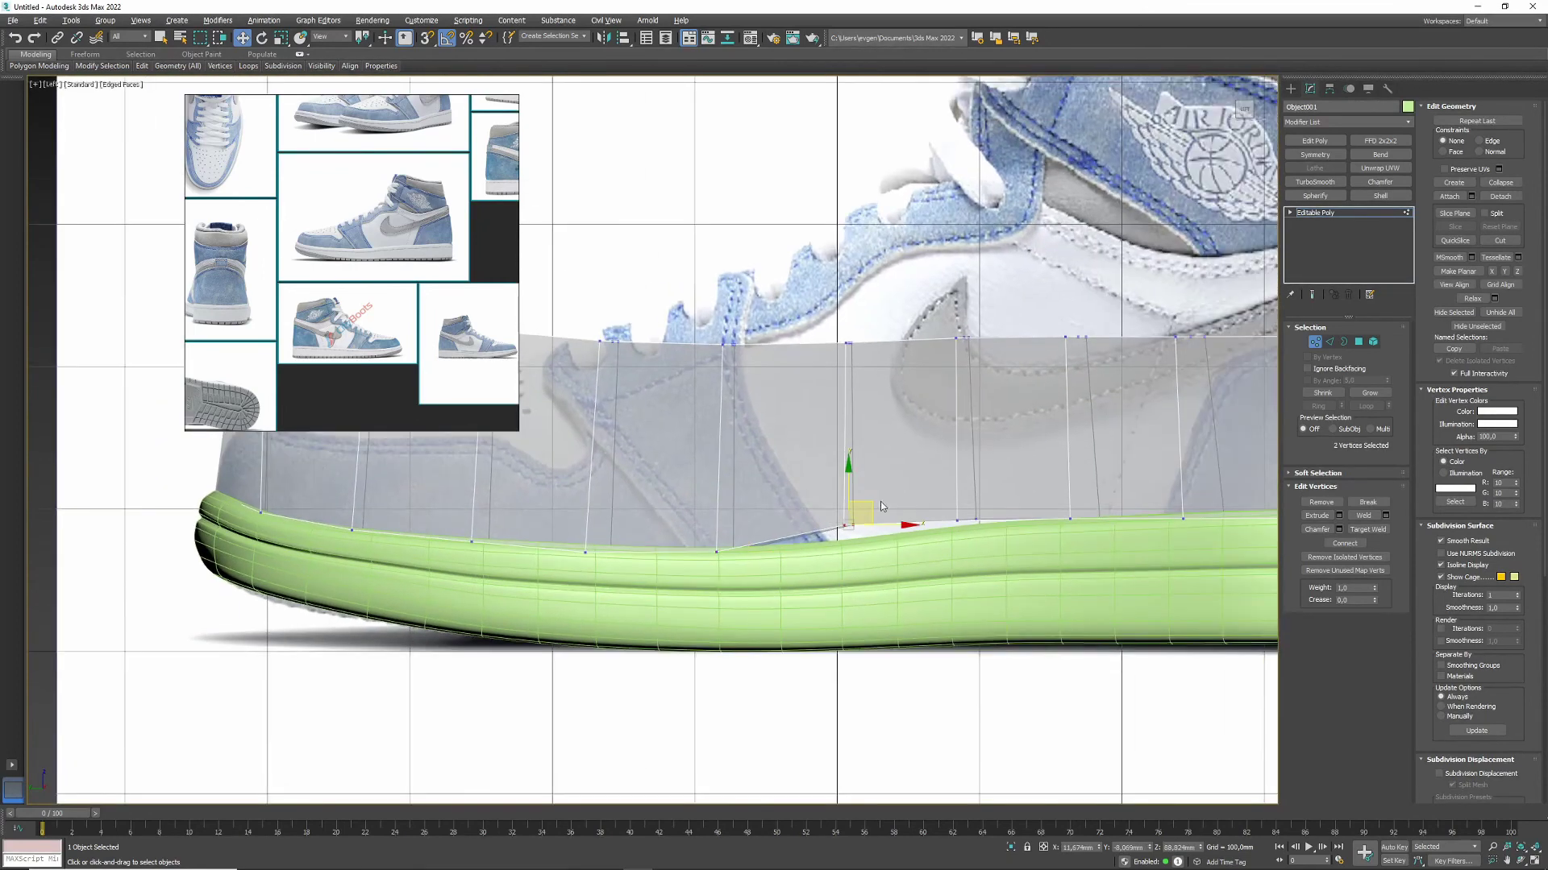
pyautogui.moveTo(989, 505); pyautogui.dragTo(855, 516, button='middle')
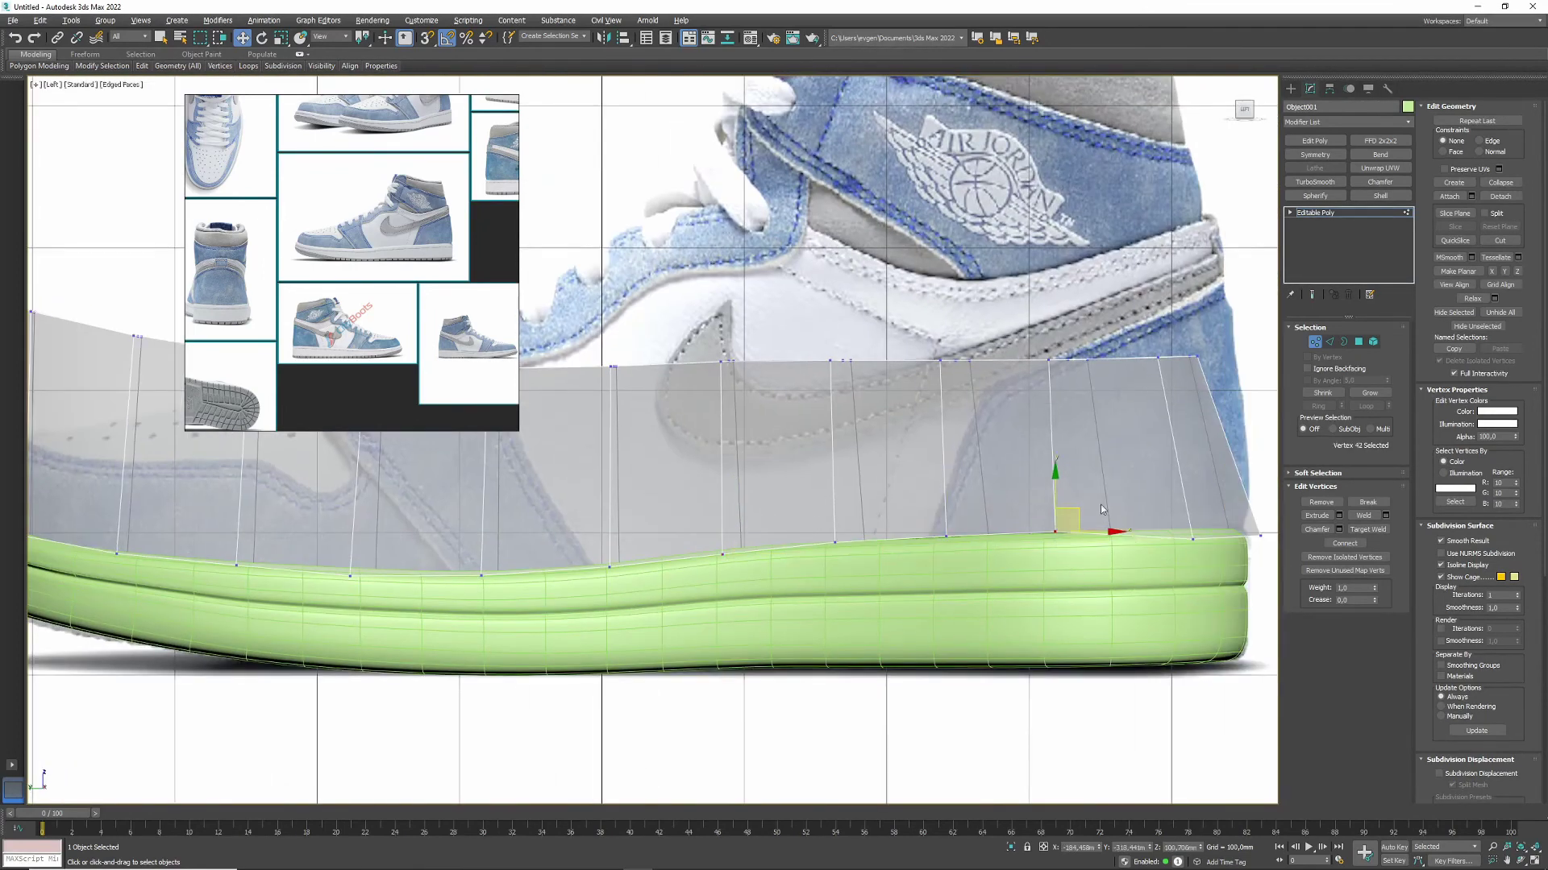
pyautogui.moveTo(1101, 510); pyautogui.dragTo(956, 521, button='middle')
pyautogui.click(1047, 548)
pyautogui.scroll(-5, 1119, 525)
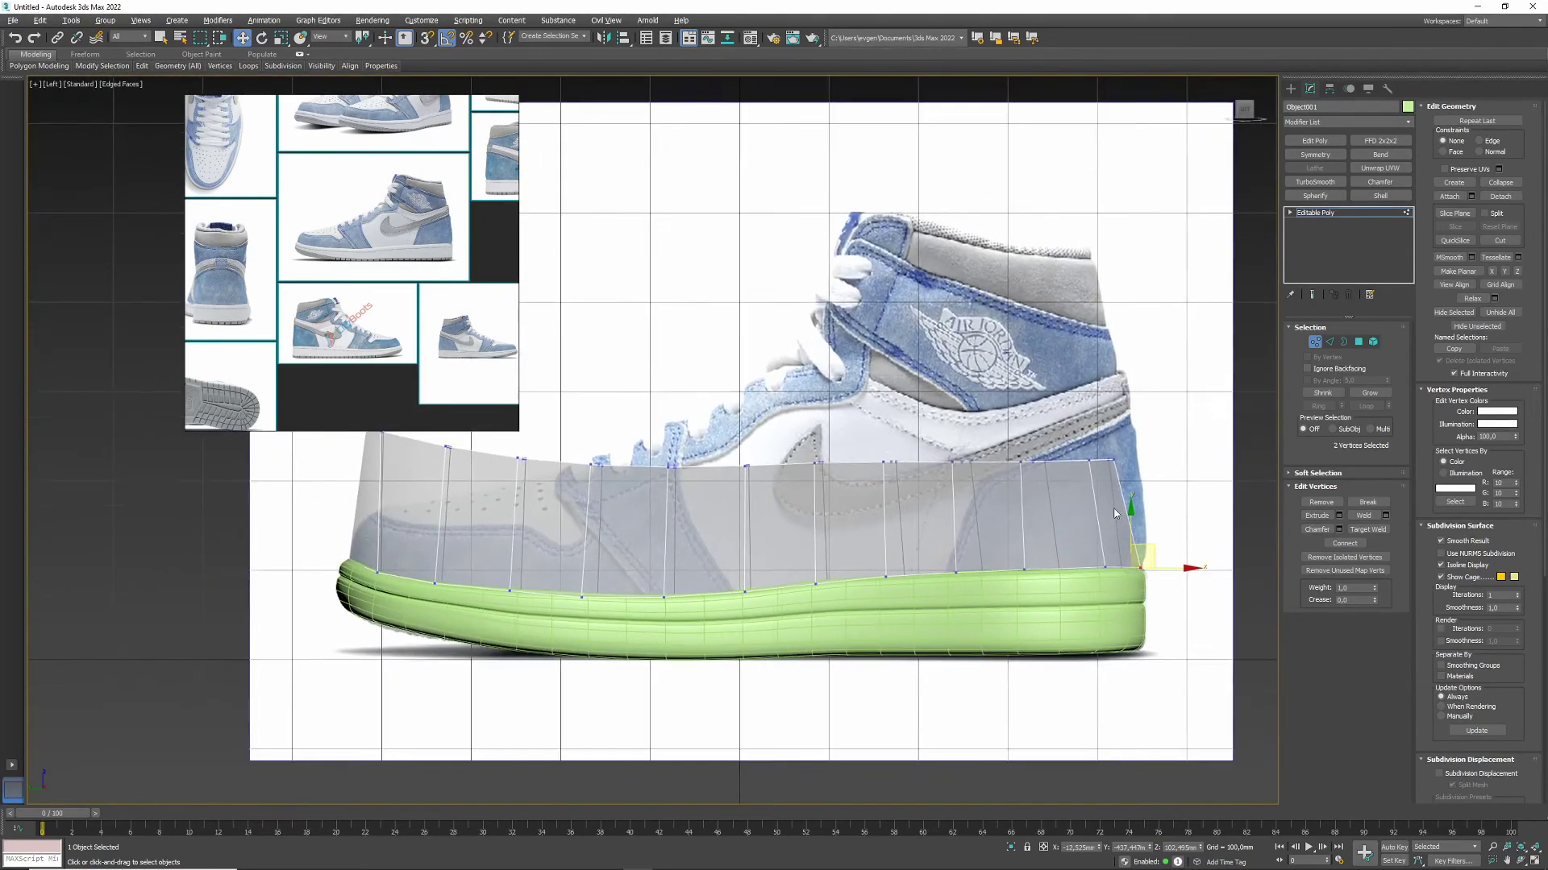
# Step: Apply an FFD 4x4x4 modifier to the lower border of the cloned upper surface
pyautogui.press('4')
pyautogui.hotkey('alt', 'w')
pyautogui.keyDown('alt'); pyautogui.moveTo(1048, 645); pyautogui.dragTo(1096, 629, button='middle'); pyautogui.keyUp('alt')
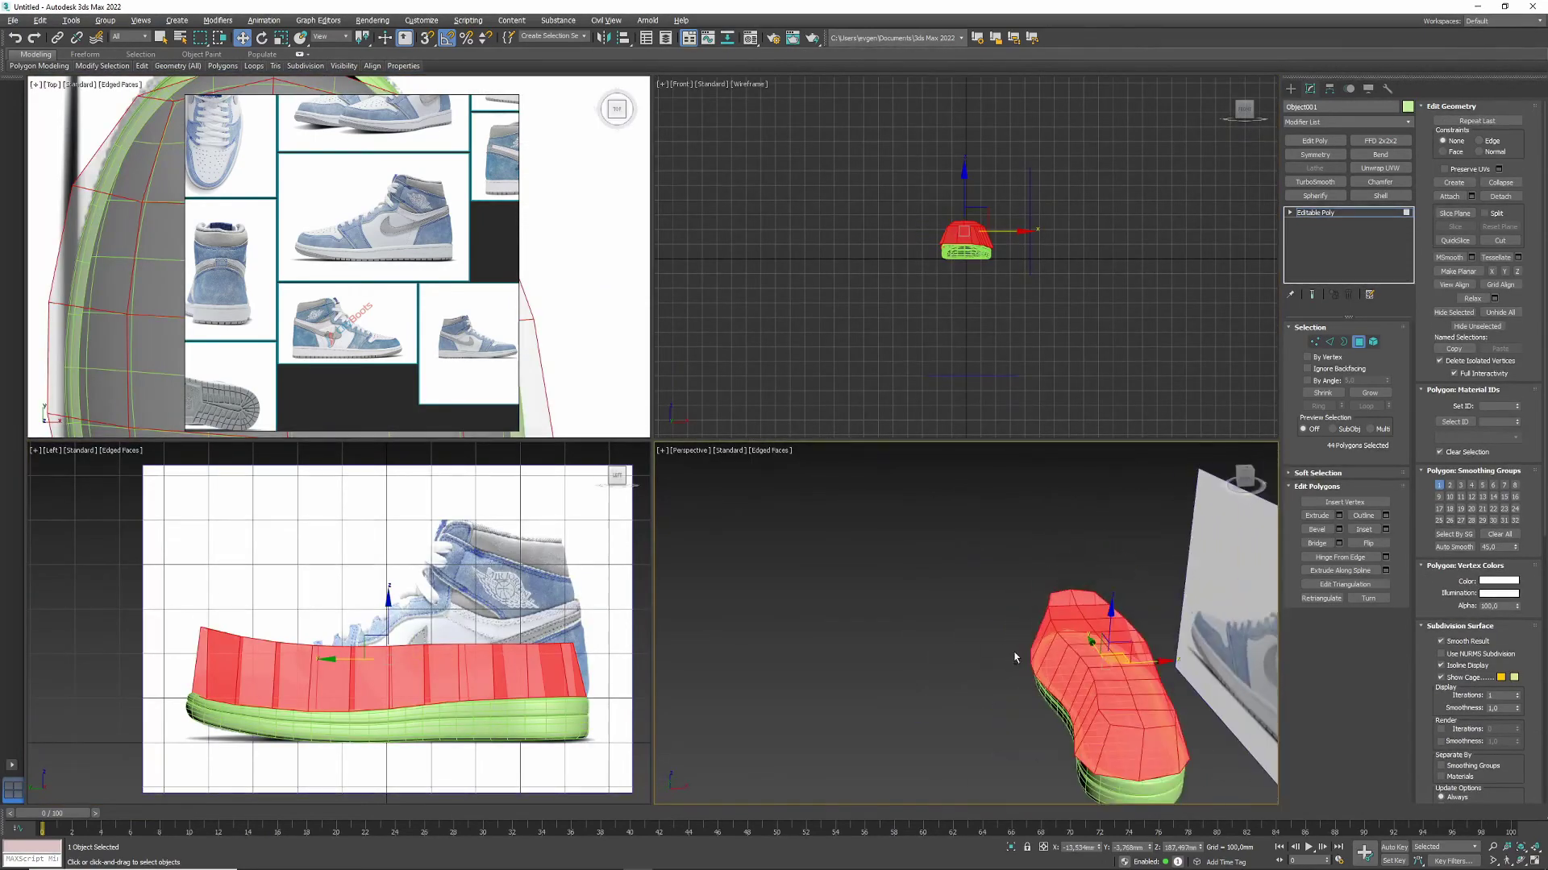
pyautogui.hotkey('alt', 'w')
pyautogui.keyDown('alt'); pyautogui.moveTo(967, 524); pyautogui.dragTo(1048, 484, button='middle'); pyautogui.keyUp('alt')
pyautogui.click(1410, 122)
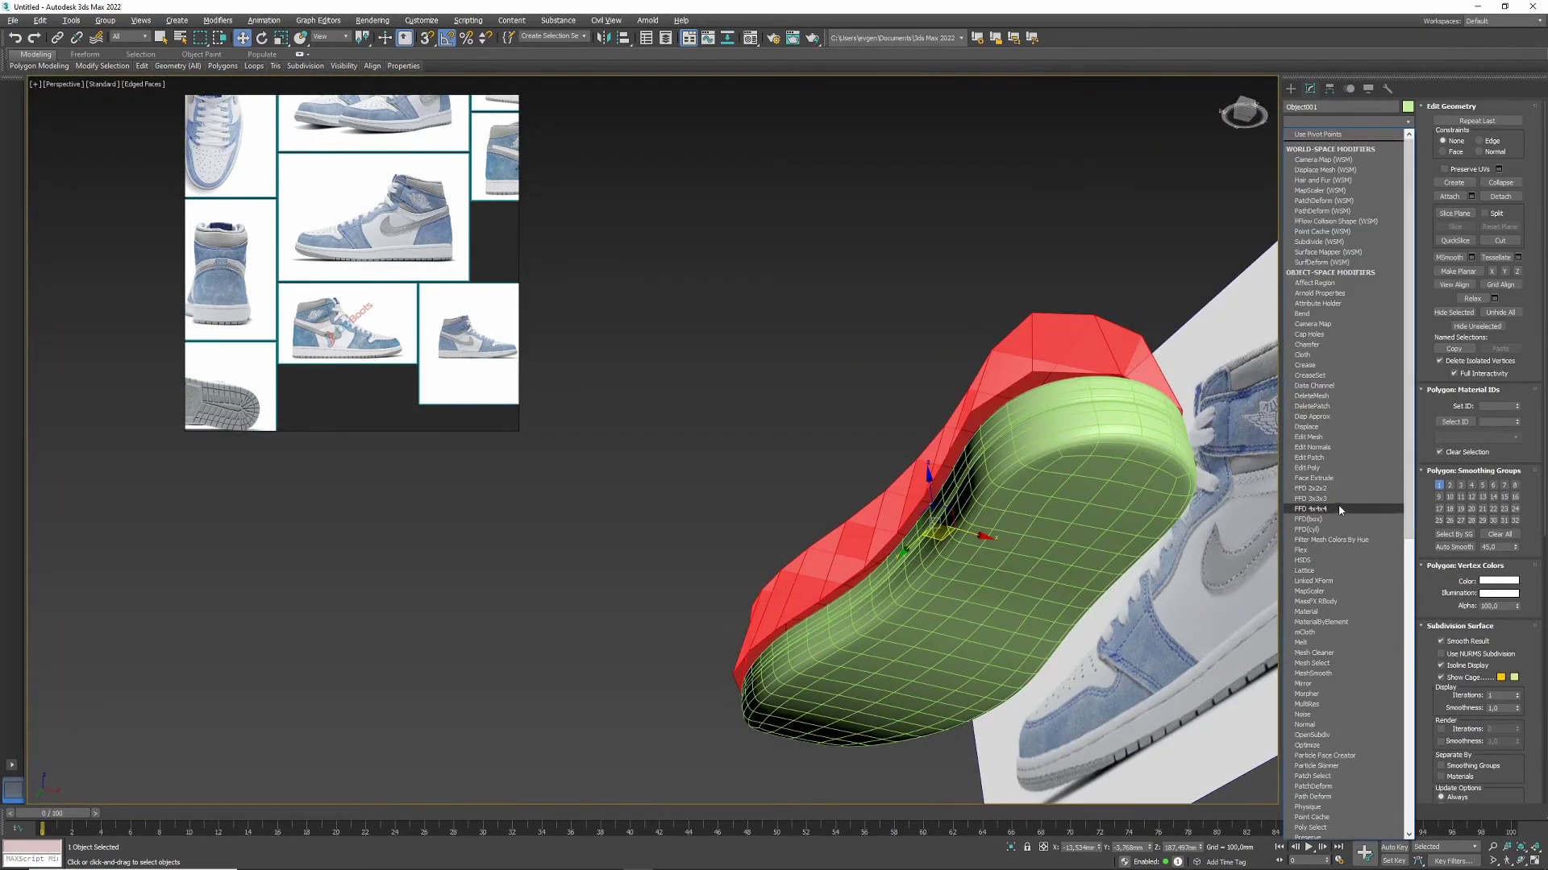
pyautogui.click(1321, 387)
pyautogui.keyDown('alt'); pyautogui.moveTo(967, 363); pyautogui.dragTo(1048, 314, button='middle'); pyautogui.keyUp('alt')
pyautogui.click(1338, 223)
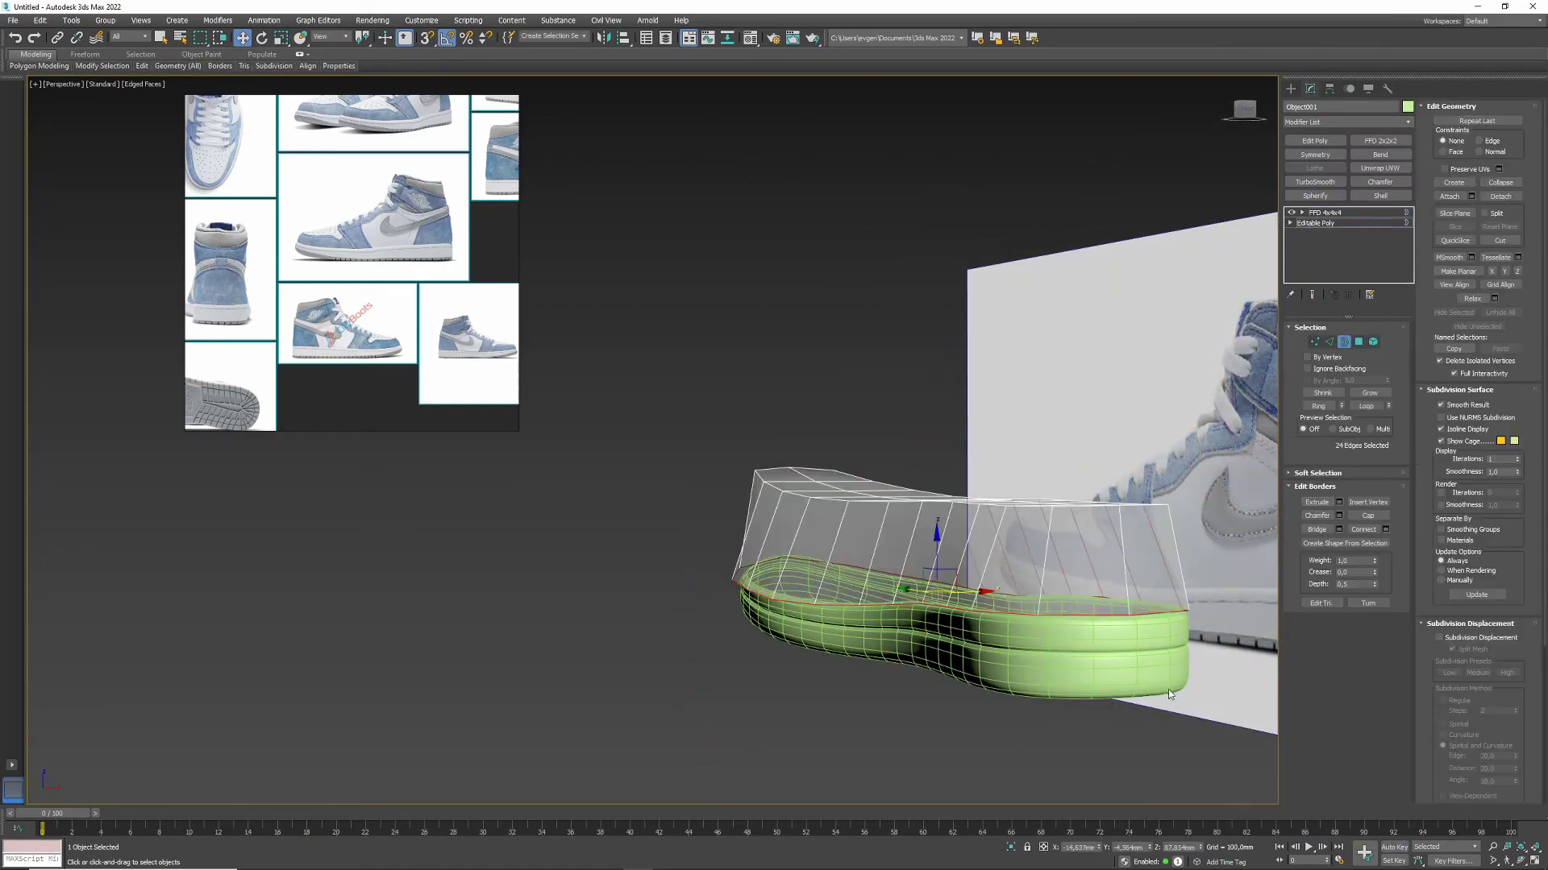
pyautogui.click(1357, 212)
# Step: Shift the FFD control points so the upper's lower border follows the sole outline, and collapse the modifier into the mesh
pyautogui.keyDown('alt'); pyautogui.moveTo(927, 484); pyautogui.dragTo(1181, 574, button='middle'); pyautogui.keyUp('alt')
pyautogui.scroll(-4, 839, 506)
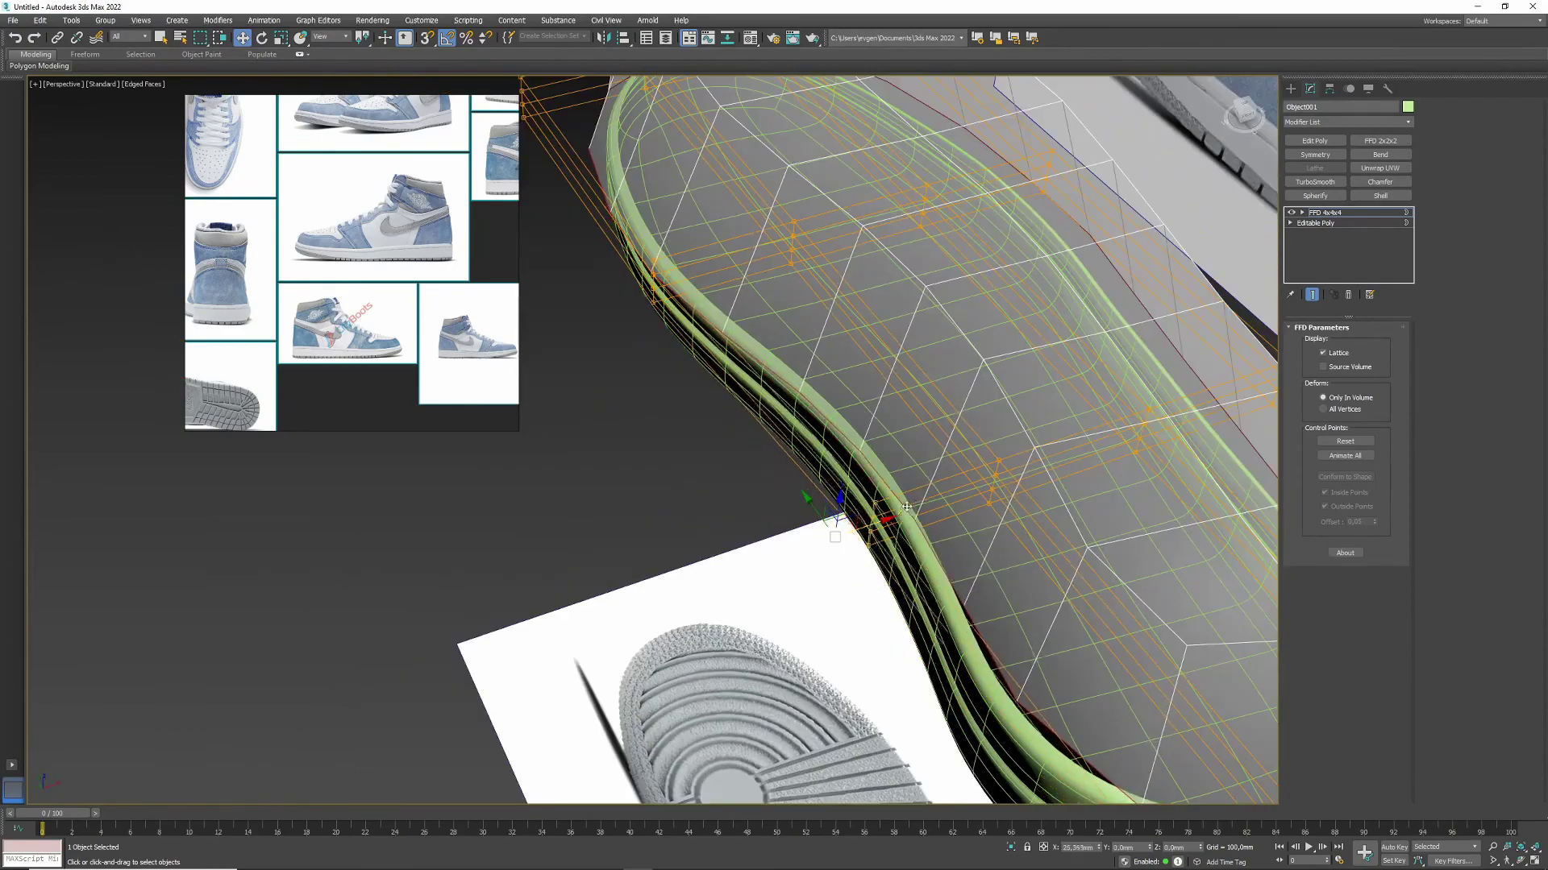
pyautogui.keyDown('alt'); pyautogui.moveTo(838, 506); pyautogui.dragTo(643, 365, button='middle'); pyautogui.keyUp('alt')
pyautogui.scroll(4, 812, 368)
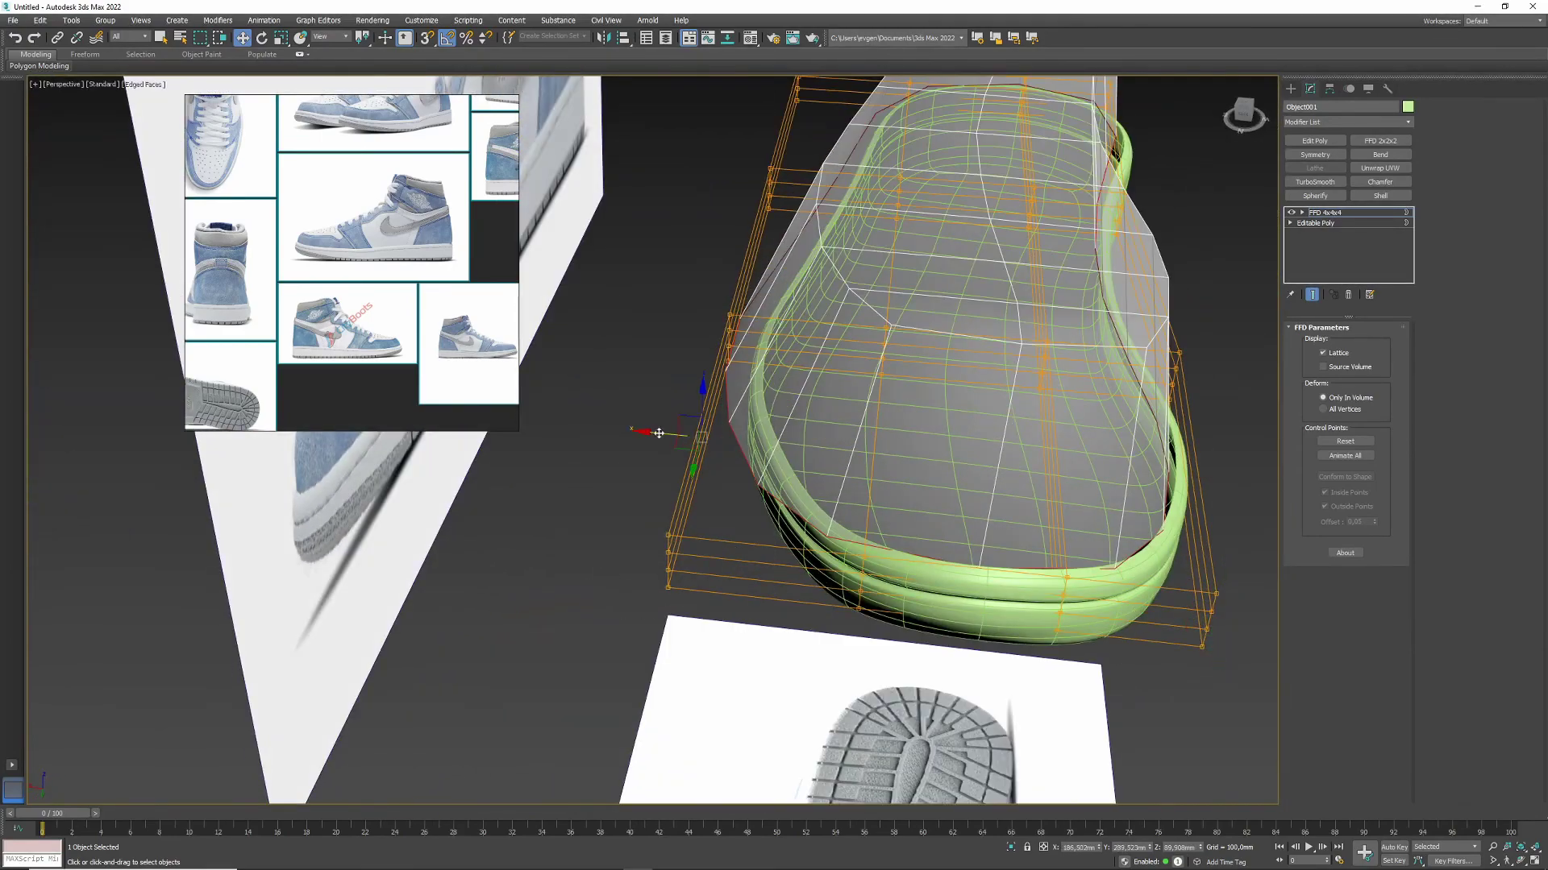
pyautogui.keyDown('alt'); pyautogui.moveTo(659, 432); pyautogui.dragTo(671, 326, button='middle'); pyautogui.keyUp('alt')
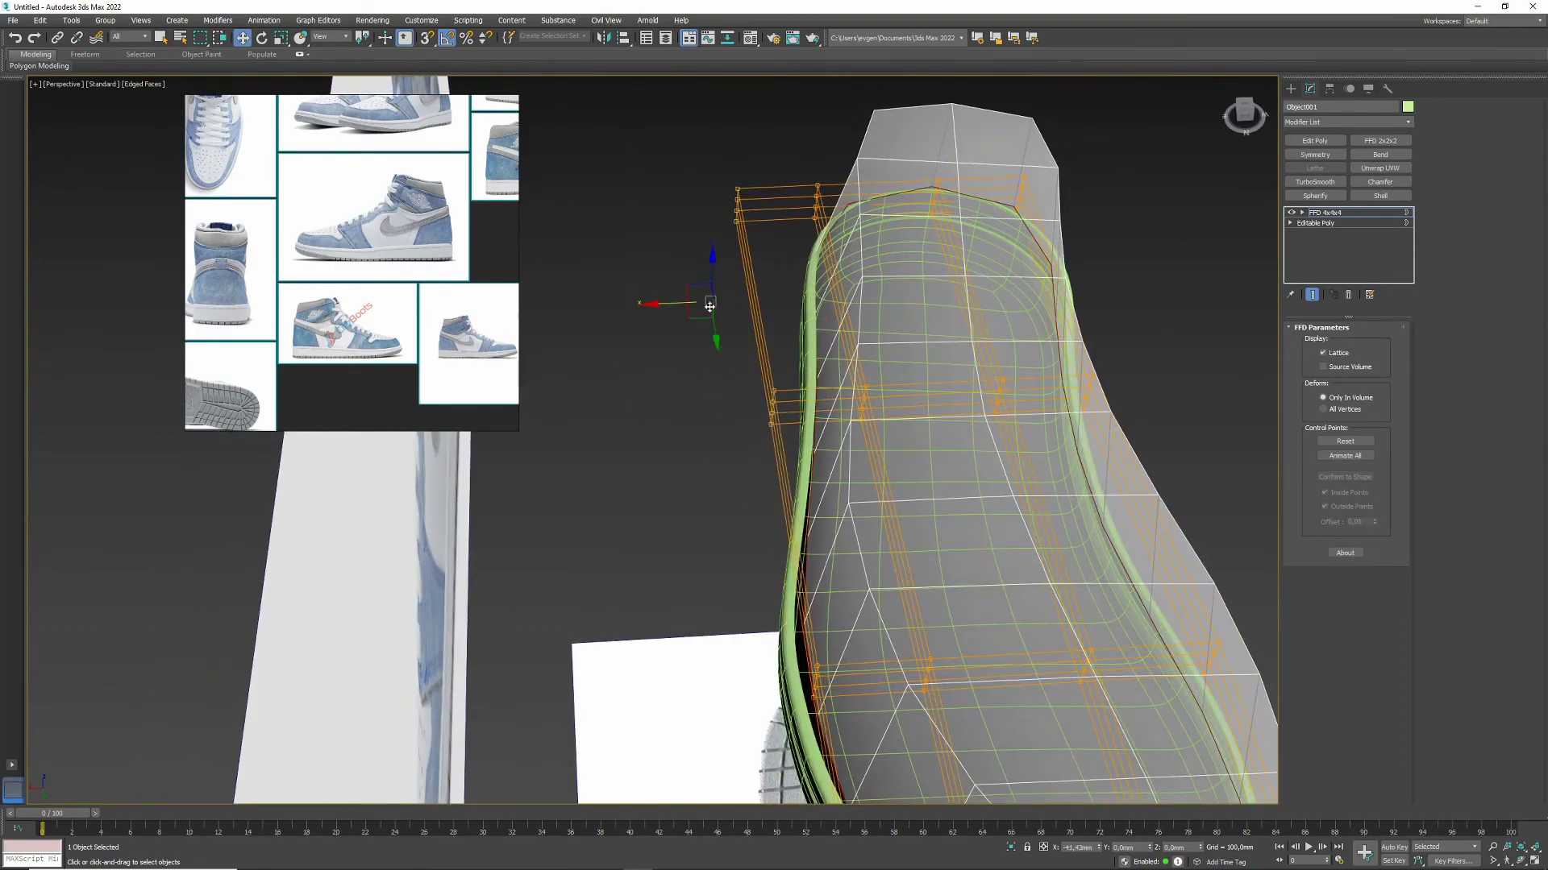
pyautogui.keyDown('alt'); pyautogui.moveTo(784, 694); pyautogui.dragTo(857, 657, button='middle'); pyautogui.keyUp('alt')
pyautogui.keyDown('alt'); pyautogui.moveTo(907, 611); pyautogui.dragTo(1039, 403, button='middle'); pyautogui.keyUp('alt')
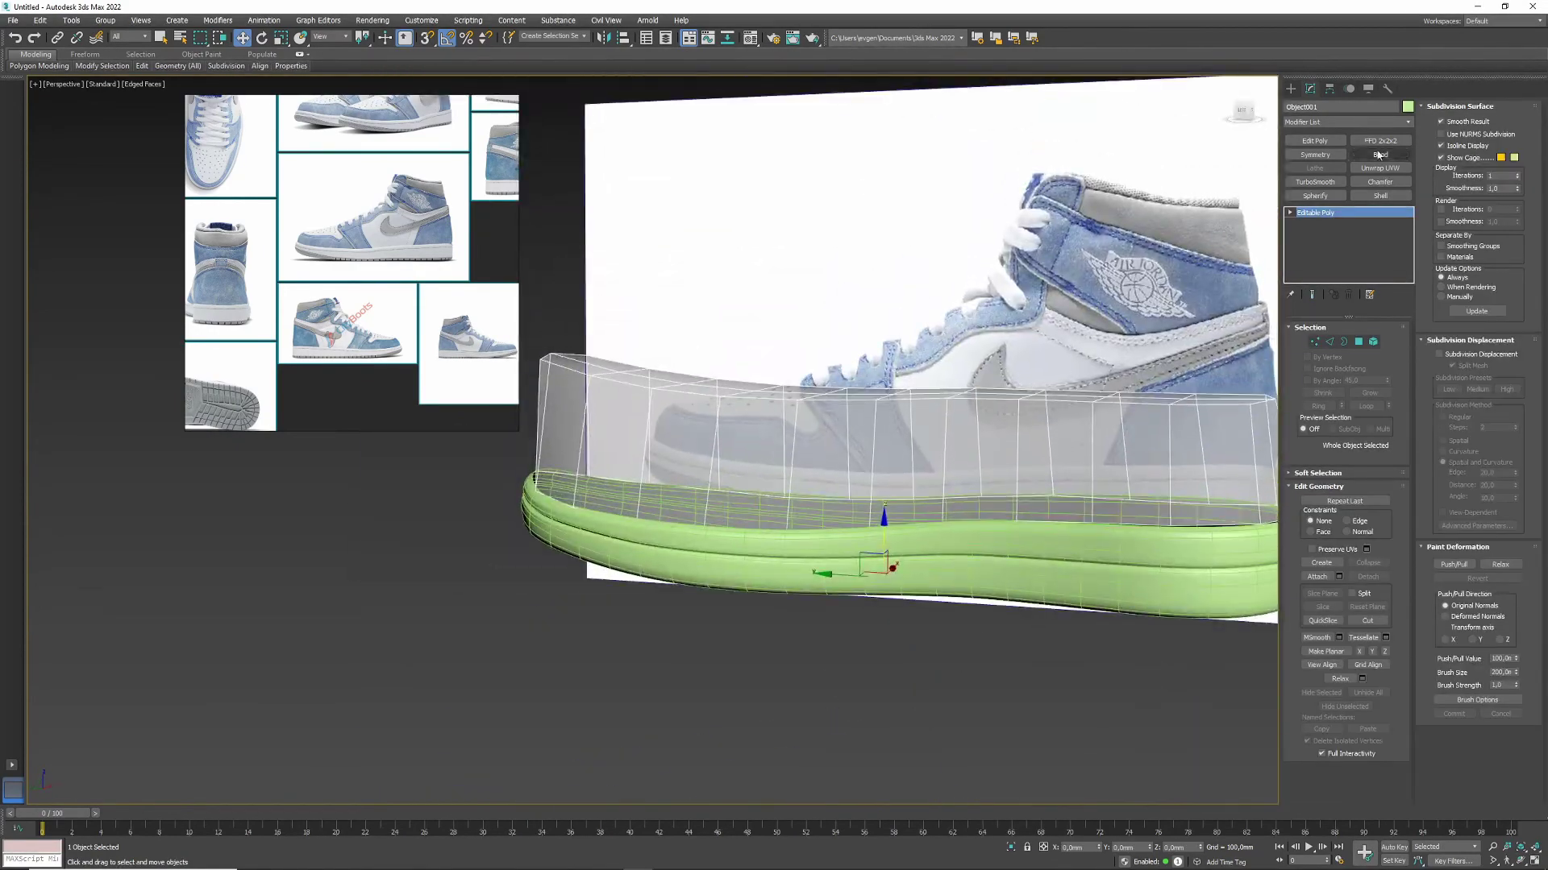
# Step: Add TurboSmooth to the upper and slope the toe's top vertices down to the reference with a collapsed FFD 2x2x2
pyautogui.click(1315, 182)
pyautogui.press('super+shift')
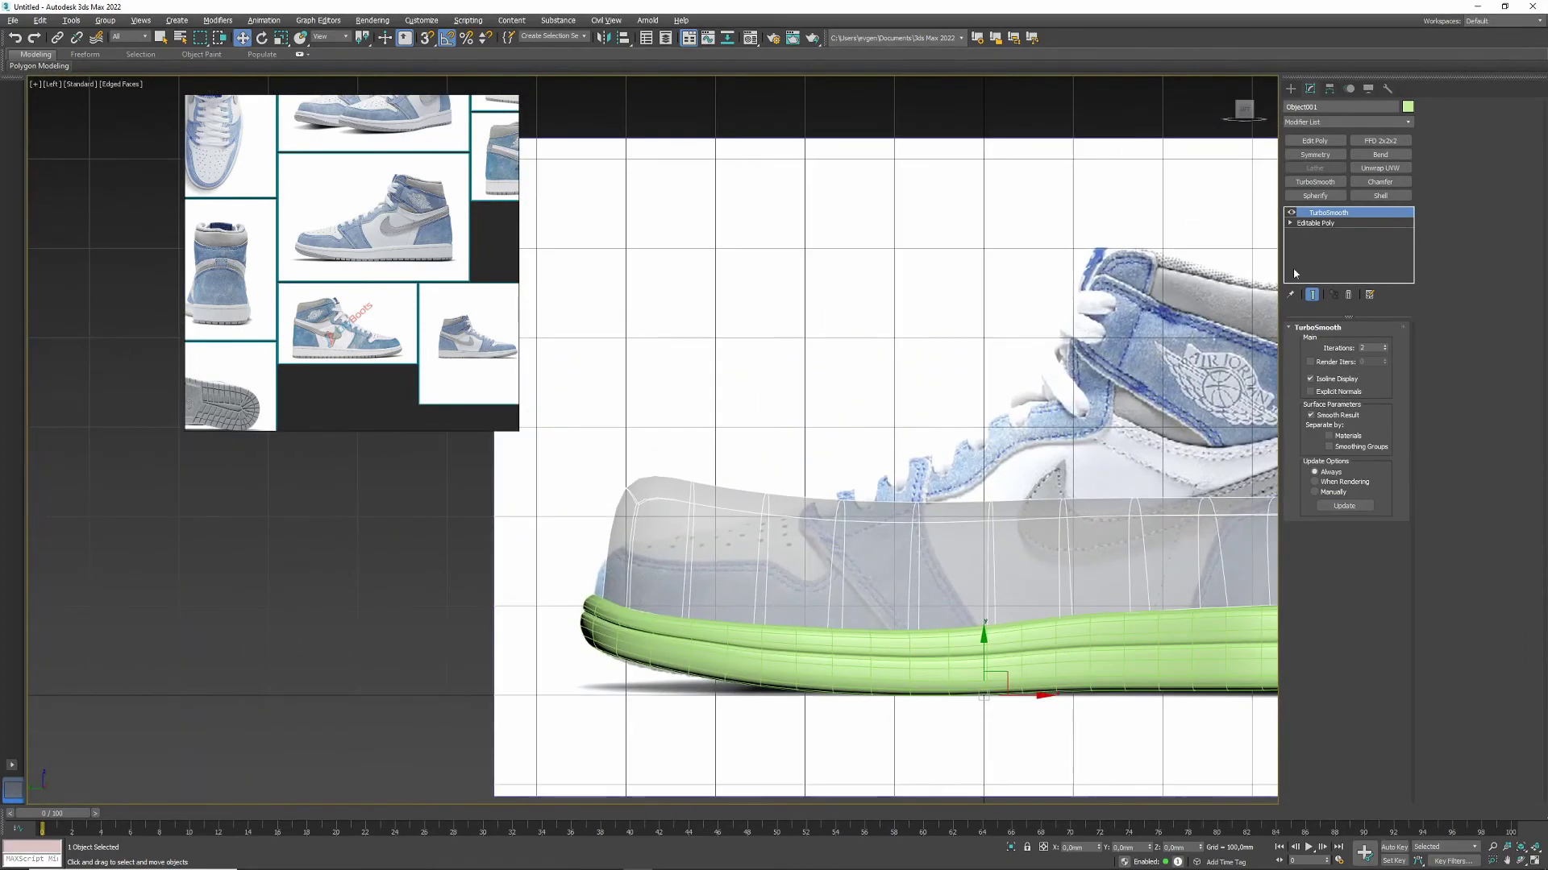
pyautogui.click(1314, 222)
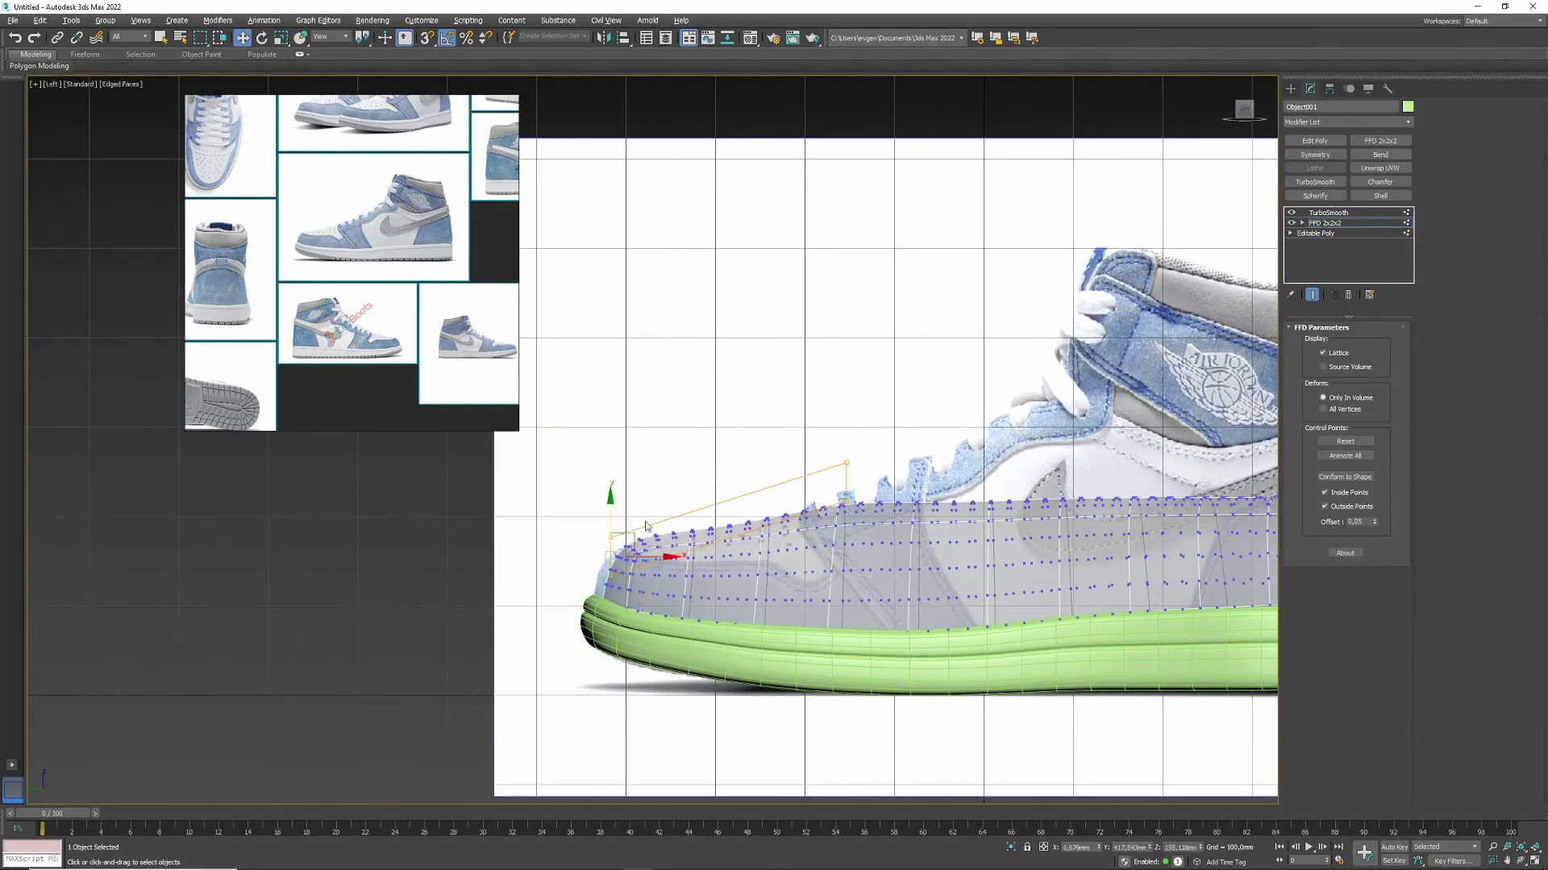
pyautogui.scroll(4, 691, 449)
pyautogui.scroll(-3, 773, 449)
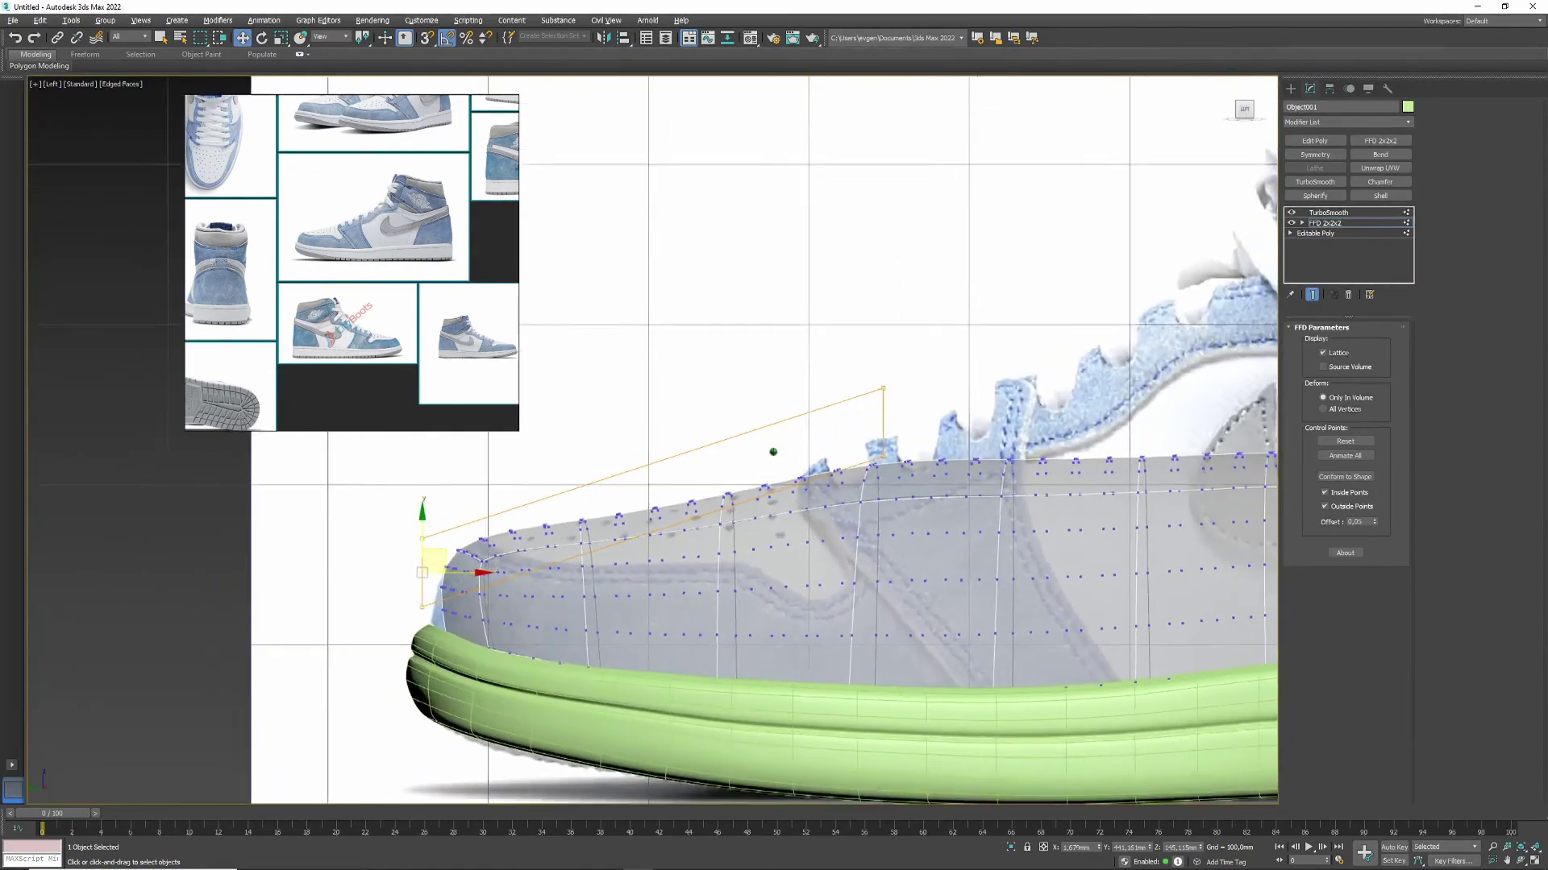
pyautogui.rightClick(1342, 221)
pyautogui.click(1370, 239)
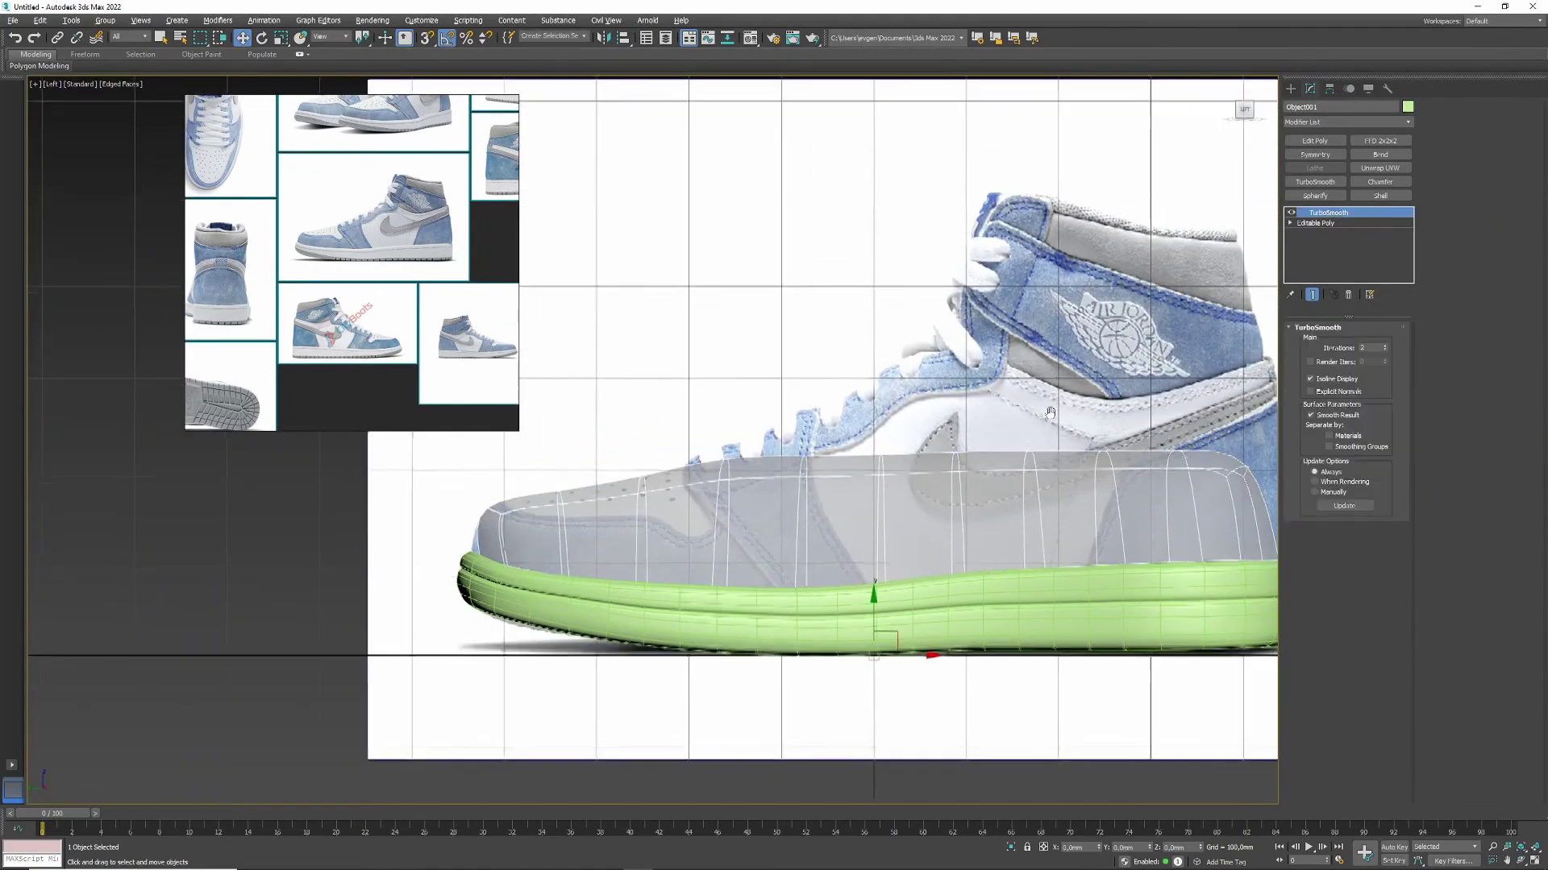
# Step: Raise the upper's top vertices to follow the reference's lace line and lift the rear section to the ankle strap level
pyautogui.moveTo(872, 444); pyautogui.dragTo(831, 451, button='middle')
pyautogui.press('1')
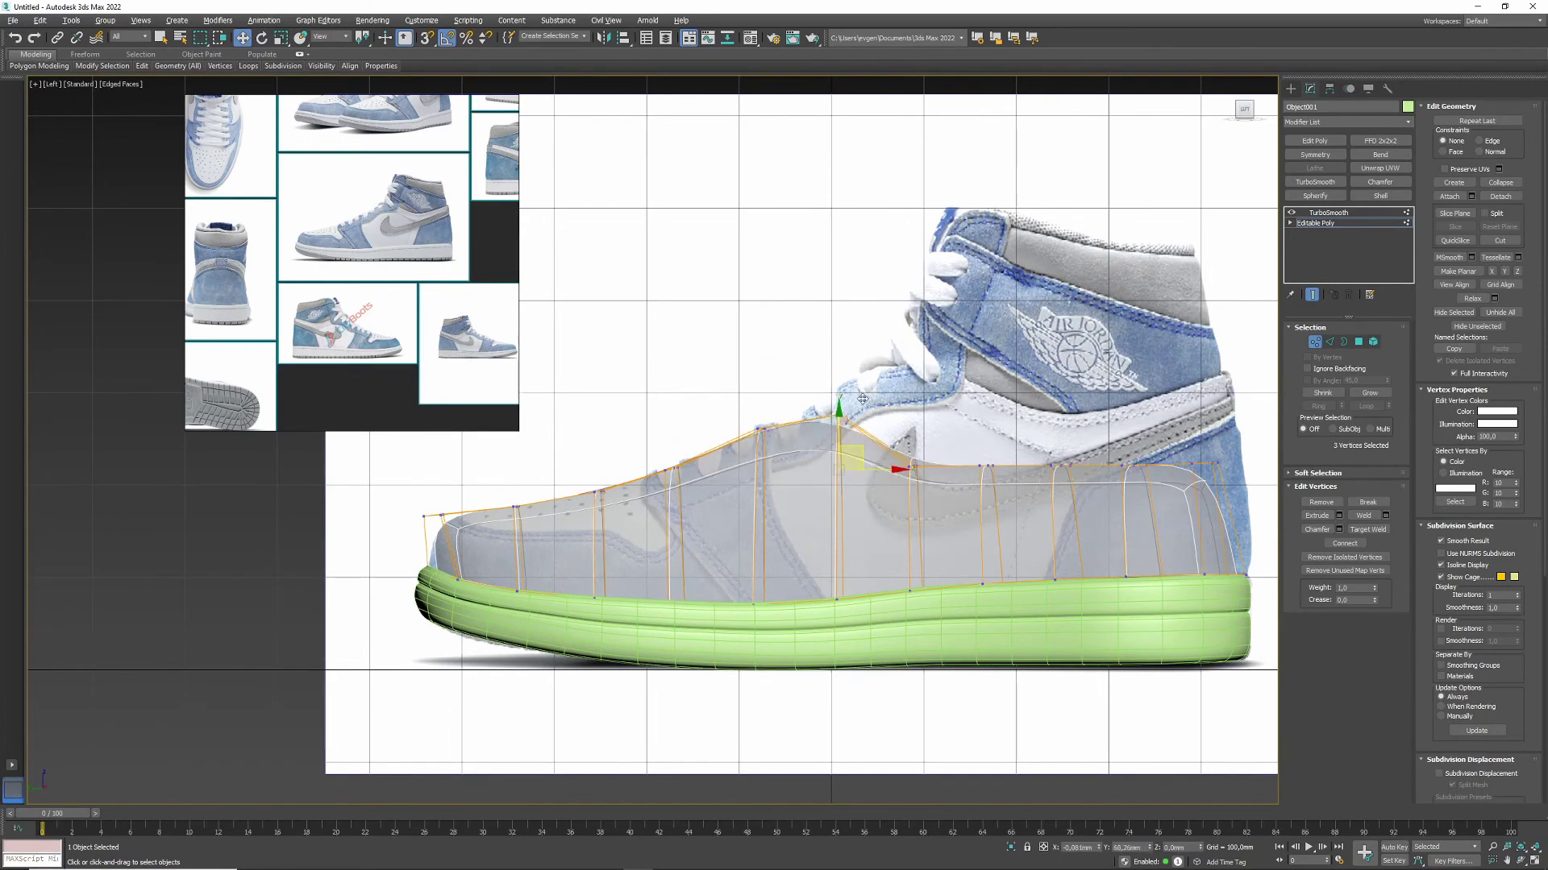
pyautogui.moveTo(1101, 380); pyautogui.dragTo(1017, 405, button='middle')
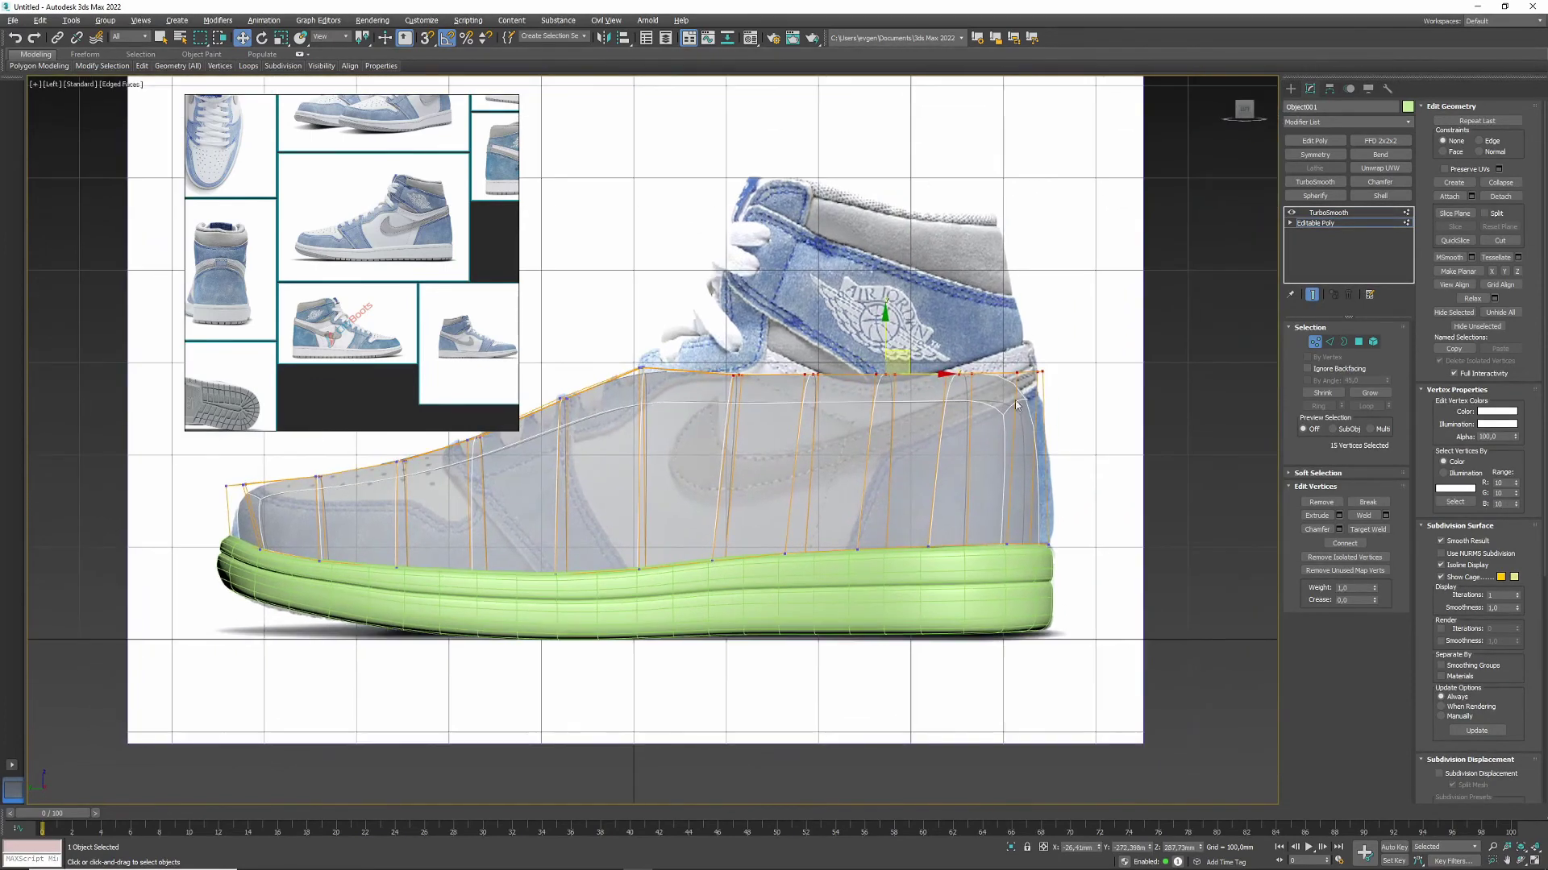
pyautogui.moveTo(691, 520); pyautogui.dragTo(828, 520, button='middle')
# Step: Insert a horizontal edge loop around the upper and fit its vertices to the toe and side profile in the left view
pyautogui.click(375, 538)
pyautogui.scroll(4, 559, 536)
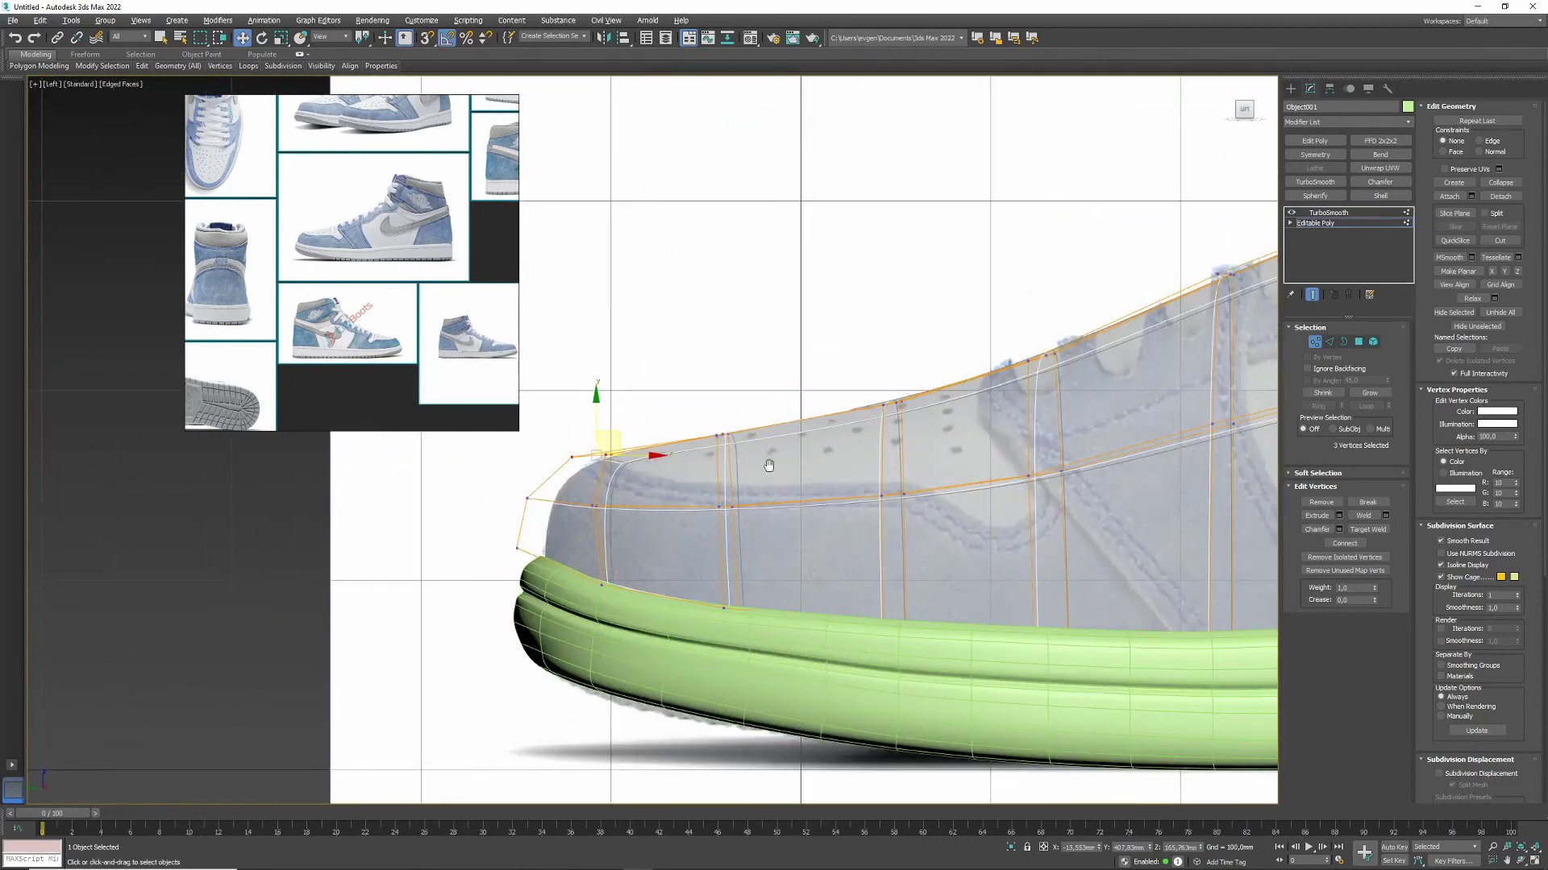
pyautogui.scroll(-8, 769, 465)
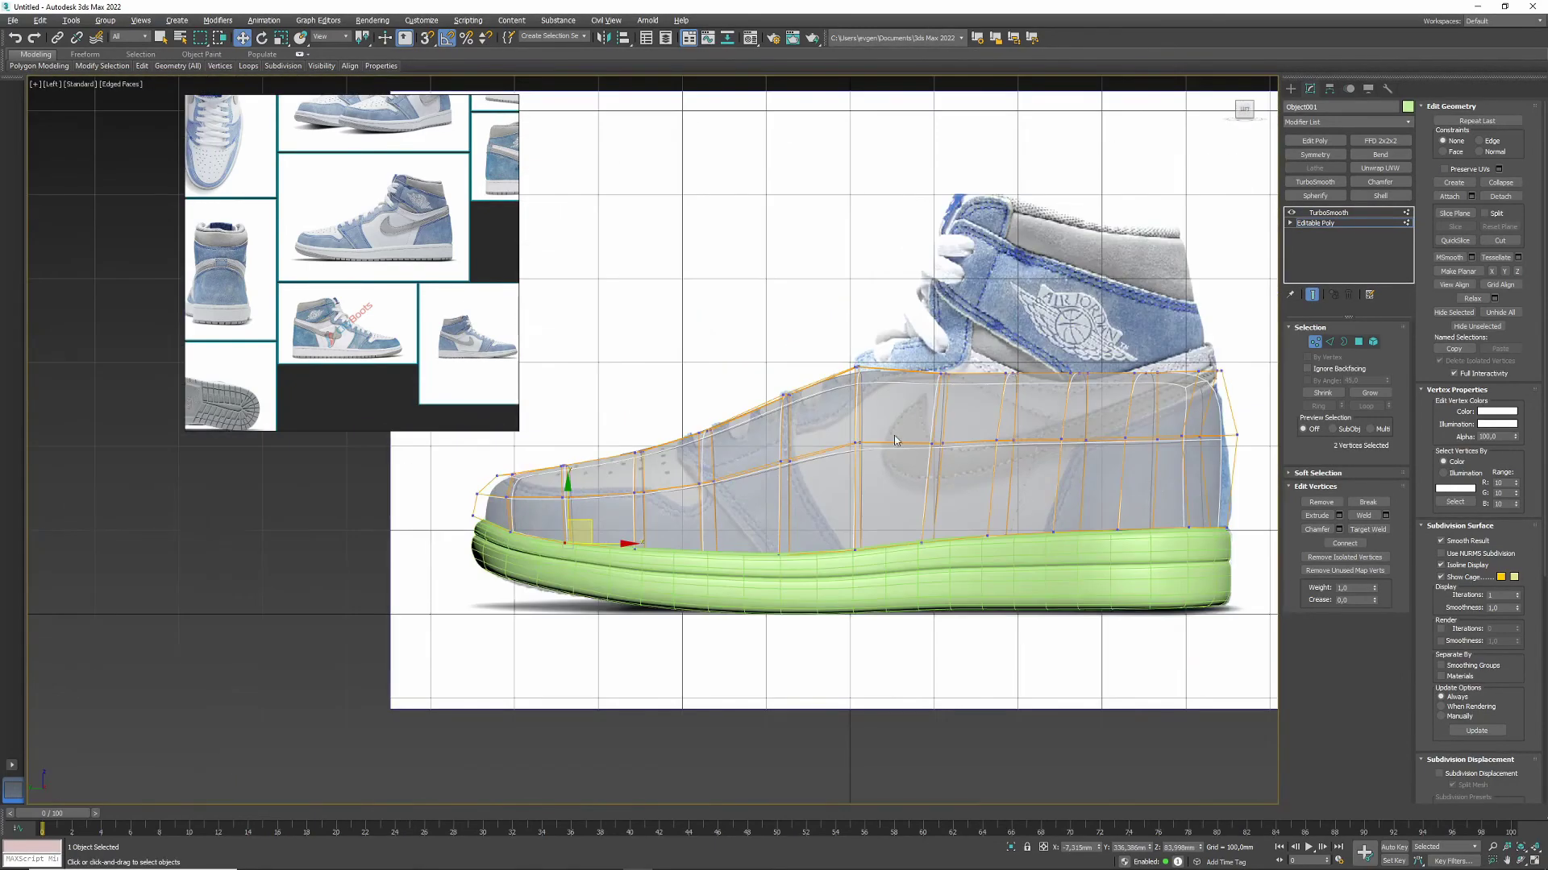
pyautogui.keyDown('shift'); pyautogui.click(1074, 481); pyautogui.keyUp('shift')
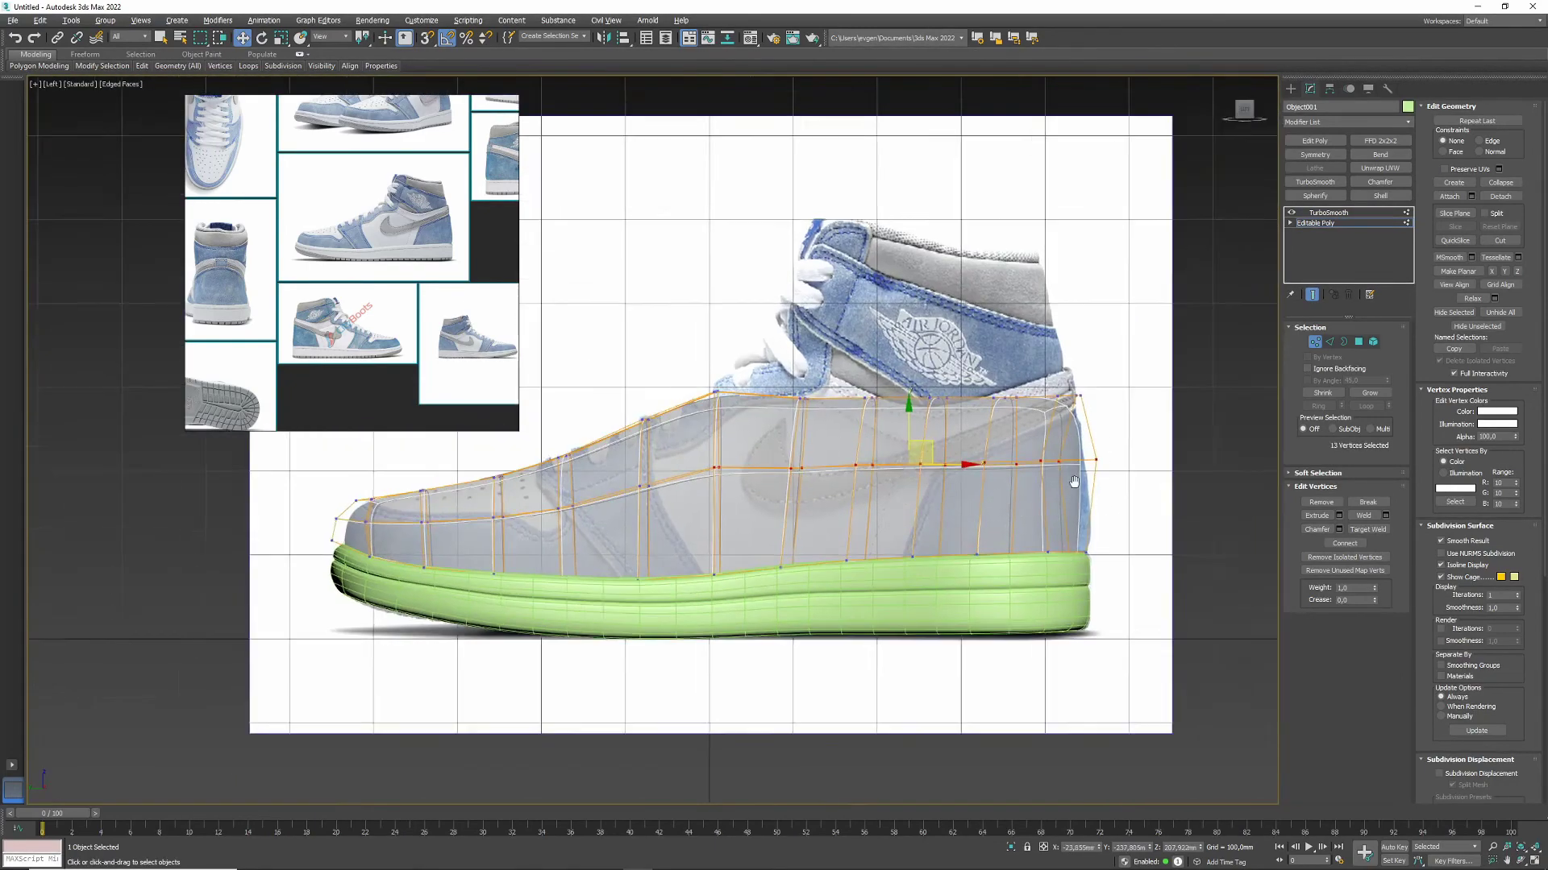
# Step: Adjust individual heel vertices of the upper in the perspective view to round the back of the shoe
pyautogui.hotkey('alt', 'w')
pyautogui.keyDown('alt'); pyautogui.moveTo(1008, 629); pyautogui.dragTo(927, 564, button='middle'); pyautogui.keyUp('alt')
pyautogui.hotkey('alt', 'w')
pyautogui.keyDown('alt'); pyautogui.moveTo(877, 511); pyautogui.dragTo(968, 459, button='middle'); pyautogui.keyUp('alt')
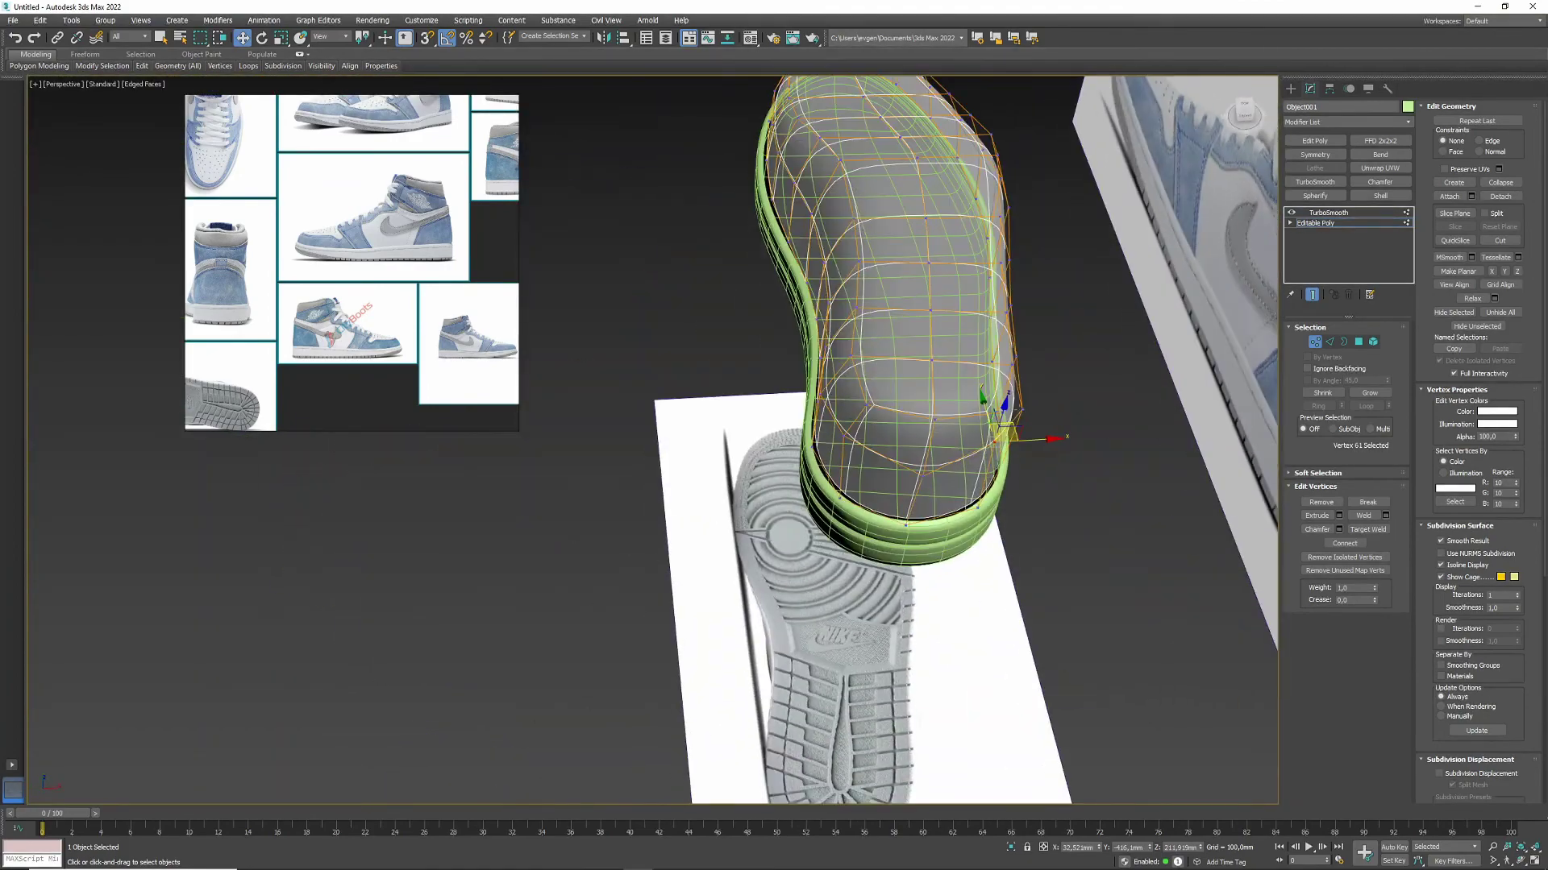
pyautogui.keyDown('alt'); pyautogui.moveTo(847, 440); pyautogui.dragTo(982, 466, button='middle'); pyautogui.keyUp('alt')
# Step: Insert a second, lower edge loop around the upper and align its vertices with the reference's heel and side contours
pyautogui.hotkey('alt', 'w')
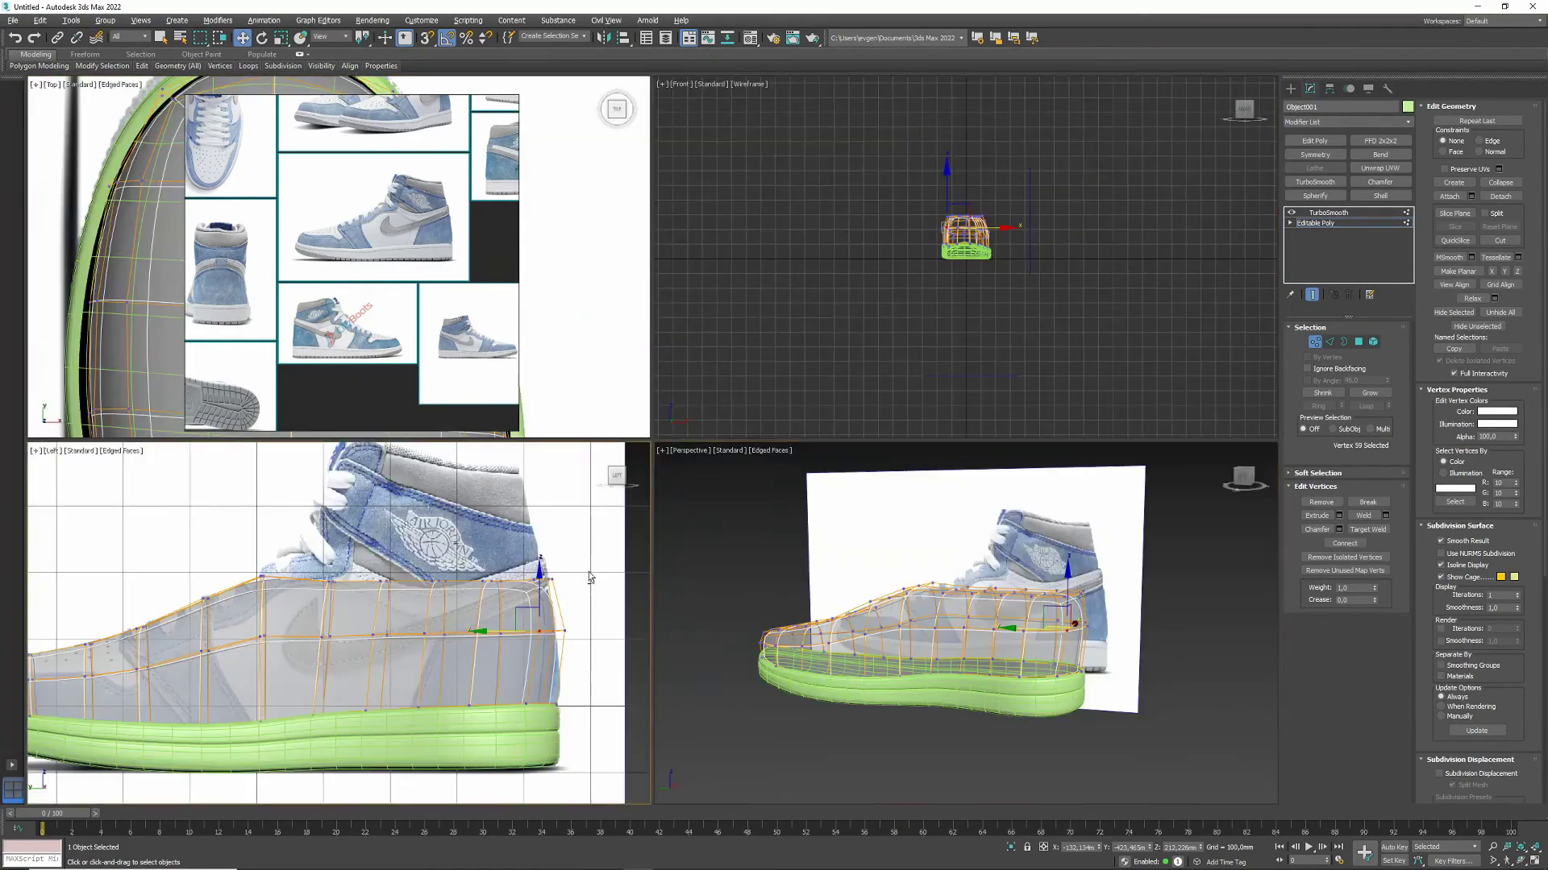
pyautogui.hotkey('alt', 'w')
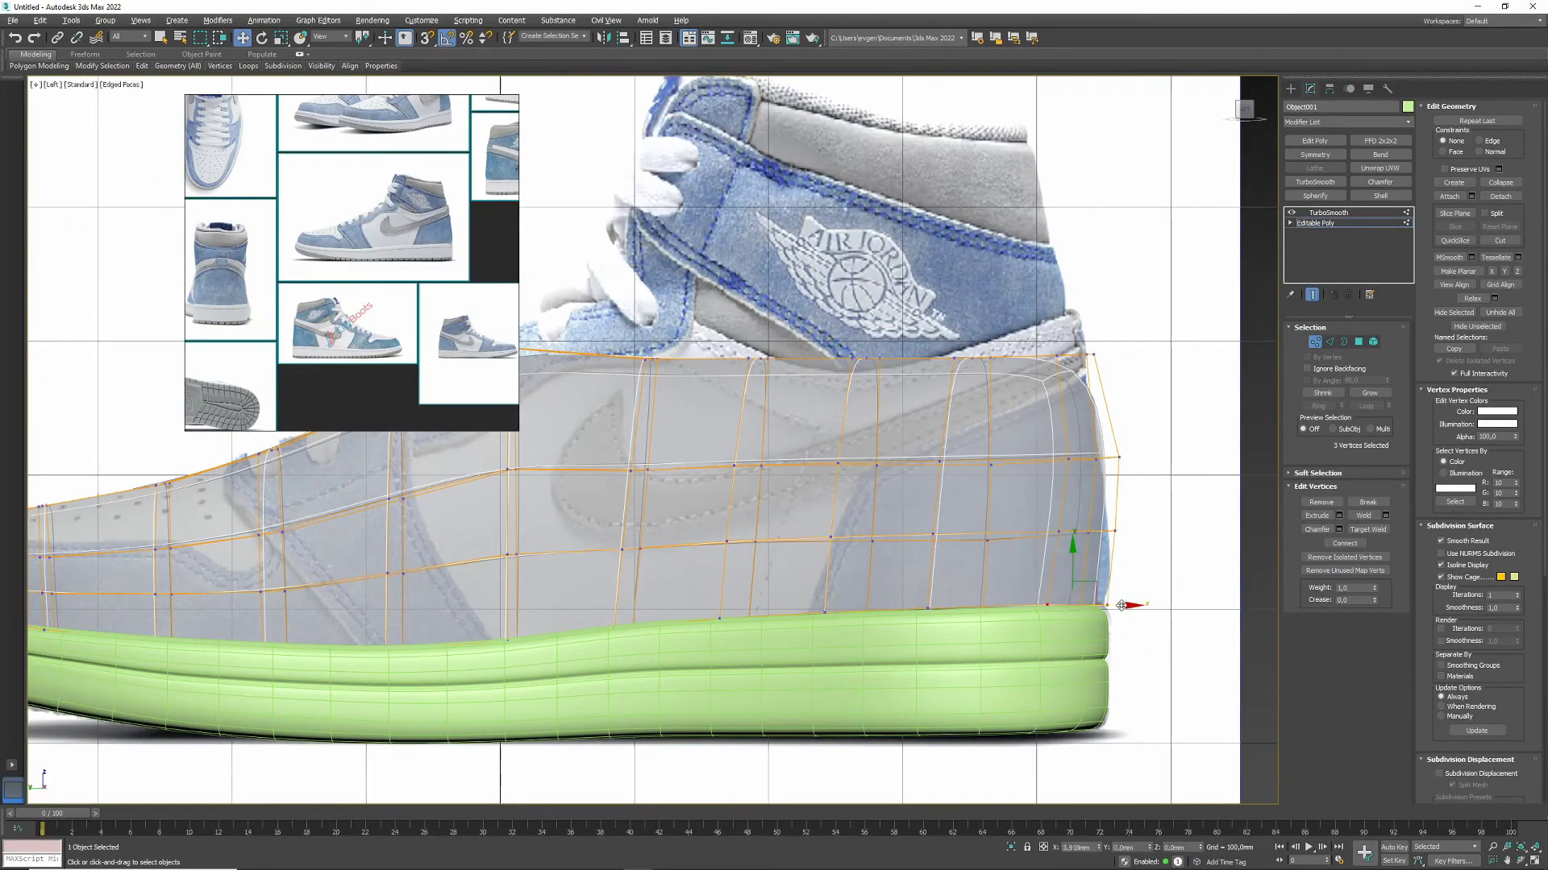
pyautogui.scroll(-3, 1116, 548)
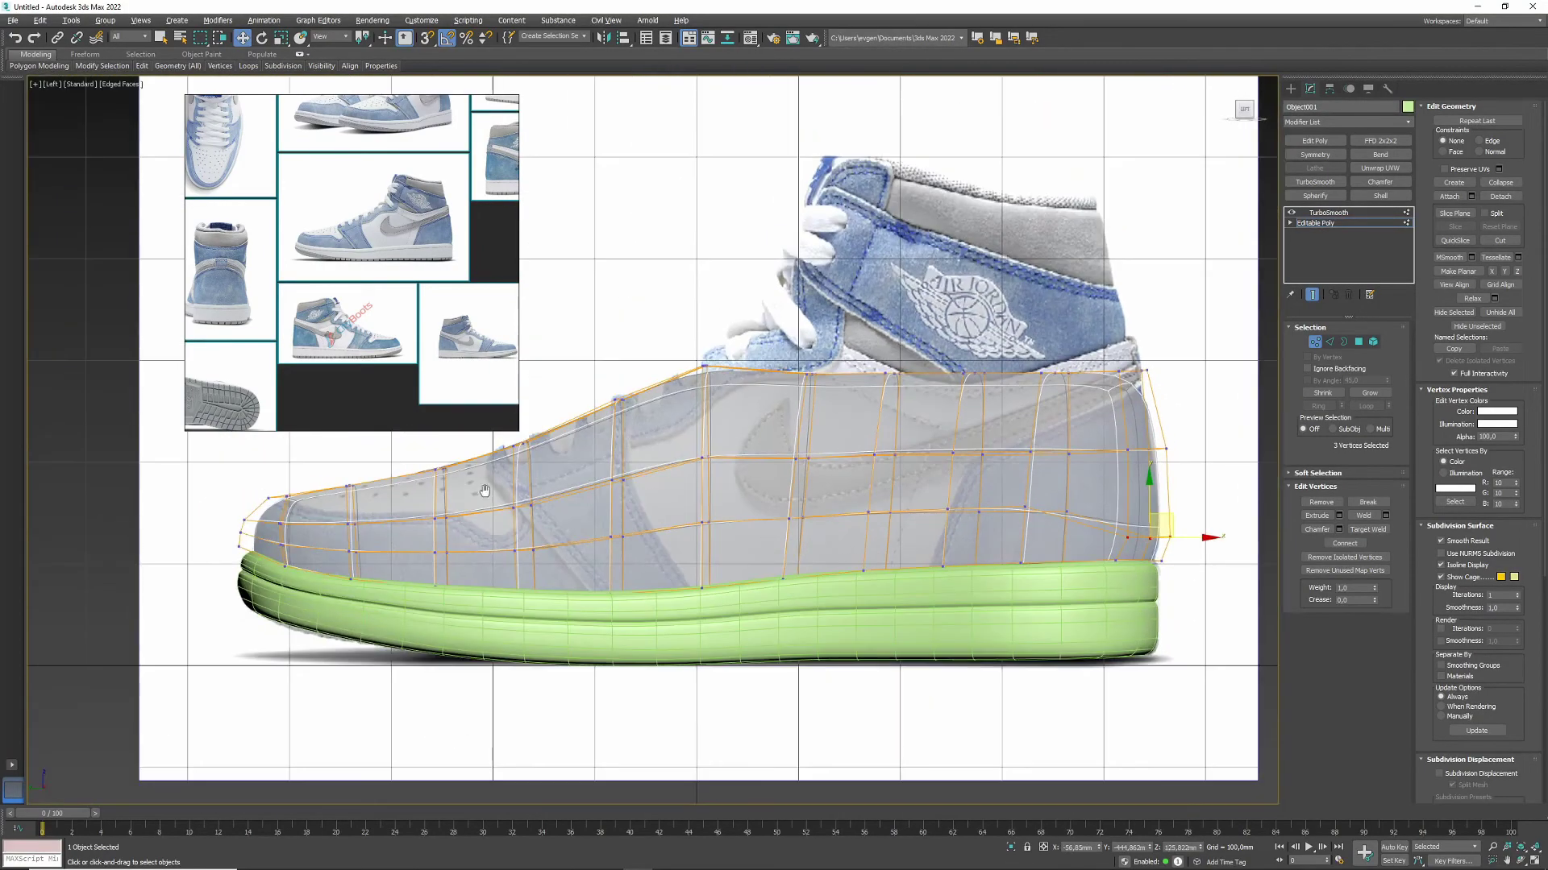
pyautogui.scroll(3, 1048, 564)
pyautogui.hotkey('alt', 'w')
pyautogui.keyDown('alt'); pyautogui.moveTo(1022, 583); pyautogui.dragTo(1006, 467, button='middle'); pyautogui.keyUp('alt')
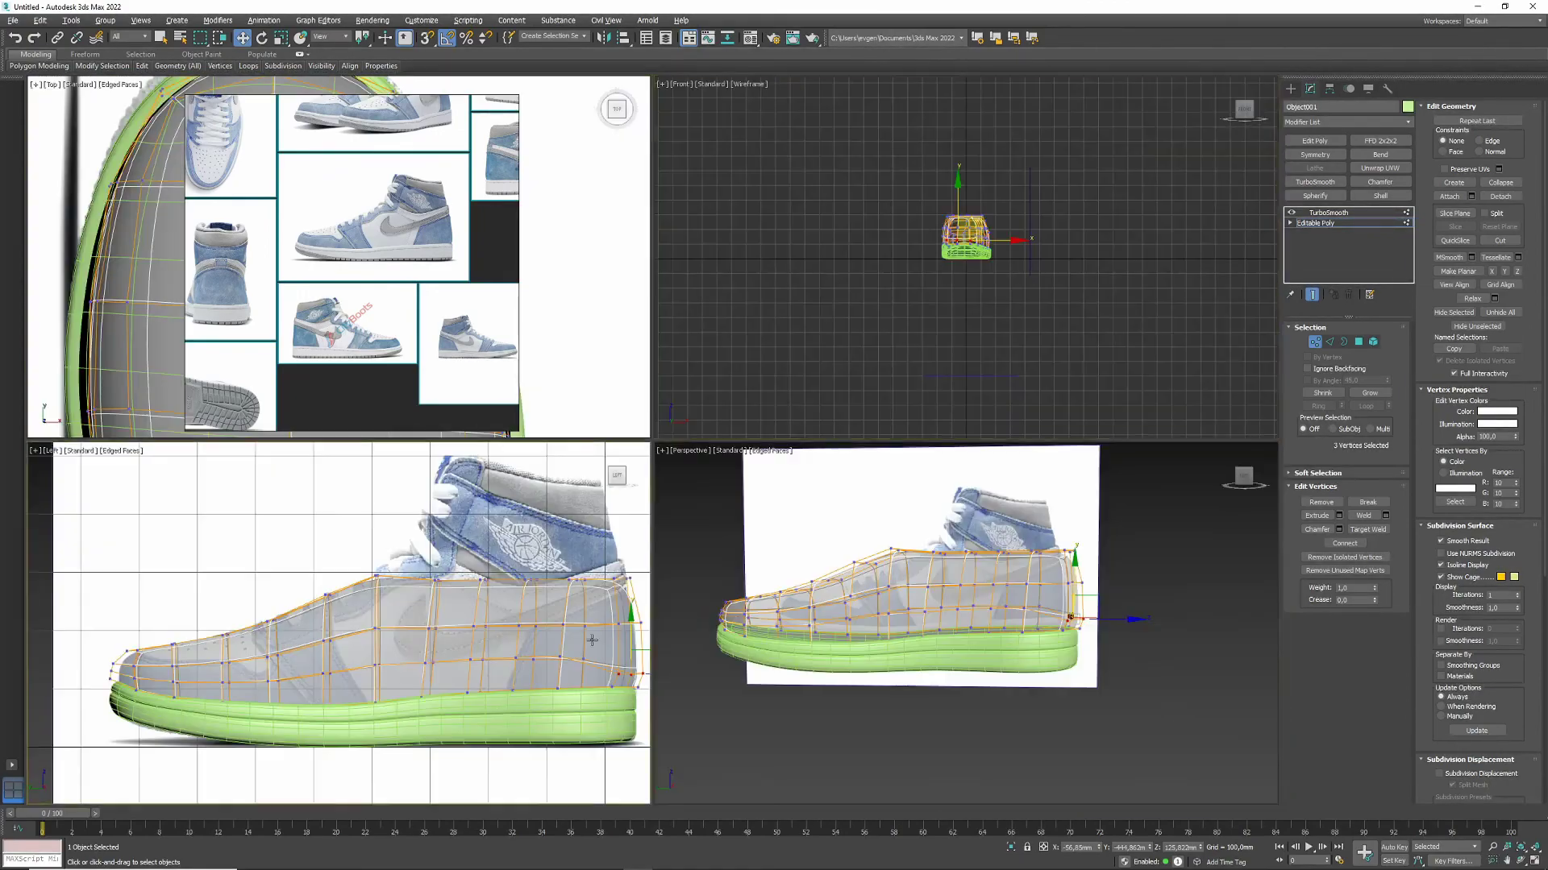
pyautogui.hotkey('alt', 'w')
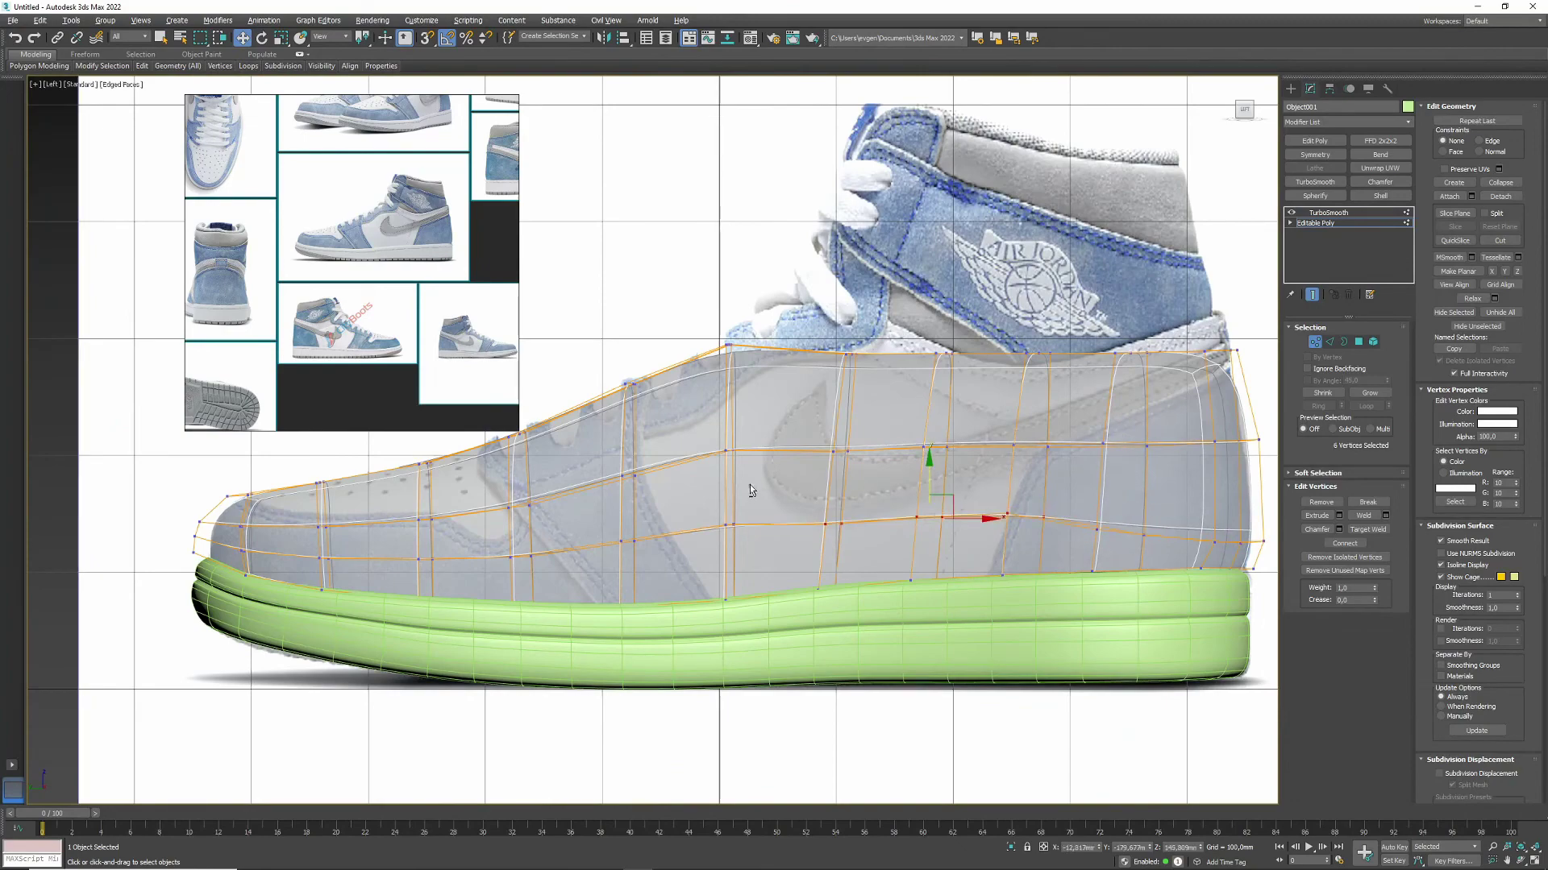
# Step: Pull the top vertices up to the lower laces and extrude the rear top polygons upward to form the ankle shaft
pyautogui.moveTo(927, 473); pyautogui.dragTo(901, 480, button='middle')
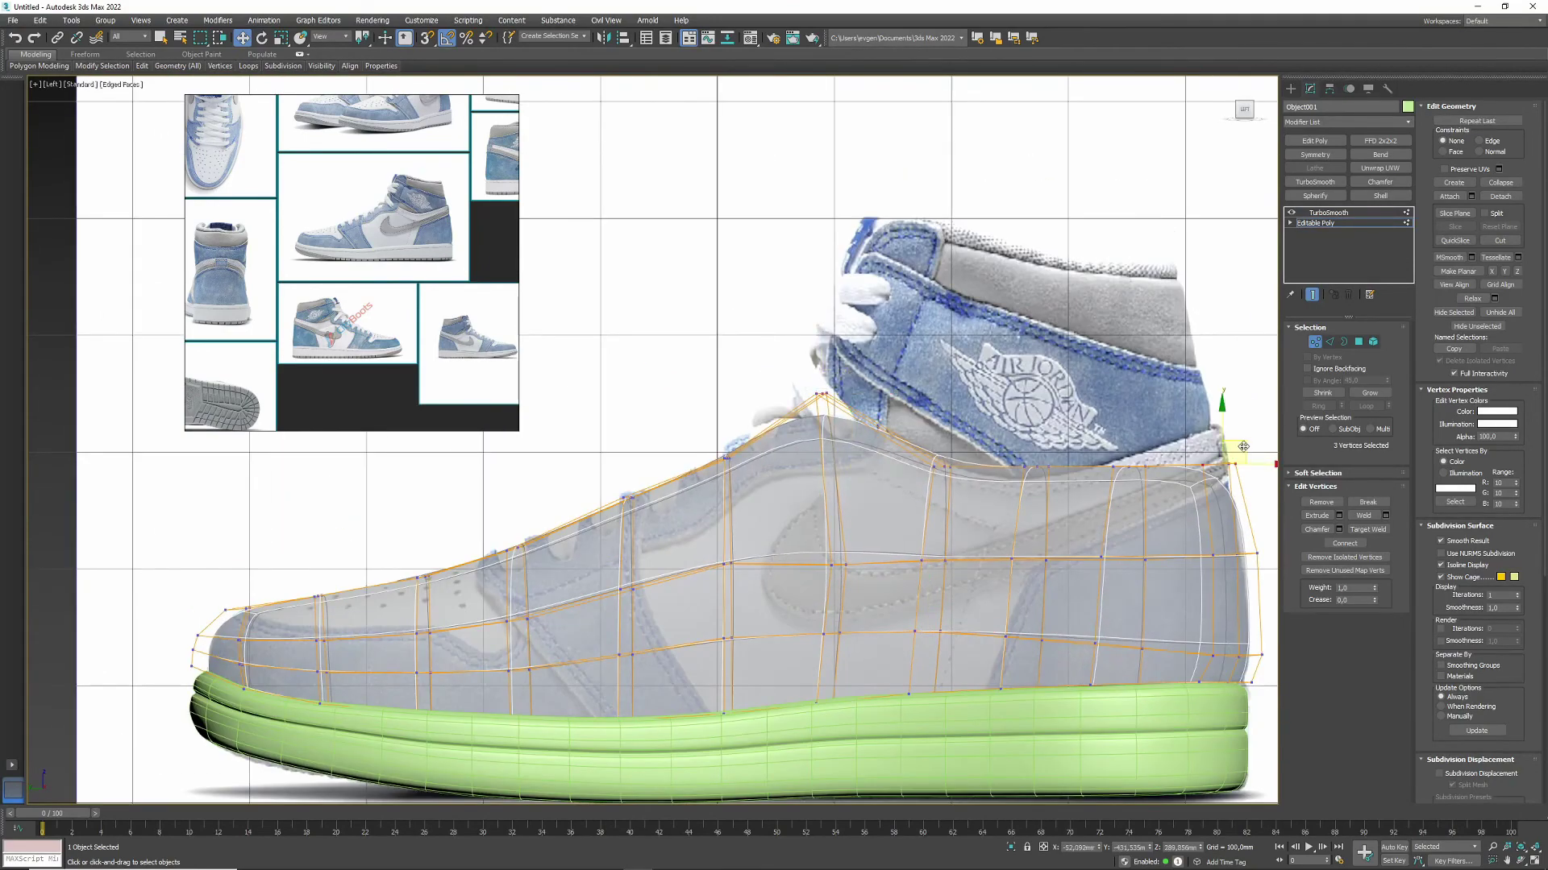
pyautogui.moveTo(1026, 425); pyautogui.dragTo(917, 446, button='middle')
pyautogui.press('4')
pyautogui.click(1039, 465)
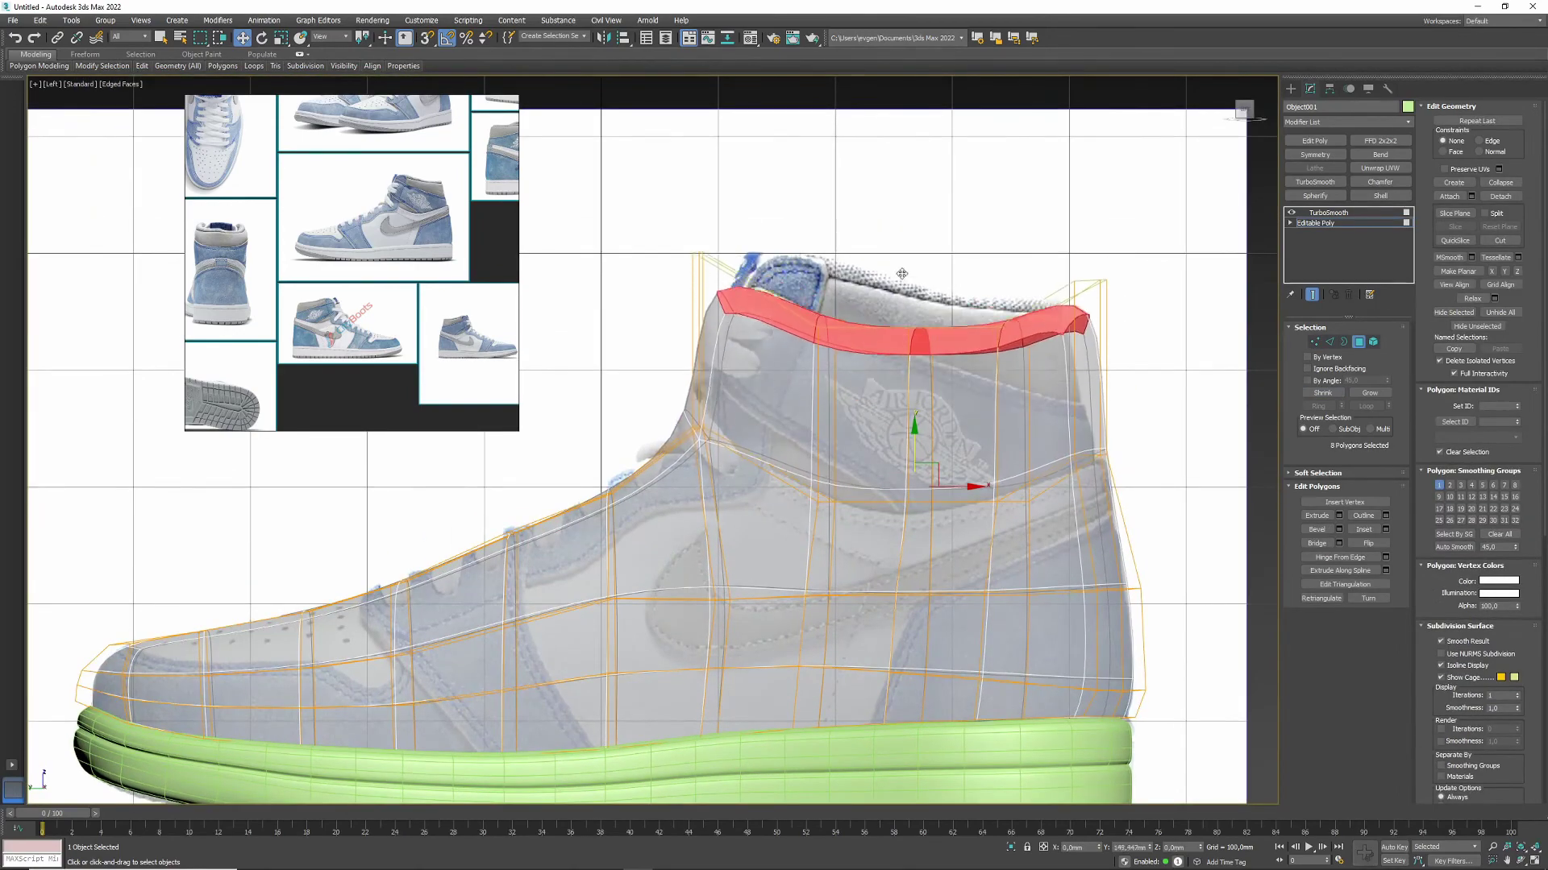
pyautogui.moveTo(901, 274); pyautogui.dragTo(899, 284, button='middle')
# Step: Tilt the ankle shaft's top polygons to the reference collar line with an FFD 2x2x2 and collapse it into the mesh
pyautogui.click(1380, 140)
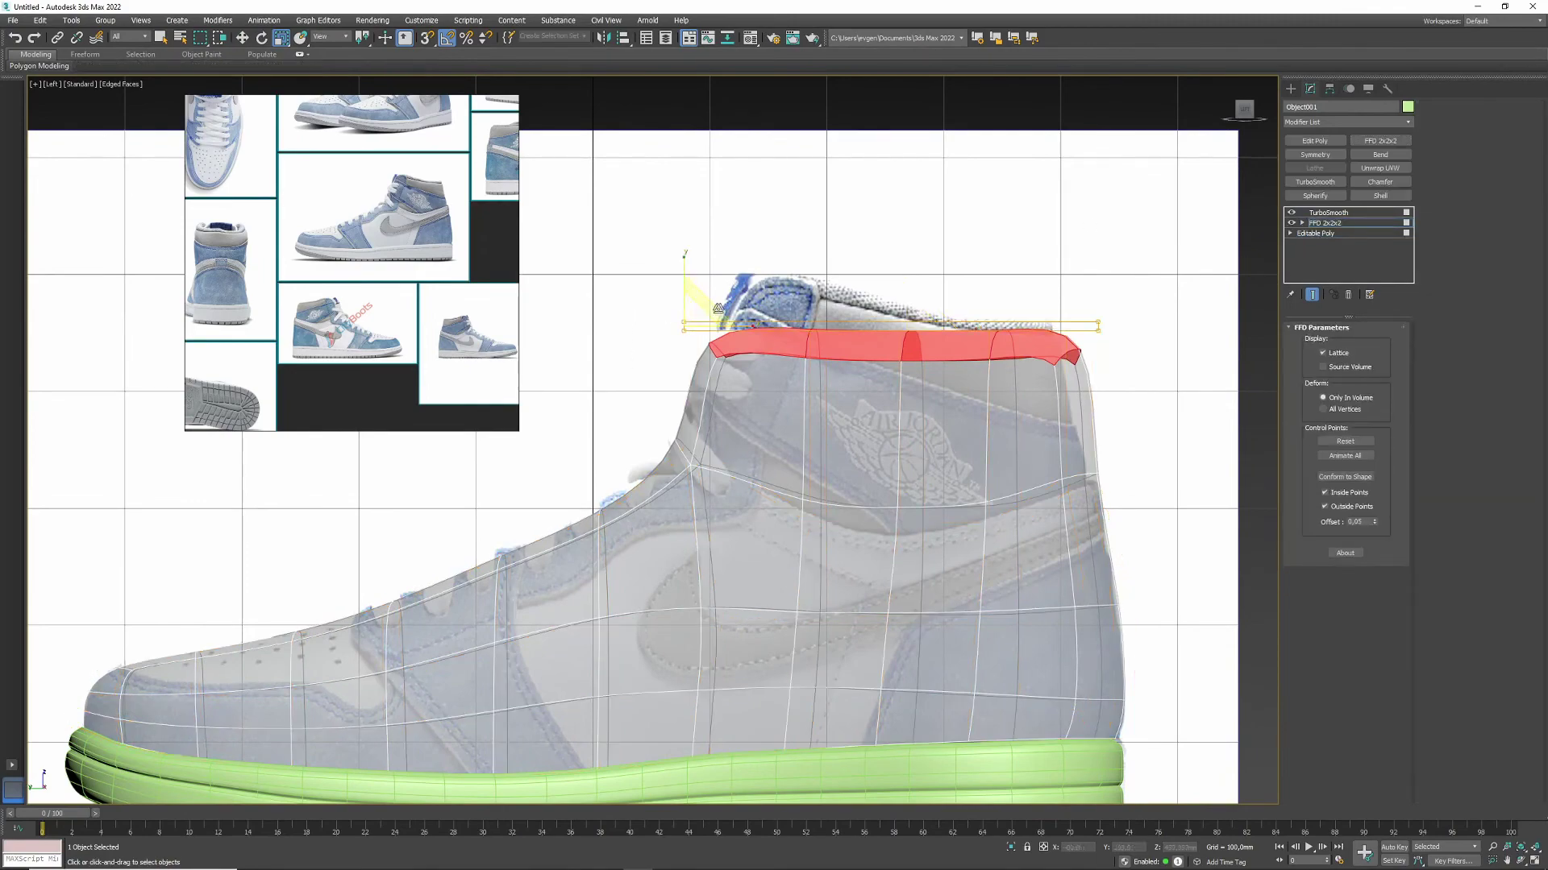
pyautogui.scroll(-2, 1086, 326)
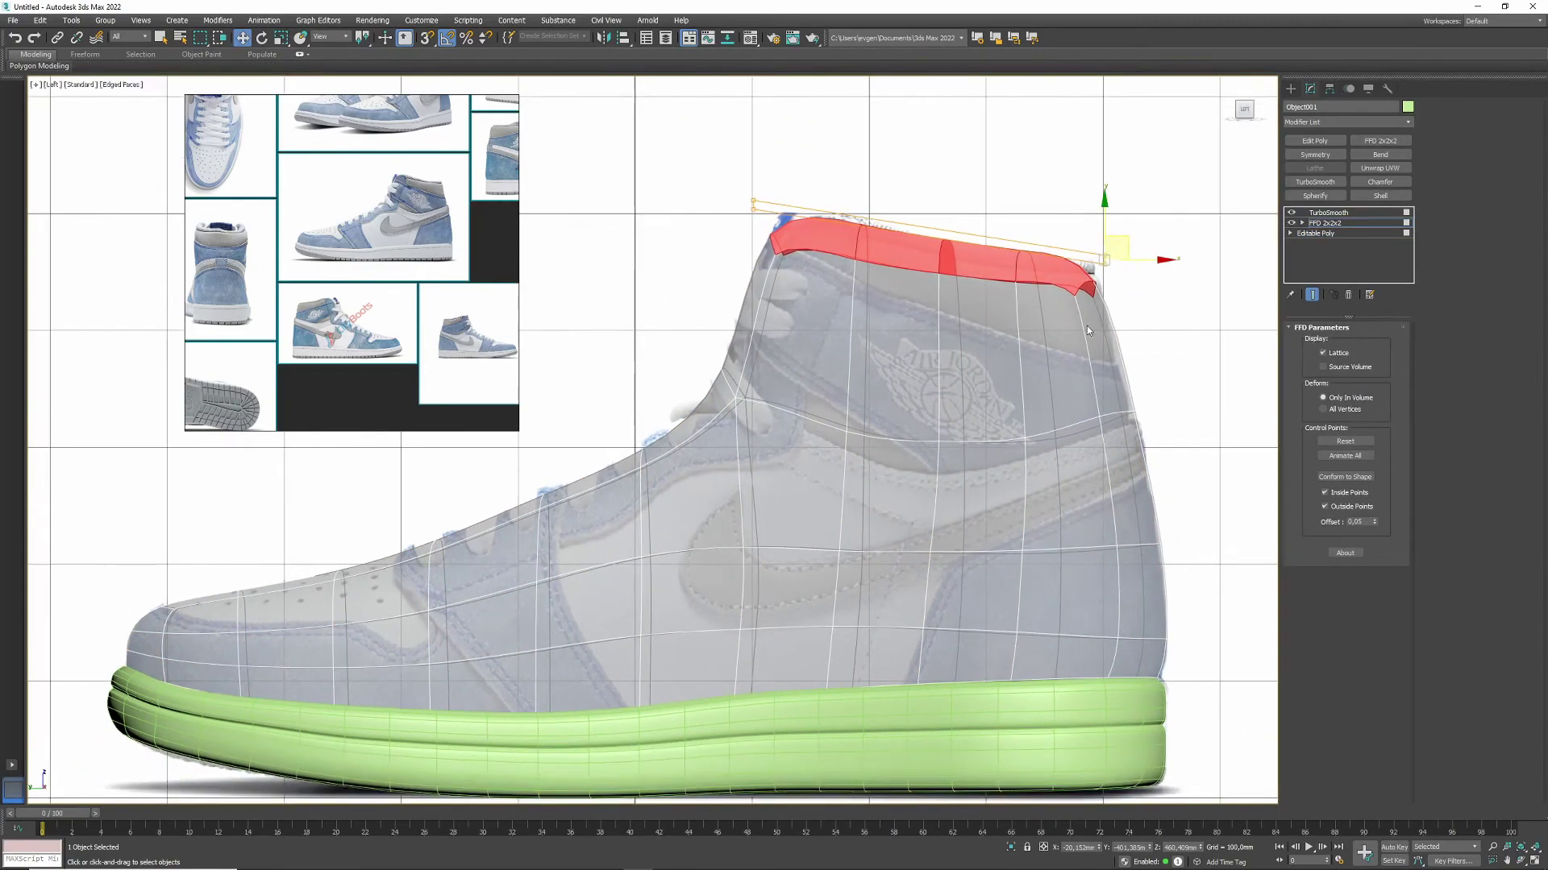
pyautogui.hotkey('ctrl', 'z')
pyautogui.press('Return')
# Step: Compare the upper from behind with the back-view photos and reposition the reference board beside the perspective view
pyautogui.hotkey('alt', 'w')
pyautogui.keyDown('alt'); pyautogui.moveTo(1083, 629); pyautogui.dragTo(994, 596, button='middle'); pyautogui.keyUp('alt')
pyautogui.click(994, 597)
pyautogui.click(995, 597)
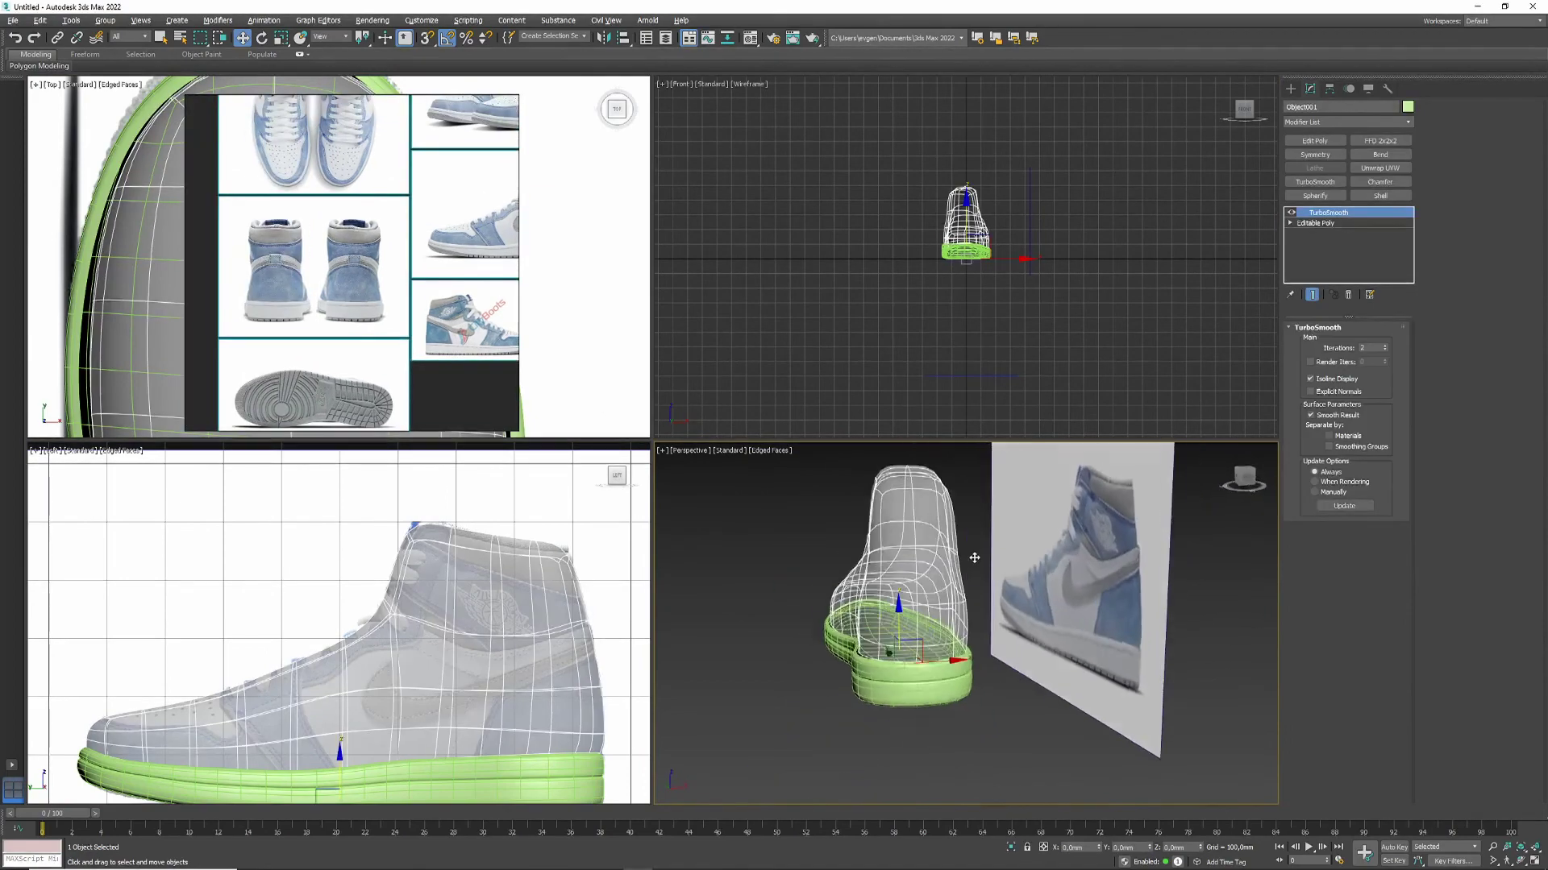
pyautogui.moveTo(352, 263); pyautogui.dragTo(542, 493)
pyautogui.scroll(3, 927, 629)
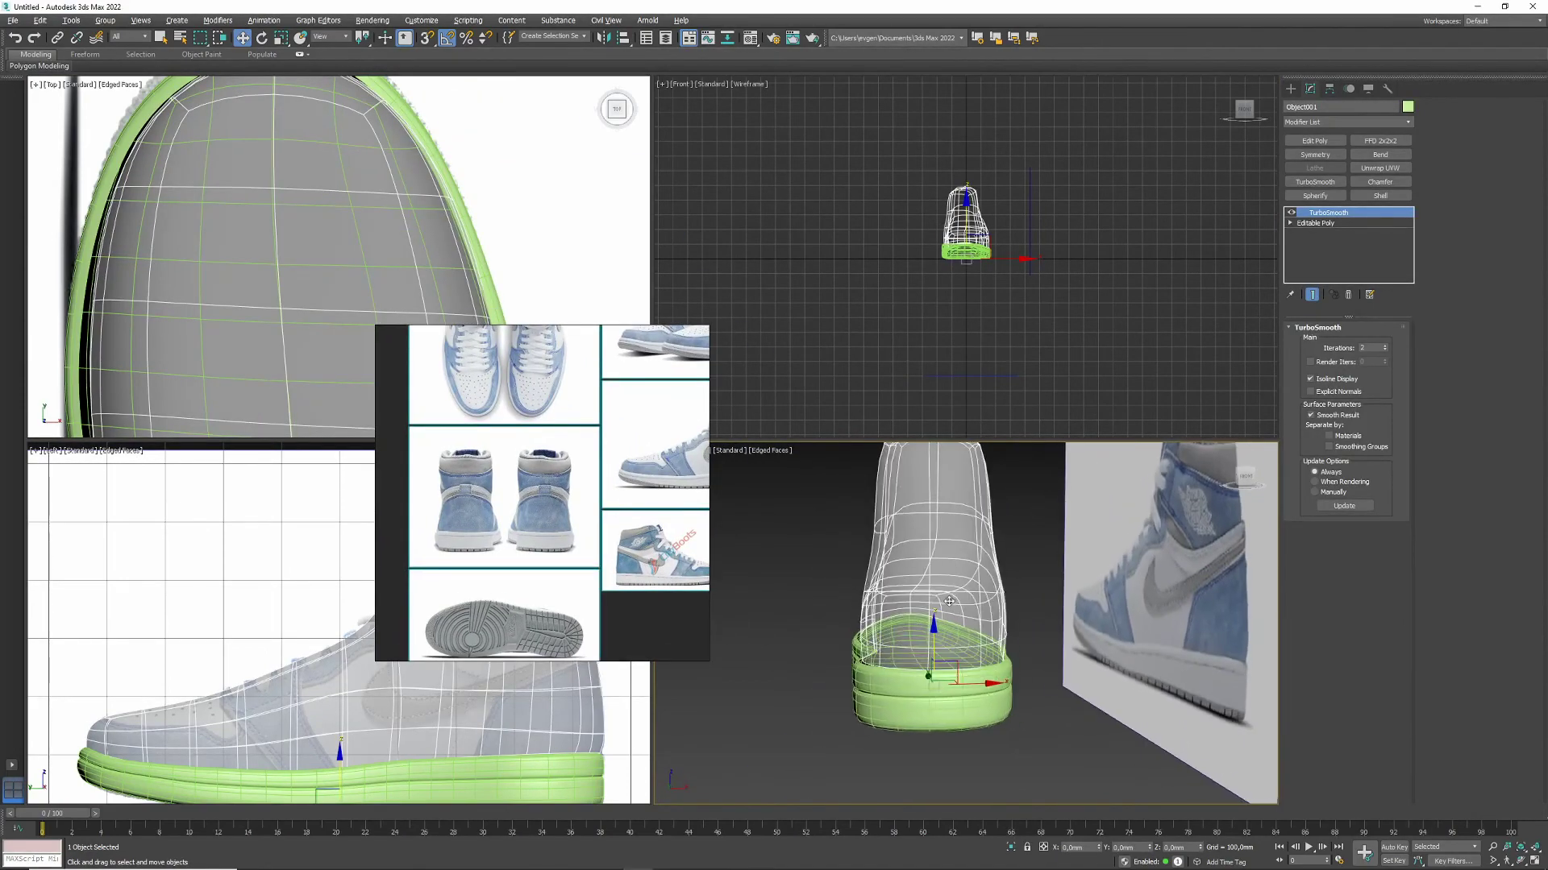
# Step: Widen the ankle shaft's top in the front view and add a scaled edge loop around the shaft to match the back-view photos
pyautogui.hotkey('alt', 'w')
pyautogui.scroll(-3, 972, 504)
pyautogui.press('f')
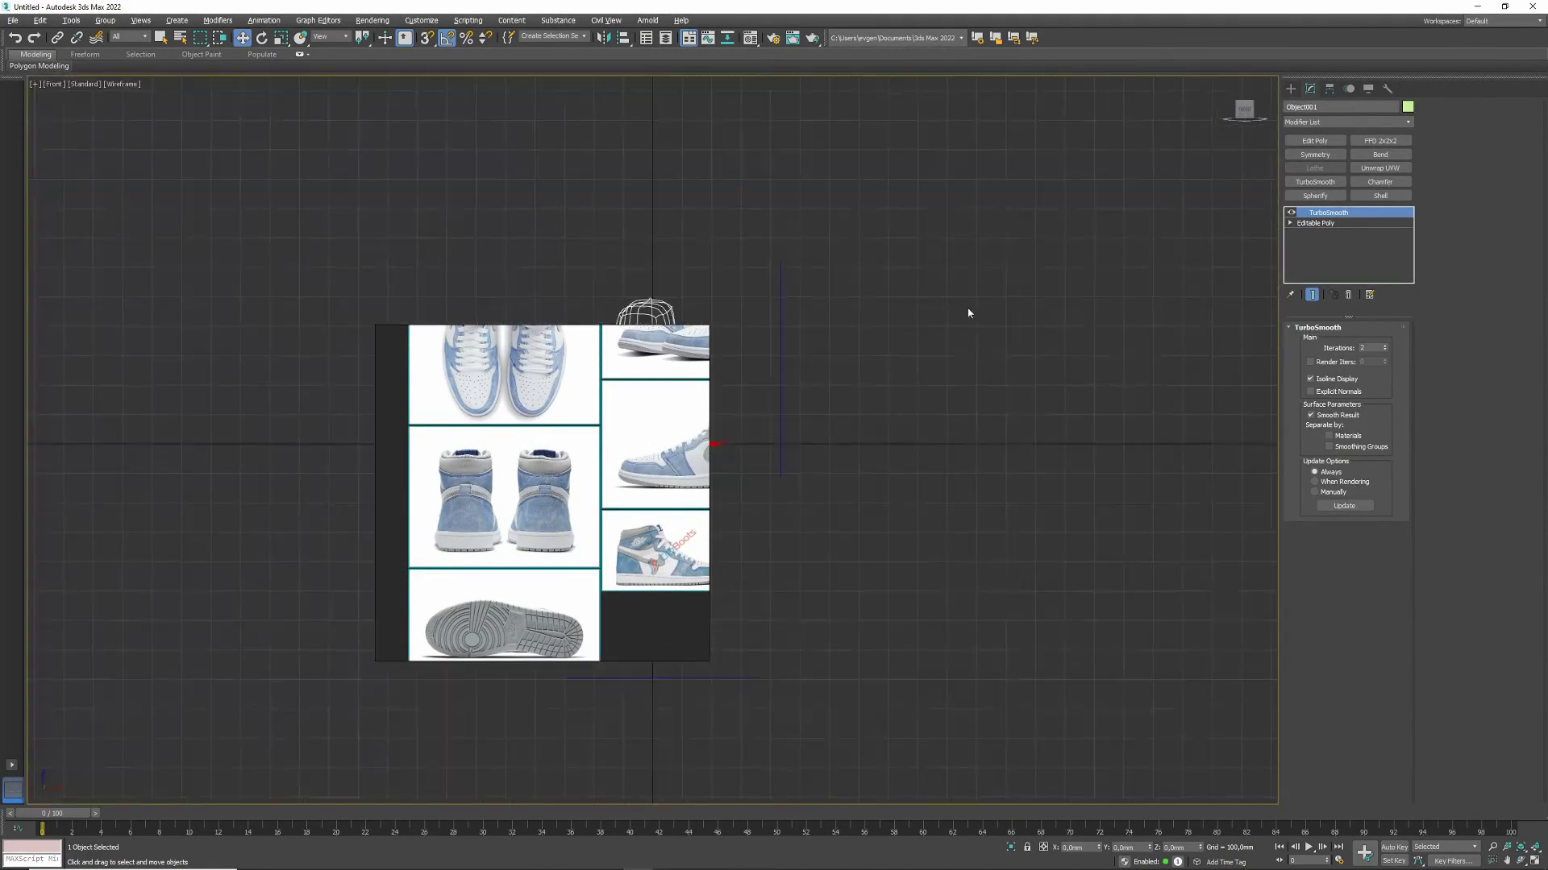
pyautogui.press('1')
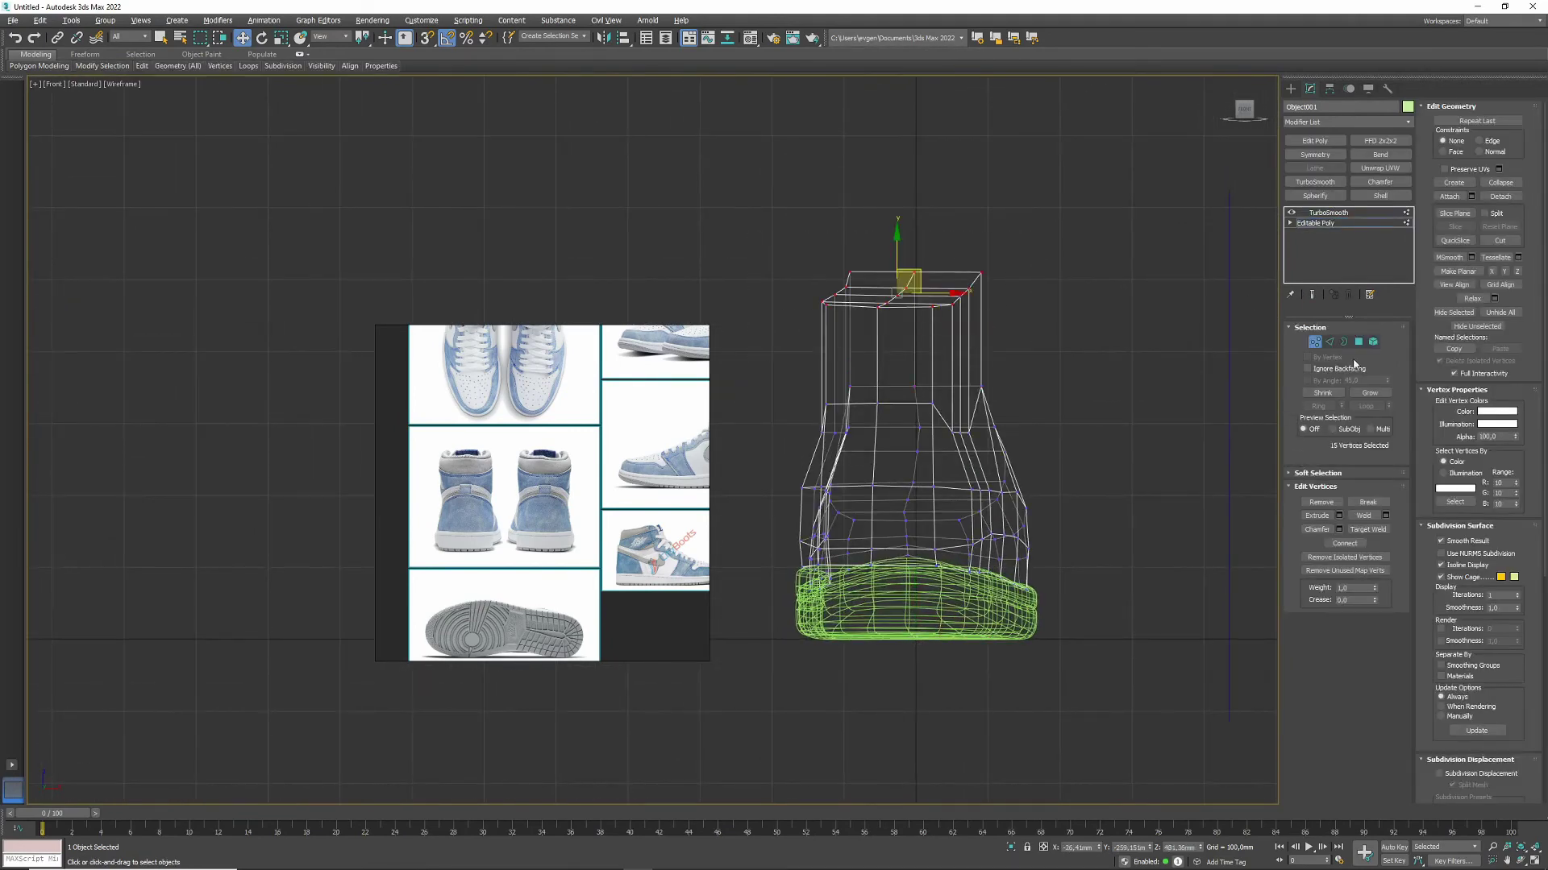
pyautogui.press('4')
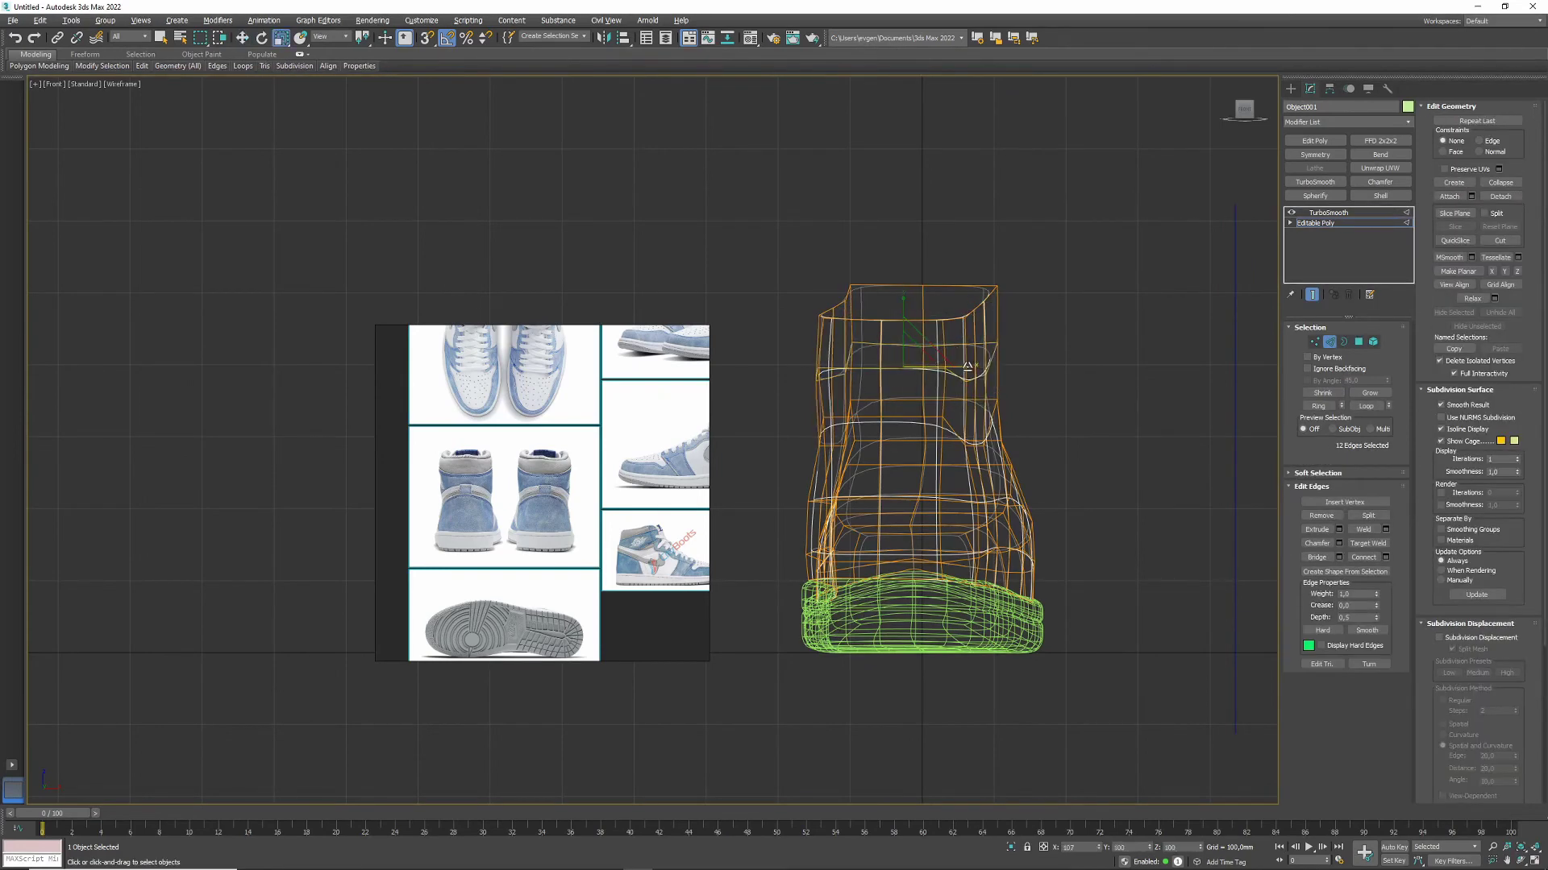
pyautogui.moveTo(973, 409); pyautogui.dragTo(956, 411, button='middle')
pyautogui.hotkey('alt', 'w')
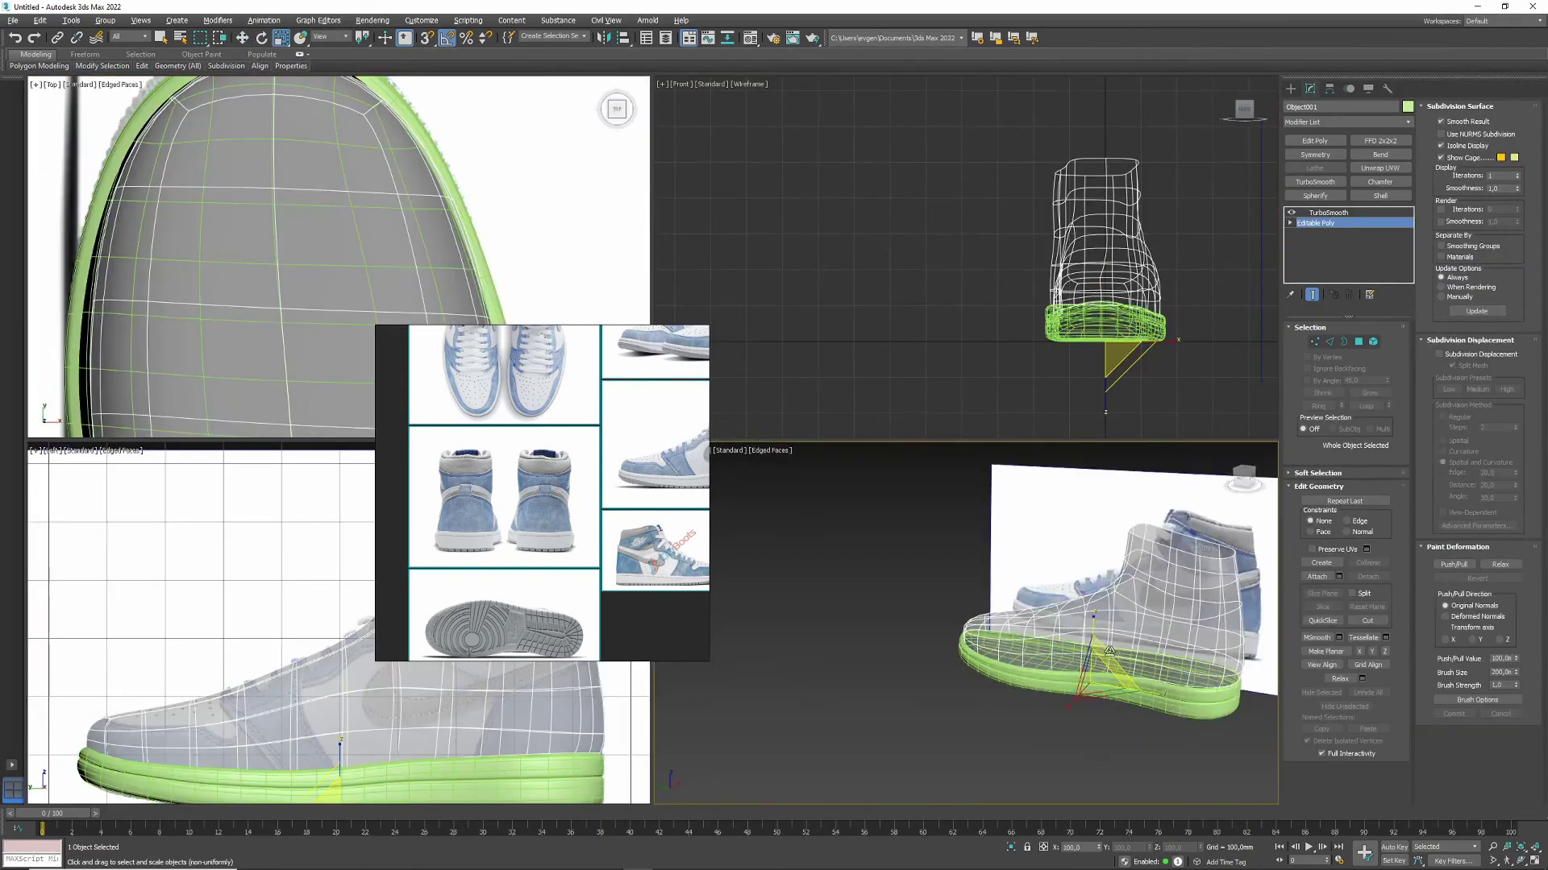
# Step: Adjust the upper's lower side vertices so the surface meets the sole's rim
pyautogui.keyDown('alt'); pyautogui.moveTo(951, 629); pyautogui.dragTo(1016, 613, button='middle'); pyautogui.keyUp('alt')
pyautogui.hotkey('alt', 'w')
pyautogui.keyDown('alt'); pyautogui.moveTo(1094, 530); pyautogui.dragTo(980, 572, button='middle'); pyautogui.keyUp('alt')
pyautogui.press('1')
pyautogui.press('w')
pyautogui.press('z')
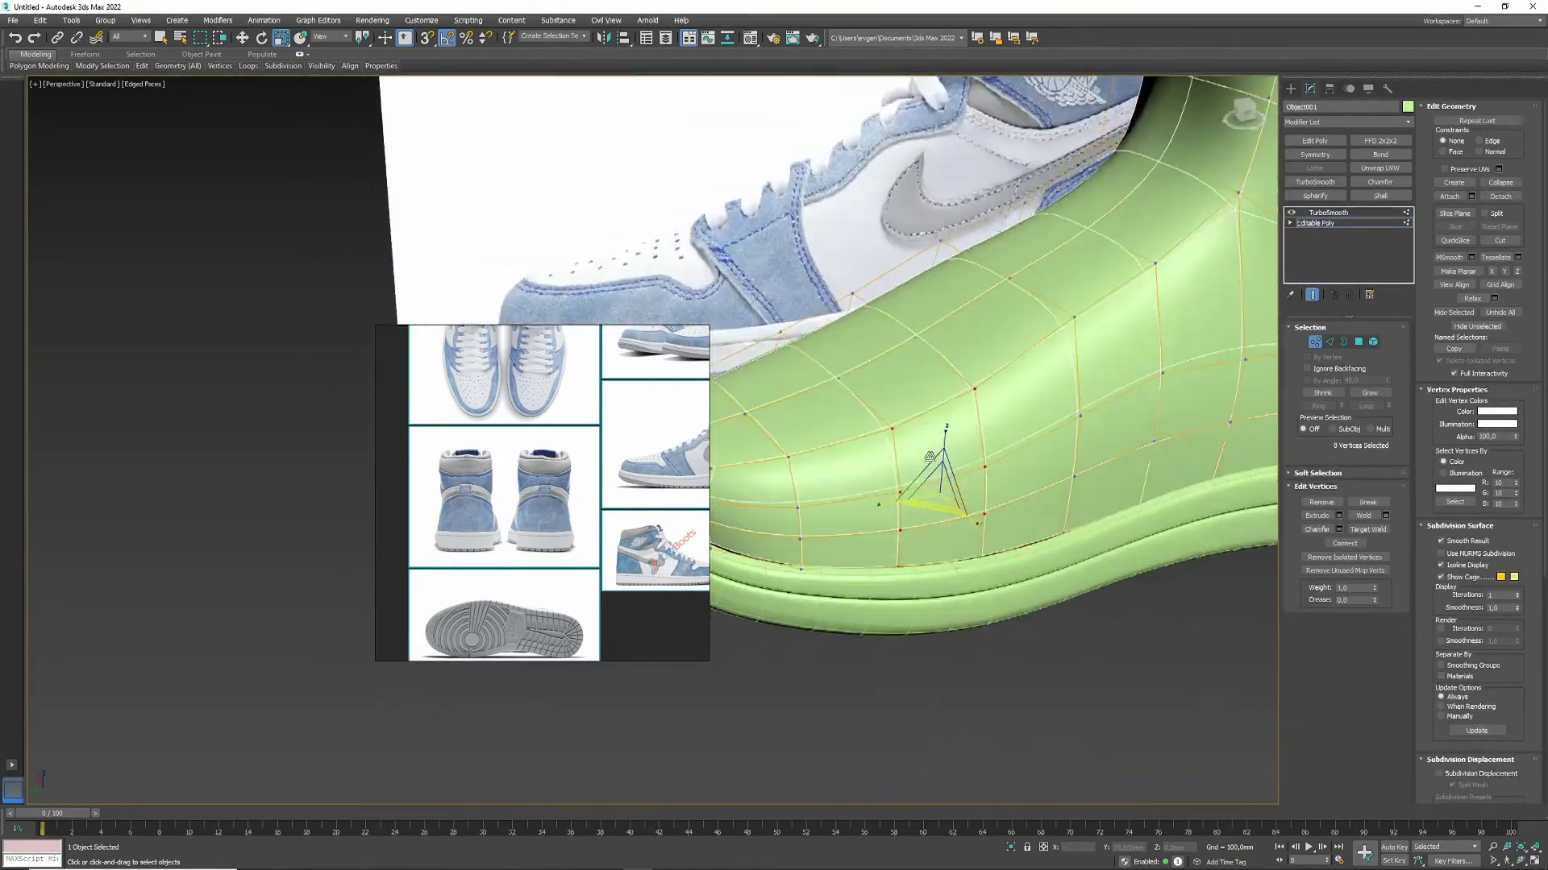
pyautogui.keyDown('alt'); pyautogui.moveTo(930, 513); pyautogui.dragTo(935, 473, button='middle'); pyautogui.keyUp('alt')
pyautogui.hotkey('alt', 'Tab')
pyautogui.click(935, 473)
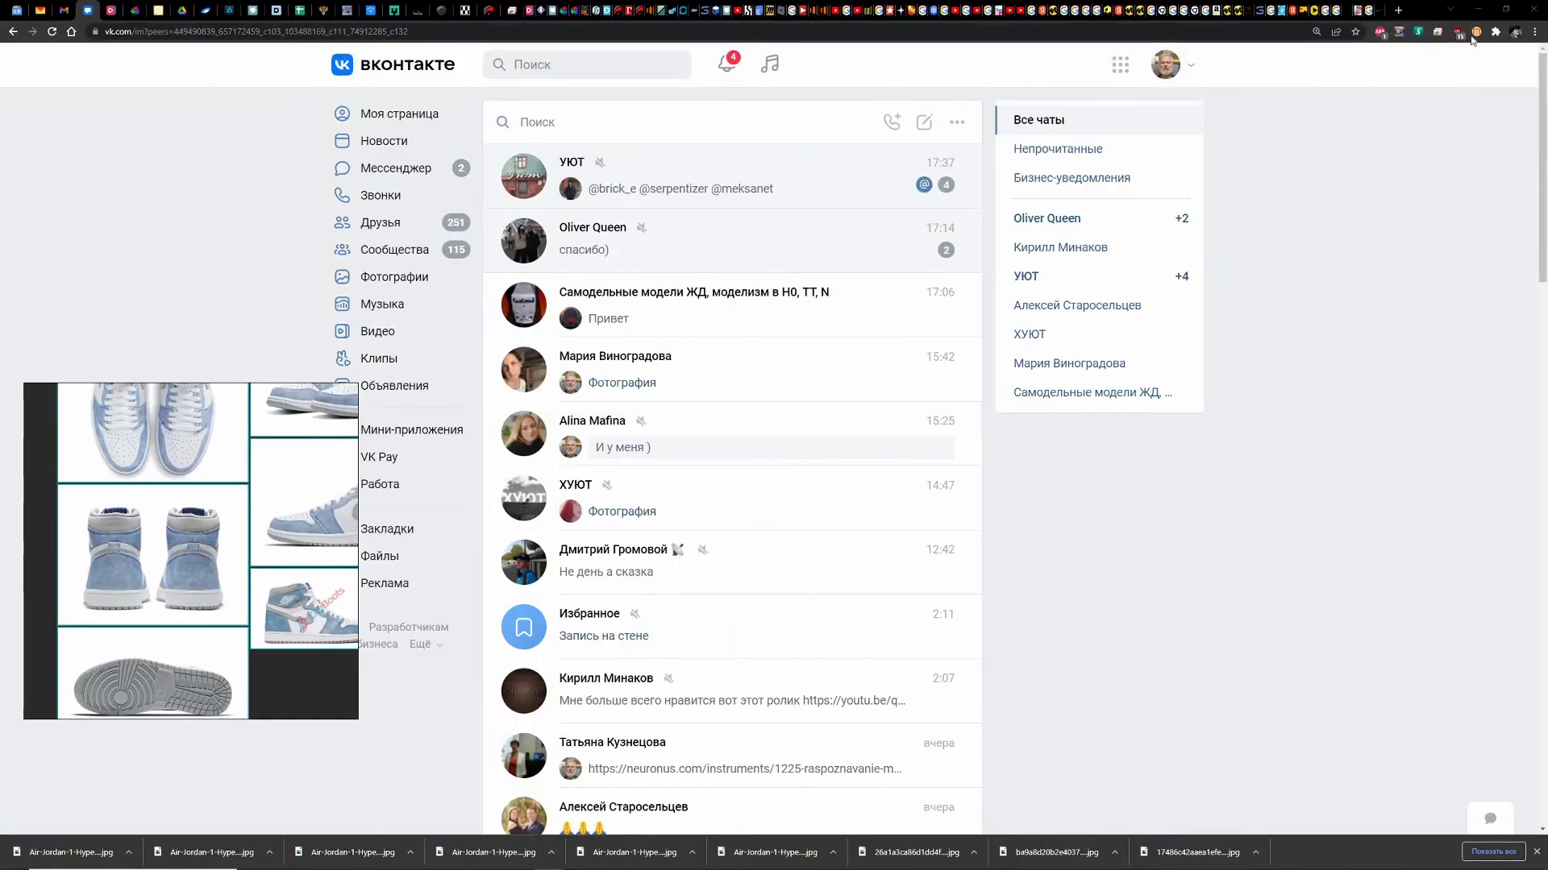
pyautogui.hotkey('alt', 'Tab')
# Step: Slide the upper's lower heel vertices along their edges to even out the contact line with the sole
pyautogui.scroll(4, 827, 503)
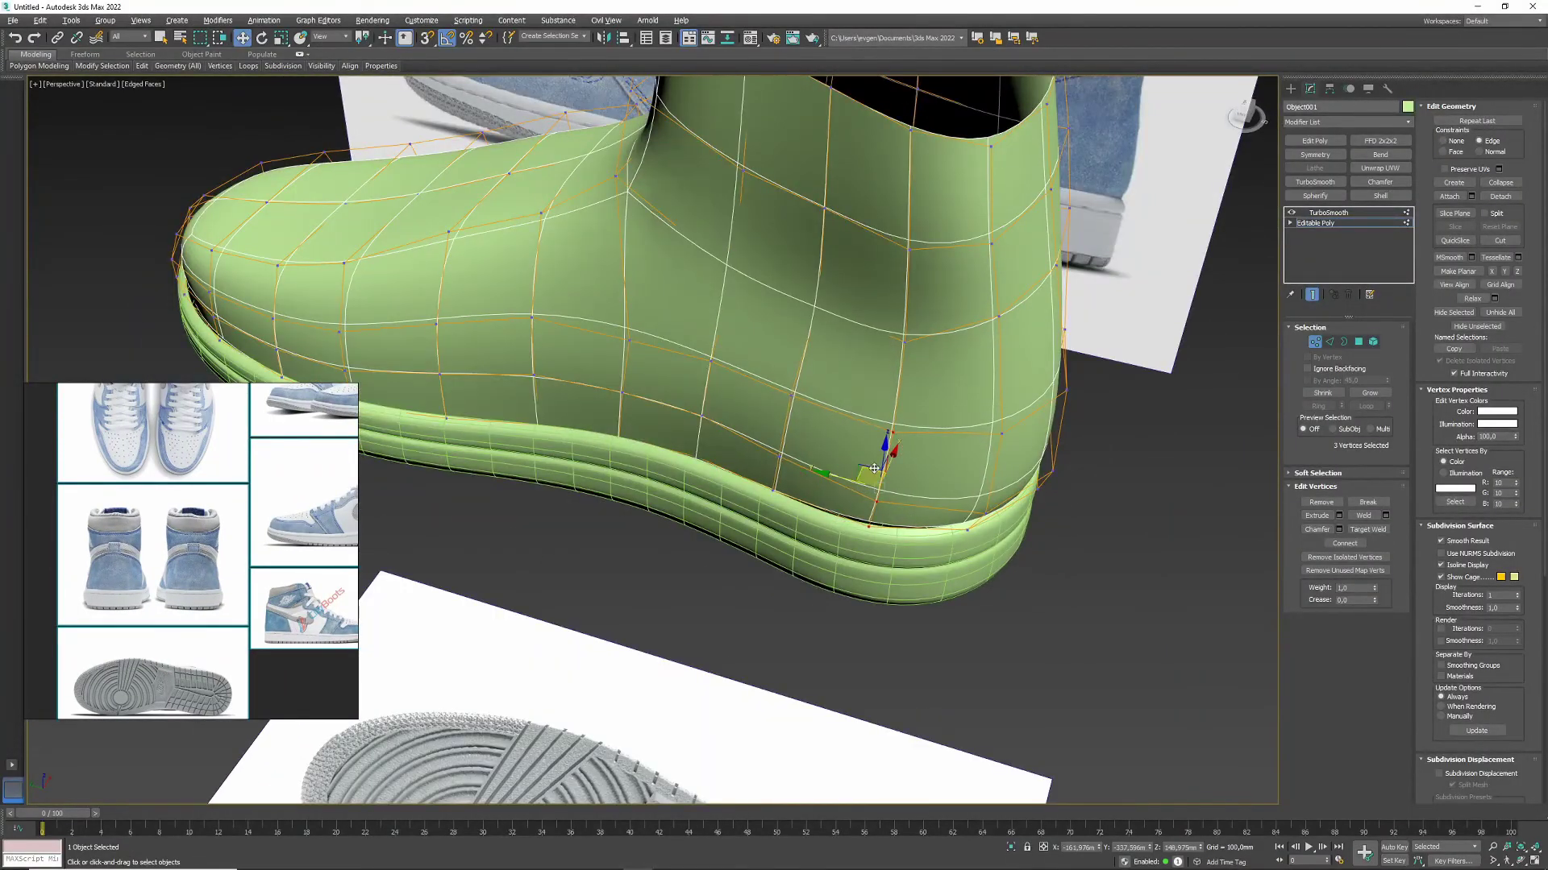
pyautogui.moveTo(874, 469)
pyautogui.keyDown('alt'); pyautogui.mouseDown(button='middle')
pyautogui.moveTo(838, 477)
pyautogui.moveTo(852, 482)
pyautogui.mouseUp(button='middle'); pyautogui.keyUp('alt')
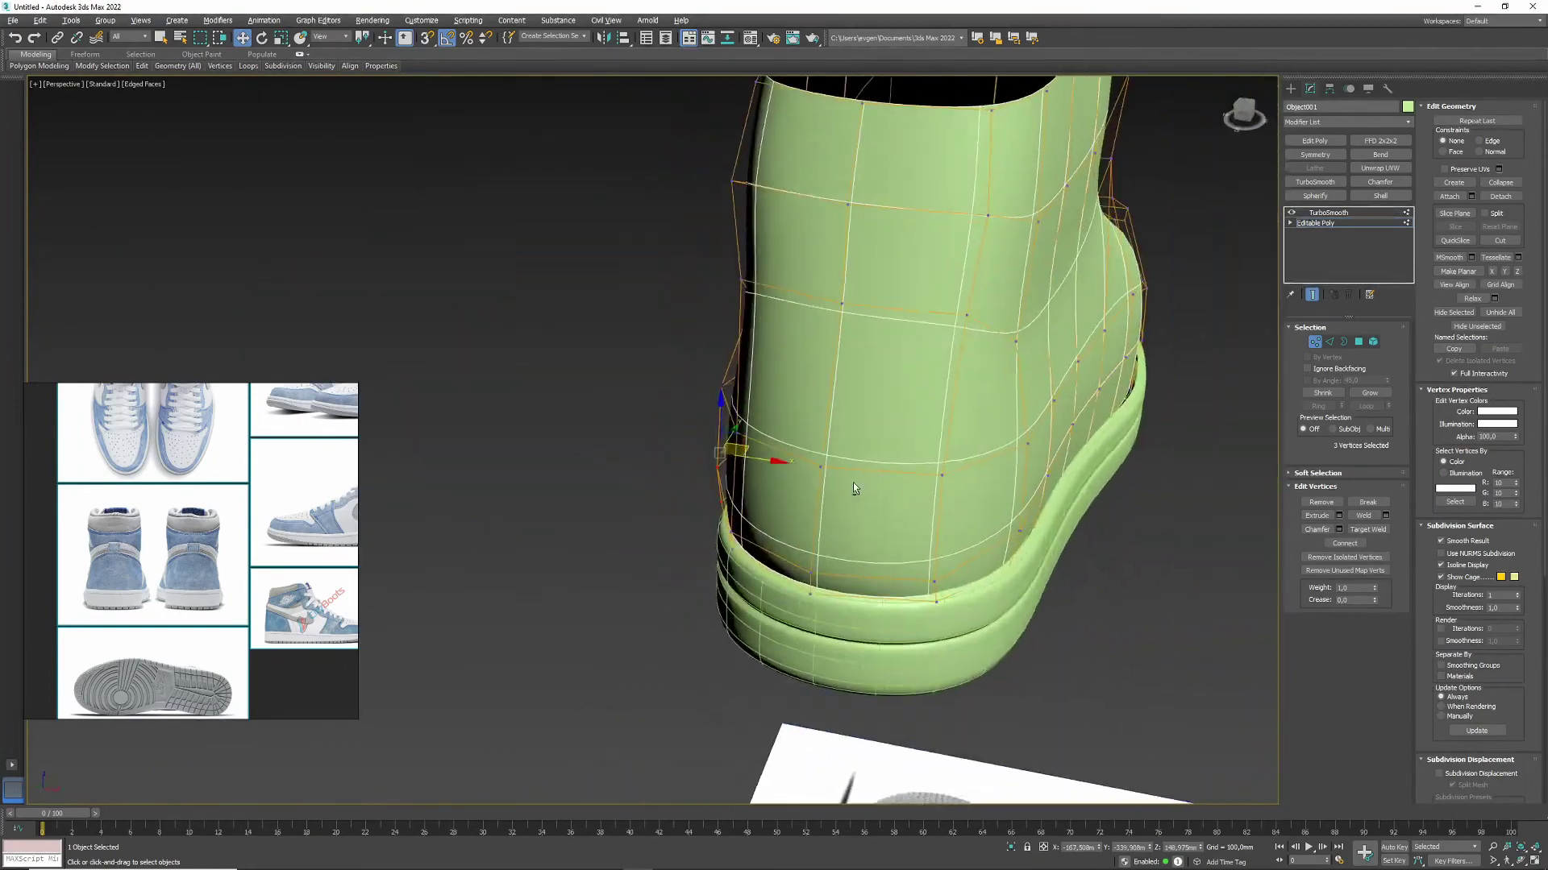
pyautogui.scroll(-6, 853, 482)
pyautogui.click(913, 397)
pyautogui.keyDown('alt'); pyautogui.moveTo(912, 396); pyautogui.dragTo(854, 432, button='middle'); pyautogui.keyUp('alt')
pyautogui.scroll(3, 871, 403)
pyautogui.click(892, 380)
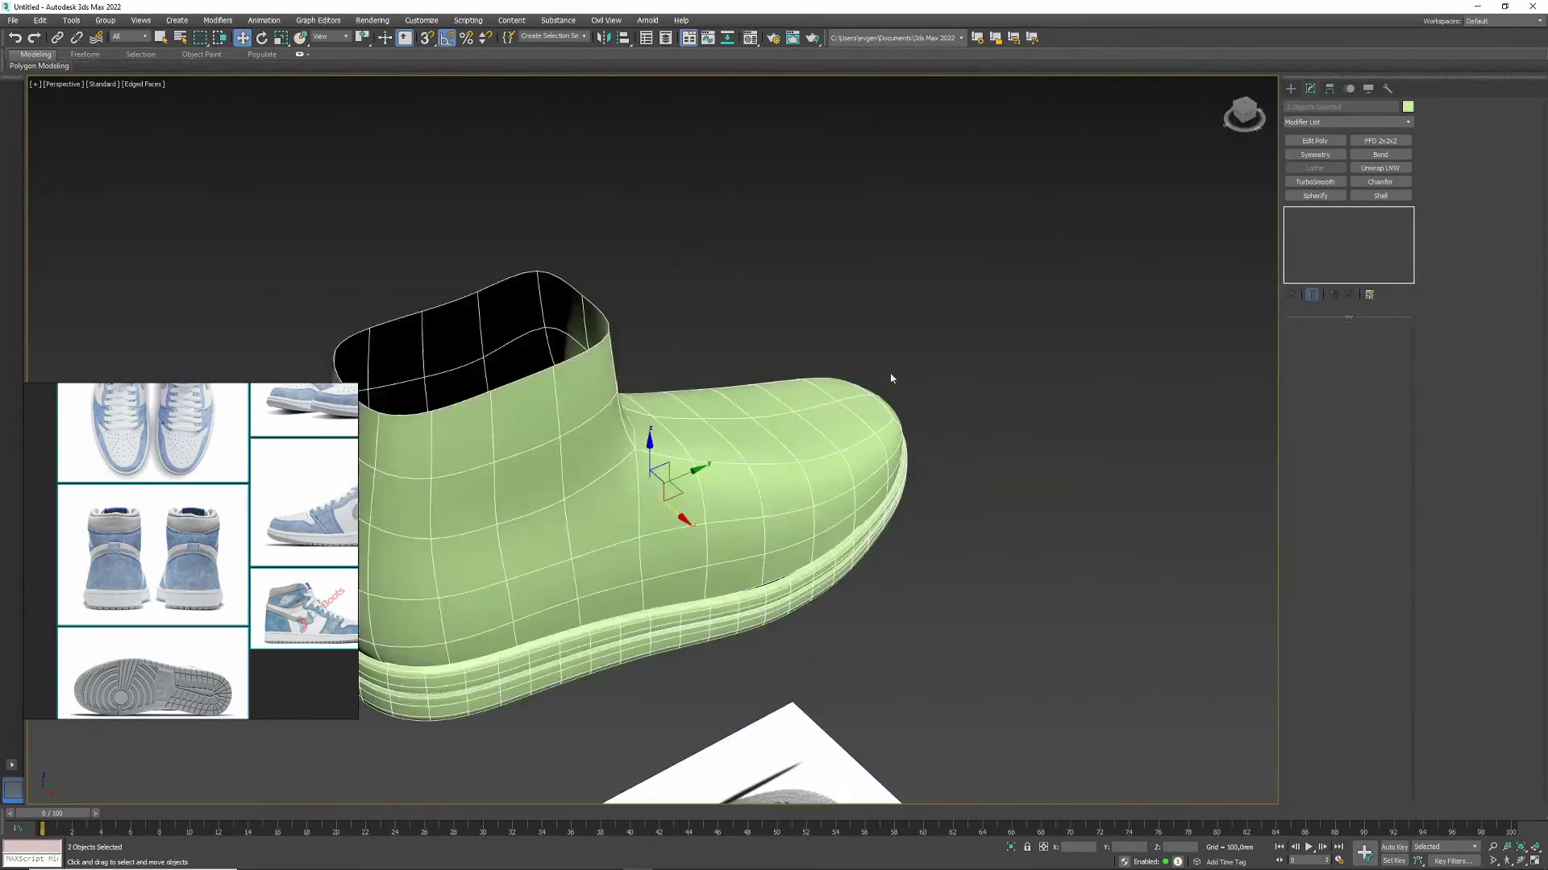
# Step: Reposition the upper's toe-tip vertices without constraints so the toe sits inside the sole's rim
pyautogui.press('1')
pyautogui.scroll(2, 780, 598)
pyautogui.scroll(3, 780, 598)
pyautogui.keyDown('alt'); pyautogui.moveTo(749, 532); pyautogui.dragTo(741, 515, button='middle'); pyautogui.keyUp('alt')
pyautogui.scroll(2, 742, 515)
pyautogui.keyDown('alt'); pyautogui.moveTo(855, 451); pyautogui.dragTo(955, 527, button='middle'); pyautogui.keyUp('alt')
pyautogui.scroll(-3, 890, 495)
pyautogui.keyDown('alt'); pyautogui.click(905, 466); pyautogui.keyUp('alt')
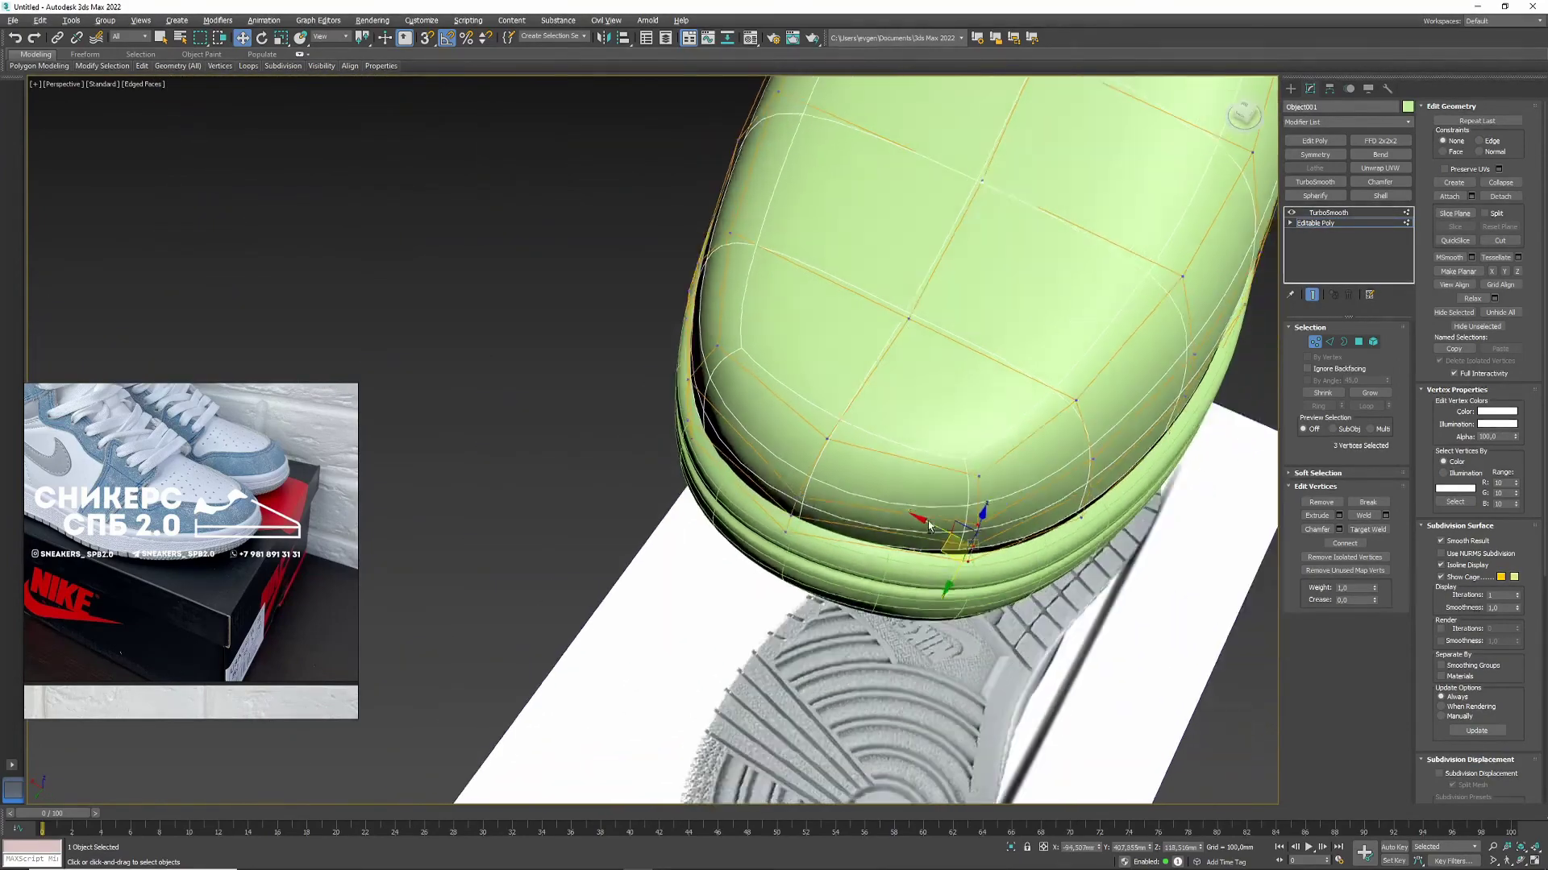
pyautogui.keyDown('ctrl'); pyautogui.click(955, 527); pyautogui.keyUp('ctrl')
# Step: Select neighbouring polygons on the toe cap and scale them to refine the toe's shape
pyautogui.scroll(2, 1085, 504)
pyautogui.keyDown('alt'); pyautogui.moveTo(1081, 509); pyautogui.dragTo(870, 457, button='middle'); pyautogui.keyUp('alt')
pyautogui.press('q')
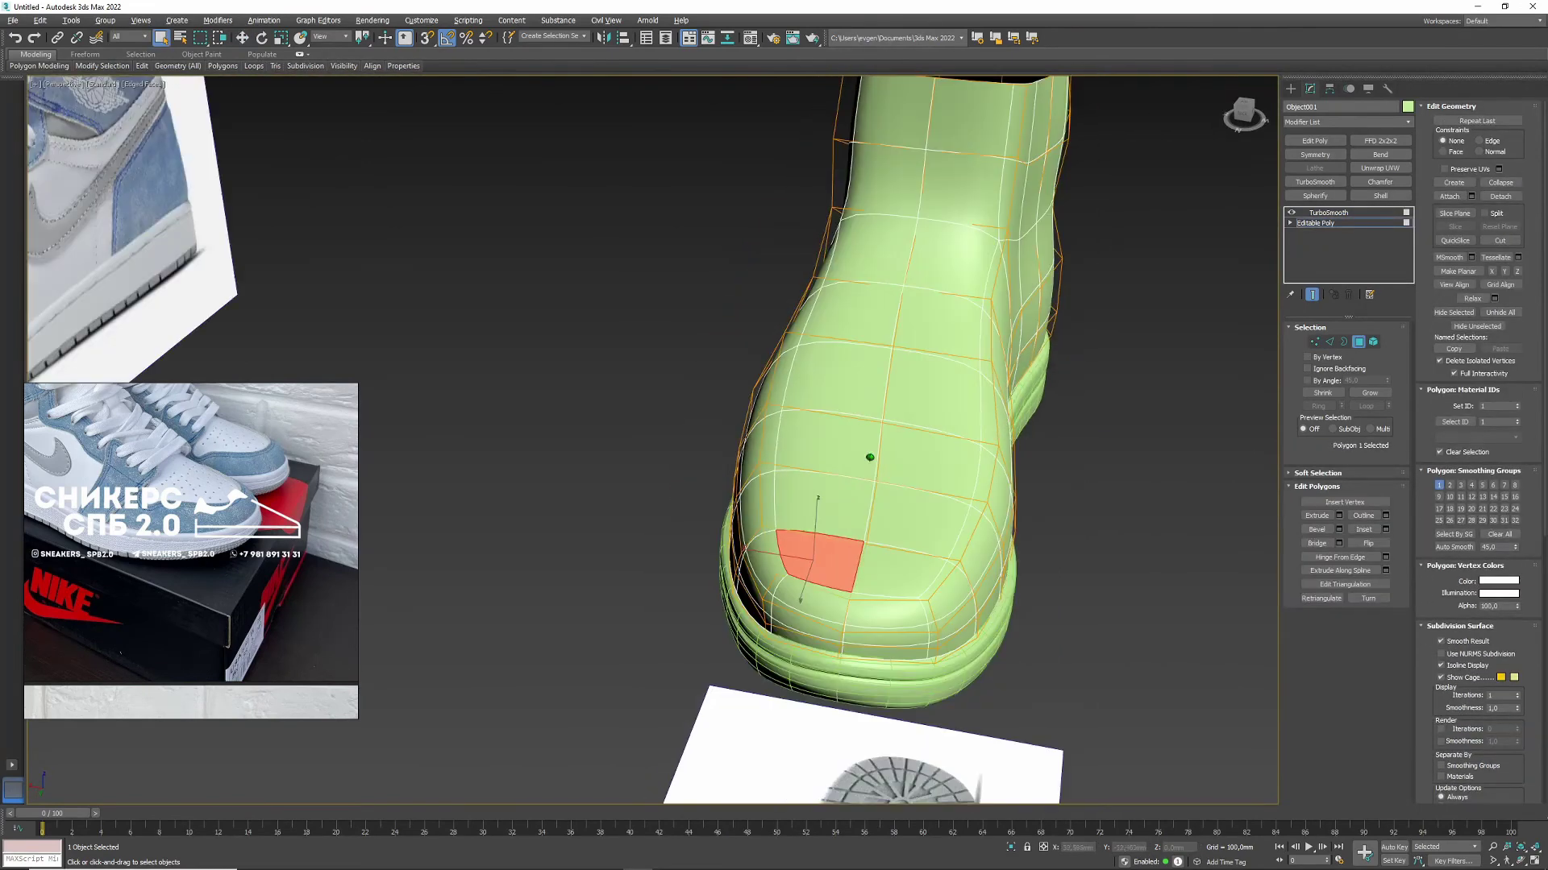
pyautogui.keyDown('shift'); pyautogui.click(875, 558); pyautogui.keyUp('shift')
pyautogui.moveTo(876, 558)
pyautogui.keyDown('alt'); pyautogui.mouseDown(button='middle')
pyautogui.moveTo(906, 435)
pyautogui.moveTo(926, 467)
pyautogui.moveTo(915, 346)
pyautogui.moveTo(903, 484)
pyautogui.moveTo(907, 402)
pyautogui.moveTo(842, 379)
pyautogui.moveTo(766, 419)
pyautogui.moveTo(816, 487)
pyautogui.moveTo(940, 346)
pyautogui.moveTo(996, 381)
pyautogui.moveTo(947, 414)
pyautogui.moveTo(918, 336)
pyautogui.mouseUp(button='middle'); pyautogui.keyUp('alt')
pyautogui.press('r')
pyautogui.press('1')
pyautogui.press('F4')
# Step: Select a polygon on the ankle shaft's side and reposition it to shape the ankle
pyautogui.press('4')
pyautogui.press('F4')
pyautogui.press('2')
pyautogui.press('4')
pyautogui.click(997, 380)
pyautogui.hotkey('ctrl', 'e')
pyautogui.press('w')
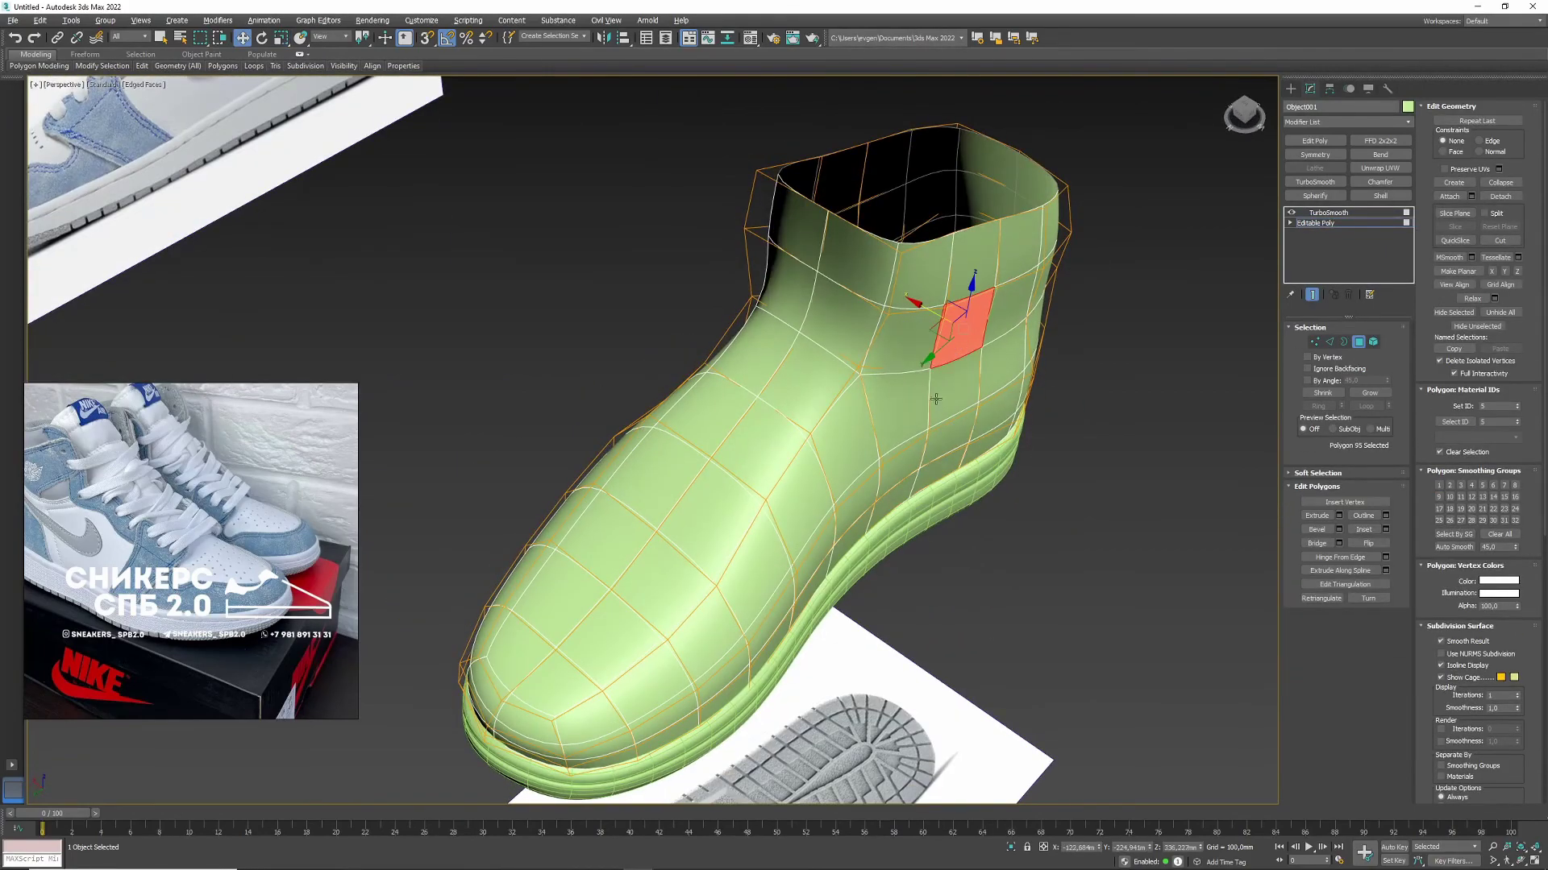
# Step: Scale the two opposite side polygons of the ankle shaft to match the top-view photo
pyautogui.keyDown('alt'); pyautogui.moveTo(935, 399); pyautogui.dragTo(813, 520, button='middle'); pyautogui.keyUp('alt')
pyautogui.press('4')
pyautogui.press('2')
pyautogui.keyDown('alt'); pyautogui.click(863, 500); pyautogui.keyUp('alt')
pyautogui.keyDown('alt'); pyautogui.moveTo(850, 397); pyautogui.dragTo(619, 342, button='middle'); pyautogui.keyUp('alt')
pyautogui.press('r')
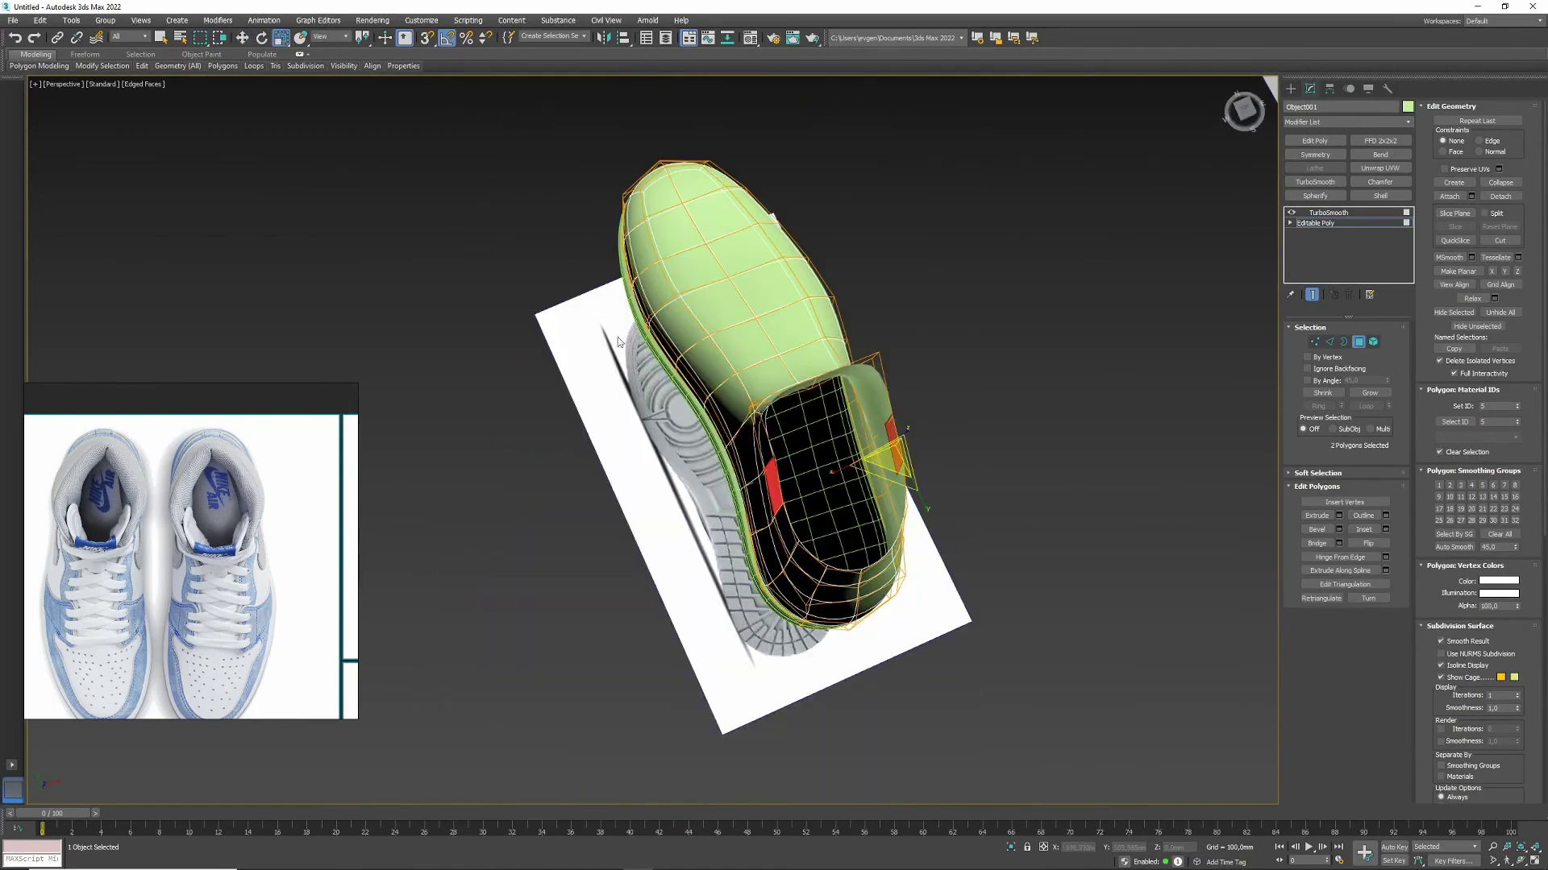
# Step: Move the edges around the collar's sides and front so the ankle opening follows the top-view photo
pyautogui.keyDown('alt'); pyautogui.moveTo(794, 478); pyautogui.dragTo(775, 482, button='middle'); pyautogui.keyUp('alt')
pyautogui.press('2')
pyautogui.press('w')
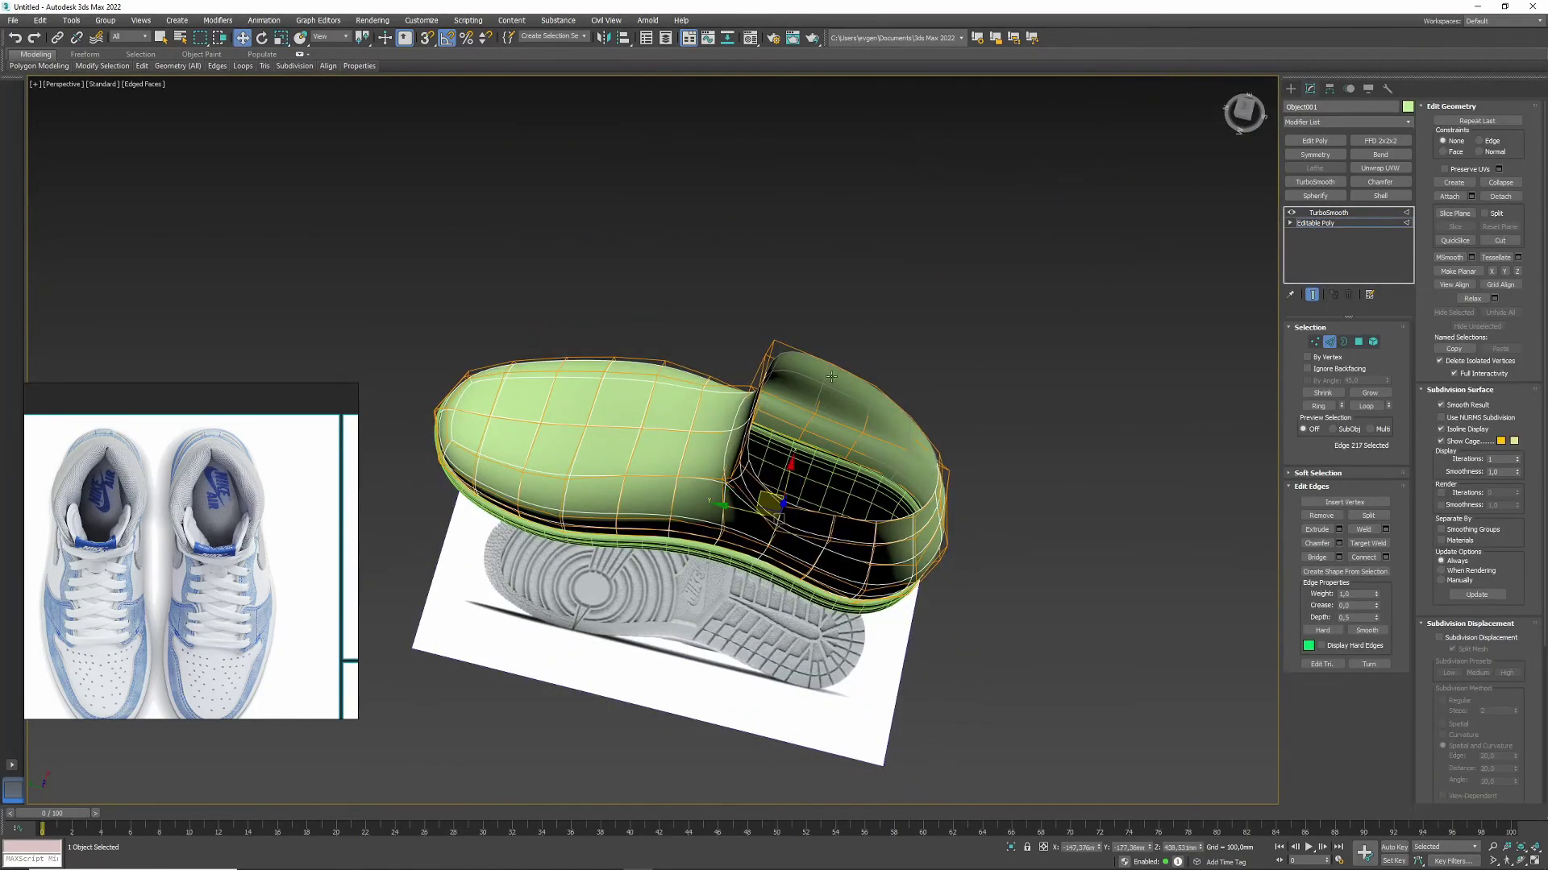
pyautogui.click(831, 377)
pyautogui.keyDown('alt'); pyautogui.moveTo(831, 376); pyautogui.dragTo(809, 434, button='middle'); pyautogui.keyUp('alt')
pyautogui.press('2')
pyautogui.keyDown('ctrl'); pyautogui.click(688, 380); pyautogui.keyUp('ctrl')
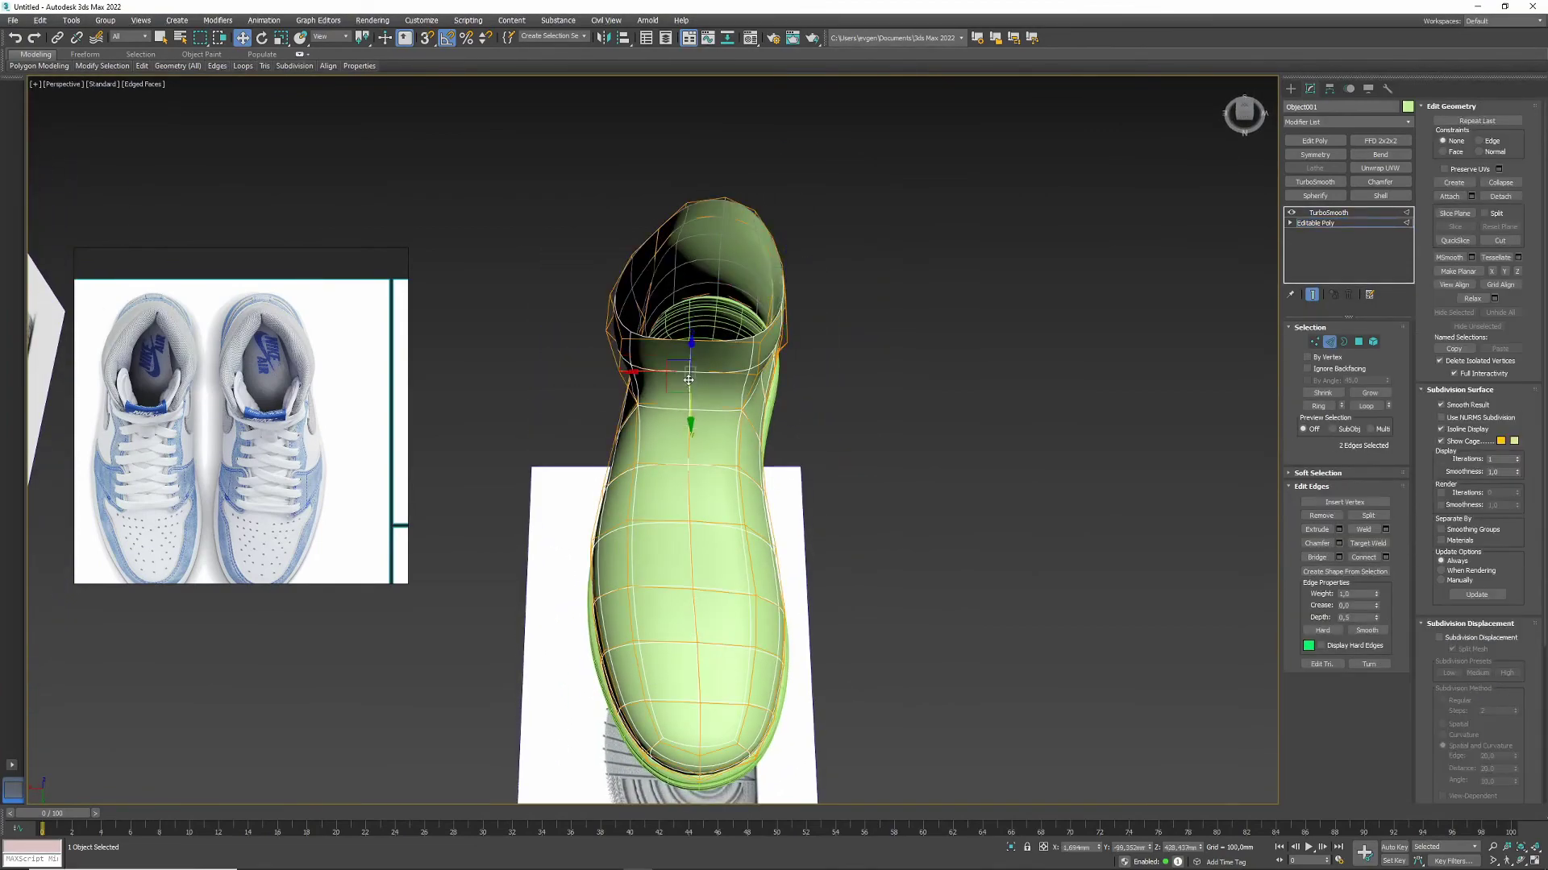
pyautogui.keyDown('alt'); pyautogui.moveTo(679, 412); pyautogui.dragTo(617, 415, button='middle'); pyautogui.keyUp('alt')
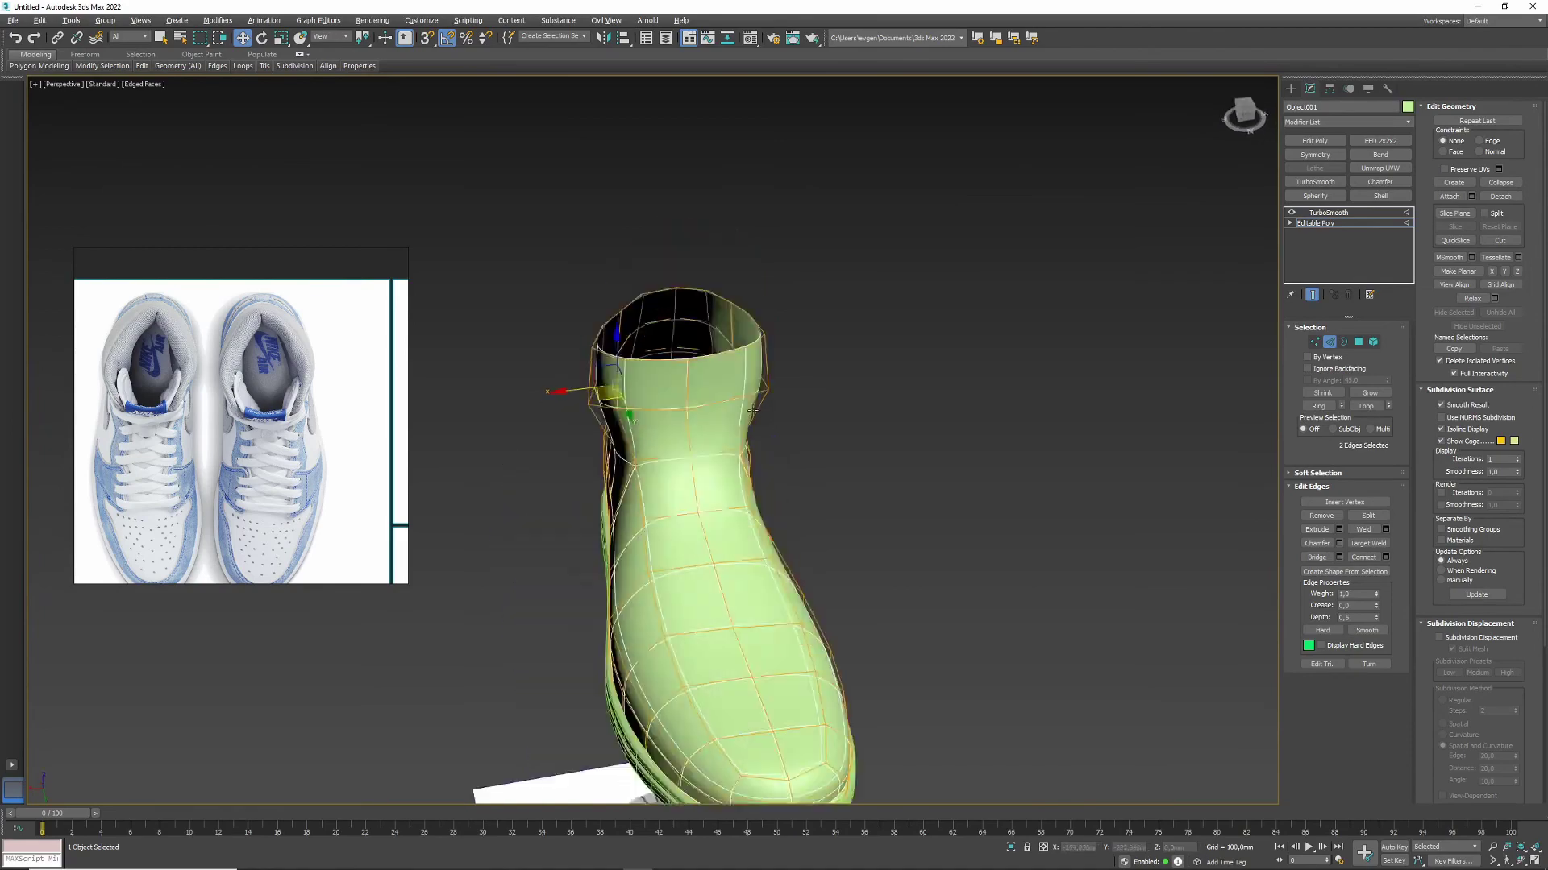
pyautogui.press('2')
pyautogui.press('F4')
# Step: Align the collar-line vertices at the middle of the ankle opening with the side reference image
pyautogui.moveTo(634, 382)
pyautogui.keyDown('alt'); pyautogui.mouseDown(button='middle')
pyautogui.moveTo(788, 546)
pyautogui.moveTo(937, 448)
pyautogui.mouseUp(button='middle'); pyautogui.keyUp('alt')
pyautogui.keyDown('alt'); pyautogui.moveTo(1054, 395); pyautogui.dragTo(887, 387, button='middle'); pyautogui.keyUp('alt')
pyautogui.hotkey('alt', 'w')
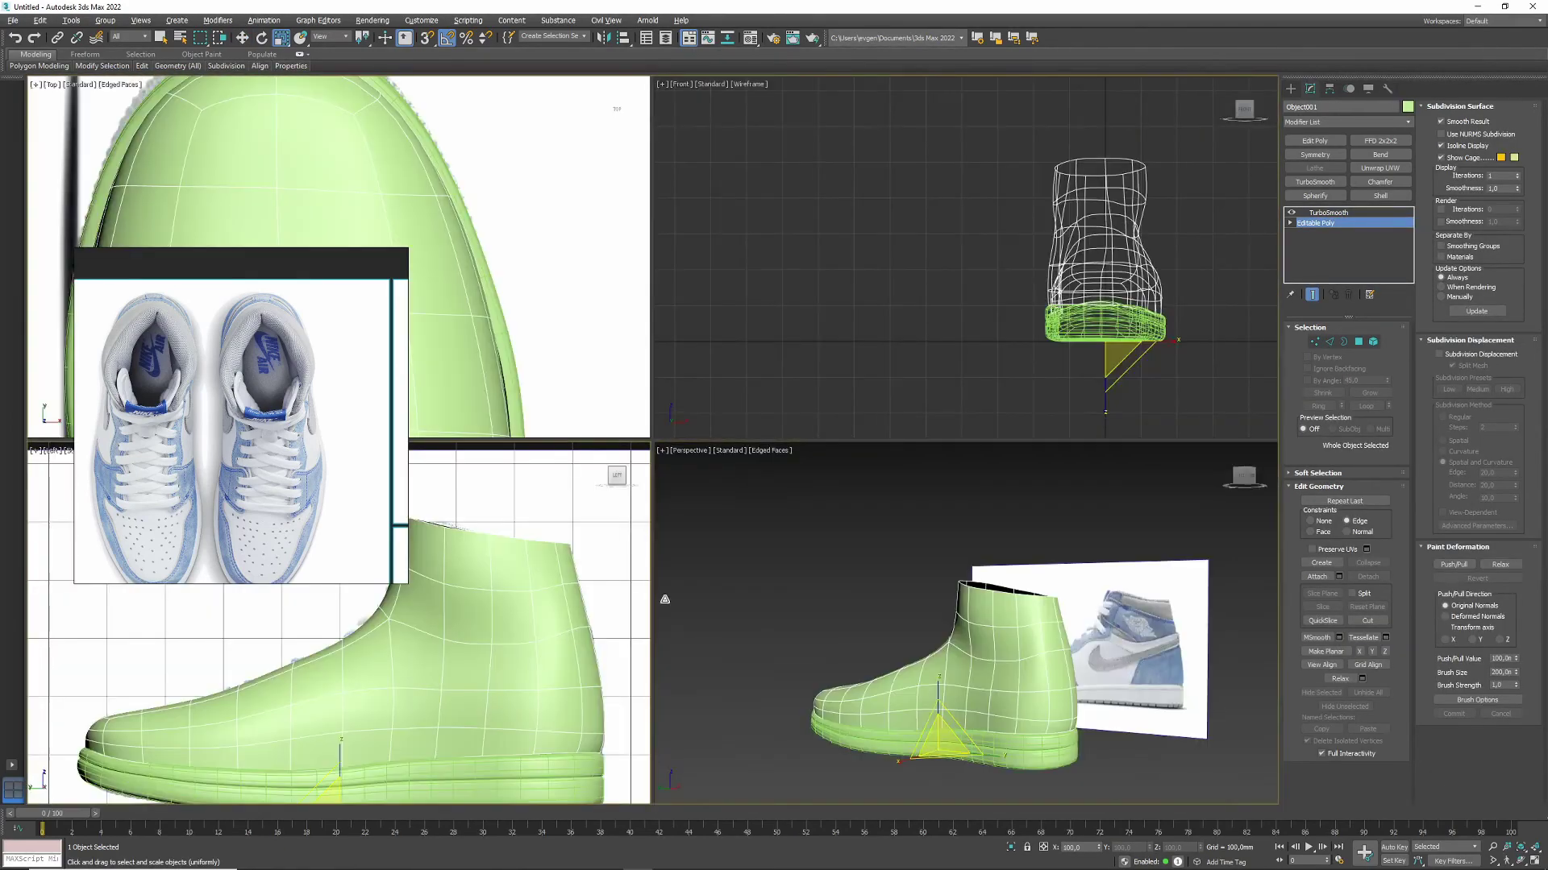
pyautogui.hotkey('alt', 'w')
pyautogui.press('1')
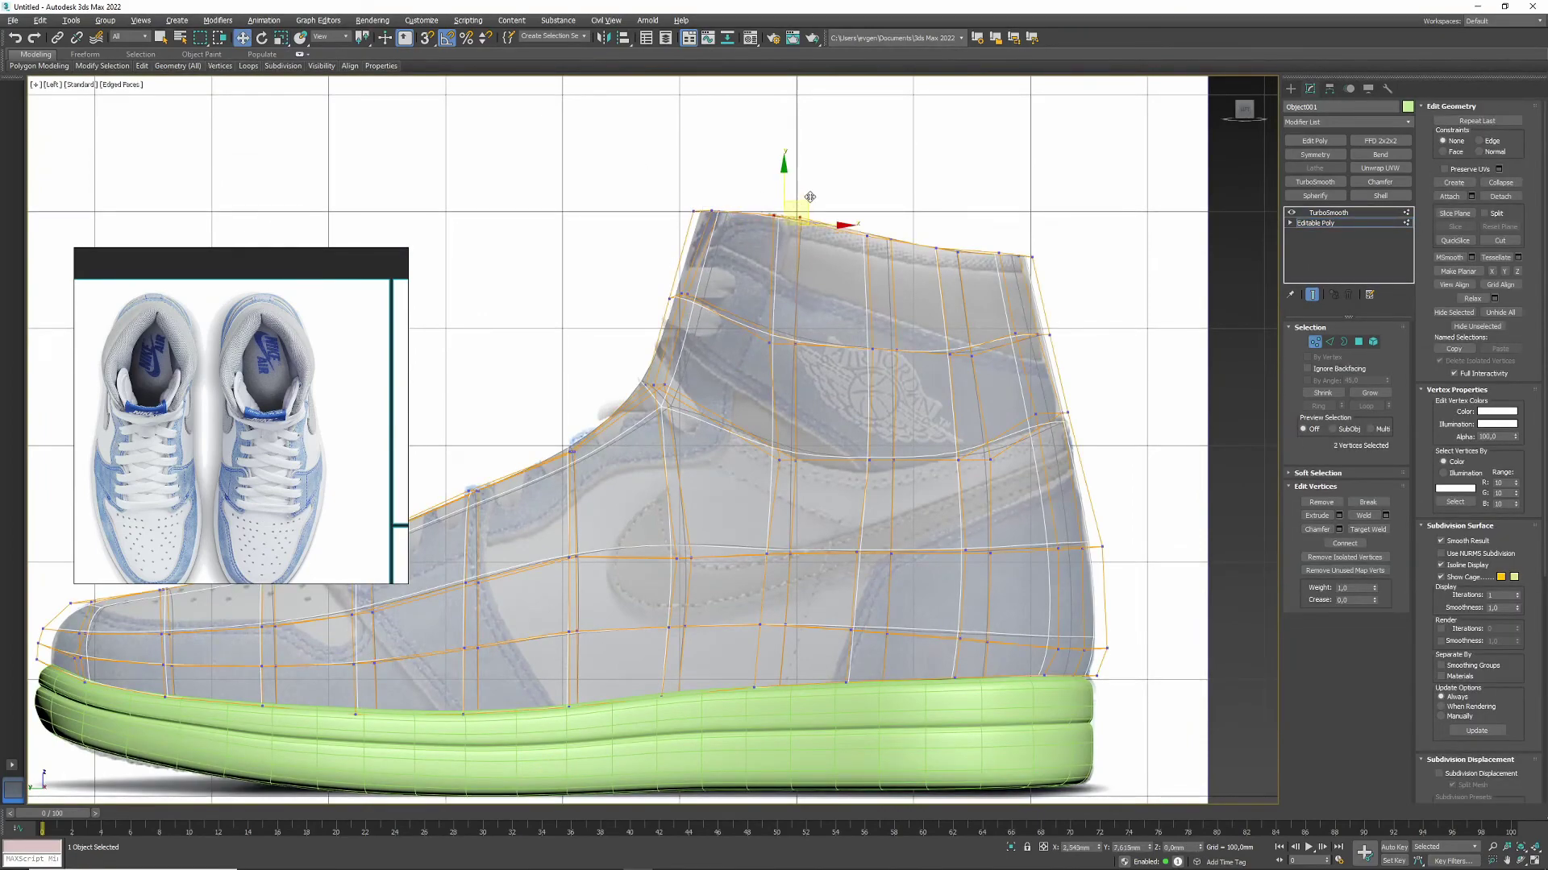
pyautogui.hotkey('alt', 'w')
pyautogui.keyDown('alt'); pyautogui.moveTo(854, 564); pyautogui.dragTo(740, 520, button='middle'); pyautogui.keyUp('alt')
pyautogui.hotkey('alt', 'w')
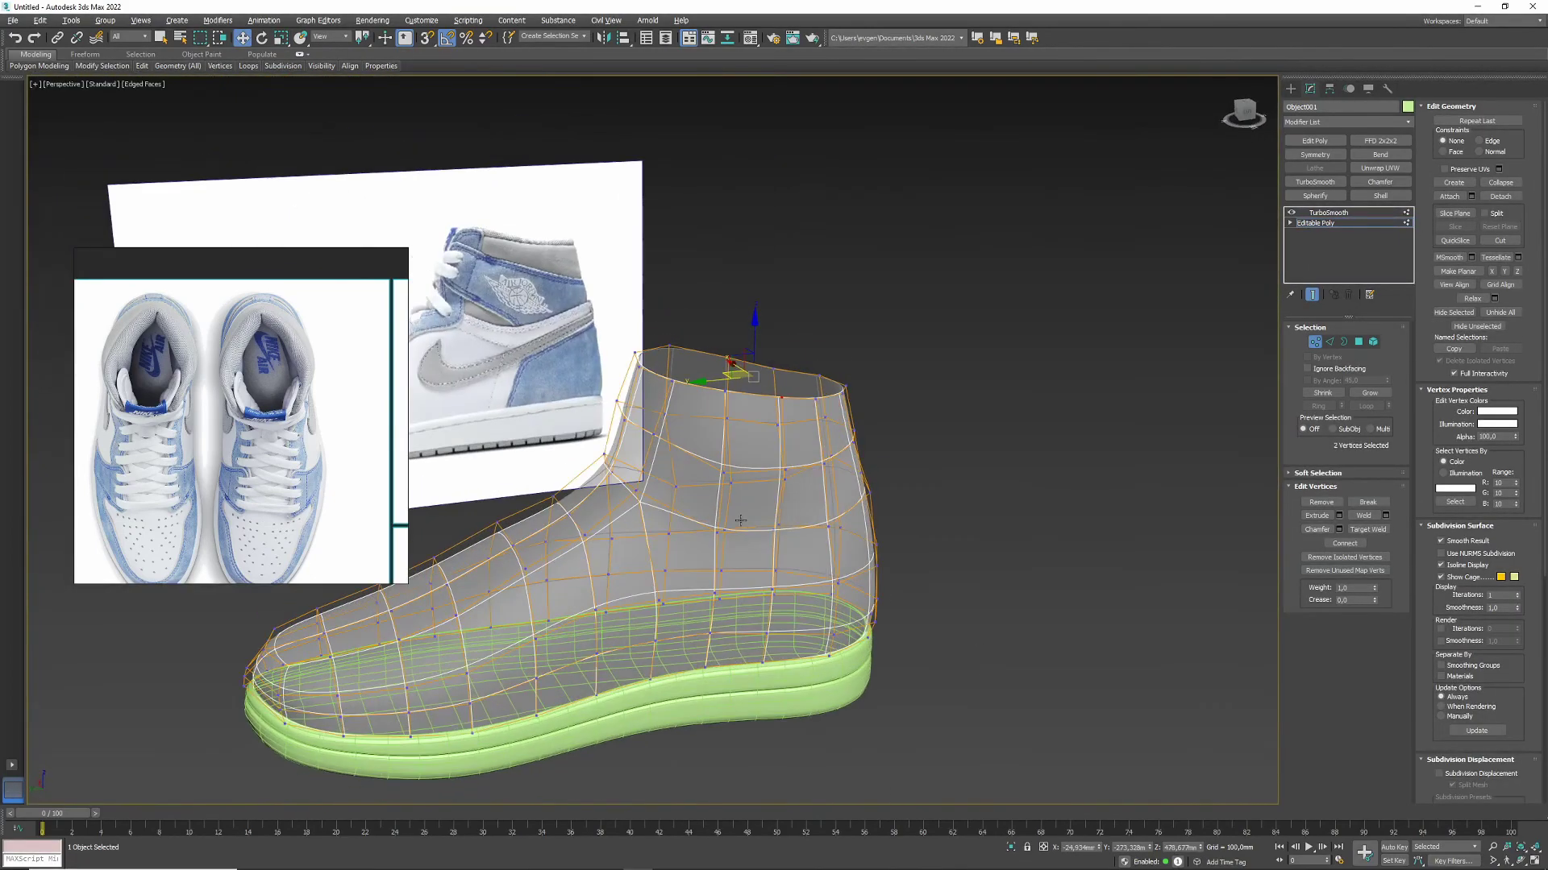
# Step: Adjust the upper's ankle-side and heel vertices over the side reference, sliding the heel vertex with the Edge constraint
pyautogui.keyDown('alt'); pyautogui.moveTo(980, 484); pyautogui.dragTo(798, 412, button='middle'); pyautogui.keyUp('alt')
pyautogui.scroll(3, 902, 403)
pyautogui.hotkey('alt', 'x')
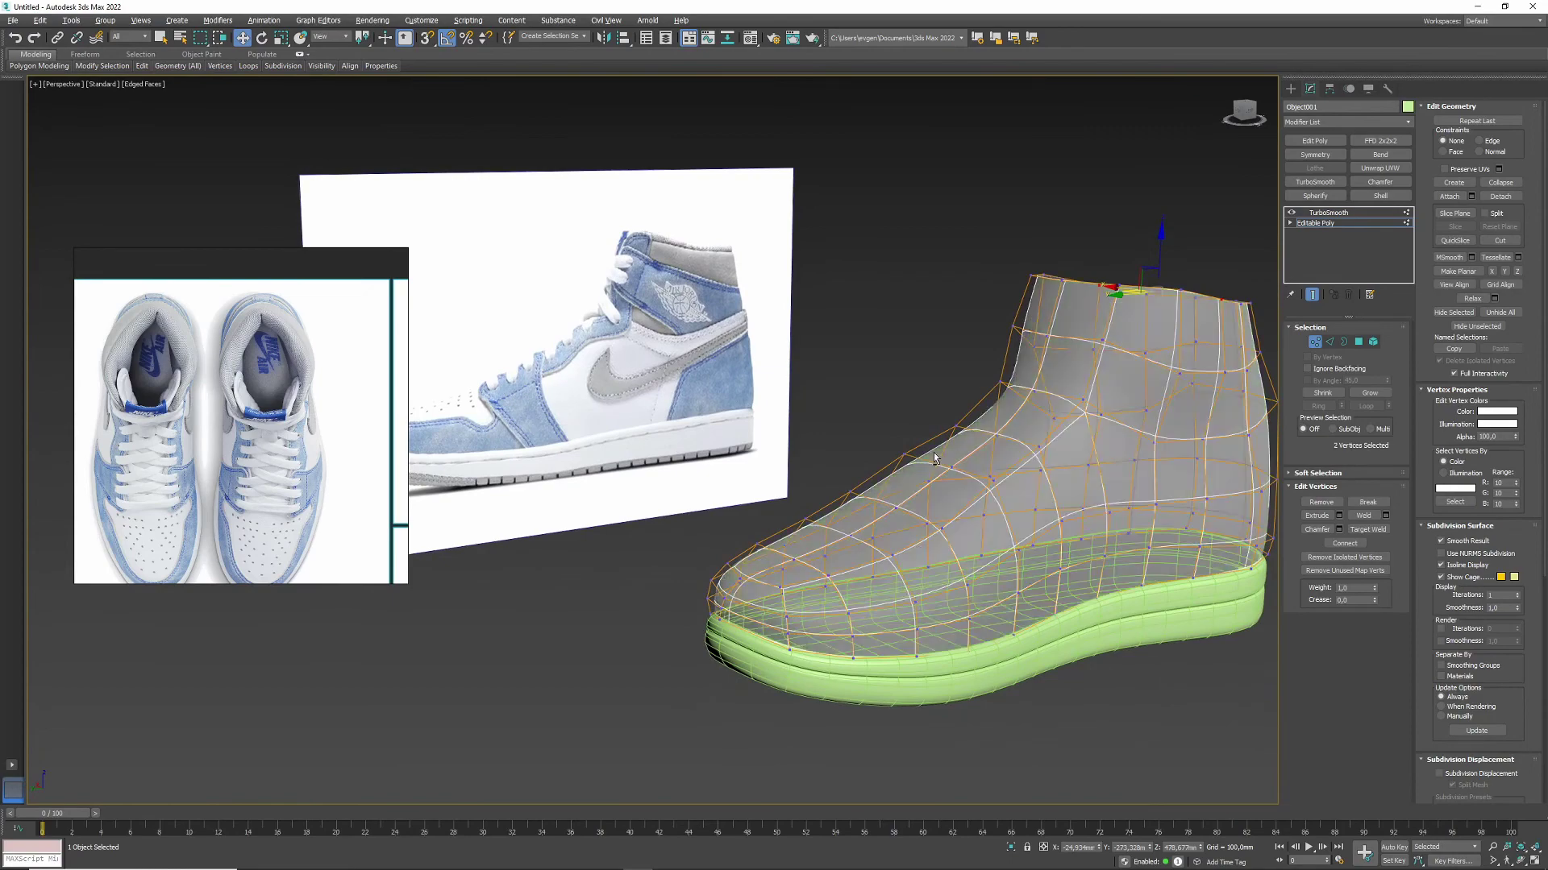
pyautogui.hotkey('alt', 'w')
pyautogui.hotkey('alt', 'w')
pyautogui.scroll(3, 806, 363)
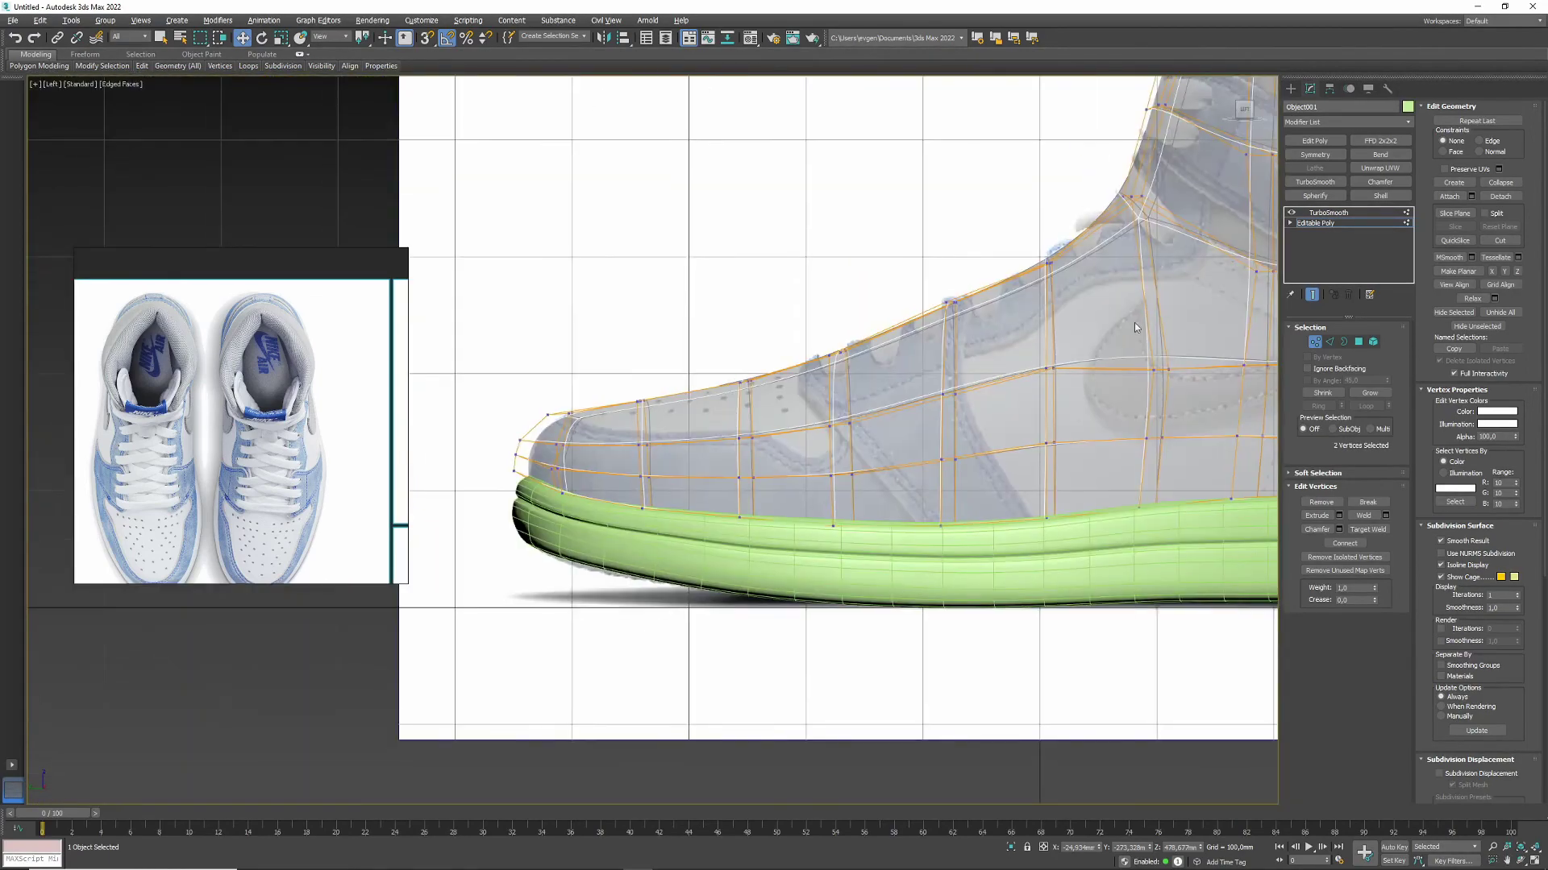
pyautogui.moveTo(856, 388); pyautogui.dragTo(735, 344, button='middle')
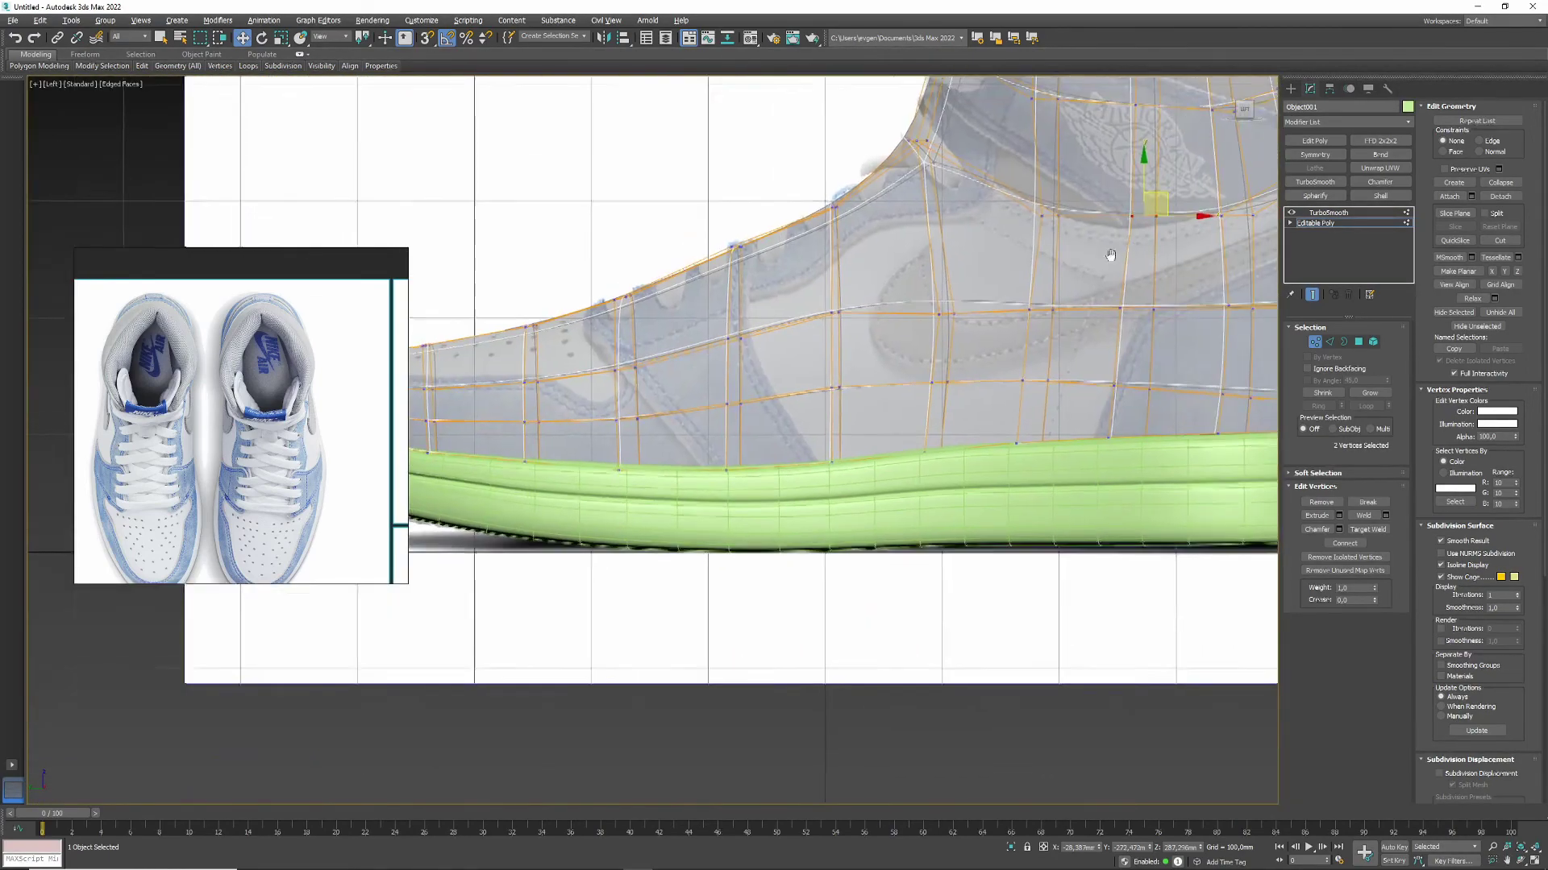
pyautogui.moveTo(1094, 254); pyautogui.dragTo(961, 280, button='middle')
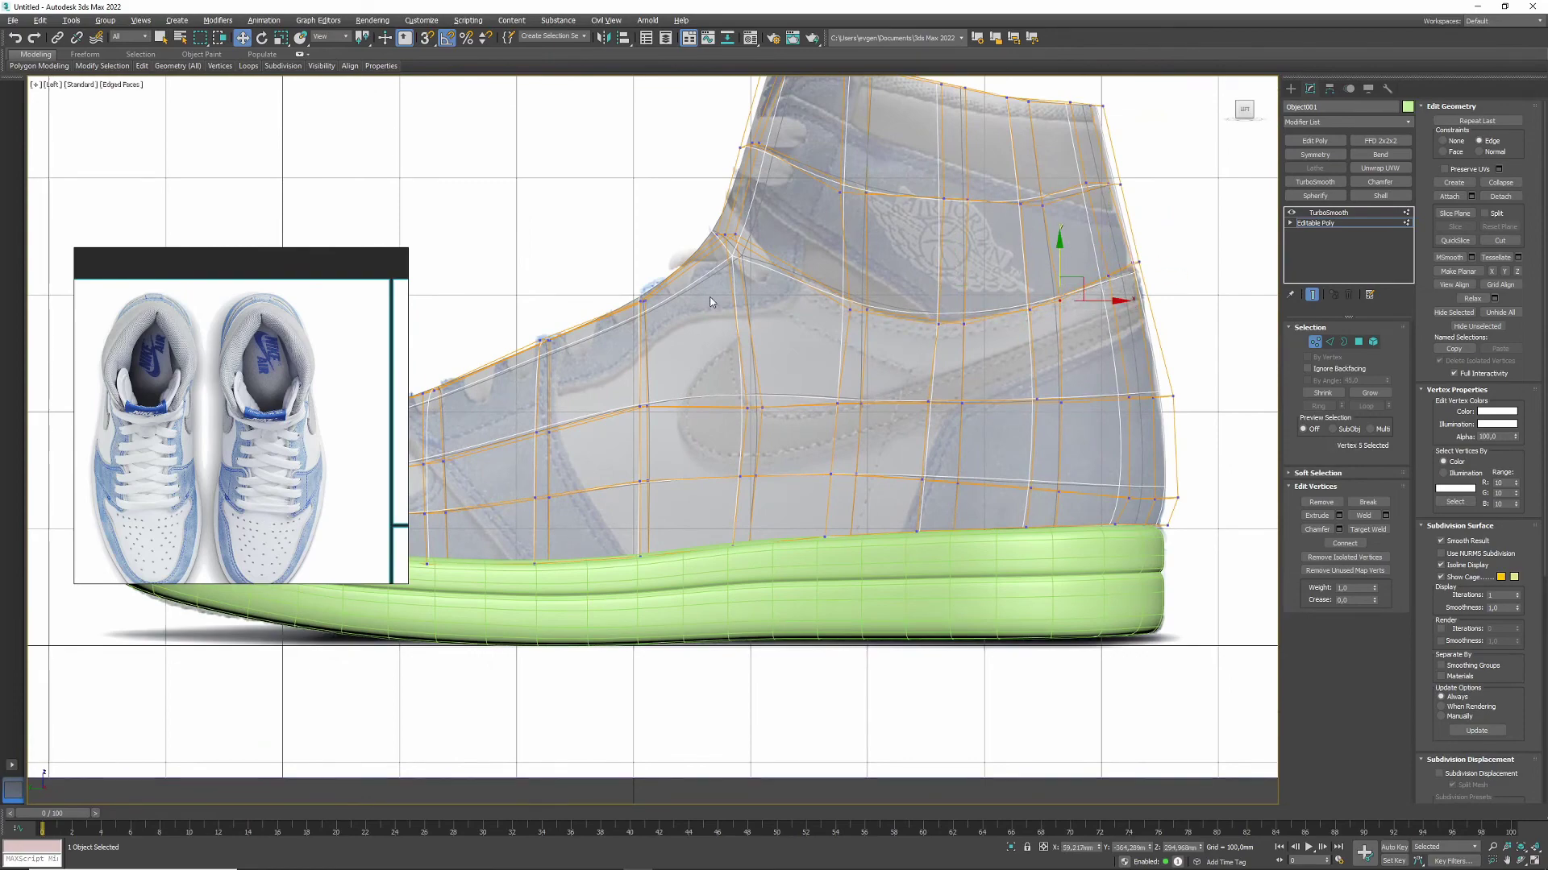
pyautogui.press('1')
# Step: Hide the sole so only the upper's see-through mesh remains over the side reference image
pyautogui.scroll(4, 945, 392)
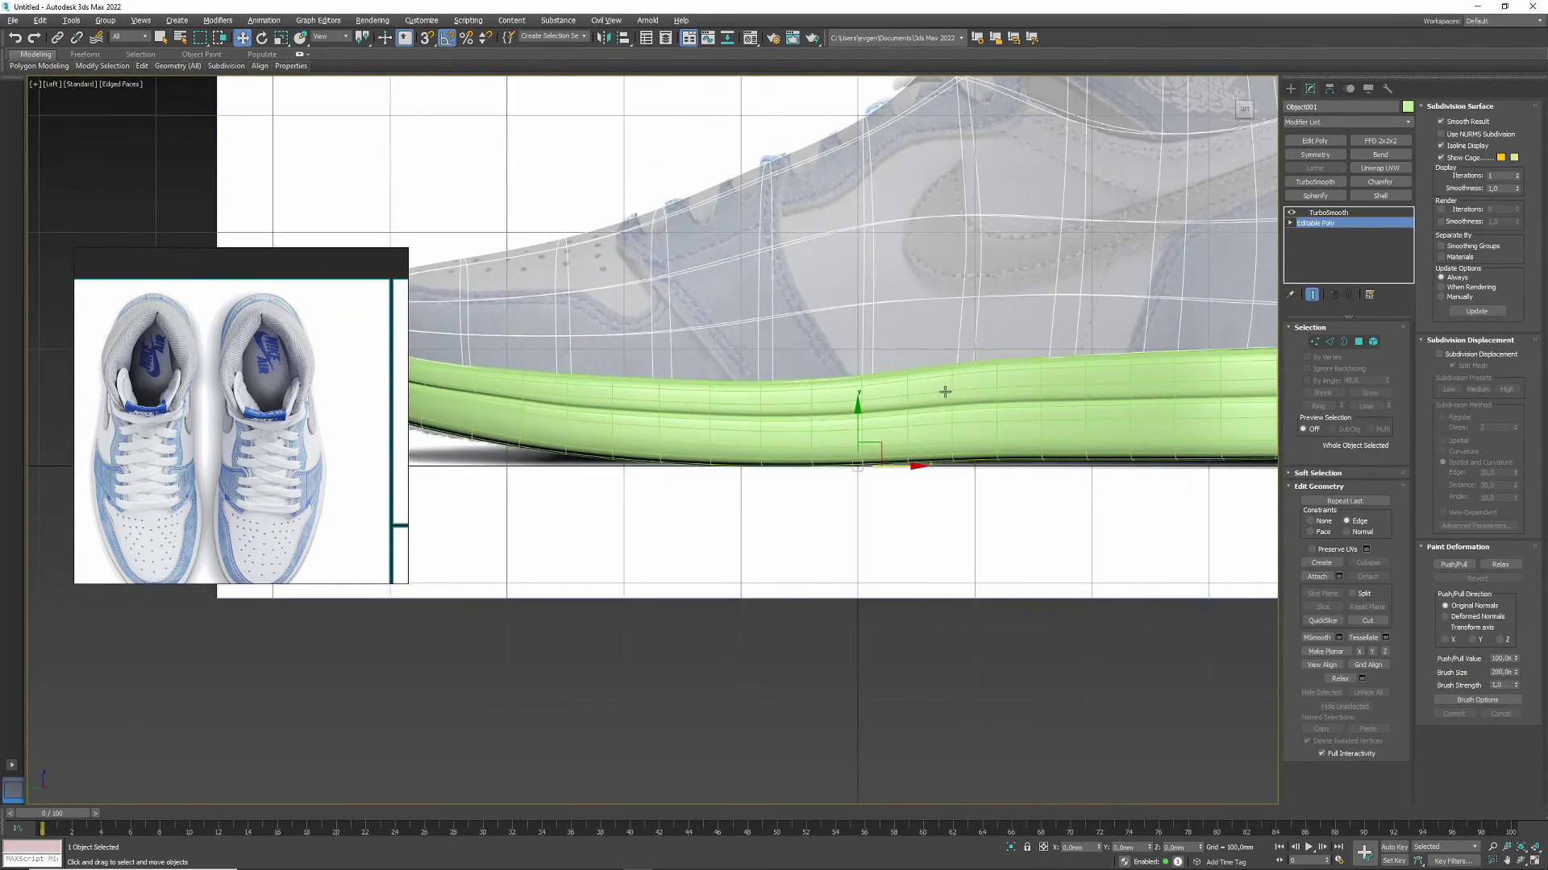
pyautogui.click(945, 393)
pyautogui.click(978, 333)
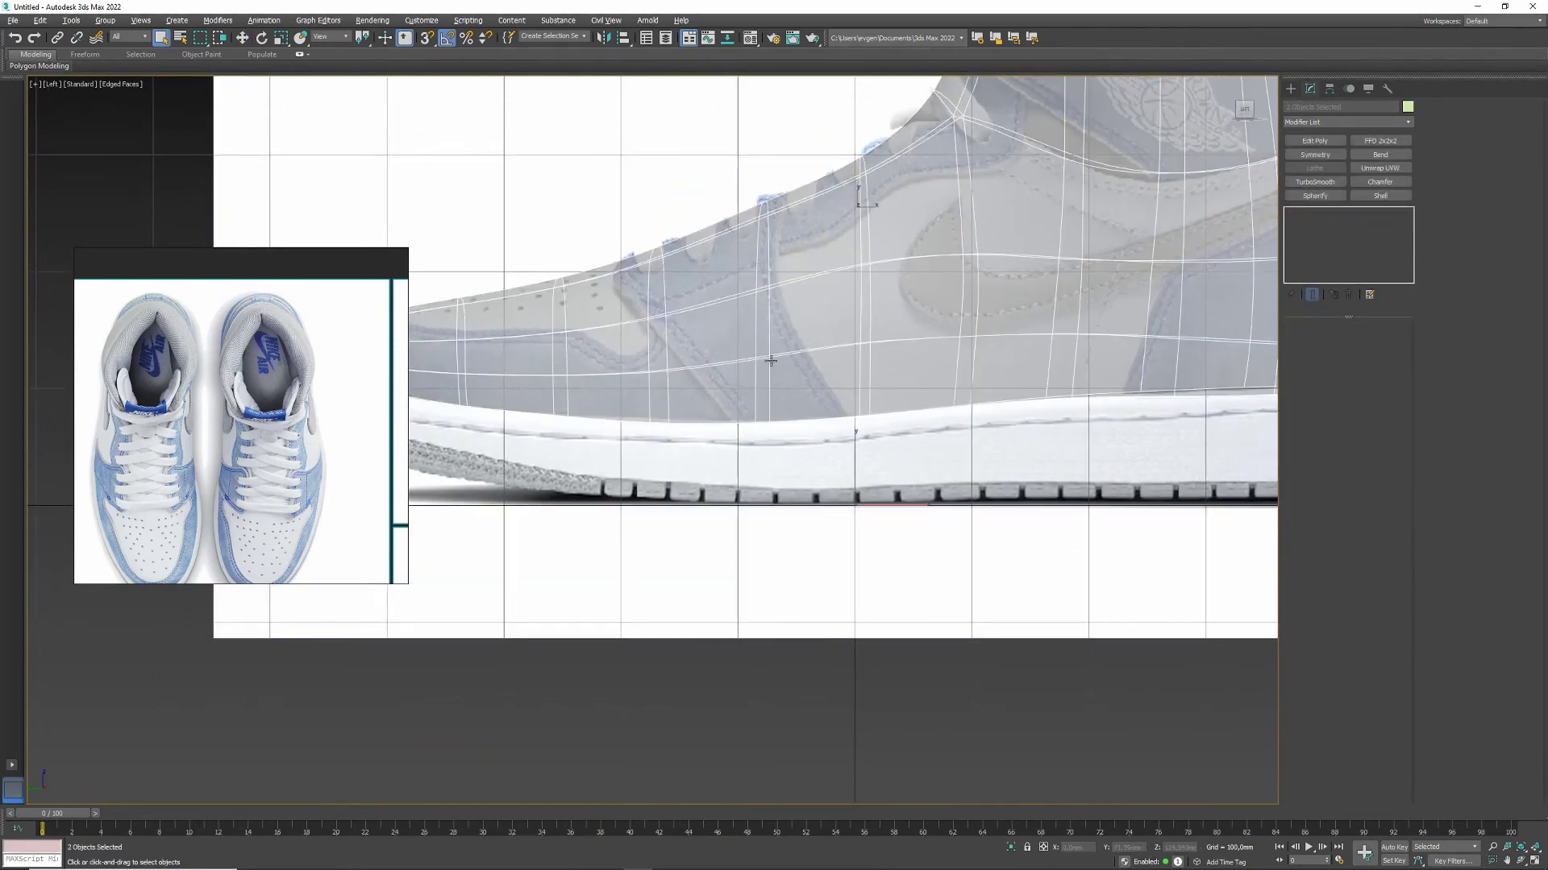
pyautogui.moveTo(767, 356); pyautogui.dragTo(751, 373, button='middle')
# Step: Draw a plane about 120 by 90 mm beside the shoe in the side view and convert it to an Editable Poly
pyautogui.click(1386, 226)
pyautogui.moveTo(685, 301); pyautogui.dragTo(1084, 301, button='middle')
pyautogui.moveTo(843, 197); pyautogui.dragTo(946, 336)
pyautogui.moveTo(1151, 263)
pyautogui.mouseDown(button='middle')
pyautogui.moveTo(1041, 263)
pyautogui.moveTo(946, 310)
pyautogui.mouseUp(button='middle')
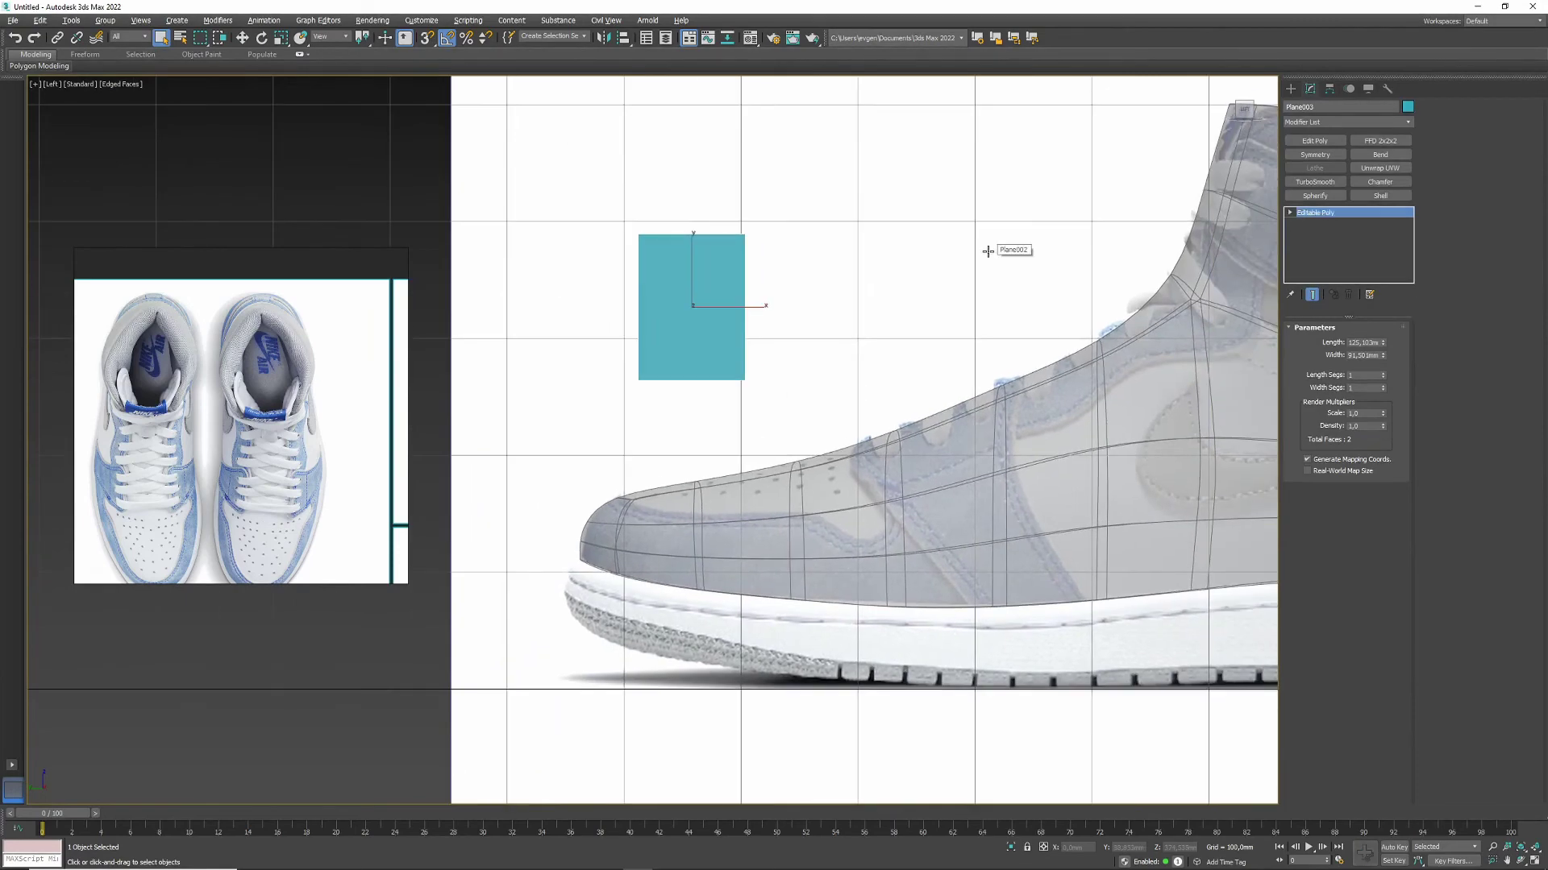
# Step: Set the PolyDraw tools to draw on a surface and pick the upper, Object001, as the target
pyautogui.click(39, 65)
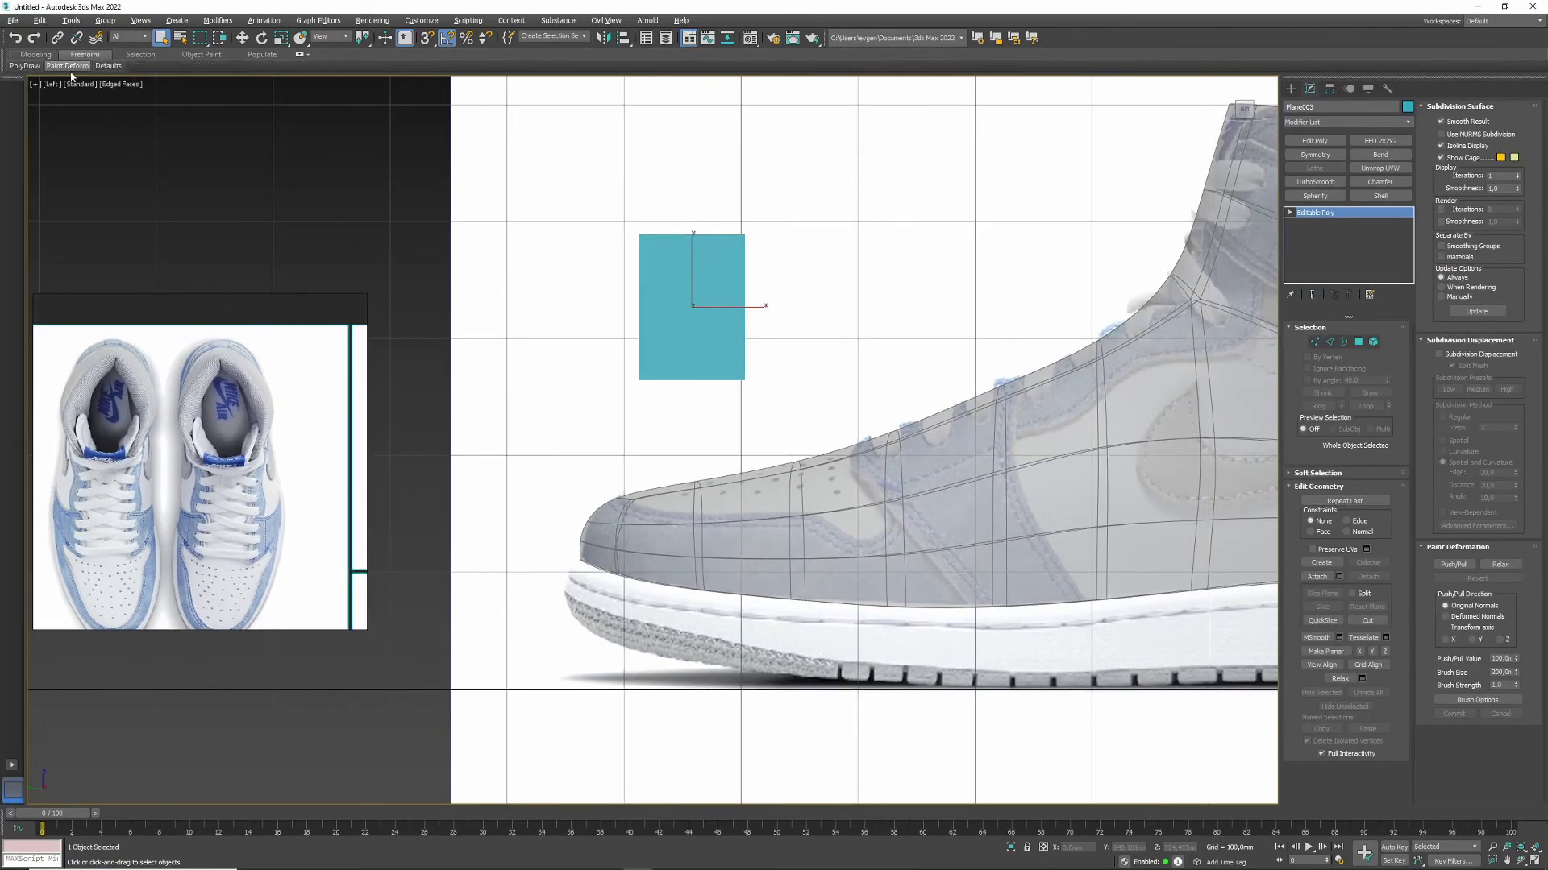
pyautogui.click(31, 216)
pyautogui.press('w')
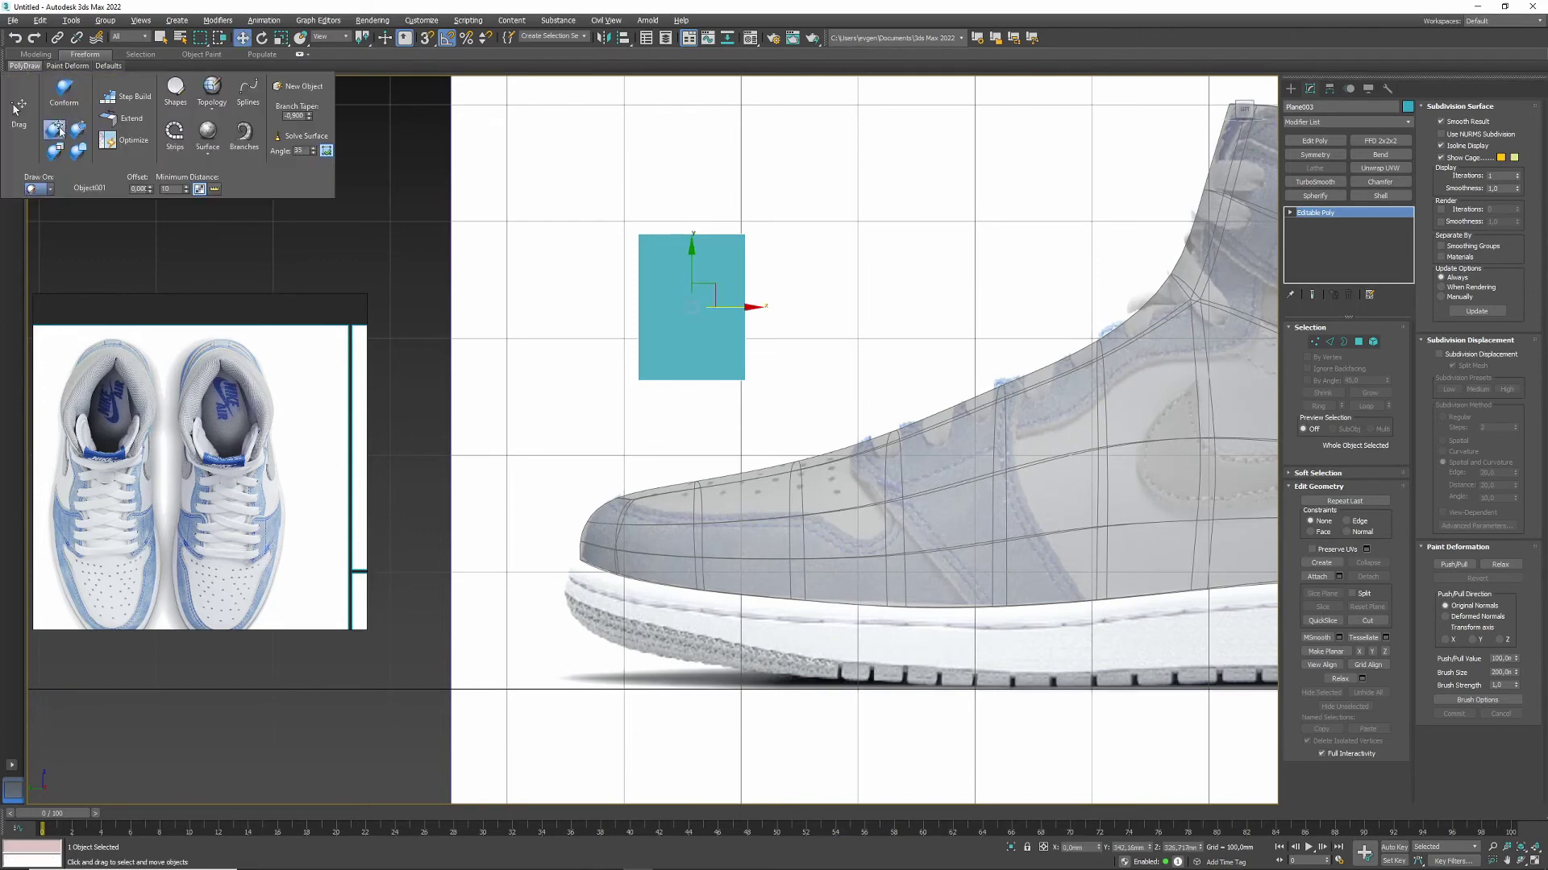
# Step: Build a two-row, four-column patch of quads over the reference's forefoot side panel with Step Build
pyautogui.scroll(3, 737, 575)
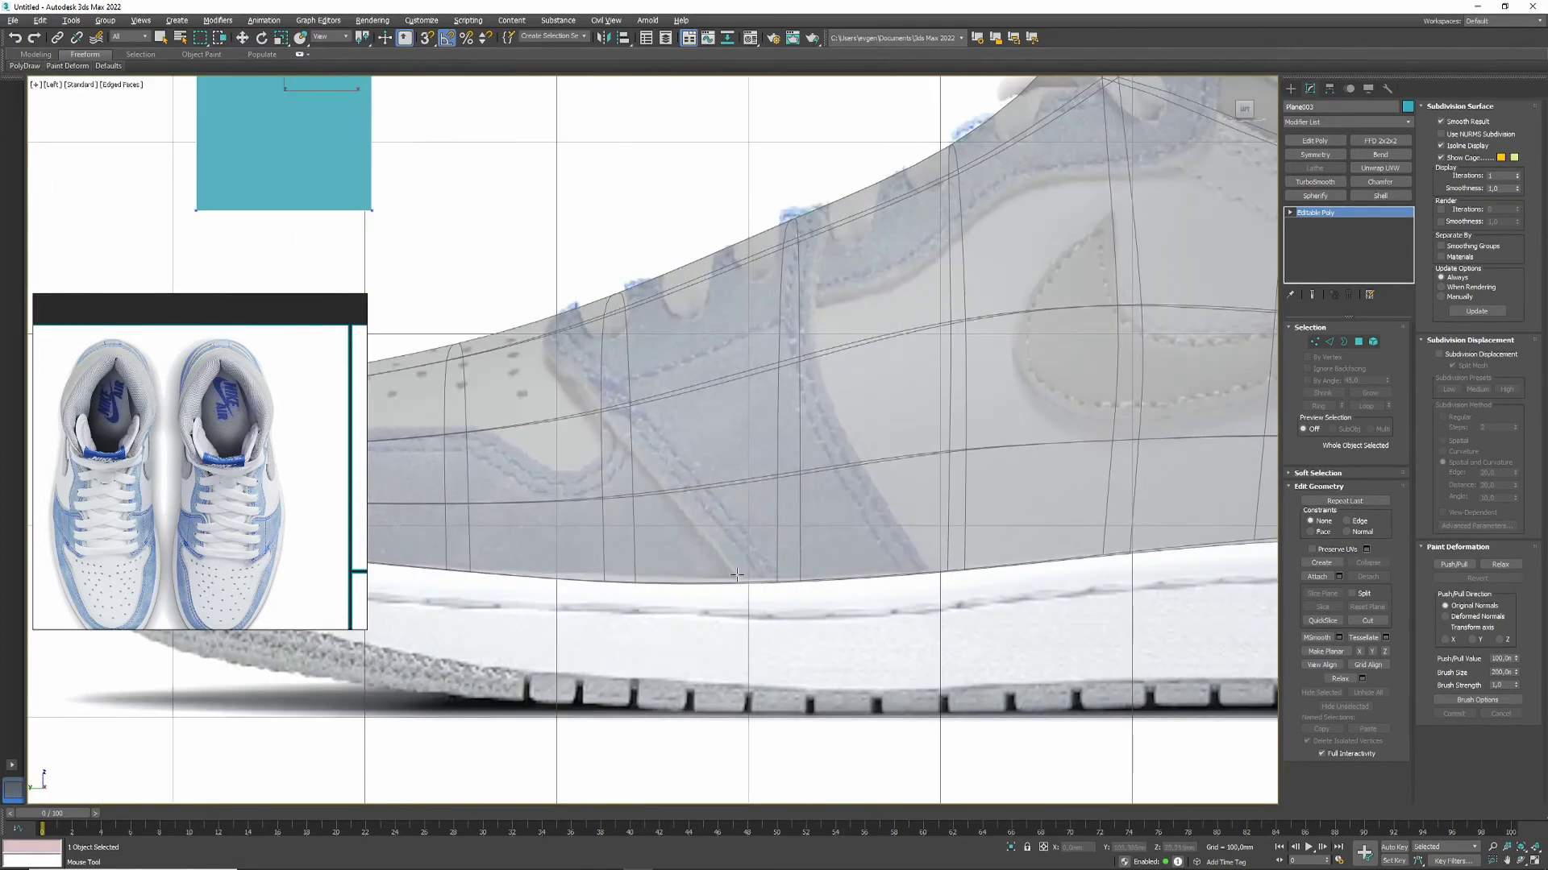
pyautogui.click(840, 420)
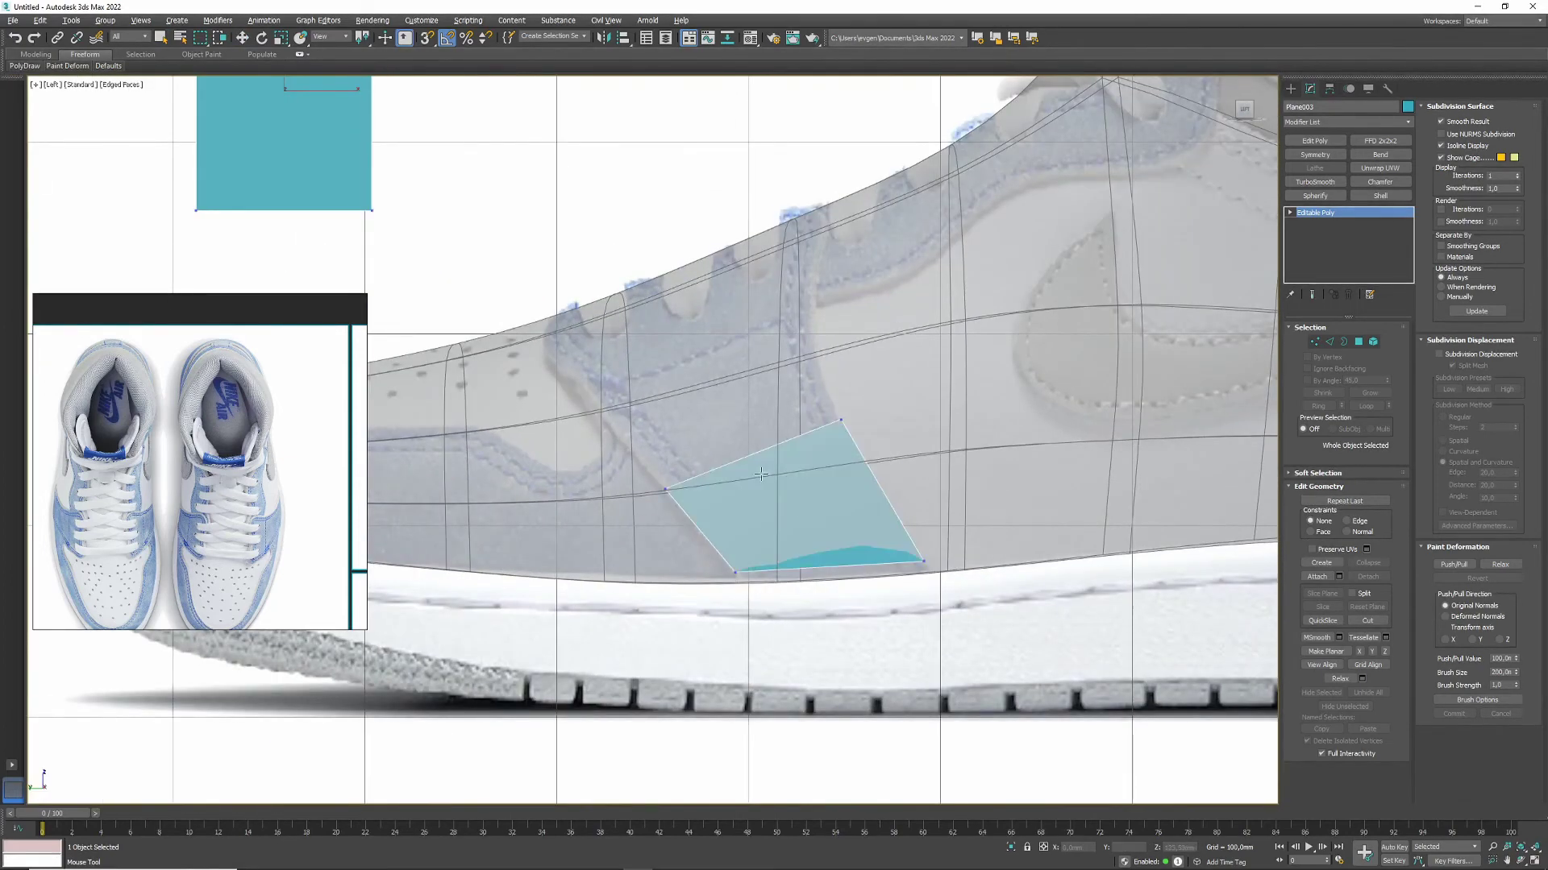
pyautogui.click(806, 316)
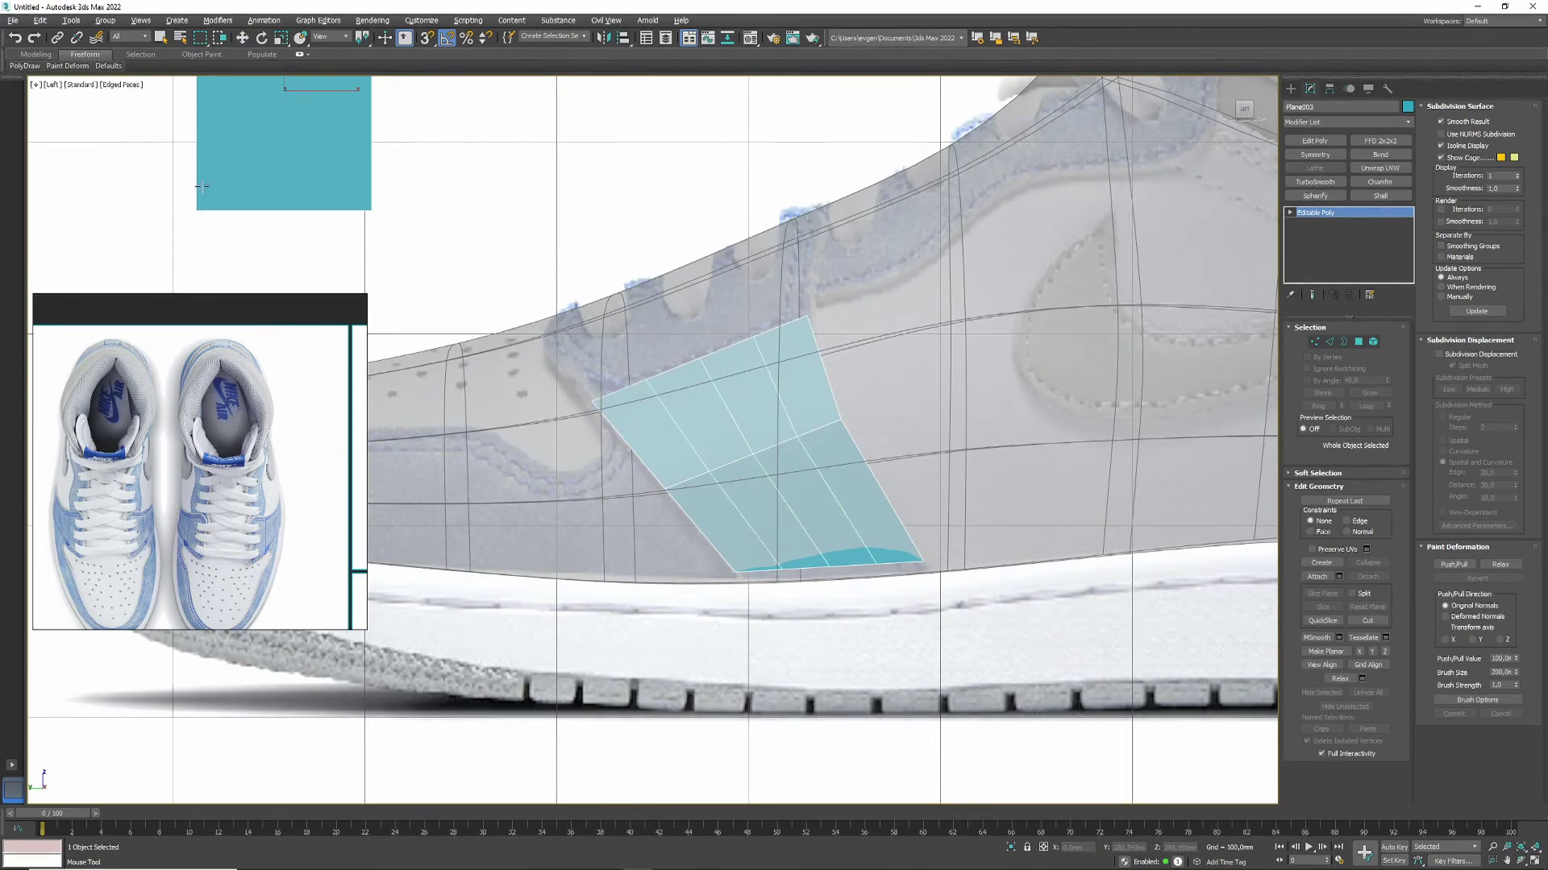
# Step: Extend the side-panel patch with a third row of quads reaching up to the laces using Step Build
pyautogui.click(24, 65)
pyautogui.click(126, 97)
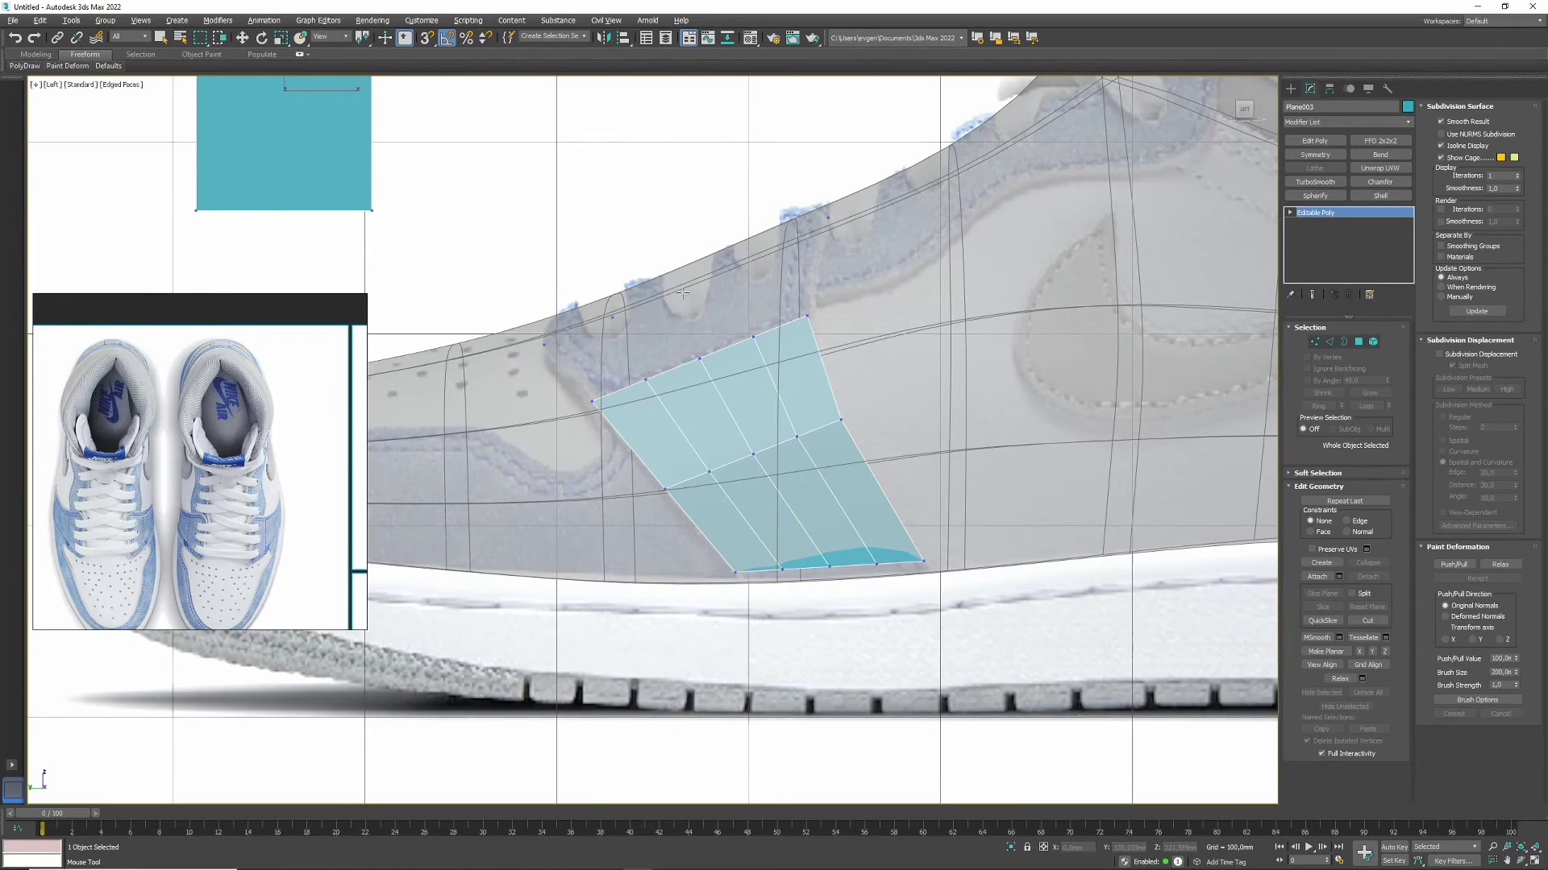
pyautogui.press('w')
# Step: Add a narrow row of four quads along the side panel's upper edge on the upper's surface with Step Build
pyautogui.hotkey('alt', 'w')
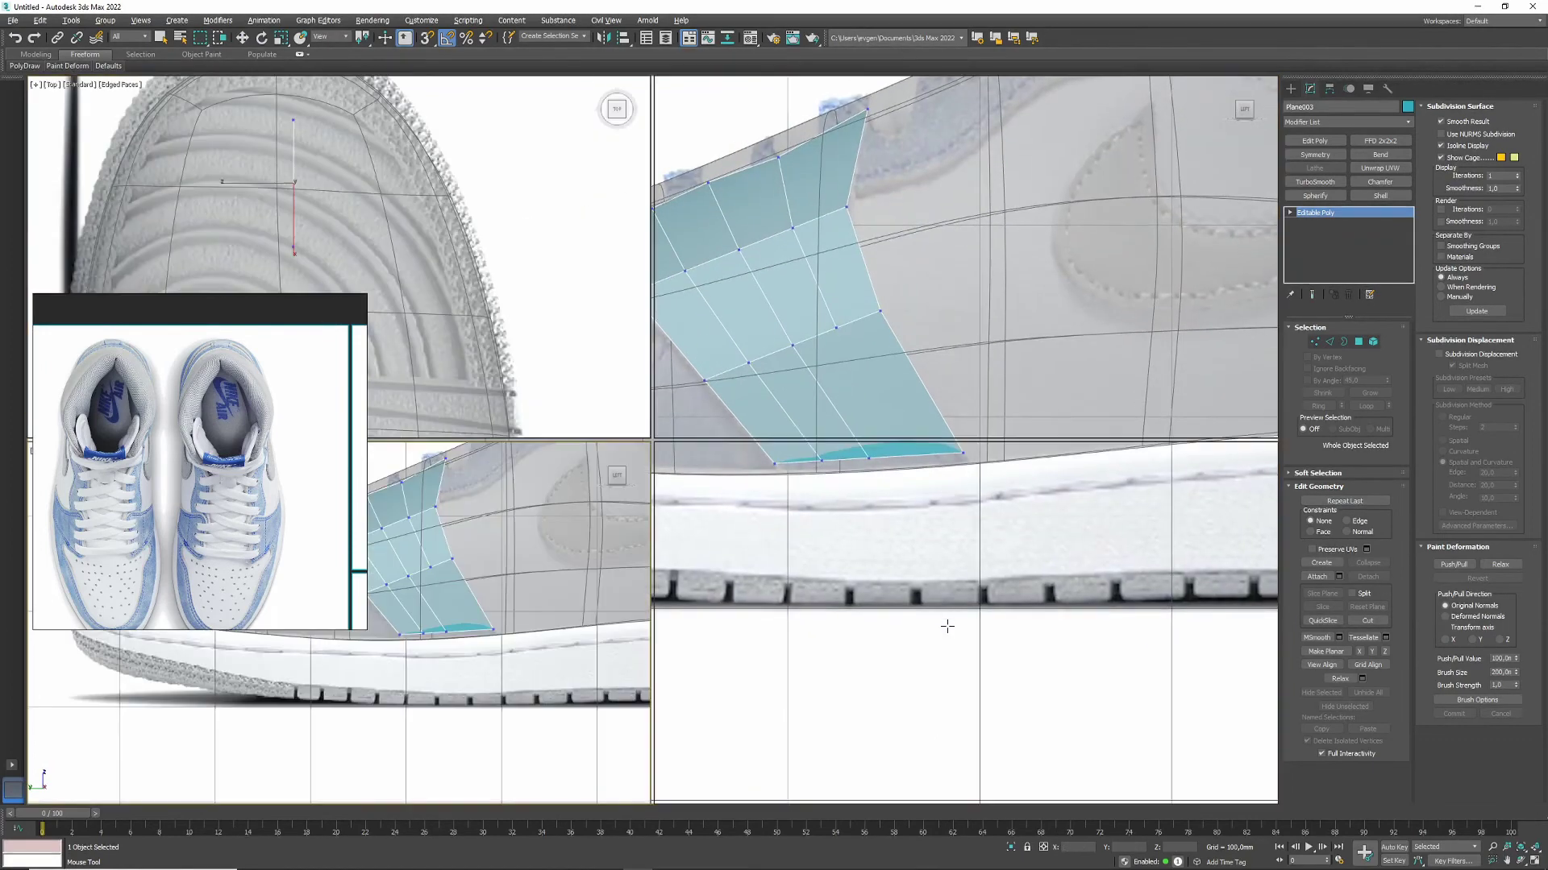
pyautogui.press('4')
pyautogui.keyDown('alt'); pyautogui.moveTo(993, 596); pyautogui.dragTo(1048, 612, button='middle'); pyautogui.keyUp('alt')
pyautogui.scroll(3, 1035, 641)
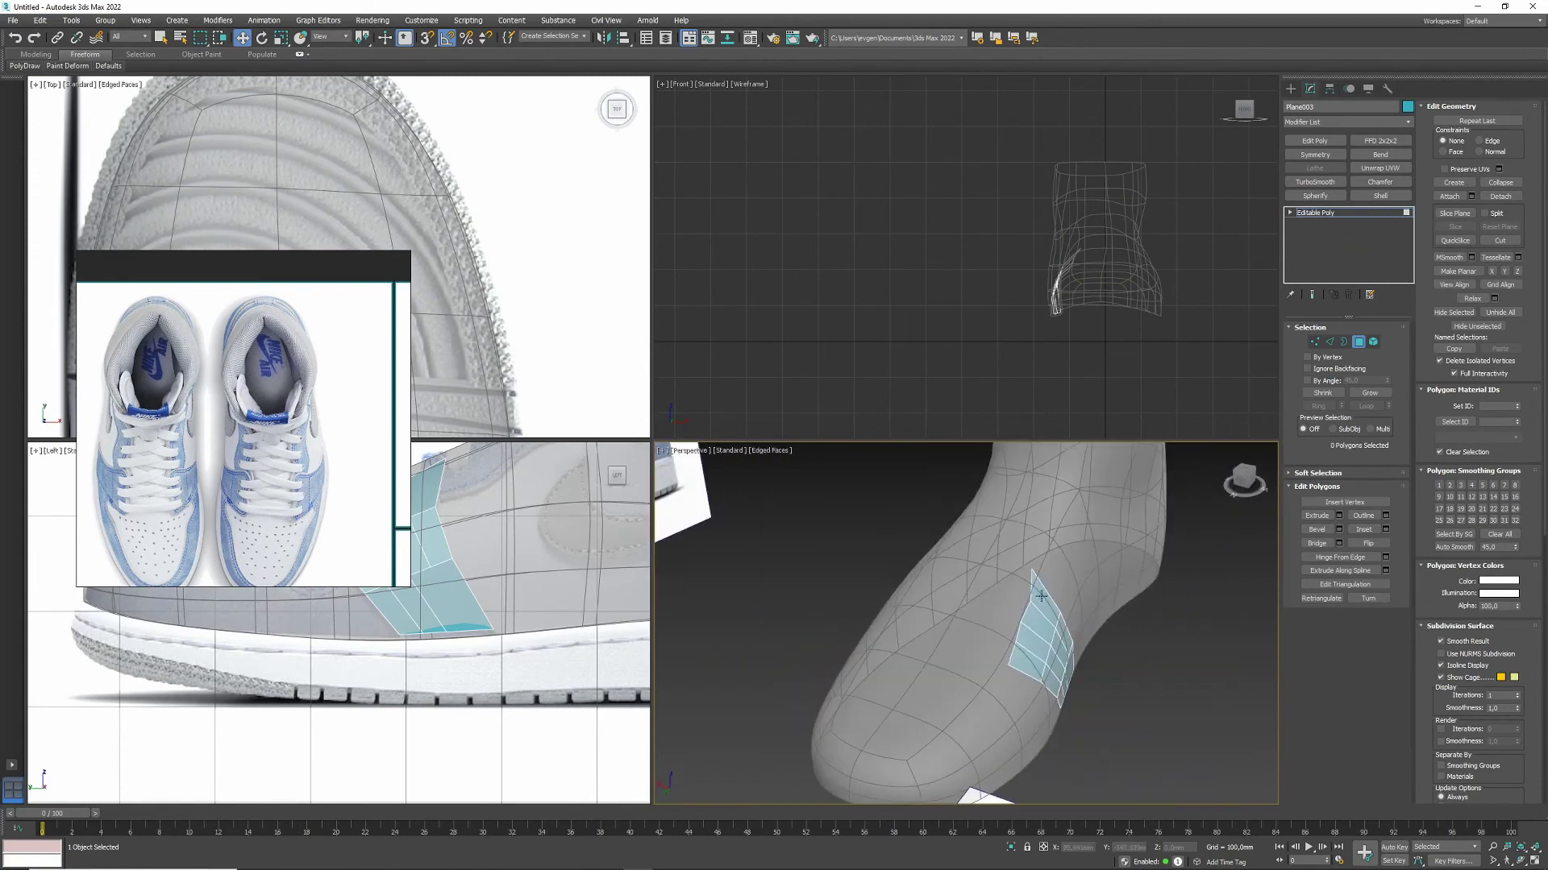
pyautogui.click(42, 68)
pyautogui.click(63, 109)
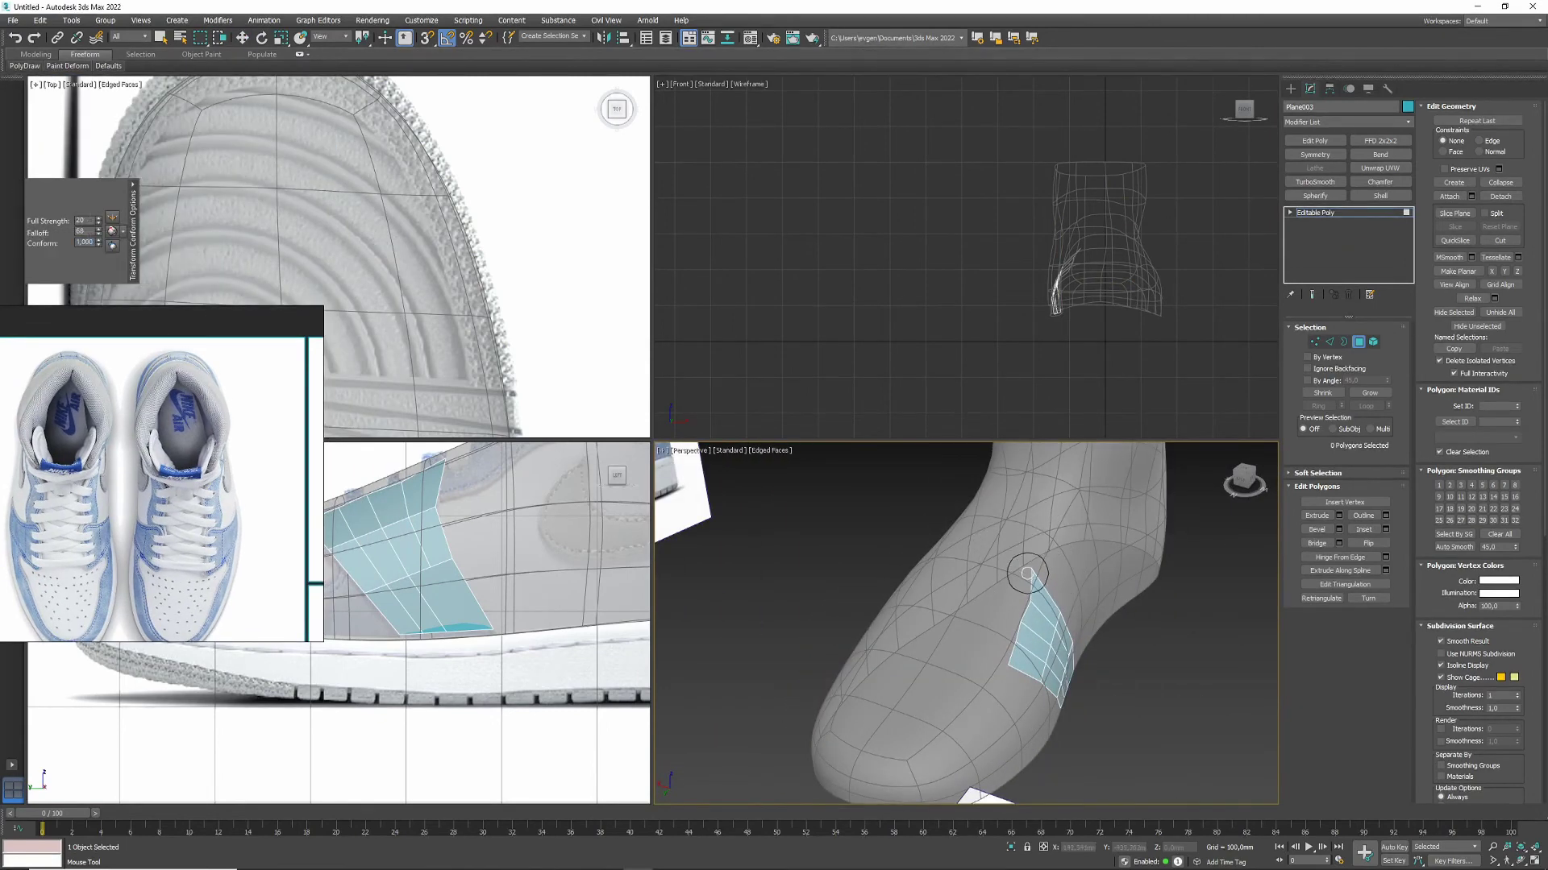
pyautogui.keyDown('alt'); pyautogui.moveTo(1006, 661); pyautogui.dragTo(951, 636, button='middle'); pyautogui.keyUp('alt')
pyautogui.click(25, 65)
pyautogui.click(103, 98)
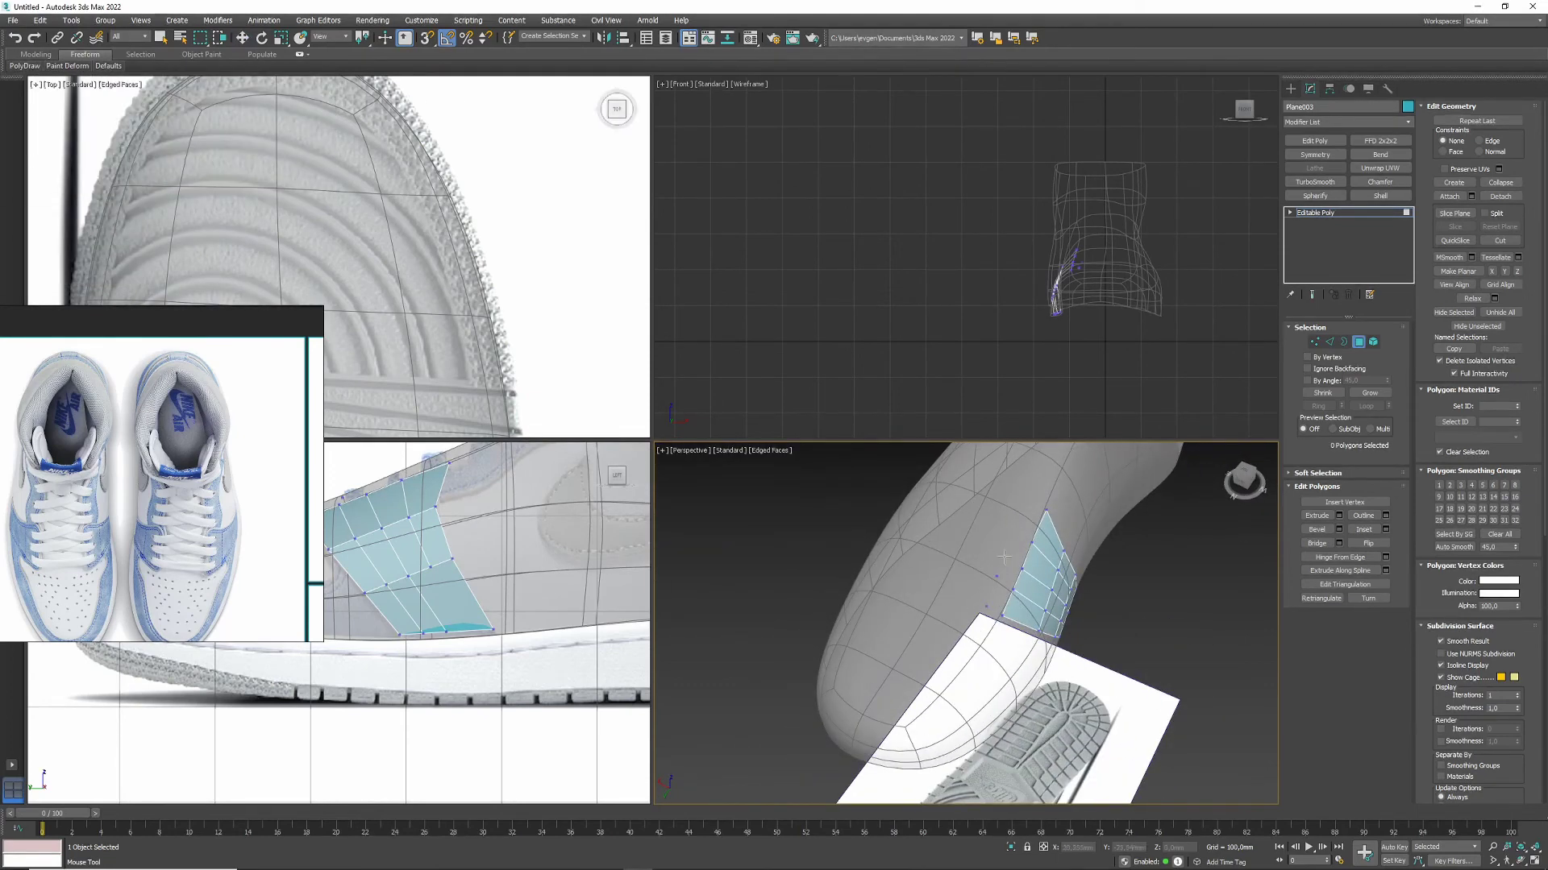
pyautogui.keyDown('shift'); pyautogui.moveTo(1030, 506); pyautogui.dragTo(991, 604); pyautogui.keyUp('shift')
pyautogui.keyDown('alt'); pyautogui.moveTo(992, 605); pyautogui.dragTo(1105, 490, button='middle'); pyautogui.keyUp('alt')
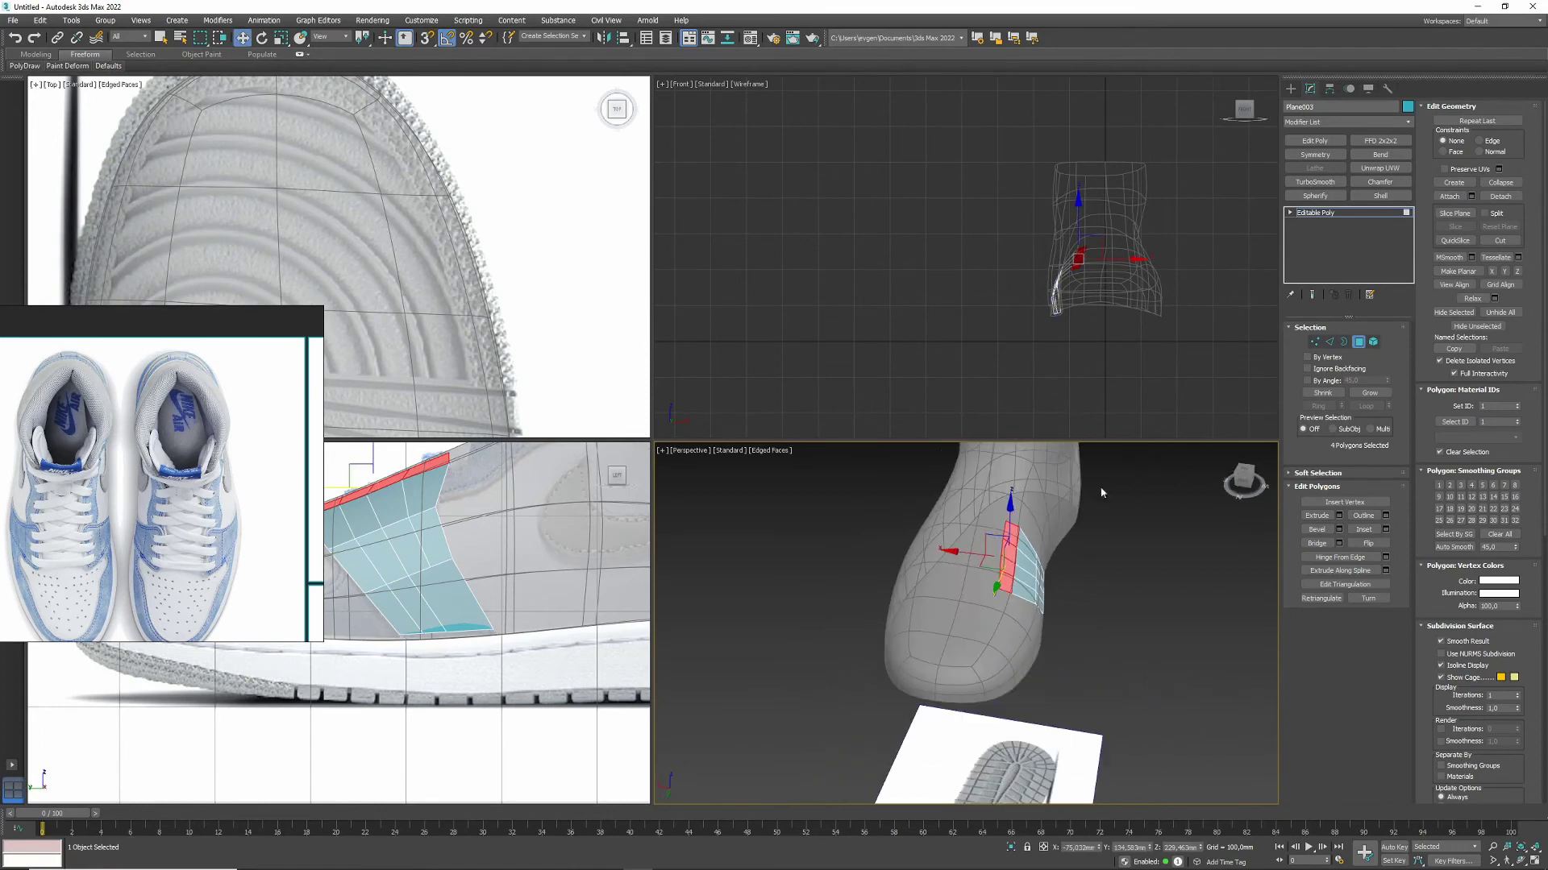
# Step: Mirror the side panel to the other side of the shoe with Symmetry and collapse it to Editable Poly
pyautogui.click(1314, 154)
pyautogui.keyDown('alt'); pyautogui.moveTo(999, 588); pyautogui.dragTo(953, 572, button='middle'); pyautogui.keyUp('alt')
pyautogui.rightClick(1007, 266)
pyautogui.click(1056, 347)
# Step: Brush the mirrored panel onto the upper's surface with the Conform brush
pyautogui.click(85, 54)
pyautogui.click(64, 95)
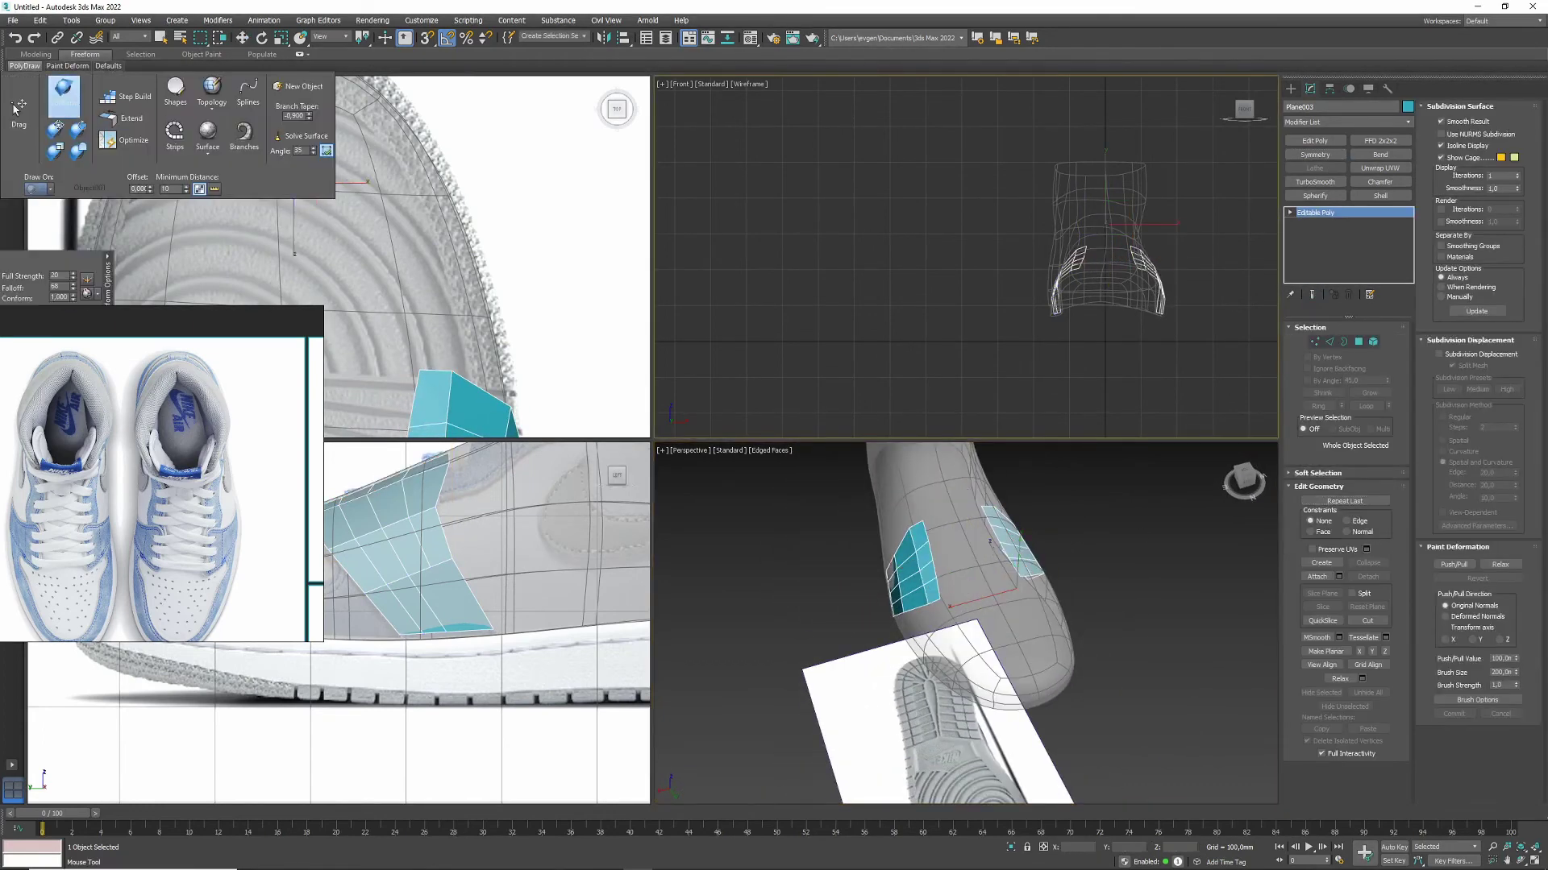
pyautogui.moveTo(915, 564); pyautogui.dragTo(939, 596)
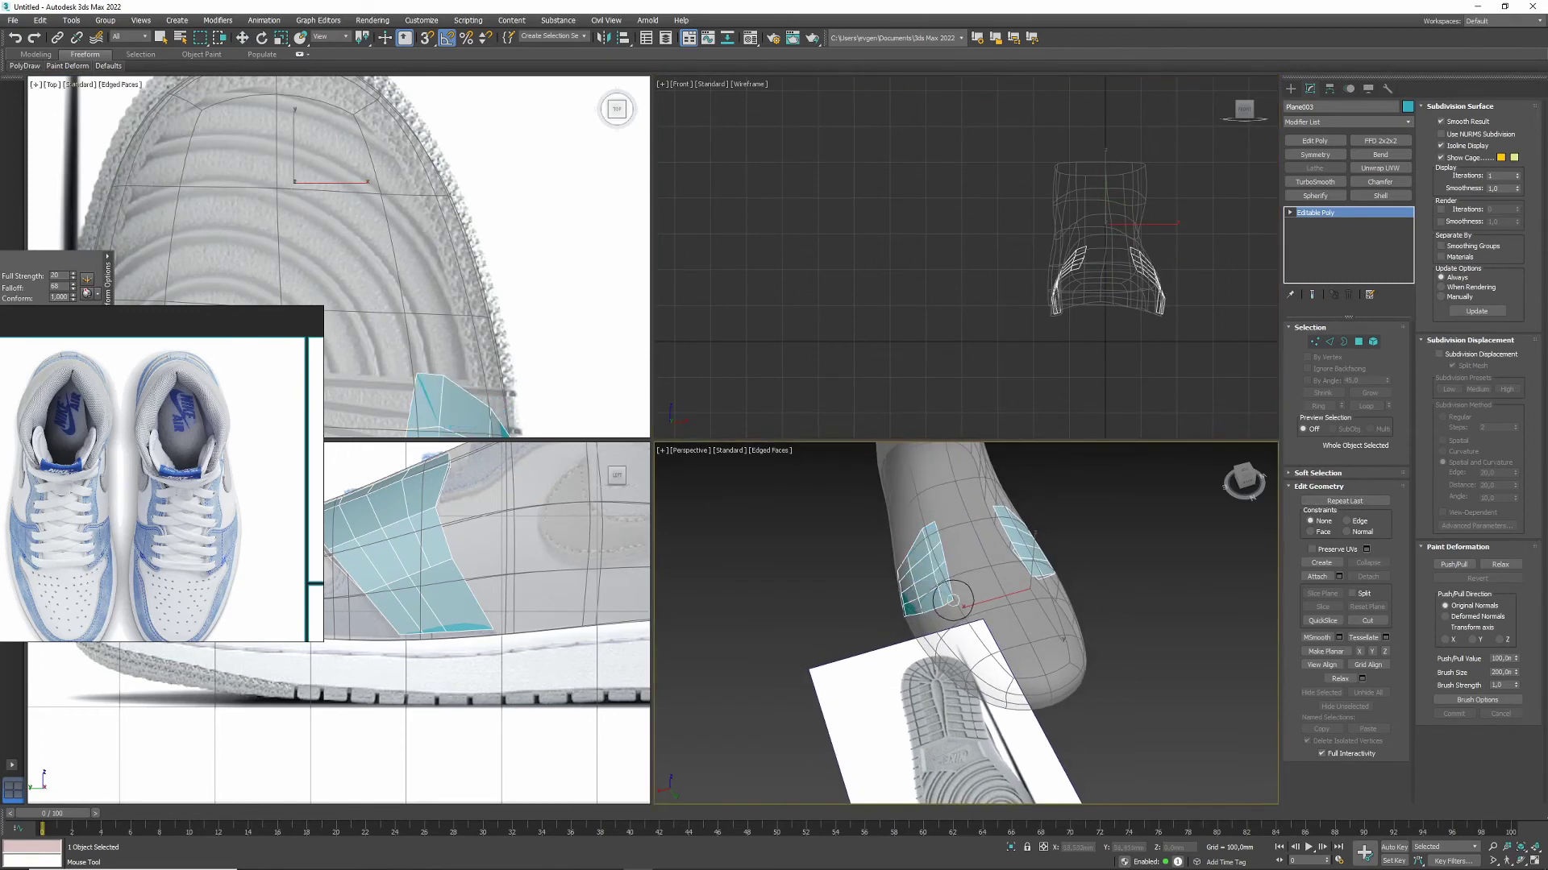
pyautogui.moveTo(939, 596)
pyautogui.keyDown('alt'); pyautogui.mouseDown(button='middle')
pyautogui.moveTo(968, 610)
pyautogui.moveTo(1037, 484)
pyautogui.moveTo(823, 442)
pyautogui.mouseUp(button='middle'); pyautogui.keyUp('alt')
pyautogui.click(85, 54)
pyautogui.click(64, 95)
# Step: Add extra edge loops across the height of both panels and brush the denser mesh onto the upper with Conform
pyautogui.hotkey('alt', 'w')
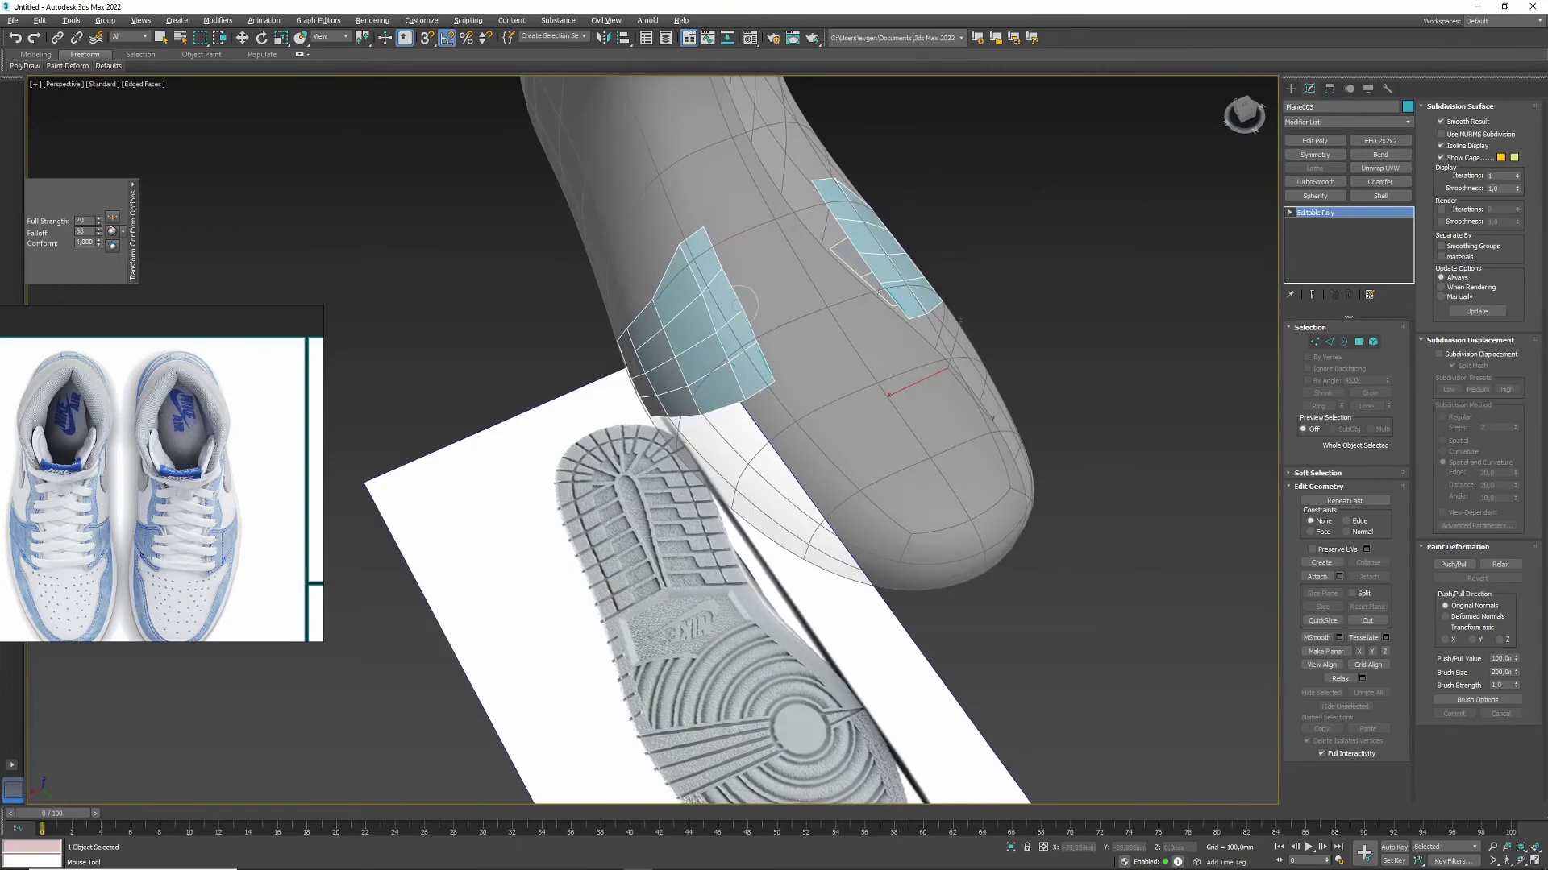
pyautogui.moveTo(705, 230)
pyautogui.keyDown('alt'); pyautogui.mouseDown(button='middle')
pyautogui.moveTo(766, 345)
pyautogui.moveTo(711, 450)
pyautogui.moveTo(754, 454)
pyautogui.mouseUp(button='middle'); pyautogui.keyUp('alt')
pyautogui.press('1')
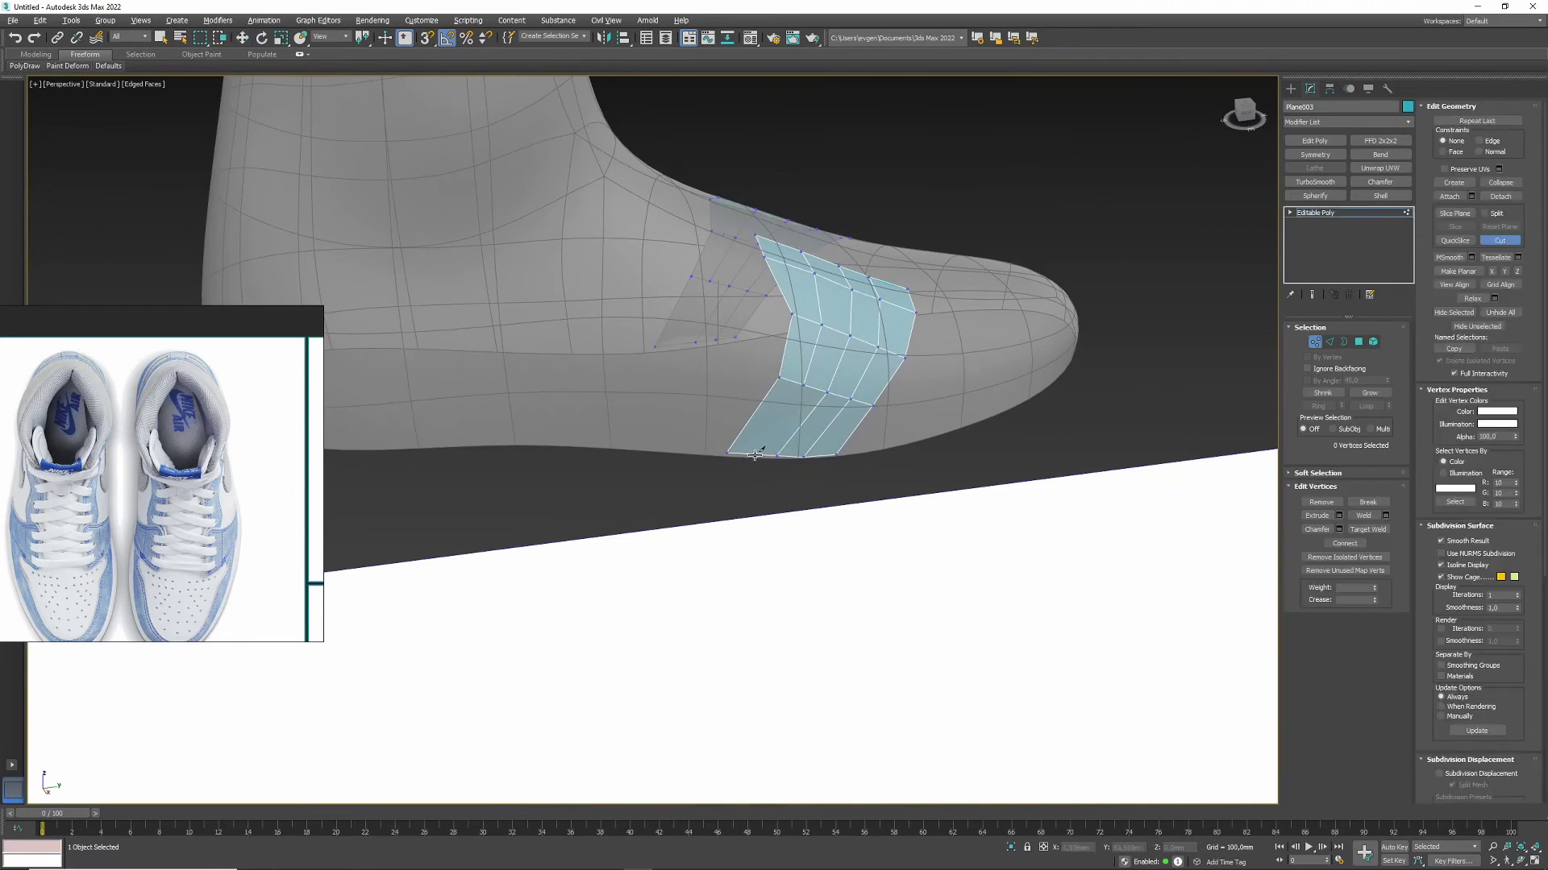
pyautogui.keyDown('alt'); pyautogui.moveTo(708, 395); pyautogui.dragTo(856, 361, button='middle'); pyautogui.keyUp('alt')
pyautogui.hotkey('shift', 'c')
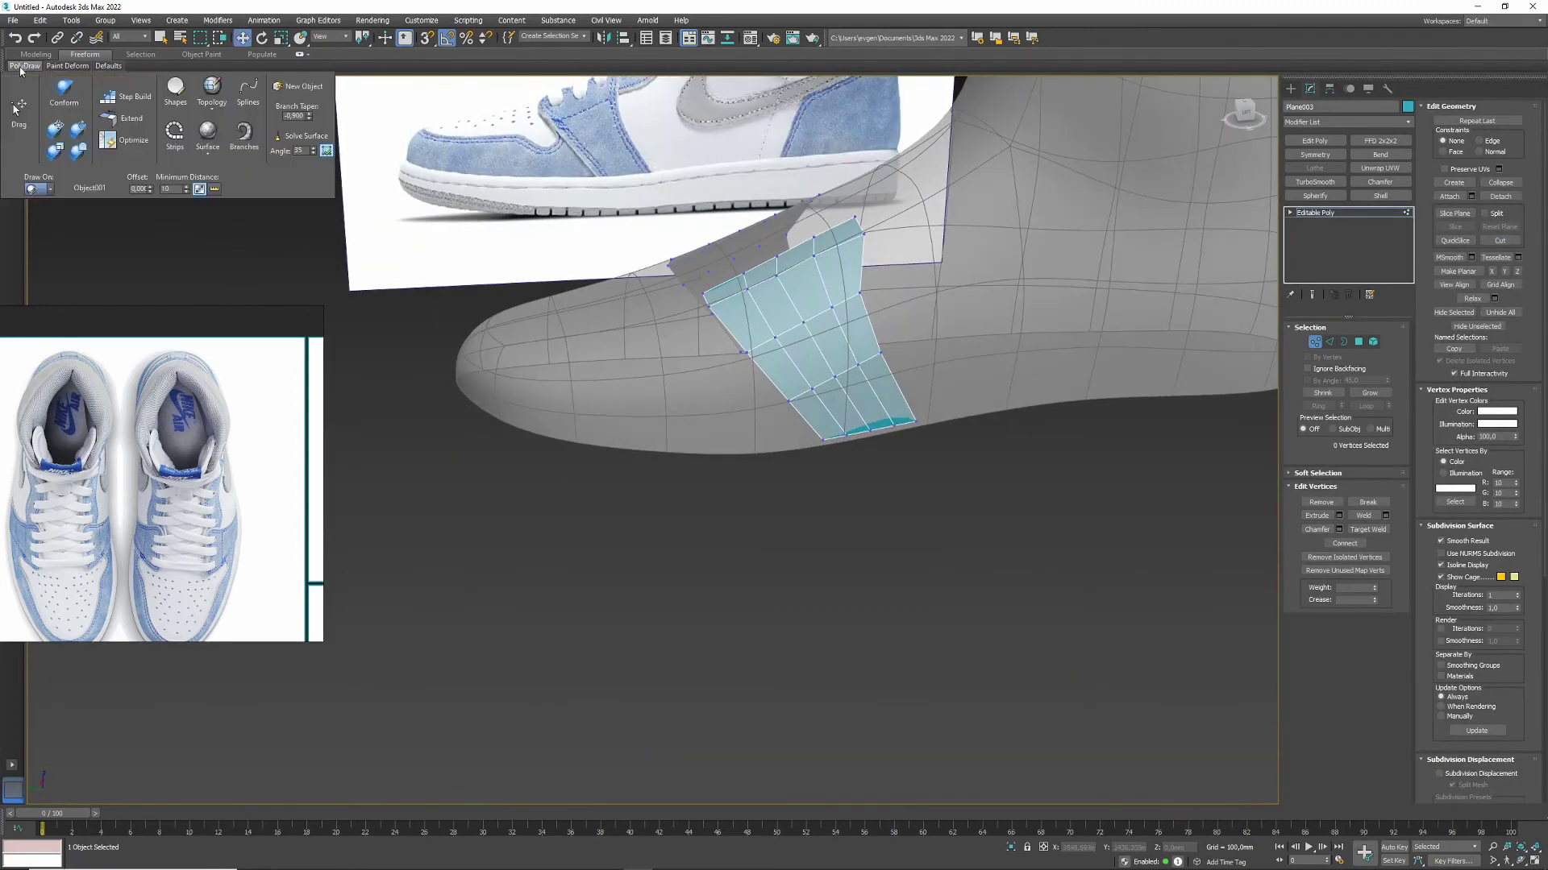
pyautogui.scroll(3, 891, 425)
pyautogui.moveTo(854, 427)
pyautogui.mouseDown()
pyautogui.moveTo(812, 444)
pyautogui.moveTo(951, 415)
pyautogui.mouseUp()
pyautogui.rightClick(773, 455)
pyautogui.moveTo(846, 435)
pyautogui.keyDown('alt'); pyautogui.mouseDown(button='middle')
pyautogui.moveTo(619, 461)
pyautogui.moveTo(669, 419)
pyautogui.mouseUp(button='middle'); pyautogui.keyUp('alt')
pyautogui.hotkey('shift', 'c')
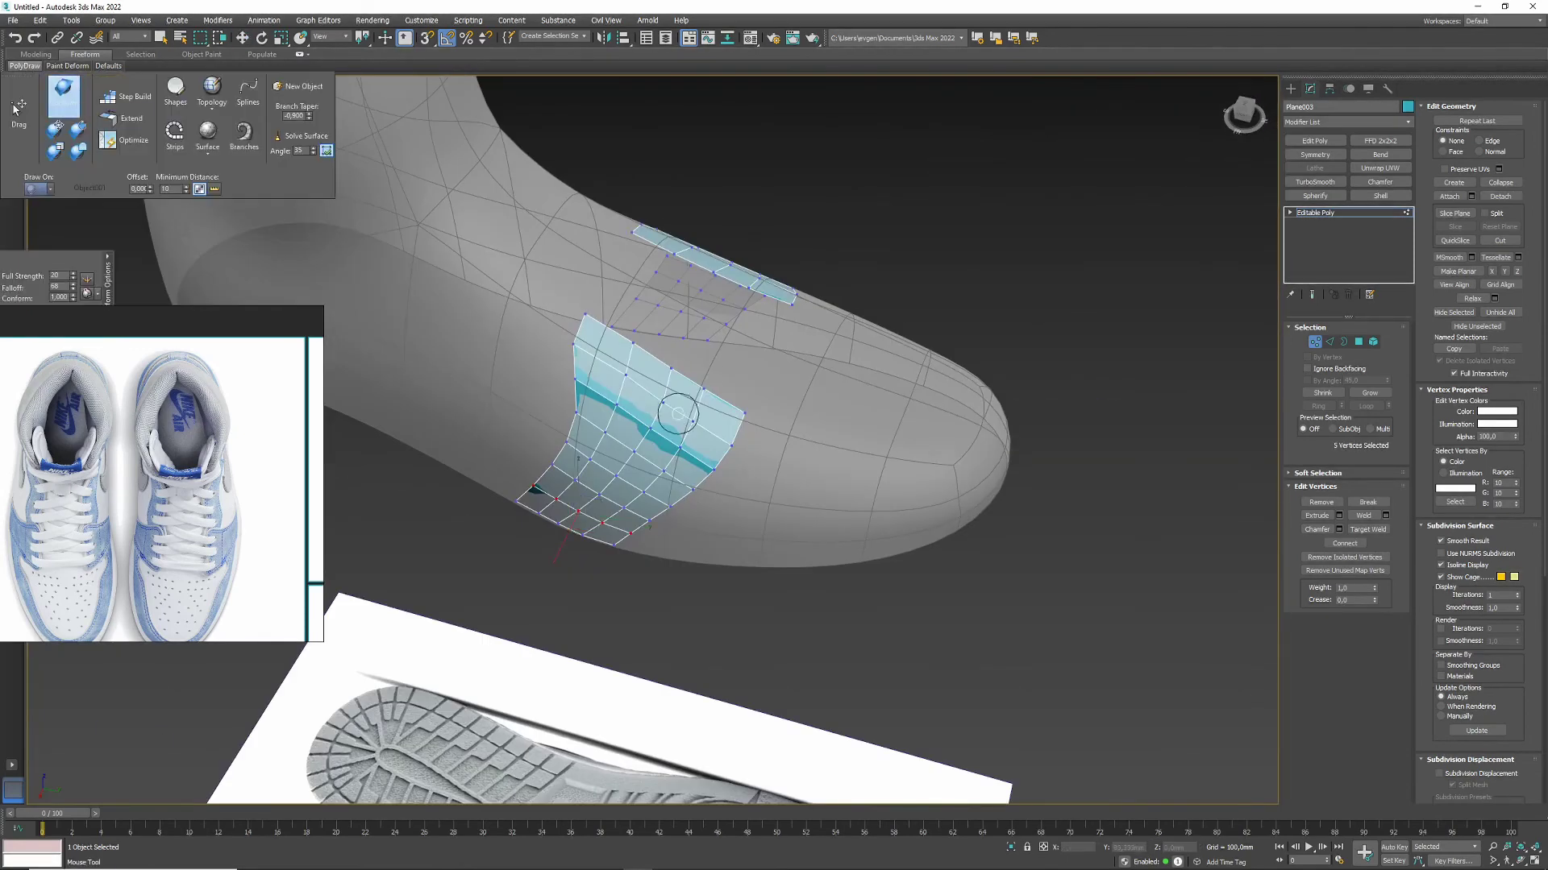
pyautogui.keyDown('alt'); pyautogui.moveTo(564, 359); pyautogui.dragTo(674, 484, button='middle'); pyautogui.keyUp('alt')
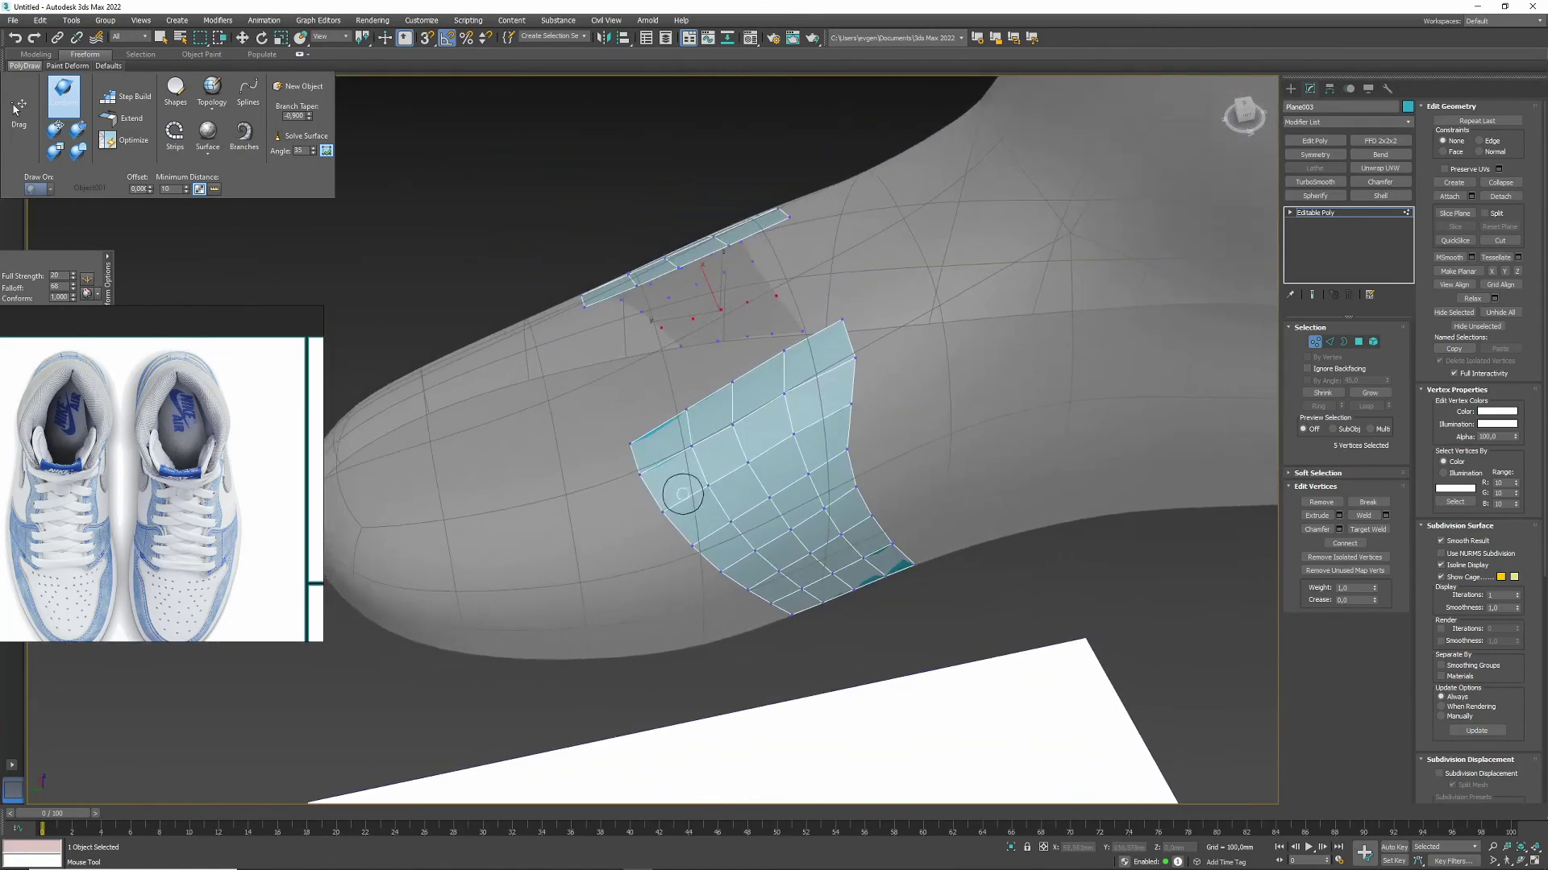
# Step: Add edge loops along the length of both panels and adjust their upper vertices on the surface with Move Conform
pyautogui.moveTo(220, 500); pyautogui.dragTo(498, 515)
pyautogui.scroll(-5, 498, 515)
pyautogui.scroll(8, 452, 484)
pyautogui.moveTo(645, 483)
pyautogui.keyDown('alt'); pyautogui.mouseDown(button='middle')
pyautogui.moveTo(836, 429)
pyautogui.moveTo(933, 442)
pyautogui.moveTo(806, 419)
pyautogui.moveTo(877, 439)
pyautogui.moveTo(849, 497)
pyautogui.moveTo(1013, 387)
pyautogui.moveTo(857, 511)
pyautogui.moveTo(871, 484)
pyautogui.mouseUp(button='middle'); pyautogui.keyUp('alt')
pyautogui.press('w')
pyautogui.click(22, 66)
pyautogui.click(54, 129)
pyautogui.moveTo(871, 484); pyautogui.dragTo(854, 451)
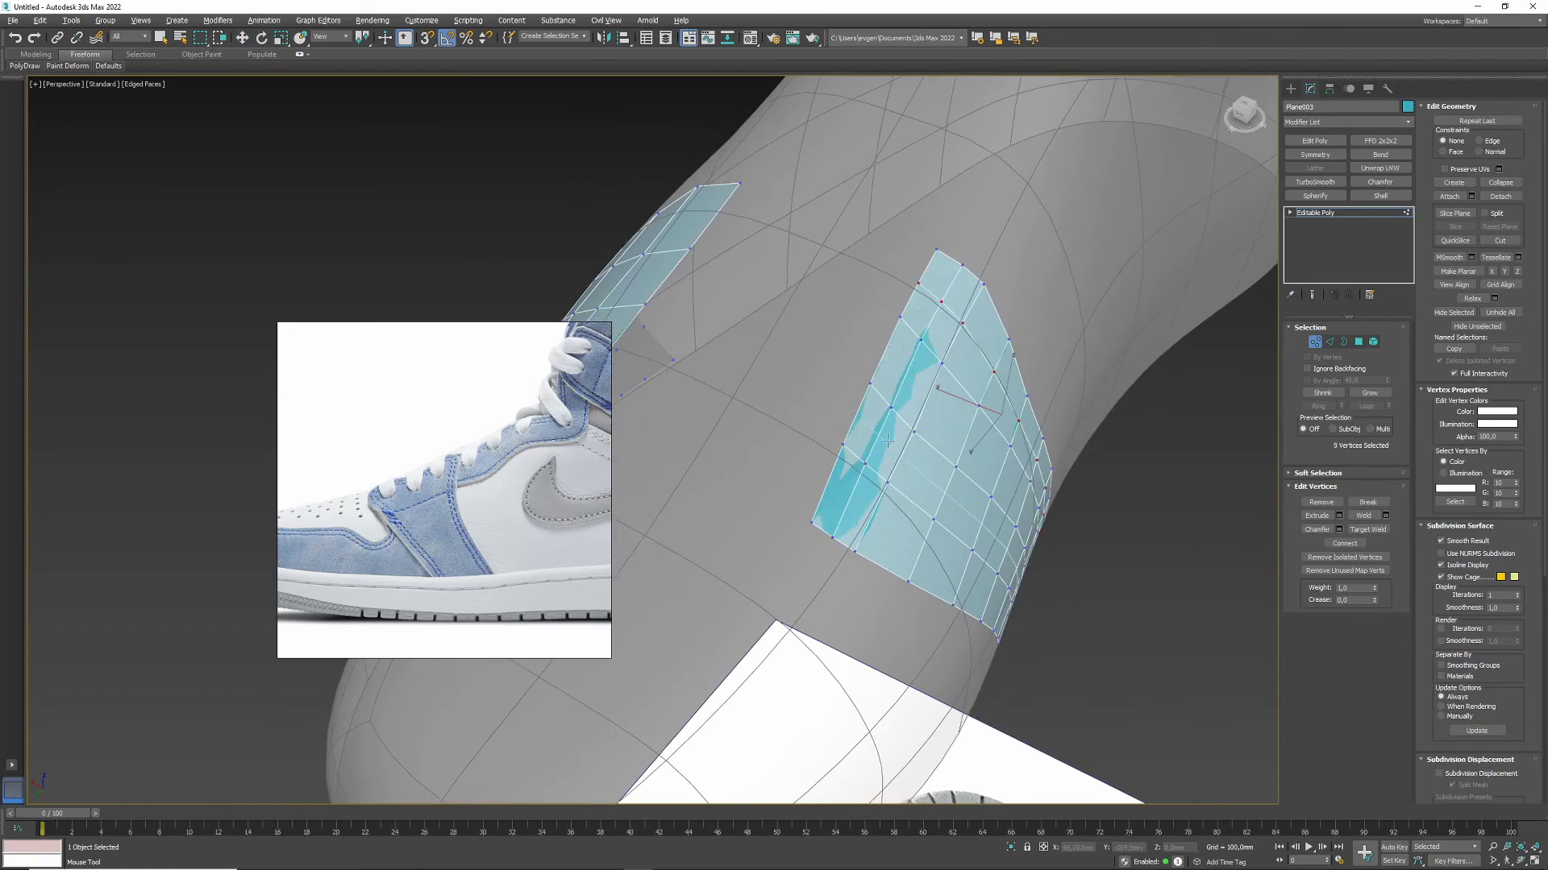
pyautogui.moveTo(855, 451)
pyautogui.keyDown('alt'); pyautogui.mouseDown(button='middle')
pyautogui.moveTo(806, 502)
pyautogui.moveTo(762, 268)
pyautogui.mouseUp(button='middle'); pyautogui.keyUp('alt')
# Step: Round off the upper corners of both panels with the Move Conform brush
pyautogui.moveTo(24, 65)
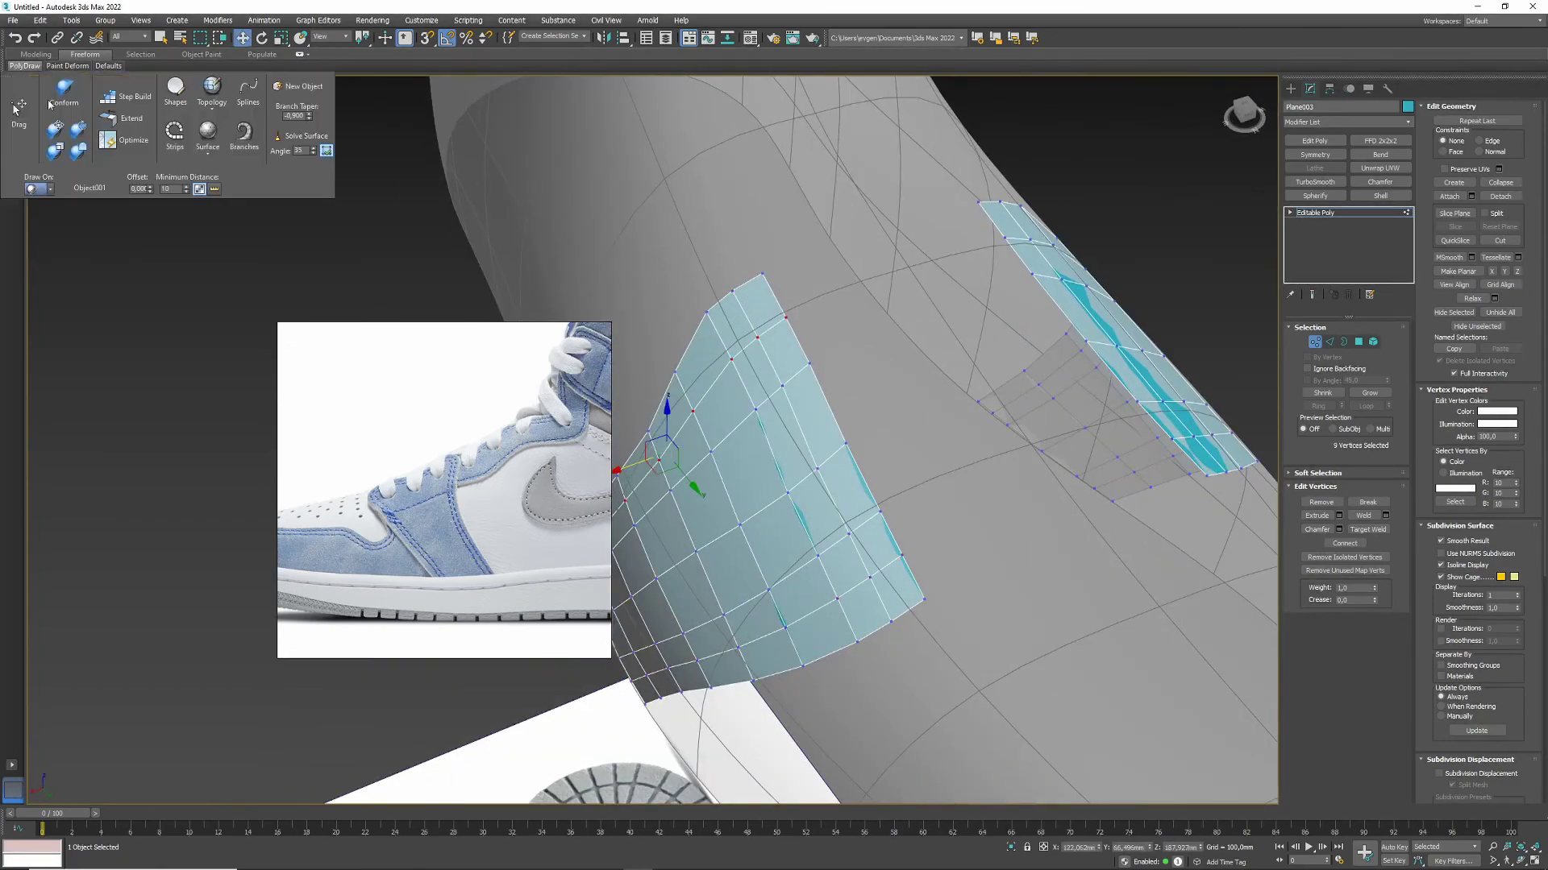
pyautogui.keyDown('alt'); pyautogui.moveTo(891, 553); pyautogui.dragTo(736, 292, button='middle'); pyautogui.keyUp('alt')
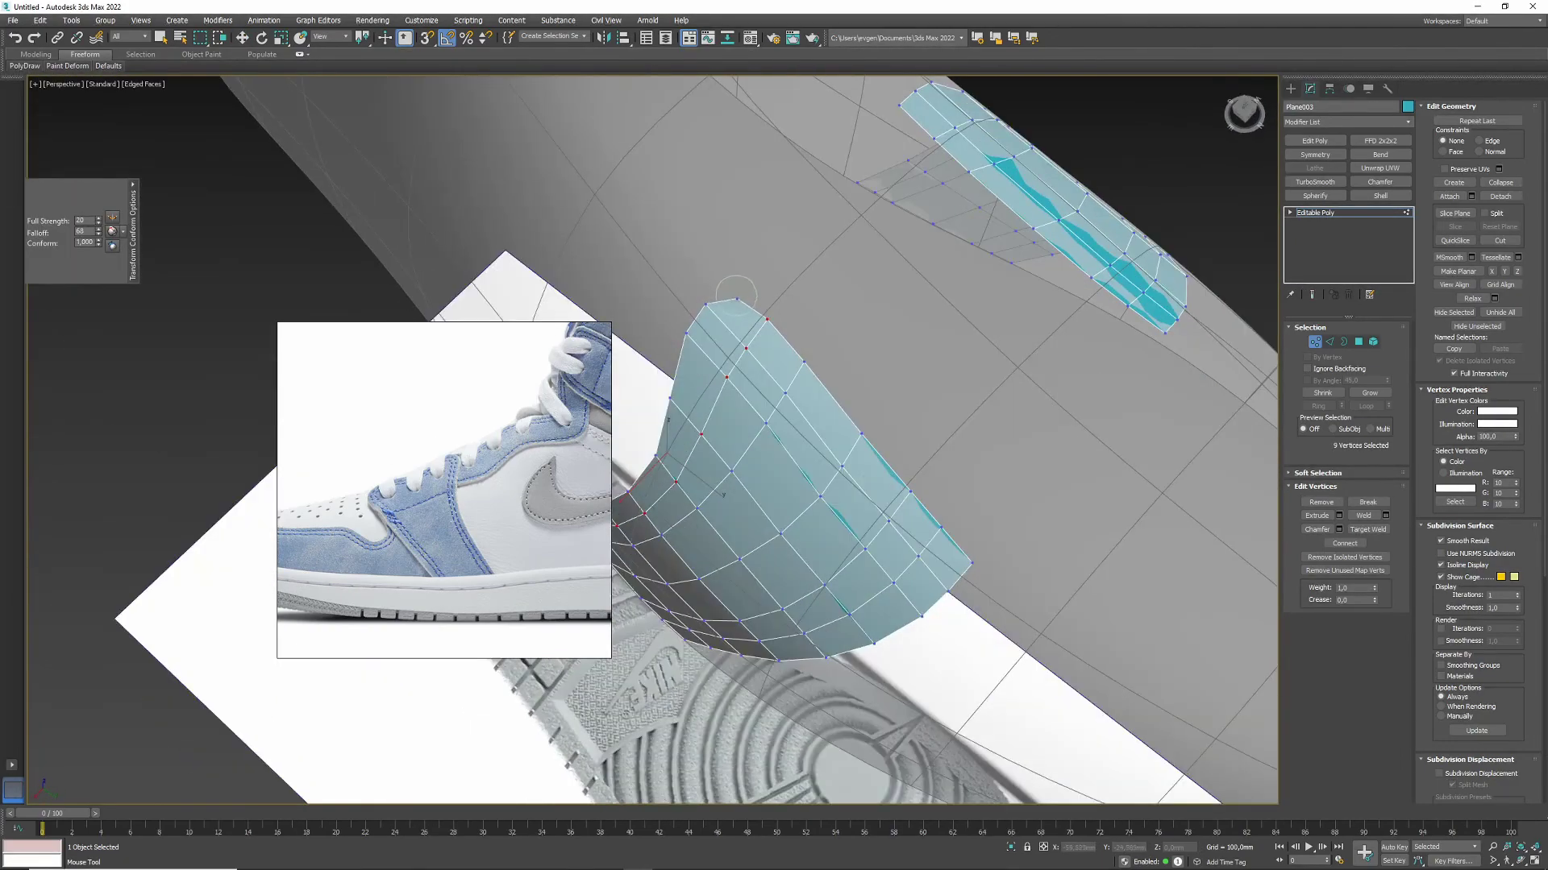
pyautogui.keyDown('alt'); pyautogui.moveTo(970, 558); pyautogui.dragTo(539, 359, button='middle'); pyautogui.keyUp('alt')
pyautogui.moveTo(24, 65)
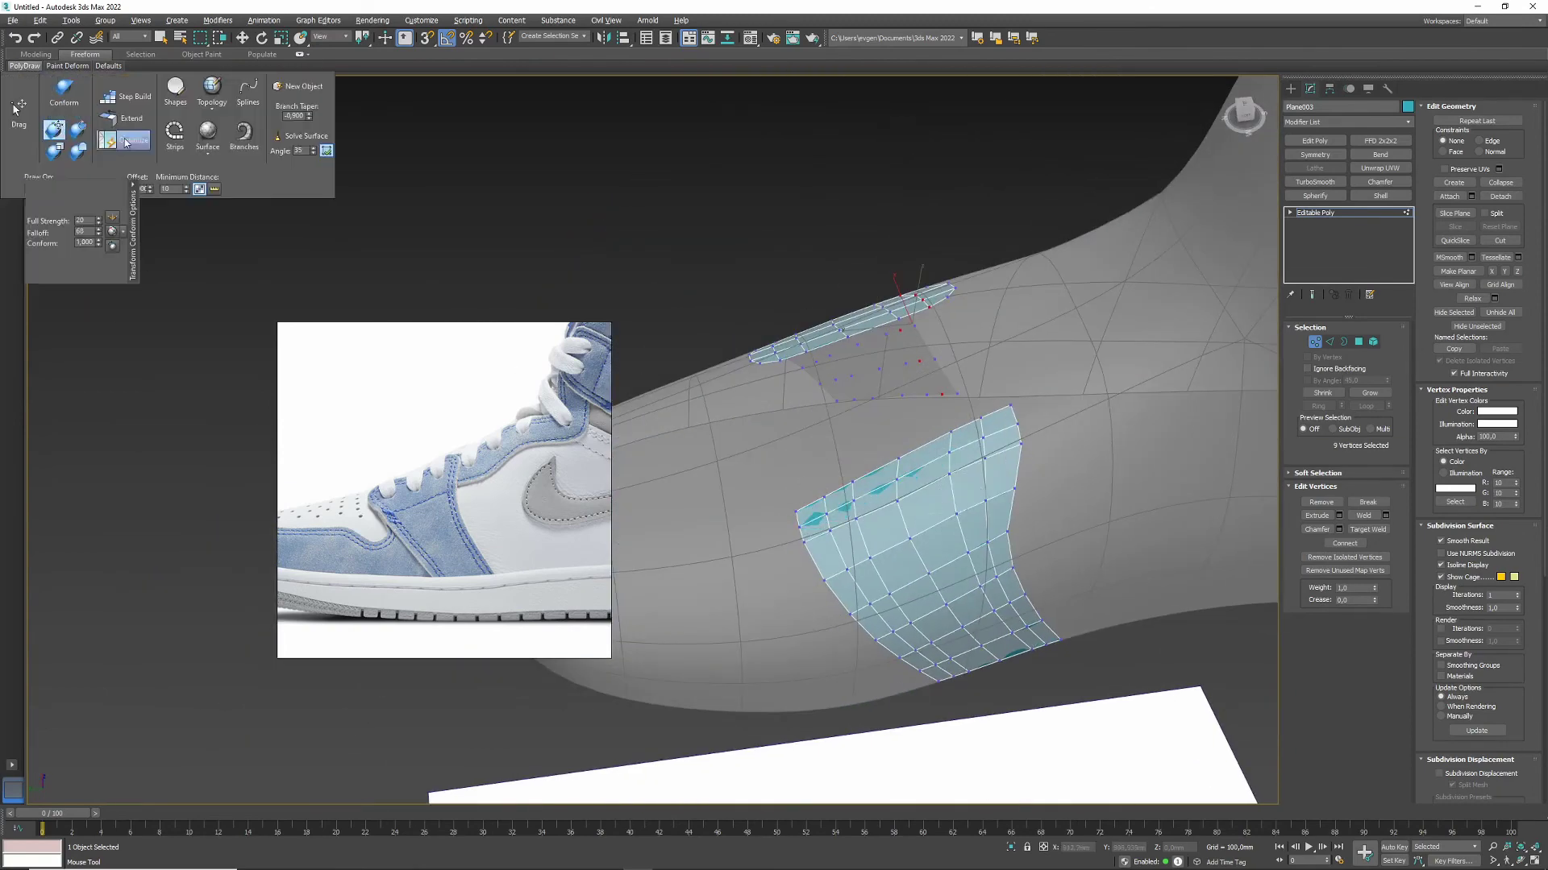
pyautogui.scroll(3, 823, 550)
pyautogui.scroll(-5, 1159, 377)
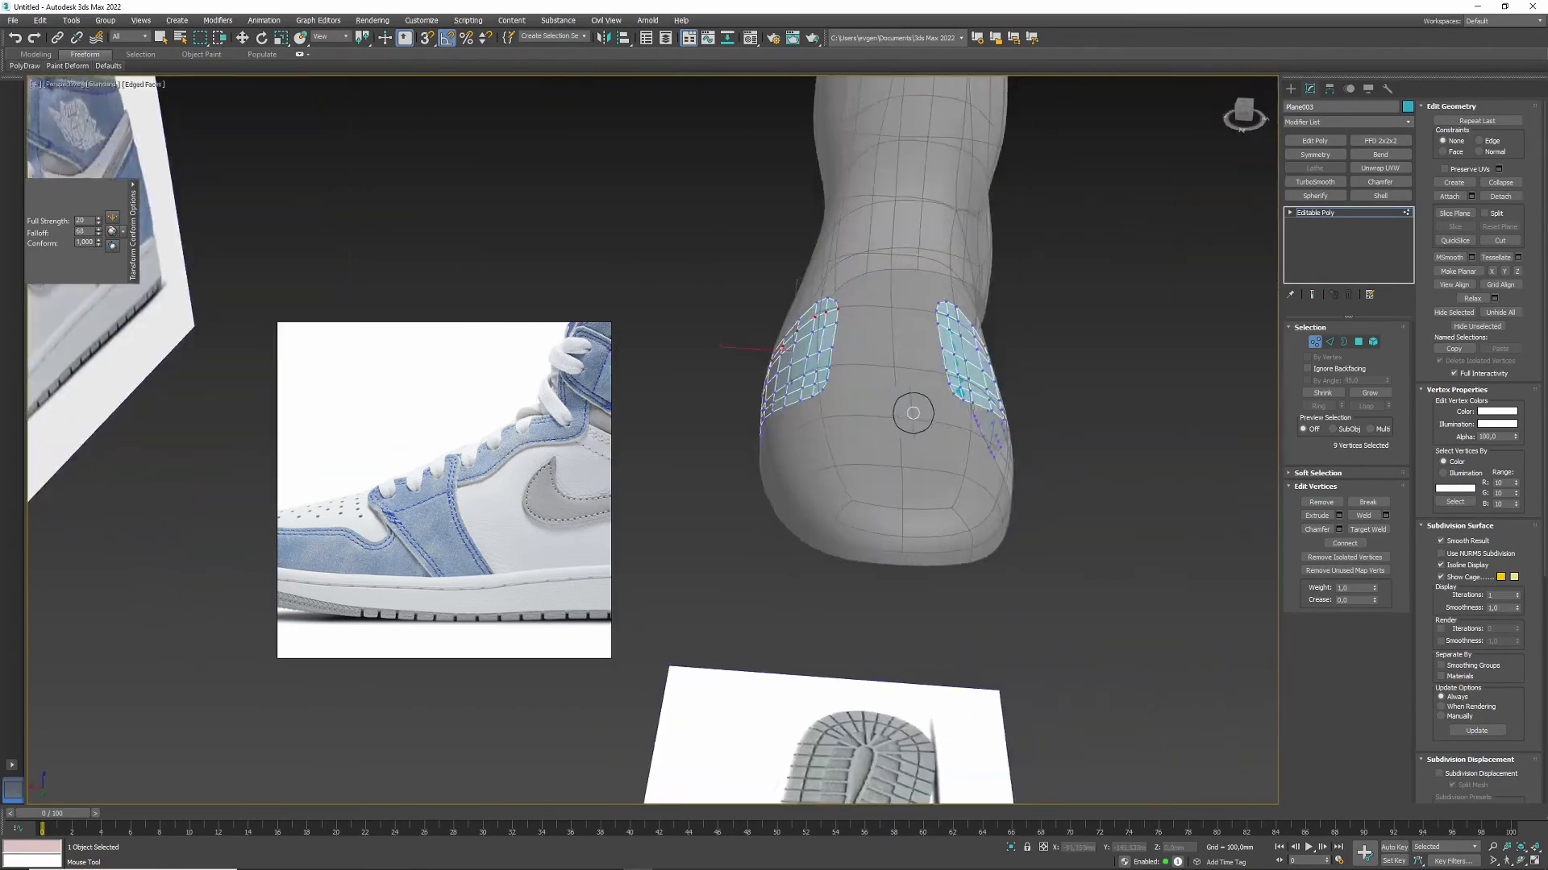
pyautogui.scroll(5, 755, 485)
pyautogui.scroll(-2, 851, 435)
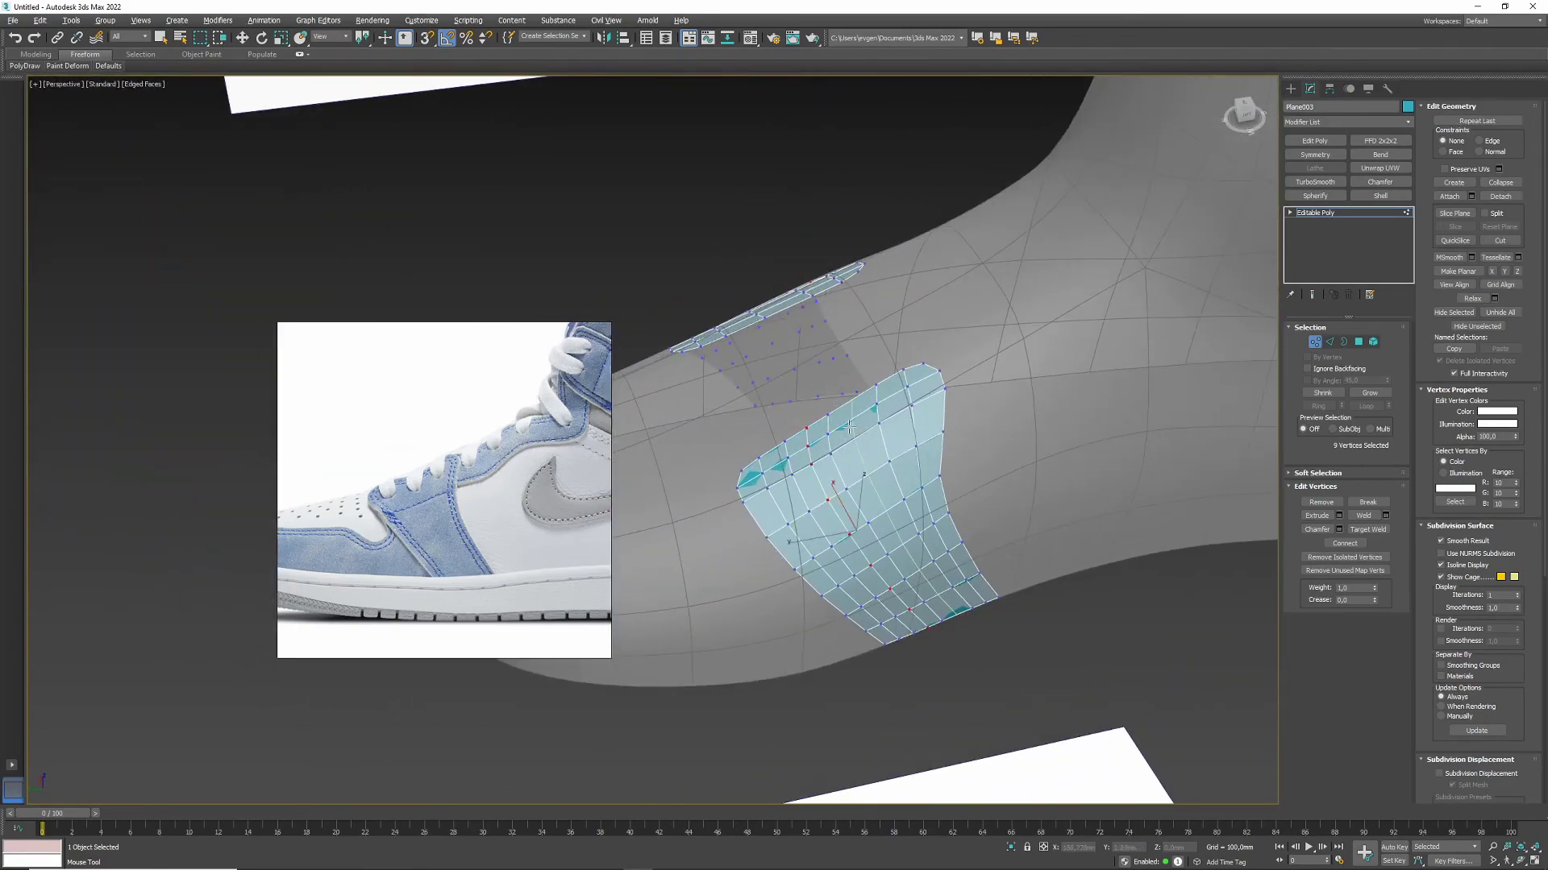
pyautogui.keyDown('alt'); pyautogui.moveTo(851, 428); pyautogui.dragTo(869, 523, button='middle'); pyautogui.keyUp('alt')
pyautogui.scroll(5, 917, 460)
pyautogui.scroll(-5, 887, 436)
# Step: Inset the four-quad groups at both upper corners of each panel as bases for the outer eyelets
pyautogui.click(794, 363)
pyautogui.press('w')
pyautogui.keyDown('ctrl'); pyautogui.click(1358, 342); pyautogui.keyUp('ctrl')
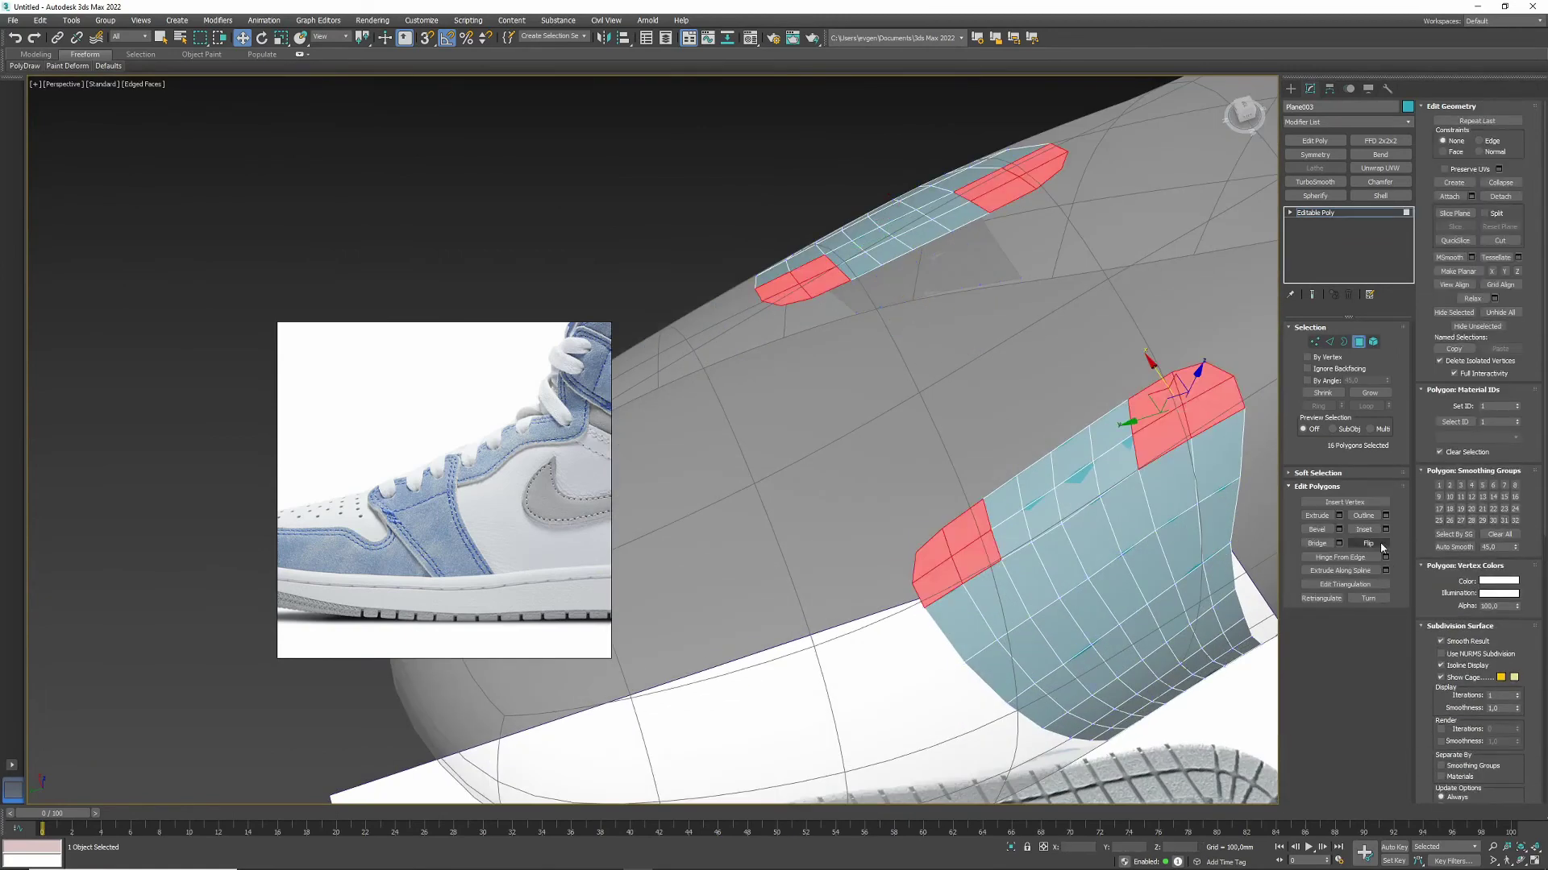
pyautogui.click(1385, 529)
pyautogui.moveTo(660, 478); pyautogui.dragTo(654, 483)
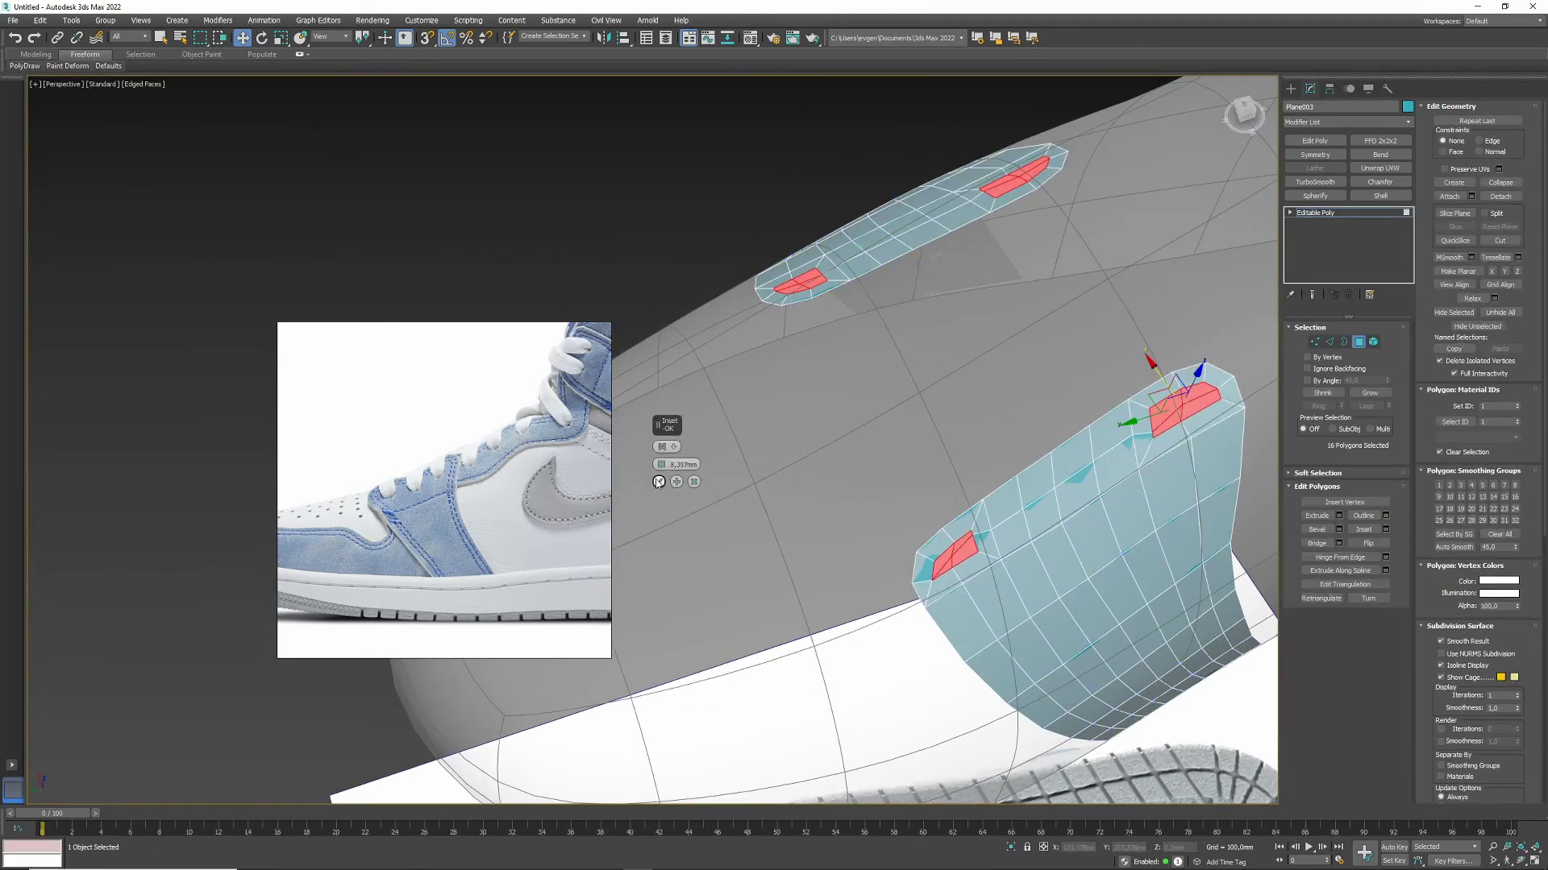
pyautogui.click(659, 482)
# Step: Merge each inset group into one polygon, round the four polygons into octagons with GeoPoly and scale them down
pyautogui.keyDown('alt'); pyautogui.moveTo(806, 507); pyautogui.dragTo(989, 545, button='middle'); pyautogui.keyUp('alt')
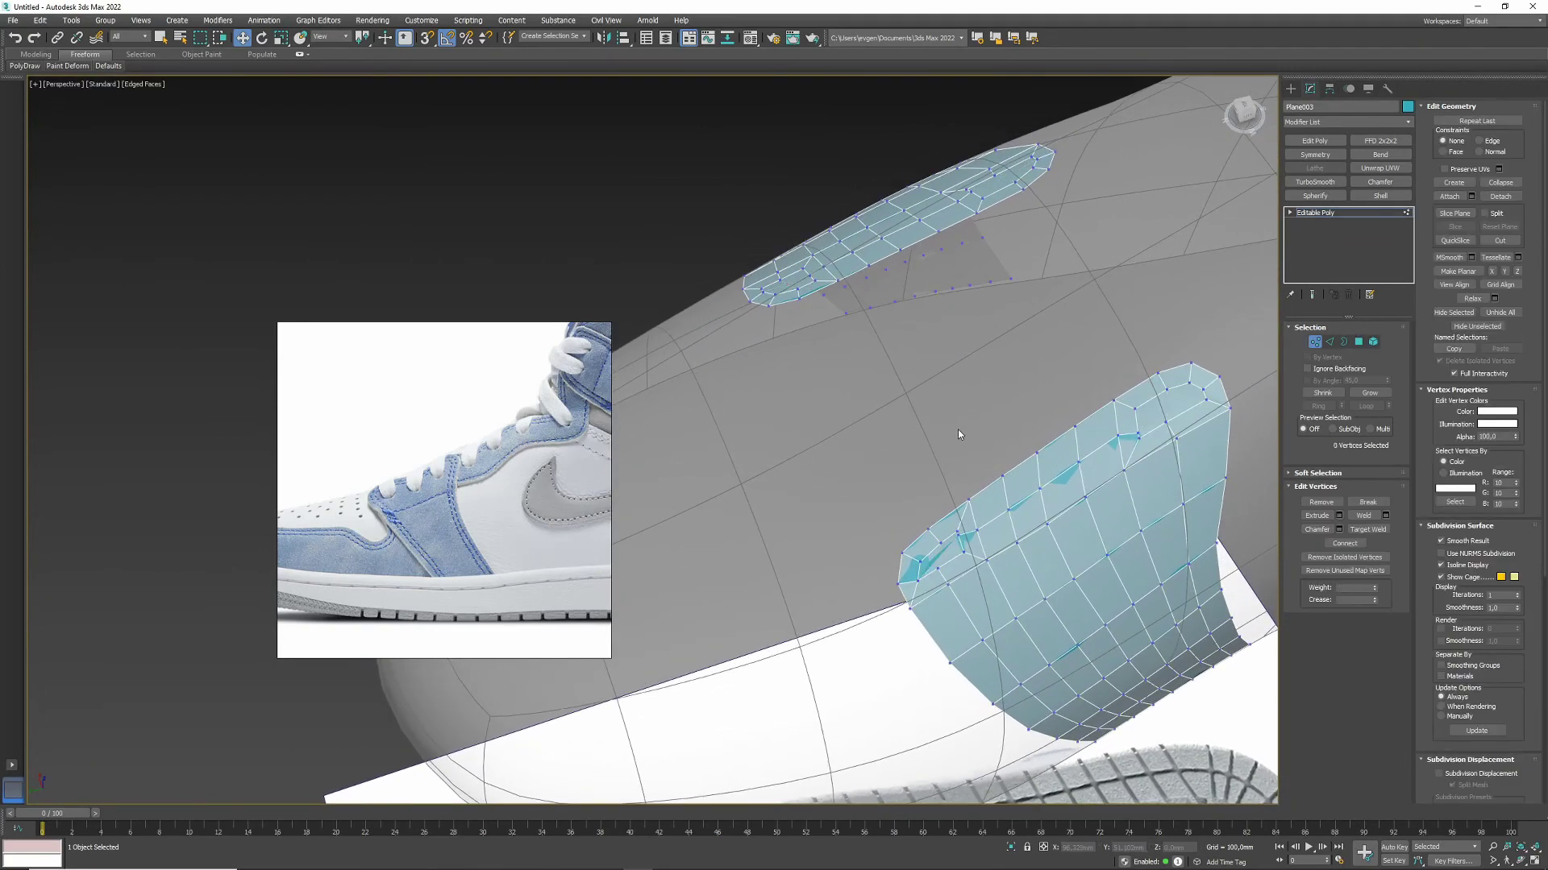
pyautogui.click(36, 54)
pyautogui.click(223, 66)
pyautogui.keyDown('alt'); pyautogui.moveTo(927, 451); pyautogui.dragTo(1023, 411, button='middle'); pyautogui.keyUp('alt')
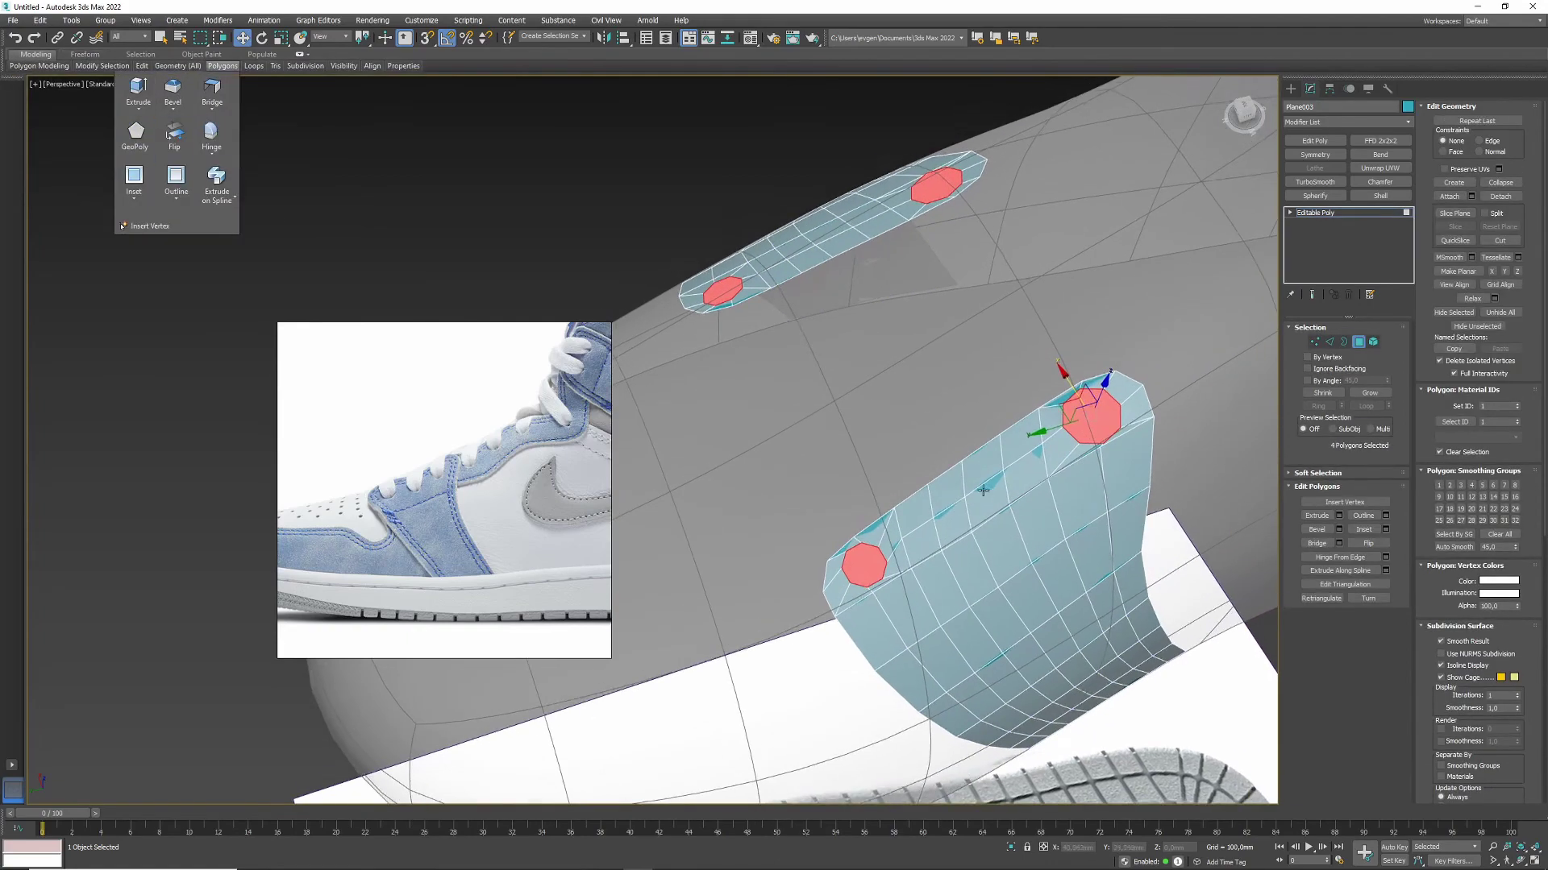
pyautogui.press('r')
pyautogui.moveTo(362, 38); pyautogui.dragTo(367, 61)
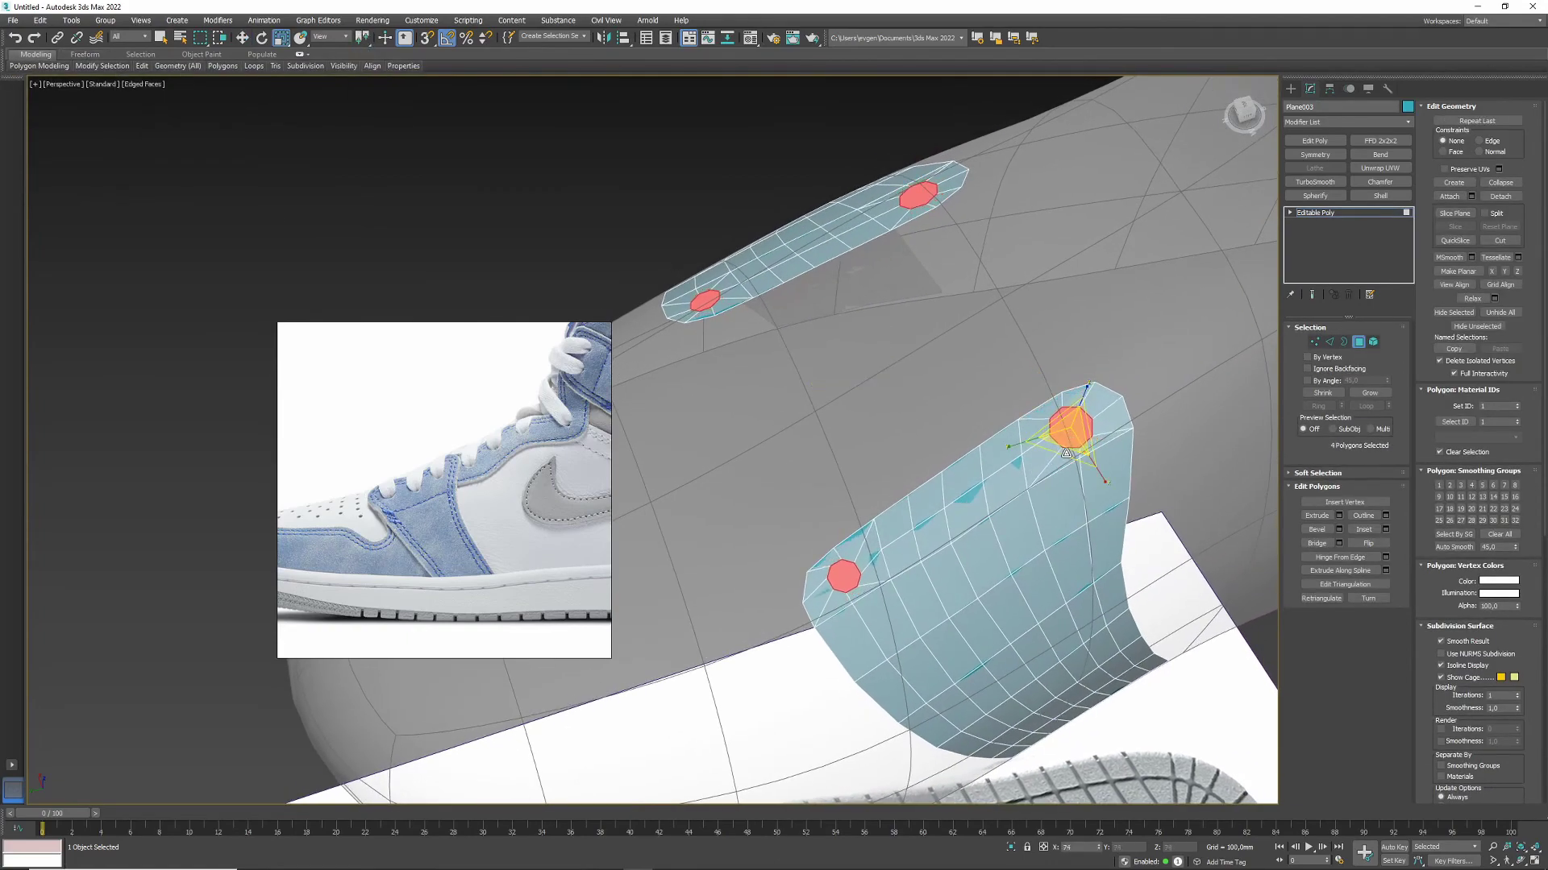
pyautogui.keyDown('alt'); pyautogui.moveTo(1064, 440); pyautogui.dragTo(963, 472, button='middle'); pyautogui.keyUp('alt')
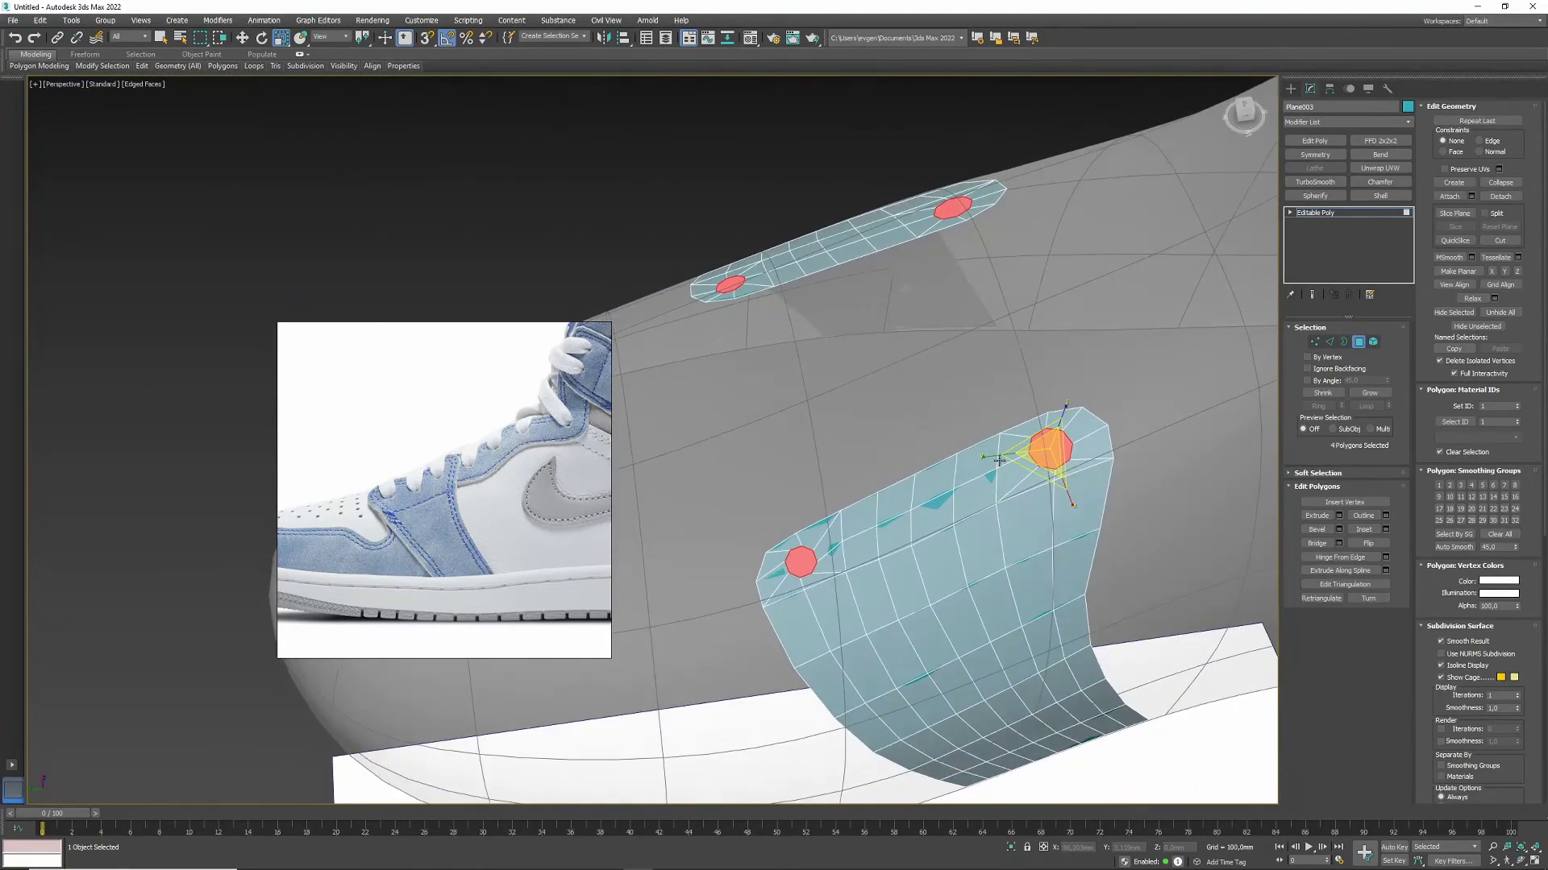
# Step: Delete the outer eyelet polygons to open holes and inset the four quads at each panel's middle eyelet position
pyautogui.press('1')
pyautogui.keyDown('alt'); pyautogui.moveTo(924, 520); pyautogui.dragTo(843, 255, button='middle'); pyautogui.keyUp('alt')
pyautogui.press('4')
pyautogui.click(1383, 530)
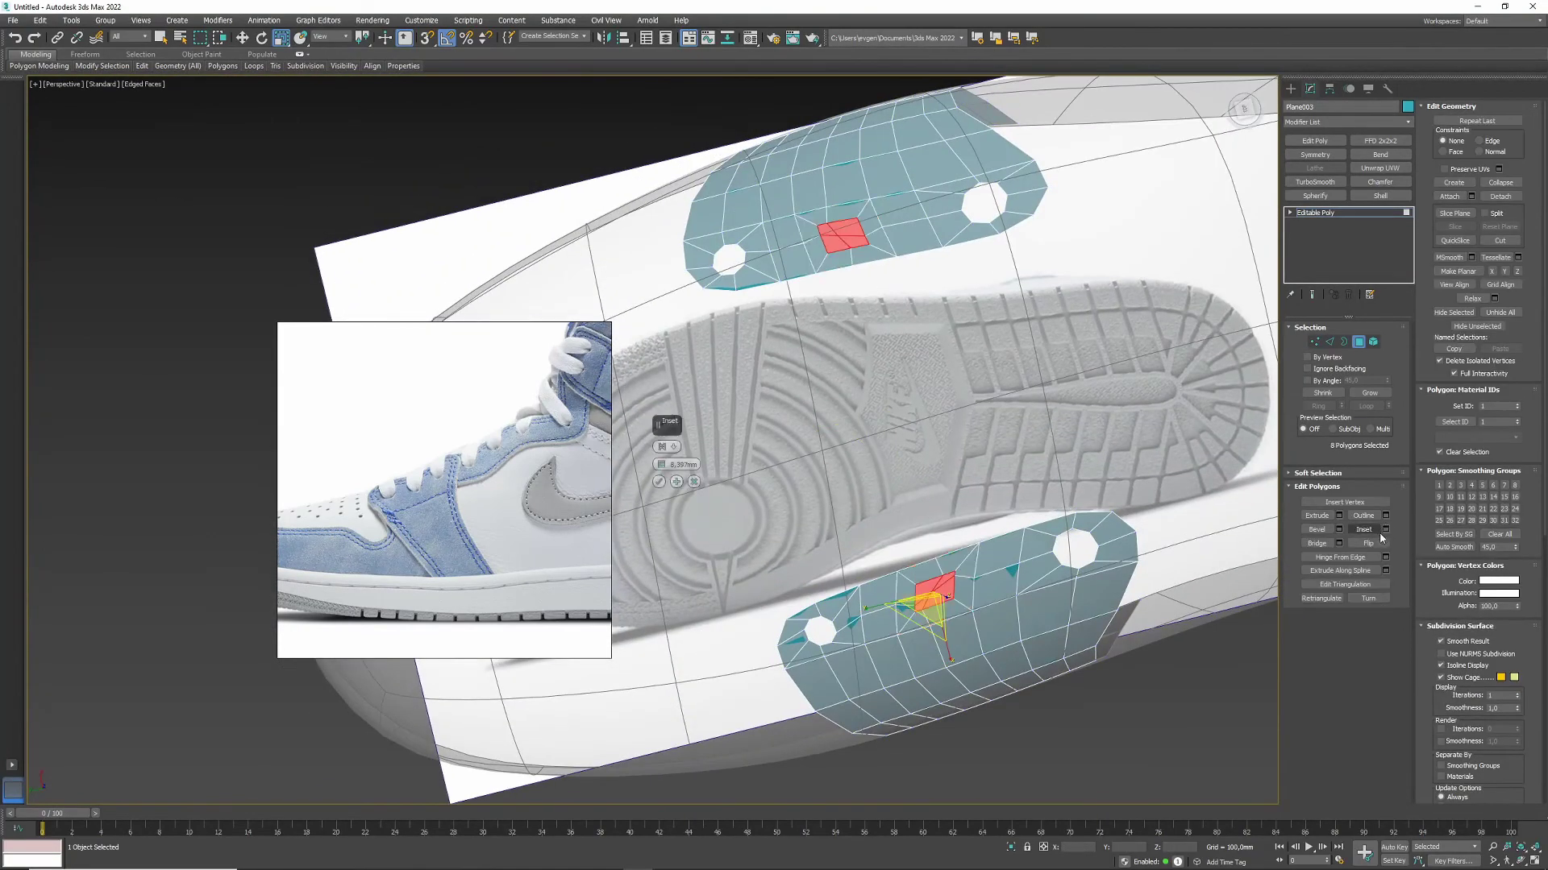
pyautogui.click(659, 482)
# Step: Round the middle eyelet polygons with GeoPoly and delete them to open the holes
pyautogui.moveTo(222, 66)
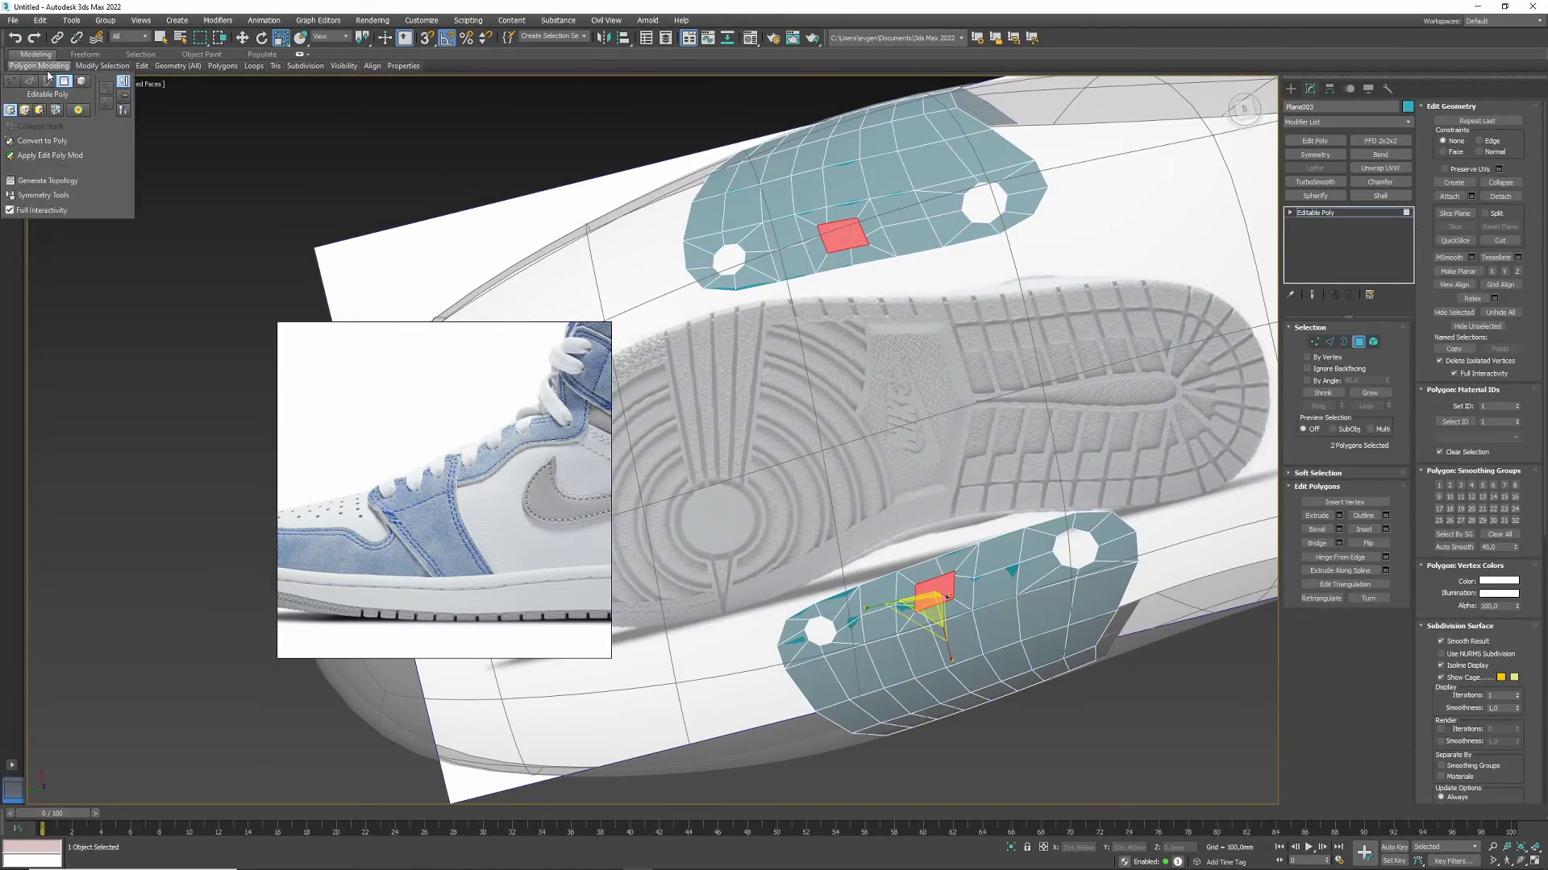
pyautogui.click(150, 135)
pyautogui.keyDown('alt'); pyautogui.moveTo(1008, 500); pyautogui.dragTo(1073, 484, button='middle'); pyautogui.keyUp('alt')
pyautogui.hotkey('ctrl', 'd')
# Step: Select the eyelet hole borders and adjust their rotation and scale to even out the holes
pyautogui.press('3')
pyautogui.click(1088, 465)
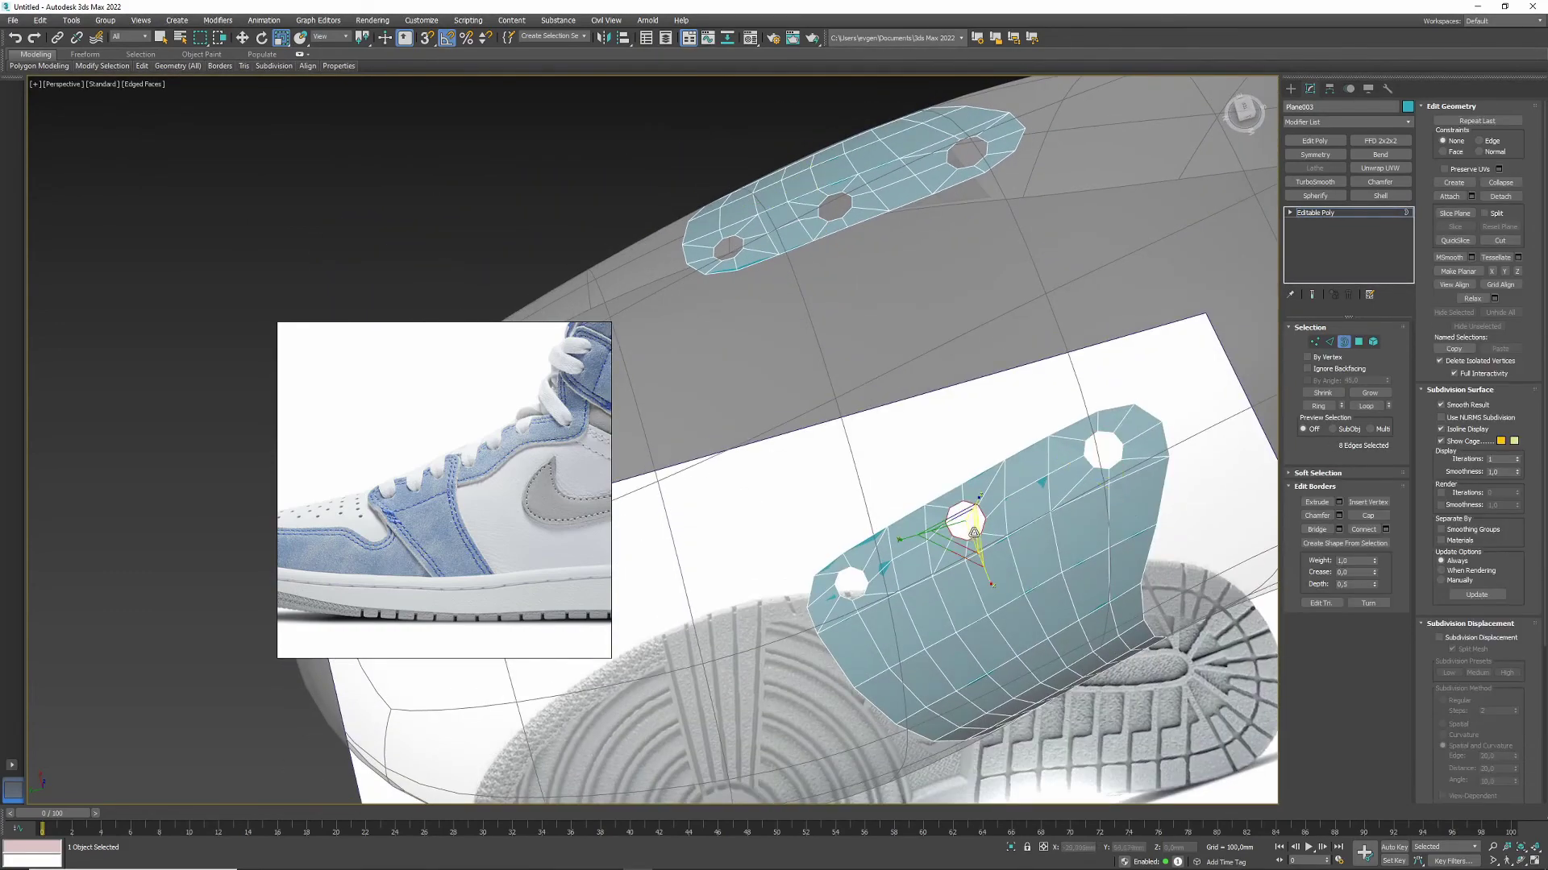
pyautogui.press('e')
pyautogui.hotkey('shift', 'x')
pyautogui.keyDown('alt'); pyautogui.moveTo(974, 532); pyautogui.dragTo(864, 493, button='middle'); pyautogui.keyUp('alt')
pyautogui.hotkey('shift', 'x')
pyautogui.press('r')
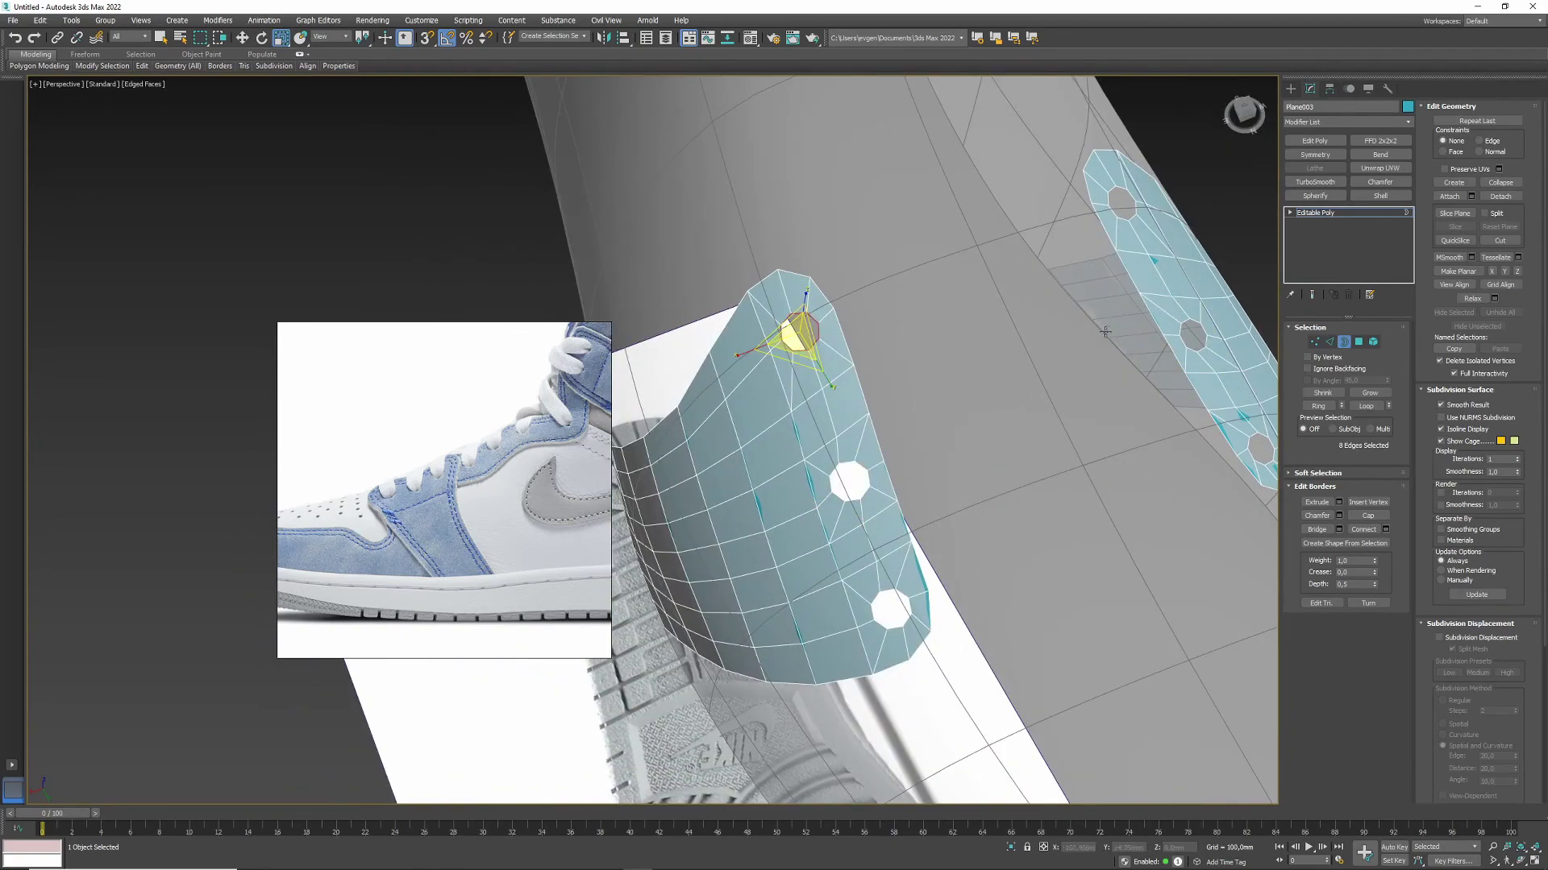
pyautogui.press('3')
pyautogui.keyDown('alt'); pyautogui.moveTo(1105, 331); pyautogui.dragTo(1321, 234, button='middle'); pyautogui.keyUp('alt')
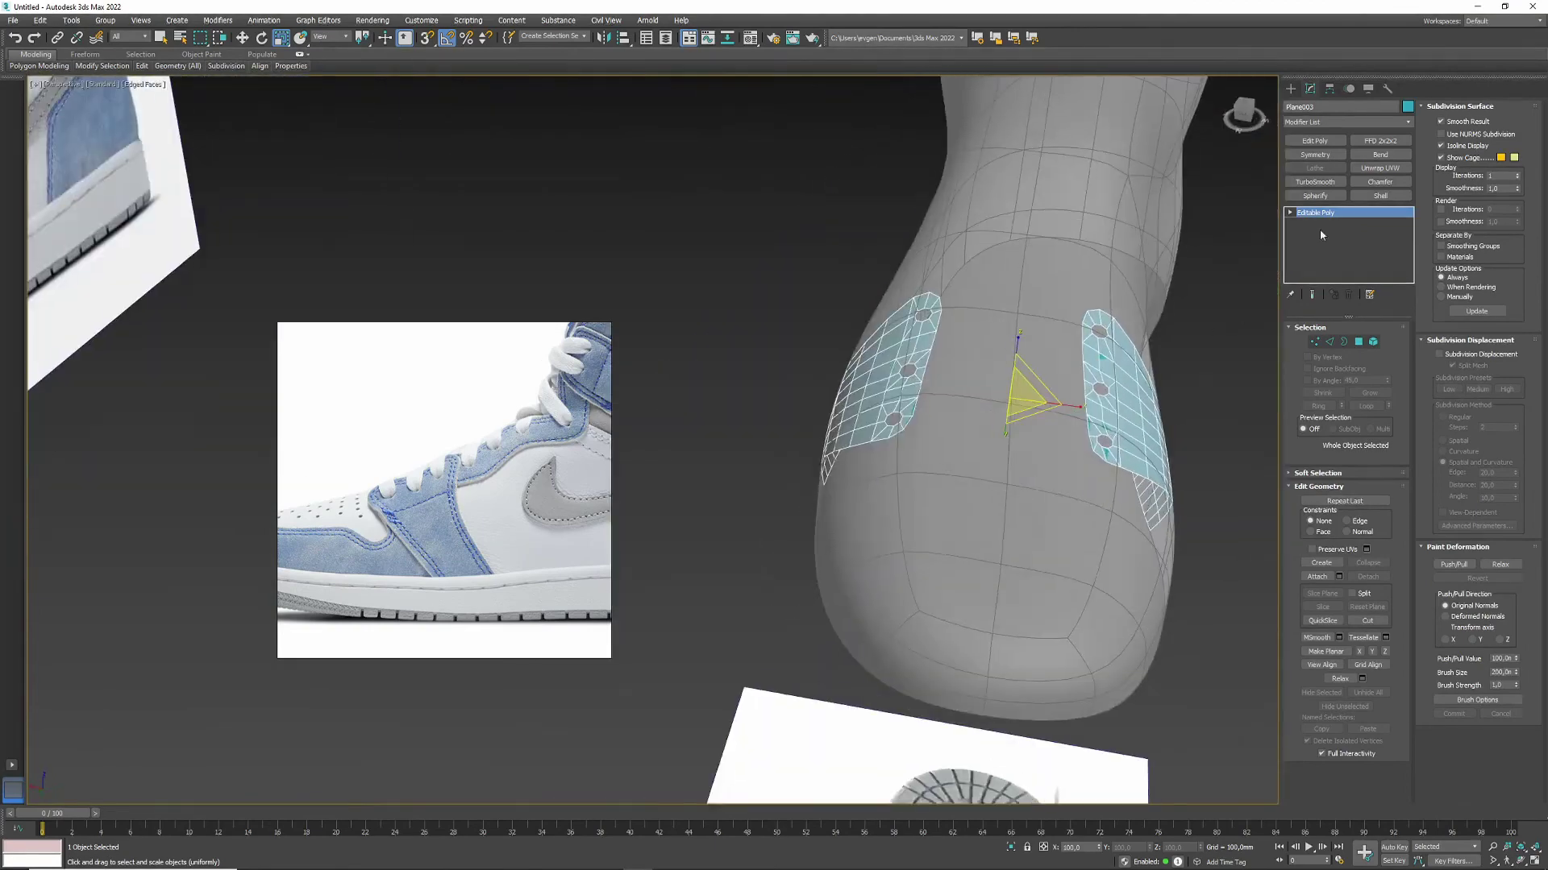
# Step: Thicken the panels with a Shell modifier, setting its amount to 5
pyautogui.click(1379, 195)
pyautogui.write('5')
pyautogui.press('Return')
pyautogui.keyDown('alt'); pyautogui.moveTo(1007, 516); pyautogui.dragTo(886, 508, button='middle'); pyautogui.keyUp('alt')
pyautogui.click(1315, 223)
pyautogui.click(1315, 212)
pyautogui.click(1315, 222)
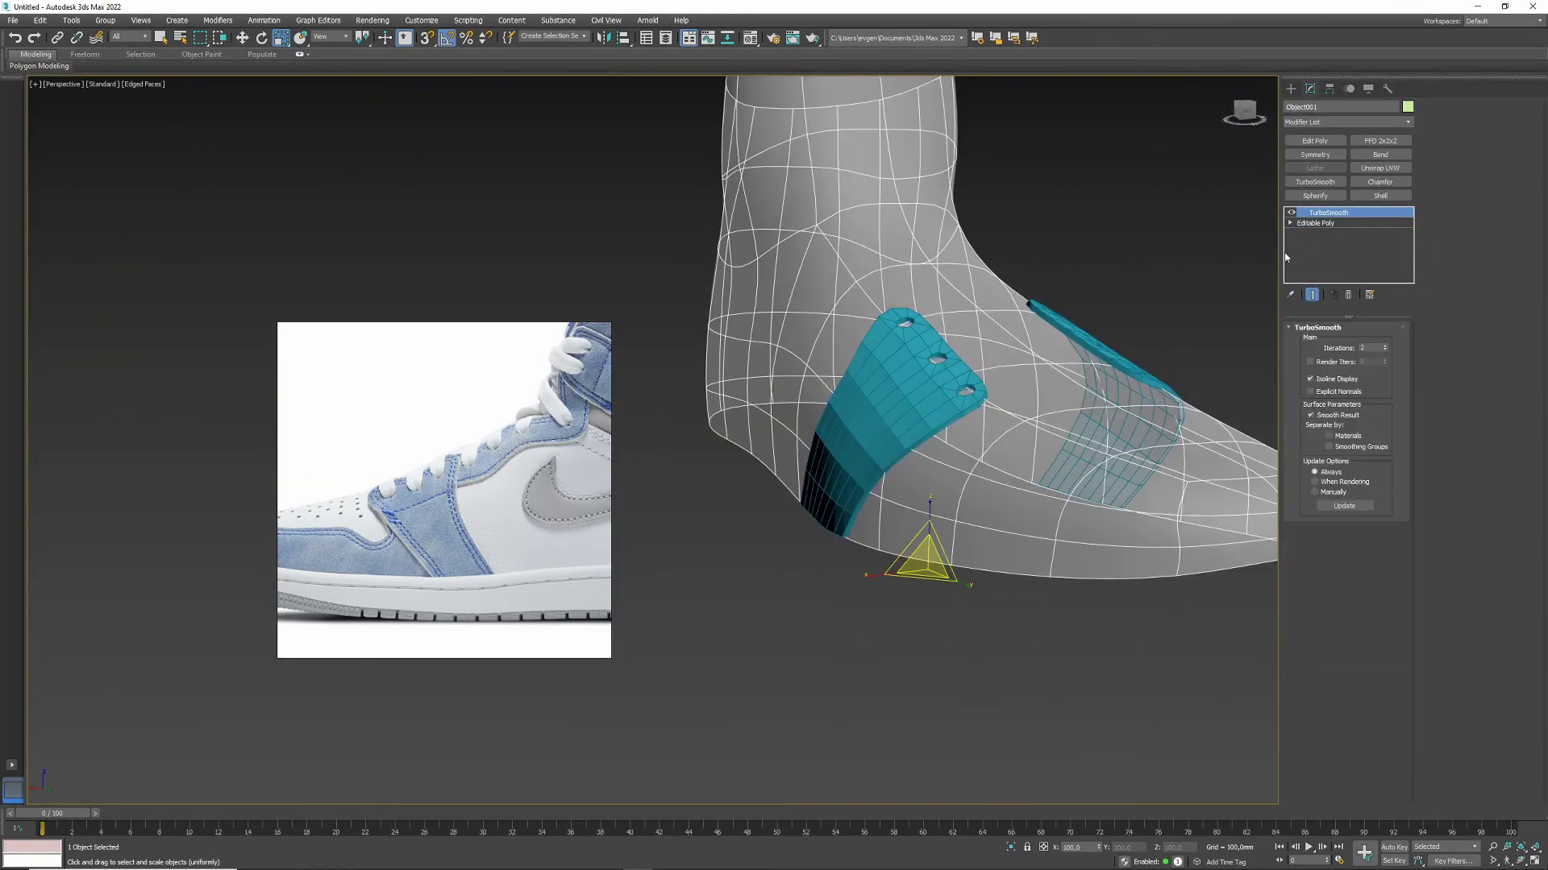
# Step: Smooth the panels with TurboSmooth above the Shell and hide the edged faces display
pyautogui.rightClick(1333, 211)
pyautogui.click(1313, 212)
pyautogui.rightClick(1321, 212)
pyautogui.click(1314, 181)
pyautogui.moveTo(1007, 451)
pyautogui.keyDown('alt'); pyautogui.mouseDown(button='middle')
pyautogui.moveTo(940, 432)
pyautogui.moveTo(990, 468)
pyautogui.mouseUp(button='middle'); pyautogui.keyUp('alt')
pyautogui.press('F4')
# Step: Return to the panels' base Editable Poly level and compare their outline with the side-view reference
pyautogui.click(1315, 233)
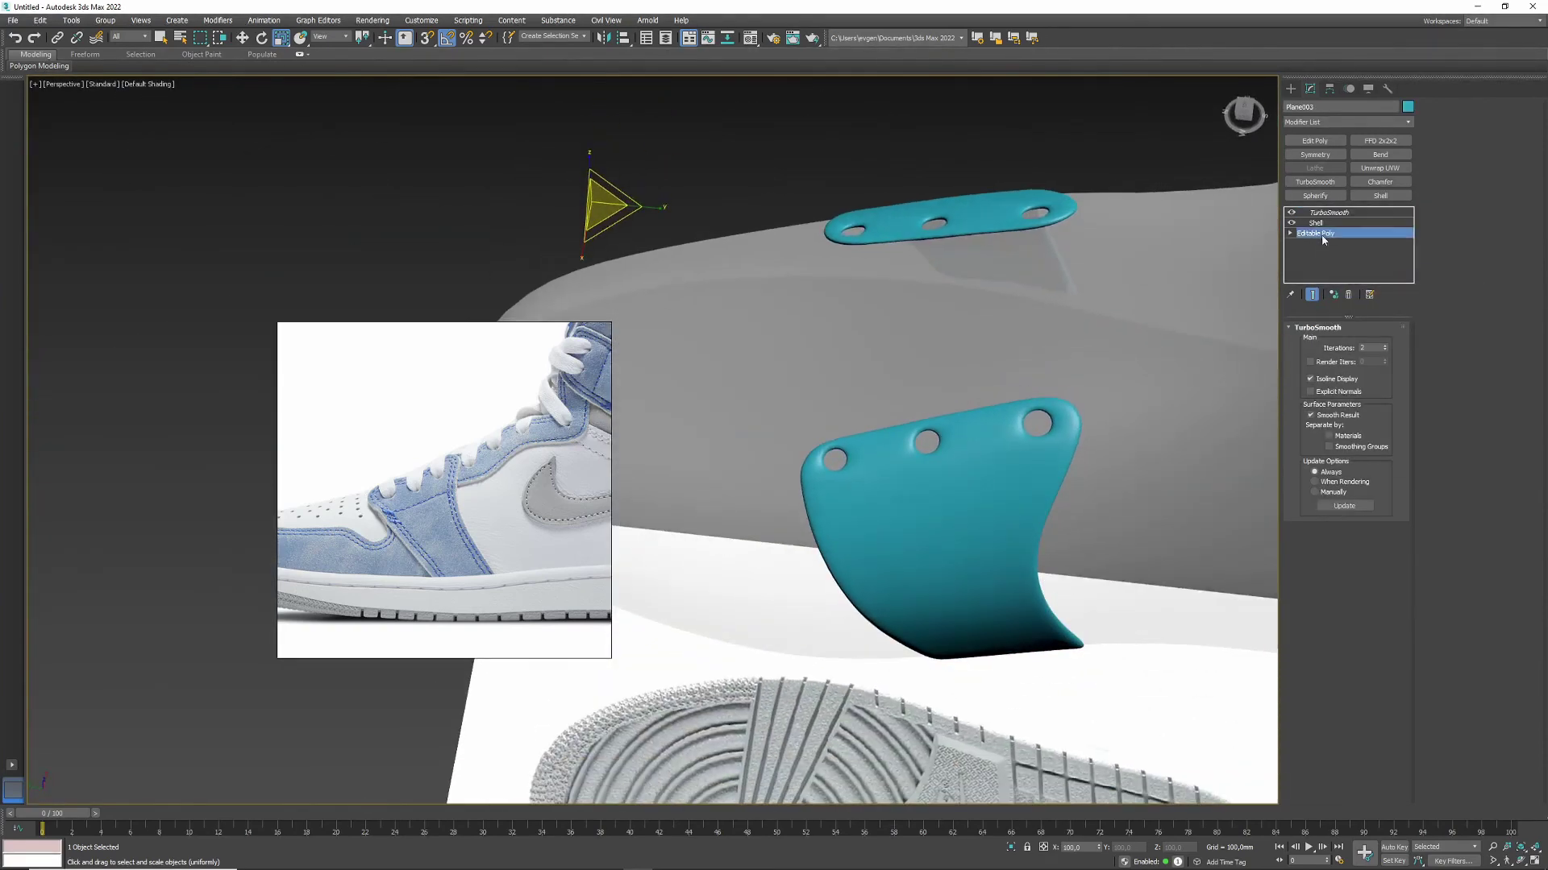
pyautogui.hotkey('alt', 'w')
pyautogui.hotkey('alt', 'w')
pyautogui.scroll(3, 789, 490)
pyautogui.hotkey('alt', 'x')
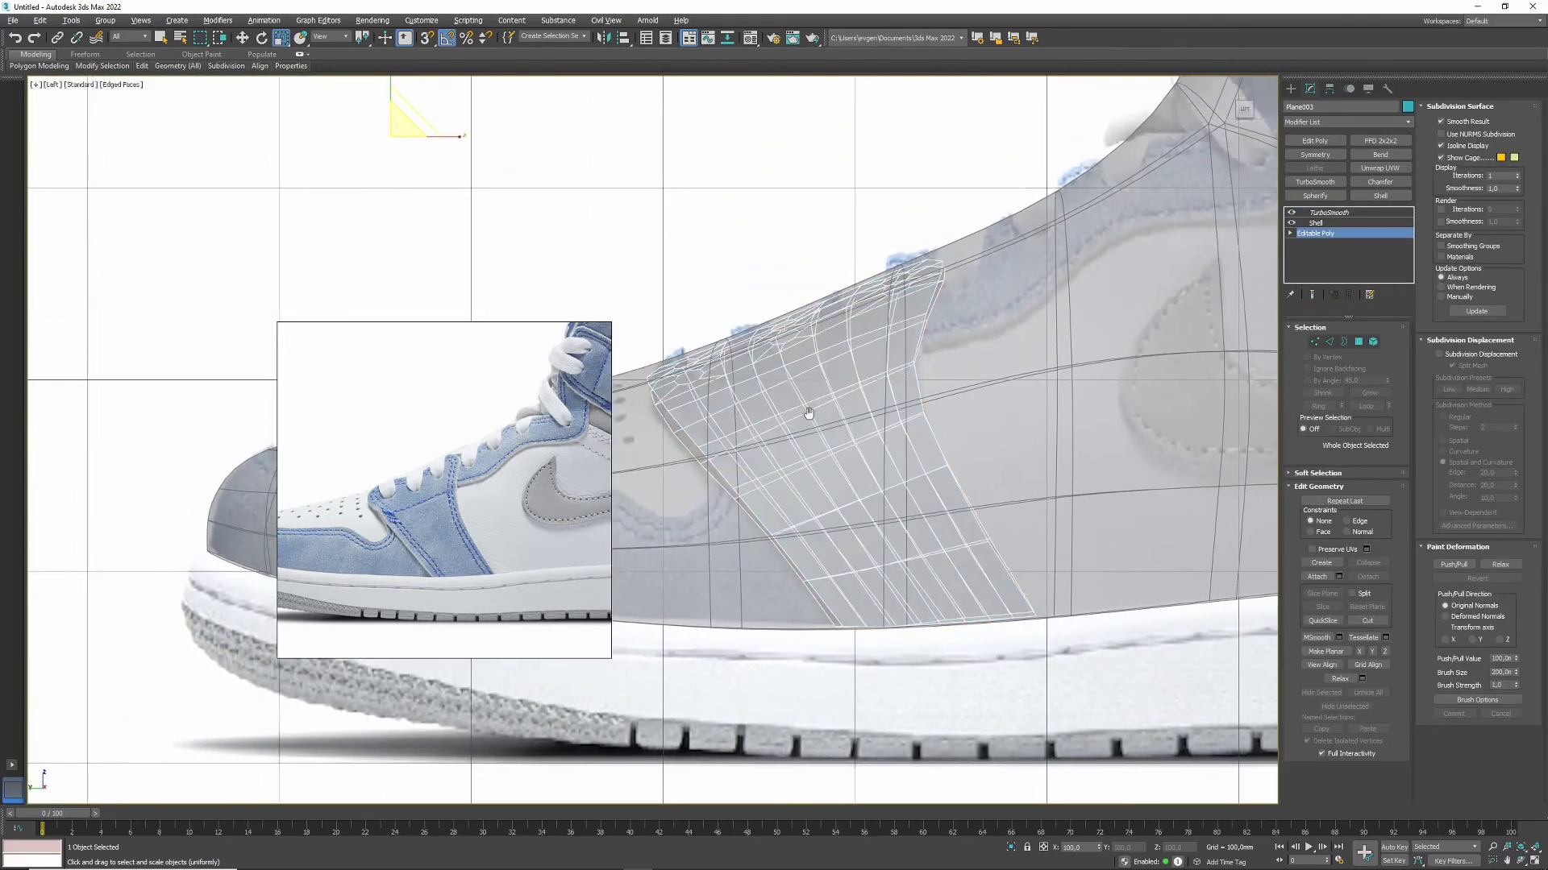
pyautogui.moveTo(790, 397); pyautogui.dragTo(813, 425, button='middle')
pyautogui.hotkey('alt', 'w')
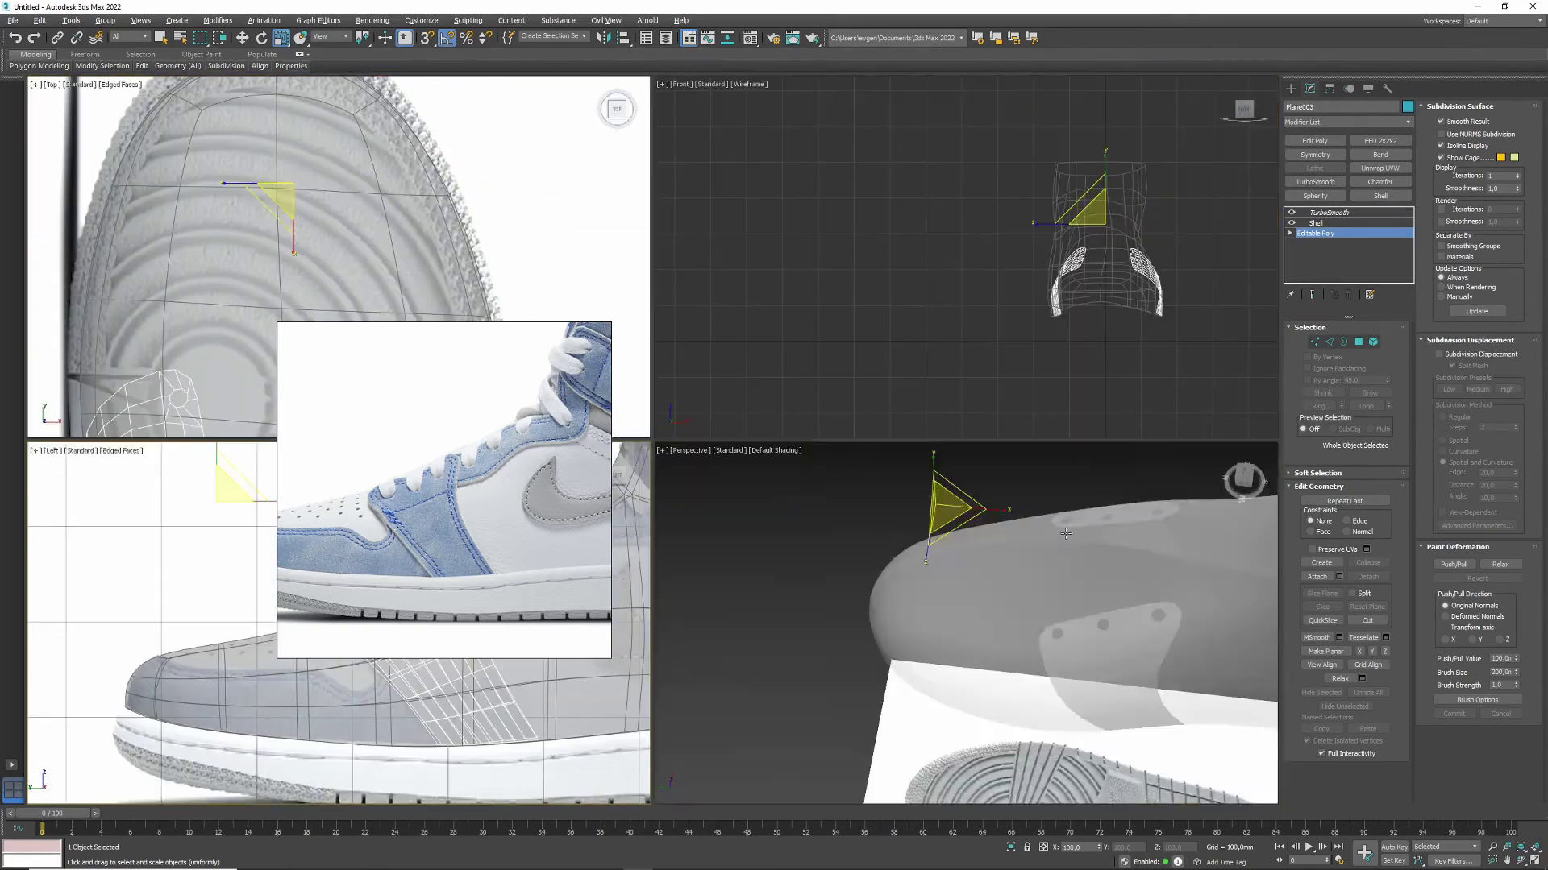
pyautogui.keyDown('alt'); pyautogui.moveTo(1008, 565); pyautogui.dragTo(1093, 564, button='middle'); pyautogui.keyUp('alt')
pyautogui.hotkey('alt', 'w')
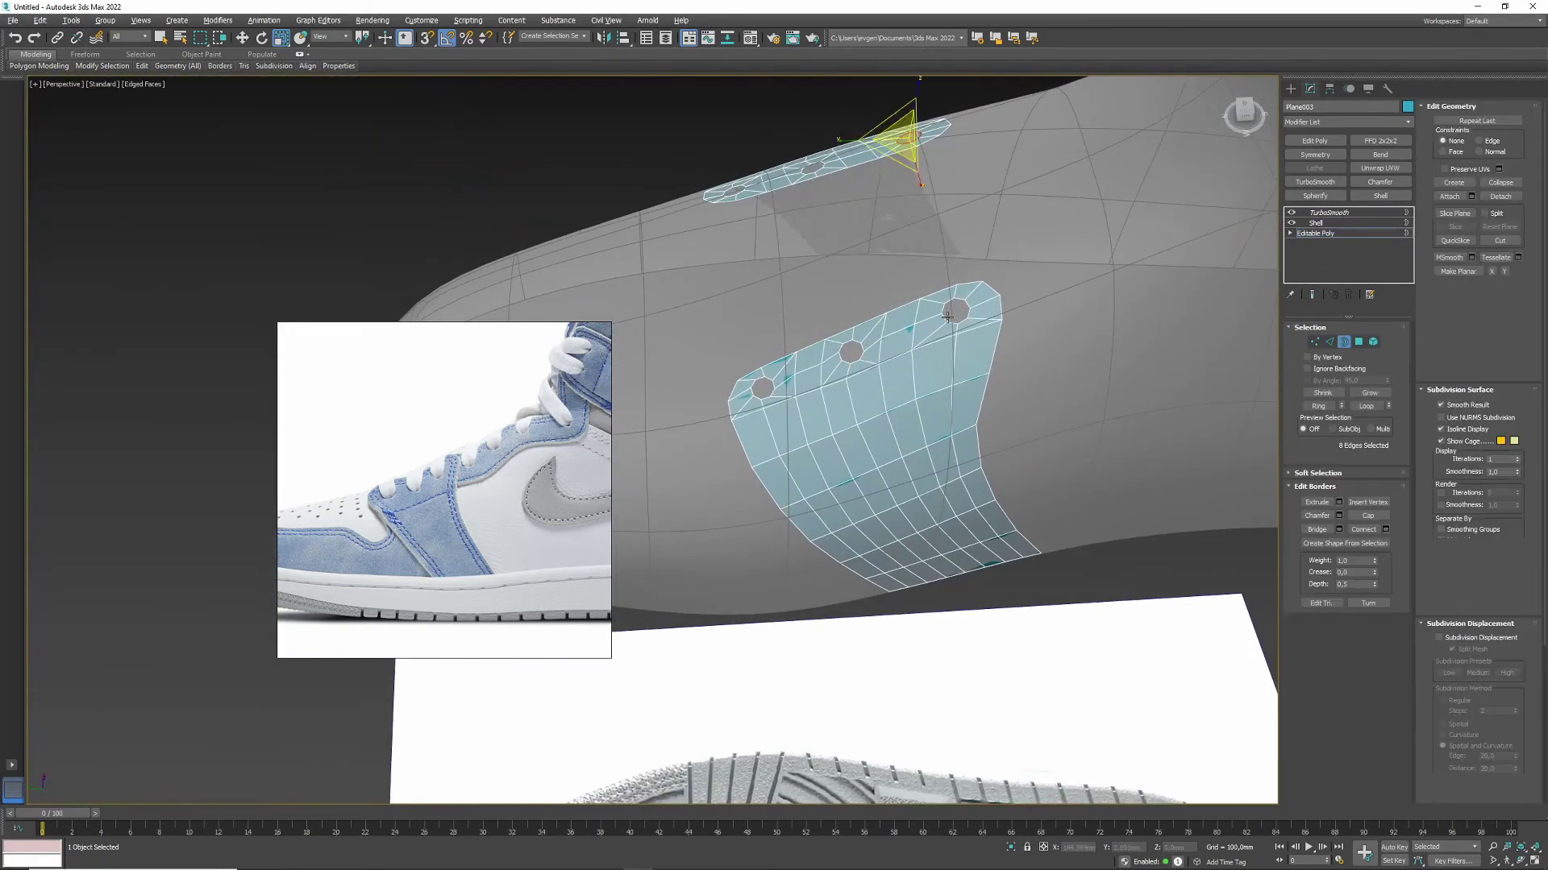
# Step: Select the borders of the four outer eyelet holes on both panels and cap them
pyautogui.press('3')
pyautogui.keyDown('ctrl'); pyautogui.click(777, 387); pyautogui.keyUp('ctrl')
pyautogui.keyDown('alt'); pyautogui.moveTo(776, 387); pyautogui.dragTo(886, 484, button='middle'); pyautogui.keyUp('alt')
pyautogui.keyDown('ctrl'); pyautogui.click(708, 286); pyautogui.keyUp('ctrl')
pyautogui.keyDown('ctrl'); pyautogui.click(902, 286); pyautogui.keyUp('ctrl')
pyautogui.click(1371, 517)
pyautogui.press('1')
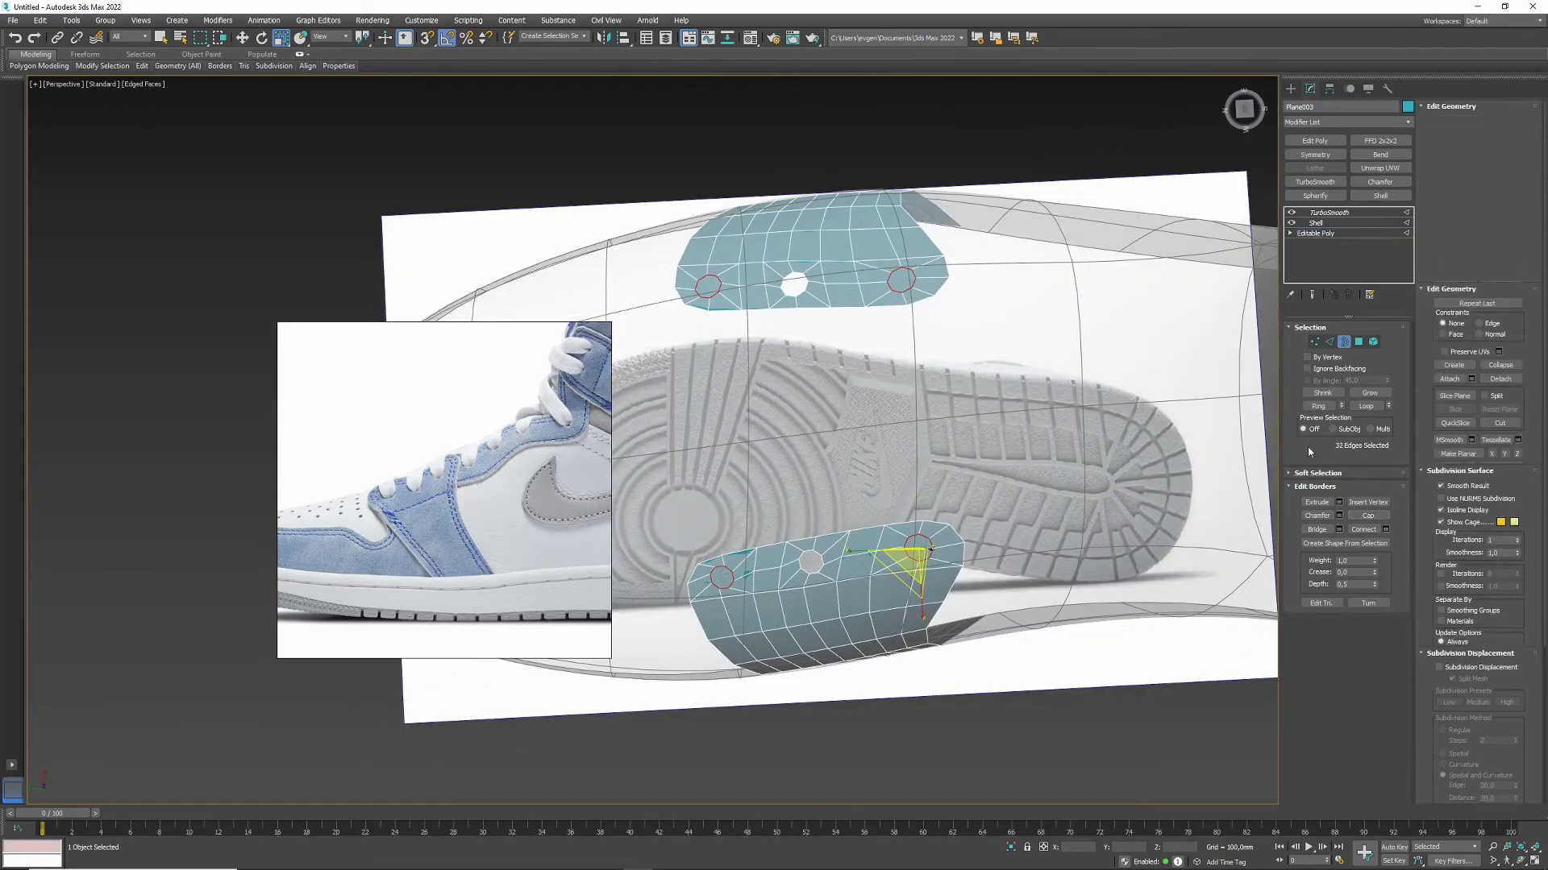
# Step: Cut edges across the four filled outer holes, select their centre vertices and inset the polygons surrounding them
pyautogui.keyDown('alt'); pyautogui.moveTo(757, 532); pyautogui.dragTo(743, 542, button='middle'); pyautogui.keyUp('alt')
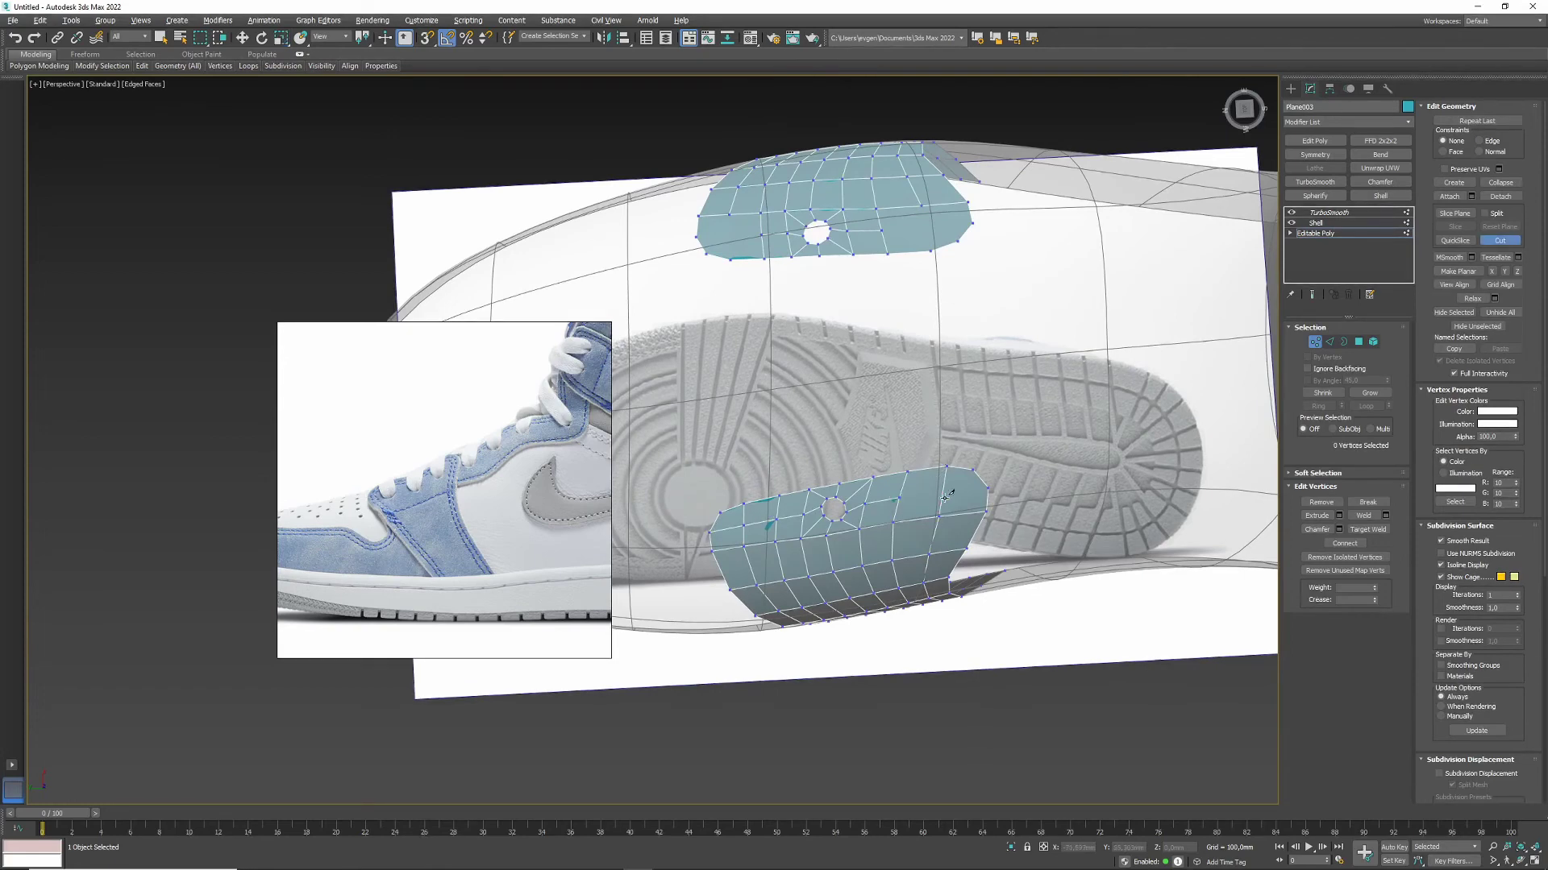
pyautogui.moveTo(889, 234); pyautogui.dragTo(883, 228, button='middle')
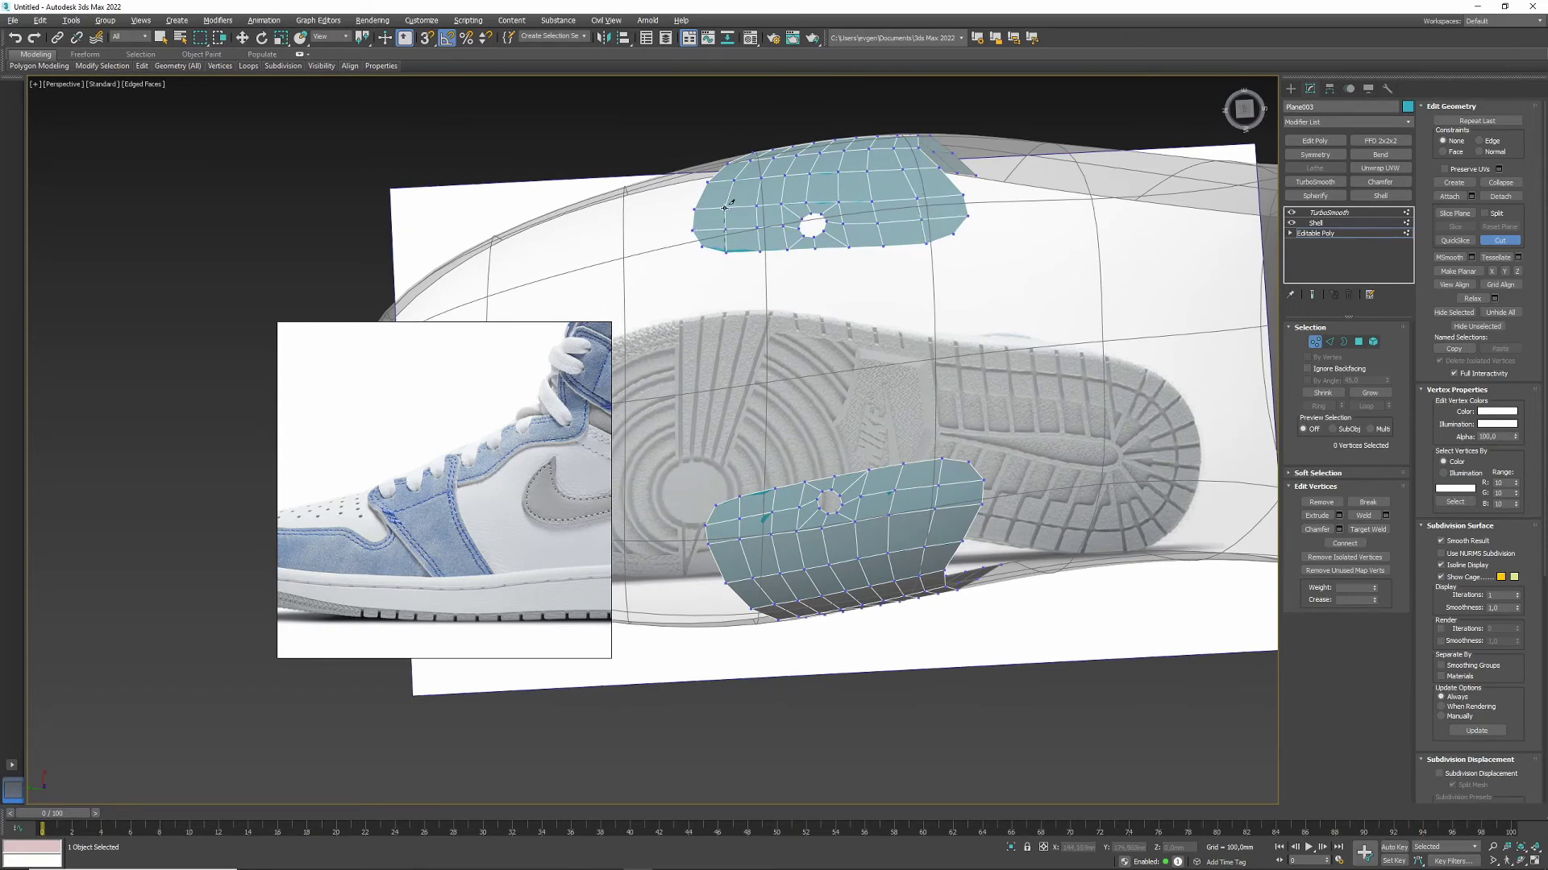
pyautogui.keyDown('ctrl'); pyautogui.click(895, 487); pyautogui.keyUp('ctrl')
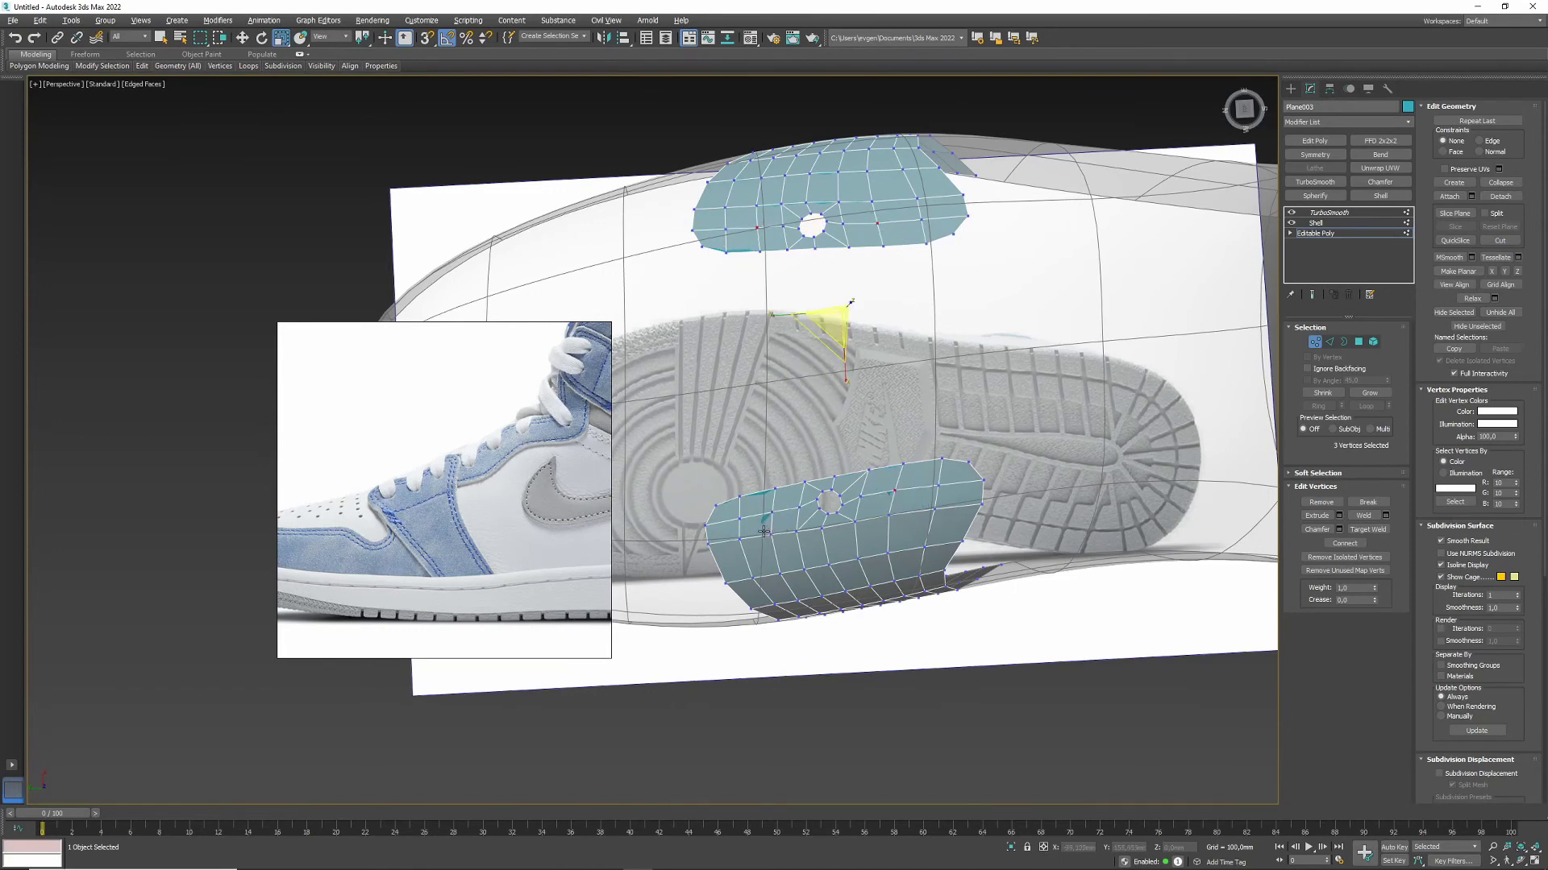
pyautogui.keyDown('ctrl'); pyautogui.click(770, 515); pyautogui.keyUp('ctrl')
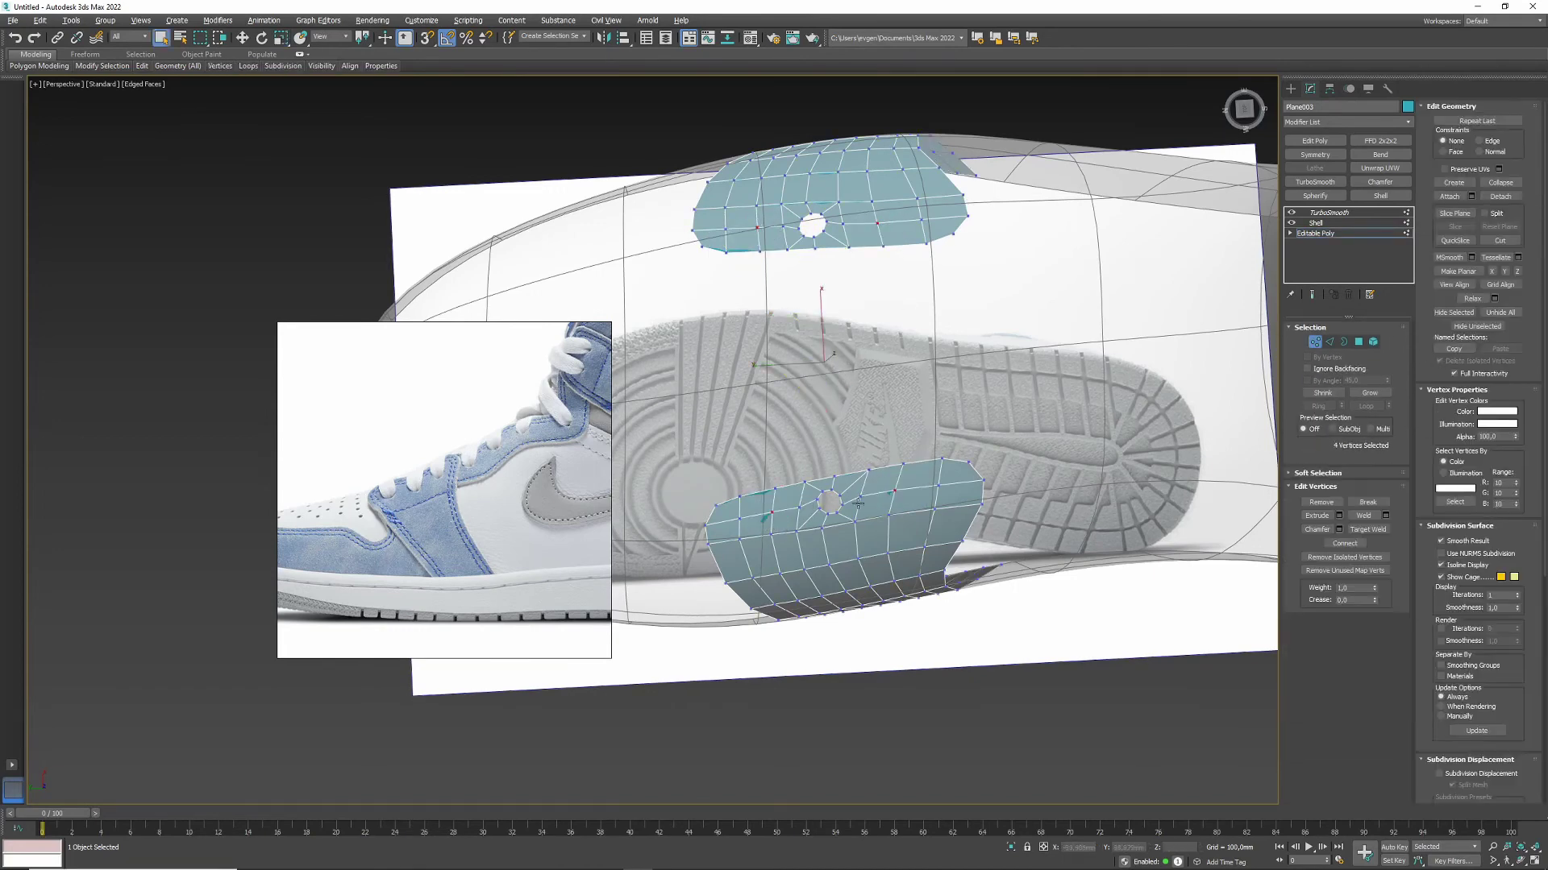
pyautogui.keyDown('alt'); pyautogui.moveTo(858, 503); pyautogui.dragTo(839, 508, button='middle'); pyautogui.keyUp('alt')
pyautogui.keyDown('ctrl'); pyautogui.click(1358, 342); pyautogui.keyUp('ctrl')
pyautogui.click(1386, 530)
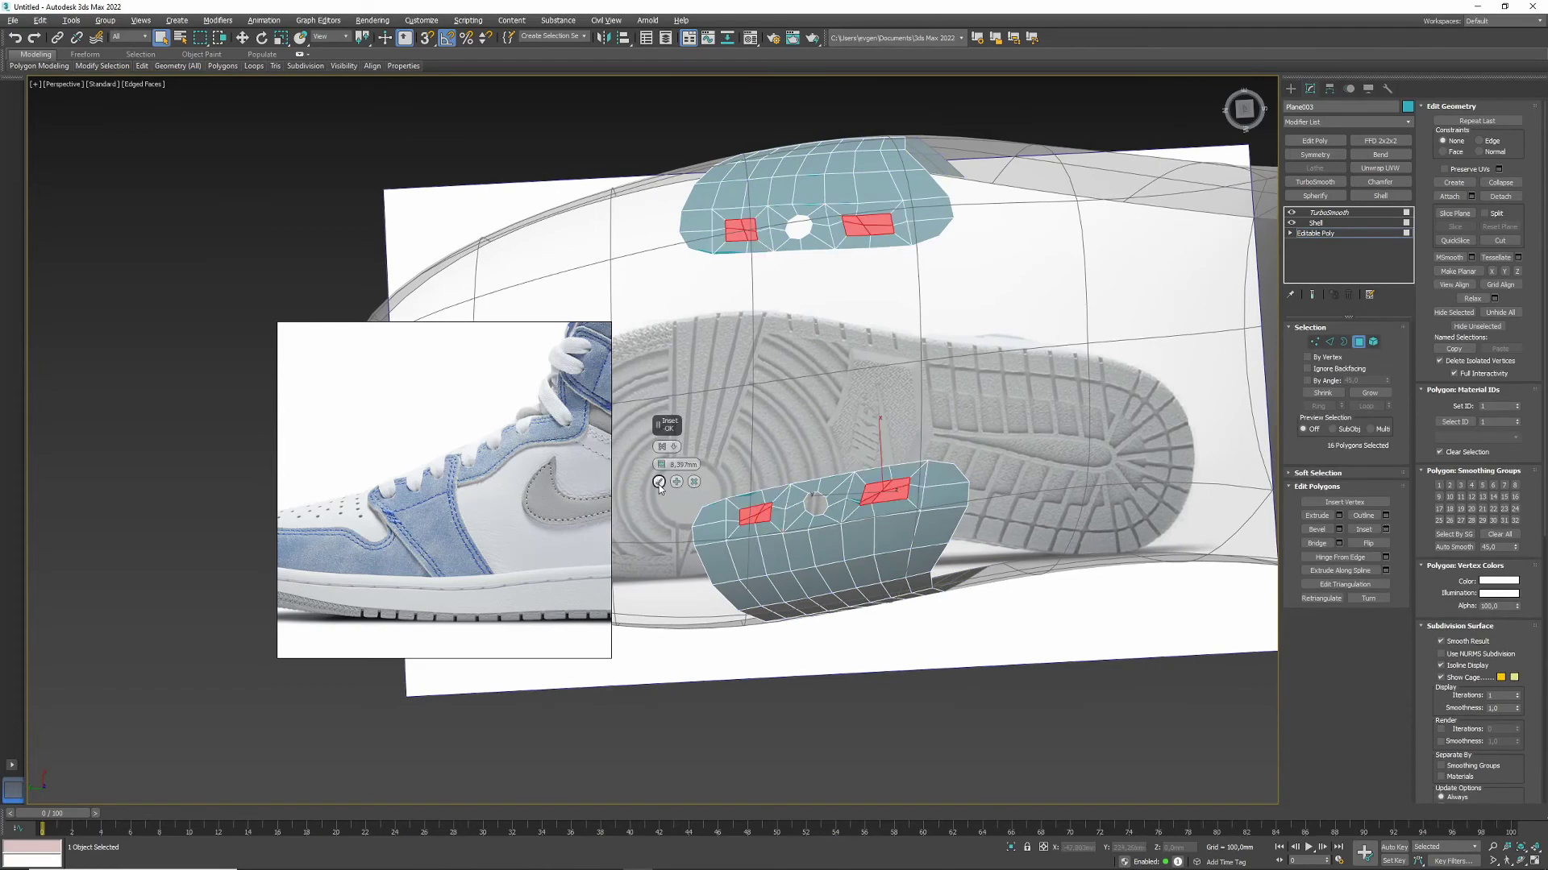
# Step: Turn the four inset regions into regular round shapes with GeoPoly and delete them to reopen the outer eyelet holes
pyautogui.click(732, 341)
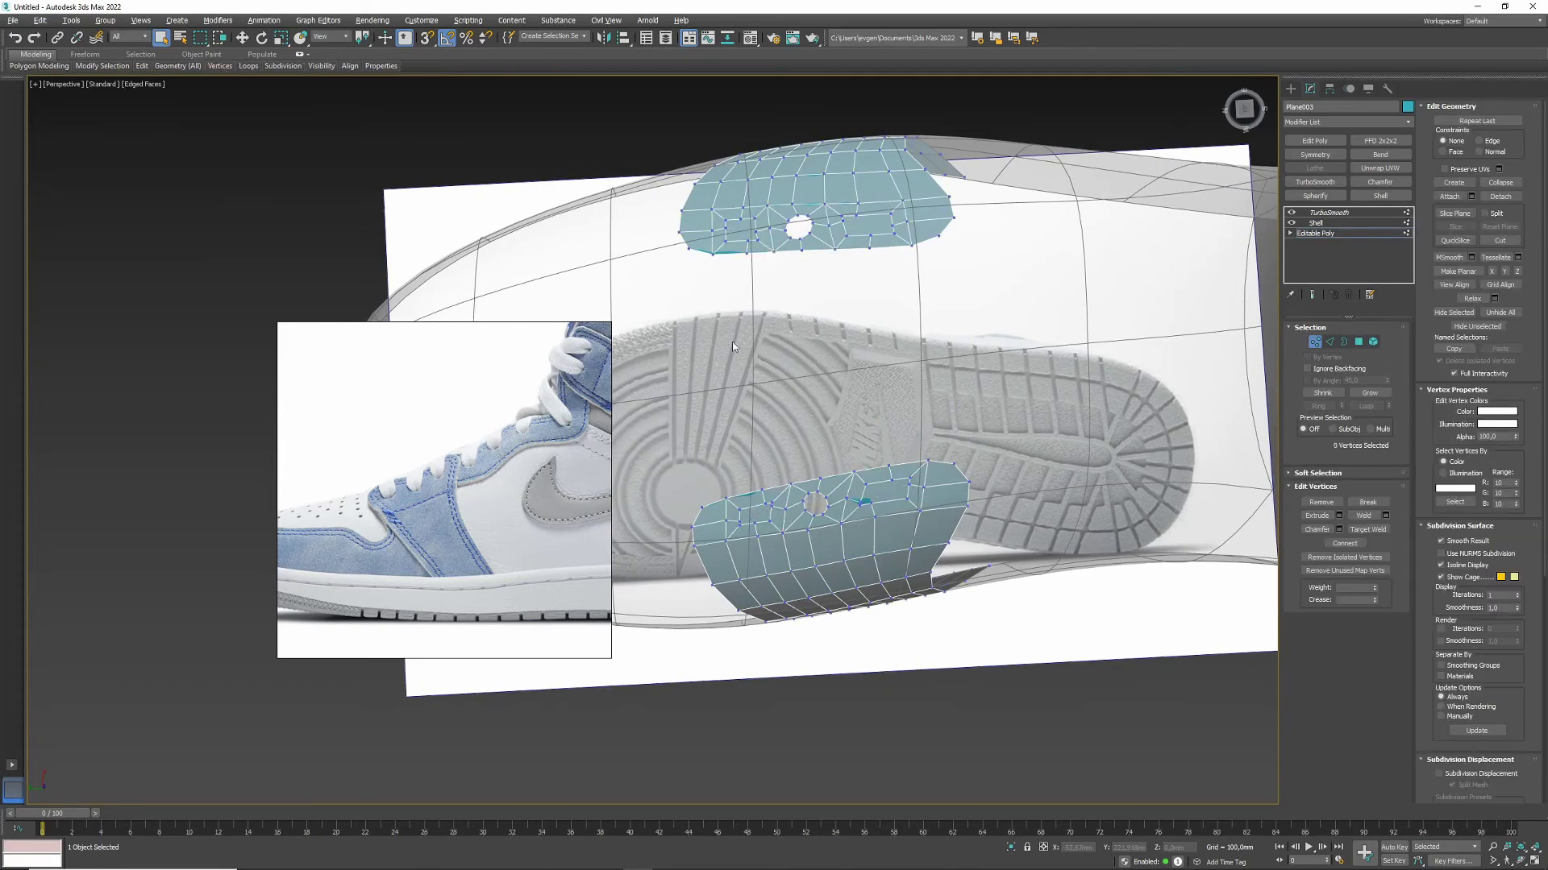
pyautogui.moveTo(221, 66)
pyautogui.click(149, 135)
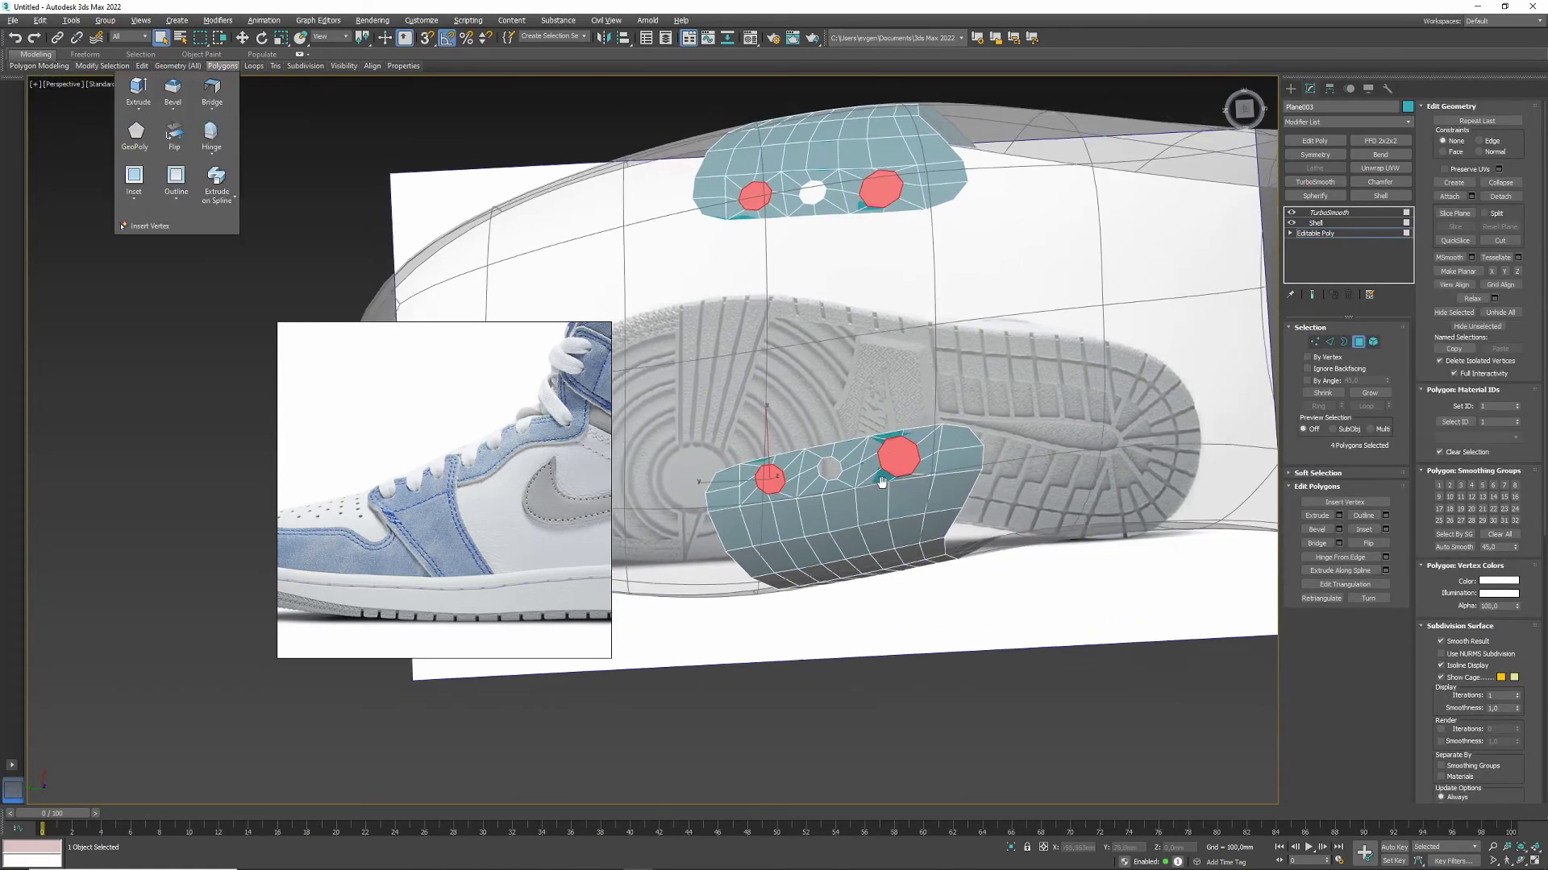
pyautogui.press('Delete')
# Step: Scale the borders of the outer eyelet holes to match the size of the middle holes on both panels
pyautogui.press('3')
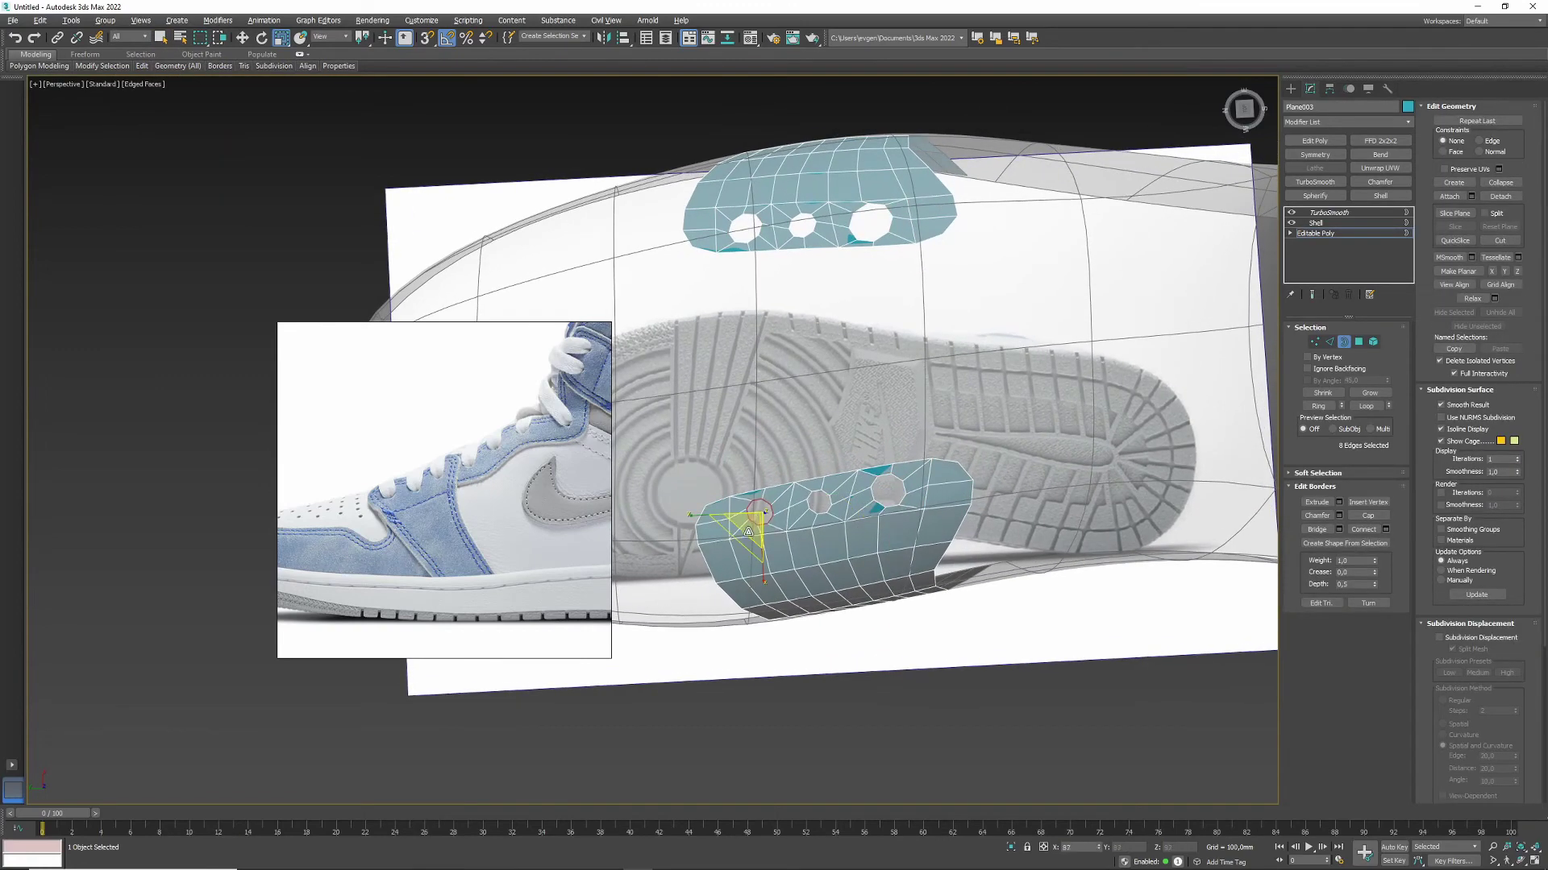
pyautogui.moveTo(881, 512); pyautogui.dragTo(881, 593, button='middle')
pyautogui.click(878, 311)
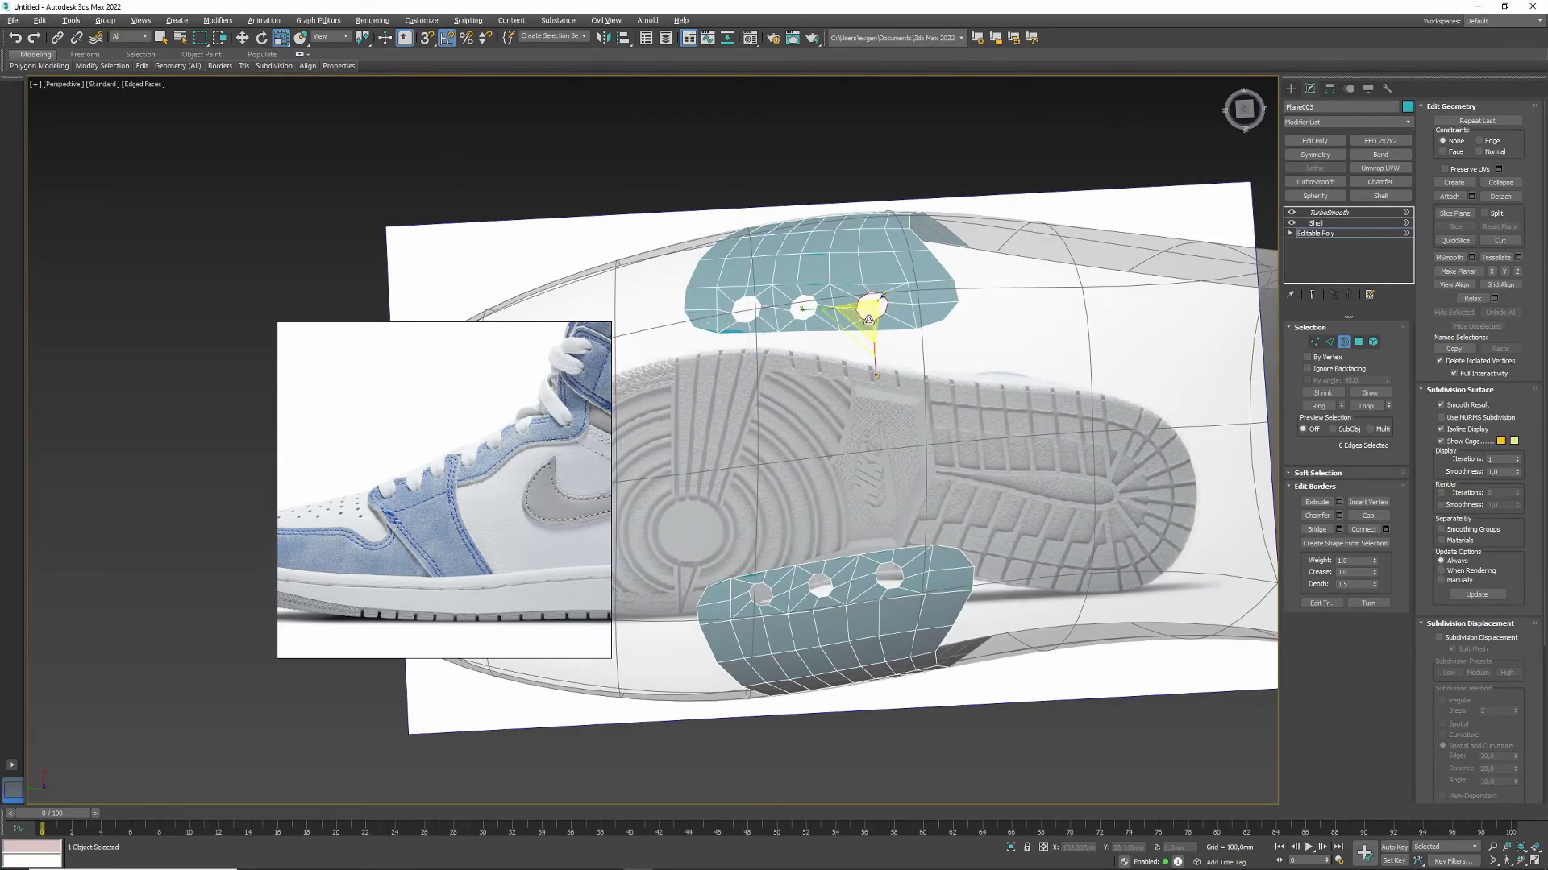
# Step: Select all polygons of both panels and inset them to add a narrow edge strip around the outlines and holes
pyautogui.press('4')
pyautogui.keyDown('alt'); pyautogui.moveTo(806, 443); pyautogui.dragTo(894, 427, button='middle'); pyautogui.keyUp('alt')
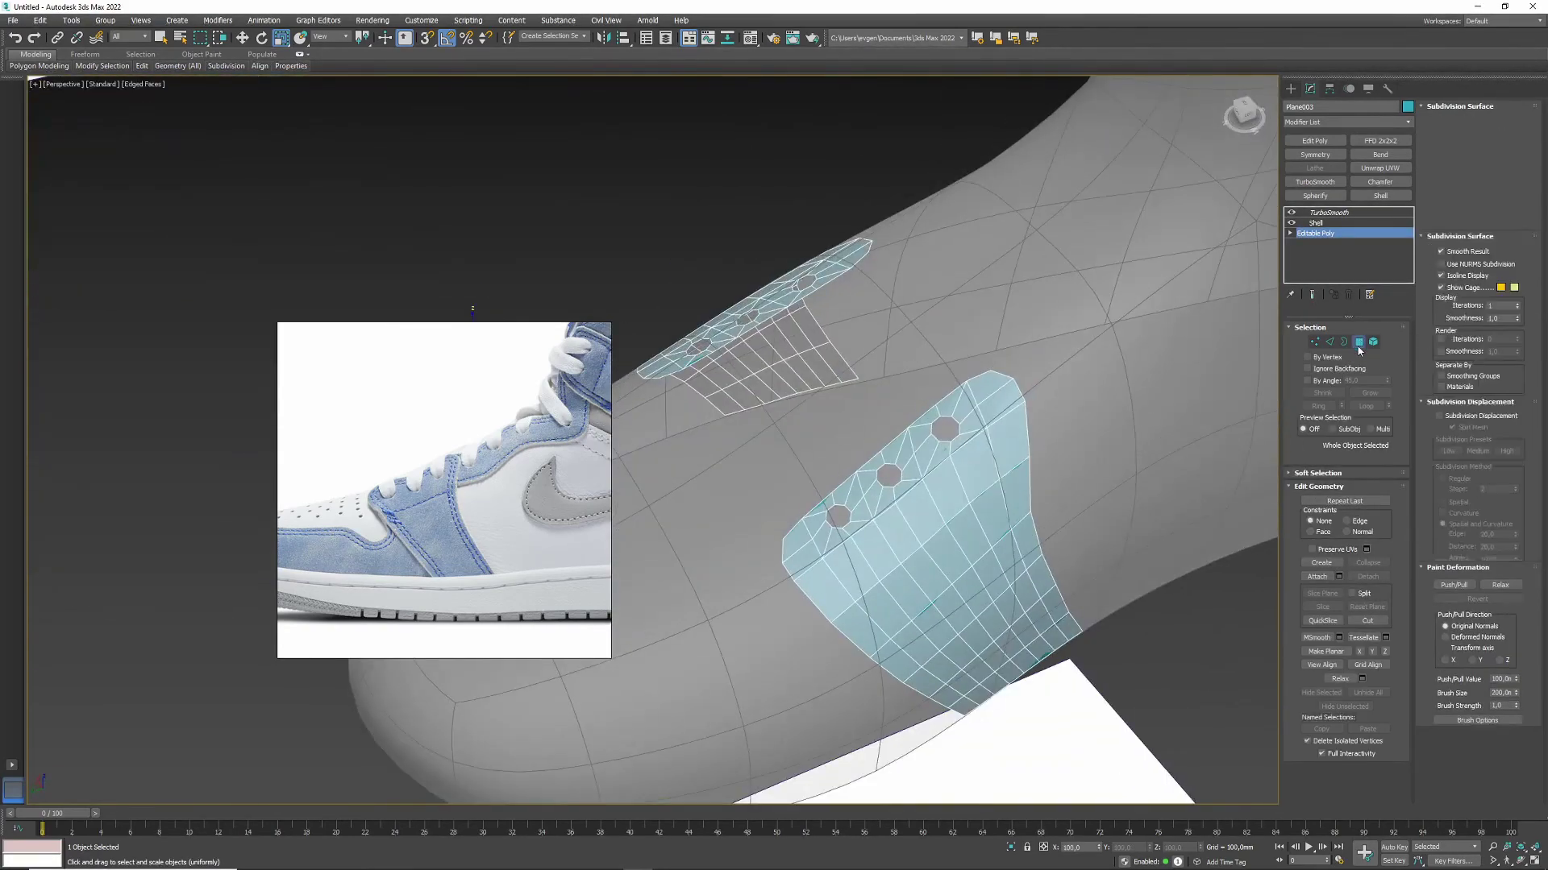
pyautogui.hotkey('ctrl', 'a')
pyautogui.keyDown('alt'); pyautogui.moveTo(1293, 373); pyautogui.dragTo(1154, 486, button='middle'); pyautogui.keyUp('alt')
pyautogui.click(1386, 529)
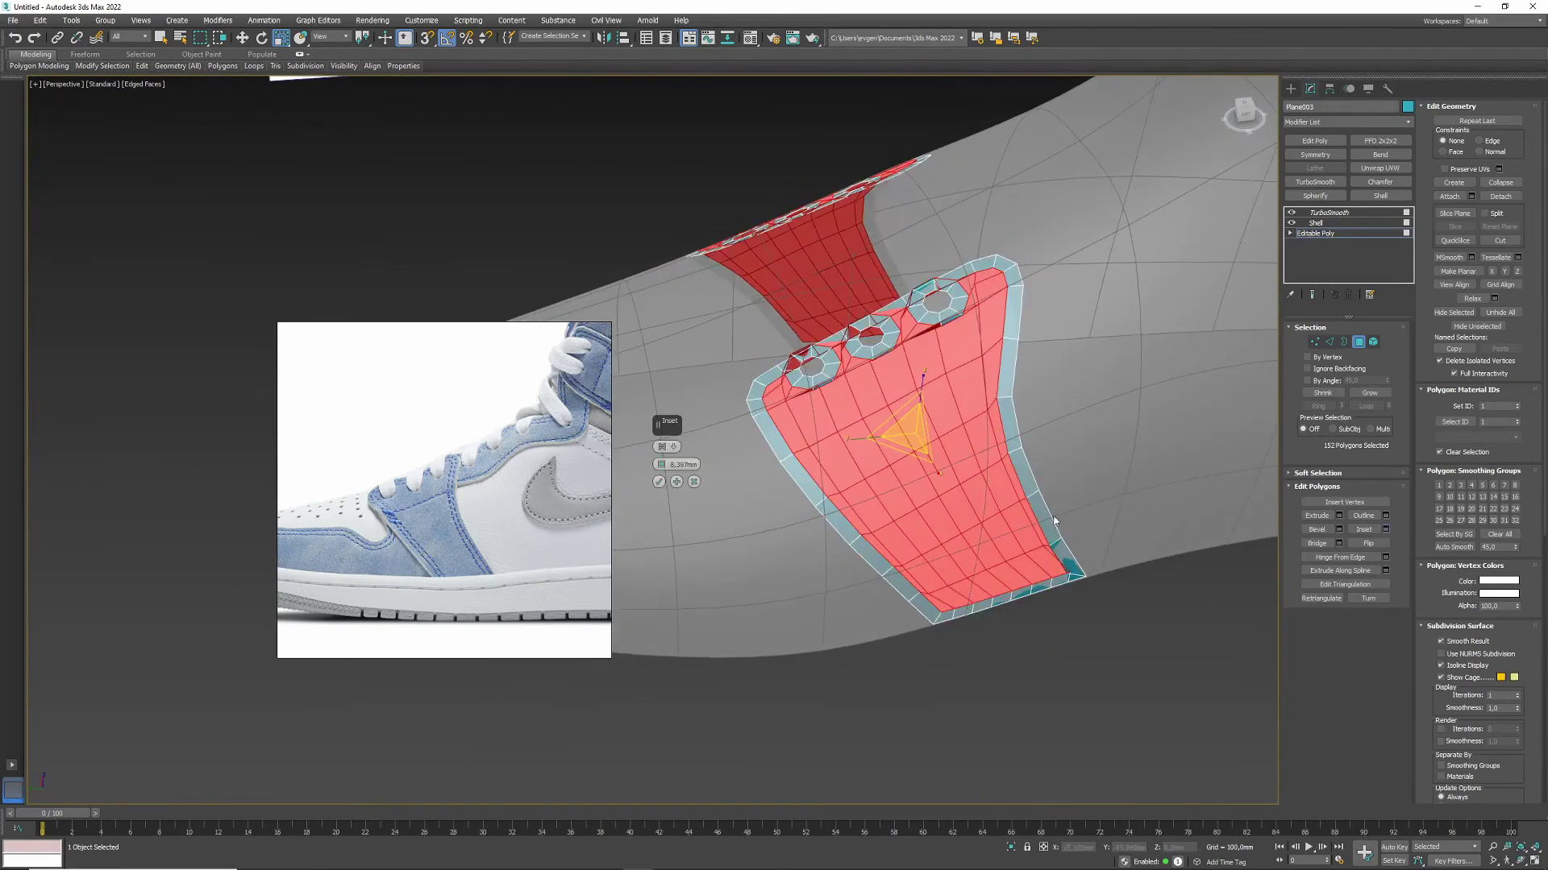
pyautogui.click(658, 482)
# Step: Recut the inset edges at the two bottom corners of the first panel
pyautogui.scroll(5, 874, 526)
pyautogui.press('1')
pyautogui.hotkey('alt', 'c')
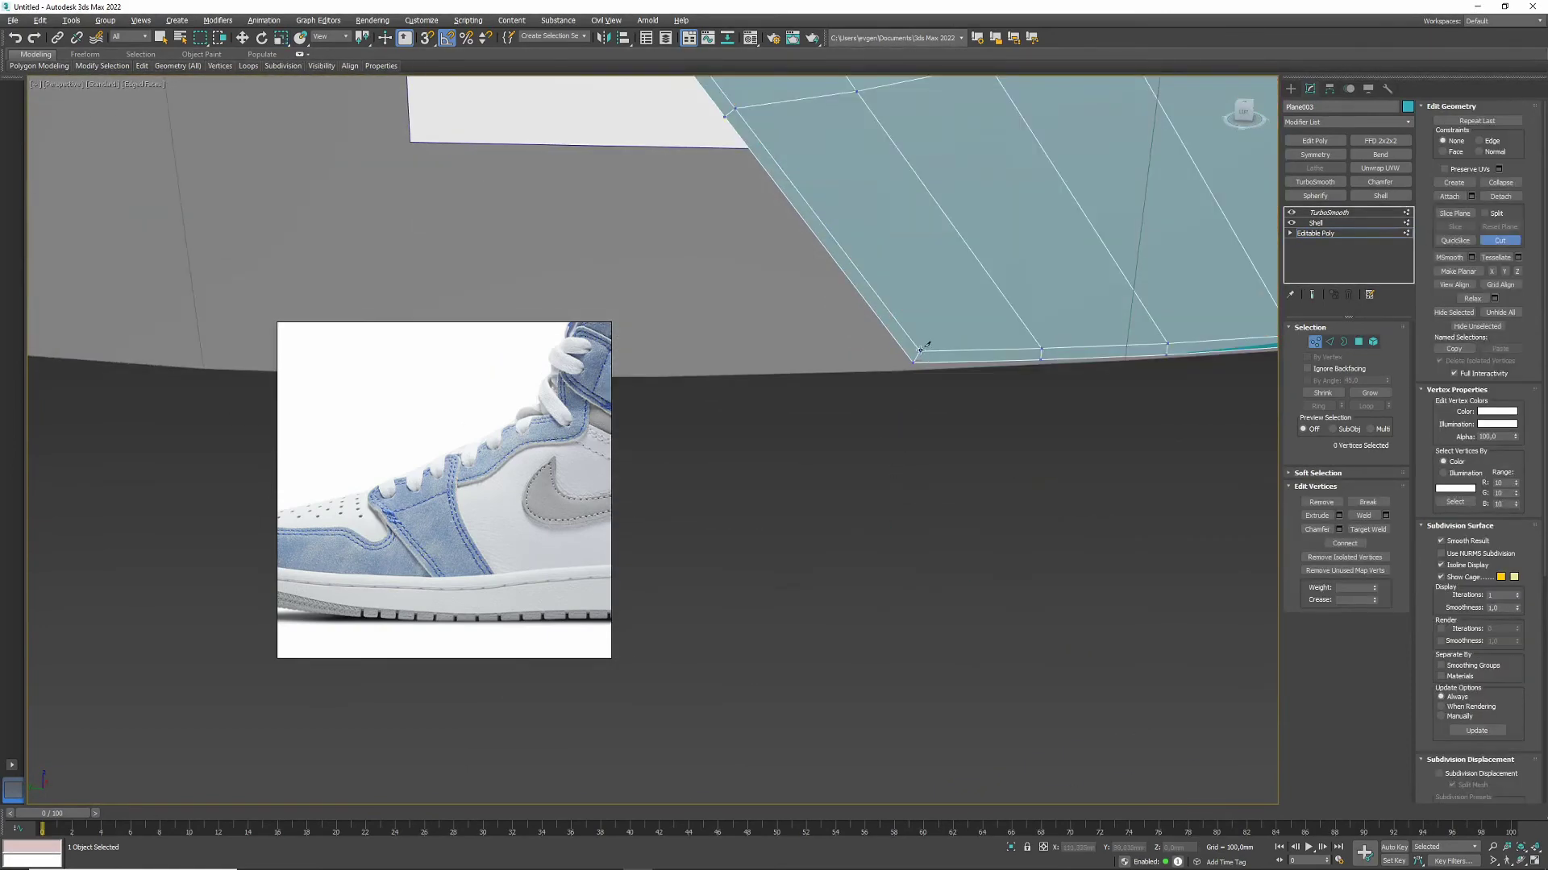
pyautogui.press('2')
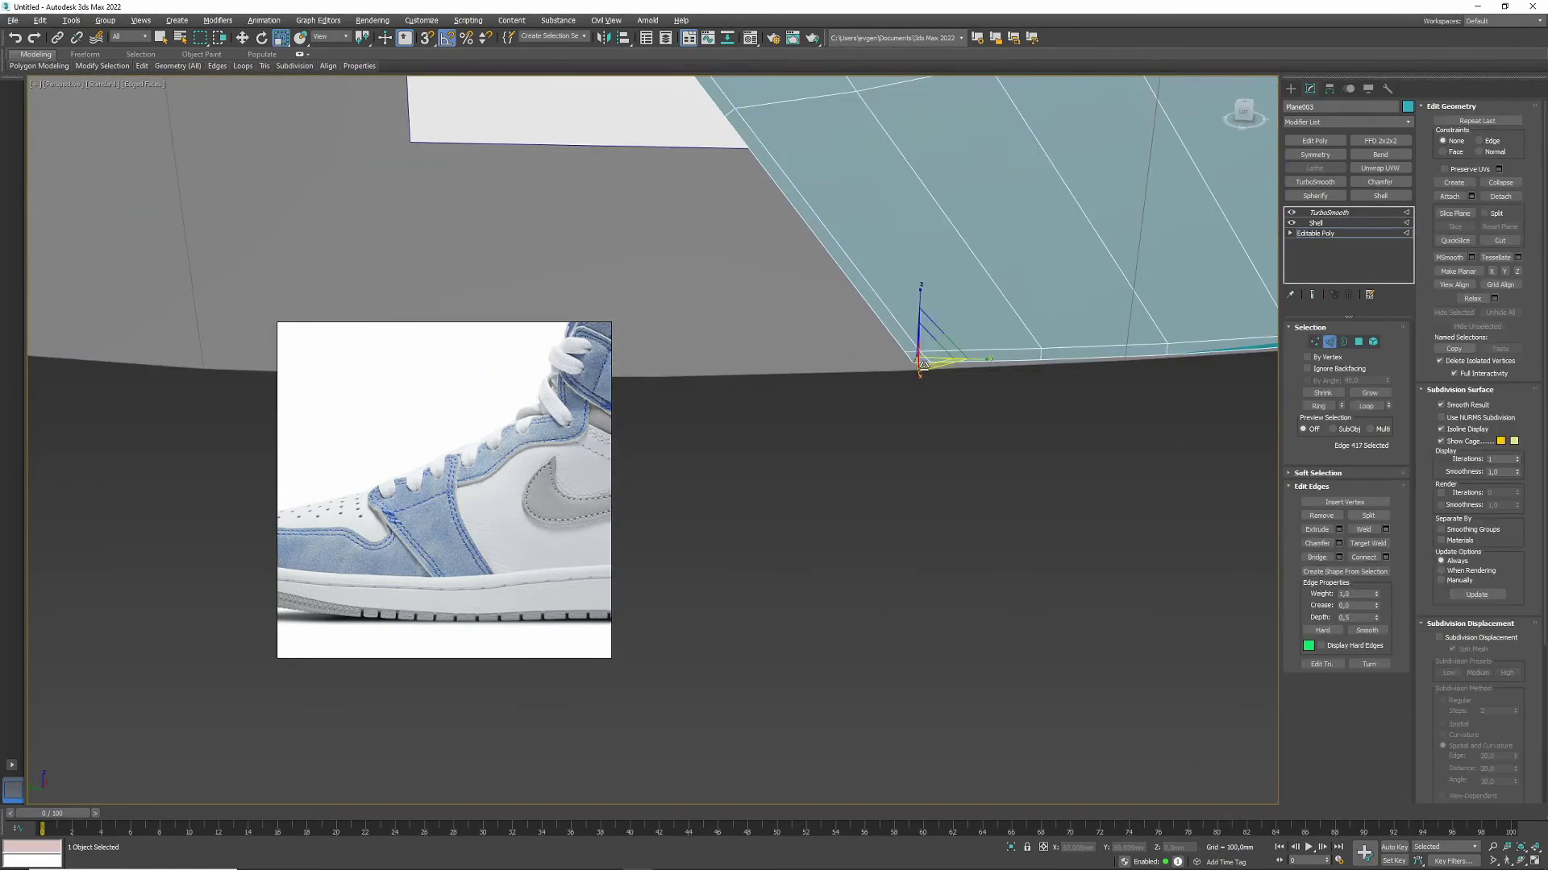
pyautogui.moveTo(922, 364); pyautogui.dragTo(1028, 412, button='middle')
pyautogui.press('1')
pyautogui.hotkey('alt', 'c')
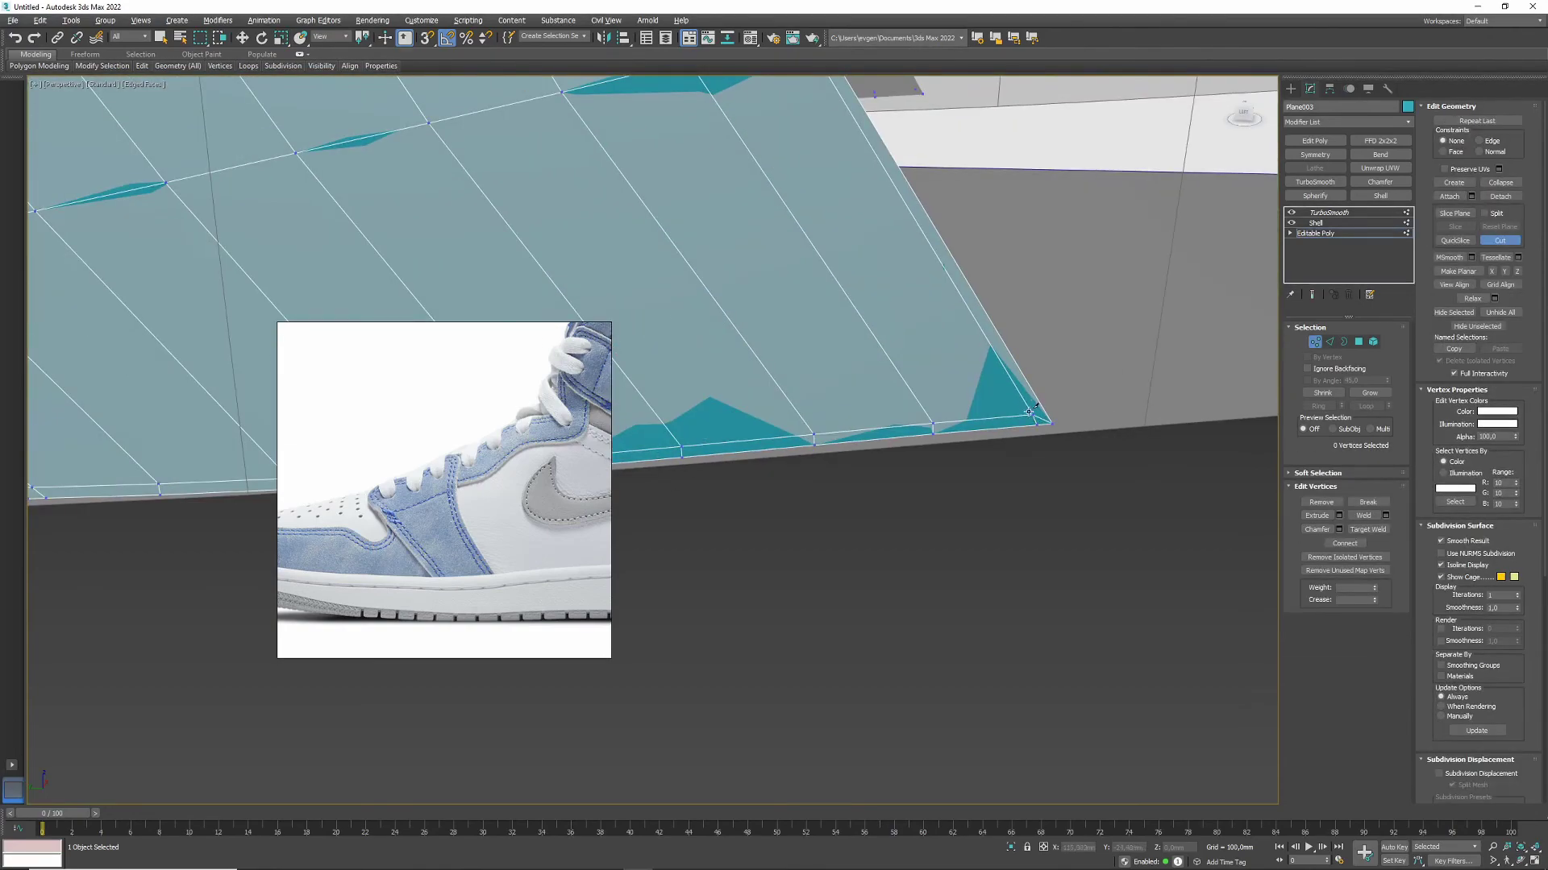
pyautogui.press('2')
# Step: Recut the inset edges at the two bottom corners of the opposite panel
pyautogui.keyDown('alt'); pyautogui.moveTo(860, 374); pyautogui.dragTo(844, 517, button='middle'); pyautogui.keyUp('alt')
pyautogui.press('1')
pyautogui.hotkey('alt', 'c')
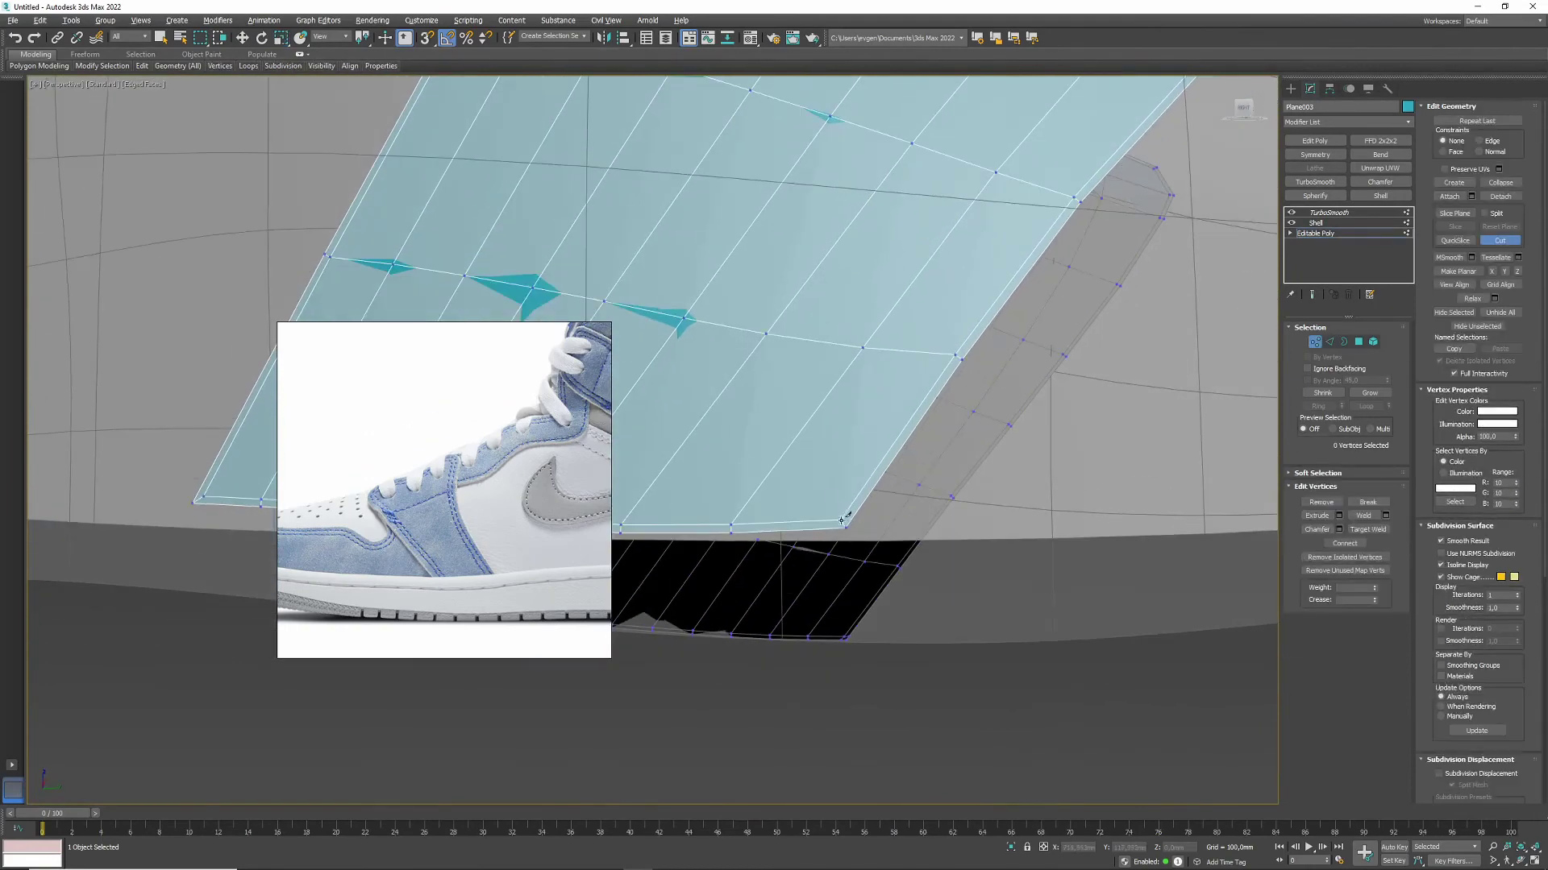
pyautogui.scroll(2, 841, 484)
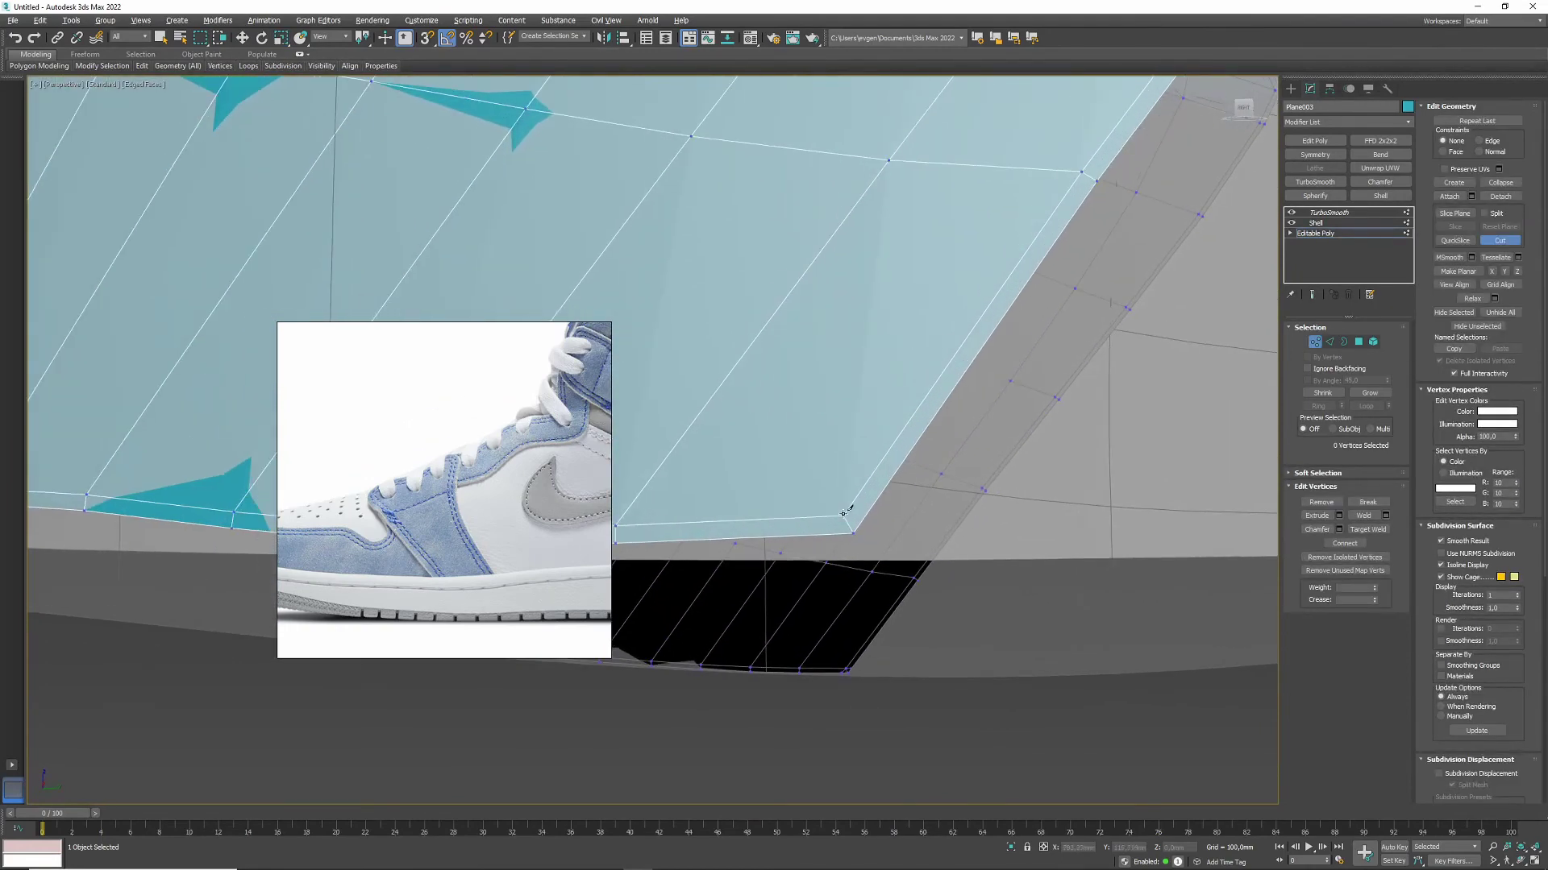
pyautogui.keyDown('alt'); pyautogui.moveTo(844, 513); pyautogui.dragTo(881, 432, button='middle'); pyautogui.keyUp('alt')
pyautogui.press('2')
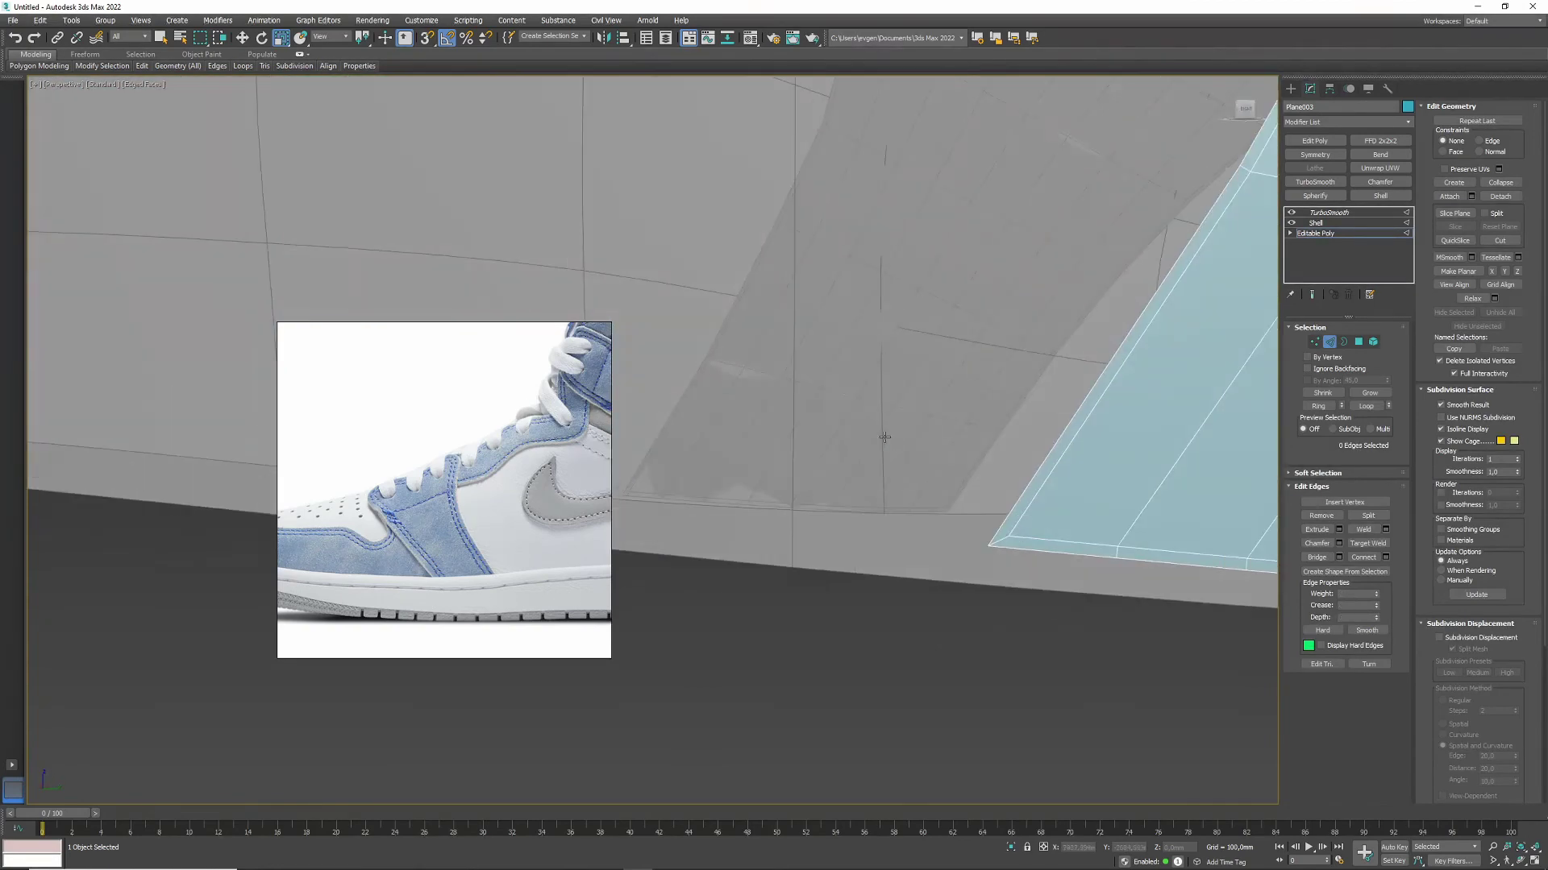
pyautogui.press('1')
pyautogui.hotkey('alt', 'c')
pyautogui.press('2')
pyautogui.click(993, 588)
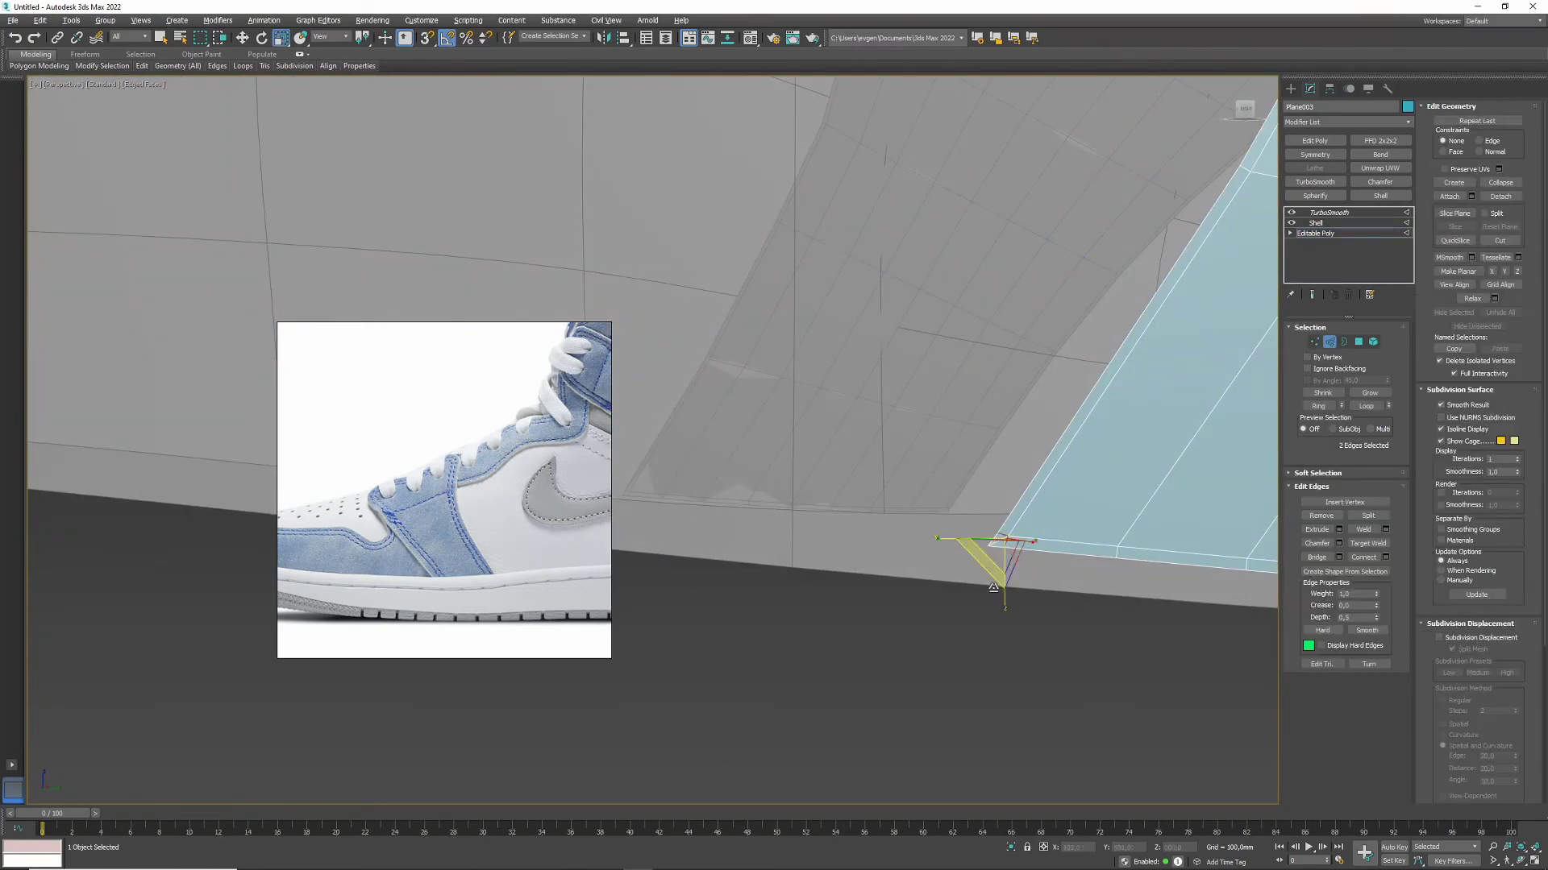
# Step: Leave the edge level, hide the edged faces and examine the smoothed panels on the shoe
pyautogui.press('2')
pyautogui.keyDown('alt'); pyautogui.moveTo(999, 545); pyautogui.dragTo(879, 433, button='middle'); pyautogui.keyUp('alt')
pyautogui.press('F4')
pyautogui.hotkey('alt', 'w')
pyautogui.hotkey('alt', 'w')
pyautogui.keyDown('alt'); pyautogui.moveTo(679, 621); pyautogui.dragTo(1085, 470, button='middle'); pyautogui.keyUp('alt')
# Step: Create a small plane in front of the shoe in the Left view and convert it to Editable Poly
pyautogui.press('l')
pyautogui.click(1290, 88)
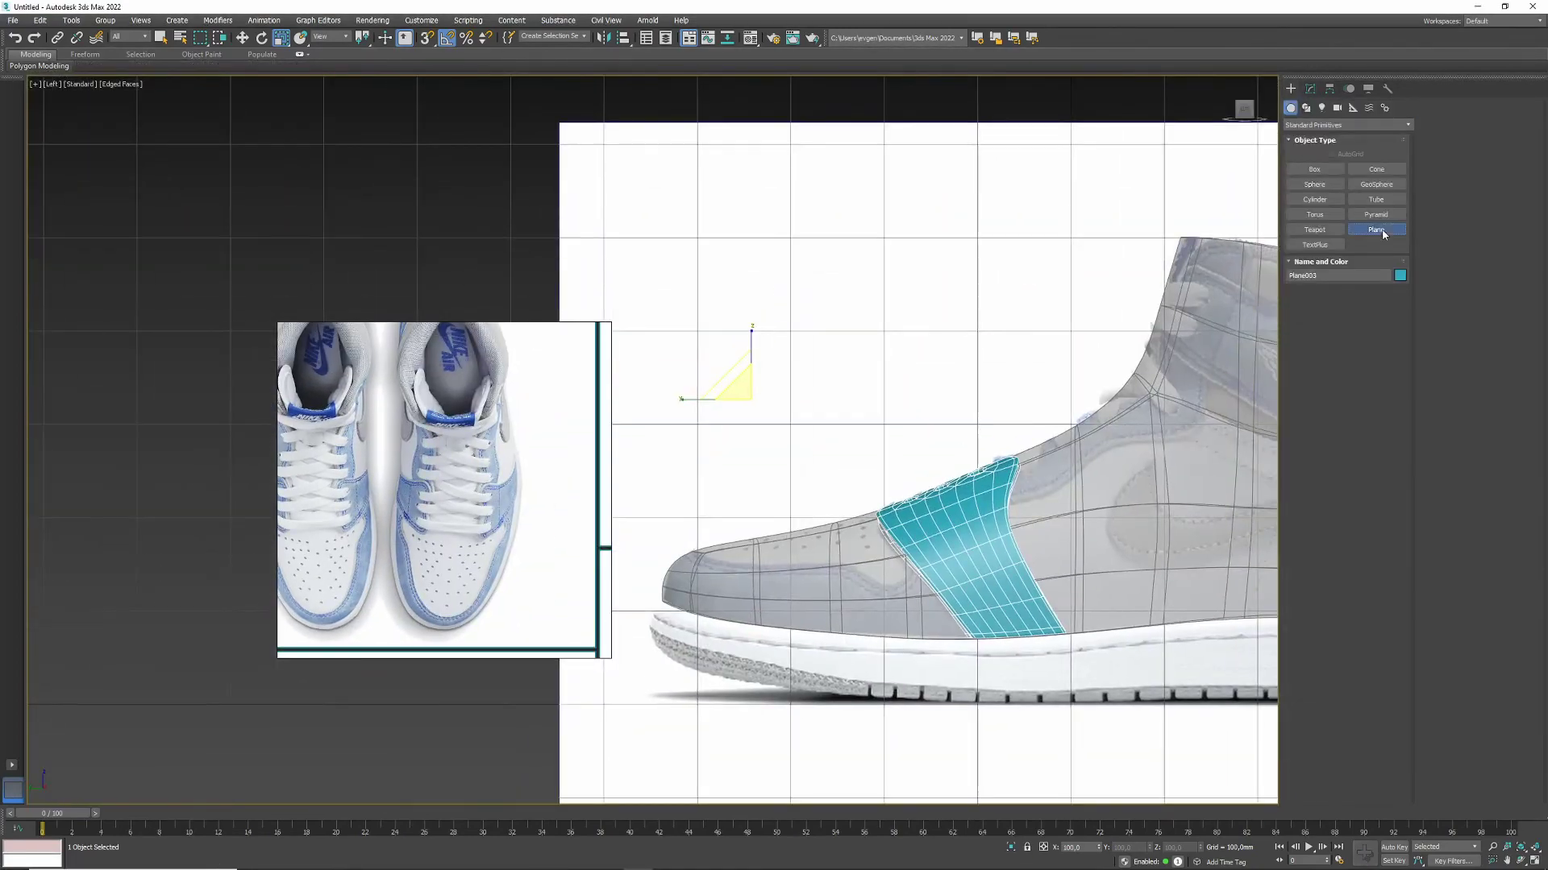
pyautogui.moveTo(720, 306); pyautogui.dragTo(824, 425)
pyautogui.rightClick(927, 152)
# Step: Place Step Build points on the shoe surface along the lacing strip's outline, following the side-view reference
pyautogui.moveTo(988, 442); pyautogui.dragTo(967, 435, button='middle')
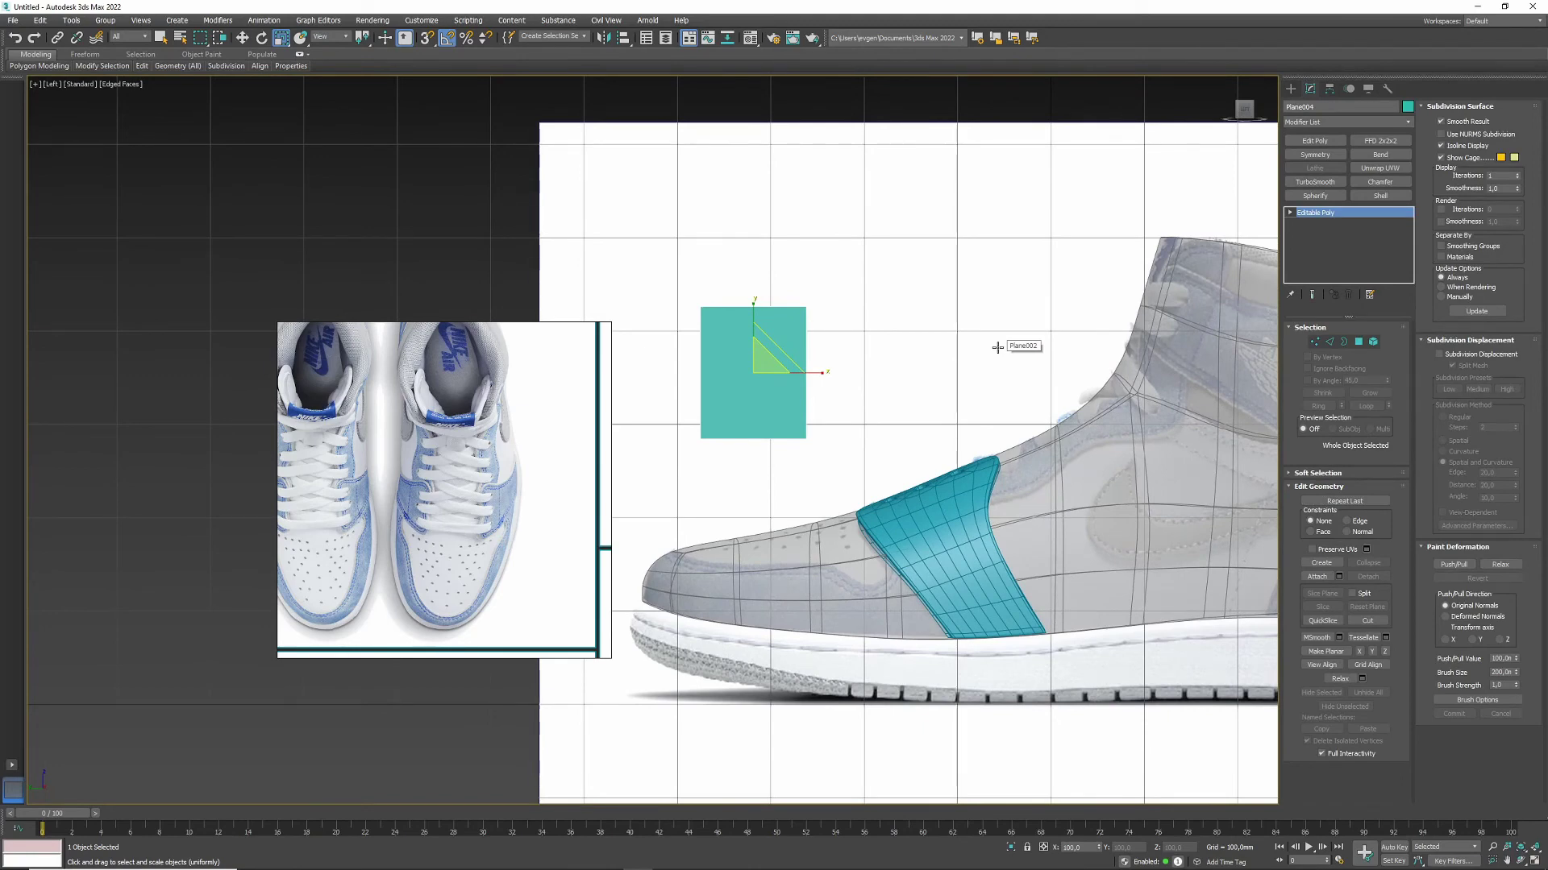
pyautogui.scroll(-2, 867, 304)
pyautogui.scroll(3, 1002, 370)
pyautogui.click(84, 54)
pyautogui.moveTo(20, 71)
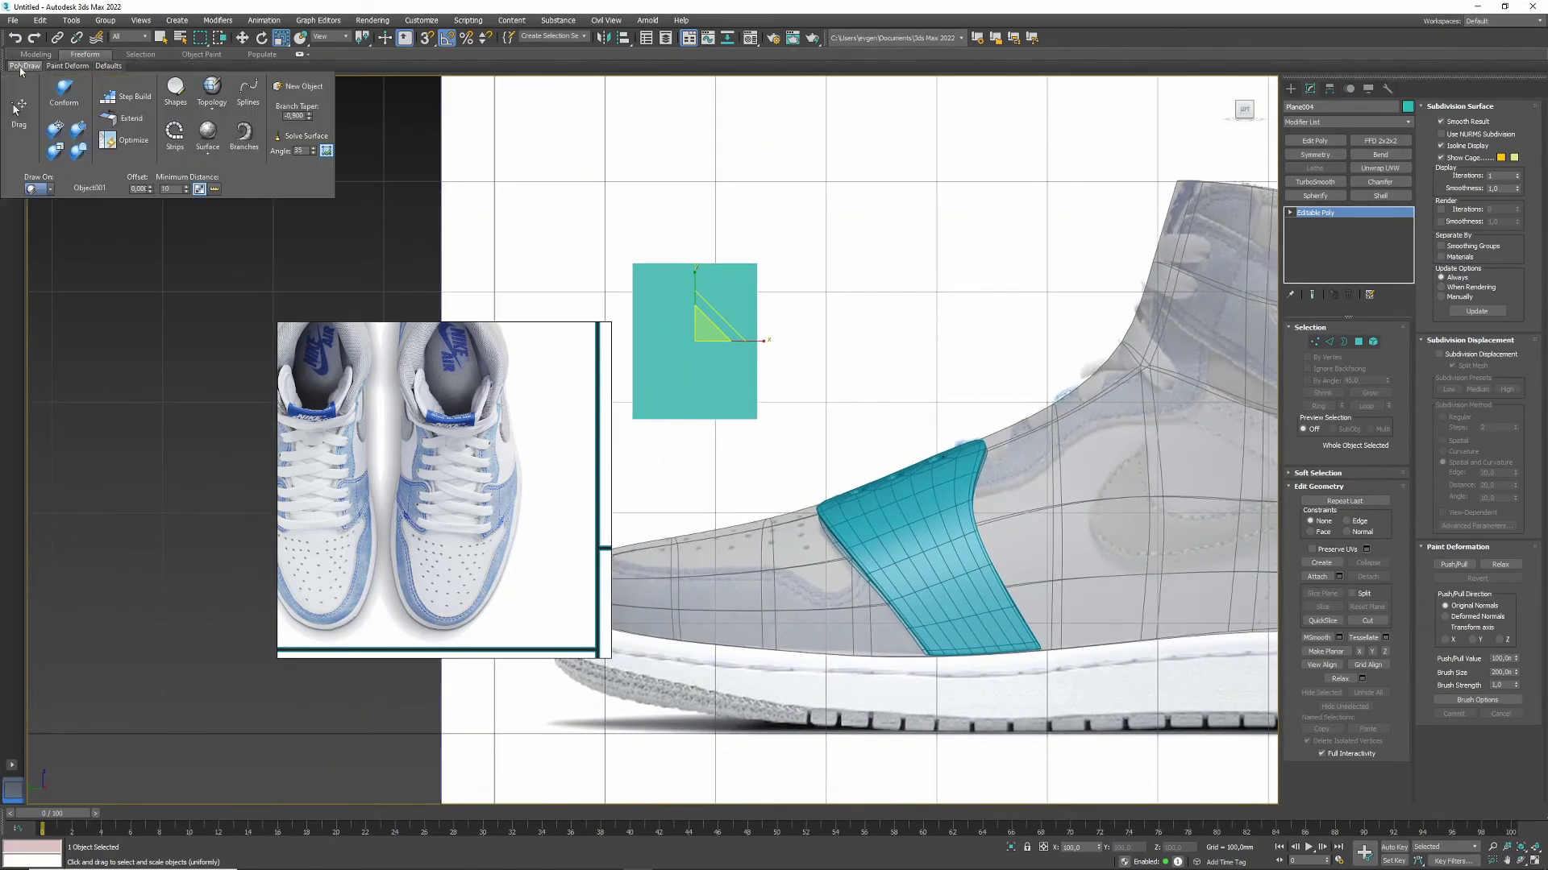
pyautogui.moveTo(979, 502); pyautogui.dragTo(808, 500, button='middle')
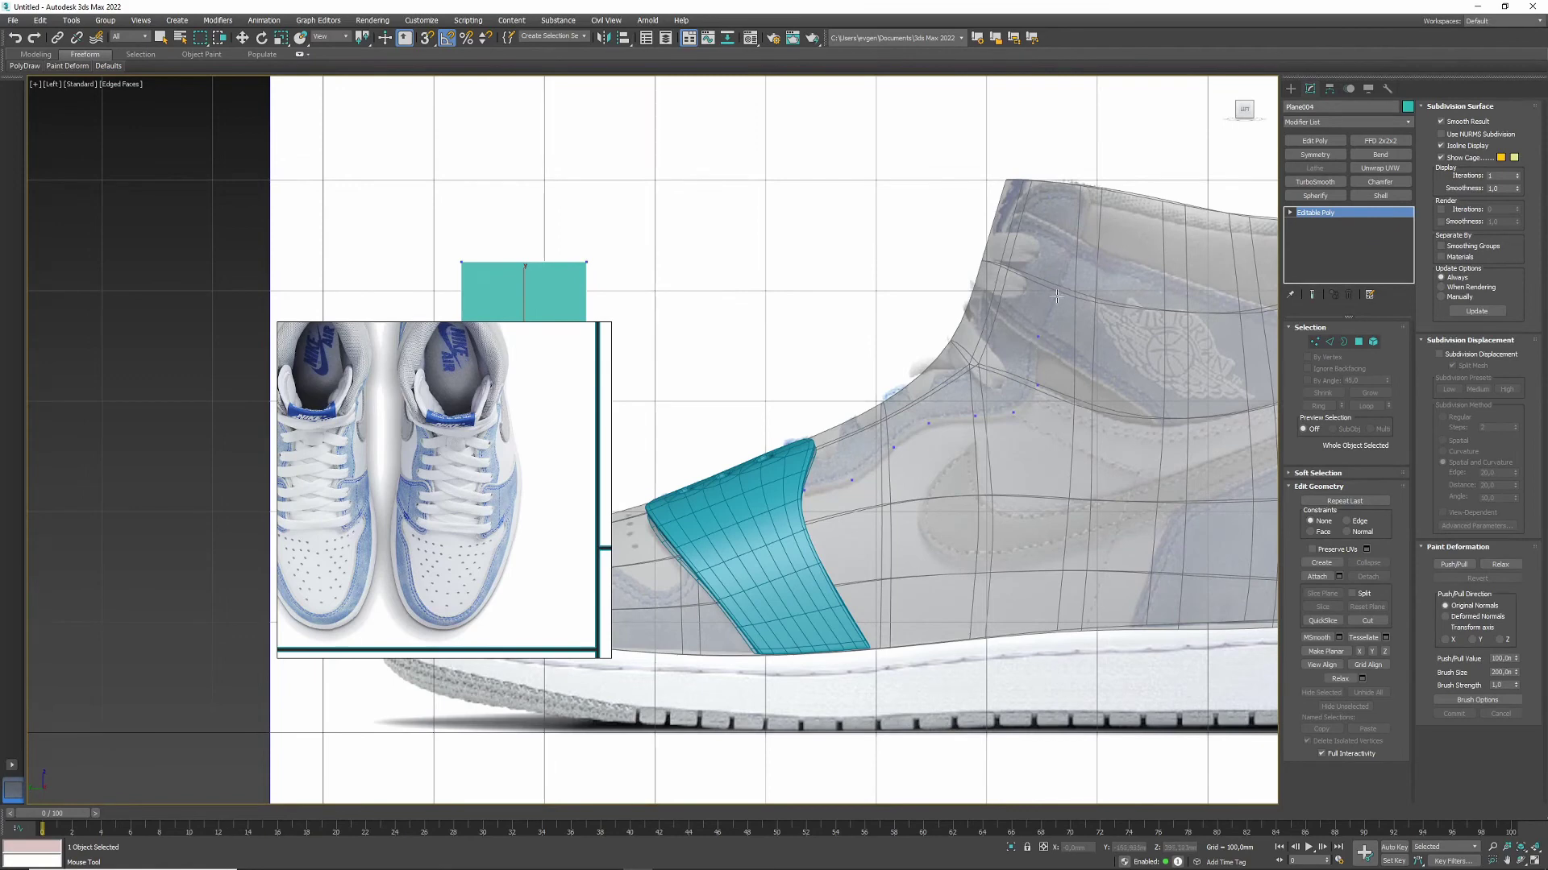
# Step: Show edged faces in the Perspective view and fill the Step Build points into a strip of quads up to the collar
pyautogui.hotkey('alt', 'w')
pyautogui.keyDown('alt'); pyautogui.moveTo(1027, 613); pyautogui.dragTo(1034, 622, button='middle'); pyautogui.keyUp('alt')
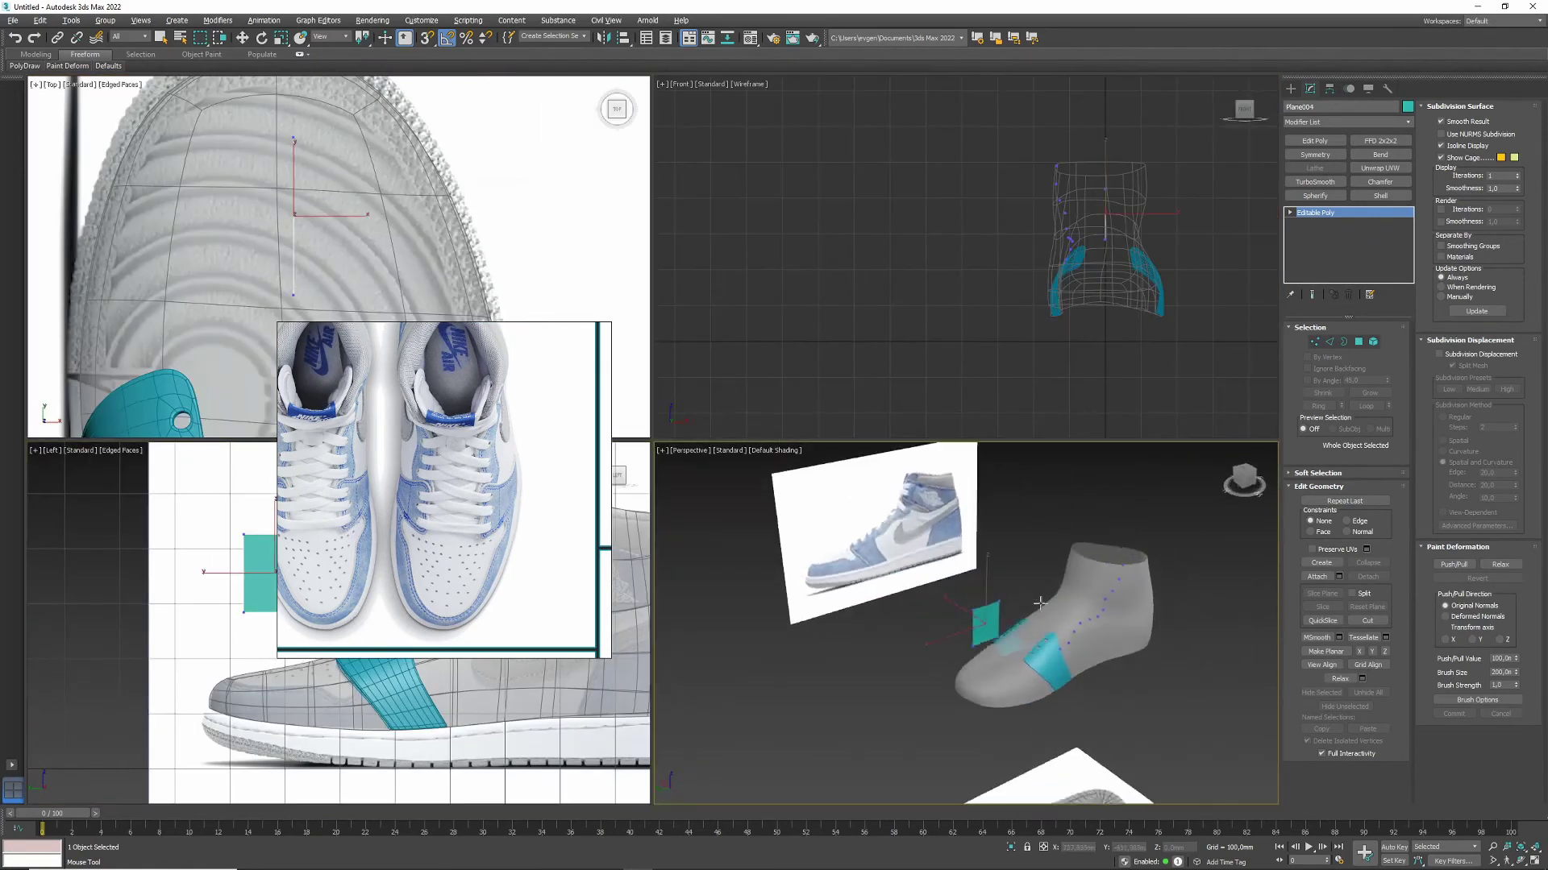
pyautogui.scroll(6, 1034, 621)
pyautogui.hotkey('alt', 'w')
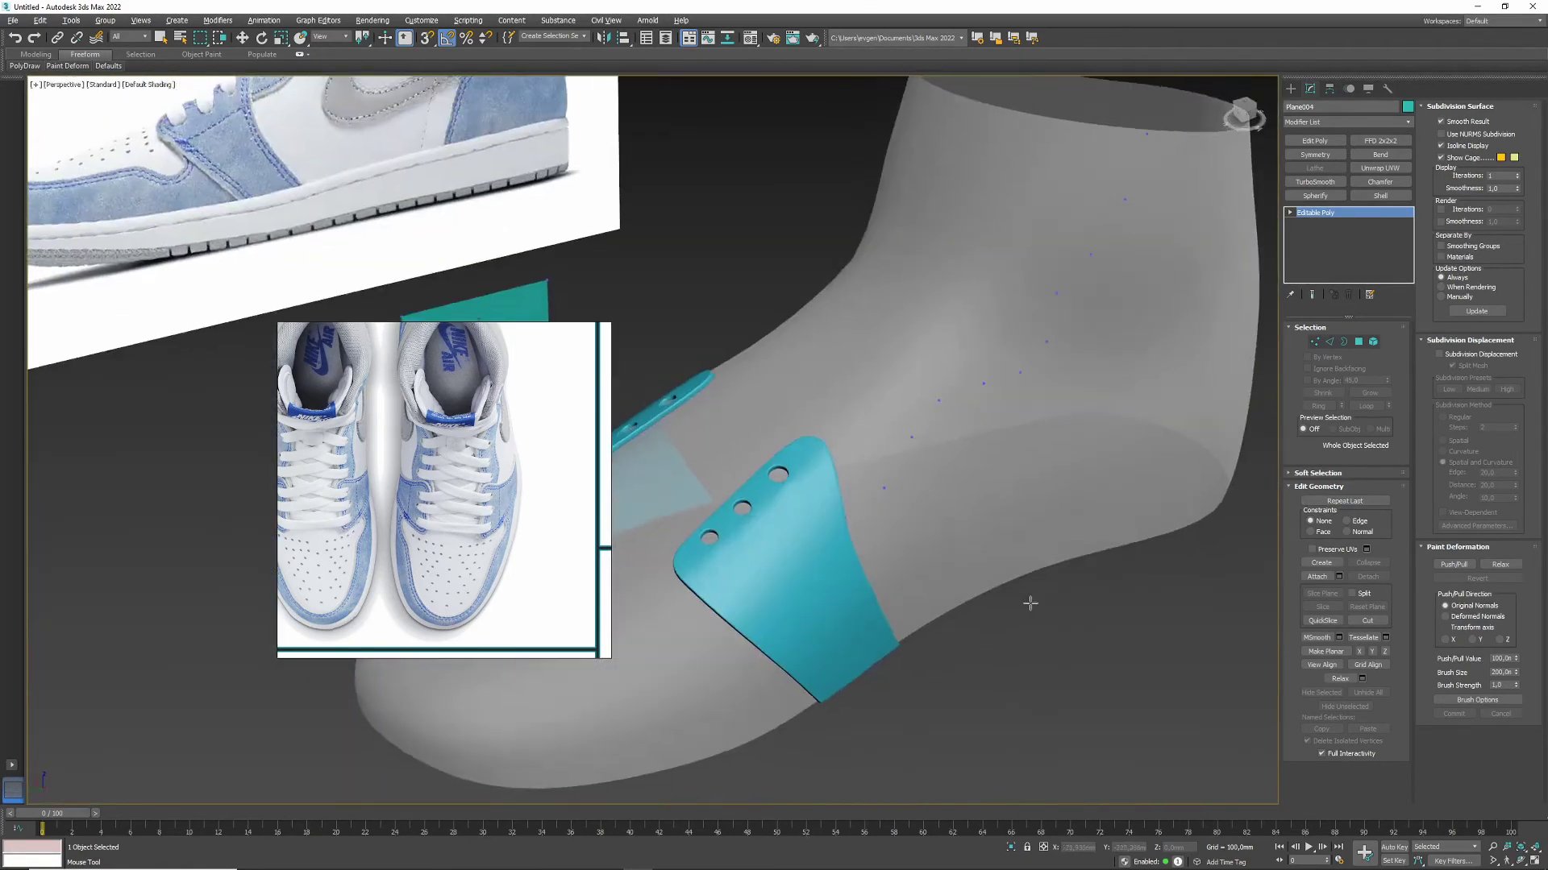
pyautogui.scroll(2, 833, 430)
pyautogui.press('F4')
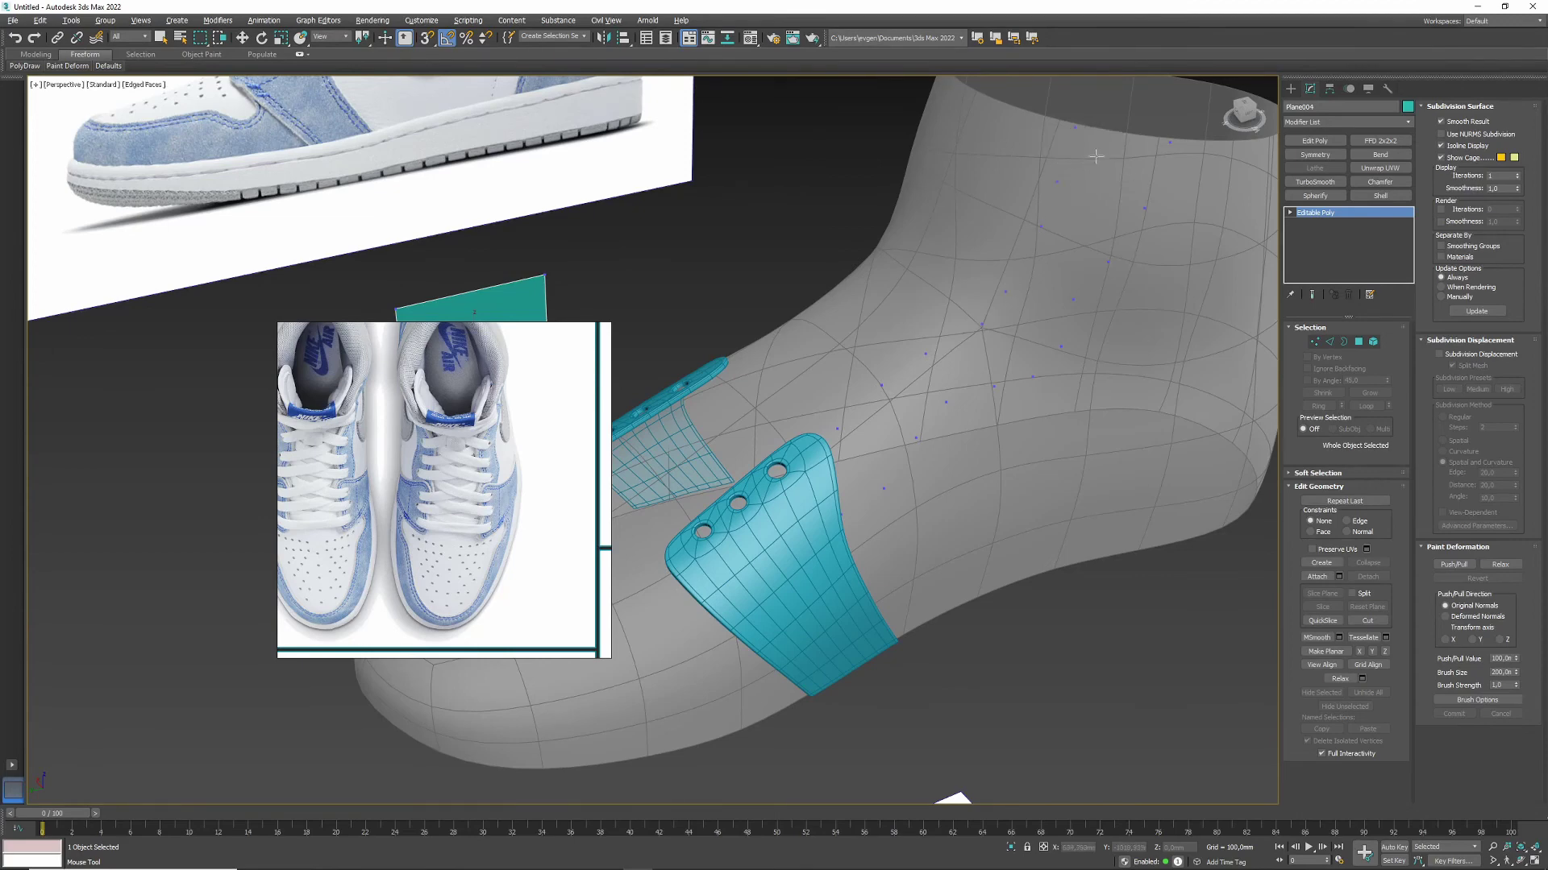
pyautogui.moveTo(1096, 155)
pyautogui.mouseDown()
pyautogui.moveTo(1122, 196)
pyautogui.moveTo(1075, 215)
pyautogui.moveTo(1108, 254)
pyautogui.mouseUp()
pyautogui.moveTo(862, 453)
pyautogui.mouseDown()
pyautogui.moveTo(1025, 331)
pyautogui.moveTo(1046, 260)
pyautogui.moveTo(1056, 274)
pyautogui.moveTo(1108, 256)
pyautogui.mouseUp()
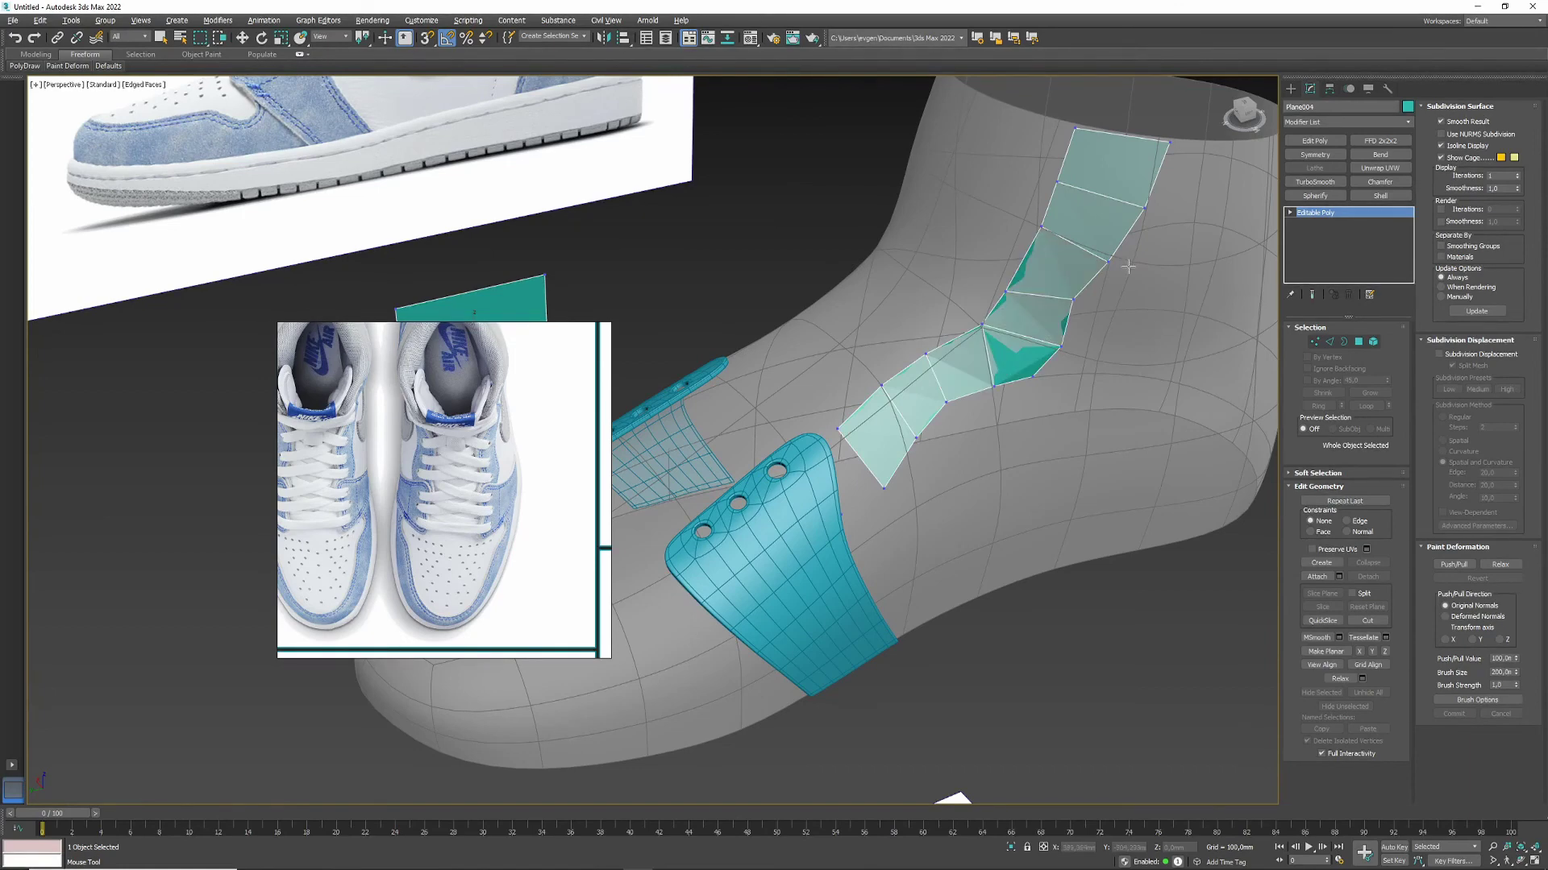
# Step: Add a lengthwise edge loop through the middle of the new lacing strip
pyautogui.press('w')
pyautogui.keyDown('alt'); pyautogui.moveTo(959, 393); pyautogui.dragTo(928, 406, button='middle'); pyautogui.keyUp('alt')
pyautogui.press('2')
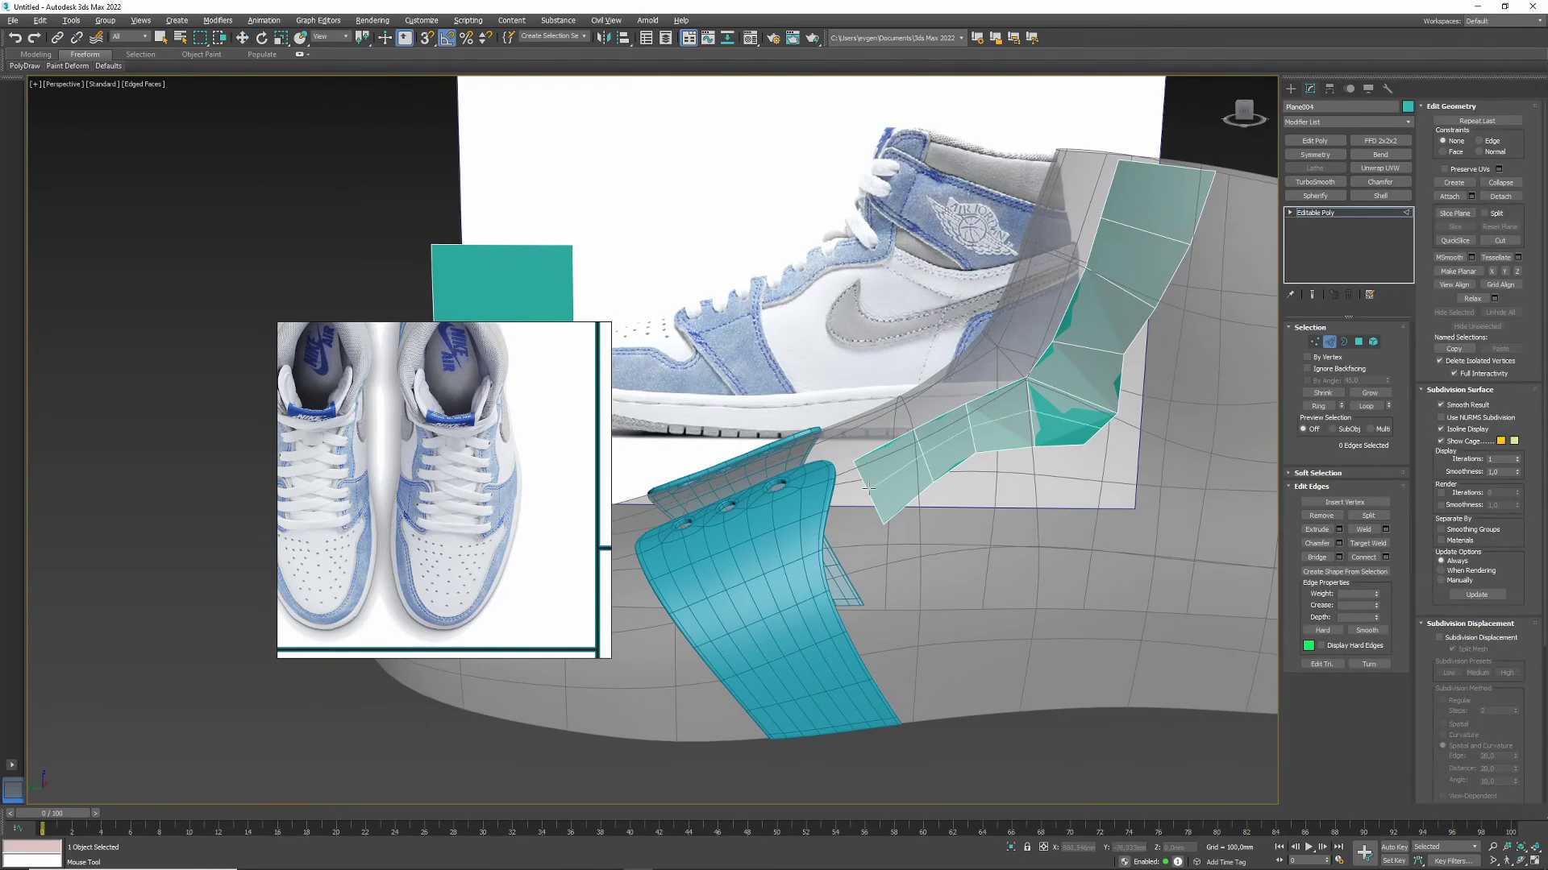
pyautogui.doubleClick(1061, 357)
# Step: Brush over the lacing strip with the Conform brush to fit it to the shoe surface
pyautogui.click(30, 66)
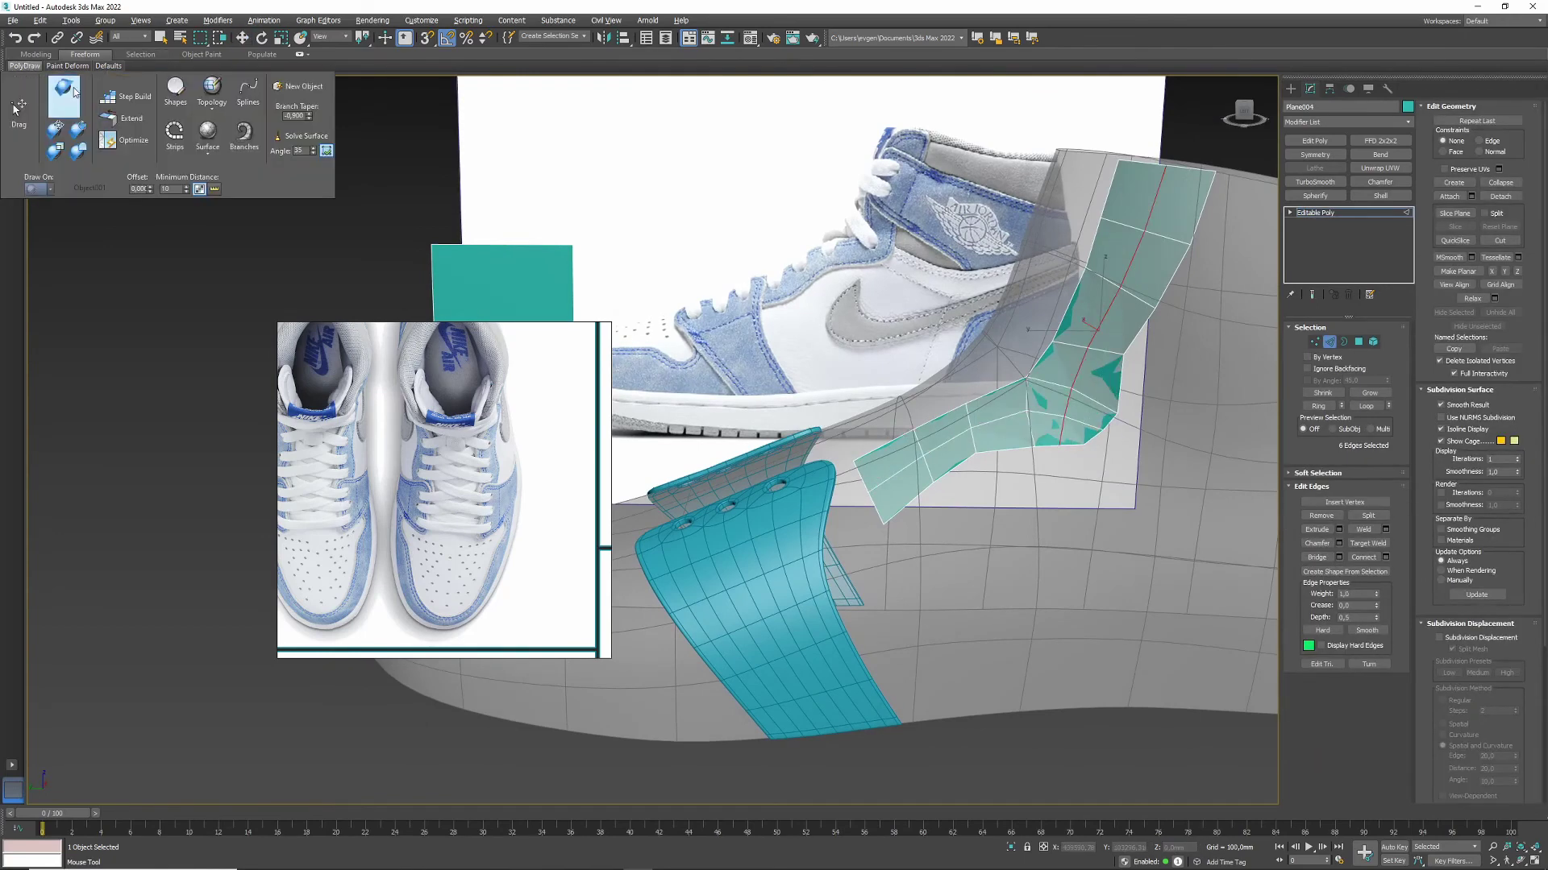
pyautogui.click(63, 95)
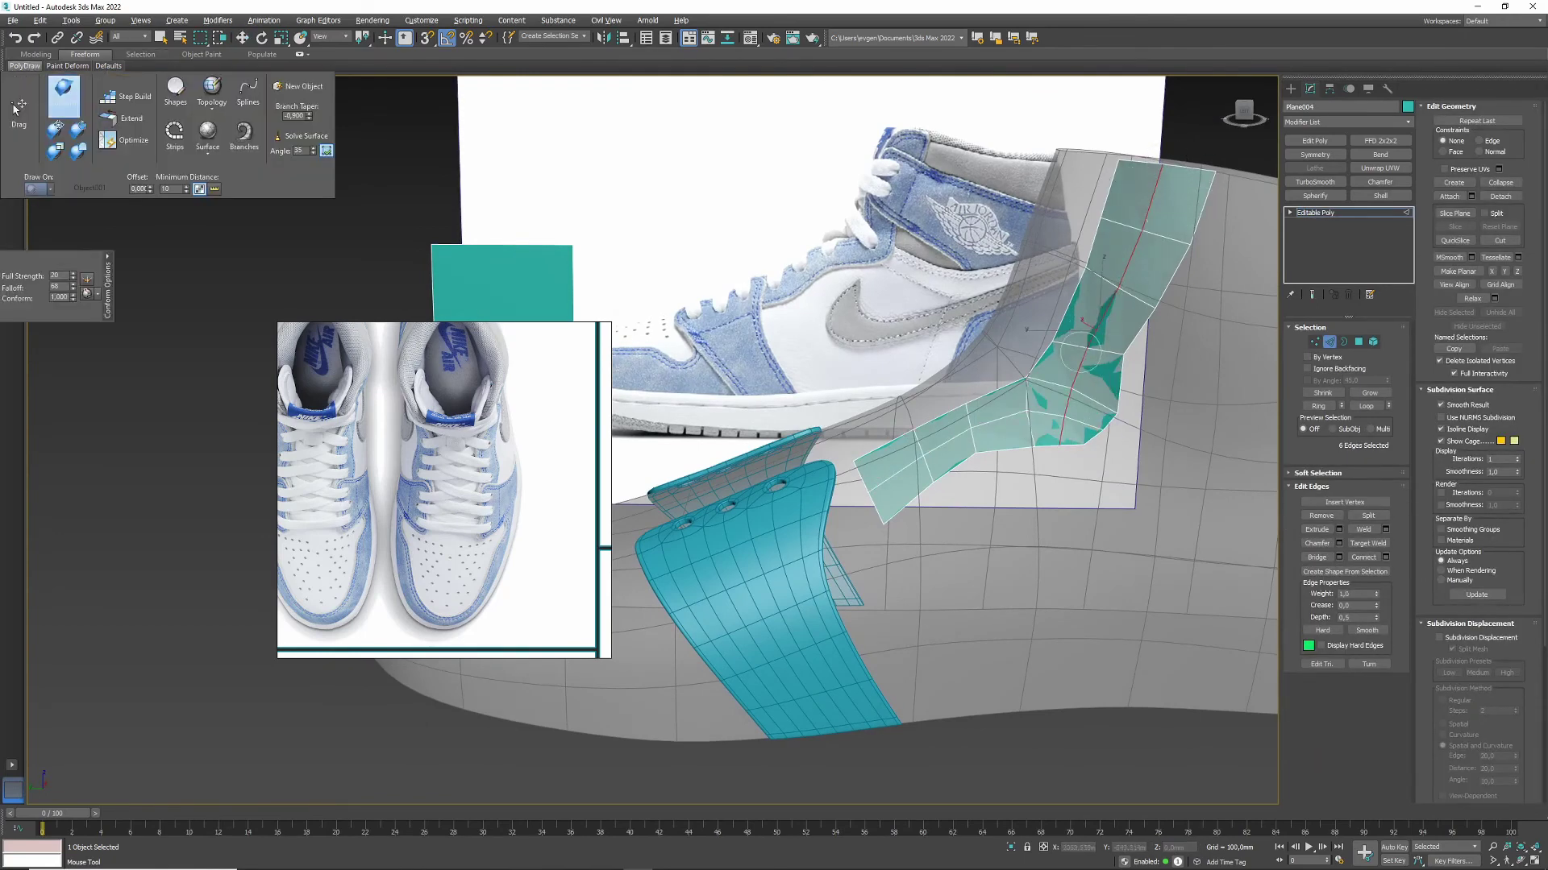
pyautogui.moveTo(1080, 354); pyautogui.dragTo(1040, 411)
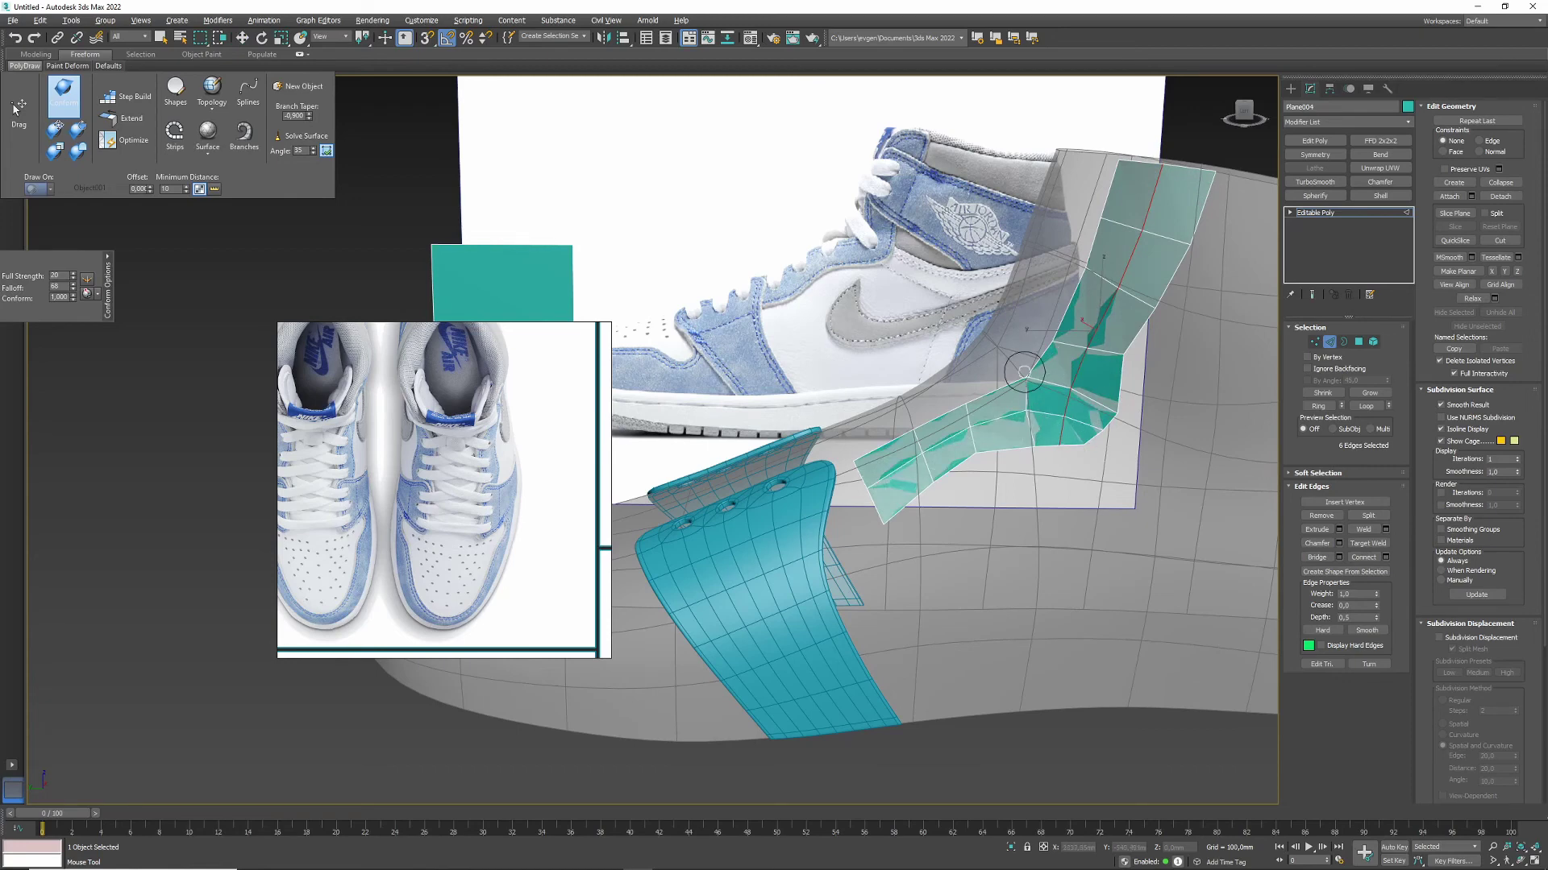
# Step: Select the two edges at the strip's front end and extend them forward over the side panel in the Left view
pyautogui.press('w')
pyautogui.keyDown('alt'); pyautogui.moveTo(1018, 404); pyautogui.dragTo(1040, 407, button='middle'); pyautogui.keyUp('alt')
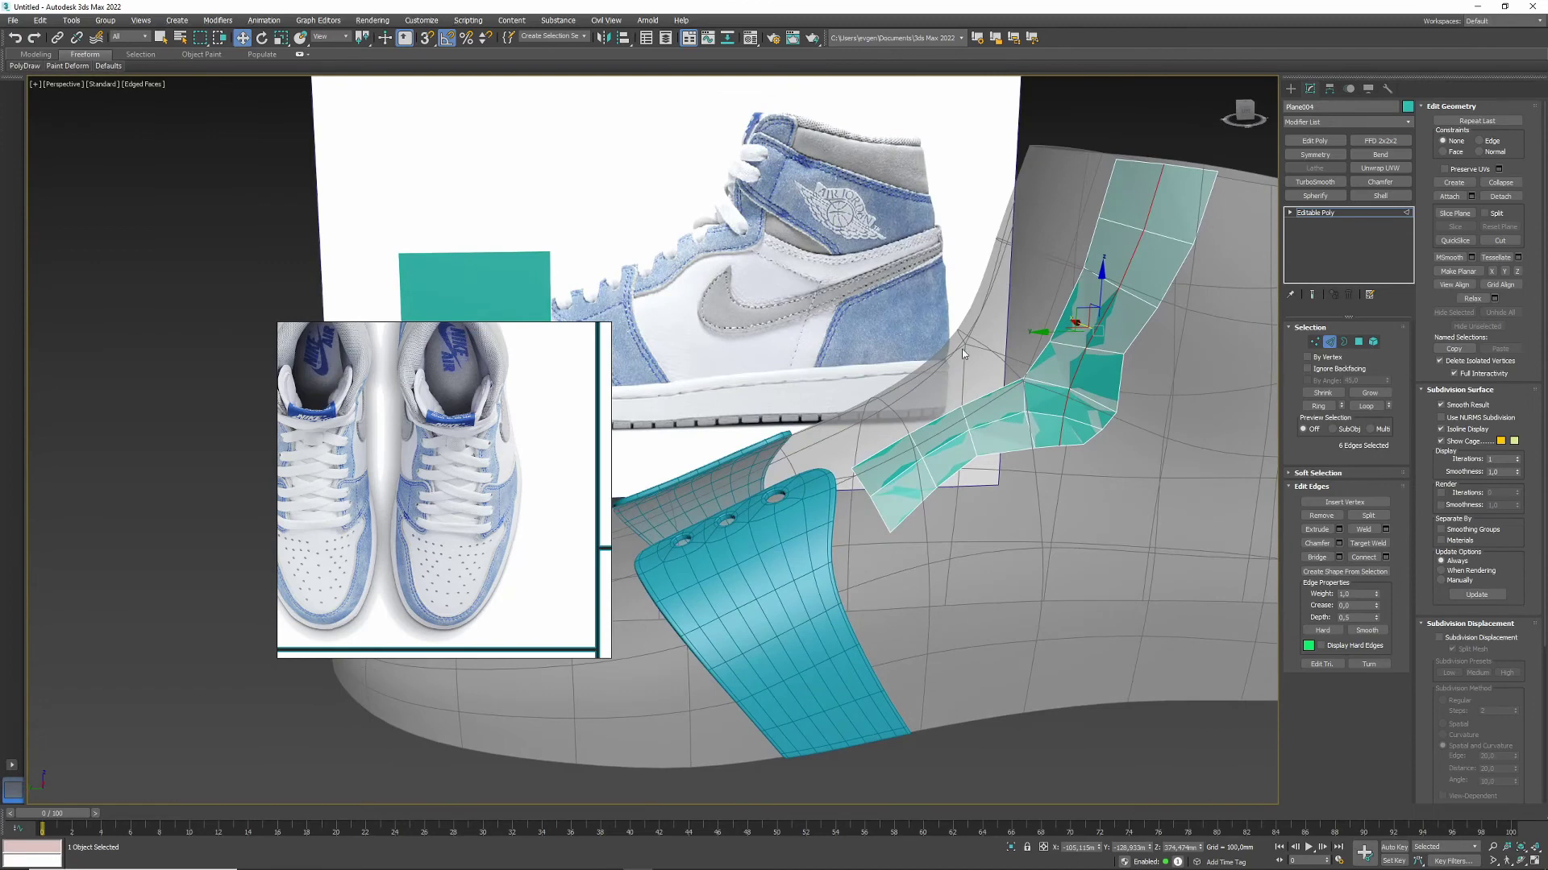
pyautogui.hotkey('alt', 'w')
pyautogui.hotkey('alt', 'w')
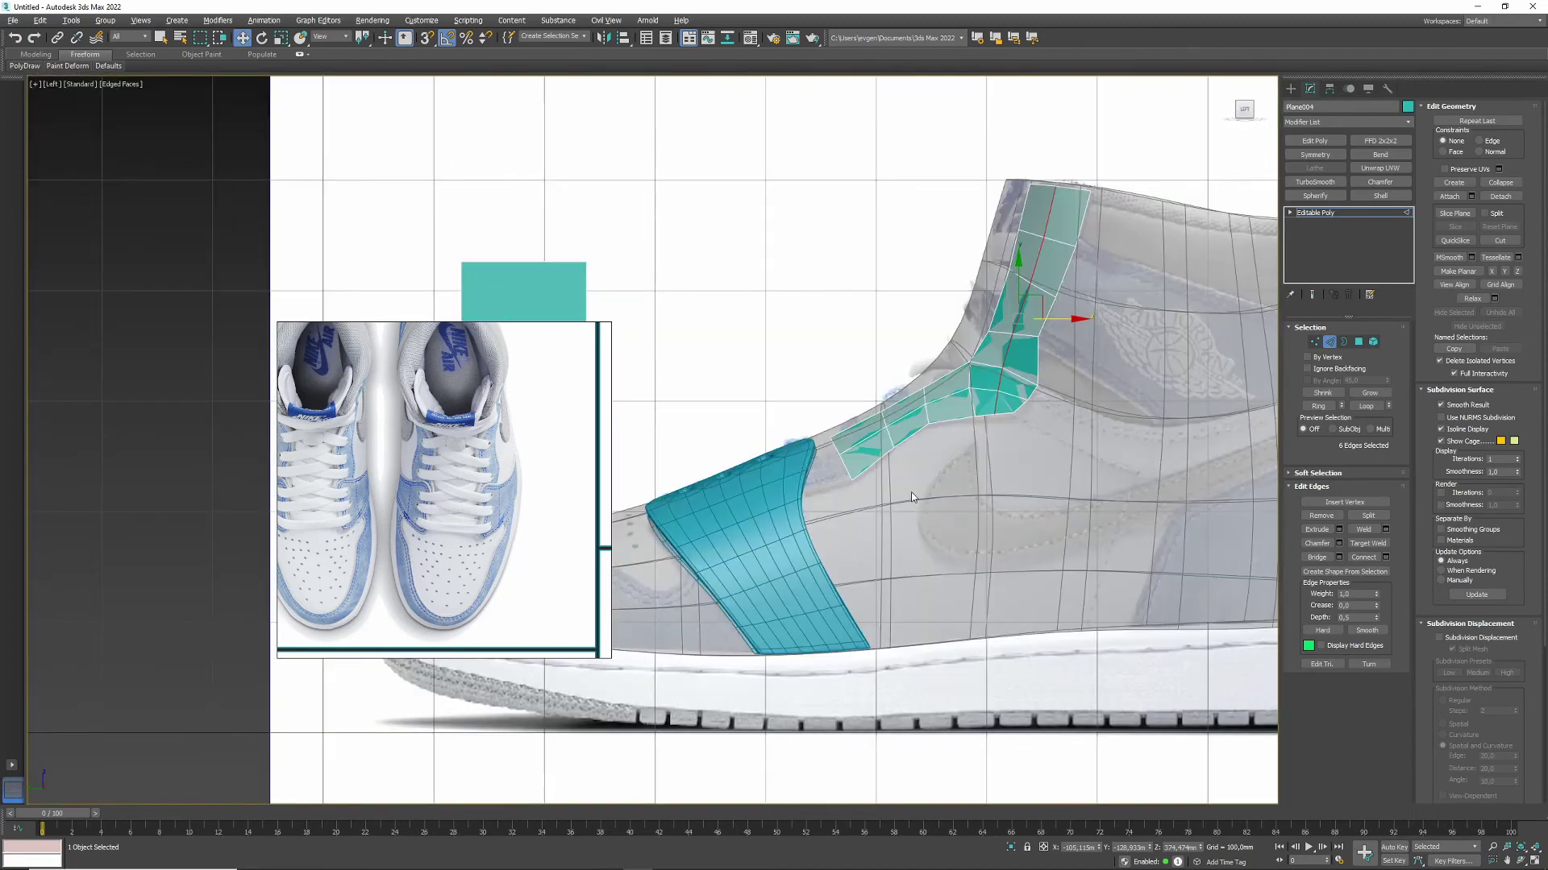
pyautogui.moveTo(911, 498); pyautogui.dragTo(927, 511, button='middle')
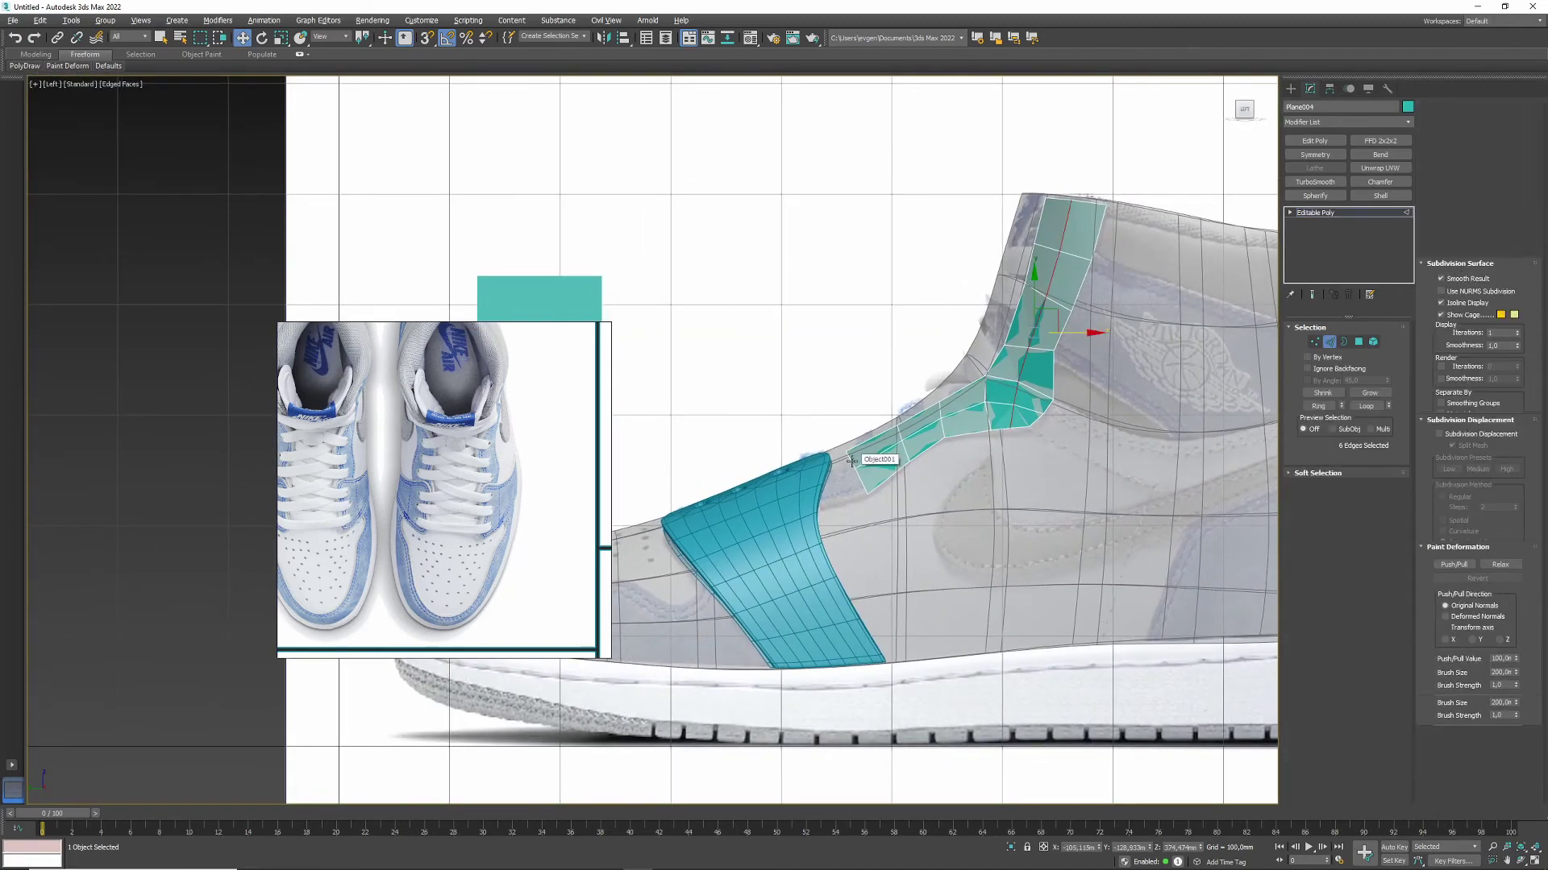
pyautogui.click(853, 463)
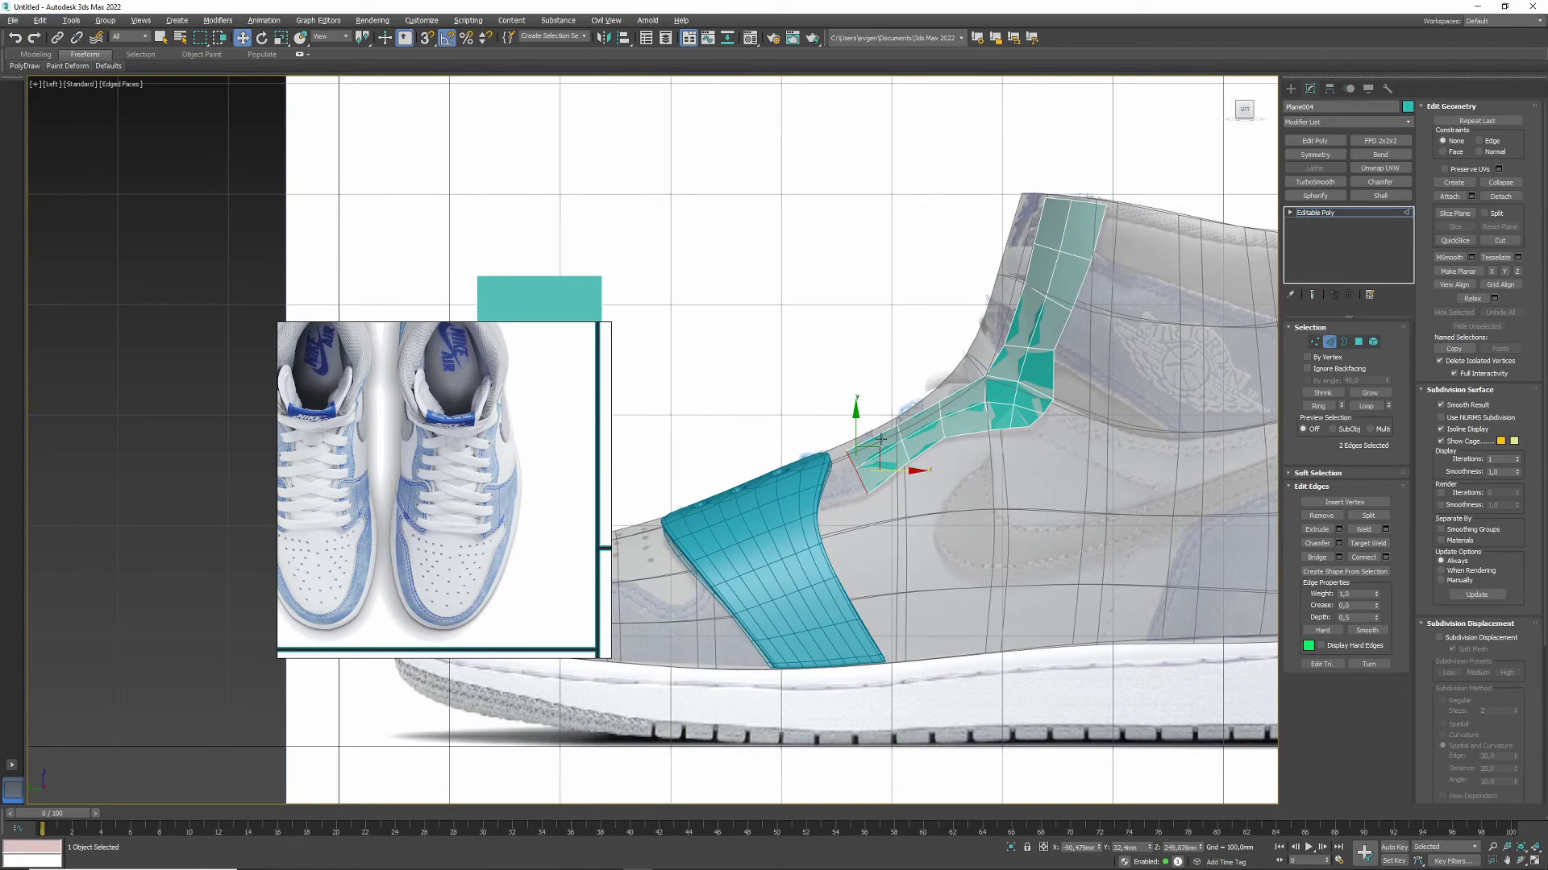
pyautogui.click(820, 468)
pyautogui.moveTo(820, 469); pyautogui.dragTo(821, 490, button='middle')
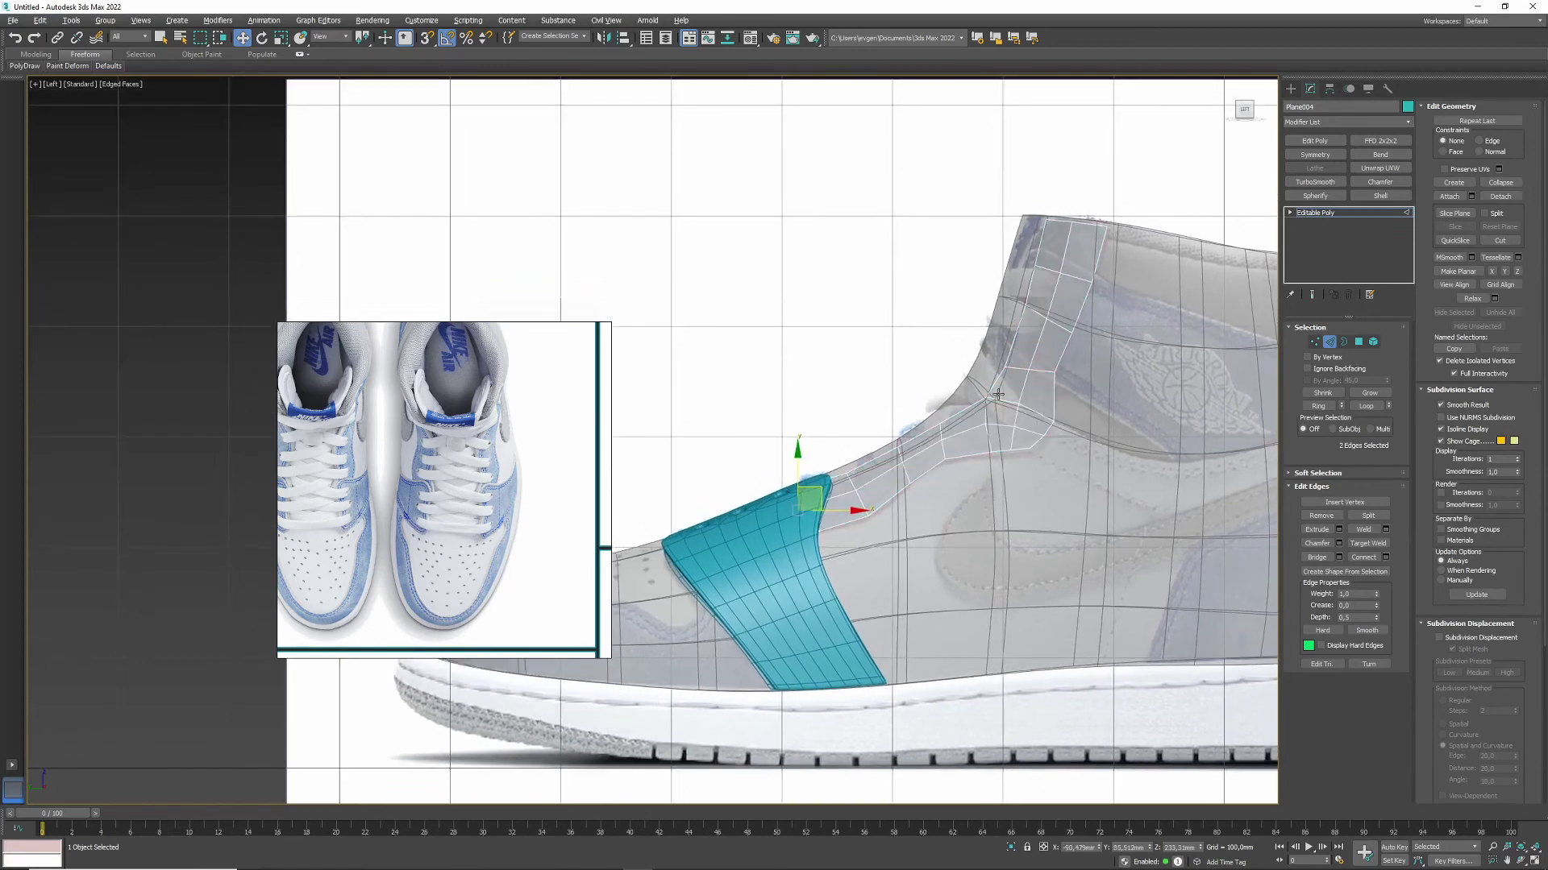
# Step: Reshape the lacing strip's inner edge above the ankle bend with the Conform Move brush to match the reference in the Left view
pyautogui.scroll(4, 998, 394)
pyautogui.press('1')
pyautogui.click(882, 453)
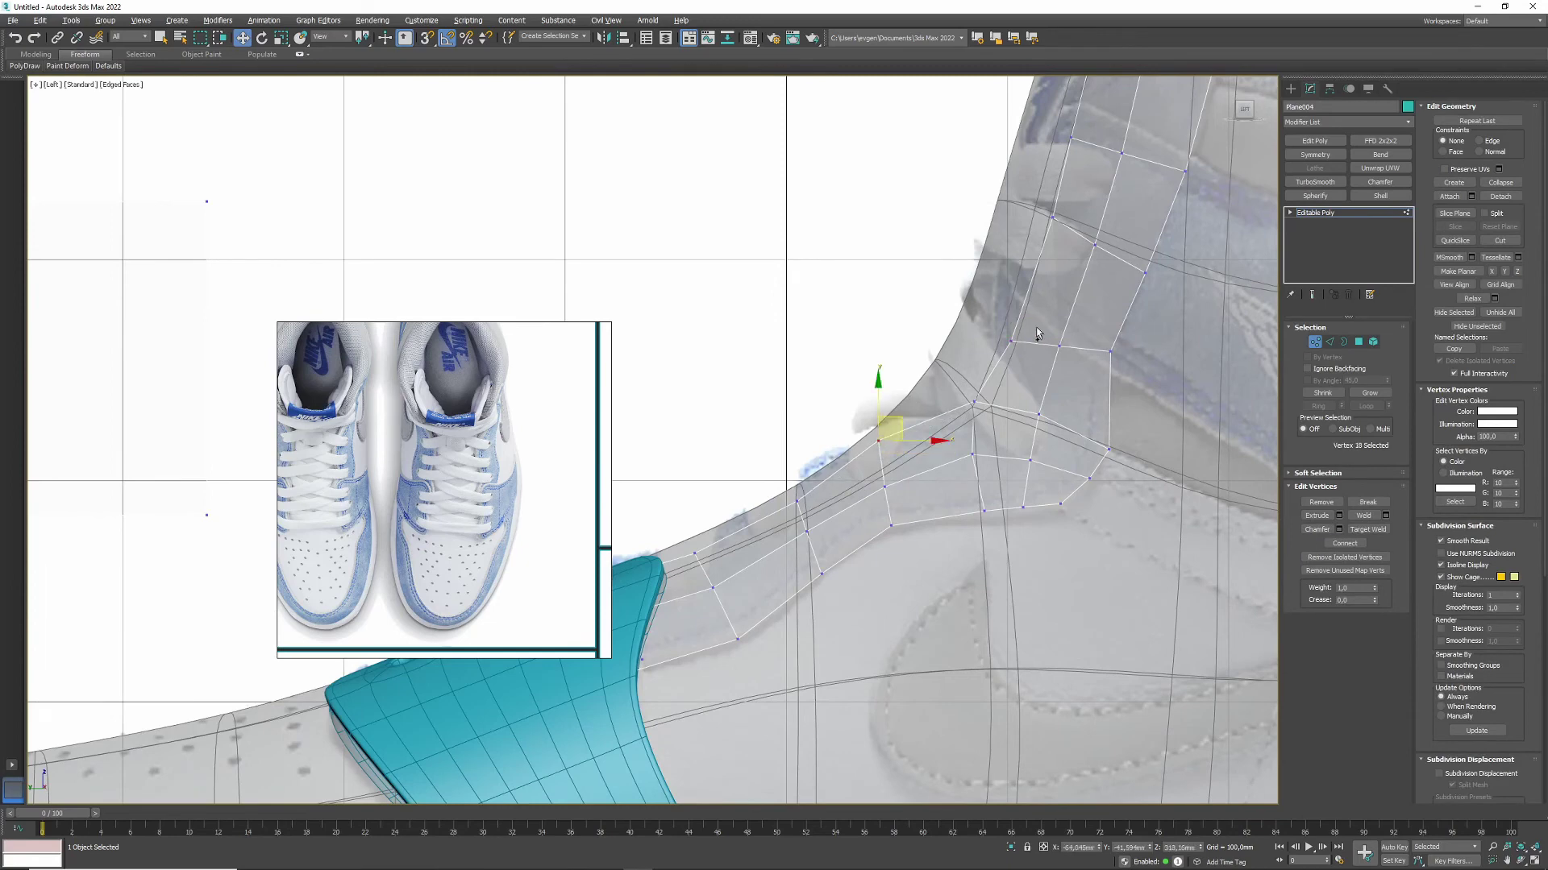
pyautogui.click(24, 65)
pyautogui.click(16, 110)
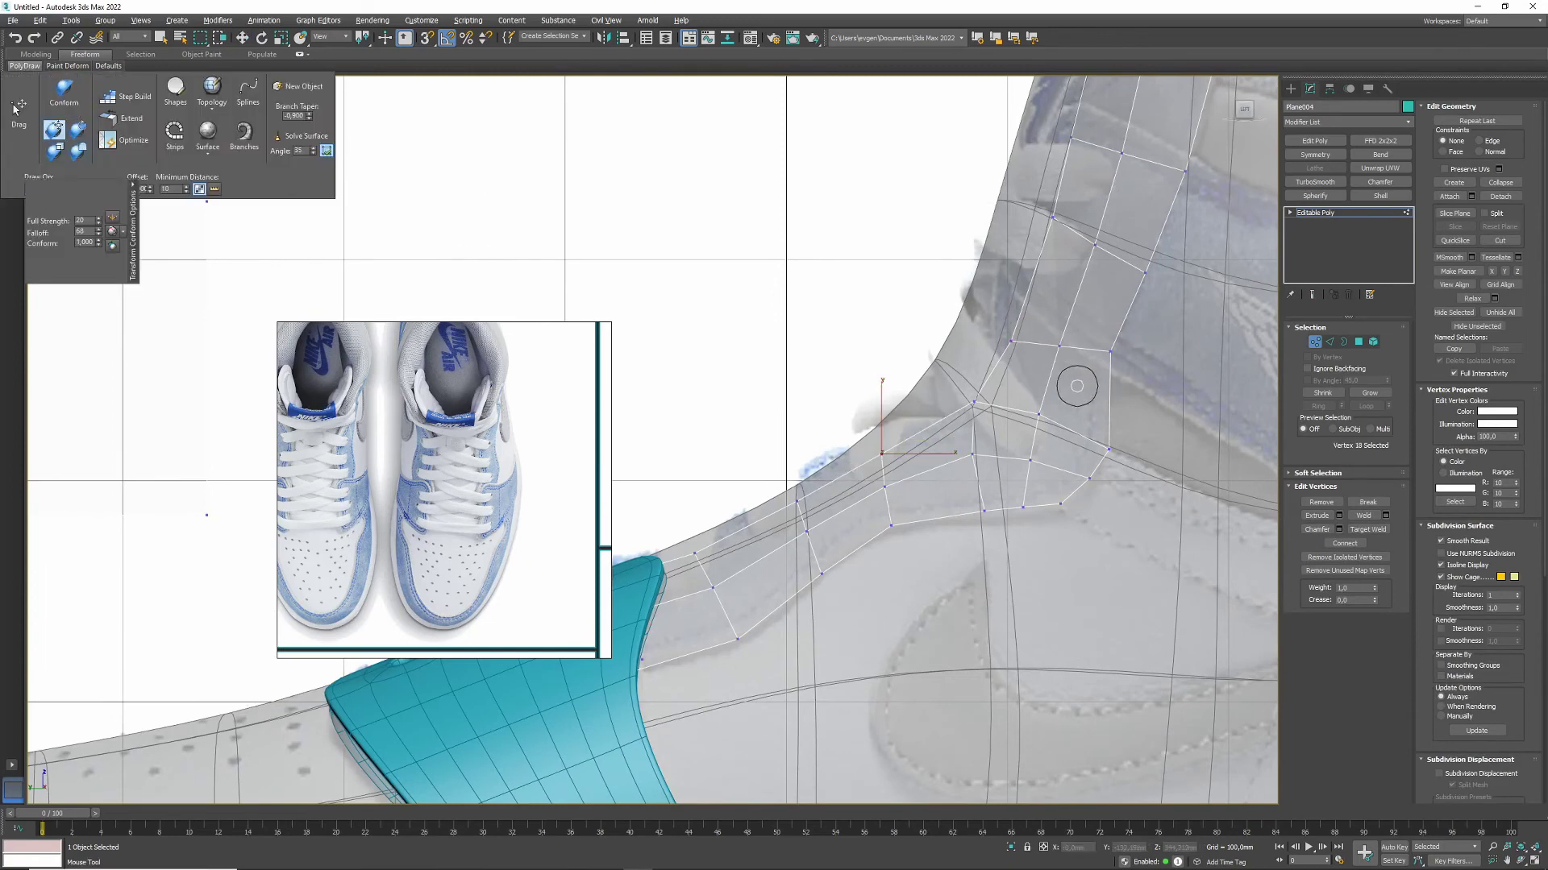
pyautogui.moveTo(1077, 386); pyautogui.dragTo(933, 428, button='middle')
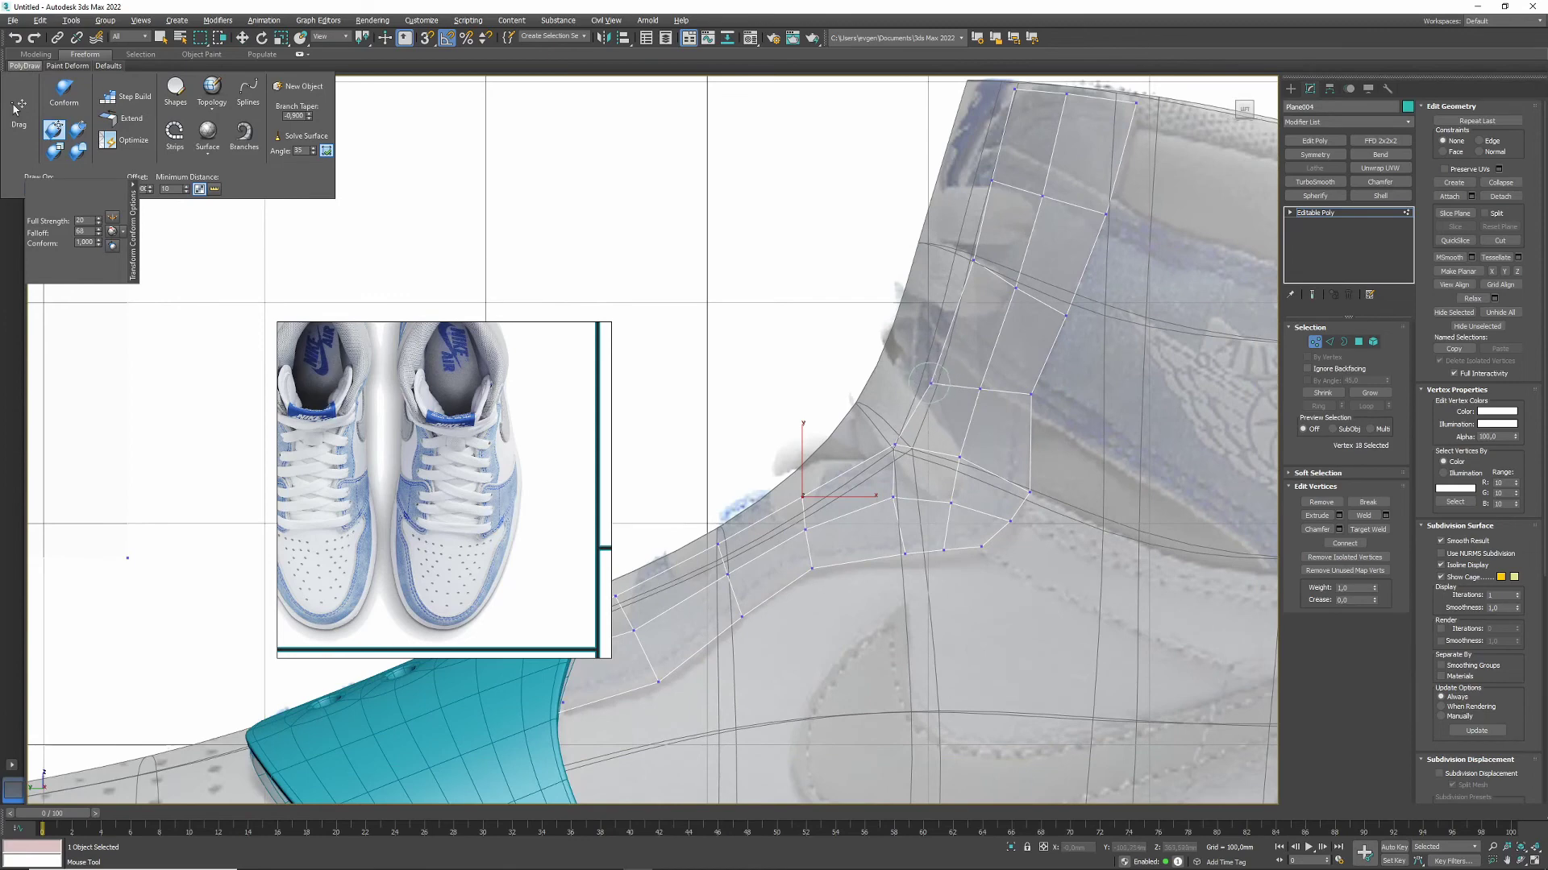
pyautogui.moveTo(918, 370); pyautogui.dragTo(939, 271)
pyautogui.hotkey('ctrl', 'z')
pyautogui.click(16, 109)
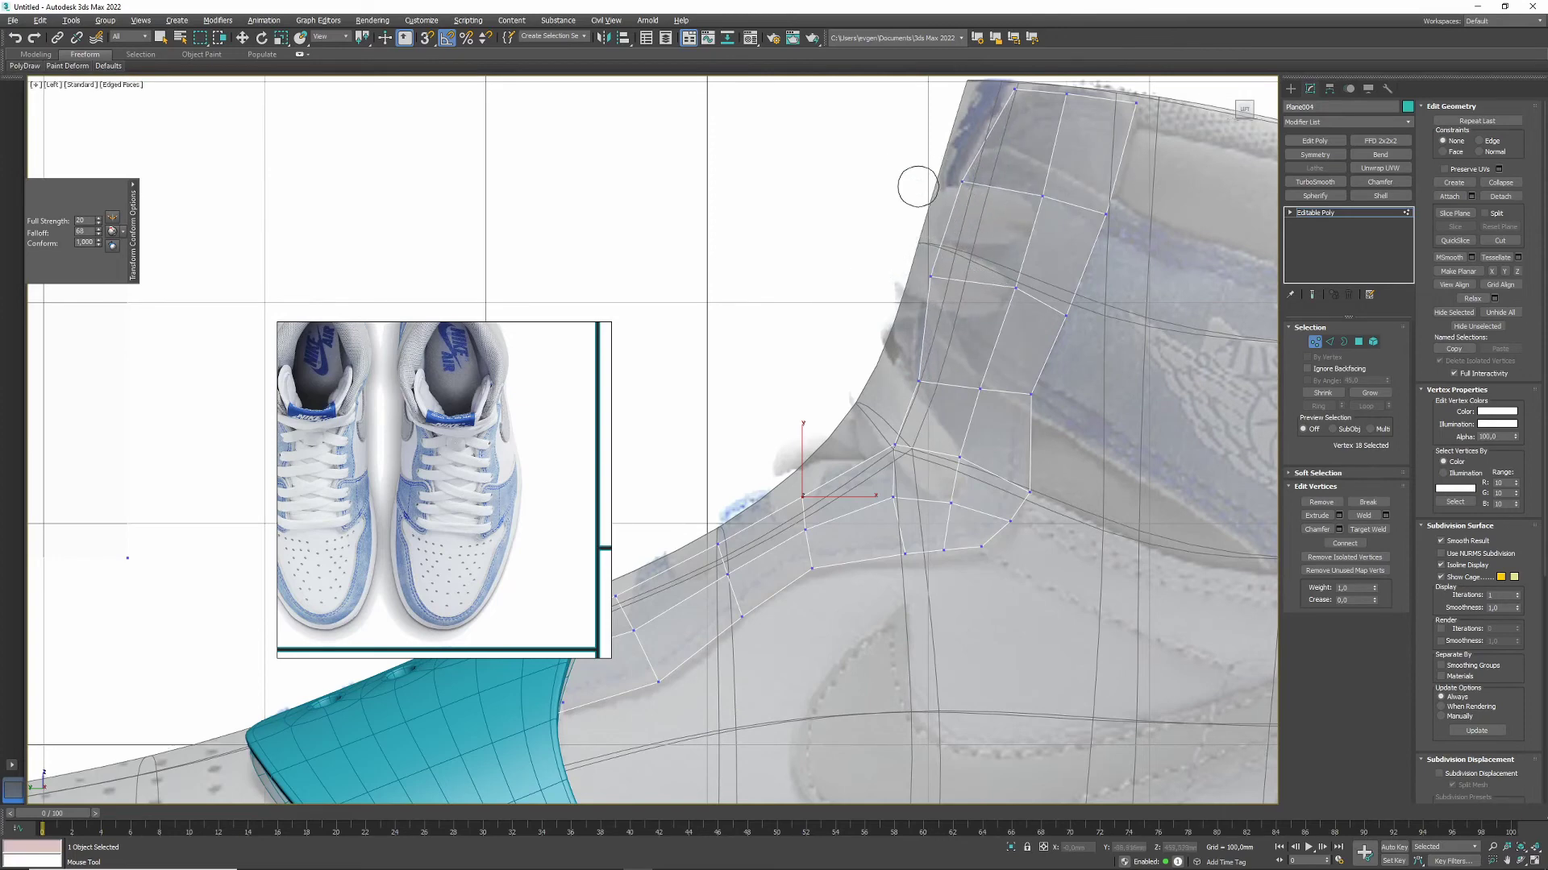
# Step: Brush-move the vertices along the strip's lower edge and ankle corner to follow the reference outline
pyautogui.moveTo(1036, 515); pyautogui.dragTo(1040, 433, button='middle')
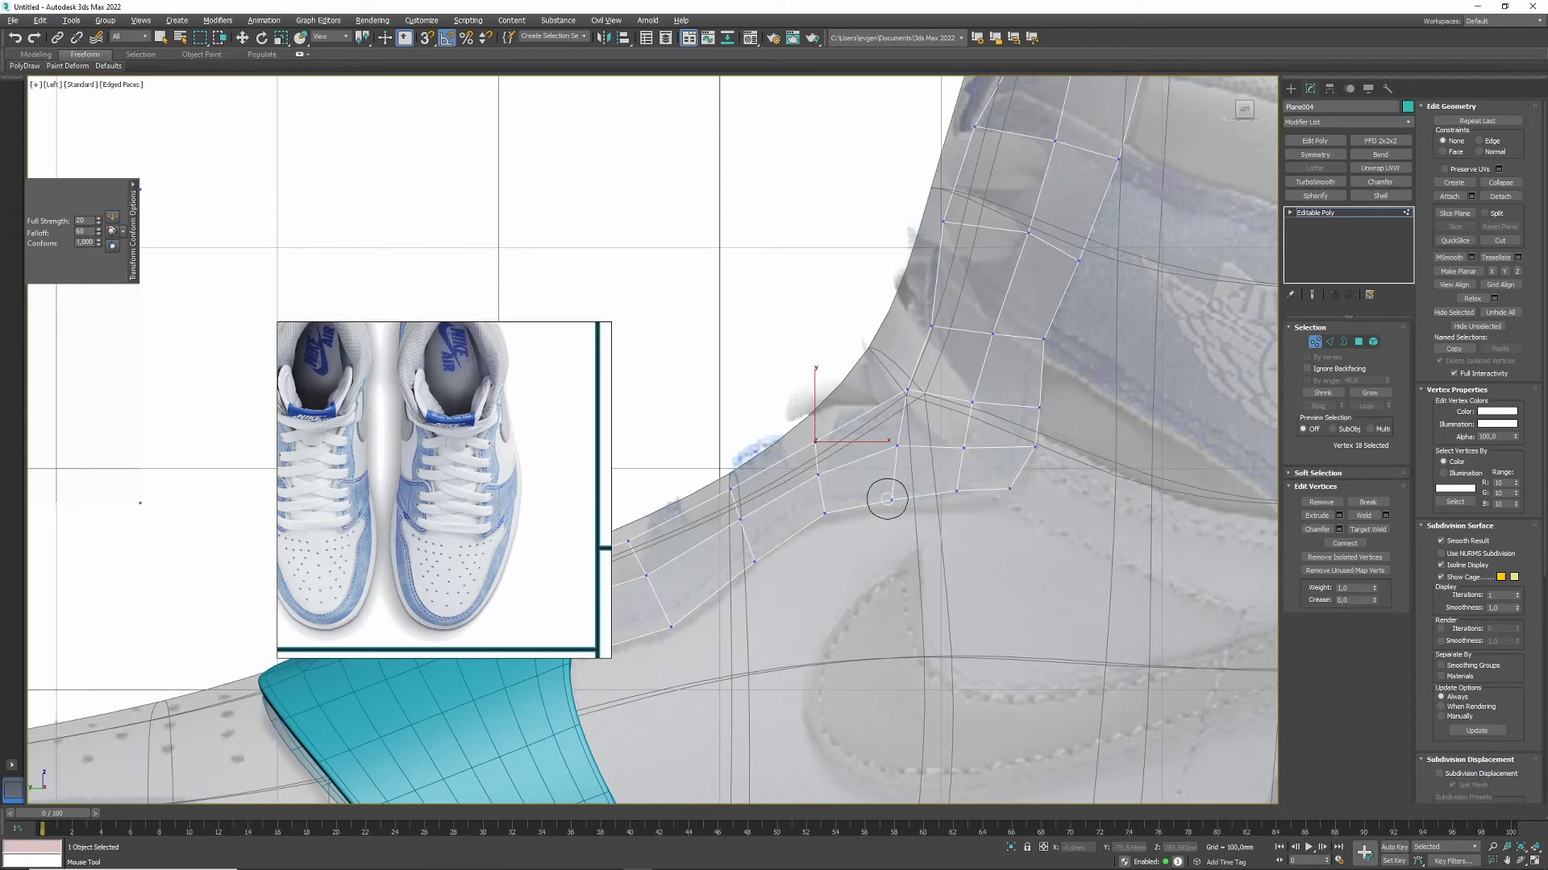
pyautogui.moveTo(855, 554); pyautogui.dragTo(914, 572, button='middle')
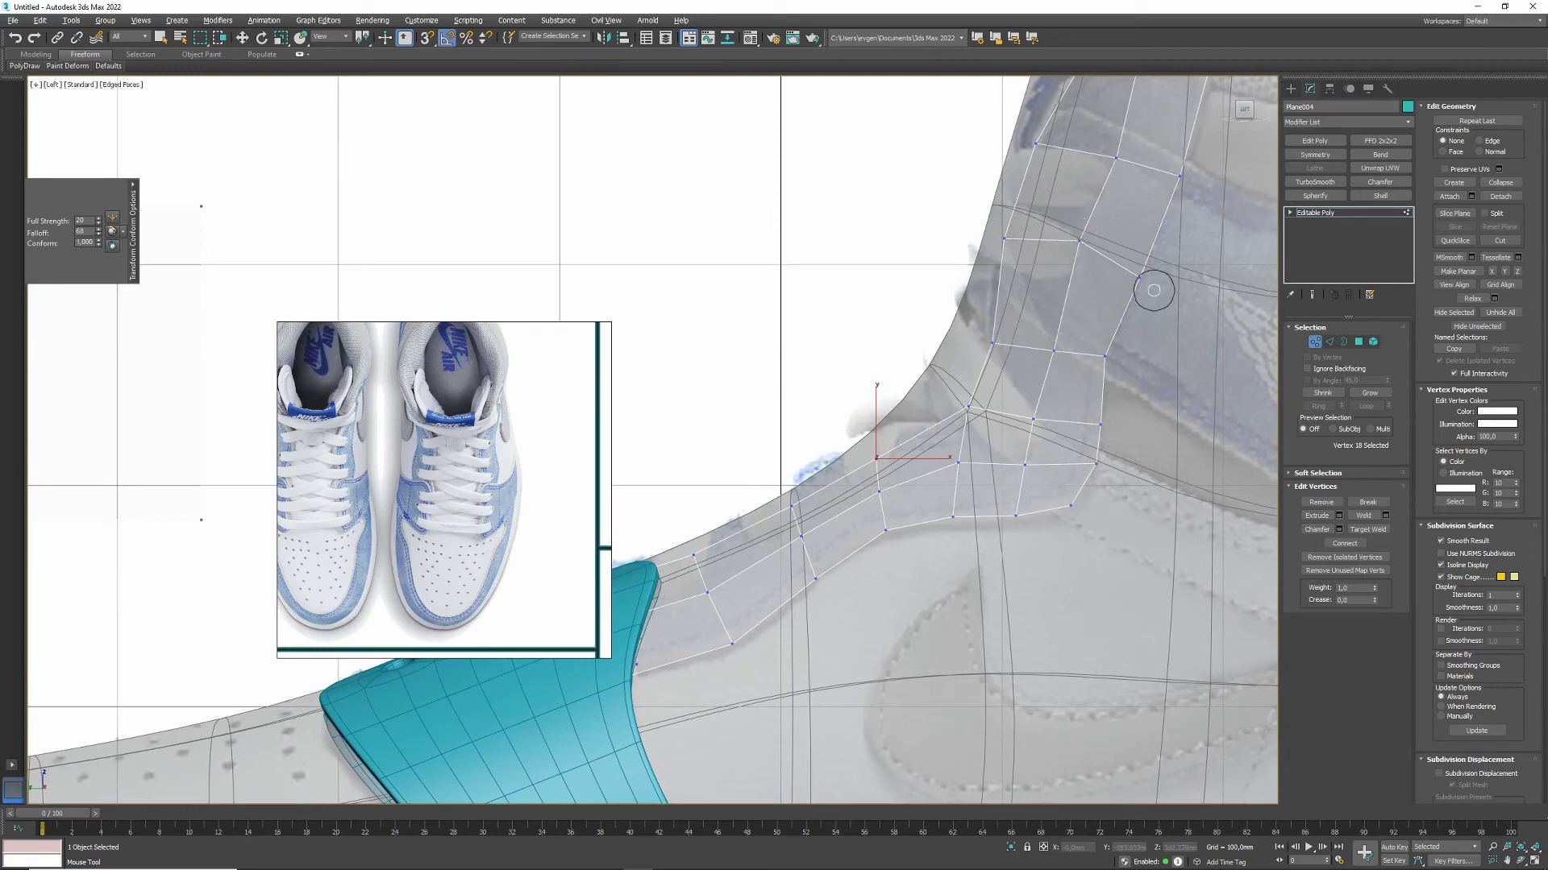
pyautogui.moveTo(1135, 282); pyautogui.dragTo(1061, 284)
pyautogui.hotkey('ctrl', 'z')
# Step: Add two crosswise edge loops to the strip's ankle section and shape its outline and rounded collar corner with the Conform Move brush
pyautogui.press('w')
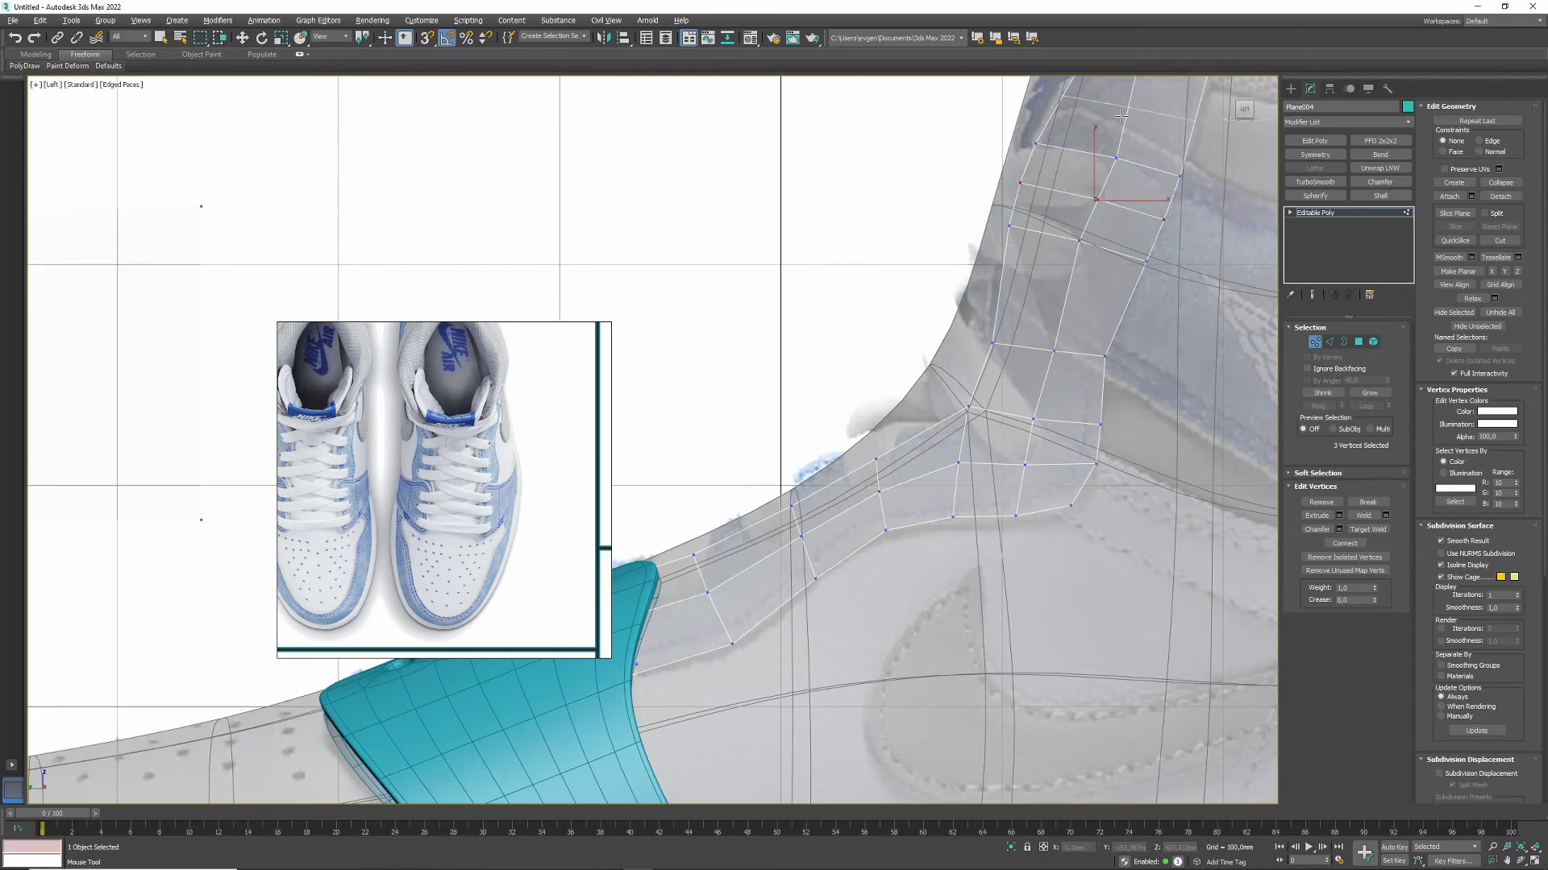
pyautogui.press('w')
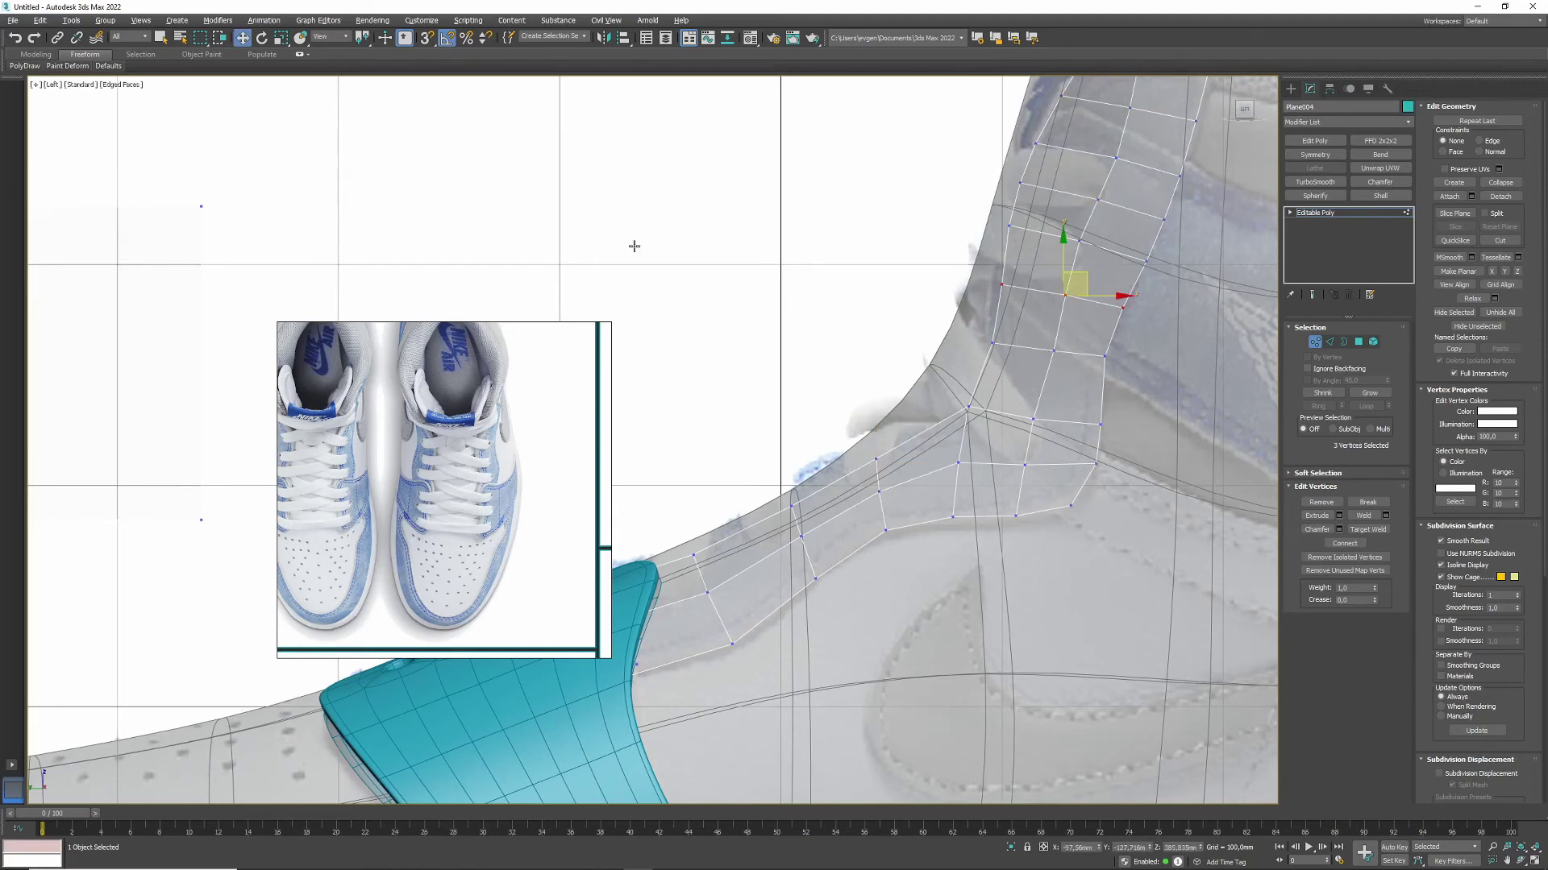
pyautogui.click(24, 65)
pyautogui.click(53, 129)
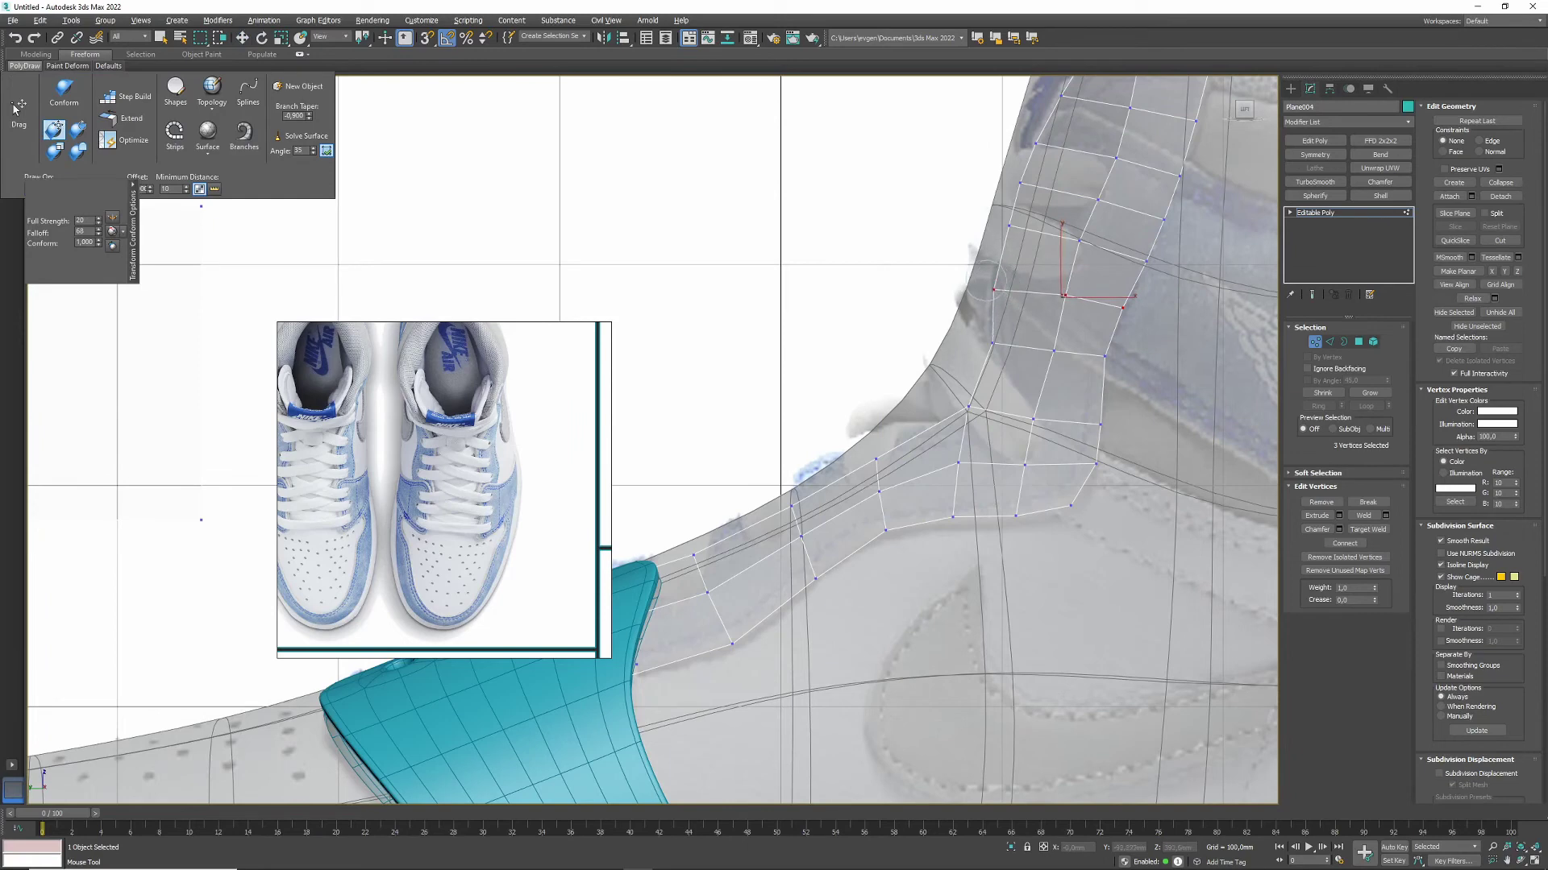
pyautogui.hotkey('shift', 'z')
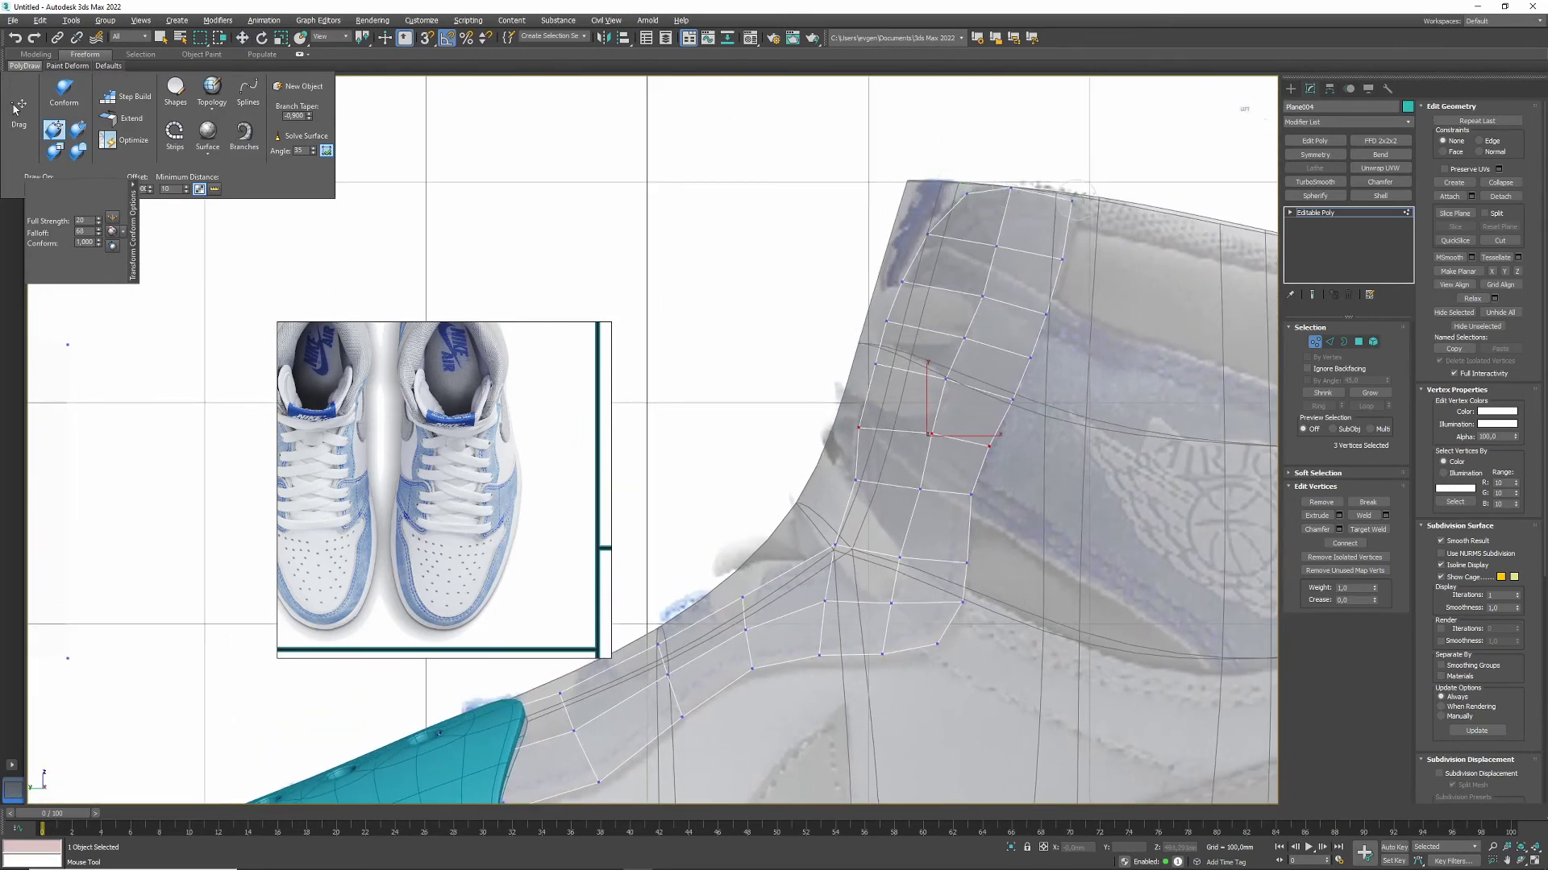
pyautogui.scroll(2, 952, 538)
pyautogui.moveTo(952, 538); pyautogui.dragTo(1052, 542, button='middle')
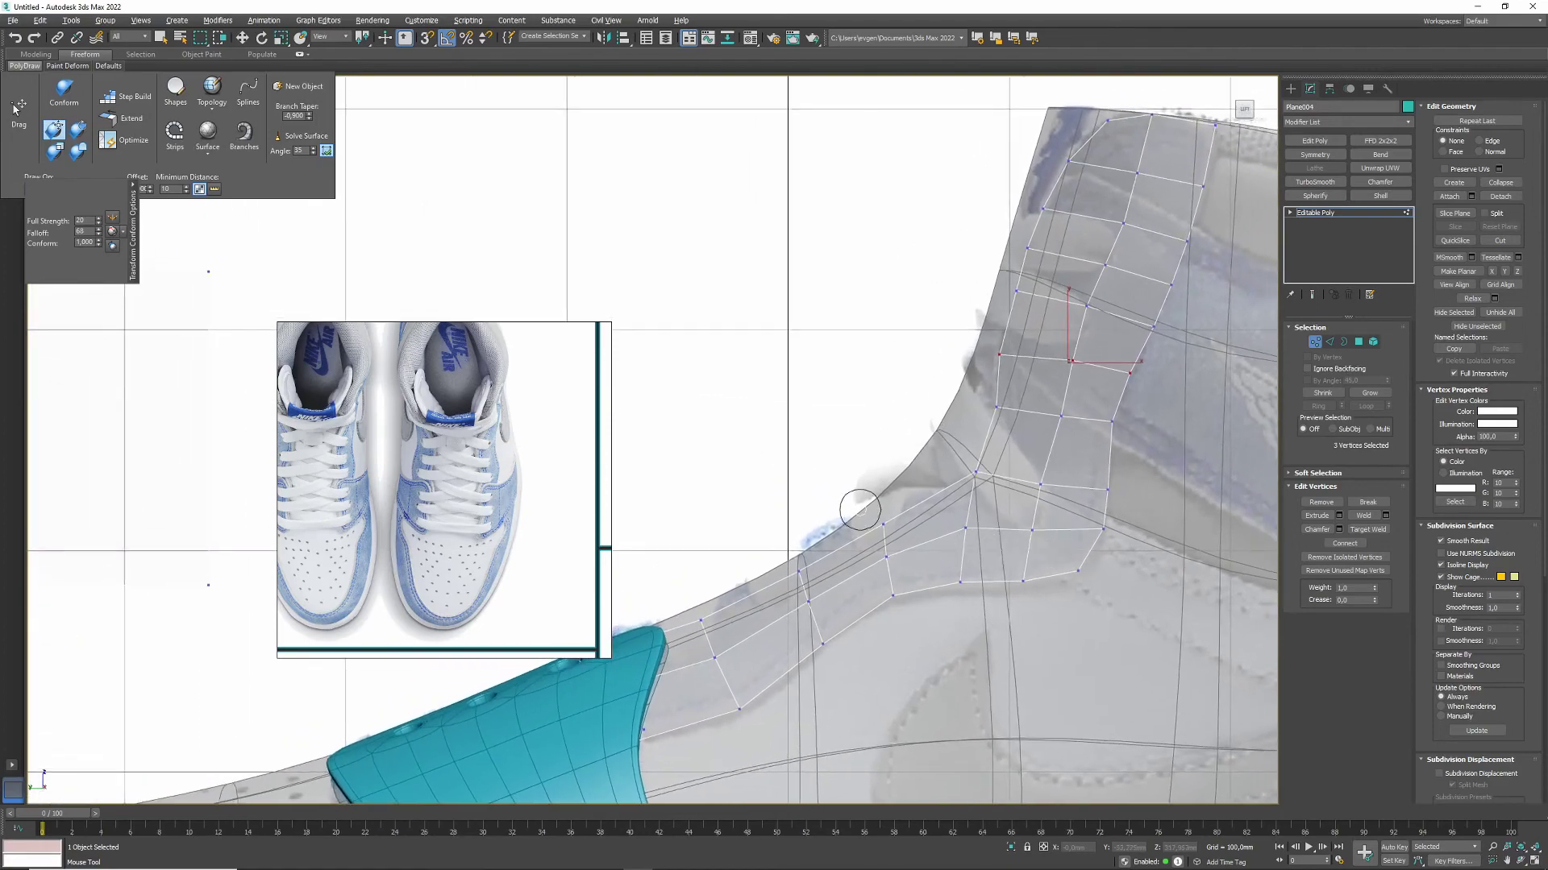
# Step: Adjust the vertices along the strip's inner edge near the collar in the Perspective view
pyautogui.press('w')
pyautogui.hotkey('alt', 'w')
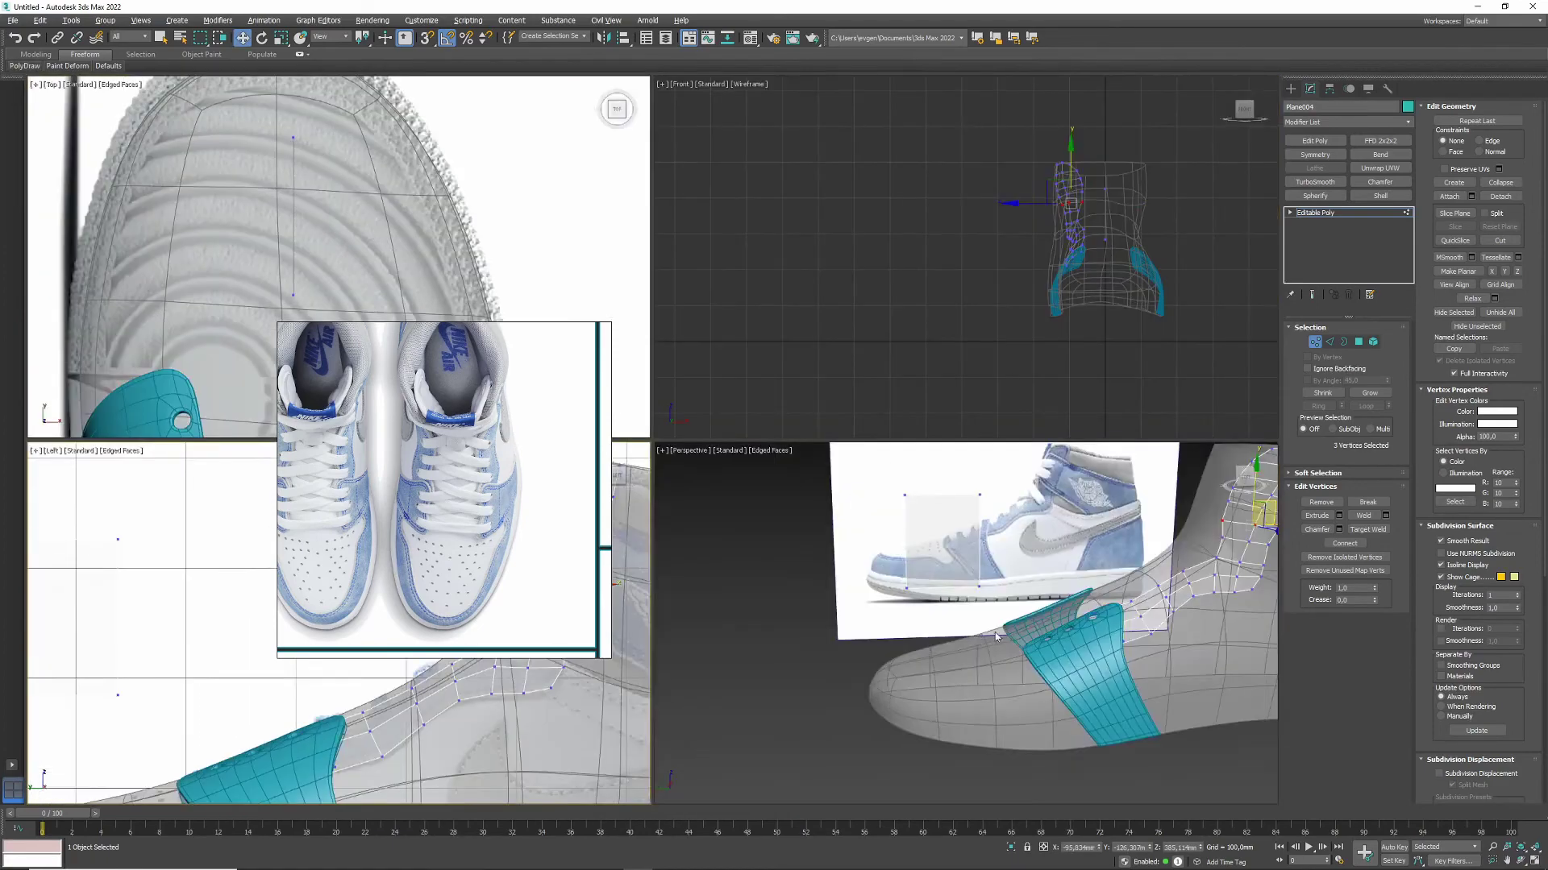
pyautogui.moveTo(1064, 629)
pyautogui.keyDown('alt'); pyautogui.mouseDown(button='middle')
pyautogui.moveTo(1041, 638)
pyautogui.moveTo(1016, 613)
pyautogui.moveTo(1042, 435)
pyautogui.moveTo(1012, 399)
pyautogui.moveTo(935, 411)
pyautogui.mouseUp(button='middle'); pyautogui.keyUp('alt')
pyautogui.hotkey('alt', 'w')
pyautogui.click(942, 416)
pyautogui.click(945, 377)
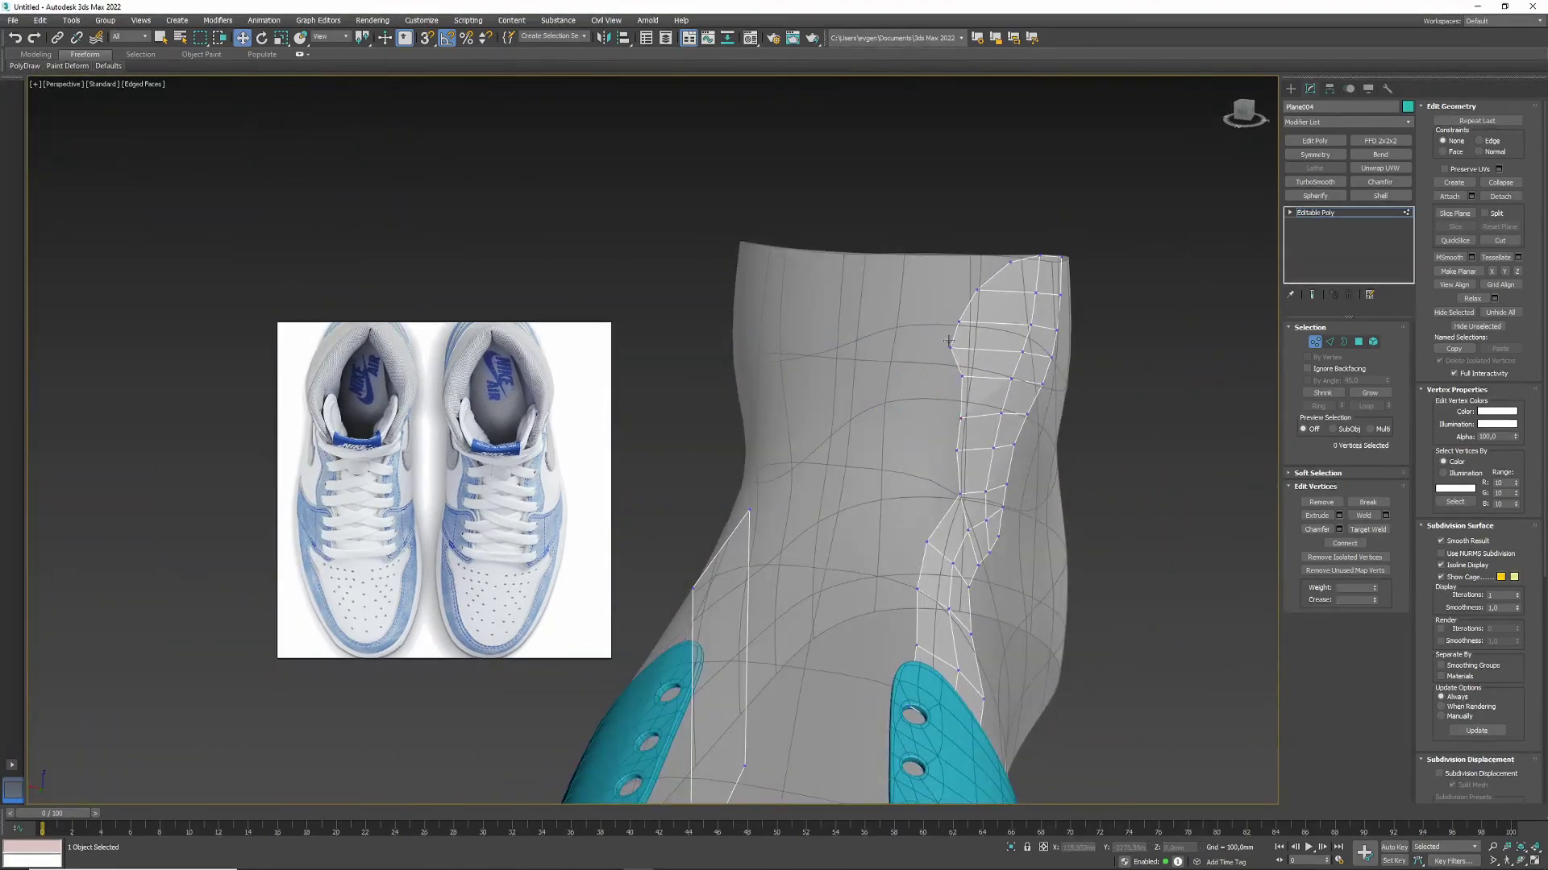
pyautogui.click(981, 297)
pyautogui.press('1')
pyautogui.keyDown('alt'); pyautogui.moveTo(981, 290); pyautogui.dragTo(1223, 308, button='middle'); pyautogui.keyUp('alt')
pyautogui.scroll(3, 520, 516)
# Step: Delete the leftover starter plane polygon and refine vertices on the lacing strip
pyautogui.press('2')
pyautogui.click(843, 352)
pyautogui.press('4')
pyautogui.scroll(4, 910, 450)
pyautogui.press('1')
pyautogui.press('w')
pyautogui.click(780, 440)
pyautogui.press('1')
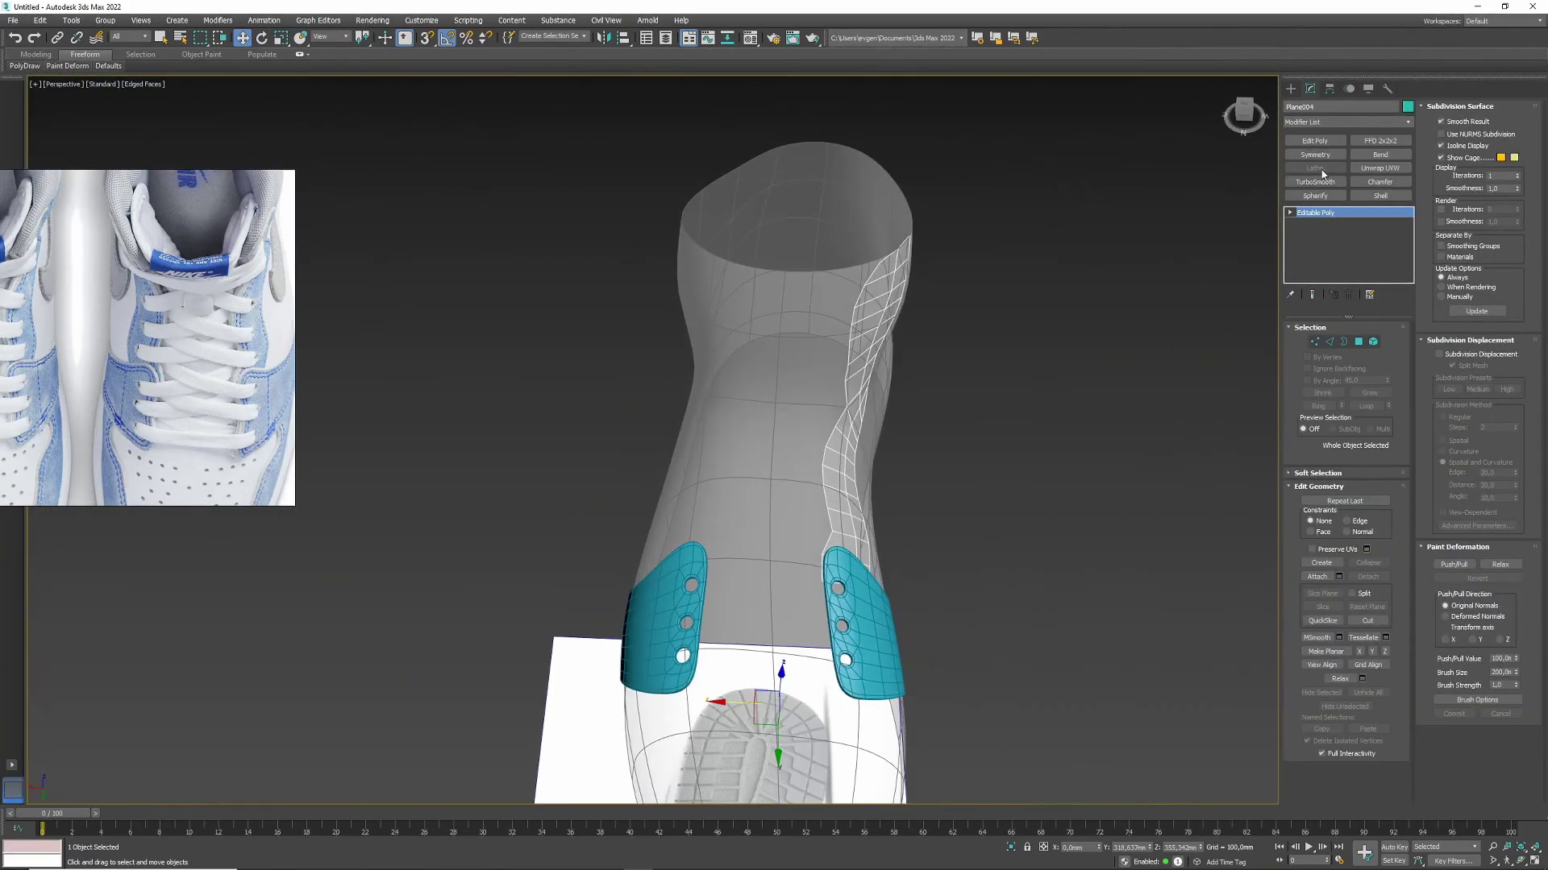
# Step: Mirror the lacing strip onto the shoe's opposite side and collapse the modifier stack into one editable poly
pyautogui.keyDown('alt'); pyautogui.moveTo(1047, 314); pyautogui.dragTo(622, 342, button='middle'); pyautogui.keyUp('alt')
pyautogui.press('5')
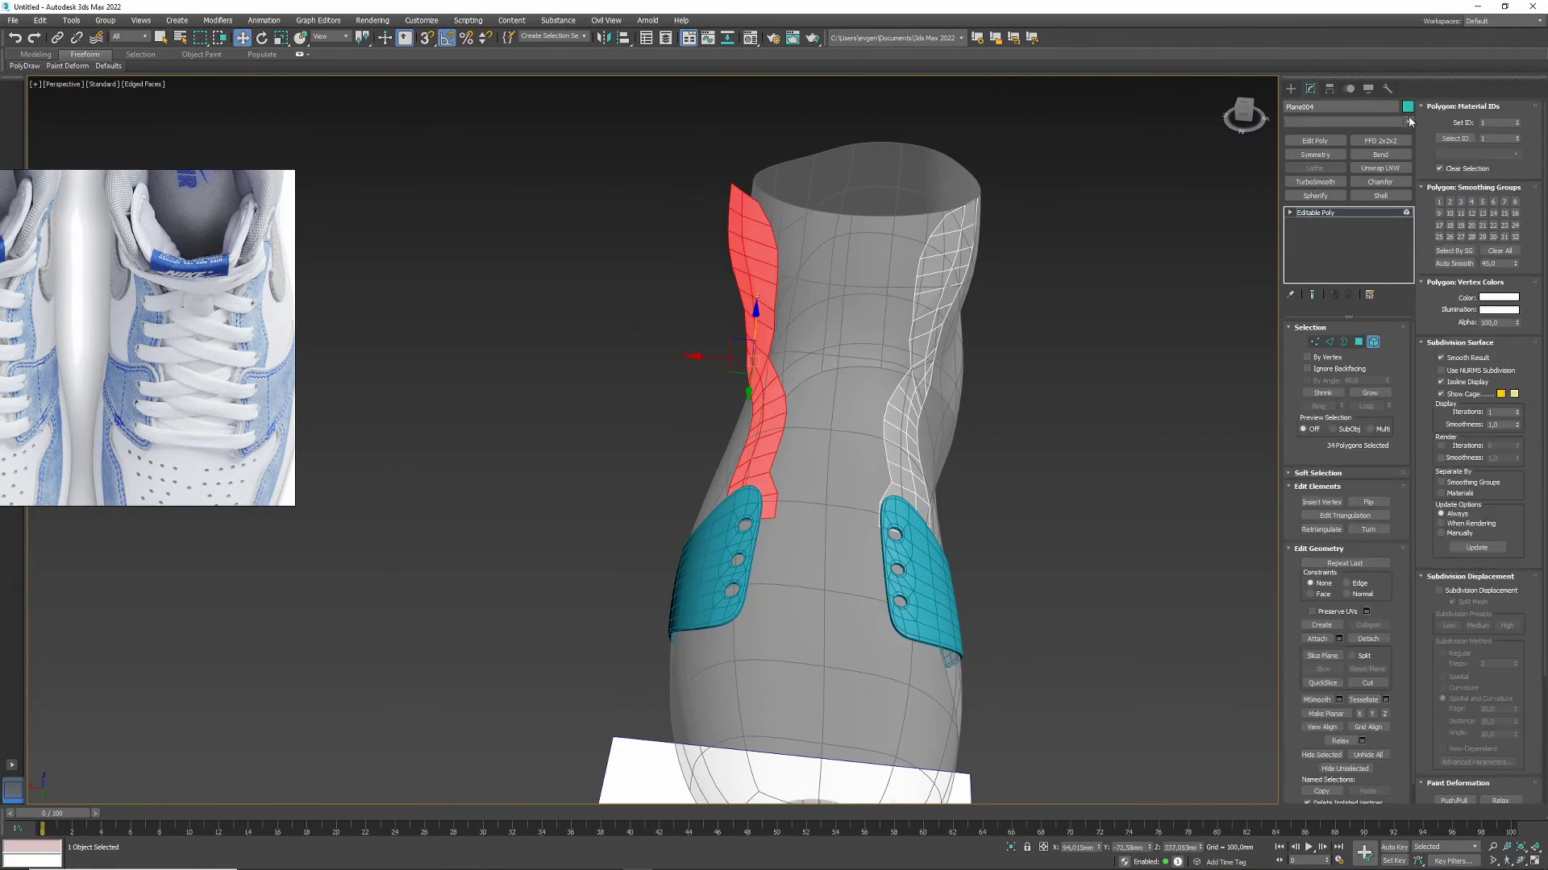
pyautogui.click(1410, 122)
pyautogui.click(1330, 518)
pyautogui.keyDown('alt'); pyautogui.moveTo(790, 484); pyautogui.dragTo(480, 232, button='middle'); pyautogui.keyUp('alt')
pyautogui.rightClick(1338, 212)
pyautogui.click(1370, 359)
pyautogui.click(828, 491)
# Step: Fit the mirrored strip to the shoe surface with the Conform brush and adjust its inner-edge vertices
pyautogui.moveTo(24, 65)
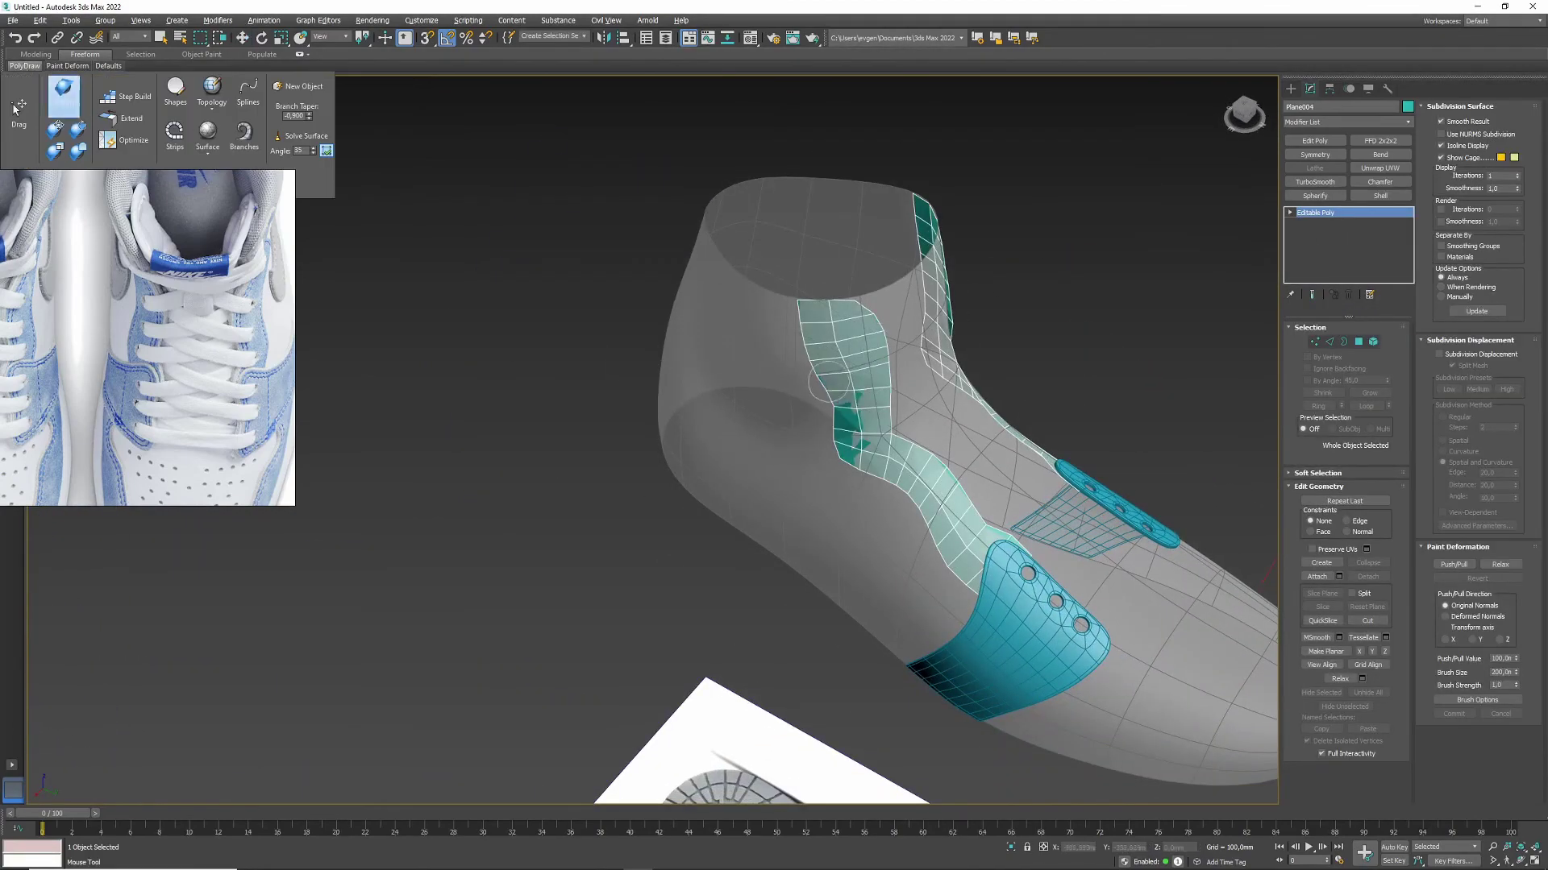
pyautogui.press('1')
pyautogui.press('w')
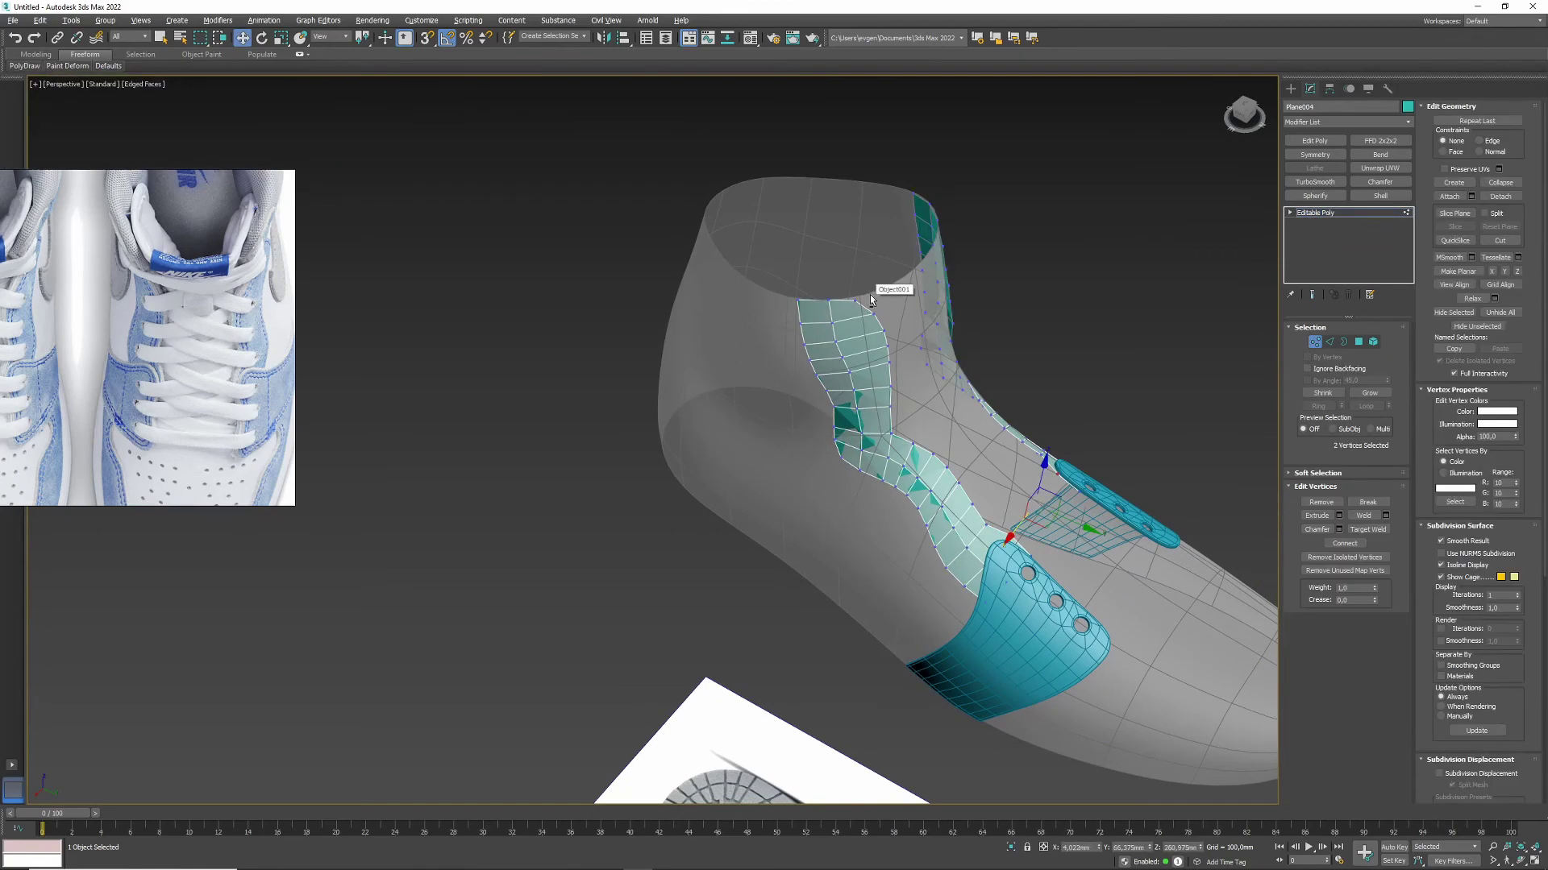
pyautogui.moveTo(869, 294)
pyautogui.keyDown('alt'); pyautogui.mouseDown(button='middle')
pyautogui.moveTo(839, 299)
pyautogui.moveTo(867, 286)
pyautogui.mouseUp(button='middle'); pyautogui.keyUp('alt')
pyautogui.click(871, 282)
pyautogui.moveTo(871, 282); pyautogui.dragTo(872, 345)
pyautogui.keyDown('alt'); pyautogui.moveTo(869, 321); pyautogui.dragTo(935, 330, button='middle'); pyautogui.keyUp('alt')
pyautogui.click(870, 395)
pyautogui.click(1043, 425)
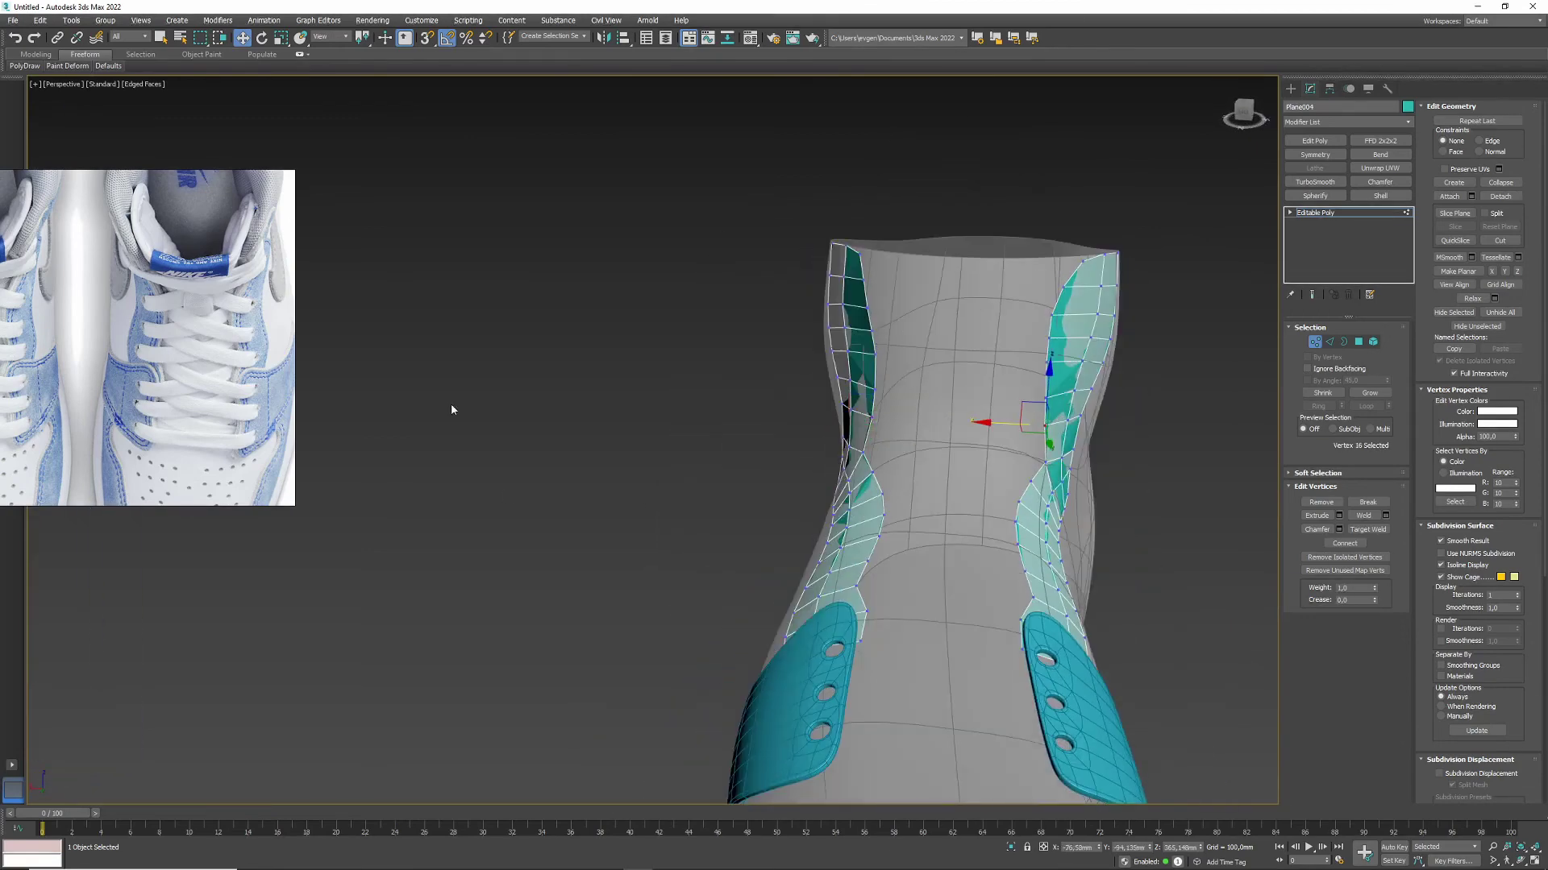
# Step: Reposition the vertices along the strip's upper inner edge near the collar to follow the front reference
pyautogui.keyDown('alt'); pyautogui.moveTo(1006, 433); pyautogui.dragTo(884, 345, button='middle'); pyautogui.keyUp('alt')
pyautogui.moveTo(884, 345); pyautogui.dragTo(884, 368)
pyautogui.moveTo(870, 324); pyautogui.dragTo(870, 285, button='middle')
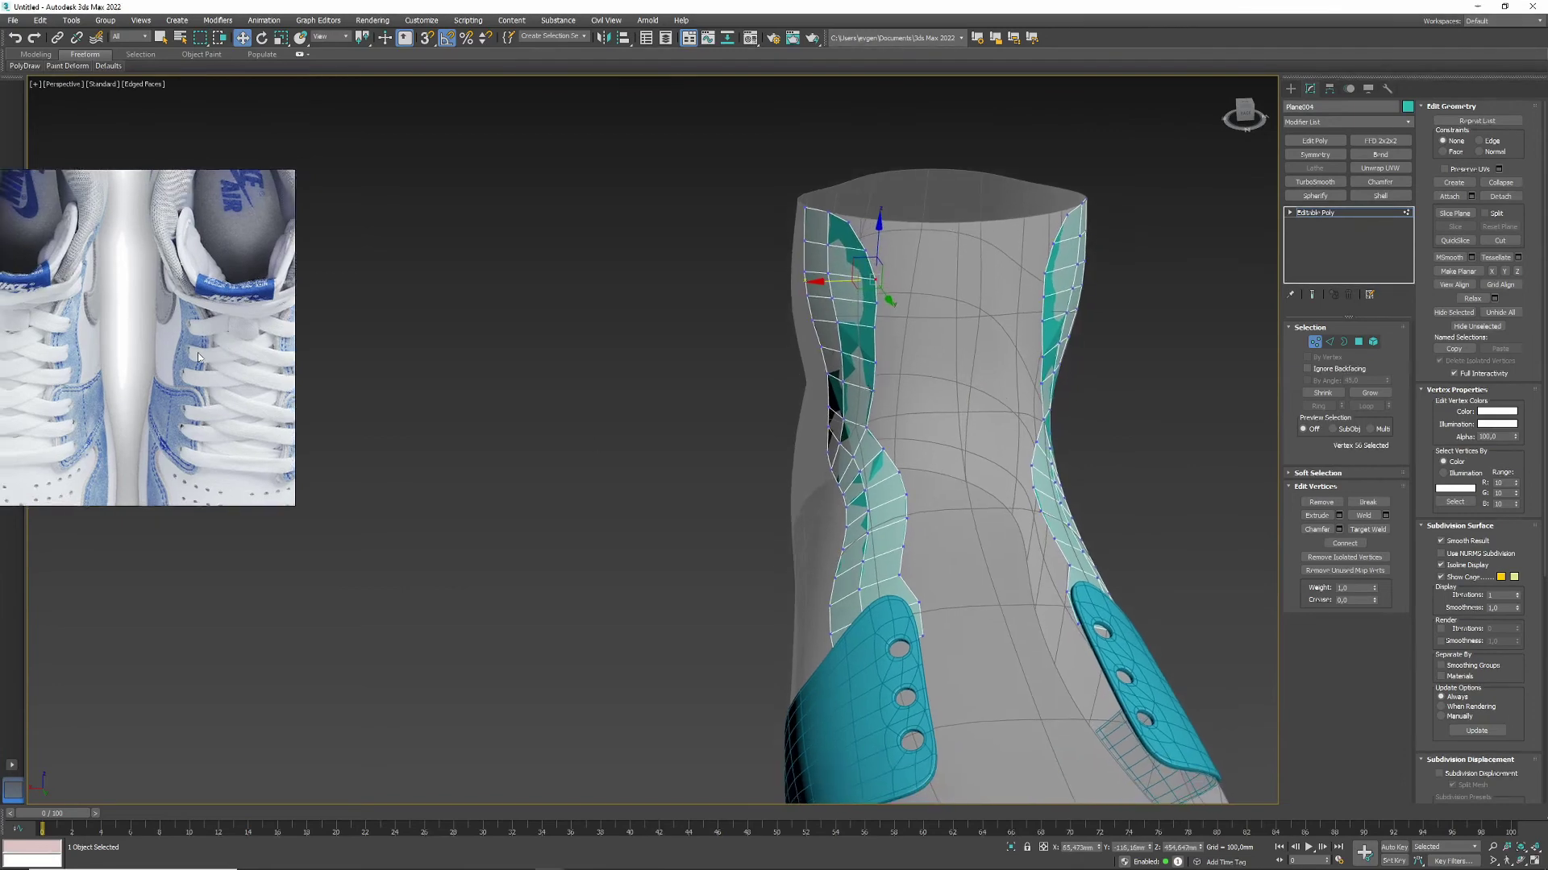
pyautogui.click(874, 368)
pyautogui.keyDown('alt'); pyautogui.moveTo(874, 368); pyautogui.dragTo(966, 265, button='middle'); pyautogui.keyUp('alt')
pyautogui.click(933, 326)
pyautogui.click(967, 265)
pyautogui.click(947, 340)
pyautogui.keyDown('alt'); pyautogui.moveTo(948, 339); pyautogui.dragTo(750, 483, button='middle'); pyautogui.keyUp('alt')
pyautogui.press('1')
# Step: Copy the Shell and TurboSmooth modifiers from the eyelet side panel onto the lacing strips and check the smoothed shape without edges
pyautogui.click(763, 482)
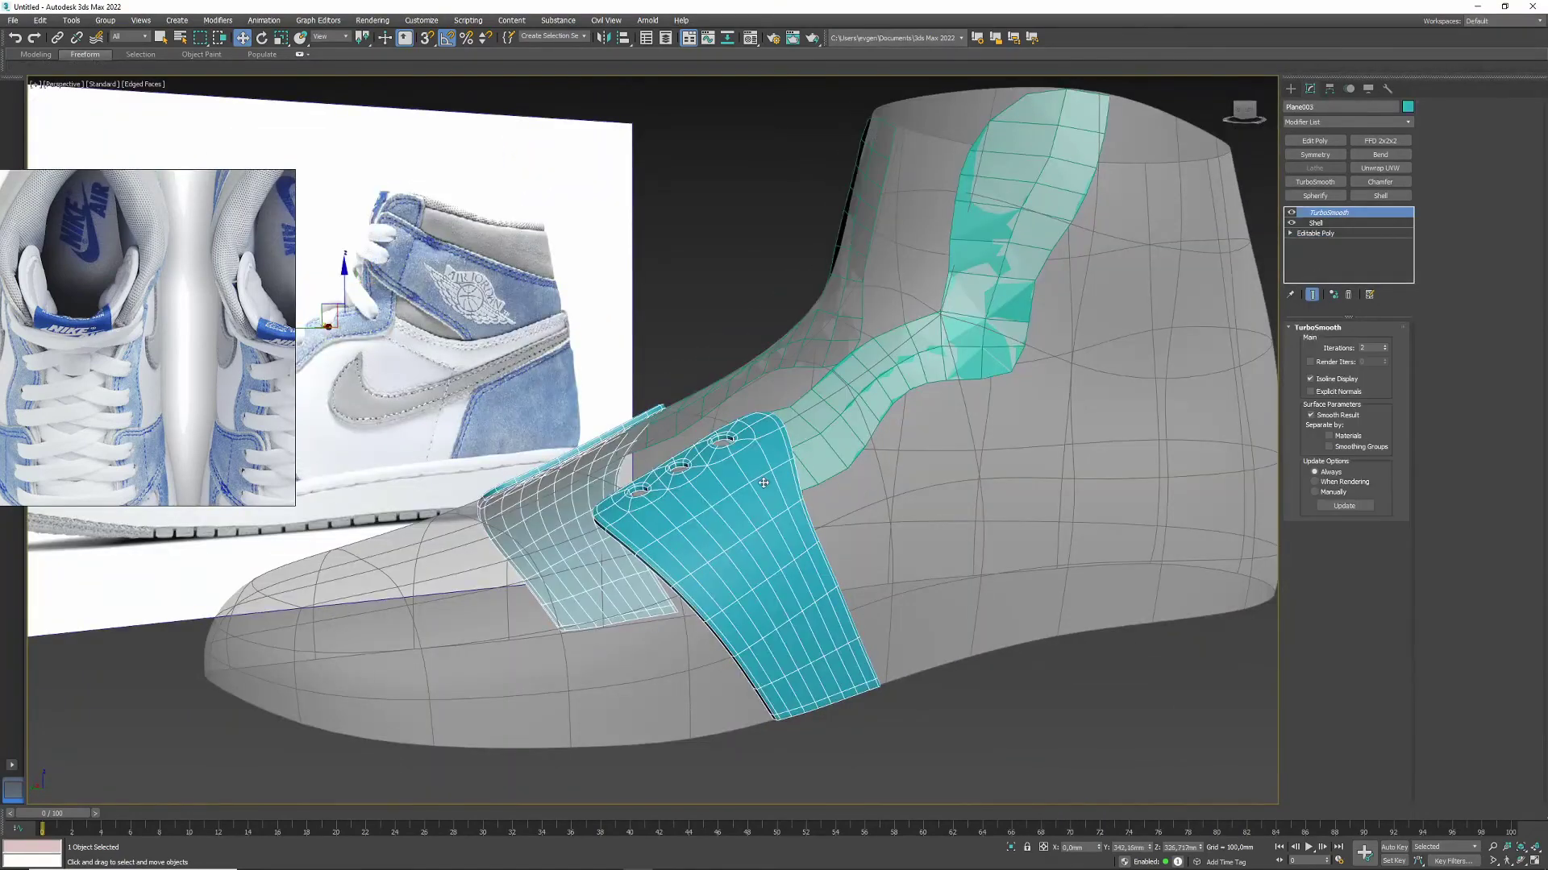
pyautogui.keyDown('ctrl'); pyautogui.moveTo(1335, 210); pyautogui.dragTo(955, 280); pyautogui.keyUp('ctrl')
pyautogui.click(955, 281)
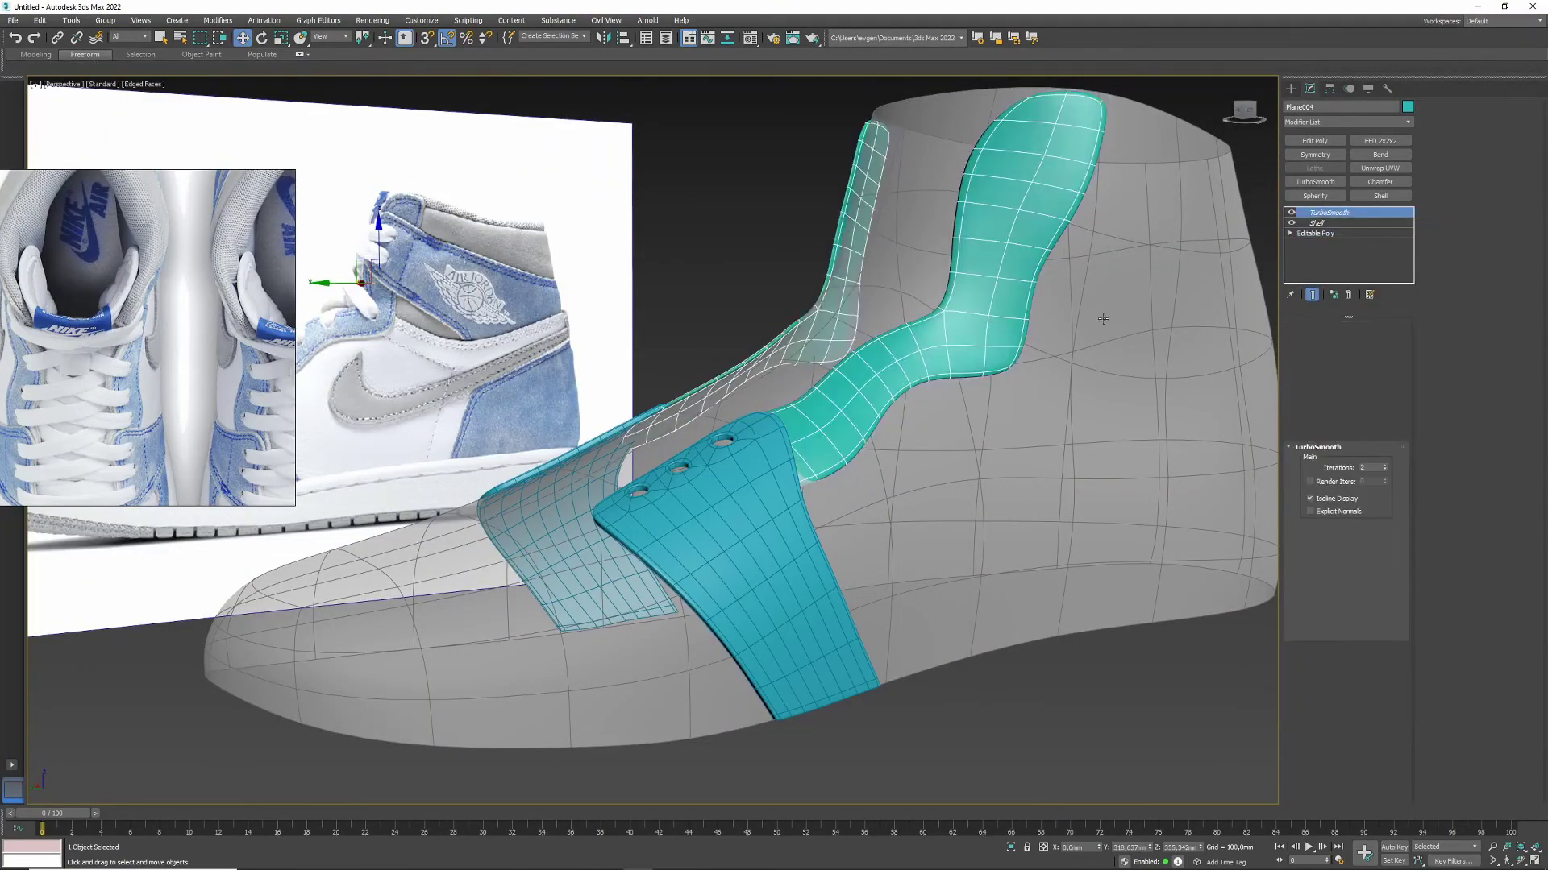
pyautogui.scroll(5, 955, 280)
pyautogui.press('F4')
pyautogui.keyDown('alt'); pyautogui.moveTo(955, 280); pyautogui.dragTo(894, 414, button='middle'); pyautogui.keyUp('alt')
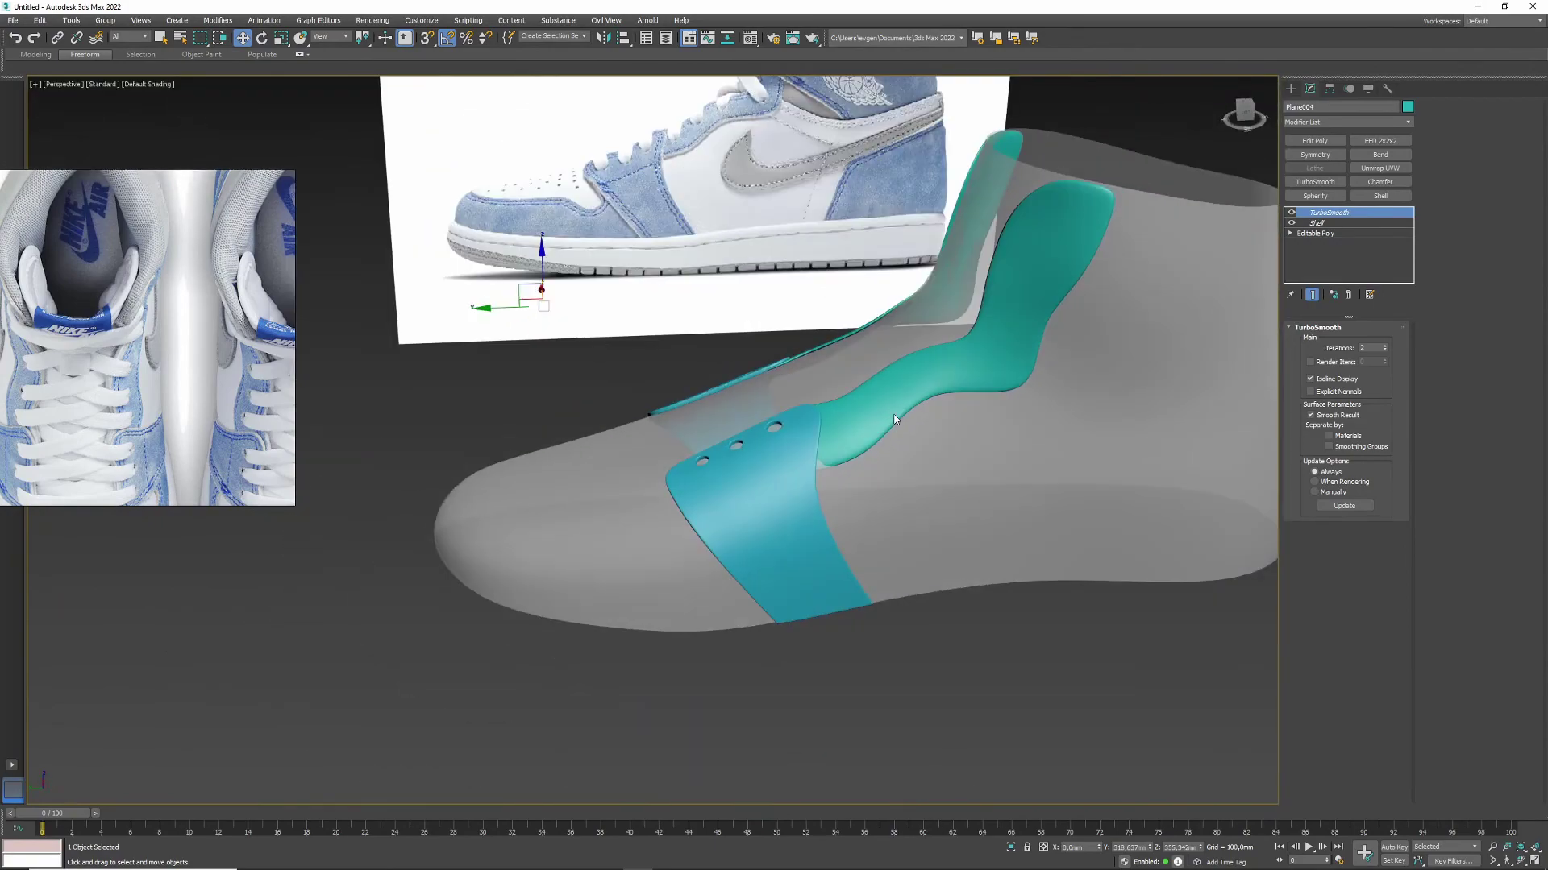
pyautogui.moveTo(782, 430)
pyautogui.keyDown('alt'); pyautogui.mouseDown(button='middle')
pyautogui.moveTo(836, 462)
pyautogui.moveTo(812, 415)
pyautogui.mouseUp(button='middle'); pyautogui.keyUp('alt')
# Step: Select the lengthwise edge loop beside the eyelets on both side panels and slide it using the Edge constraint
pyautogui.press('F4')
pyautogui.click(812, 415)
pyautogui.press('2')
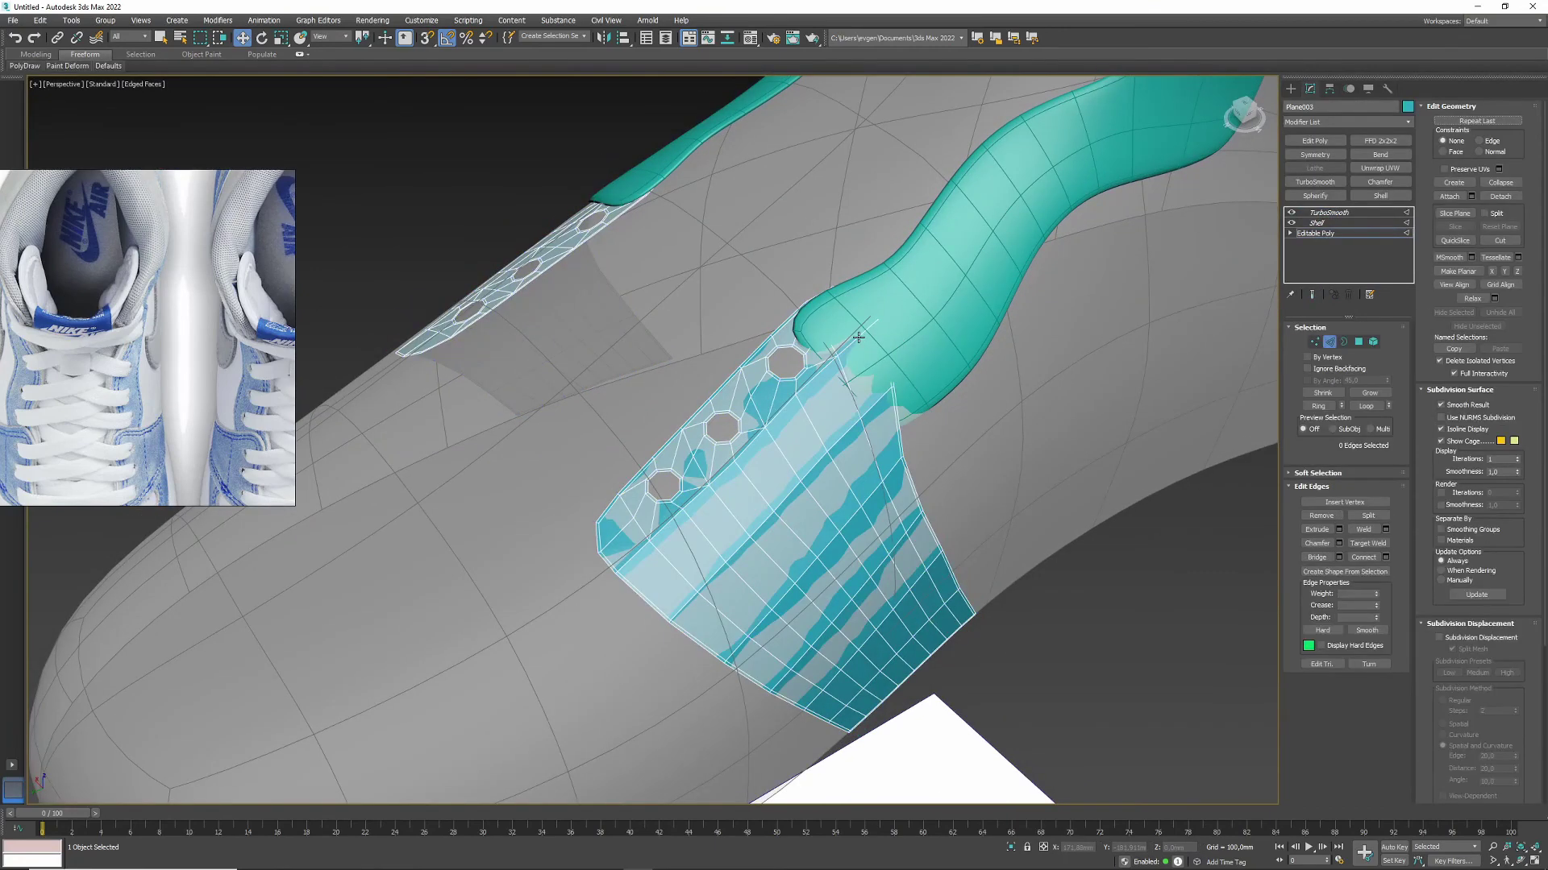
pyautogui.press('q')
pyautogui.keyDown('ctrl'); pyautogui.click(814, 375); pyautogui.keyUp('ctrl')
pyautogui.keyDown('alt'); pyautogui.moveTo(715, 426); pyautogui.dragTo(601, 385, button='middle'); pyautogui.keyUp('alt')
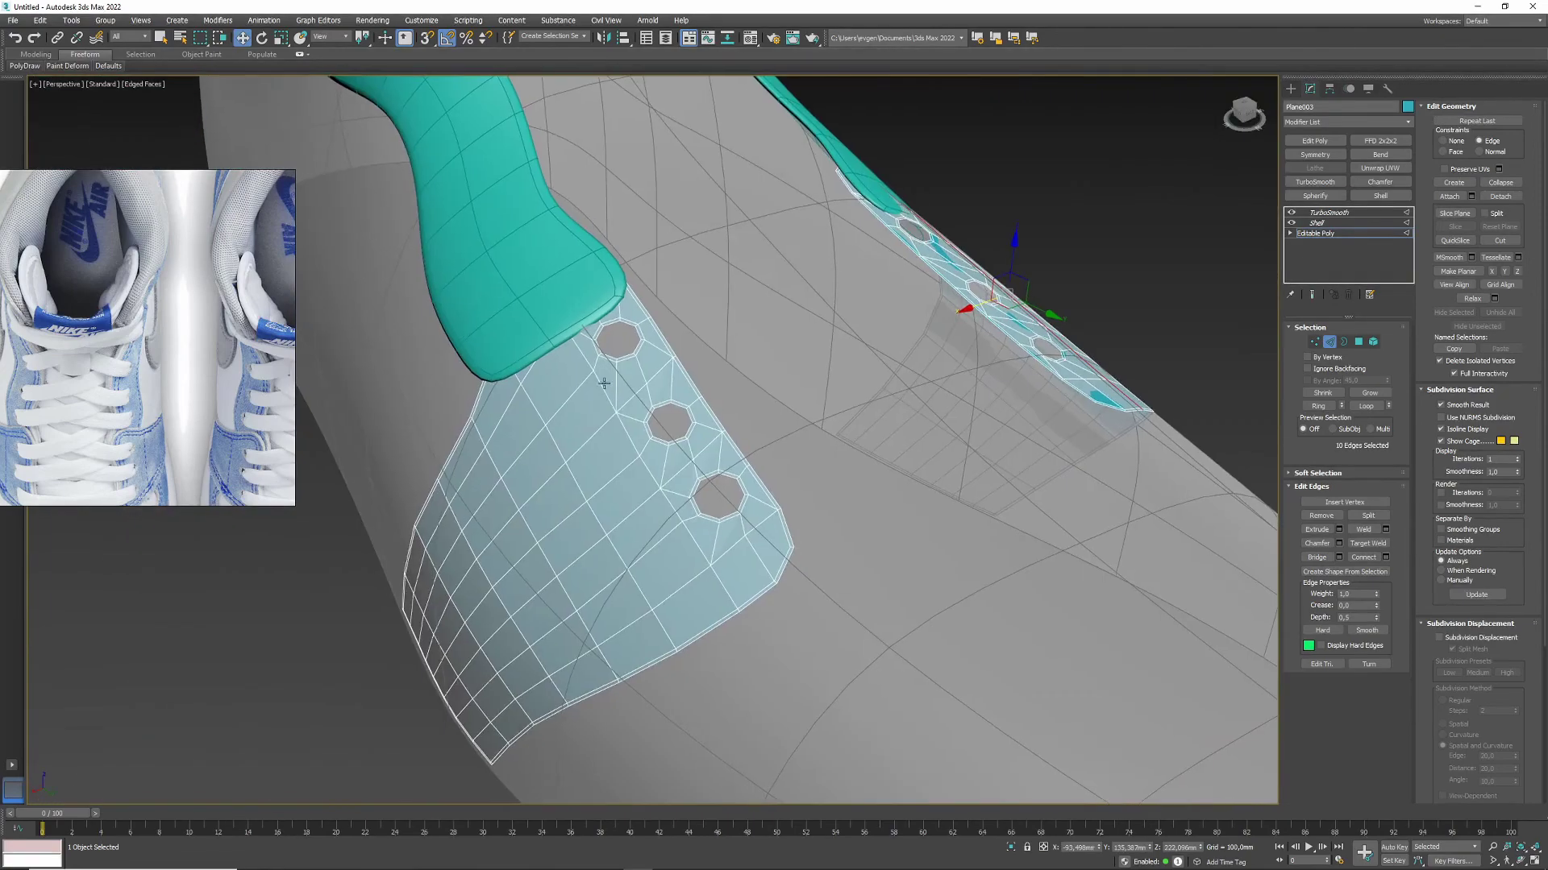
pyautogui.press('F3')
pyautogui.click(594, 390)
pyautogui.press('q')
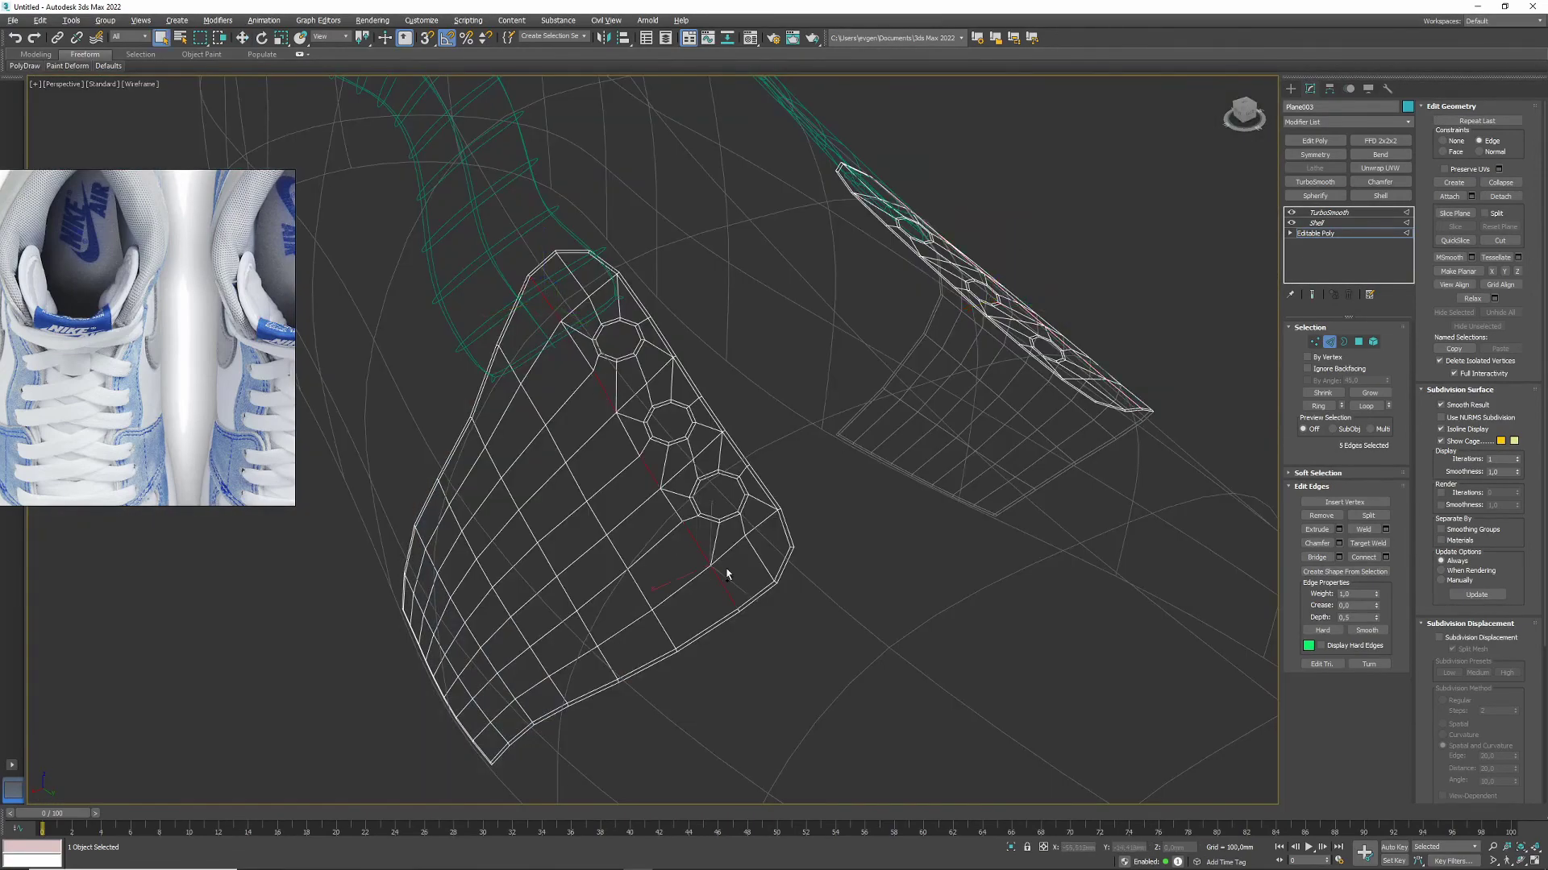
pyautogui.press('w')
pyautogui.press('F3')
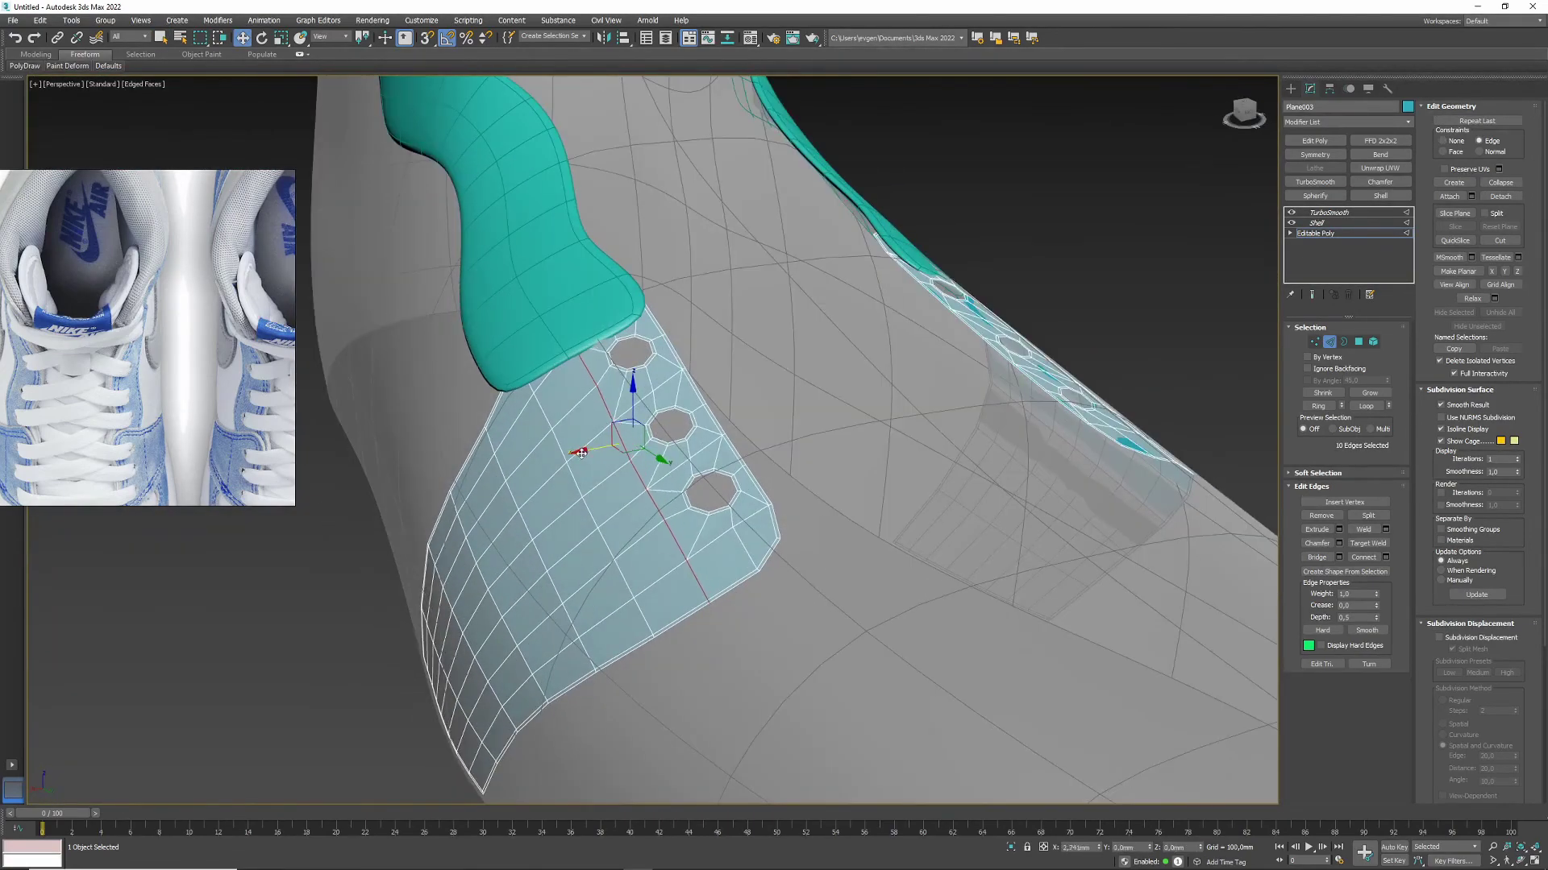
pyautogui.press('2')
pyautogui.press('F4')
pyautogui.keyDown('alt'); pyautogui.moveTo(605, 476); pyautogui.dragTo(741, 523, button='middle'); pyautogui.keyUp('alt')
pyautogui.press('F4')
pyautogui.keyDown('alt'); pyautogui.moveTo(375, 305); pyautogui.dragTo(804, 433, button='middle'); pyautogui.keyUp('alt')
# Step: Select all polygons of both lacing strips and inset them to form a border along the outline
pyautogui.click(839, 603)
pyautogui.press('1')
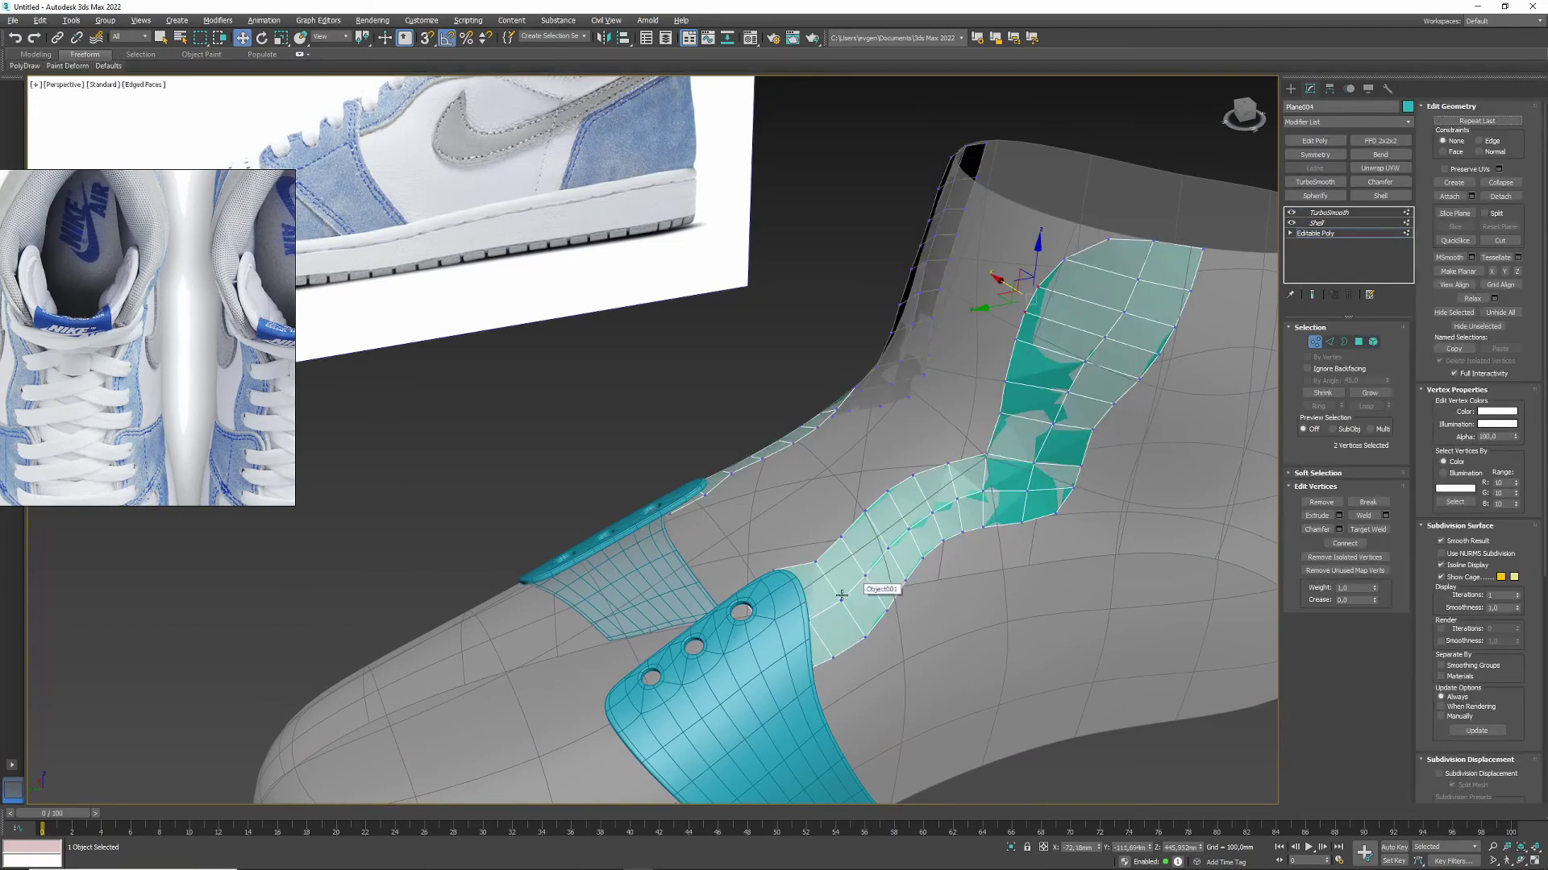
pyautogui.keyDown('alt'); pyautogui.moveTo(736, 560); pyautogui.dragTo(574, 581, button='middle'); pyautogui.keyUp('alt')
pyautogui.press('4')
pyautogui.keyDown('alt'); pyautogui.moveTo(535, 491); pyautogui.dragTo(564, 435, button='middle'); pyautogui.keyUp('alt')
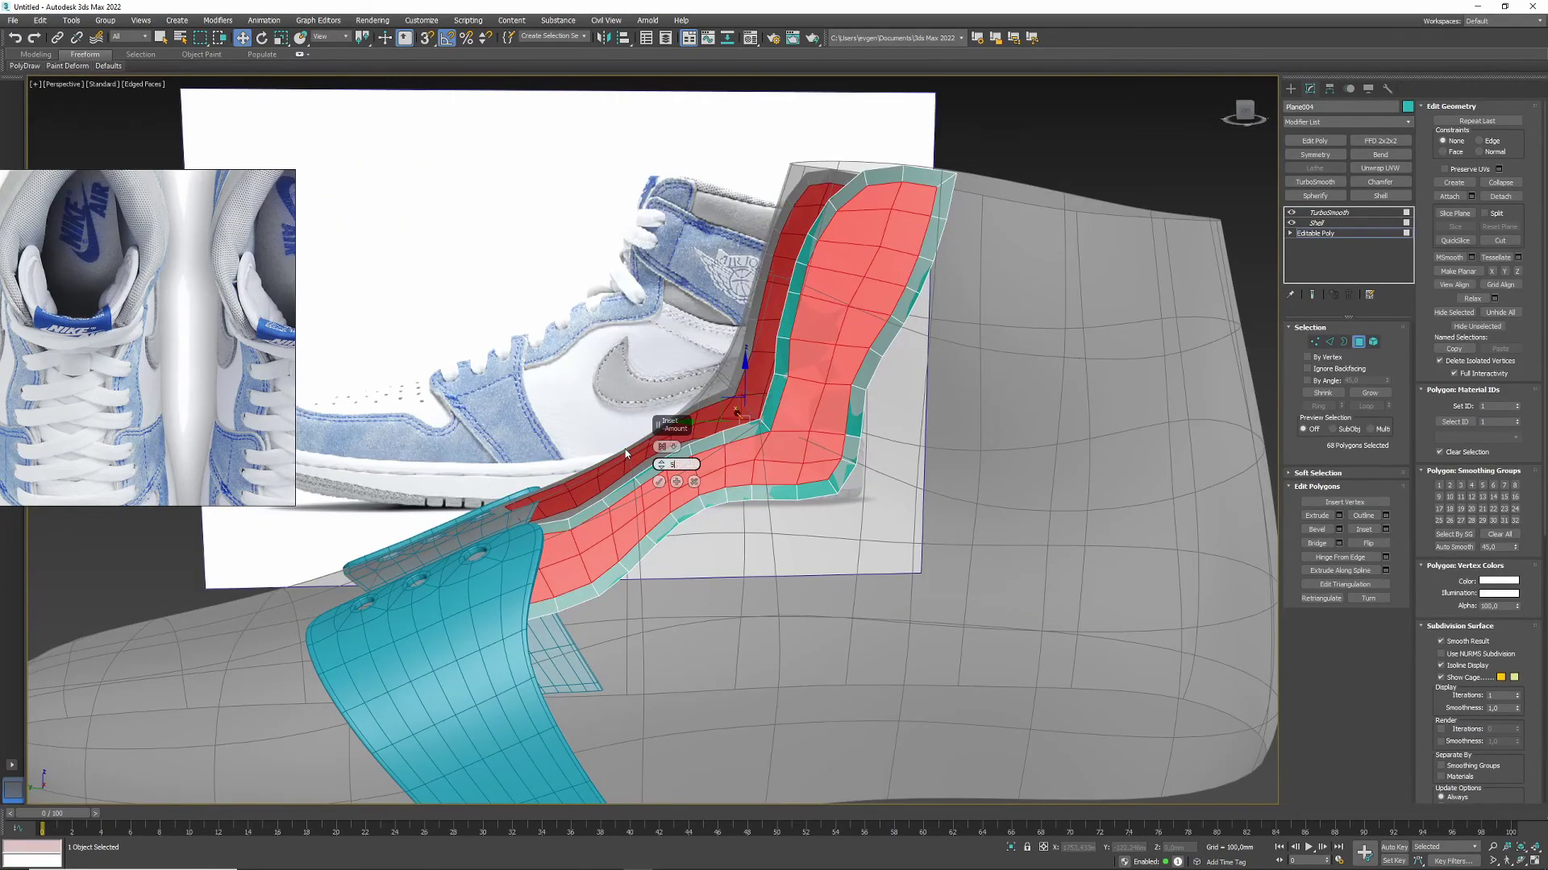
# Step: Narrow the inset border and inset the four-polygon patch at the front end of each lacing strip
pyautogui.keyDown('alt'); pyautogui.moveTo(757, 232); pyautogui.dragTo(709, 322, button='middle'); pyautogui.keyUp('alt')
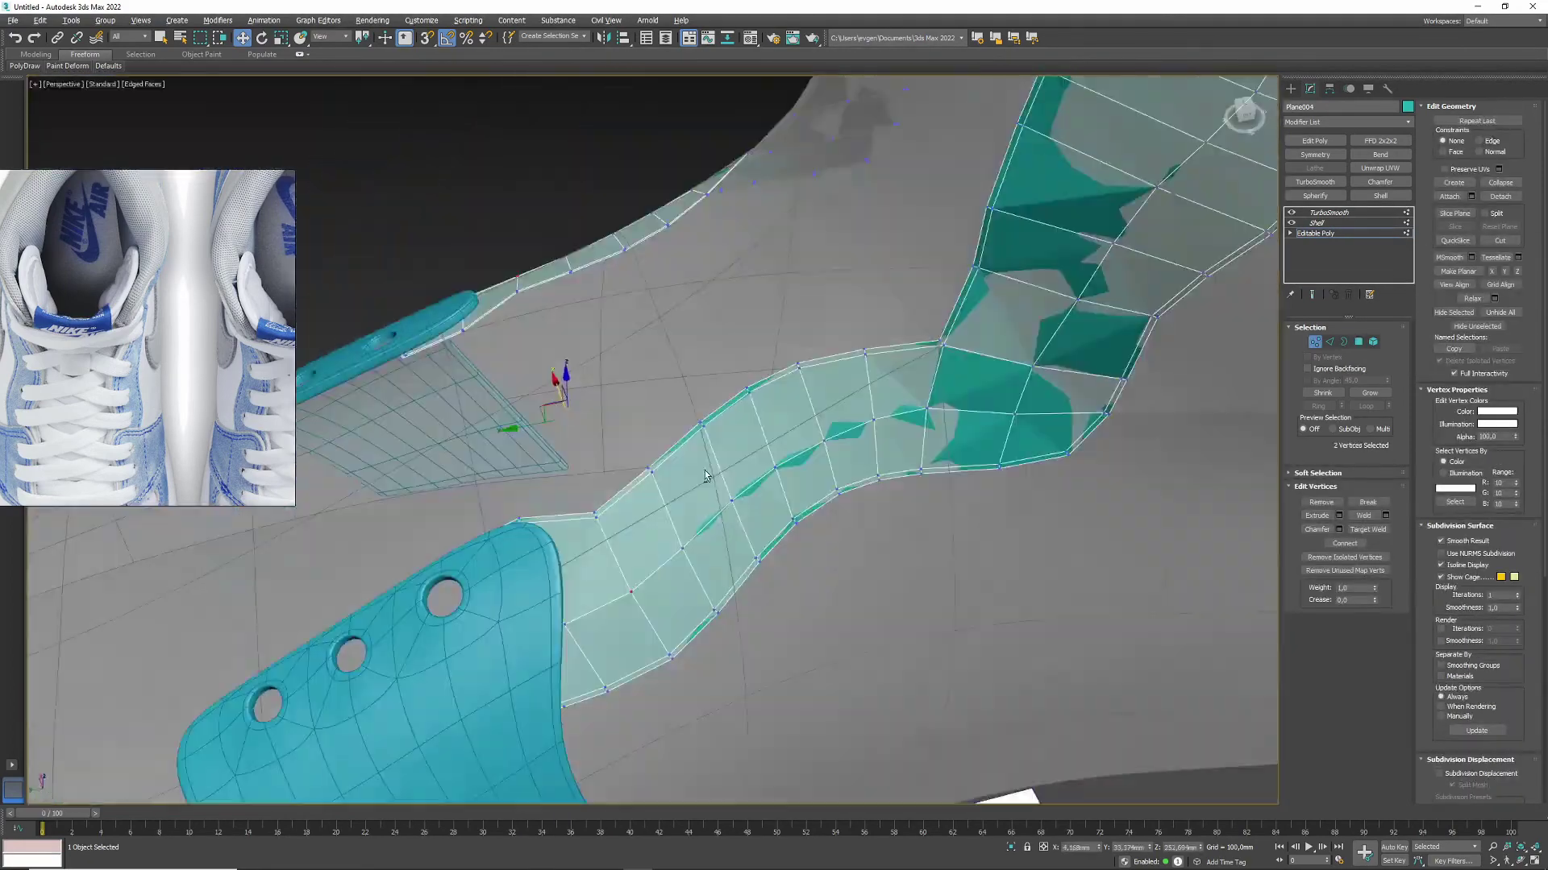
pyautogui.press('1')
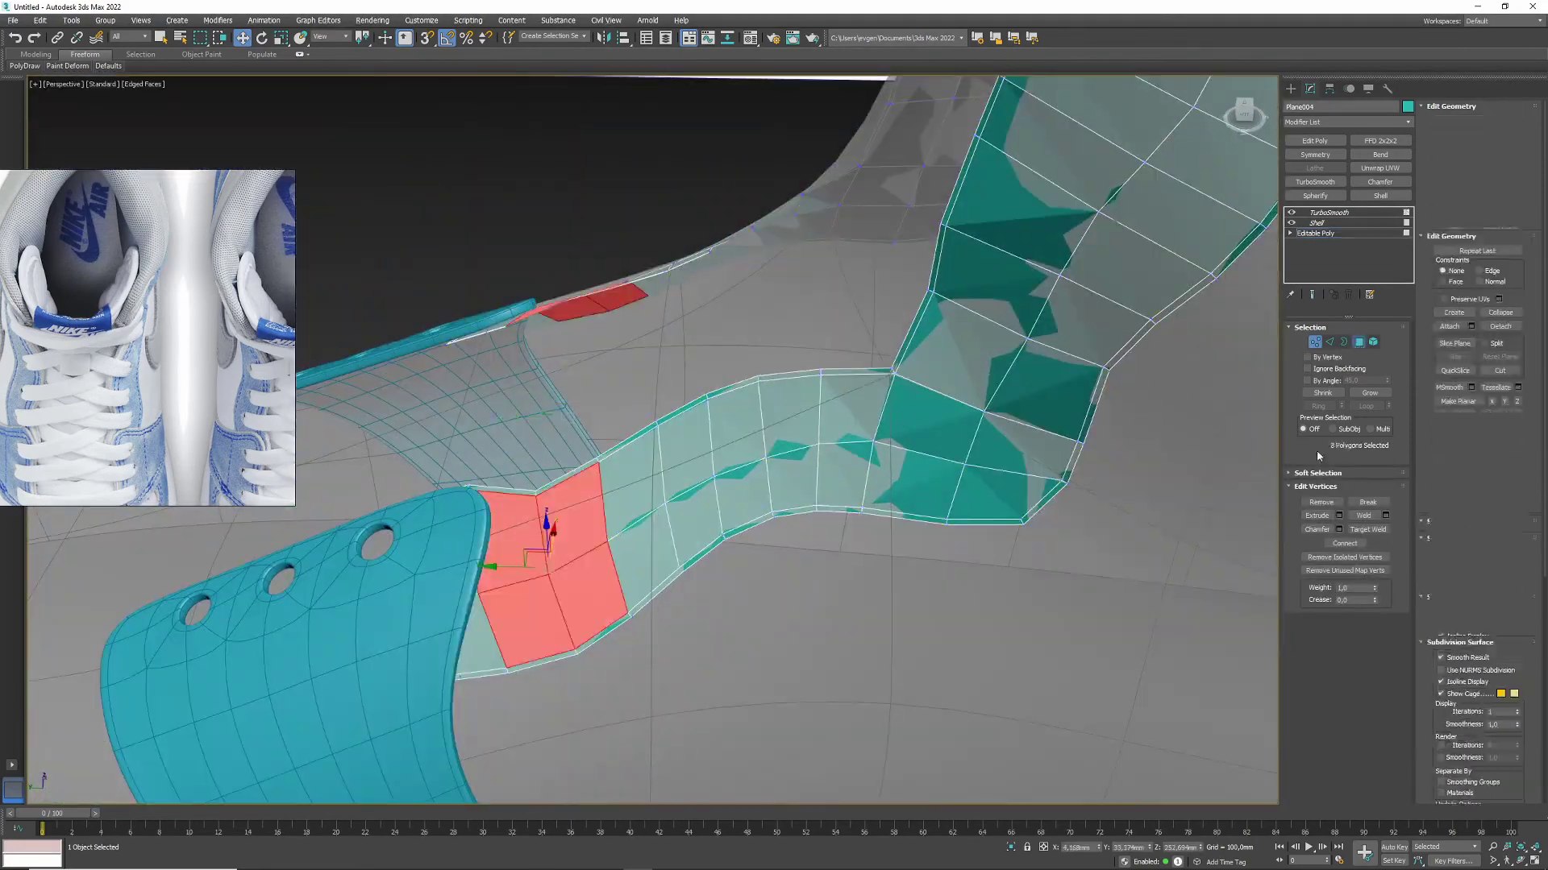
pyautogui.moveTo(657, 439); pyautogui.dragTo(677, 455)
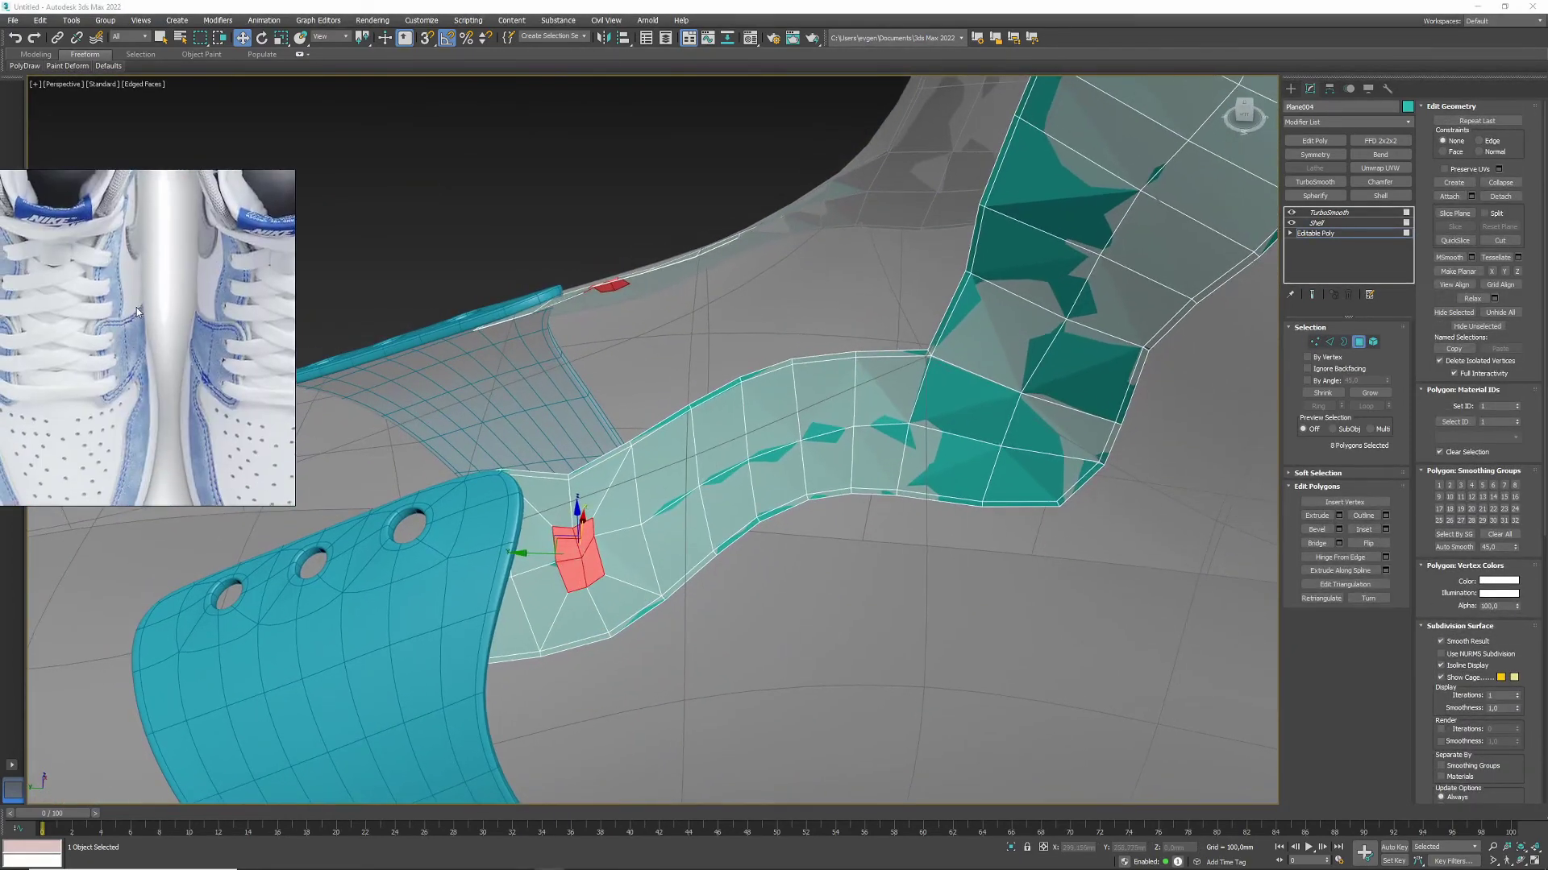